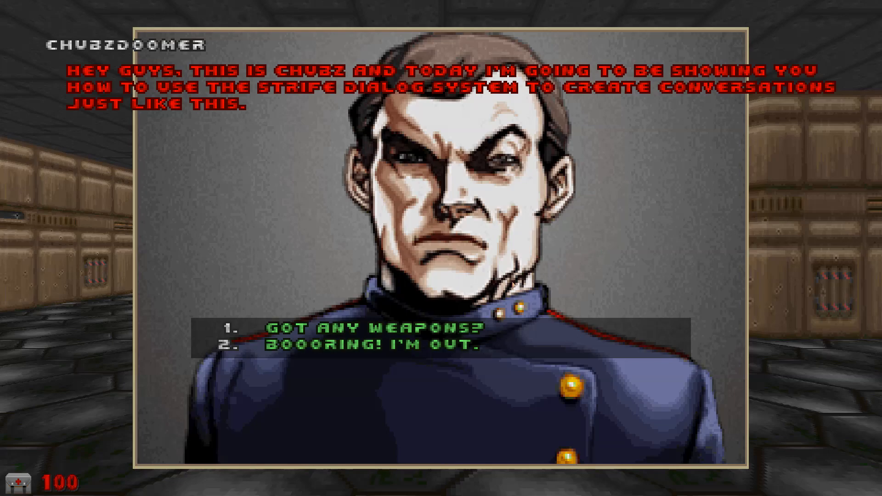
- Ask the character about weapons, request the rocket launcher and finish the conversation with "Yeah yeah yeah.."
{"action": "left_click", "coordinate": [385, 330]}
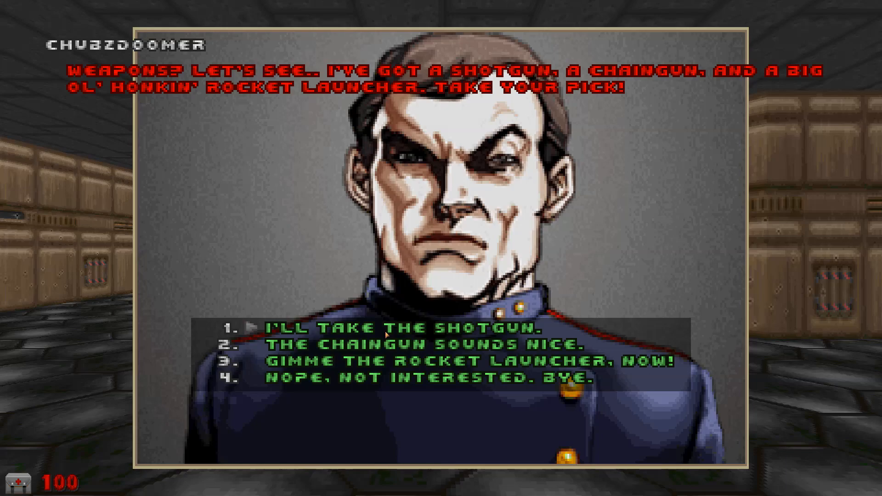
{"action": "left_click", "coordinate": [402, 366]}
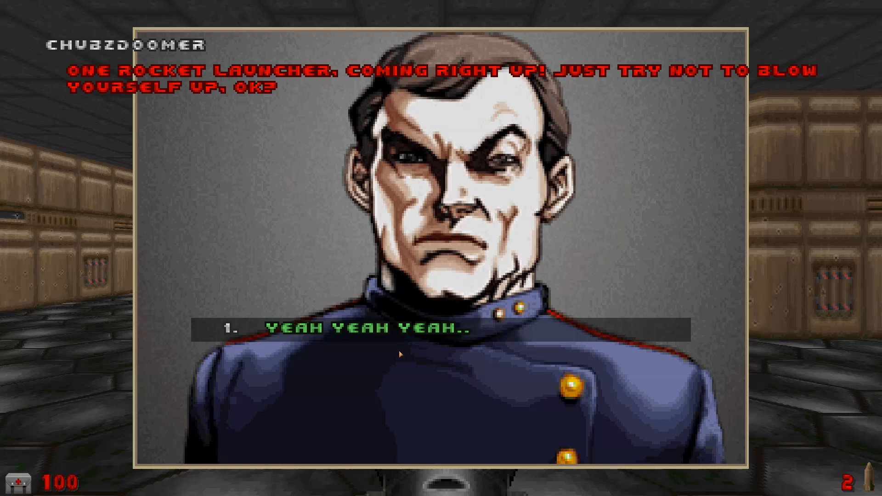
{"action": "left_click", "coordinate": [390, 331]}
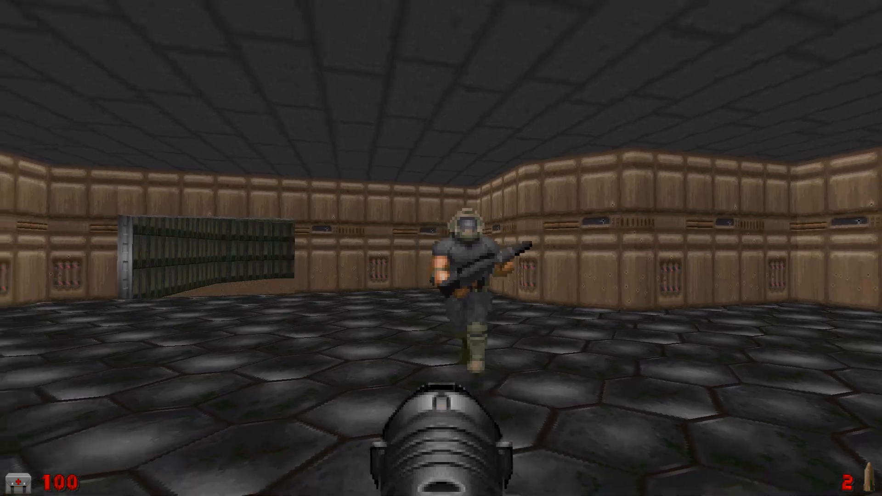
- Leave the character's room and go through the green-walled passage towards the wooden door with the skull
{"action": "key", "text": "Left"}
{"action": "key", "text": "Up"}
{"action": "key", "text": "Up"}
{"action": "key", "text": "Right"}
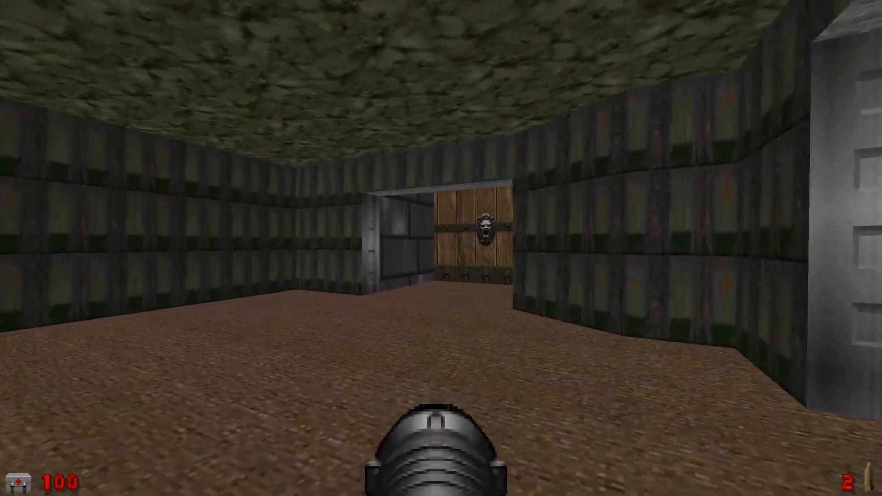
{"action": "key", "text": "space"}
{"action": "key", "text": "ctrl"}
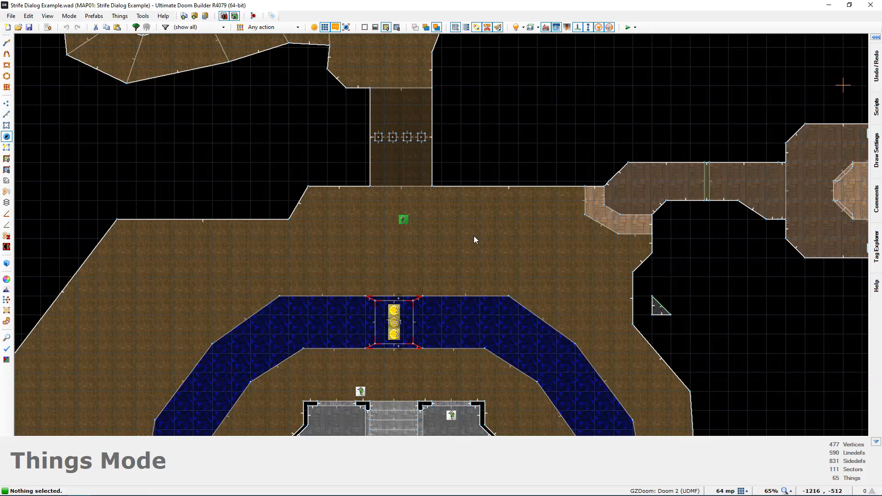
- Examine the 2D layout of the Strife dialog example map around the player start, moat and central building
{"action": "scroll", "coordinate": [473, 236], "scroll_direction": "down", "scroll_amount": 5}
{"action": "middle_click_drag", "start_coordinate": [469, 357], "coordinate": [441, 245]}
{"action": "scroll", "coordinate": [441, 246], "scroll_direction": "up", "scroll_amount": 5}
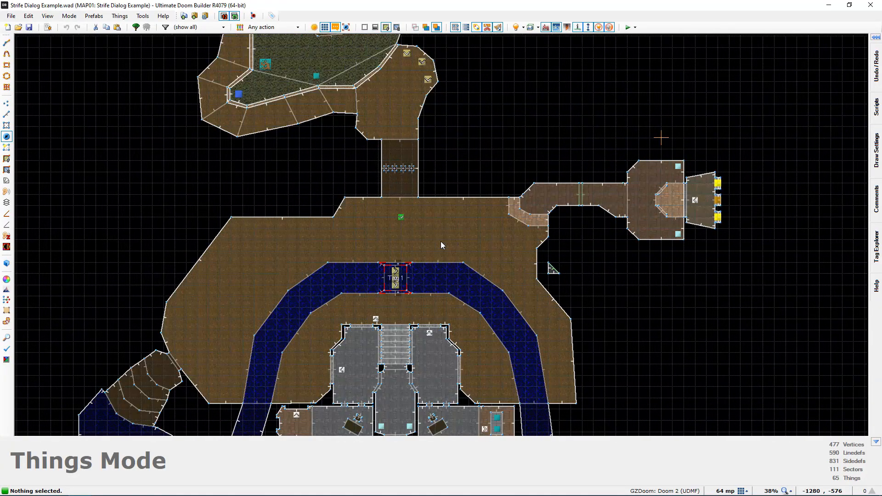
{"action": "middle_click_drag", "start_coordinate": [463, 274], "coordinate": [444, 256]}
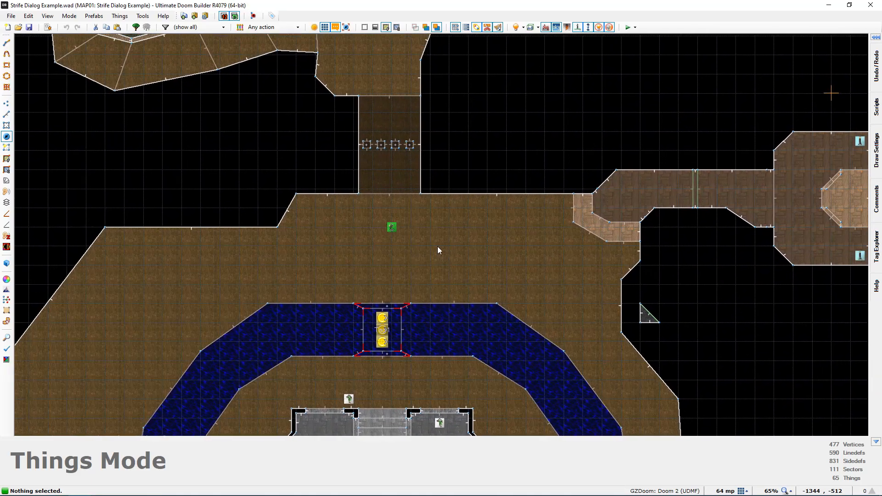
- Switch to the 3D view and examine the courtyard around the player start and the stone building's front
{"action": "key", "text": "w"}
{"action": "key", "text": "e"}
{"action": "key", "text": "d"}
{"action": "key", "text": "s"}
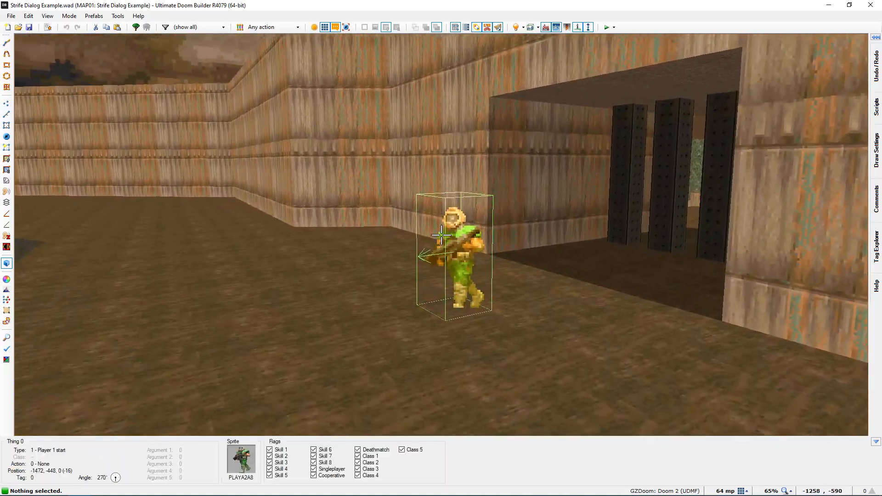
{"action": "key", "text": "e"}
{"action": "key", "text": "e"}
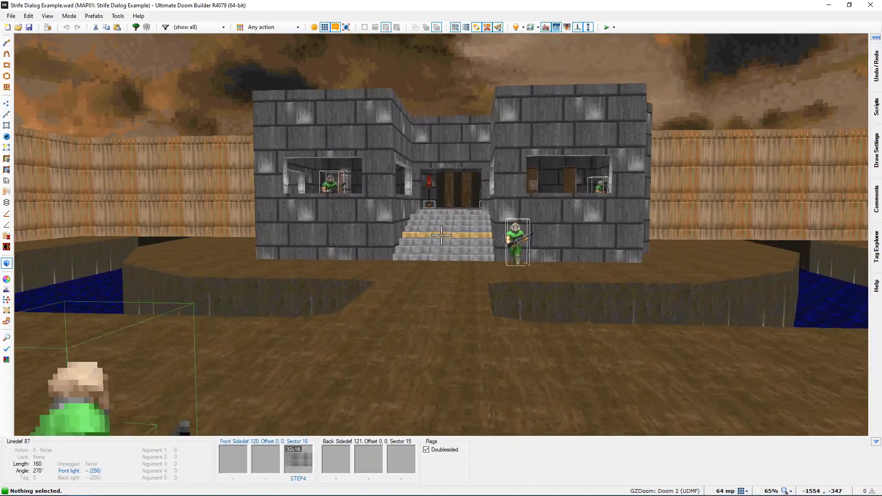
{"action": "key", "text": "d"}
{"action": "key", "text": "d"}
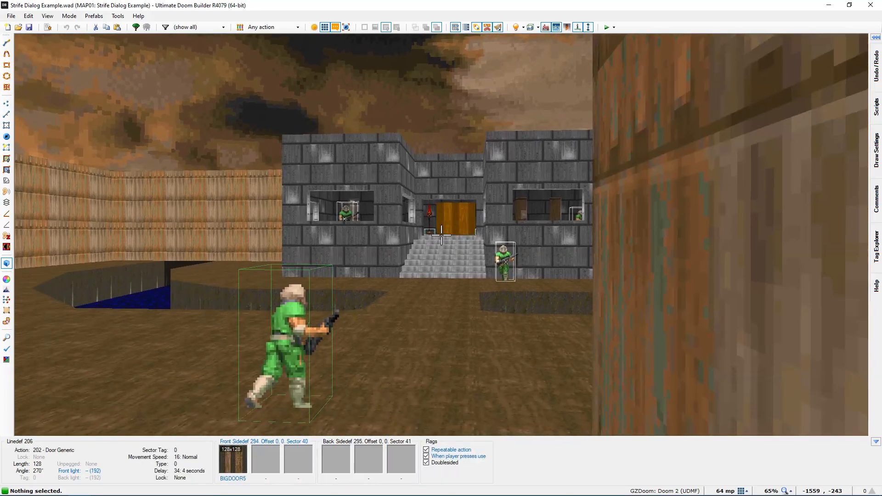
{"action": "key", "text": "e"}
{"action": "key", "text": "e"}
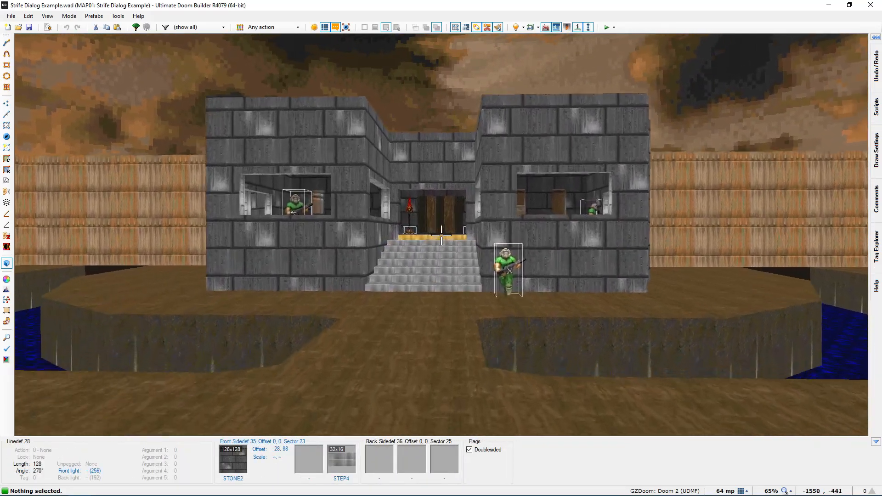
- Approach and examine the scripted marine standing beside the stone building's front steps
{"action": "key", "text": "d"}
{"action": "key", "text": "e"}
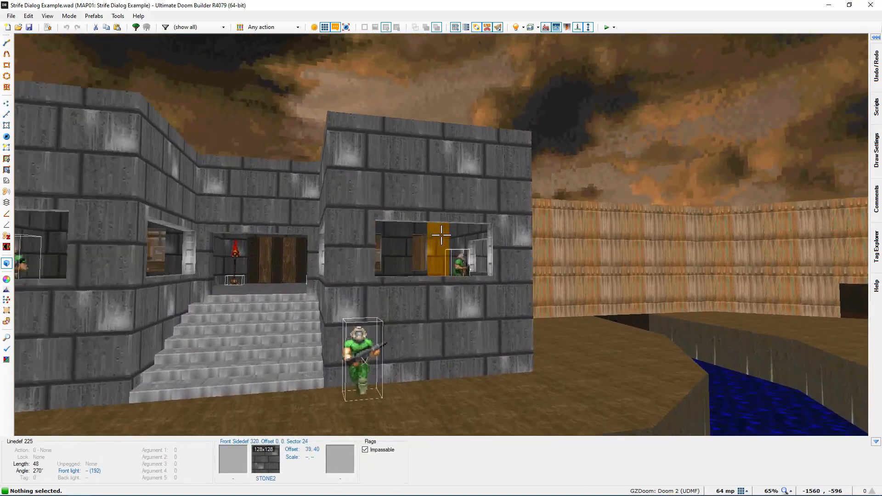
{"action": "key", "text": "d"}
{"action": "key", "text": "e"}
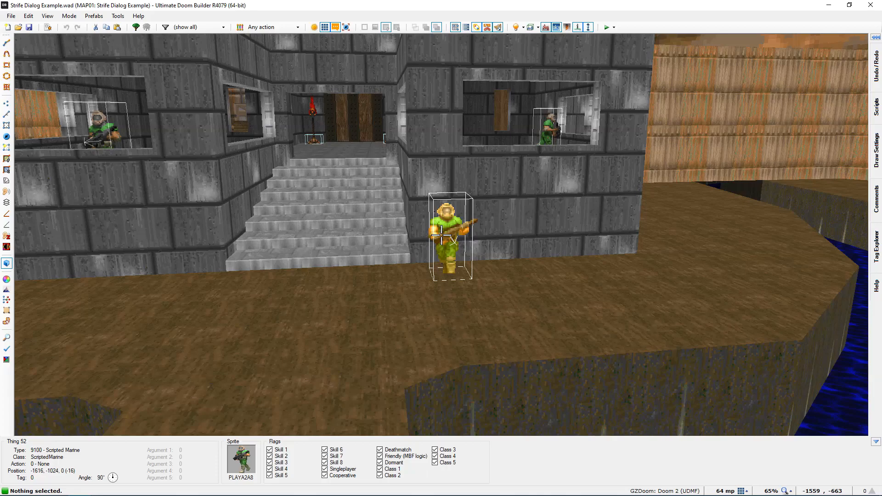
{"action": "key", "text": "e"}
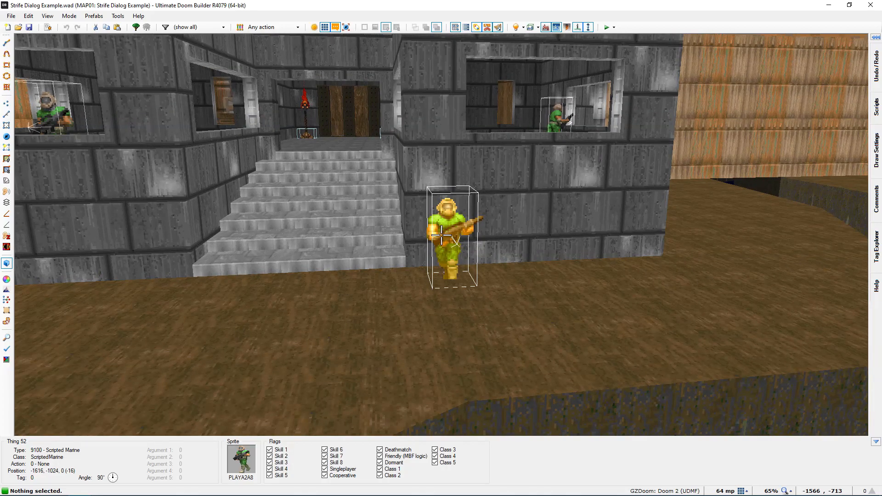
{"action": "key", "text": "d"}
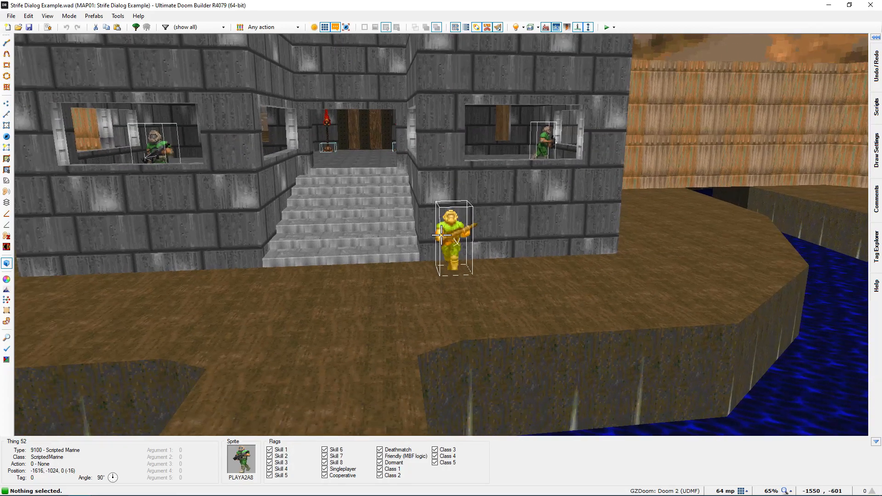
- Move through the building's entrance and examine the scripted marines in the green-walled hall
{"action": "key", "text": "e"}
{"action": "key", "text": "e"}
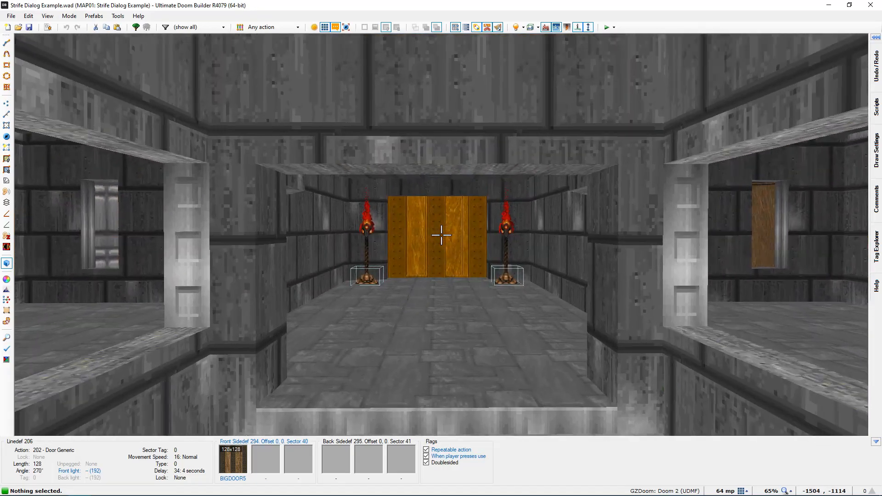
{"action": "key", "text": "e"}
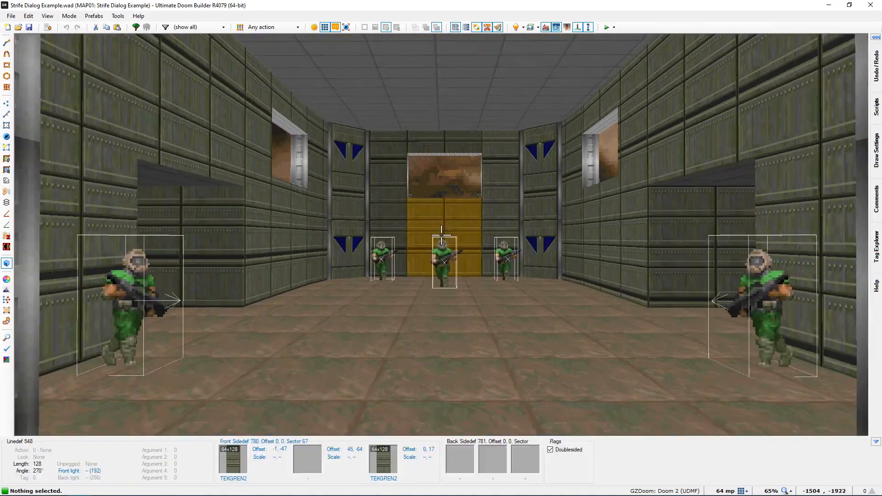
{"action": "key", "text": "d"}
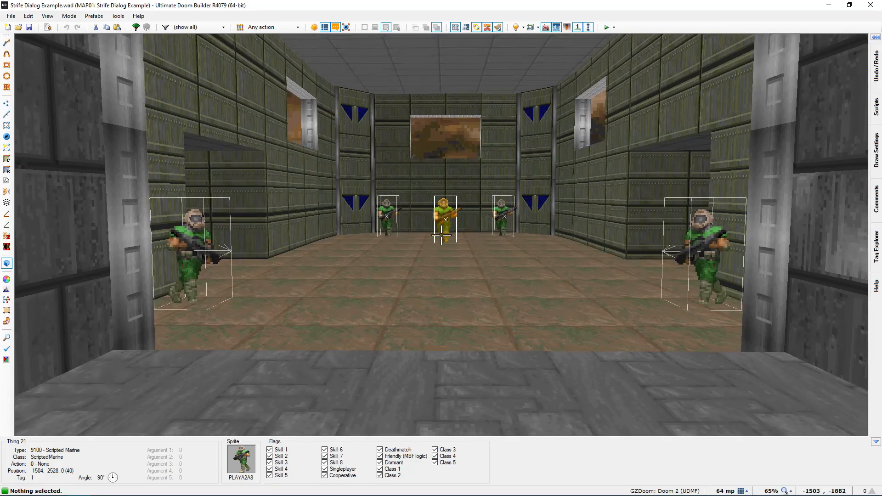
{"action": "key", "text": "e"}
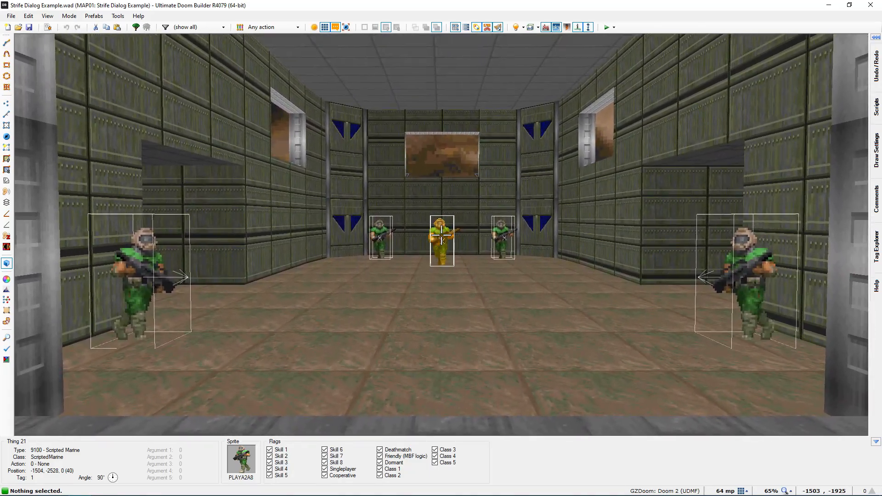
{"action": "key", "text": "e"}
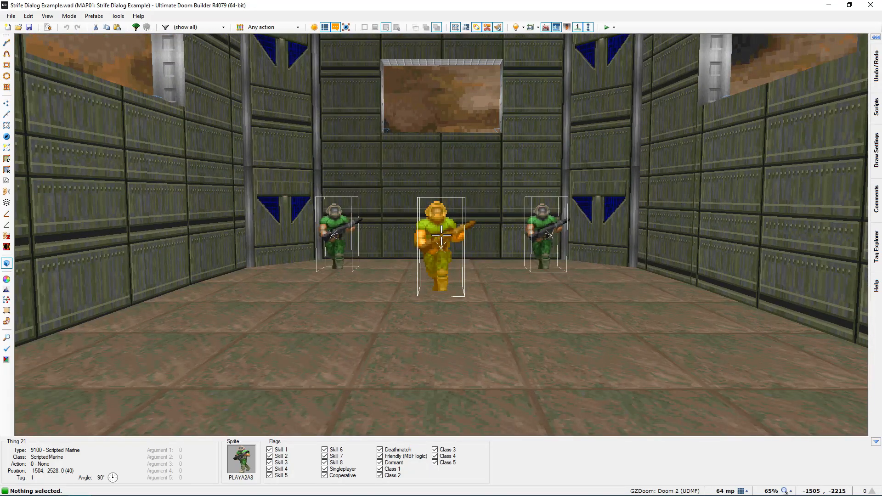
{"action": "key", "text": "e"}
{"action": "key", "text": "d"}
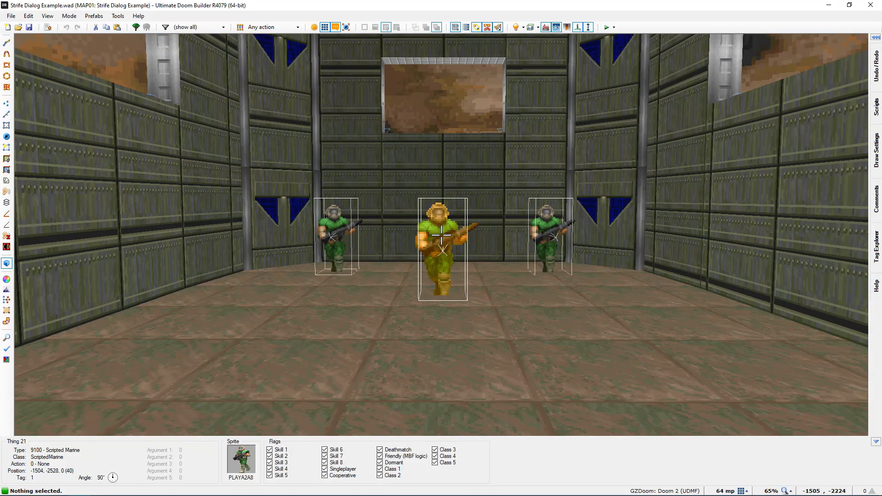
- Fly back out across the courtyard and into the side room to examine the marine behind the weapon counter
{"action": "key", "text": "e"}
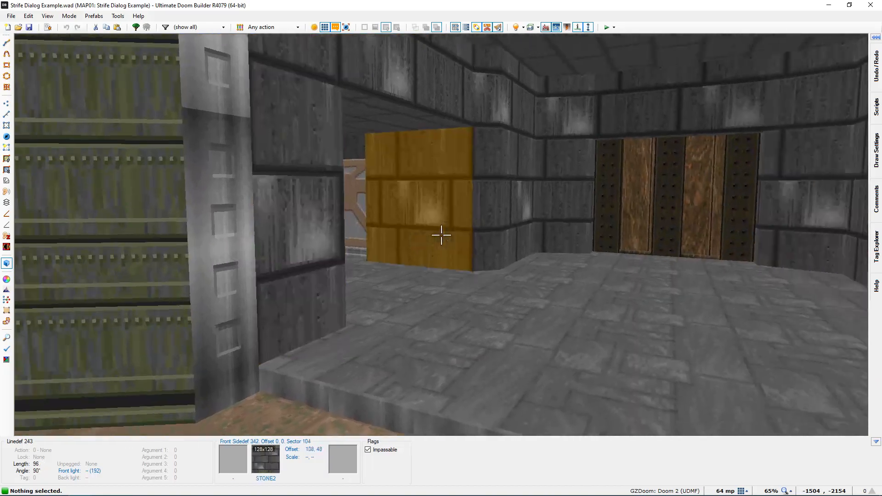
{"action": "key", "text": "e"}
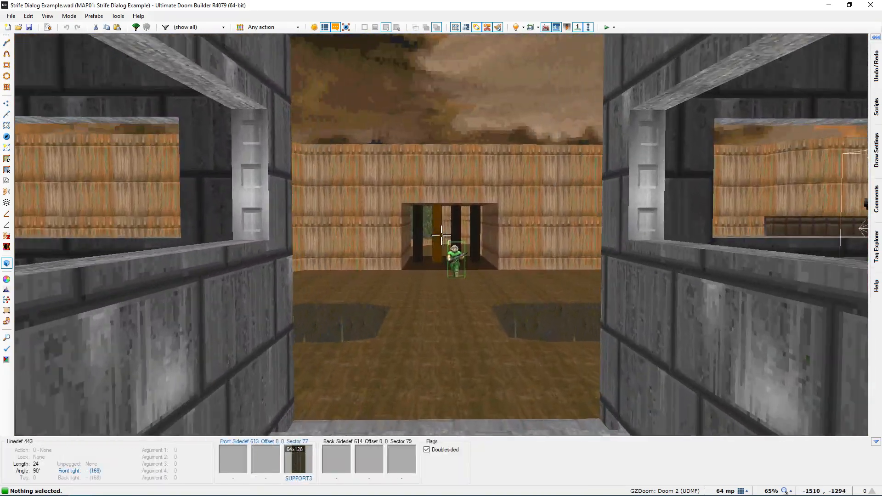
{"action": "key", "text": "e"}
{"action": "key", "text": "d"}
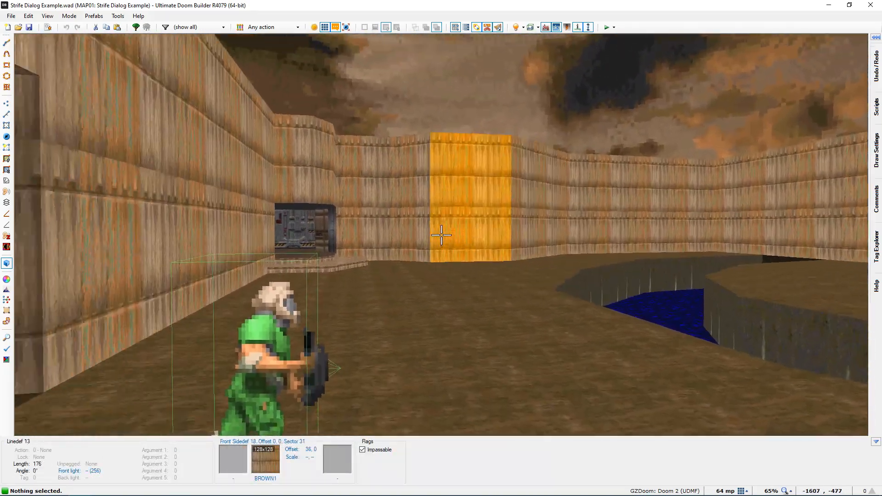
{"action": "key", "text": "e"}
{"action": "key", "text": "e"}
{"action": "key", "text": "f"}
{"action": "key", "text": "d"}
{"action": "key", "text": "f"}
{"action": "key", "text": "e"}
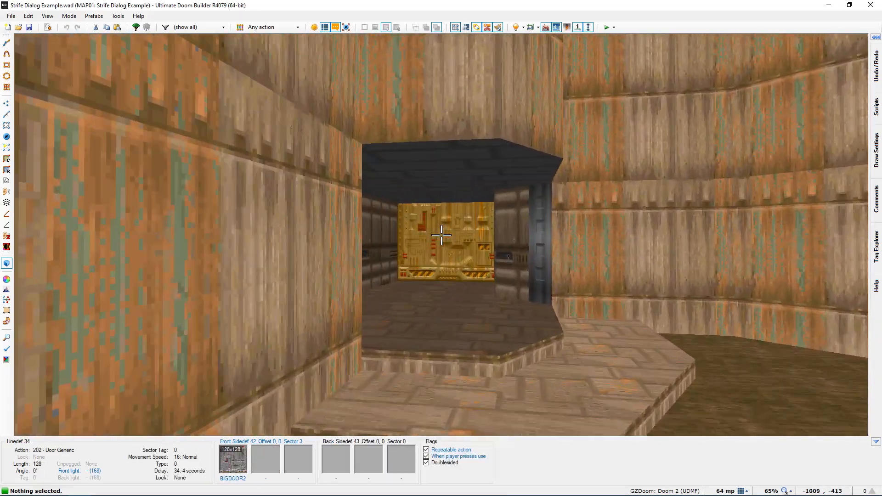
{"action": "key", "text": "e"}
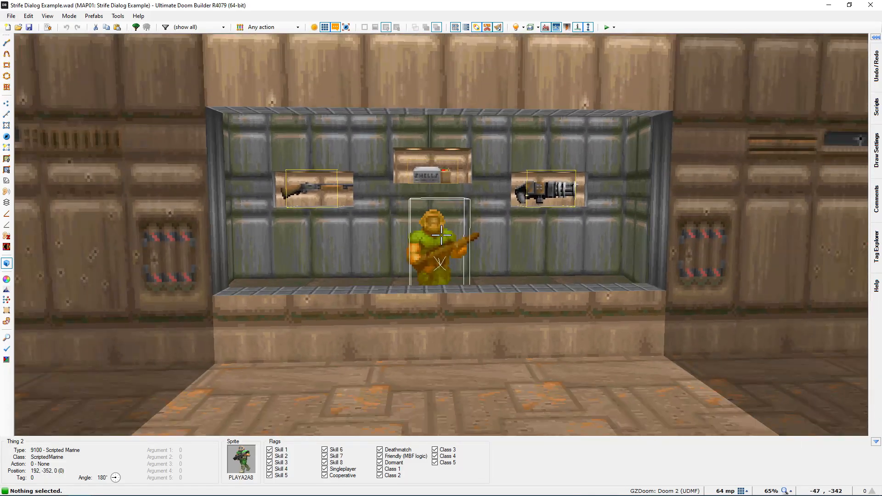
- Return to the courtyard and examine the bridge over the moat and the custom coins beneath it
{"action": "key", "text": "d"}
{"action": "key", "text": "e"}
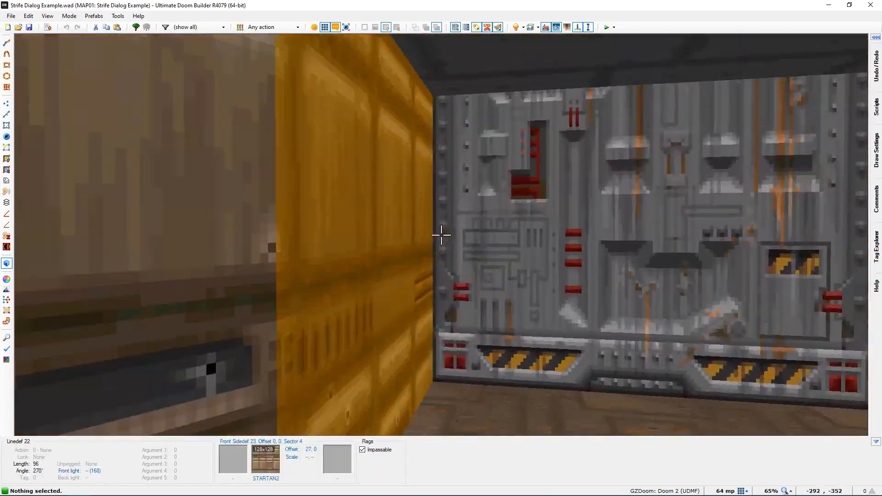
{"action": "key", "text": "e"}
{"action": "key", "text": "f"}
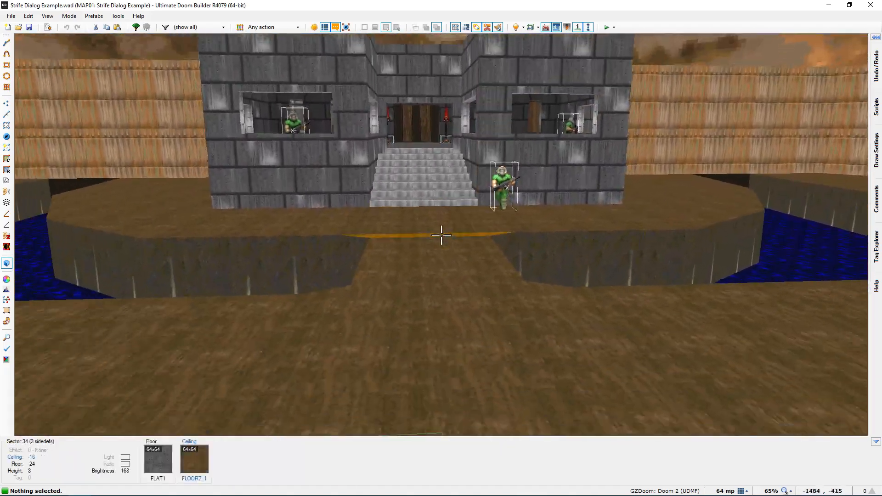
{"action": "key", "text": "e"}
{"action": "key", "text": "d"}
{"action": "key", "text": "e"}
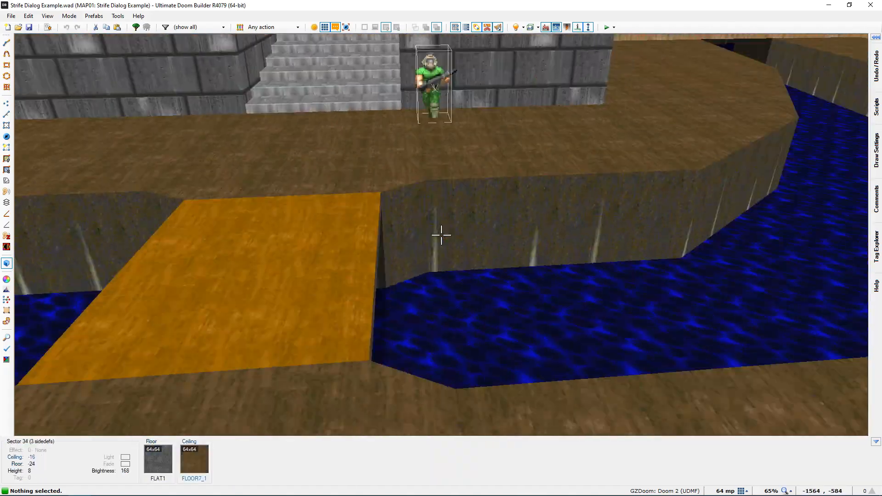
{"action": "key", "text": "e"}
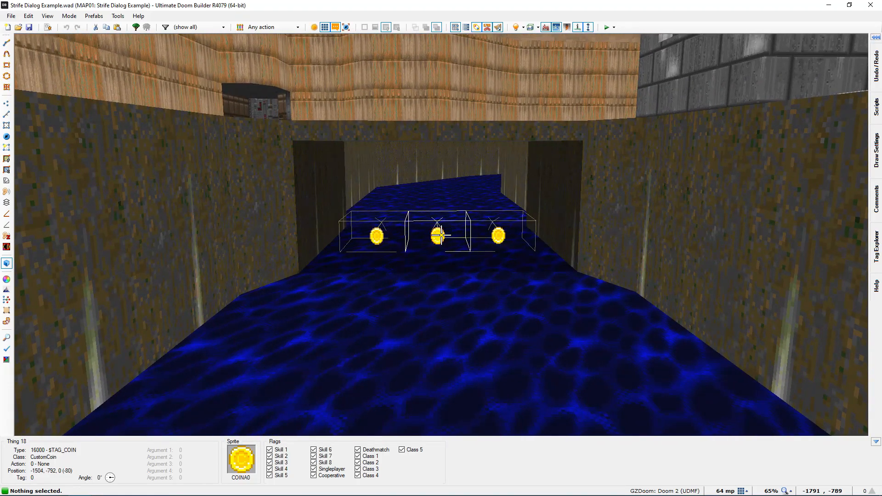
{"action": "key", "text": "e"}
{"action": "key", "text": "d"}
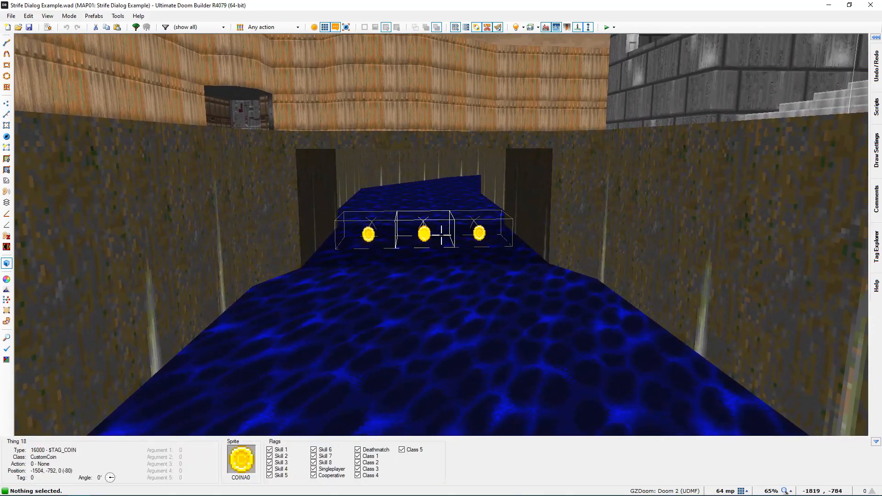
{"action": "key", "text": "d"}
{"action": "key", "text": "e"}
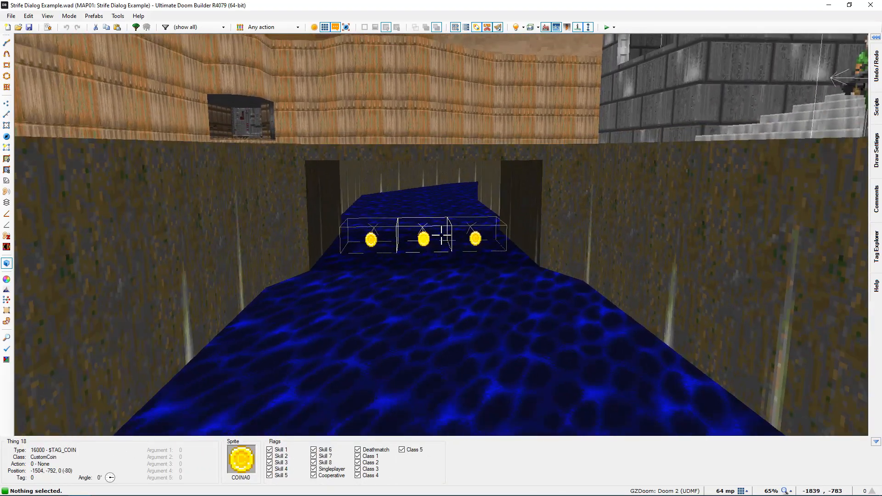
- Follow the moat into the dark cavern and examine the scripted marine standing in the water
{"action": "key", "text": "e"}
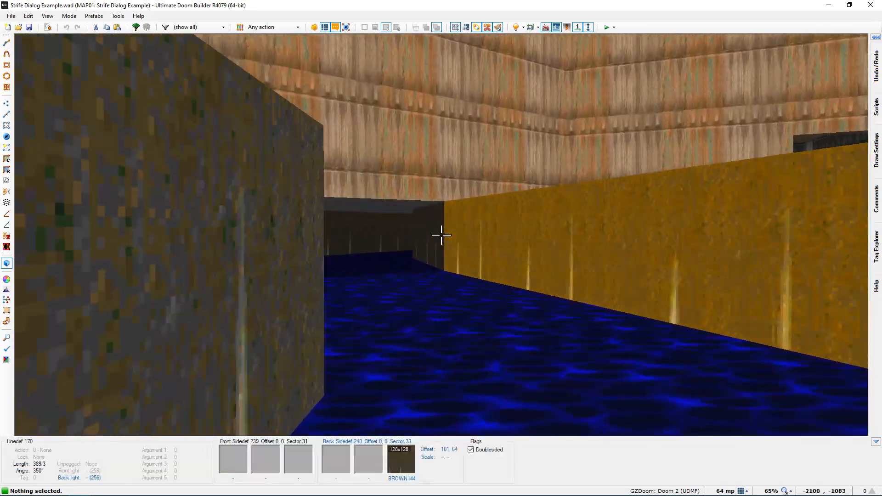
{"action": "key", "text": "e"}
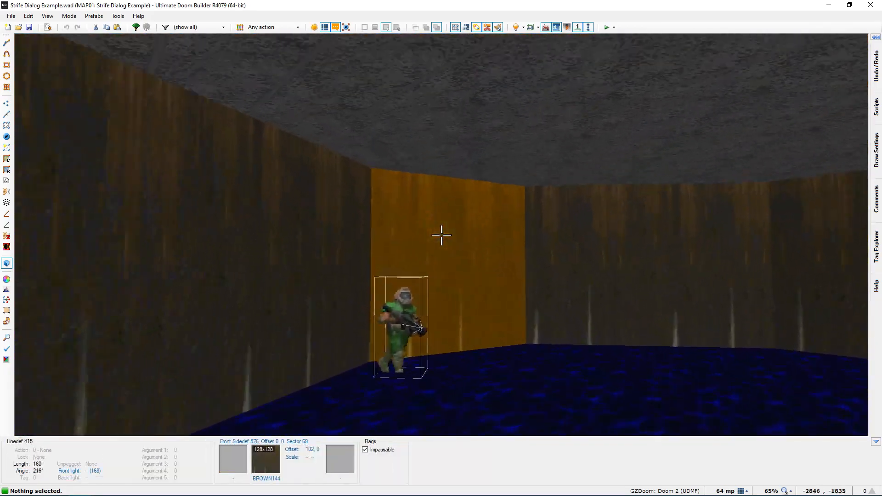
{"action": "key", "text": "a"}
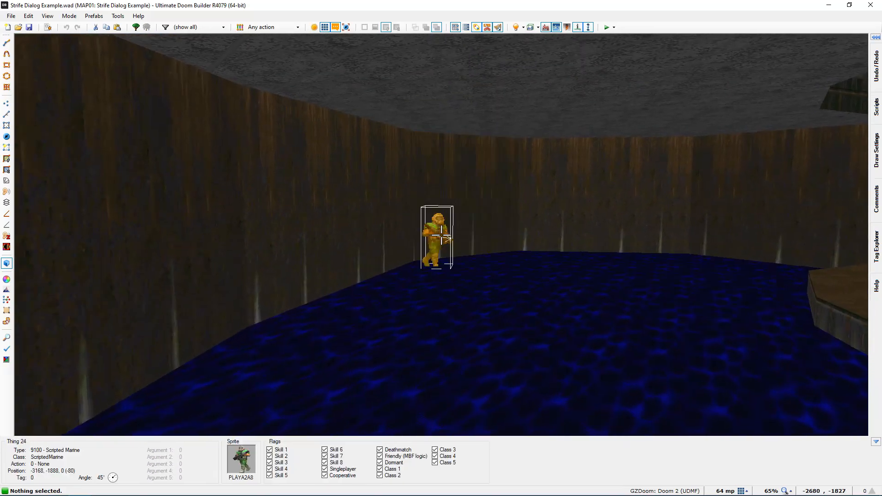
- Approach the scripted marine in the cavern's water and examine it up close from several distances
{"action": "key", "text": "w"}
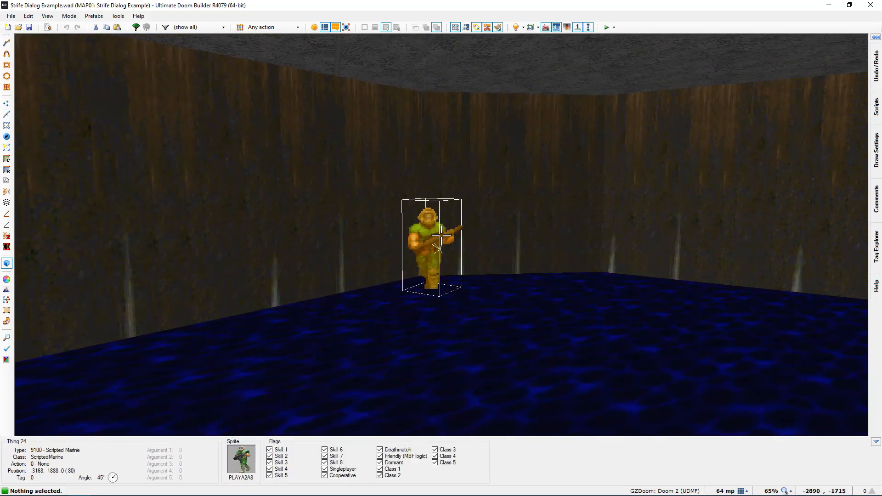
{"action": "key", "text": "w"}
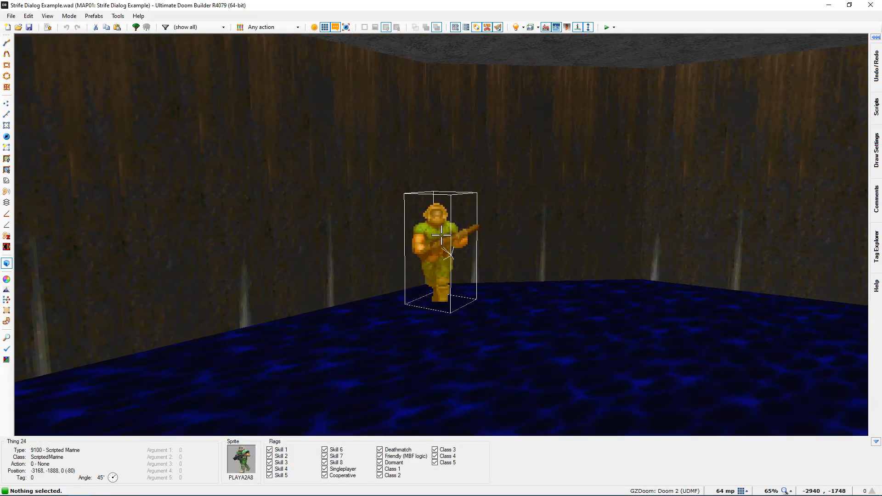
{"action": "key", "text": "s"}
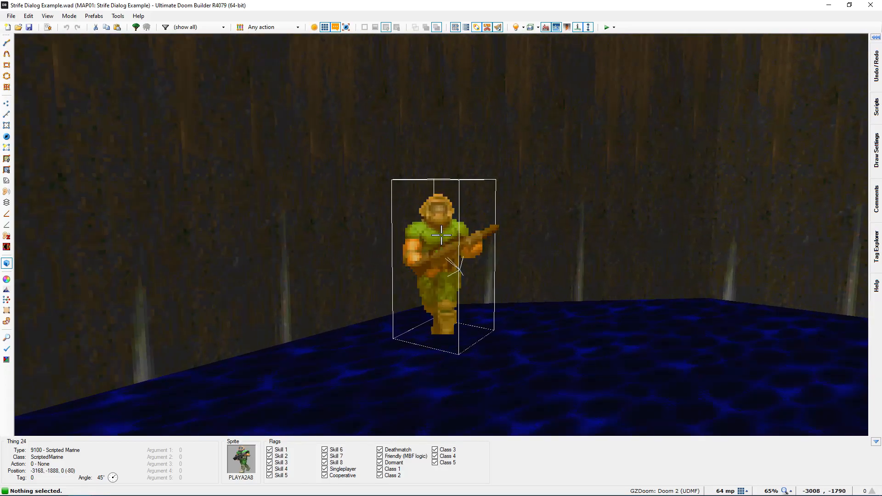
{"action": "key", "text": "w"}
{"action": "key", "text": "s"}
{"action": "key", "text": "w"}
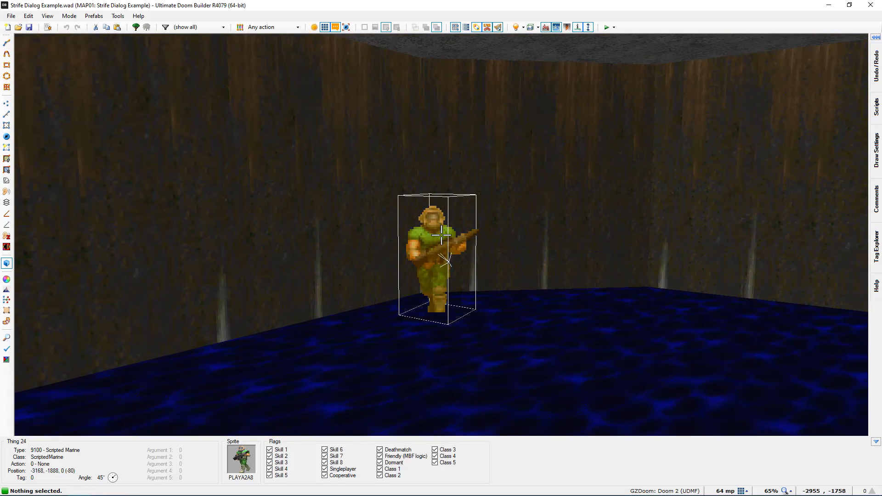
{"action": "key", "text": "a"}
{"action": "key", "text": "s"}
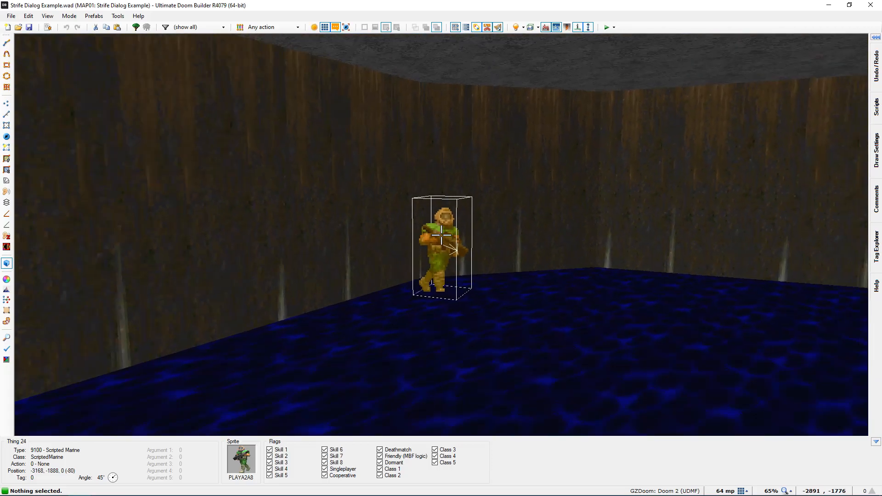
- Leave the cavern by its stairs and cross the courtyard to the barred passage behind the marine
{"action": "key", "text": "w"}
{"action": "key", "text": "w"}
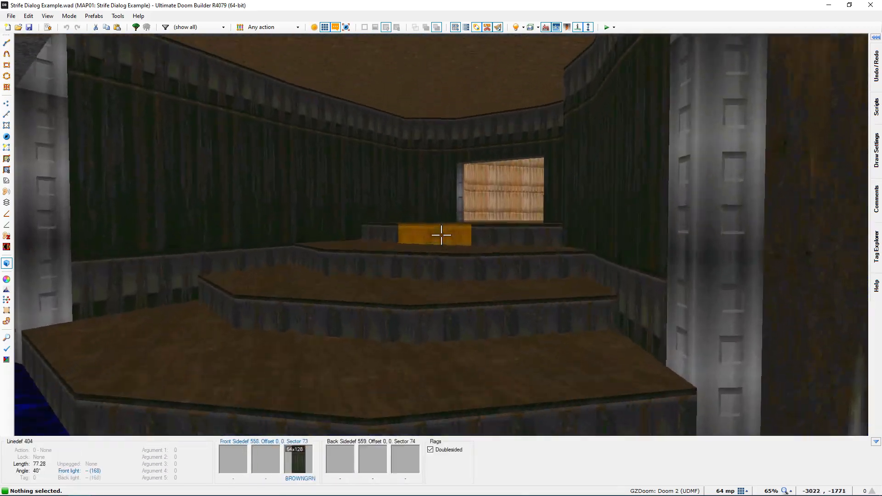
{"action": "key", "text": "w"}
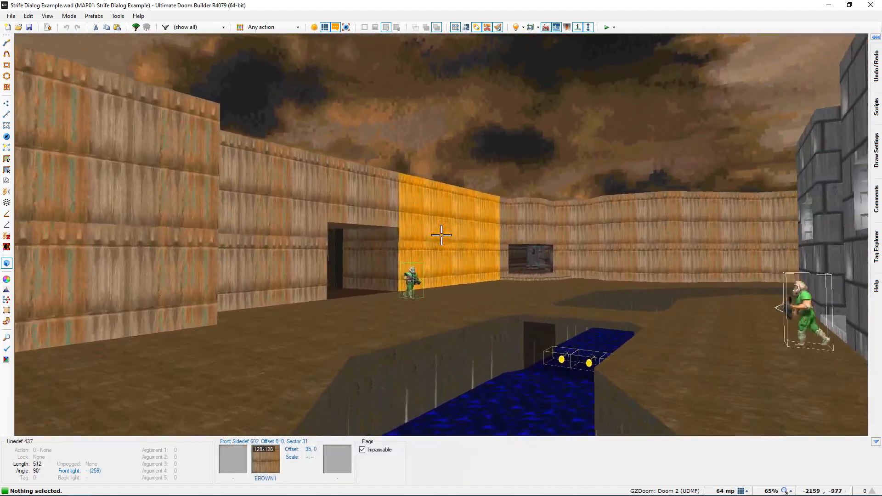
{"action": "key", "text": "w"}
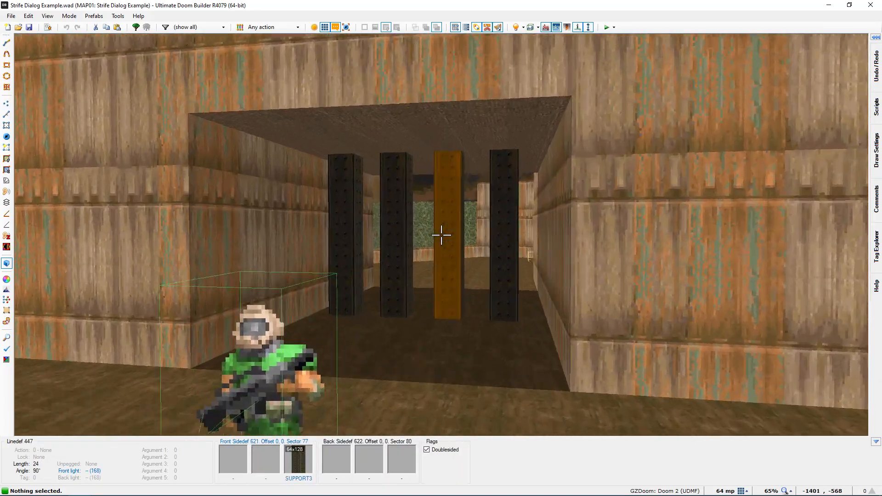
- Pass the bars into the garden, follow the slime pool to the cave, and examine the Hell Knight and coins inside
{"action": "key", "text": "w"}
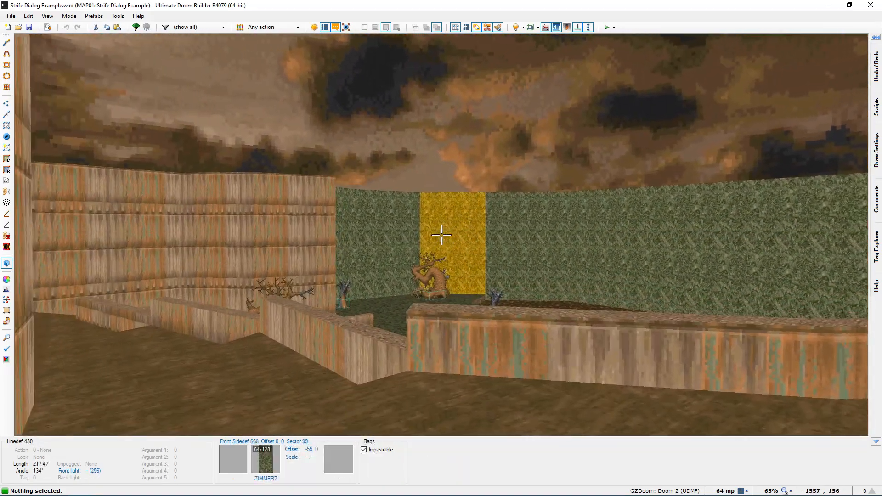
{"action": "key", "text": "w"}
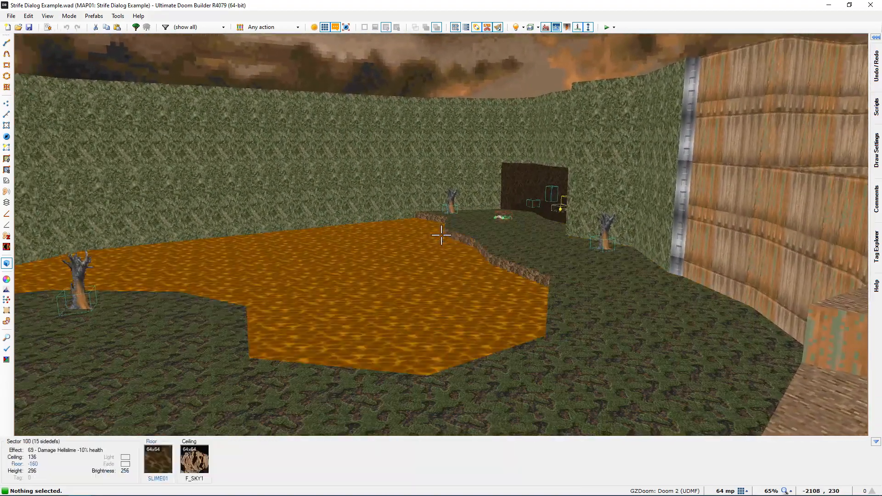
{"action": "key", "text": "w"}
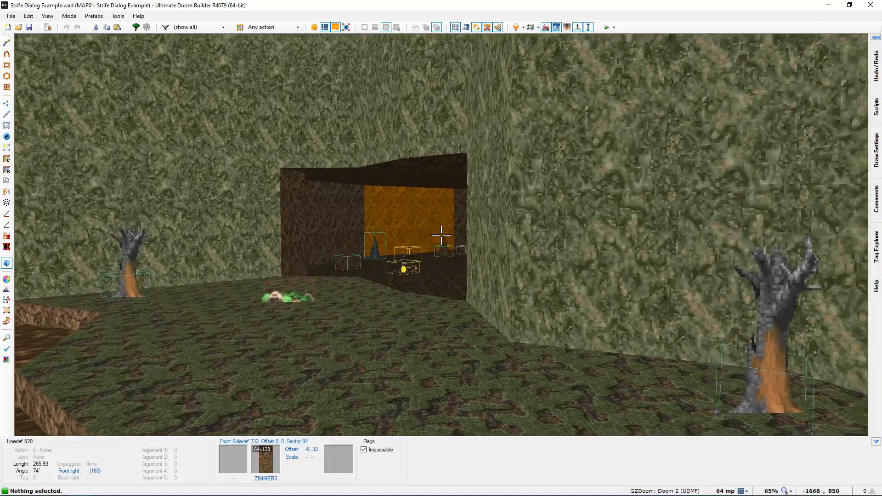
{"action": "key", "text": "w"}
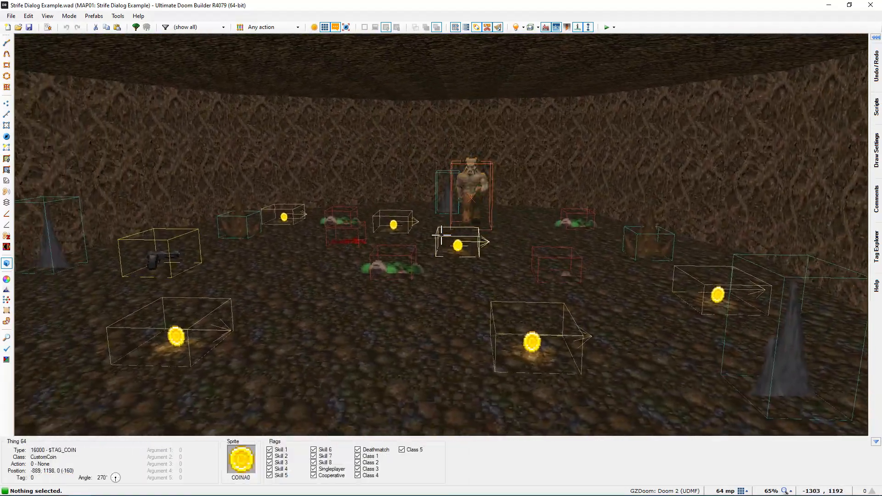
{"action": "key", "text": "w"}
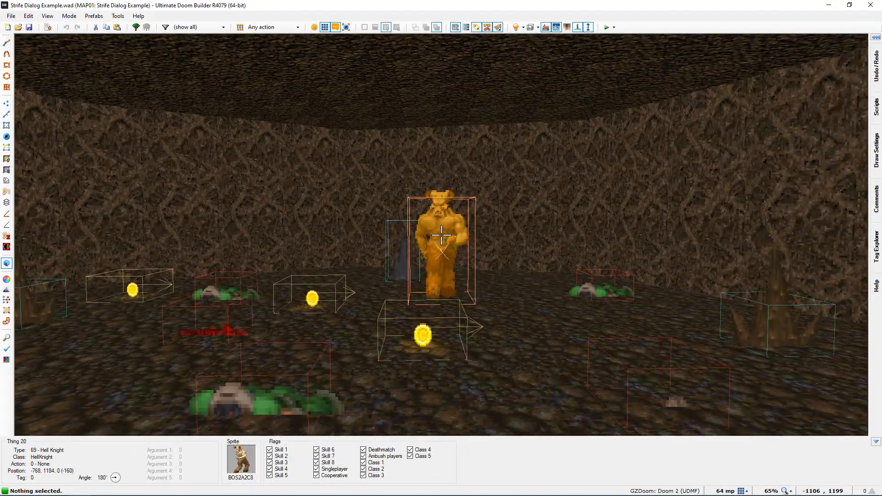
{"action": "key", "text": "s"}
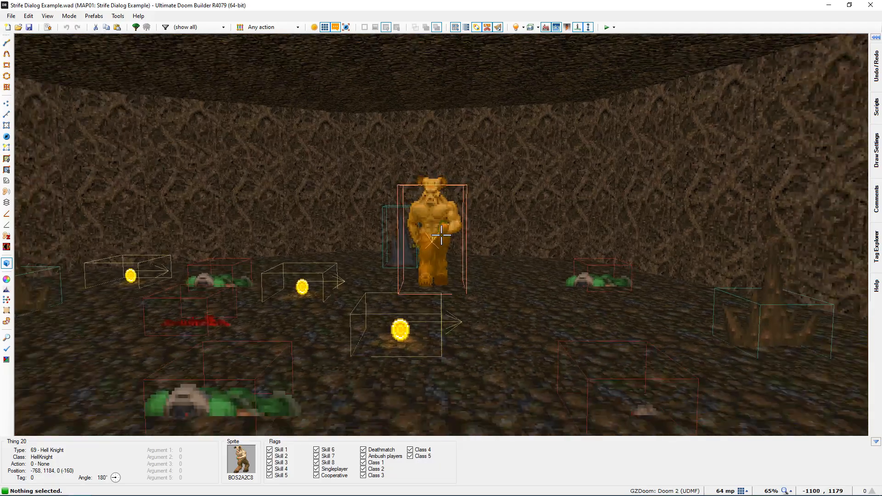
- Retrace the route between the cave and the courtyard through the barred passage, viewing it in both directions
{"action": "key", "text": "s"}
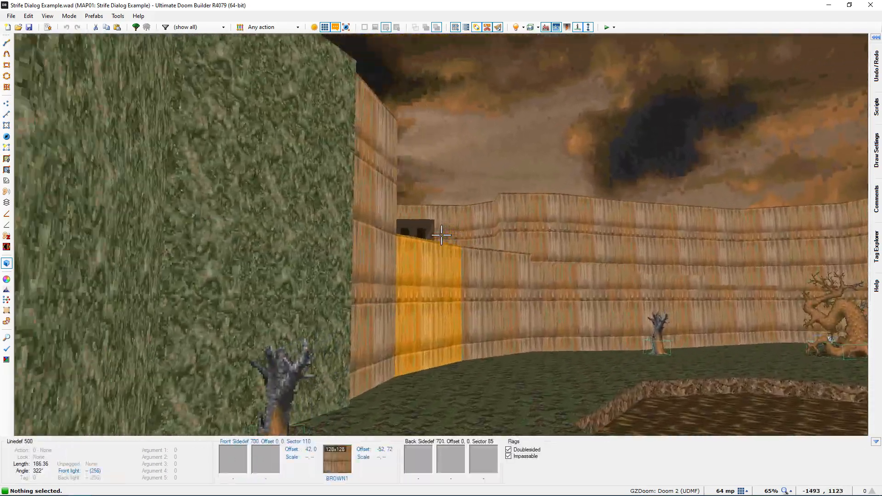
{"action": "key", "text": "w"}
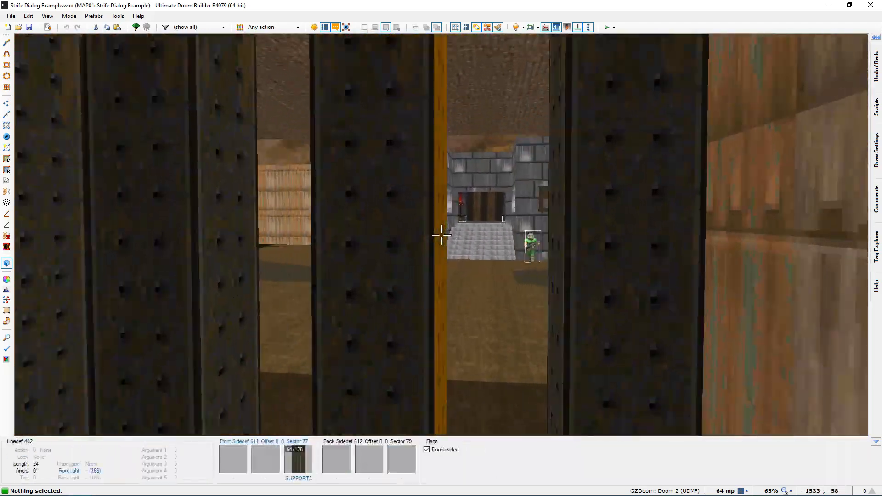
{"action": "key", "text": "w"}
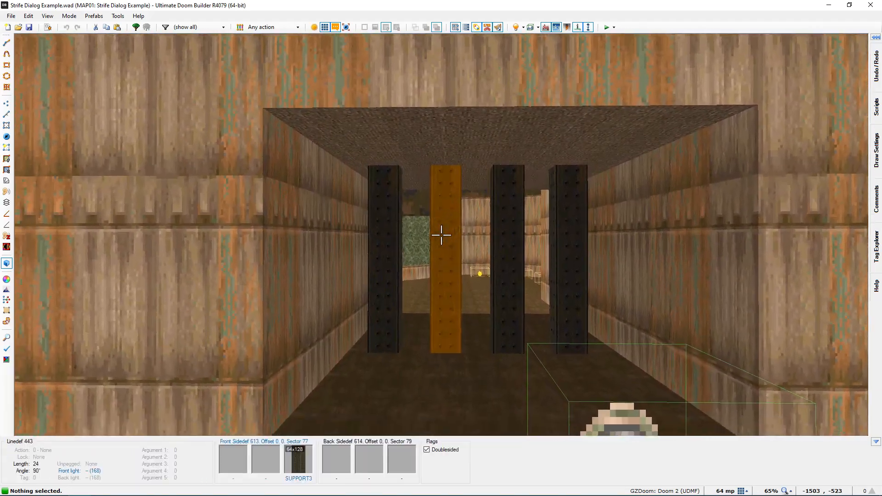
{"action": "key", "text": "w"}
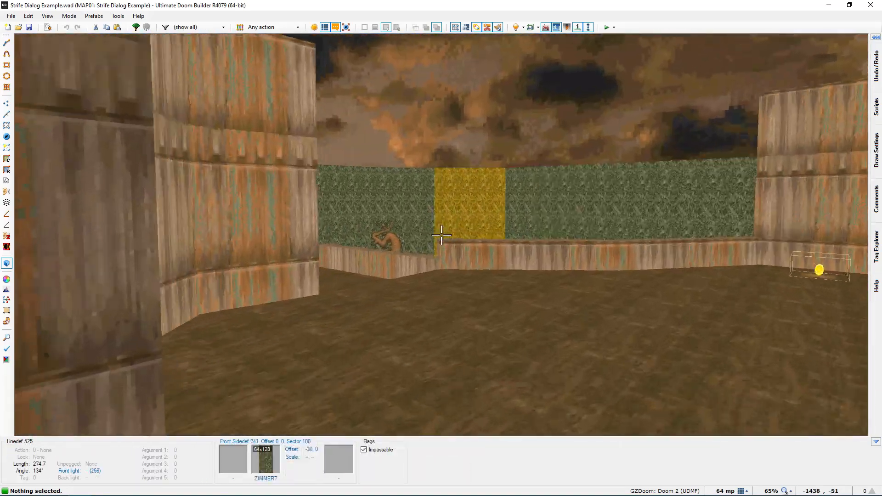
{"action": "key", "text": "w"}
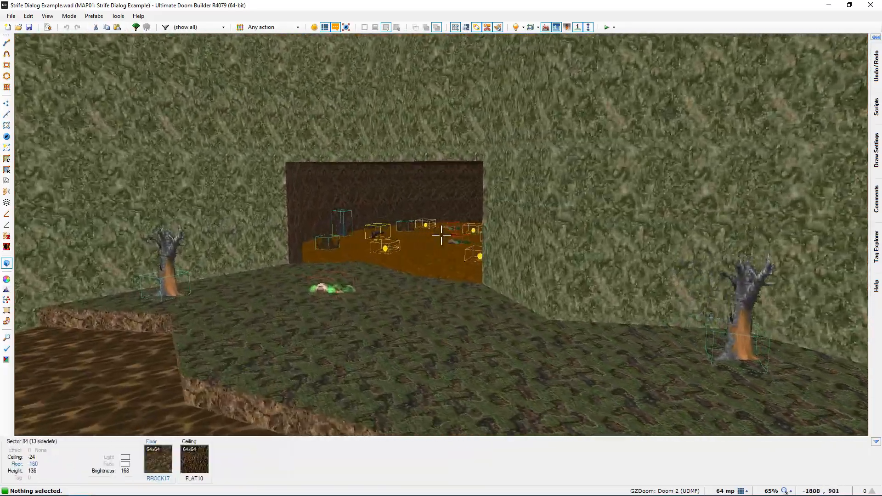
{"action": "key", "text": "w"}
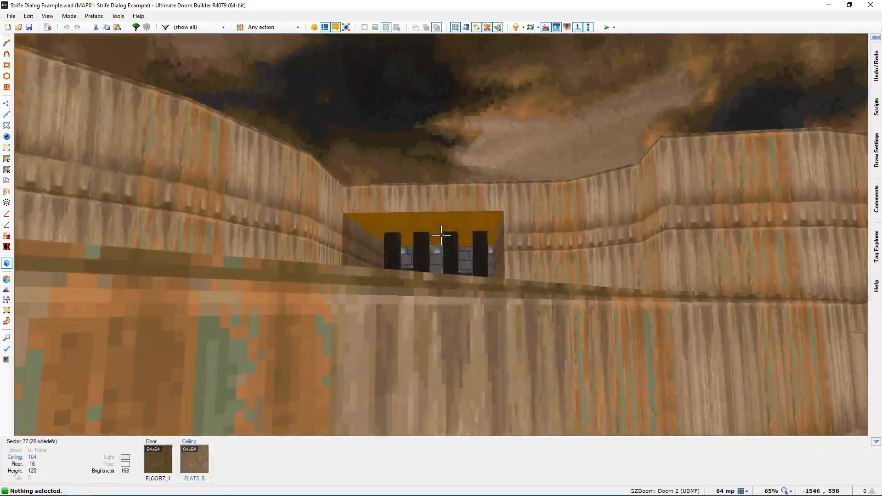
- Return to the courtyard and examine the stone building's front and the scripted marine beside its stairs
{"action": "key", "text": "w"}
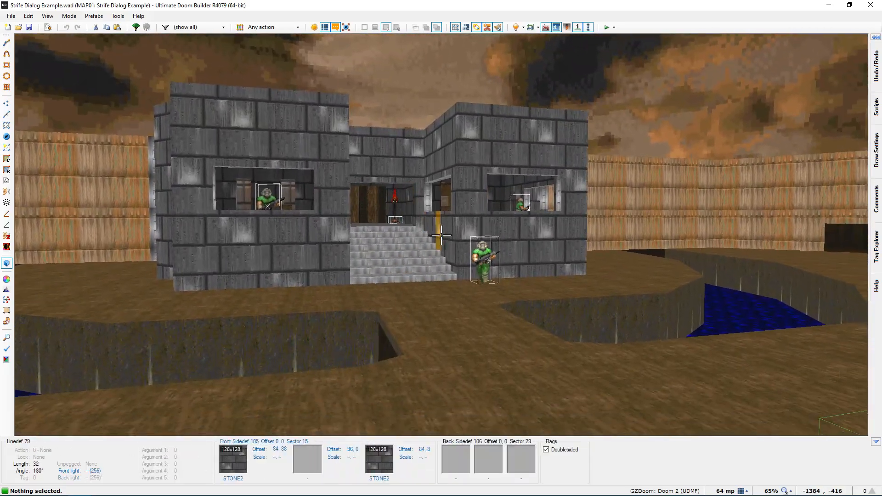
{"action": "key", "text": "d"}
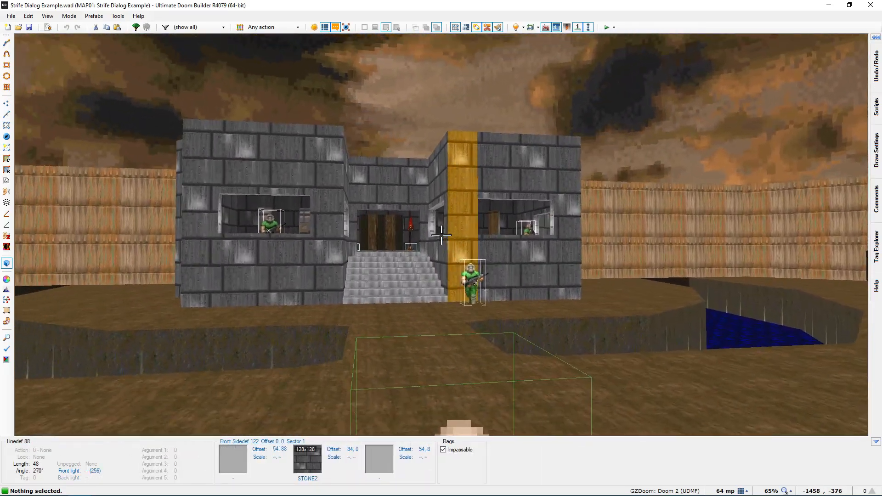
{"action": "key", "text": "e"}
{"action": "key", "text": "f"}
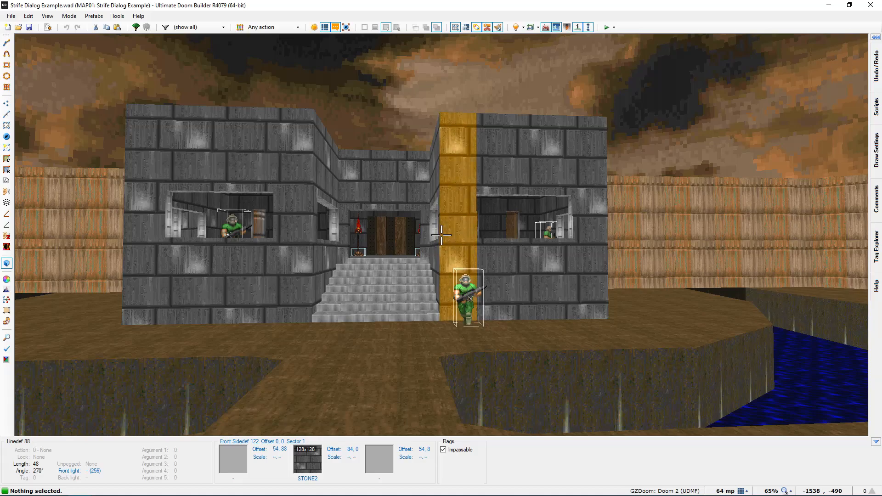
{"action": "key", "text": "w"}
{"action": "key", "text": "w"}
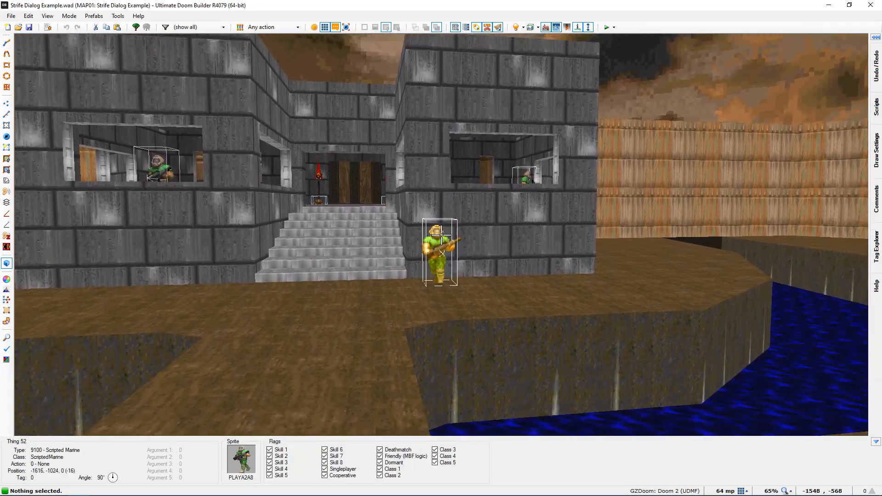
{"action": "key", "text": "e"}
{"action": "key", "text": "s"}
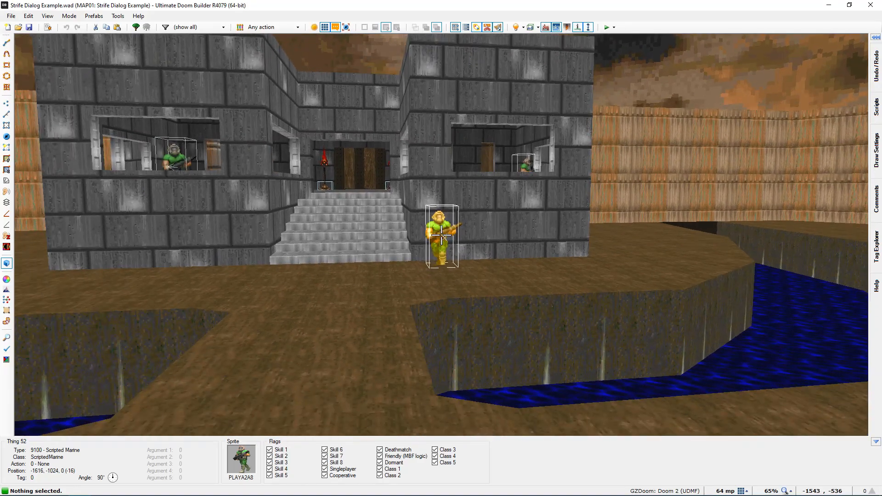
- Leave the 3D view for the 2D map and frame the courtyard around the moat bridge
{"action": "key", "text": "q"}
{"action": "scroll", "coordinate": [442, 235], "scroll_direction": "down", "scroll_amount": 1}
{"action": "middle_click_drag", "start_coordinate": [442, 235], "coordinate": [400, 229]}
{"action": "scroll", "coordinate": [424, 211], "scroll_direction": "up", "scroll_amount": 2}
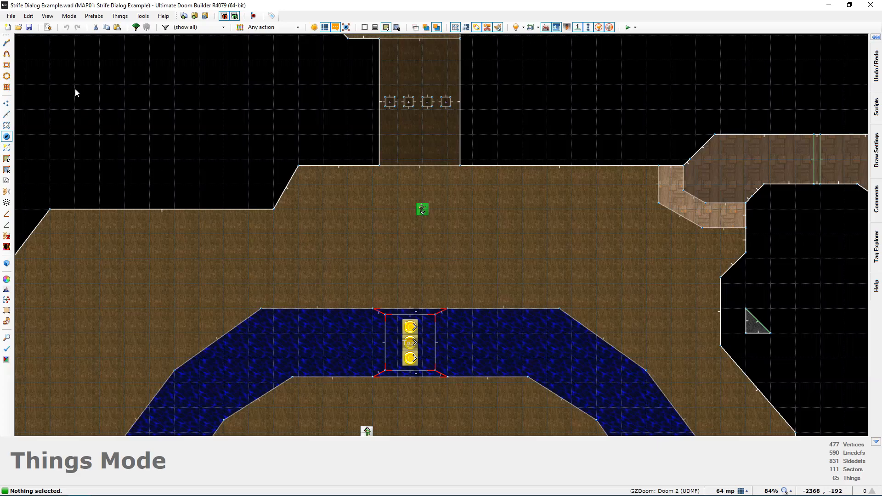
- Open the map's SCRIPTS lump in the script editor, add #include "zcommon.acs" as its first line, and compile it
{"action": "left_click", "coordinate": [48, 27]}
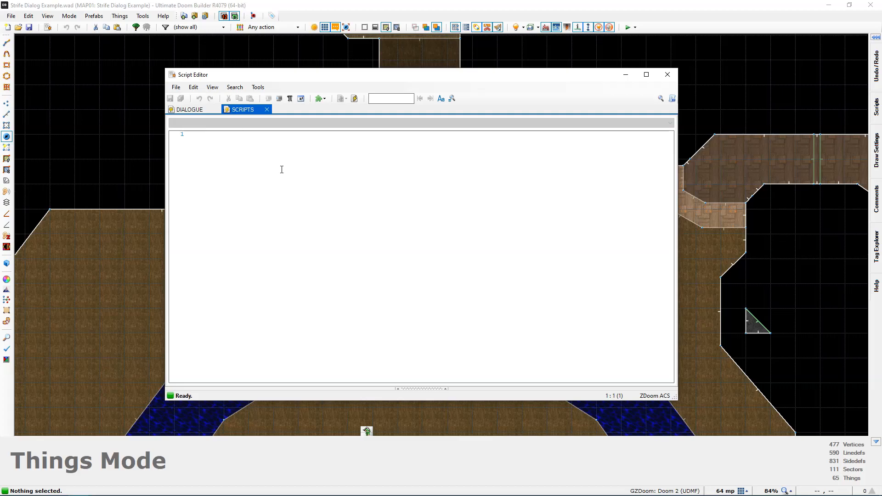
{"action": "scroll", "coordinate": [282, 169], "scroll_direction": "up", "scroll_amount": 4, "text": "ctrl"}
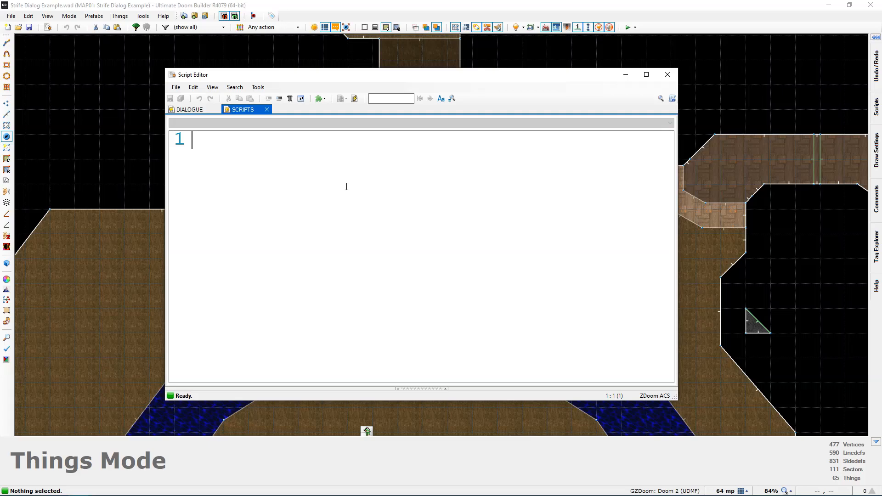
{"action": "type", "text": "#"}
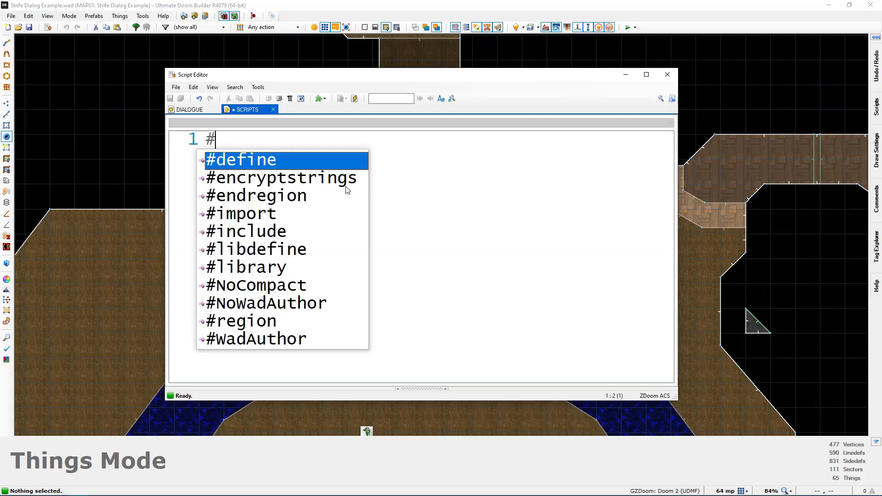
{"action": "type", "text": "include "}
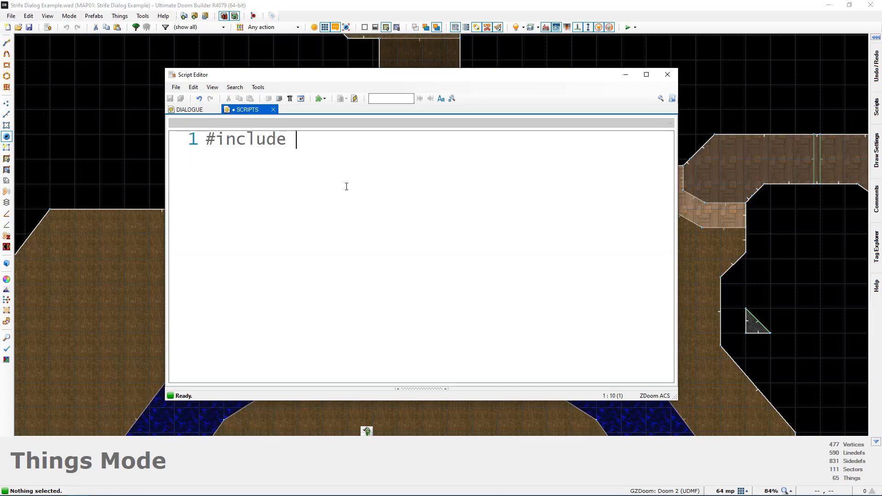
{"action": "type", "text": "\"z\""}
{"action": "key", "text": "Left"}
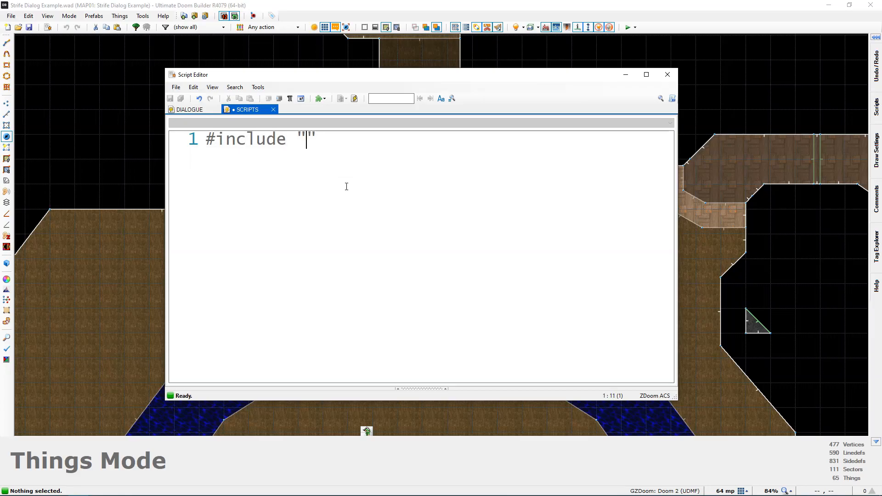
{"action": "type", "text": "zcommon.acs"}
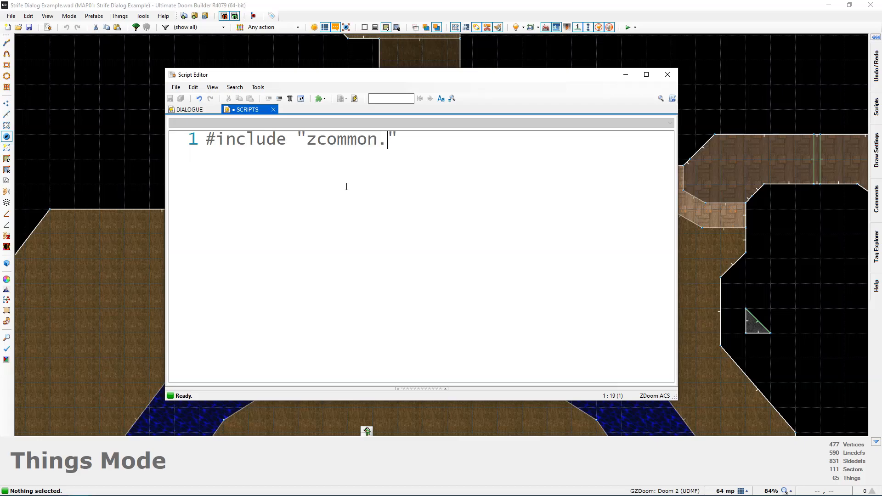
{"action": "key", "text": "Right"}
{"action": "left_click", "coordinate": [354, 99]}
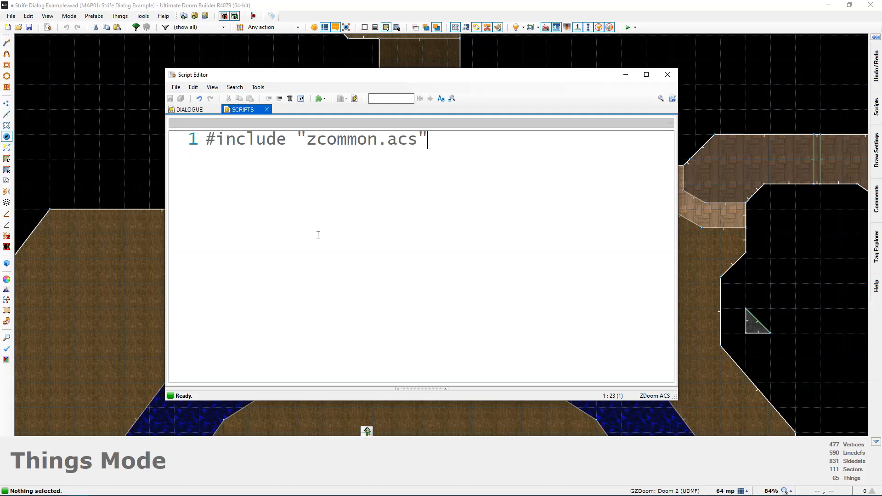
- Start a new script named "Clear Player Inventory" two lines below the zcommon.acs include
{"action": "scroll", "coordinate": [335, 237], "scroll_direction": "down", "scroll_amount": 2, "text": "ctrl"}
{"action": "scroll", "coordinate": [335, 237], "scroll_direction": "down", "scroll_amount": 2, "text": "ctrl"}
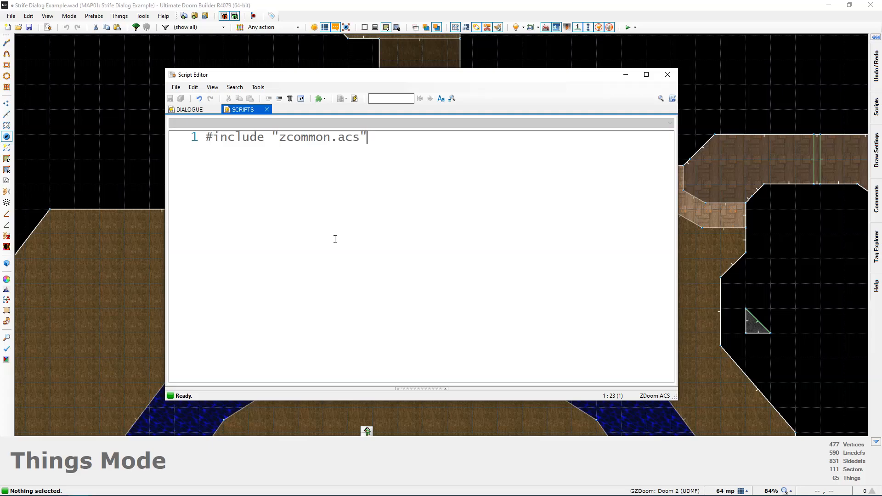
{"action": "key", "text": "Return"}
{"action": "key", "text": "Return"}
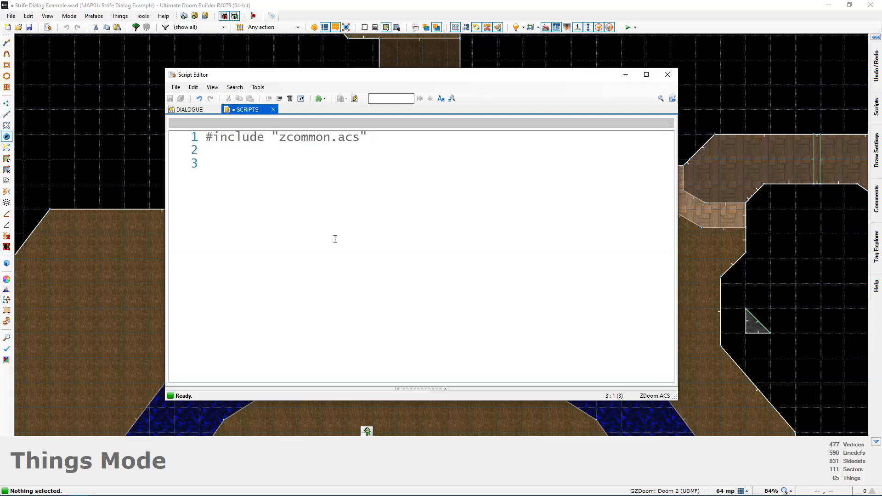
{"action": "type", "text": "script \"\""}
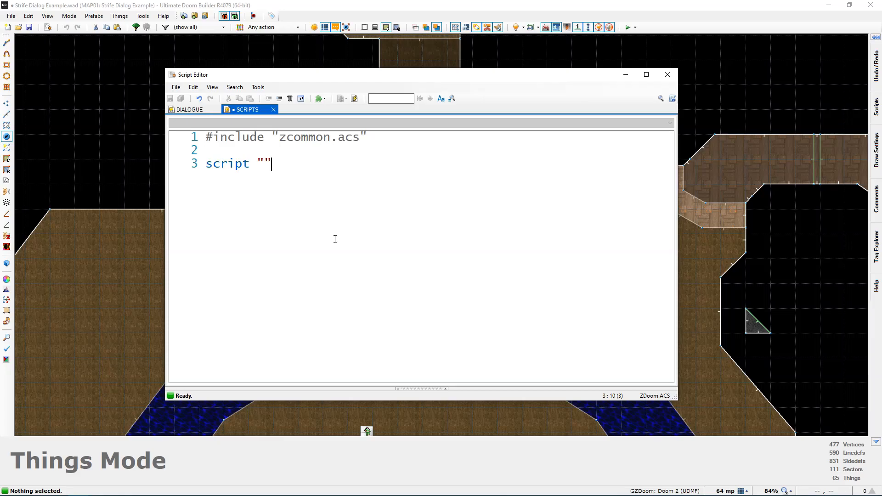
{"action": "key", "text": "Left"}
{"action": "type", "text": "Clear Player Inventory"}
{"action": "key", "text": "Right"}
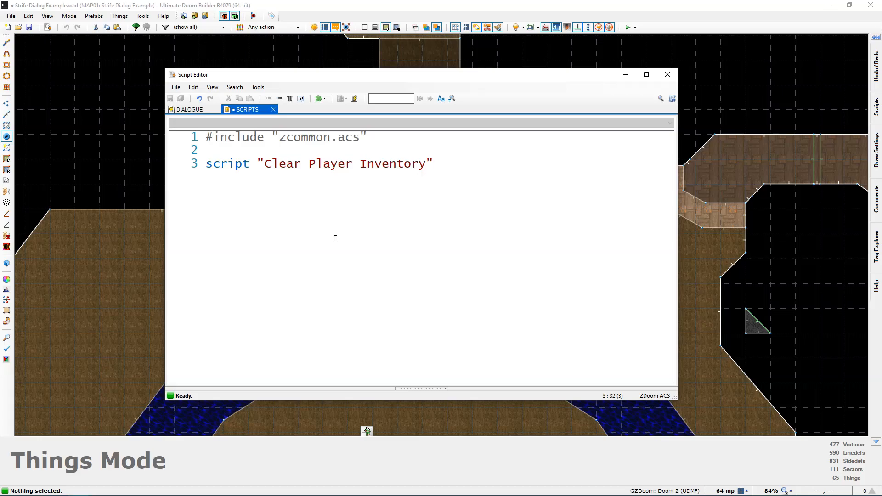
- Declare the "Clear Player Inventory" script as an ENTER script and give it an empty braced body
{"action": "type", "text": "N"}
{"action": "key", "text": "BackSpace"}
{"action": "type", "text": "ENTER"}
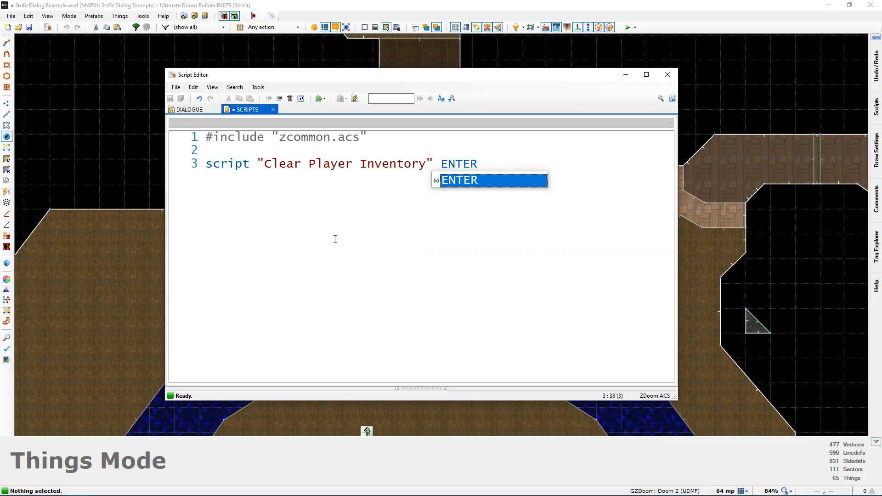
{"action": "key", "text": "Escape"}
{"action": "key", "text": "Return"}
{"action": "type", "text": "{"}
{"action": "key", "text": "Return"}
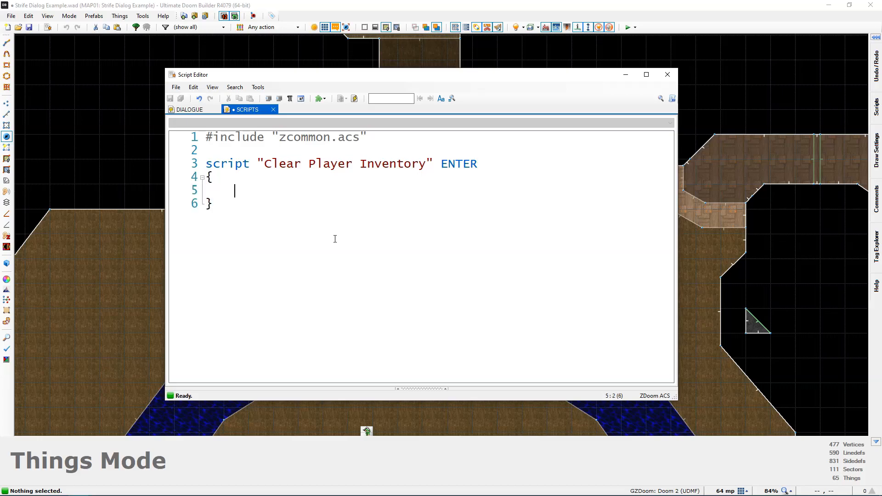
- Fill the ENTER script's body with ClearInventory(); and compile the SCRIPTS lump
{"action": "type", "text": "Cl"}
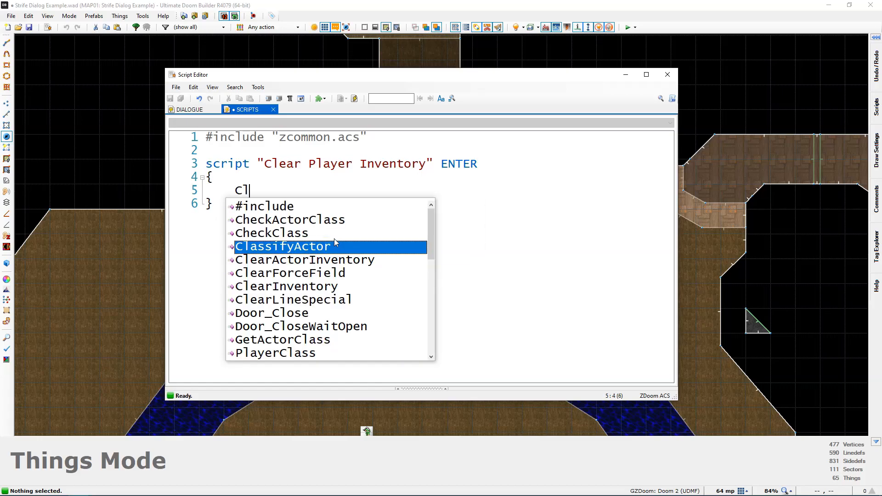
{"action": "type", "text": "earInvento"}
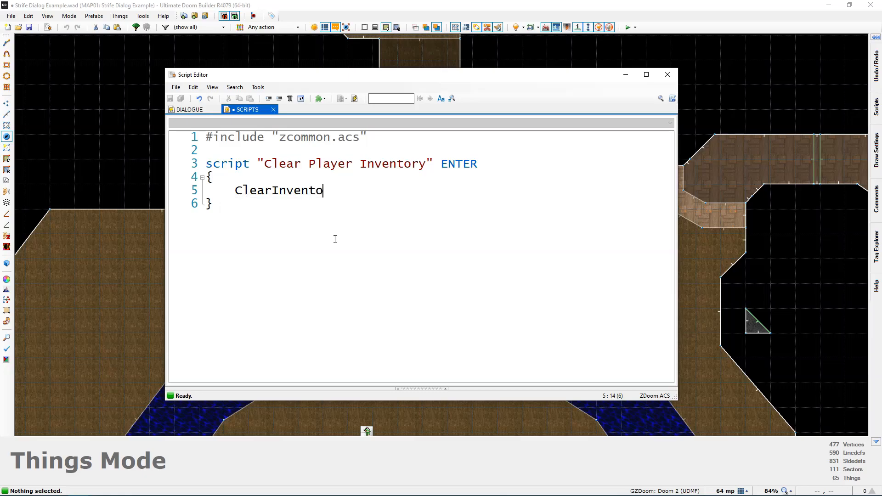
{"action": "type", "text": "ry();"}
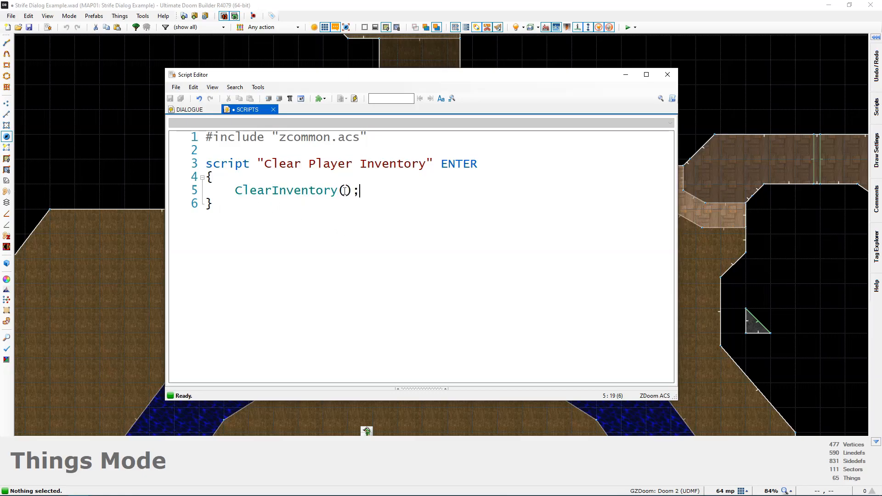
{"action": "left_click", "coordinate": [355, 99]}
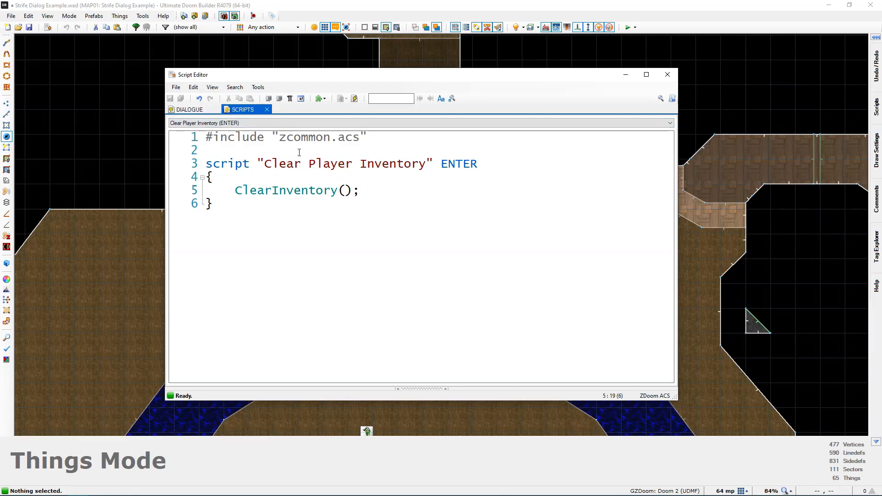
- Switch to the empty DIALOGUE lump and write namespace = "GZDoom"; as its first line
{"action": "left_click", "coordinate": [191, 113]}
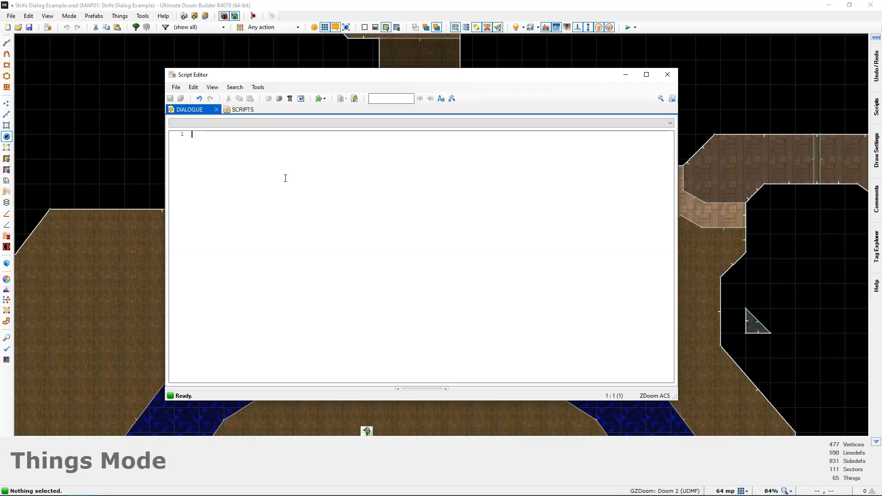
{"action": "scroll", "coordinate": [284, 180], "scroll_direction": "up", "scroll_amount": 2, "text": "ctrl"}
{"action": "type", "text": "name"}
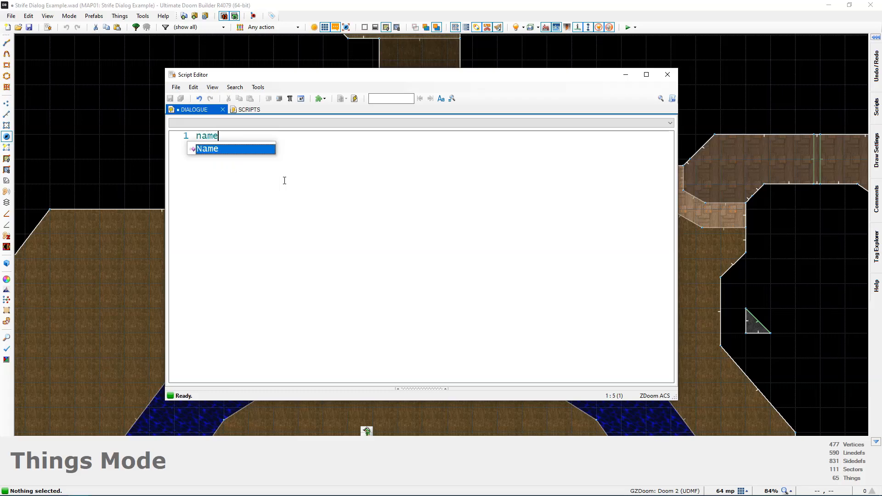
{"action": "type", "text": "space = "}
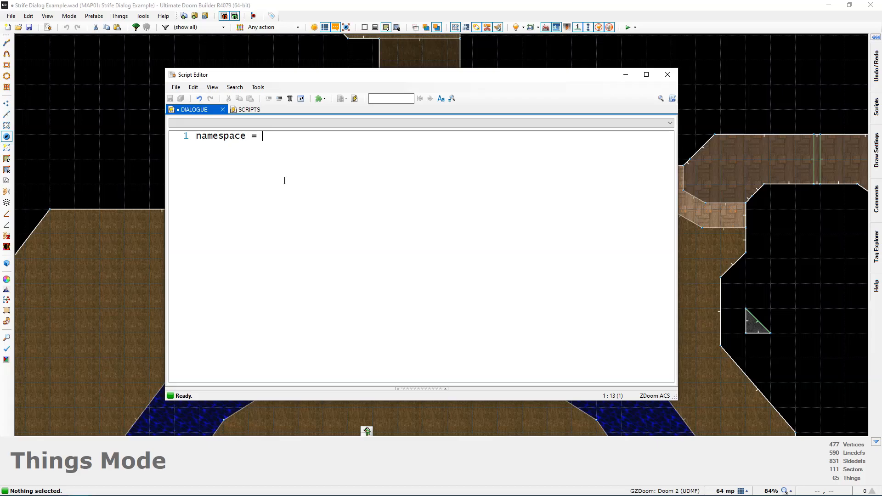
{"action": "type", "text": "\"GZDoom"}
{"action": "key", "text": "Return"}
{"action": "key", "text": "Return"}
- Add a Conversation block with an empty braced body below the namespace line
{"action": "type", "text": "Conversation"}
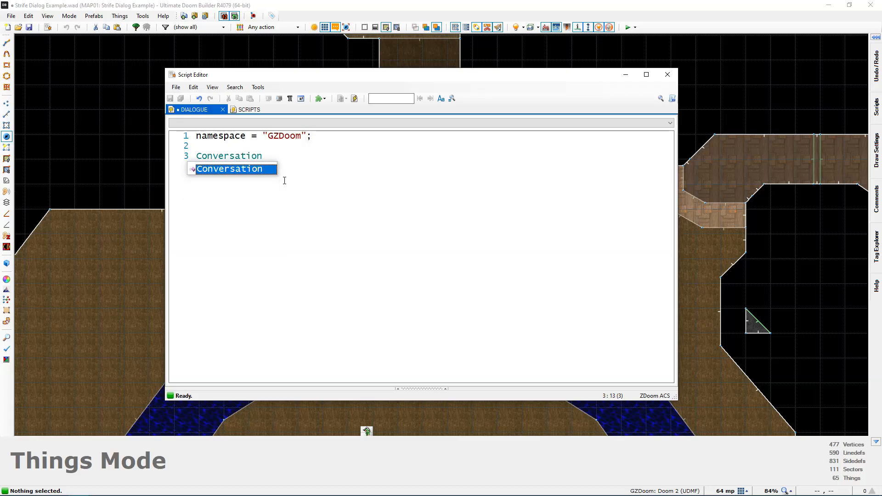
{"action": "key", "text": "Return"}
{"action": "key", "text": "Return"}
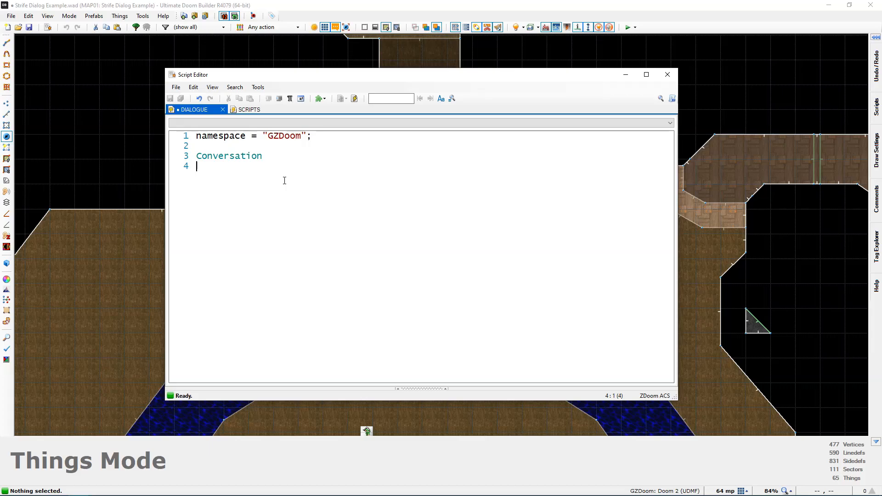
{"action": "type", "text": "P"}
{"action": "key", "text": "BackSpace"}
{"action": "type", "text": "{"}
{"action": "key", "text": "Return"}
{"action": "triple_click", "coordinate": [225, 176]}
{"action": "left_click", "coordinate": [225, 176]}
{"action": "double_click", "coordinate": [224, 176]}
{"action": "left_click", "coordinate": [226, 176]}
{"action": "double_click", "coordinate": [227, 176]}
{"action": "left_click", "coordinate": [229, 175]}
{"action": "double_click", "coordinate": [229, 175]}
{"action": "left_click", "coordinate": [221, 175]}
{"action": "double_click", "coordinate": [216, 175]}
{"action": "left_click", "coordinate": [218, 176]}
{"action": "double_click", "coordinate": [220, 176]}
{"action": "left_click", "coordinate": [222, 177]}
{"action": "double_click", "coordinate": [222, 177]}
{"action": "left_click", "coordinate": [220, 177]}
{"action": "double_click", "coordinate": [218, 177]}
{"action": "left_click", "coordinate": [216, 204]}
- Set the conversation's identifier with ID = 1; as the first line inside the Conversation block
{"action": "left_click", "coordinate": [231, 175]}
{"action": "type", "text": "ID ="}
{"action": "type", "text": "1"}
{"action": "key", "text": "Return"}
{"action": "key", "text": "Return"}
- Add a Page block with an empty braced body below the ID line inside the Conversation block
{"action": "type", "text": "Page"}
{"action": "key", "text": "Return"}
{"action": "key", "text": "Return"}
{"action": "type", "text": "{"}
{"action": "key", "text": "Return"}
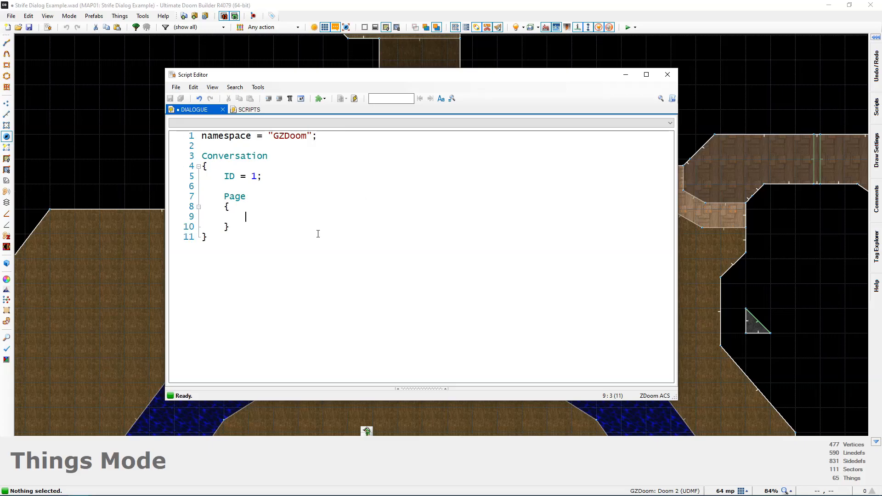
- Examine how the Page block and its braces are nested inside the Conversation block
{"action": "left_click", "coordinate": [232, 225]}
{"action": "left_click_drag", "start_coordinate": [232, 225], "coordinate": [202, 197]}
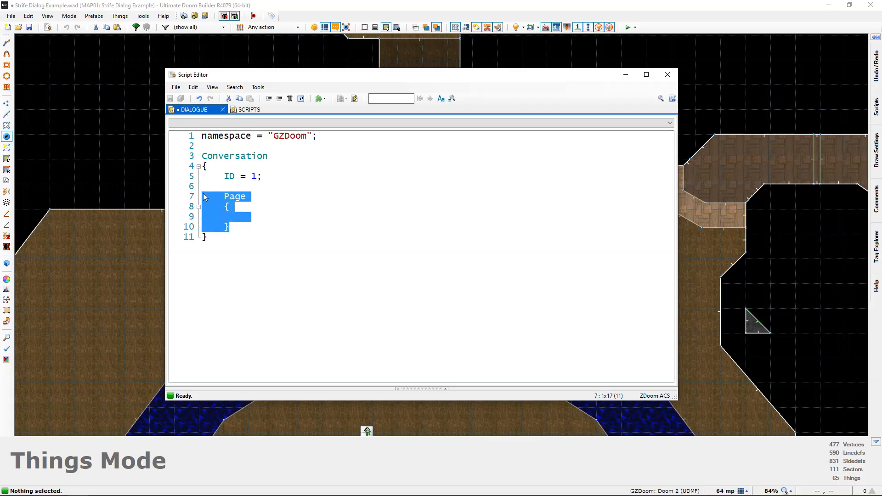
{"action": "left_click", "coordinate": [224, 196]}
{"action": "double_click", "coordinate": [227, 196]}
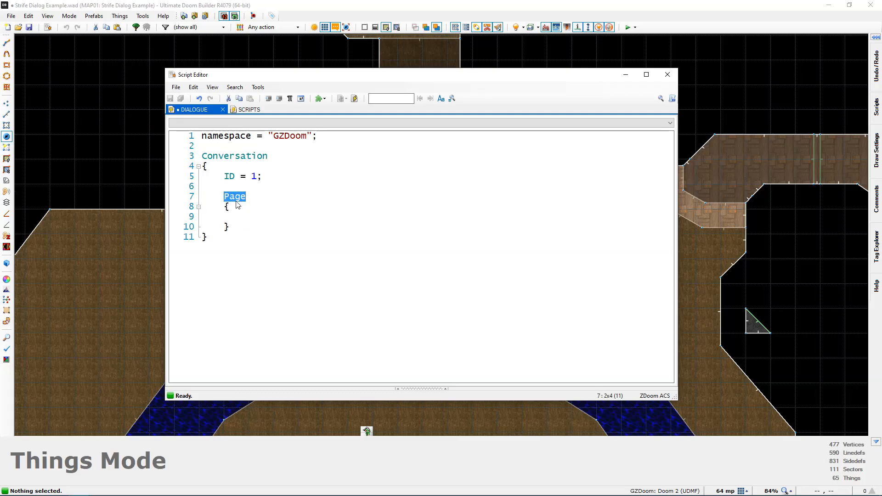
{"action": "left_click_drag", "start_coordinate": [231, 228], "coordinate": [226, 206]}
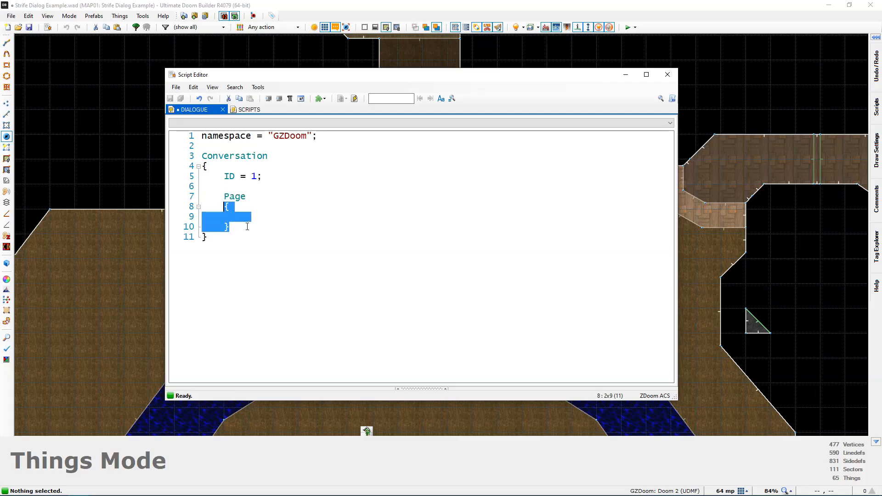
{"action": "left_click_drag", "start_coordinate": [202, 155], "coordinate": [255, 241]}
{"action": "left_click", "coordinate": [241, 207]}
{"action": "left_click_drag", "start_coordinate": [224, 196], "coordinate": [252, 225]}
- Name the page's speaker by writing Name = "Sentry"; inside the Page block
{"action": "left_click", "coordinate": [252, 212]}
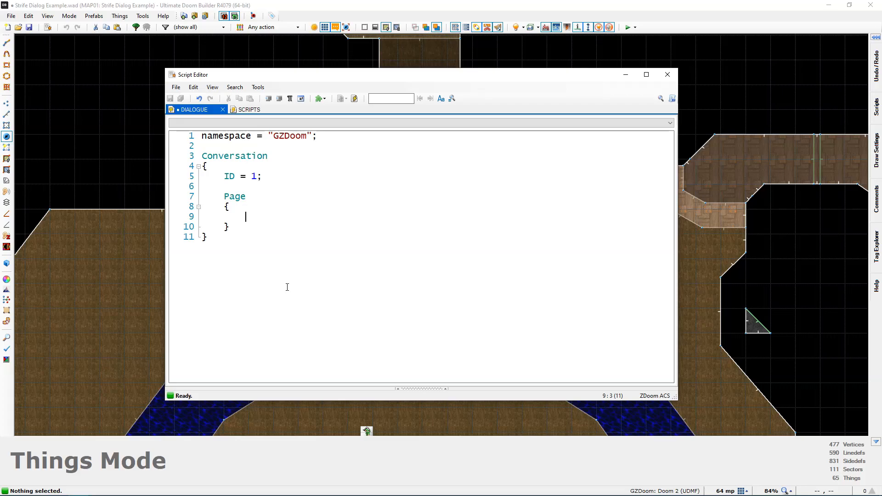
{"action": "type", "text": "Name"}
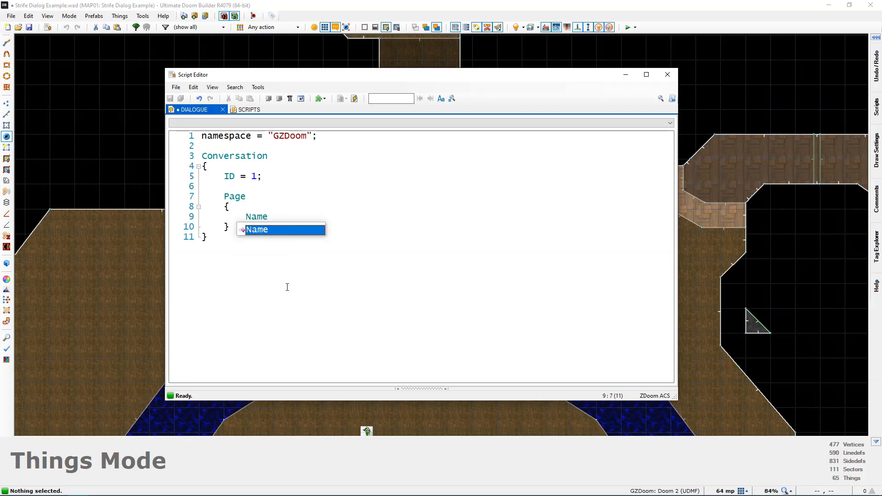
{"action": "type", "text": " = \"\""}
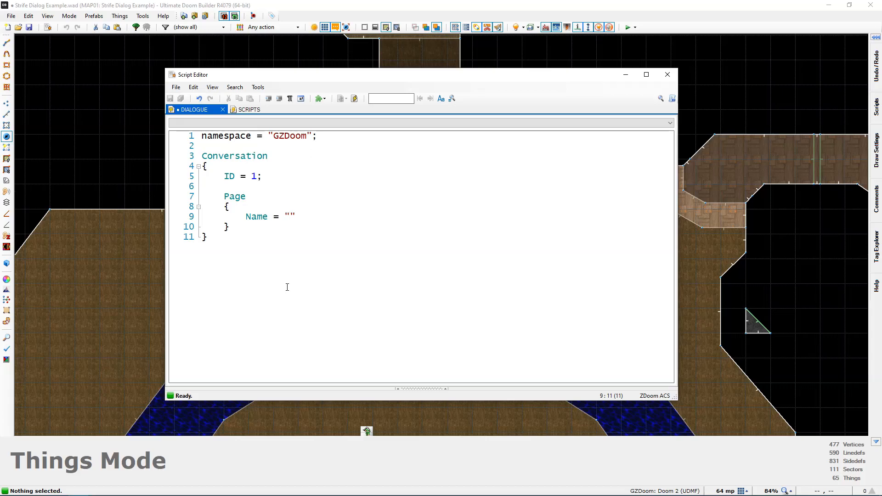
{"action": "type", "text": "Sentry"}
- Below the name, add Dialog = "Welcome to the base, soldier. Our commander is just past the door at the top of the stairs.";
{"action": "key", "text": "Return"}
{"action": "type", "text": "Dialog"}
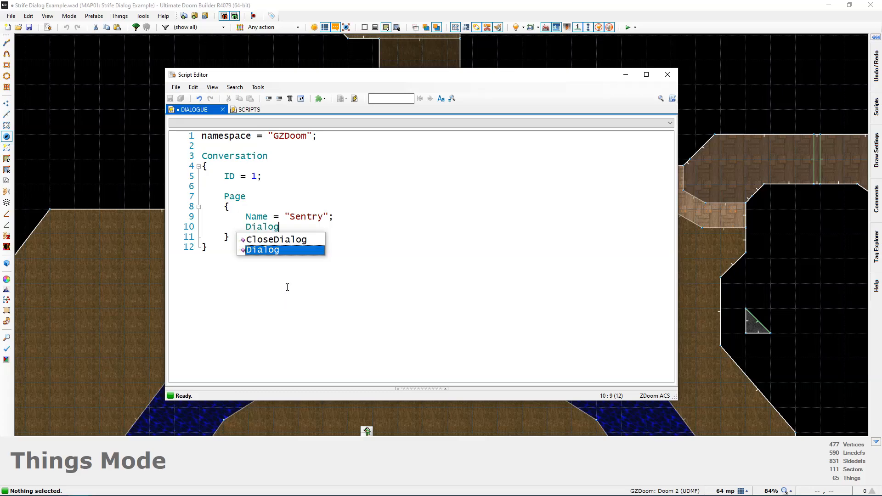
{"action": "type", "text": " = \"\""}
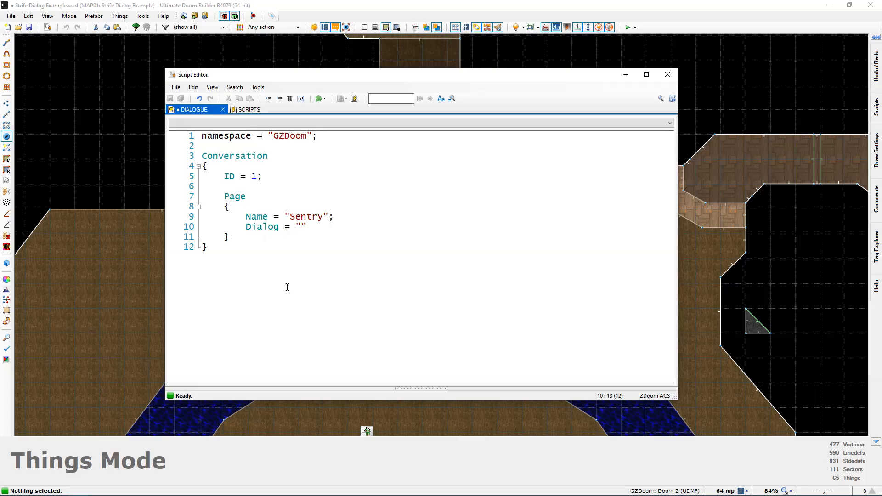
{"action": "type", "text": "Welcome to the base,"}
{"action": "type", "text": " soldier.  Our "}
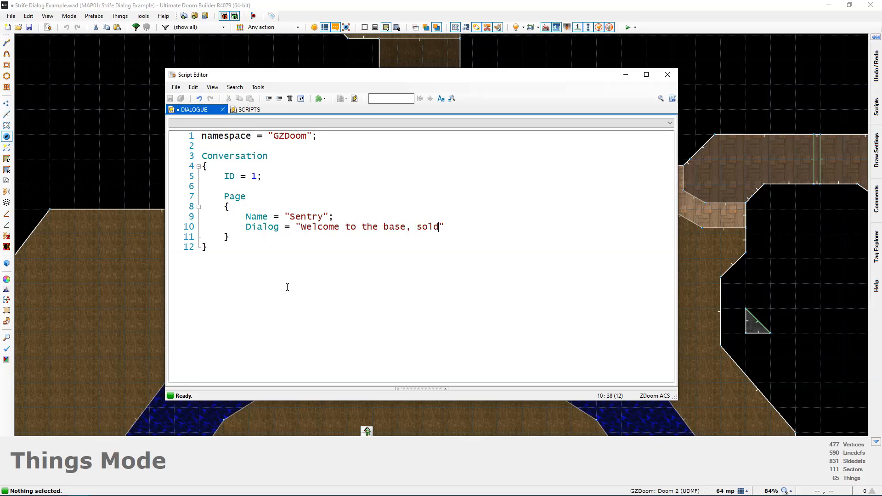
{"action": "type", "text": "commander is just p"}
{"action": "type", "text": "ast the door at the top"}
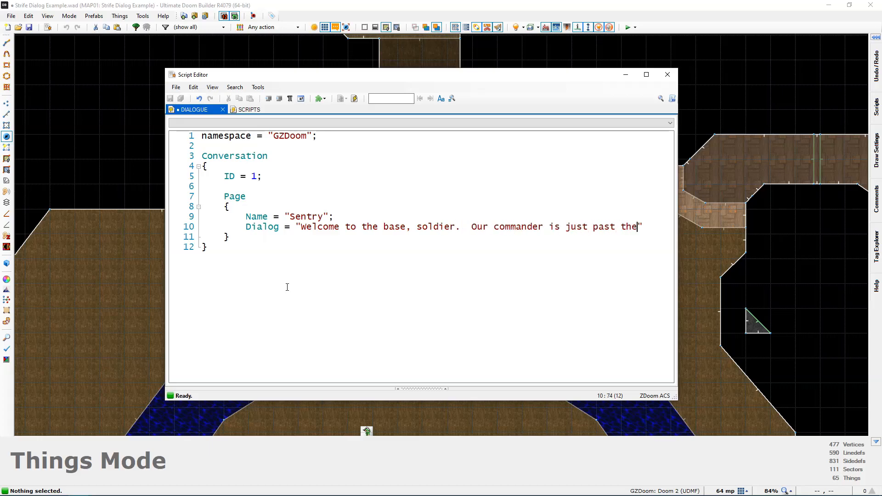
{"action": "type", "text": " of the stairs.\""}
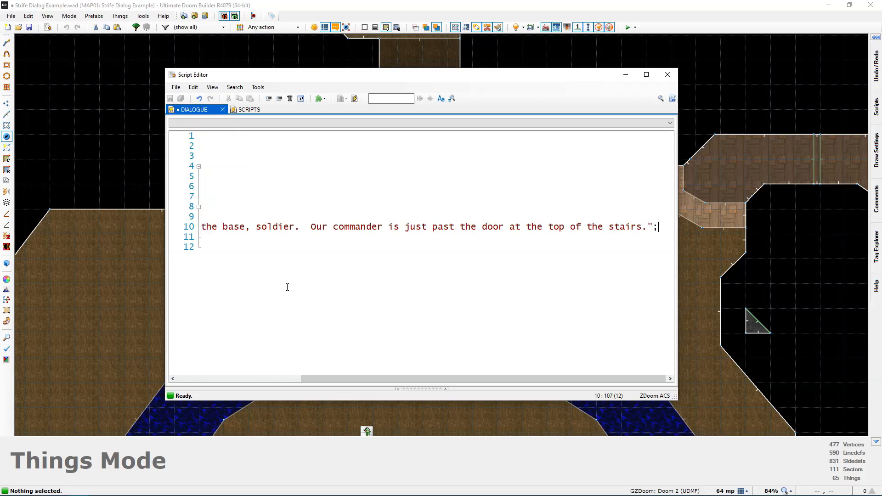
{"action": "left_click_drag", "start_coordinate": [317, 382], "coordinate": [193, 382]}
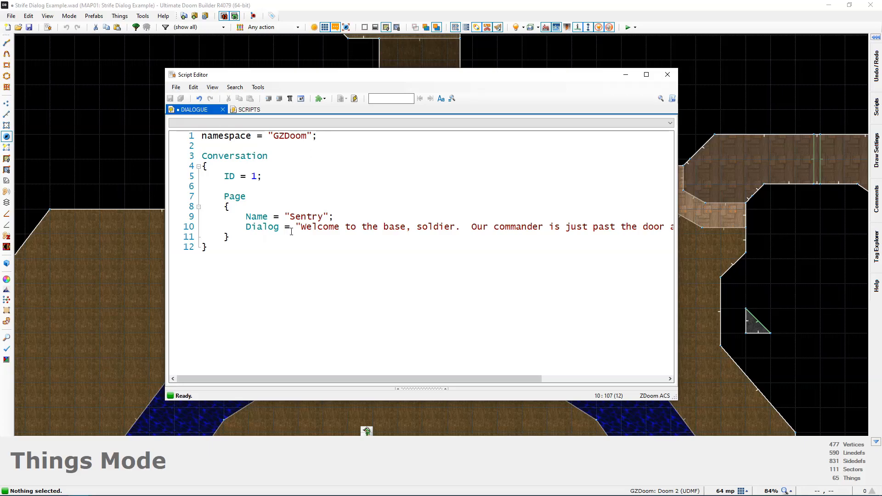
- Review the finished conversation code, including the Page block, its Name and Dialog lines, and the conversation ID
{"action": "left_click", "coordinate": [203, 156]}
{"action": "key", "text": "shift+Right"}
{"action": "key", "text": "shift+Right"}
{"action": "key", "text": "shift+Right"}
{"action": "left_click_drag", "start_coordinate": [232, 238], "coordinate": [224, 196]}
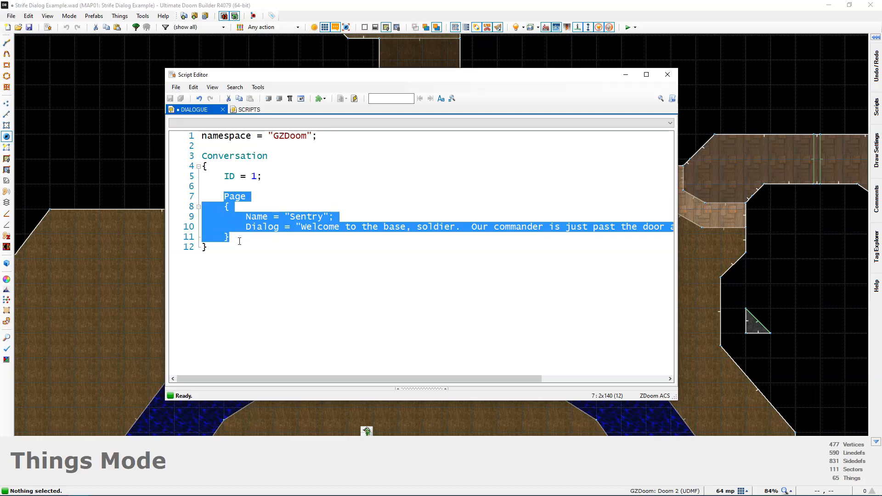
{"action": "left_click", "coordinate": [257, 217]}
{"action": "left_click_drag", "start_coordinate": [244, 216], "coordinate": [449, 228]}
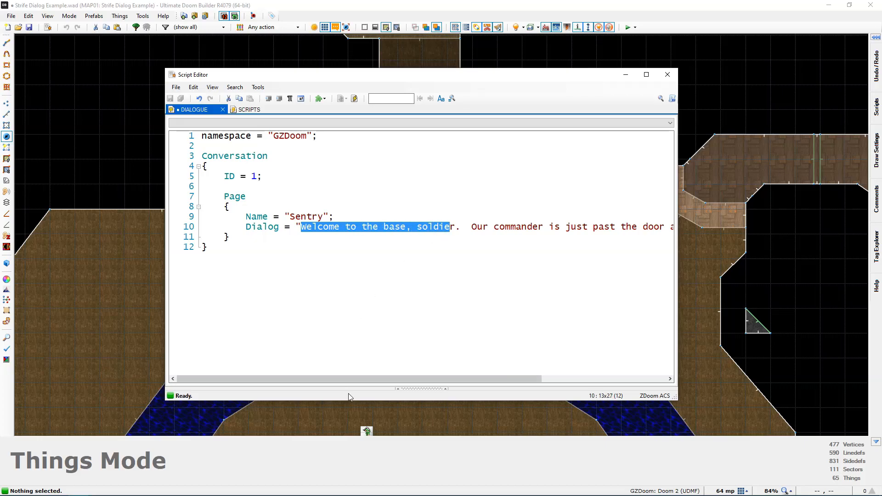
{"action": "left_click_drag", "start_coordinate": [348, 381], "coordinate": [302, 349]}
{"action": "left_click", "coordinate": [342, 237]}
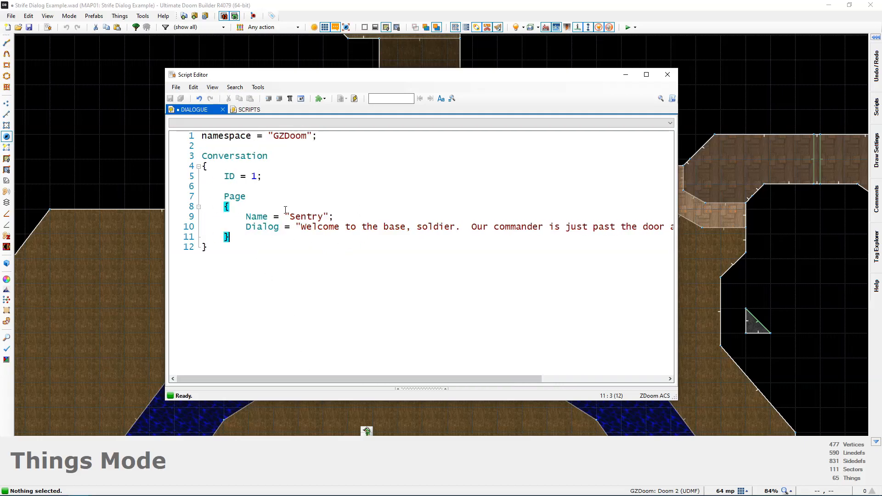
{"action": "left_click", "coordinate": [253, 178]}
{"action": "left_click", "coordinate": [245, 212]}
{"action": "left_click_drag", "start_coordinate": [202, 156], "coordinate": [224, 177]}
{"action": "left_click", "coordinate": [256, 176]}
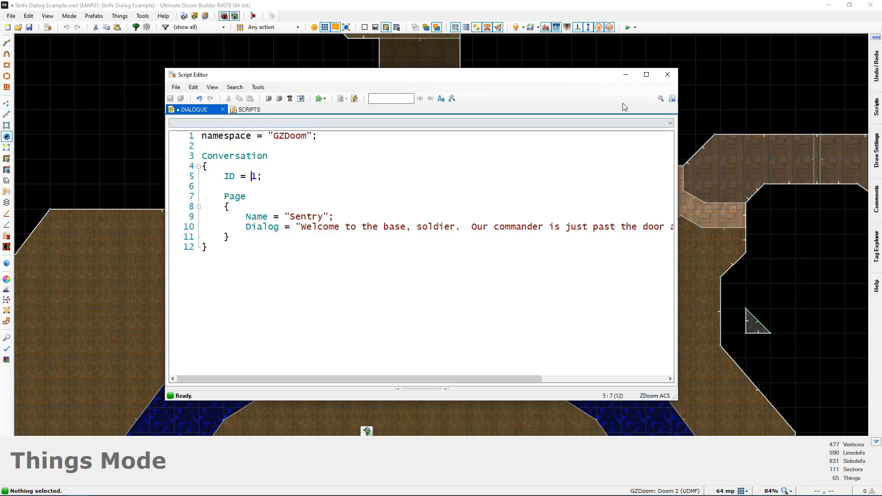
- Set the Conversation ID to 1 for the scripted marine standing outside beside the base stairs
{"action": "left_click", "coordinate": [667, 74]}
{"action": "middle_click_drag", "start_coordinate": [401, 248], "coordinate": [404, 88]}
{"action": "middle_click_drag", "start_coordinate": [385, 271], "coordinate": [369, 240]}
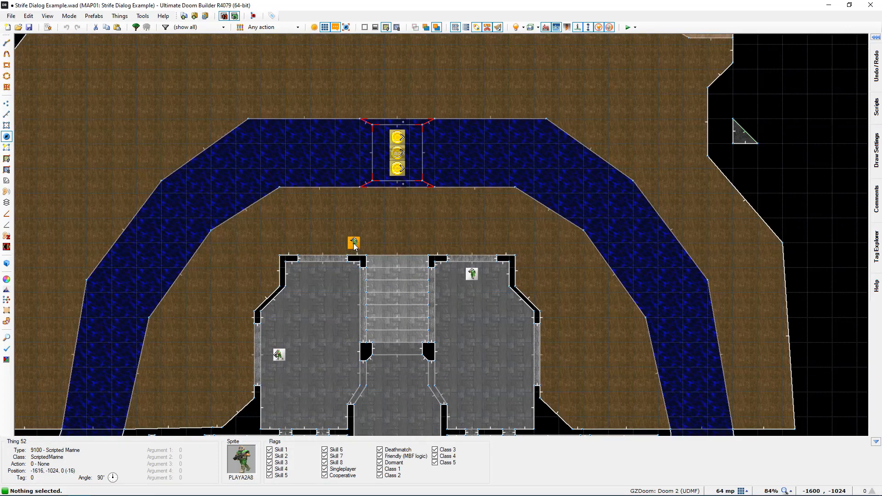
{"action": "right_click", "coordinate": [354, 242]}
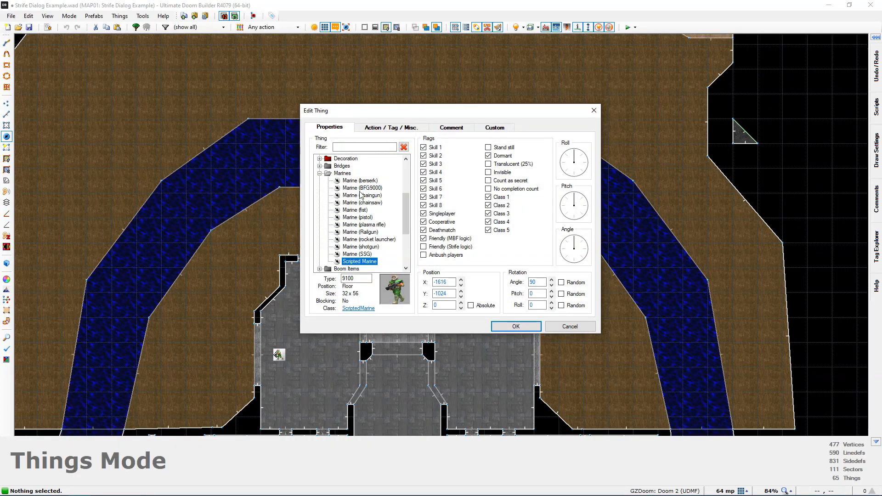
{"action": "left_click", "coordinate": [381, 129]}
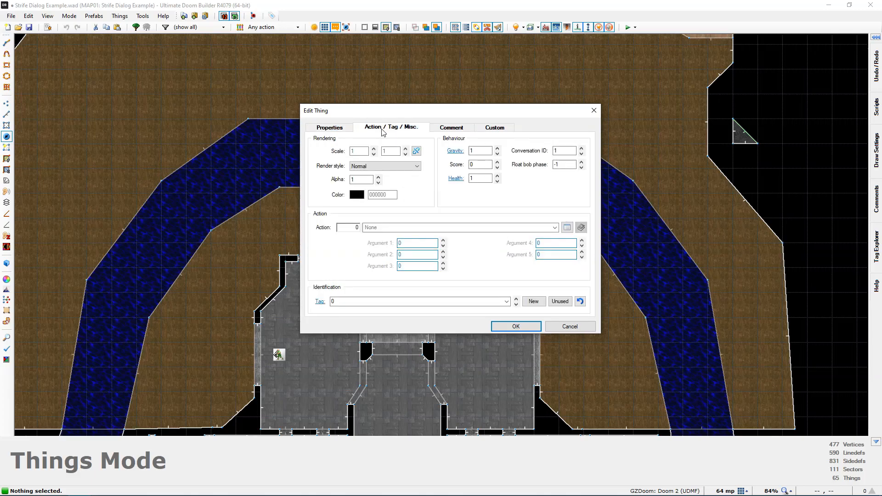
{"action": "double_click", "coordinate": [559, 151]}
{"action": "type", "text": "0"}
{"action": "double_click", "coordinate": [565, 152]}
{"action": "type", "text": "1"}
{"action": "left_click", "coordinate": [517, 329]}
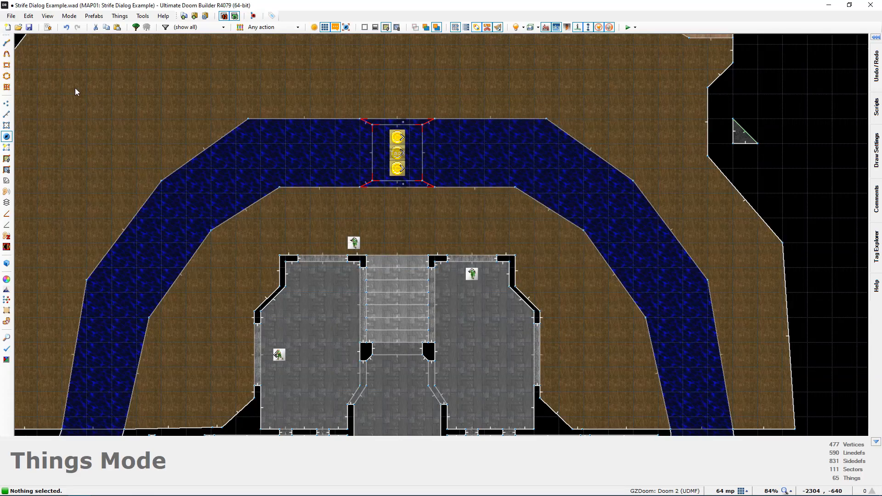
- Review the ID line and Page block in the DIALOGUE script again
{"action": "left_click", "coordinate": [48, 27]}
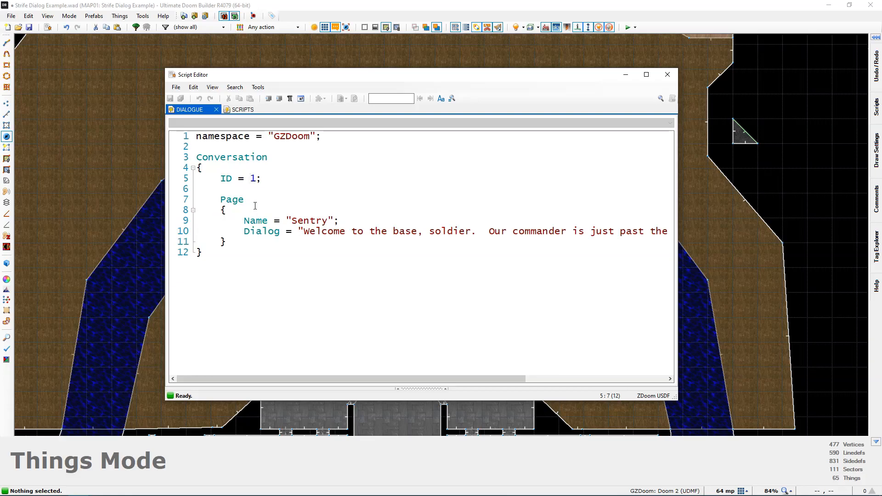
{"action": "left_click_drag", "start_coordinate": [226, 177], "coordinate": [280, 233]}
{"action": "left_click", "coordinate": [245, 241]}
{"action": "left_click", "coordinate": [667, 75]}
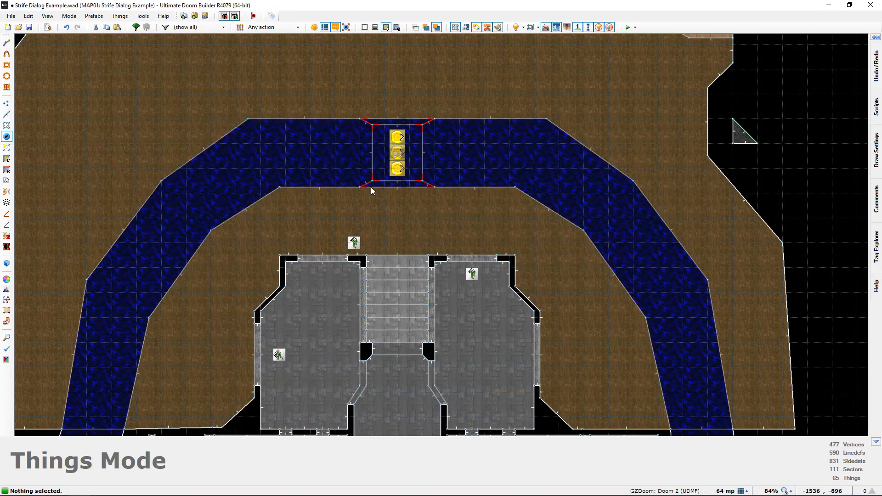
- Recheck the properties of the scripted marine beside the base stairs
{"action": "middle_click_drag", "start_coordinate": [401, 218], "coordinate": [396, 235]}
{"action": "scroll", "coordinate": [377, 248], "scroll_direction": "down", "scroll_amount": 1}
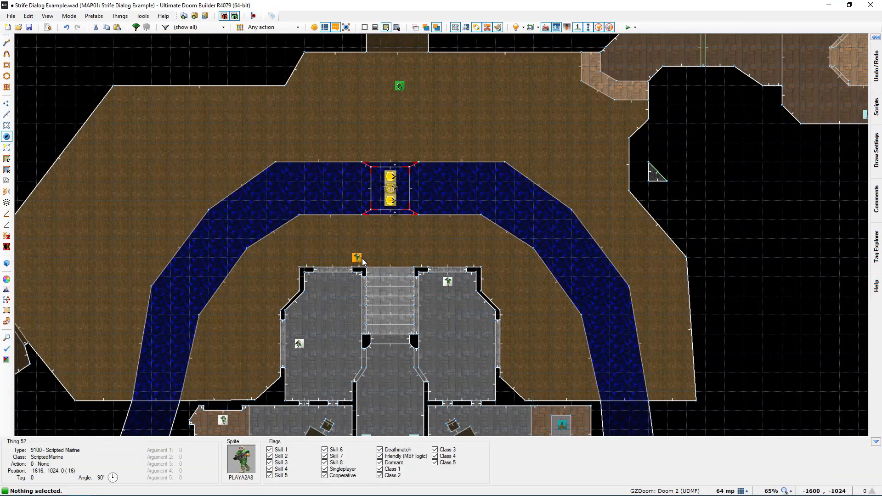
{"action": "right_click", "coordinate": [361, 259]}
{"action": "key", "text": "Return"}
{"action": "key", "text": "Up"}
{"action": "key", "text": "Left"}
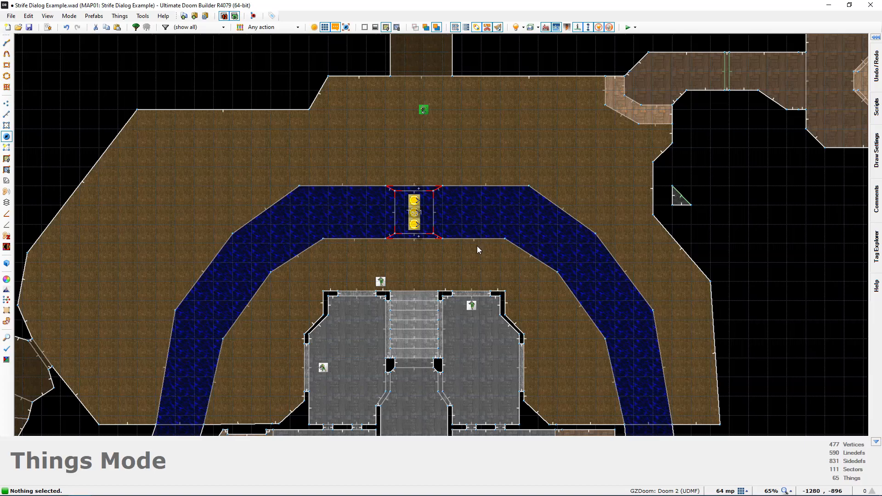
- Test the map in GZDoom by walking to the sentry at the stairs, talking to him and ending the conversation
{"action": "key", "text": "F9"}
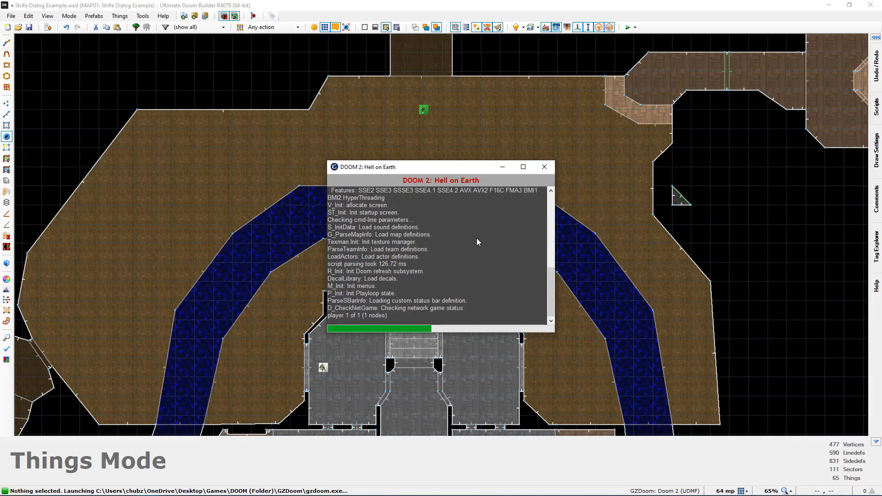
{"action": "key", "text": "w"}
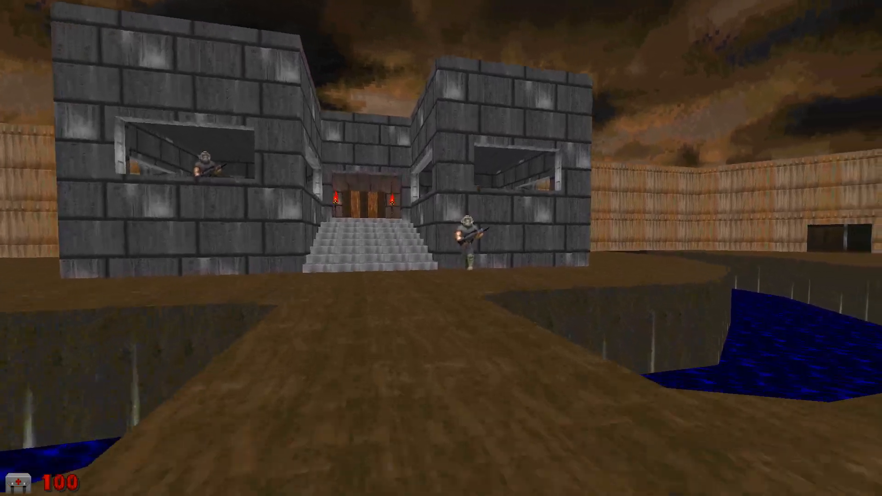
{"action": "key", "text": "w"}
{"action": "key", "text": "e"}
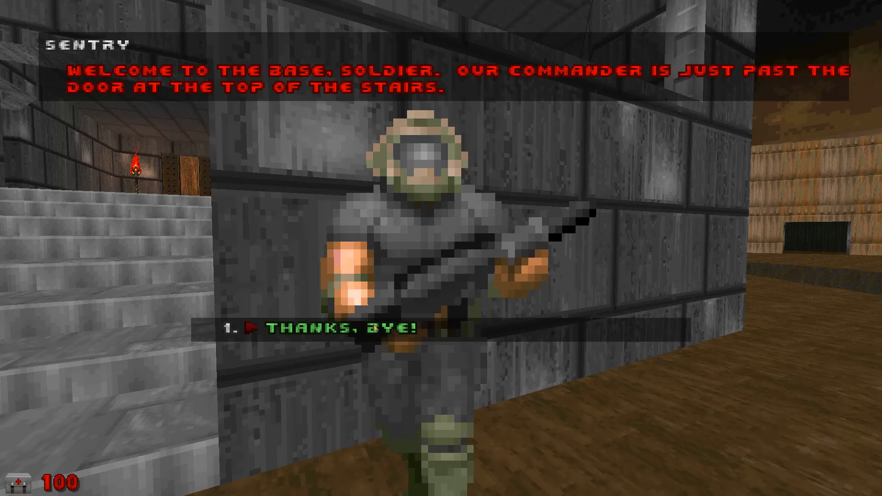
{"action": "left_click", "coordinate": [331, 332]}
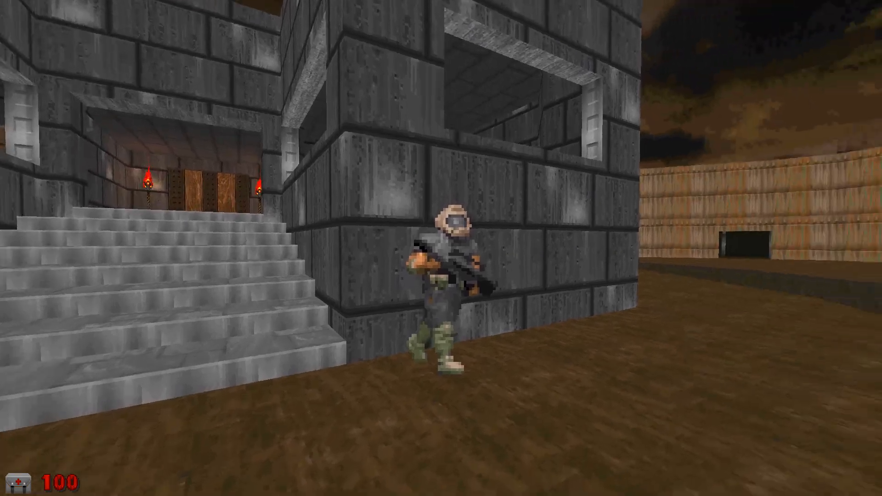
{"action": "key", "text": "e"}
{"action": "key", "text": "Return"}
{"action": "key", "text": "s"}
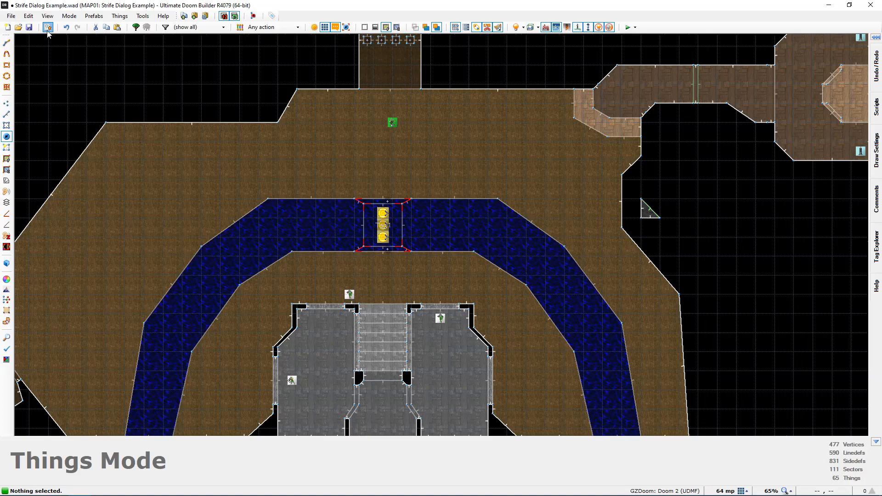
- Review each part of the DIALOGUE script: the Conversation block, its ID, the Page block, and the Name and Dialog lines
{"action": "left_click", "coordinate": [48, 26]}
{"action": "scroll", "coordinate": [198, 171], "scroll_direction": "up", "scroll_amount": 3, "text": "ctrl"}
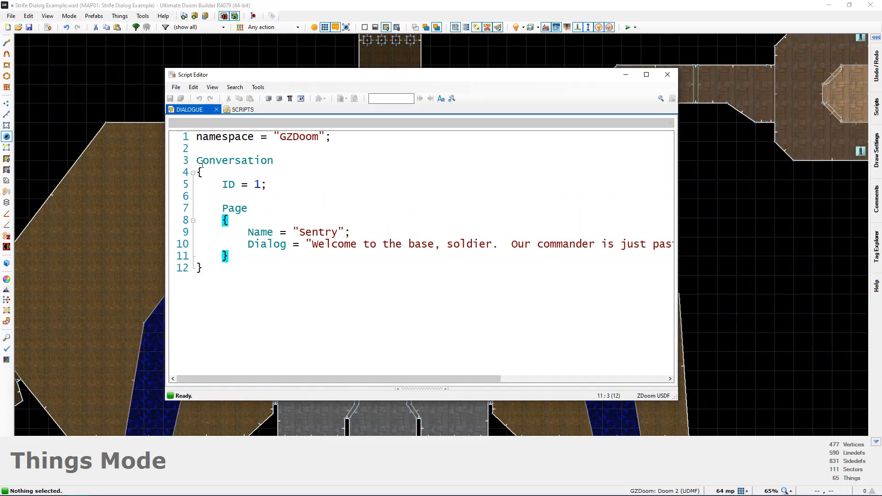
{"action": "left_click_drag", "start_coordinate": [197, 160], "coordinate": [280, 273]}
{"action": "left_click", "coordinate": [279, 274]}
{"action": "left_click_drag", "start_coordinate": [223, 186], "coordinate": [273, 187]}
{"action": "double_click", "coordinate": [257, 185]}
{"action": "left_click_drag", "start_coordinate": [223, 209], "coordinate": [259, 258]}
{"action": "left_click", "coordinate": [259, 257]}
{"action": "left_click_drag", "start_coordinate": [247, 232], "coordinate": [486, 244]}
{"action": "left_click", "coordinate": [366, 248]}
{"action": "left_click", "coordinate": [299, 269]}
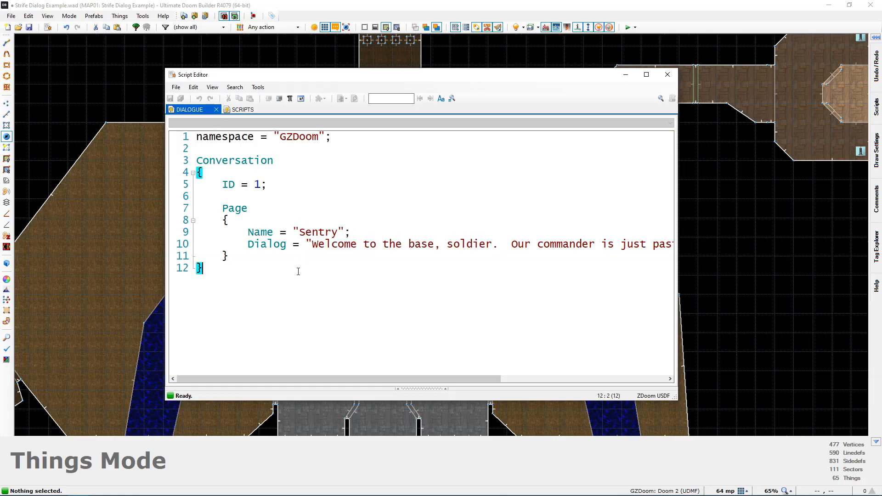
{"action": "scroll", "coordinate": [302, 268], "scroll_direction": "down", "scroll_amount": 1, "text": "ctrl"}
{"action": "scroll", "coordinate": [301, 268], "scroll_direction": "down", "scroll_amount": 2, "text": "ctrl"}
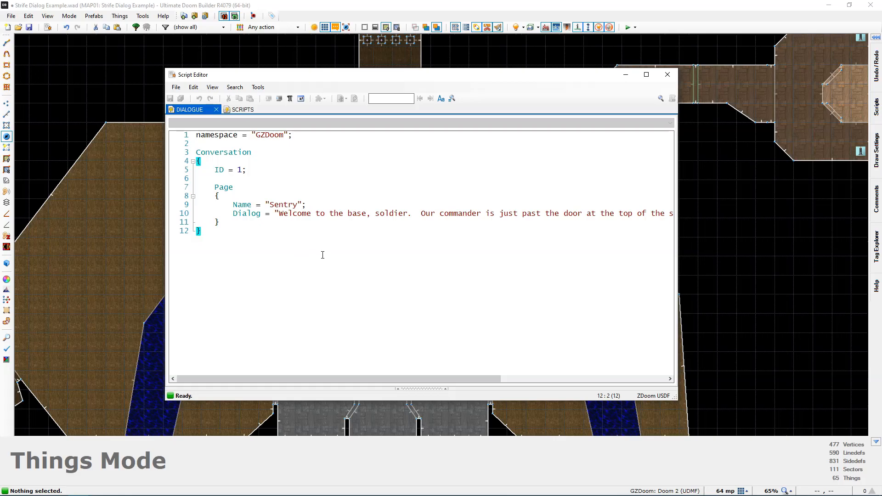
- Tour the base in the 3D view, from the sentry at the stairs to the marines in the main hall
{"action": "left_click", "coordinate": [673, 75]}
{"action": "key", "text": "w"}
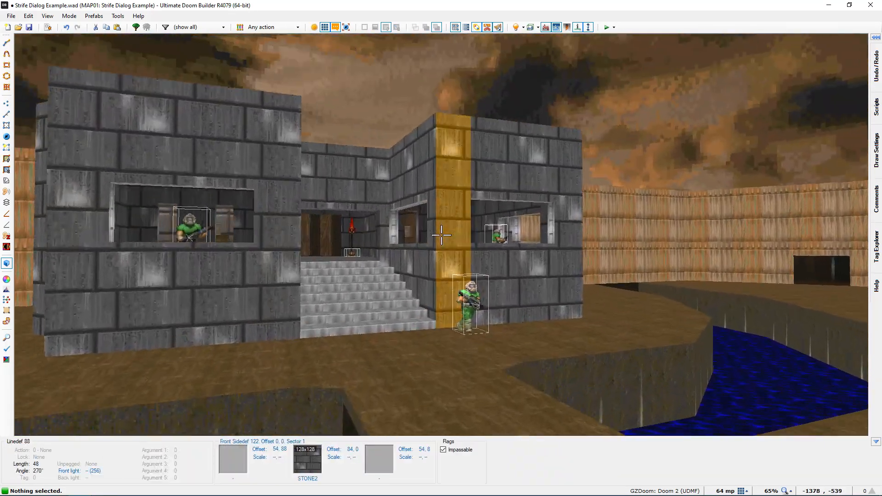
{"action": "key", "text": "w"}
{"action": "key", "text": "w"}
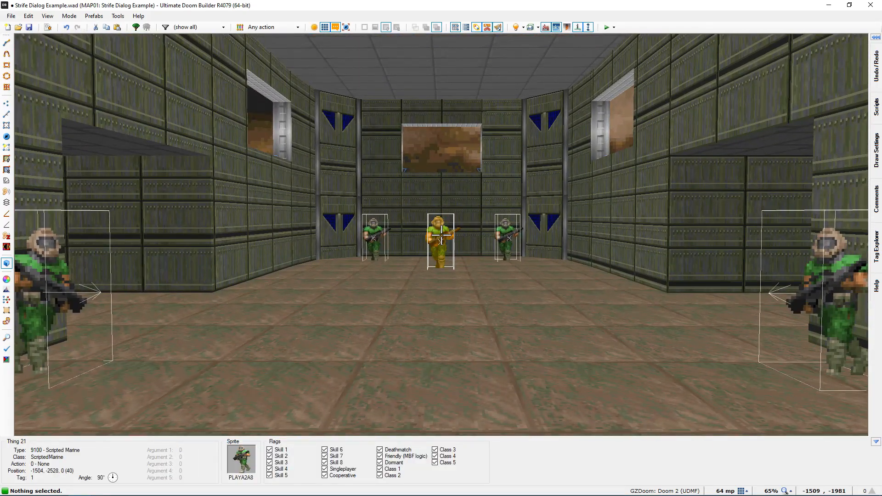
{"action": "key", "text": "q"}
{"action": "middle_click_drag", "start_coordinate": [439, 235], "coordinate": [410, 359]}
- Inspect the barred yard with the gold coins and the player start outside its bars in the 3D view
{"action": "key", "text": "q"}
{"action": "key", "text": "w"}
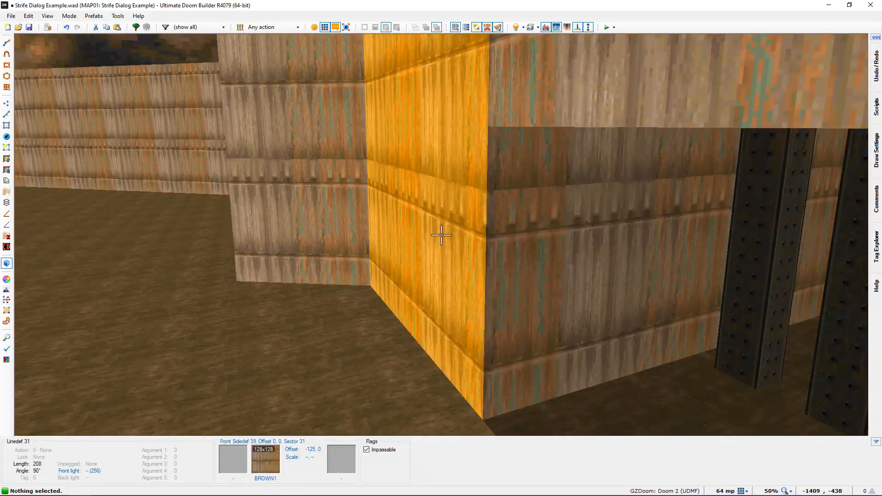
{"action": "key", "text": "w"}
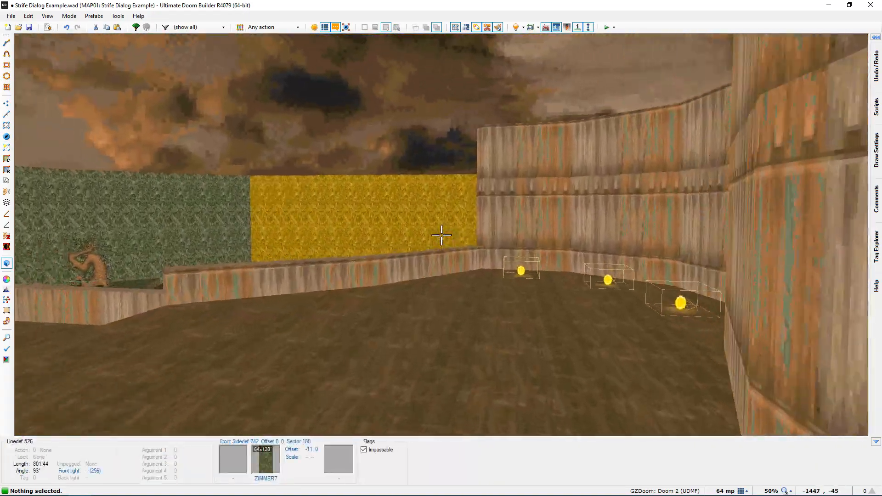
{"action": "key", "text": "w"}
{"action": "key", "text": "s"}
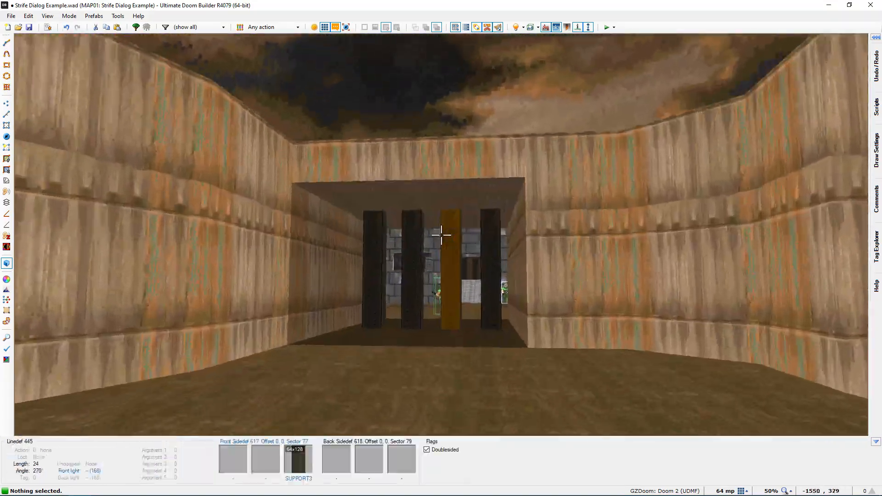
{"action": "key", "text": "w"}
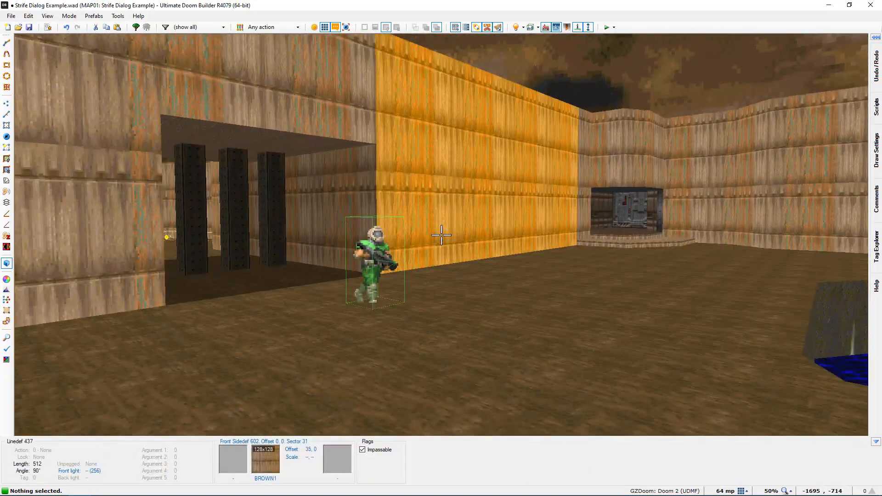
{"action": "key", "text": "w"}
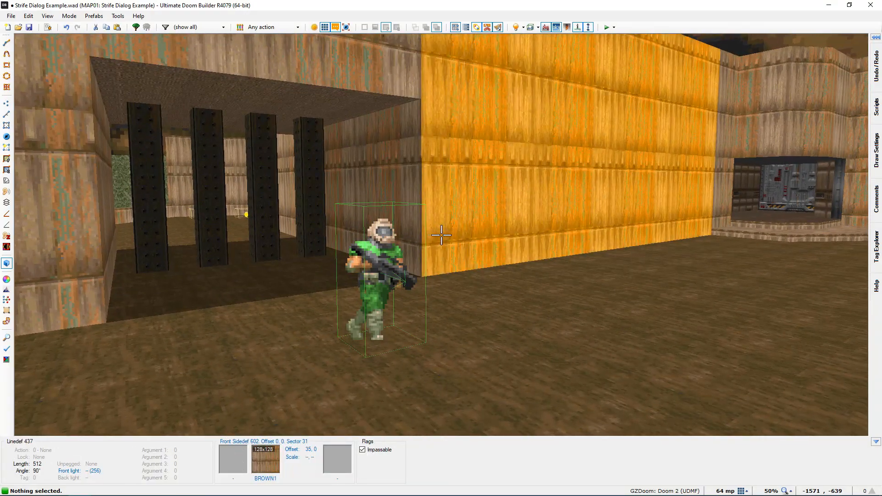
{"action": "key", "text": "q"}
{"action": "scroll", "coordinate": [413, 147], "scroll_direction": "down", "scroll_amount": 2}
{"action": "scroll", "coordinate": [427, 263], "scroll_direction": "up", "scroll_amount": 4}
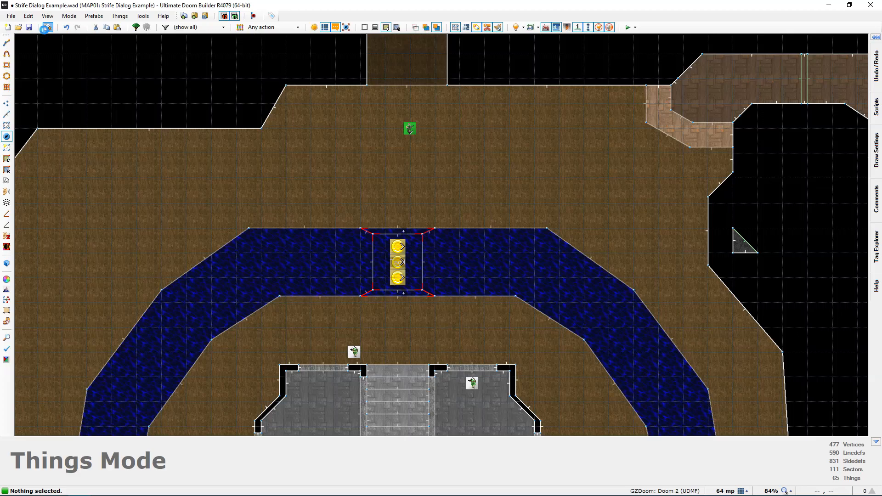
- Add two new lines below the closing brace of the Conversation block in the DIALOGUE script
{"action": "left_click", "coordinate": [48, 27]}
{"action": "scroll", "coordinate": [362, 183], "scroll_direction": "up", "scroll_amount": 5, "text": "ctrl"}
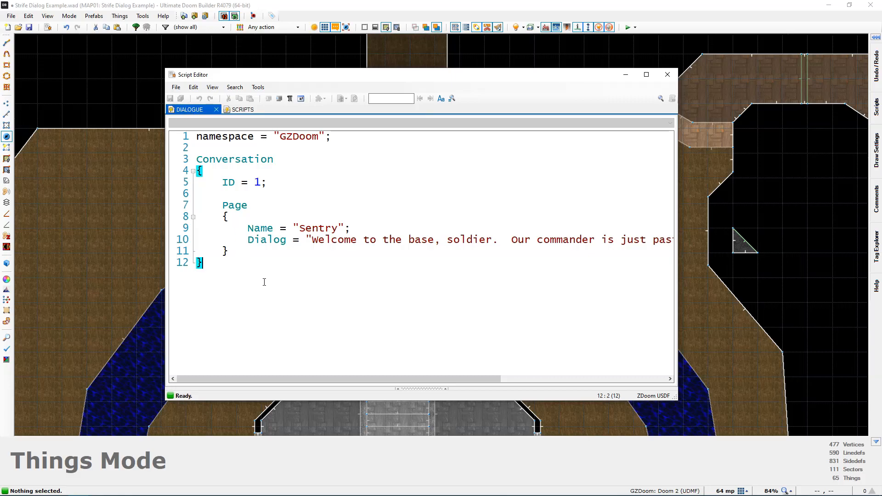
{"action": "key", "text": "Return"}
{"action": "key", "text": "Return"}
{"action": "scroll", "coordinate": [312, 259], "scroll_direction": "down", "scroll_amount": 1, "text": "ctrl"}
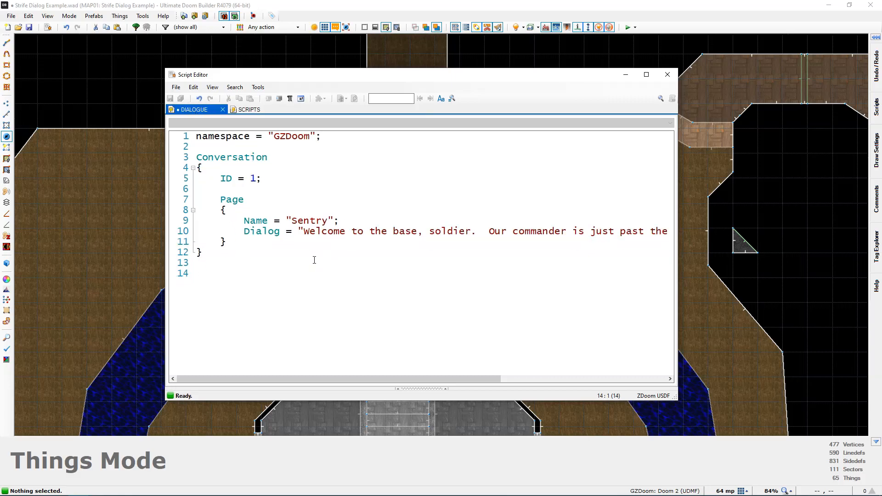
- Examine the extent of the first Conversation block, from its keyword to its closing brace
{"action": "left_click_drag", "start_coordinate": [197, 157], "coordinate": [265, 247]}
{"action": "left_click", "coordinate": [260, 253]}
{"action": "left_click", "coordinate": [252, 274]}
{"action": "left_click_drag", "start_coordinate": [202, 252], "coordinate": [197, 157]}
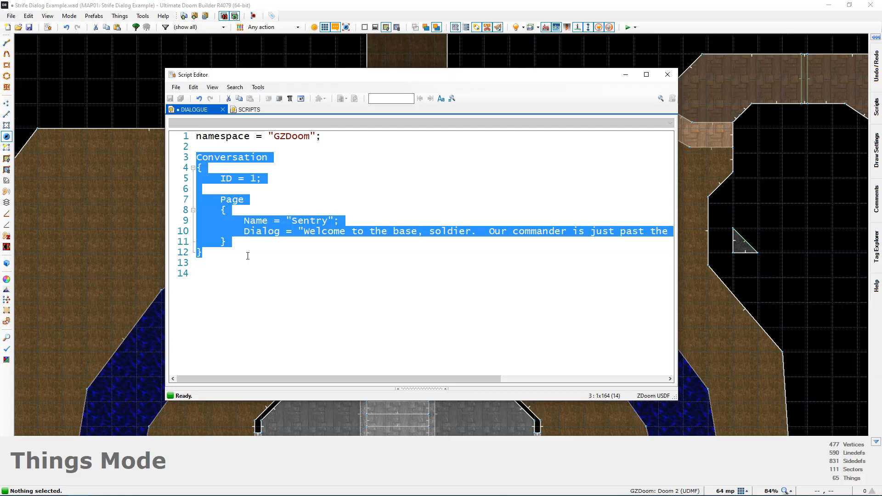
{"action": "left_click", "coordinate": [246, 271]}
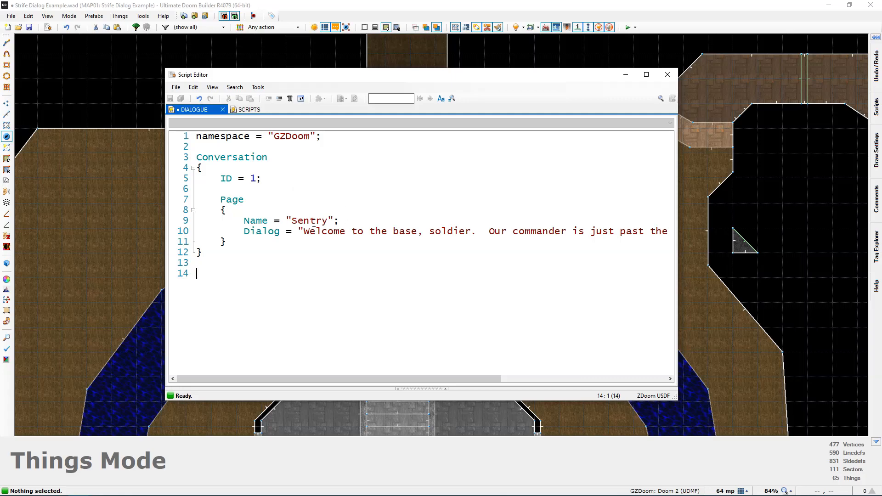
{"action": "scroll", "coordinate": [296, 228], "scroll_direction": "up", "scroll_amount": 1, "text": "ctrl"}
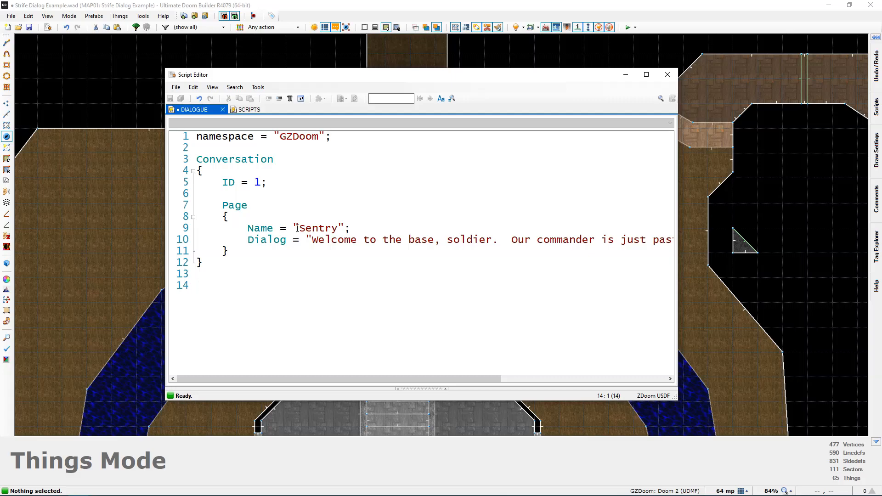
- Write a second Conversation block with braces below the first and give it ID = 2;
{"action": "type", "text": "Conversation"}
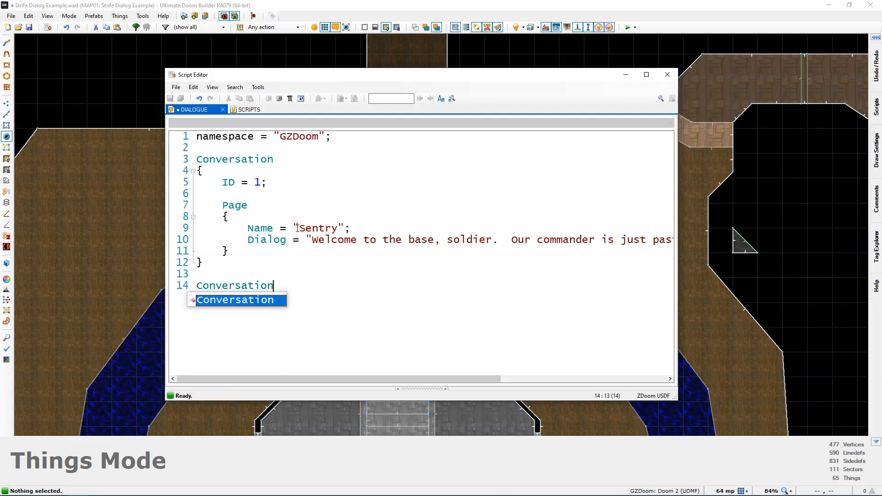
{"action": "key", "text": "Return"}
{"action": "key", "text": "Return"}
{"action": "type", "text": "{"}
{"action": "key", "text": "Return"}
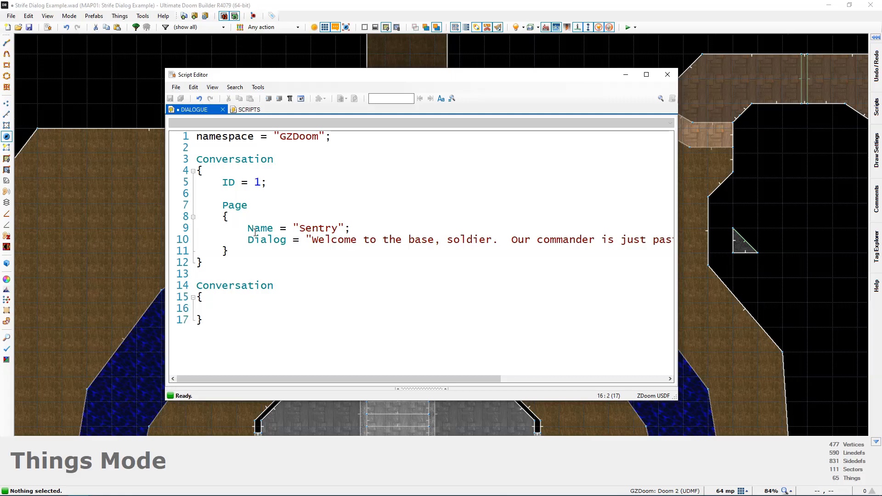
{"action": "type", "text": "ID = 2;"}
{"action": "key", "text": "Return"}
{"action": "key", "text": "Return"}
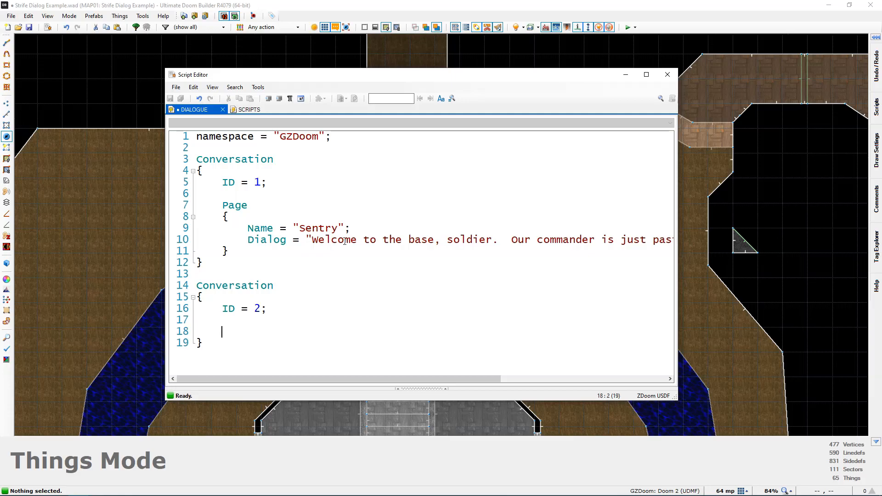
- Add a Page block with opening and closing braces below the ID line of conversation 2
{"action": "type", "text": "Page"}
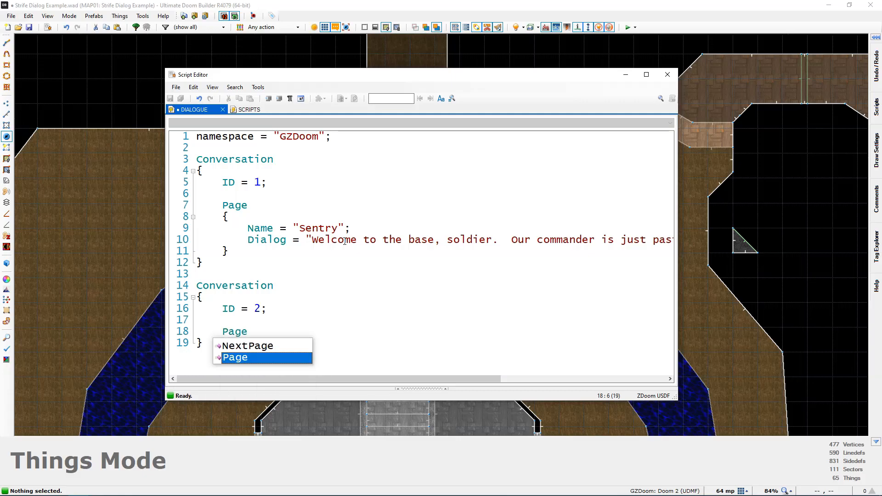
{"action": "key", "text": "Return"}
{"action": "type", "text": "{"}
{"action": "key", "text": "Return"}
{"action": "scroll", "coordinate": [335, 250], "scroll_direction": "down", "scroll_amount": 1}
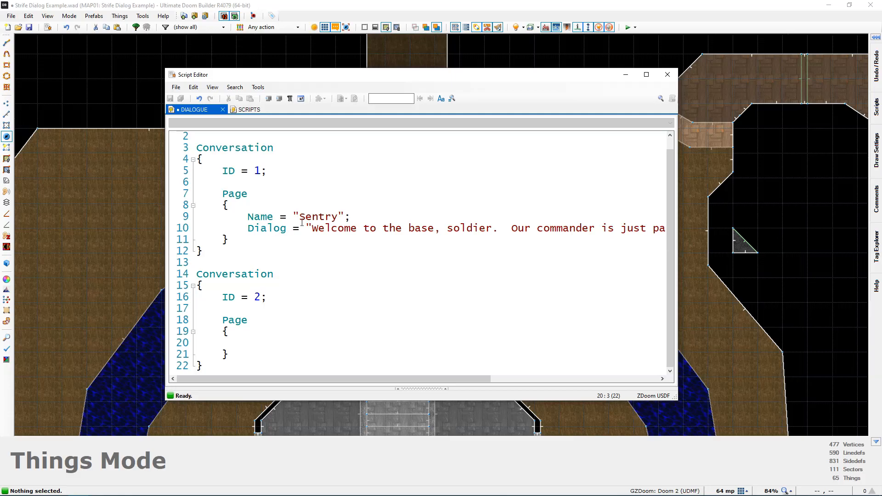
- Write Name = "Commander"; inside the Page block of conversation 2 and start a new line below it
{"action": "type", "text": "N"}
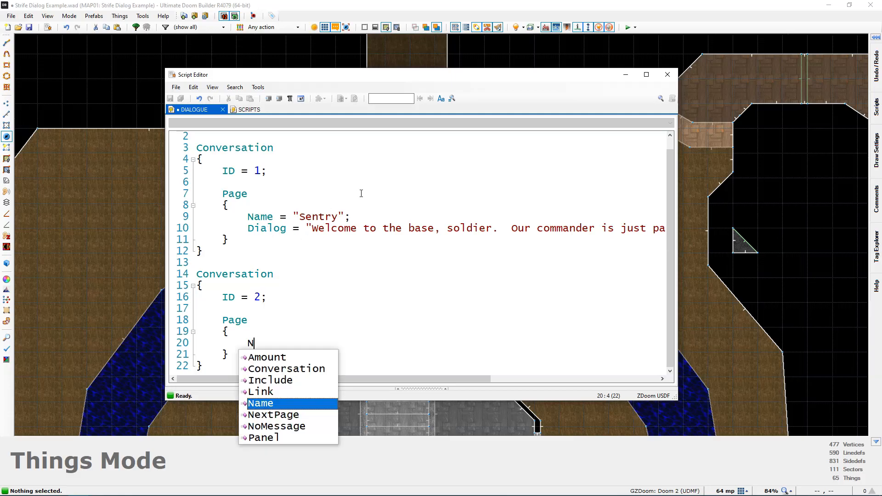
{"action": "type", "text": "ame = \"\""}
{"action": "key", "text": "Left"}
{"action": "type", "text": "Commander"}
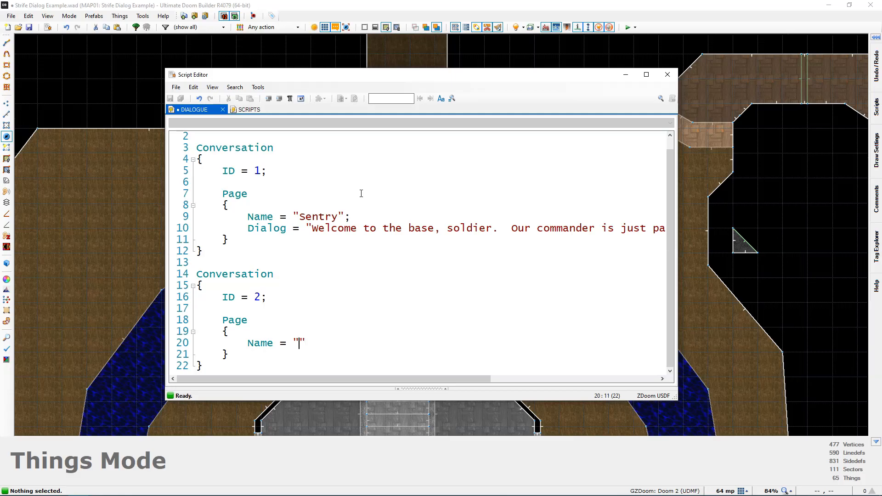
{"action": "key", "text": "Right"}
{"action": "type", "text": ";"}
{"action": "key", "text": "Return"}
- Start a Dialog line below the Commander name with the text "Got a job for you, soldier. A bit of a demon problem."
{"action": "scroll", "coordinate": [369, 198], "scroll_direction": "down", "scroll_amount": 1}
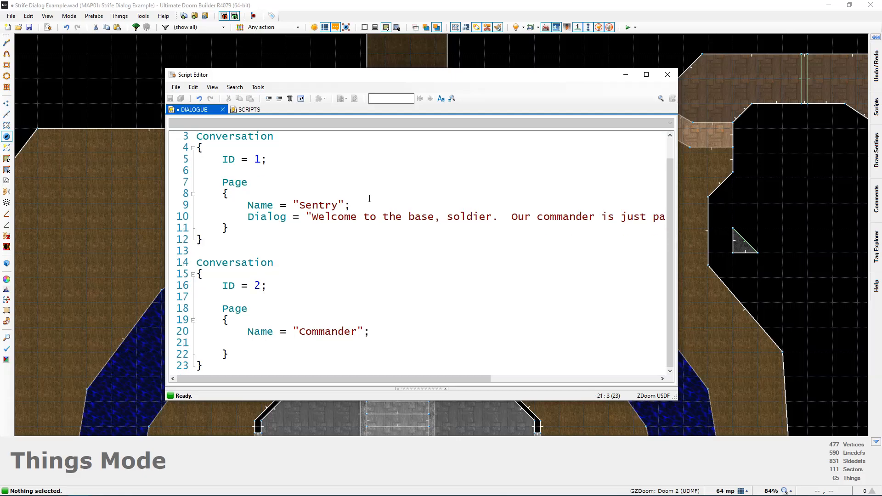
{"action": "type", "text": "Dialog = "}
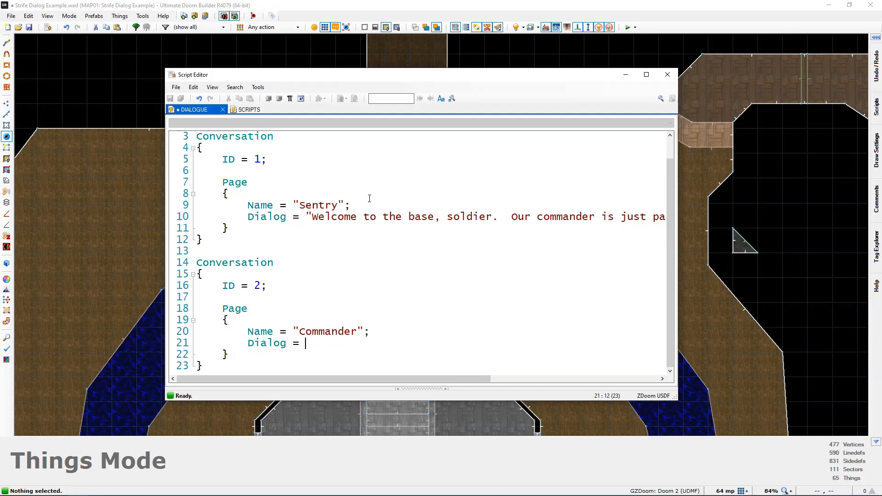
{"action": "type", "text": "\"\""}
{"action": "key", "text": "Left"}
{"action": "type", "text": "Got a job for you"}
{"action": "key", "text": "BackSpace"}
{"action": "type", "text": ", soldier.  A b"}
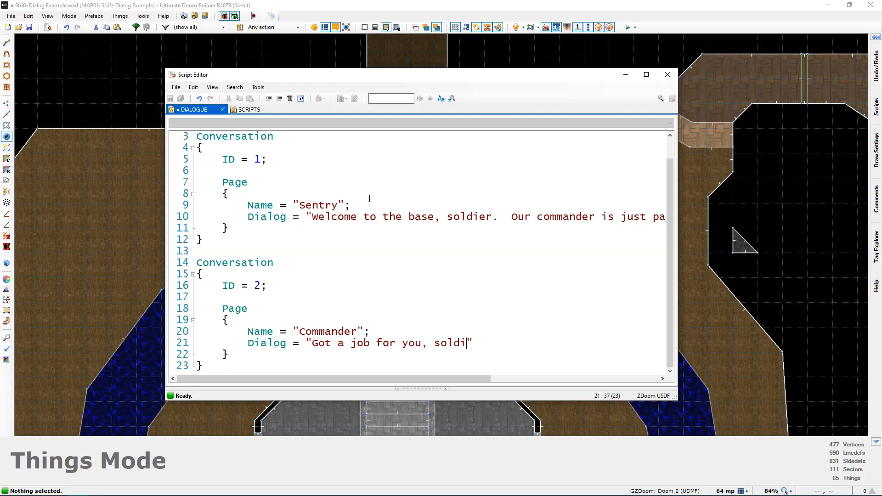
{"action": "type", "text": "it of a demonj"}
{"action": "key", "text": "BackSpace"}
{"action": "type", "text": "problem.  I"}
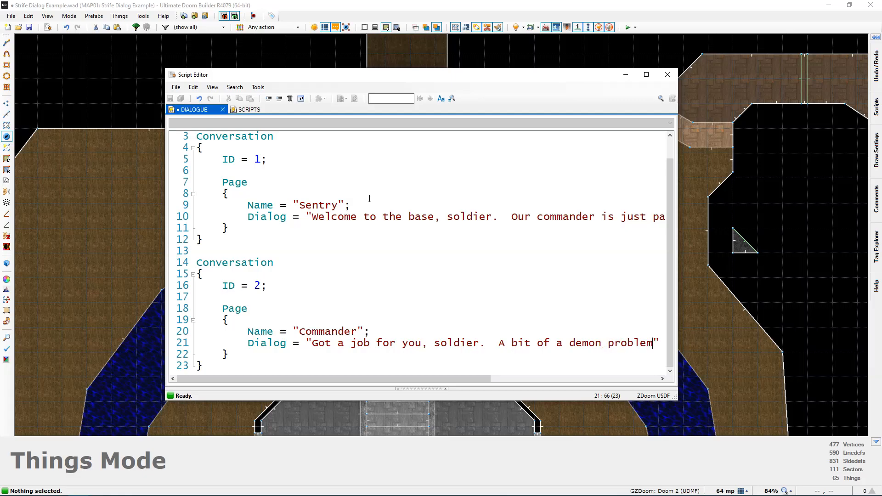
- Finish the Commander's Dialog string with "If you'll agree to help, I'll give you some coins up front so you can buy yourself some gear.";
{"action": "type", "text": "f you'll agree to he"}
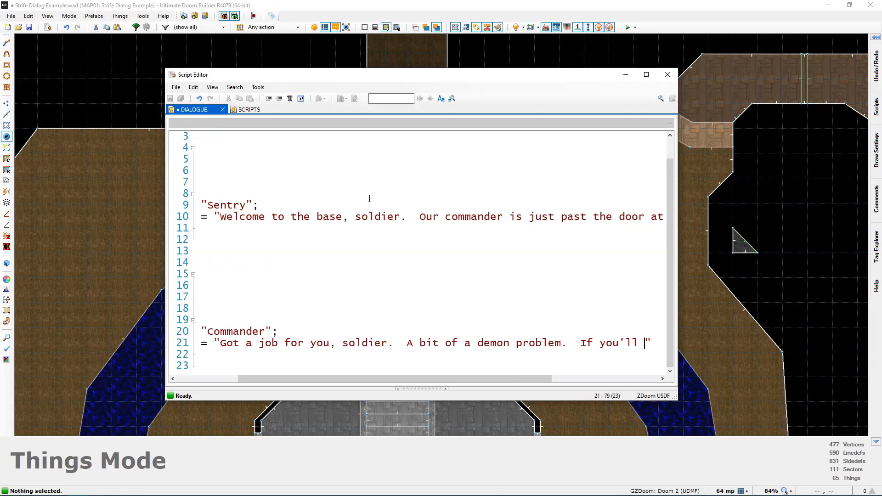
{"action": "type", "text": "lp, I'll give yo"}
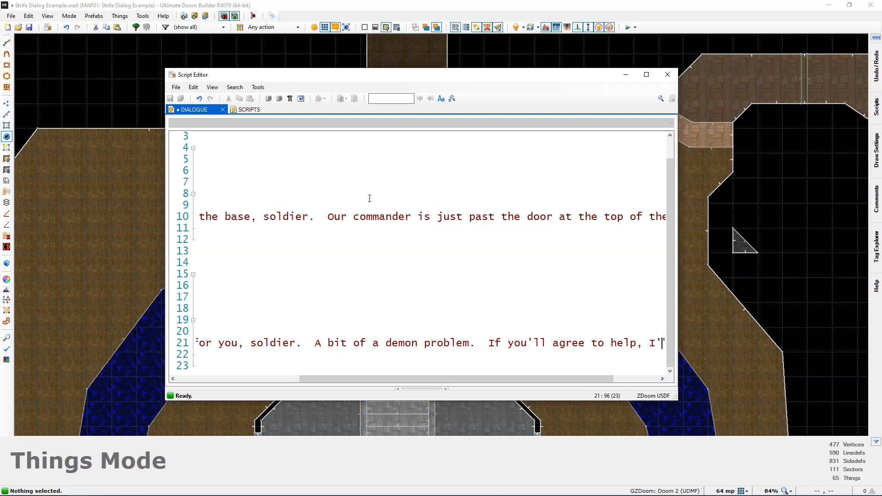
{"action": "type", "text": "u some coins up front "}
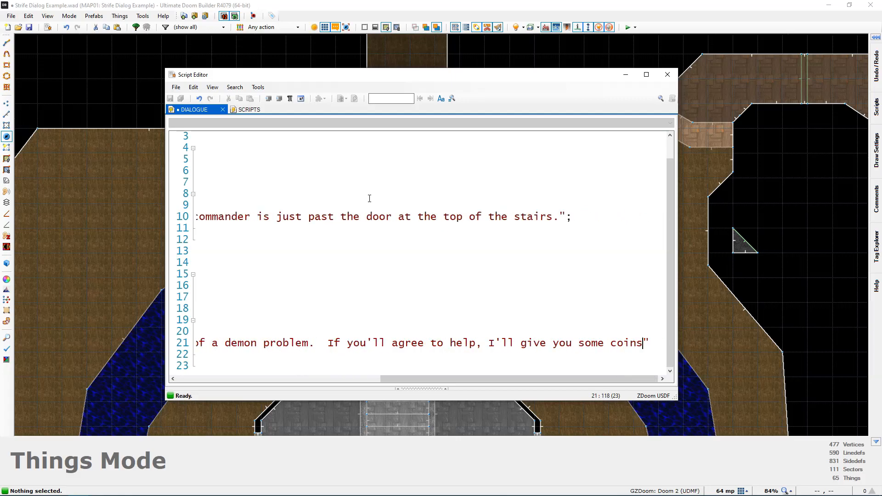
{"action": "type", "text": "so you can buy your"}
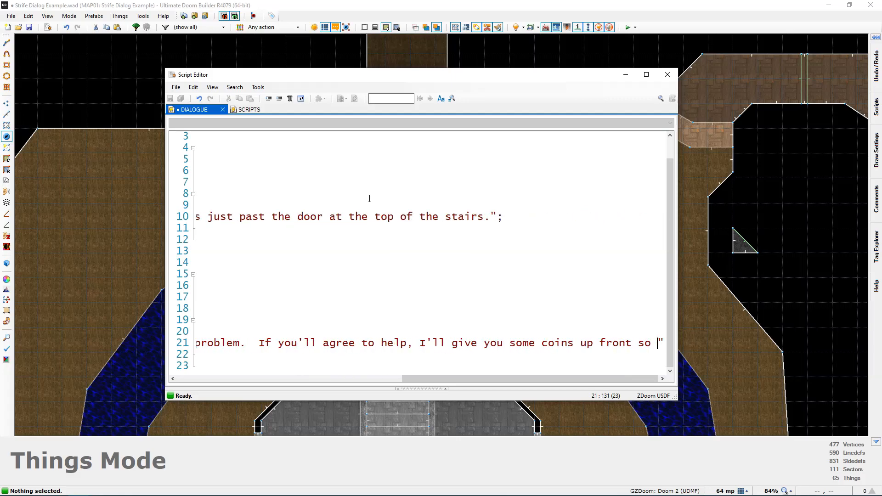
{"action": "type", "text": "self some gear."}
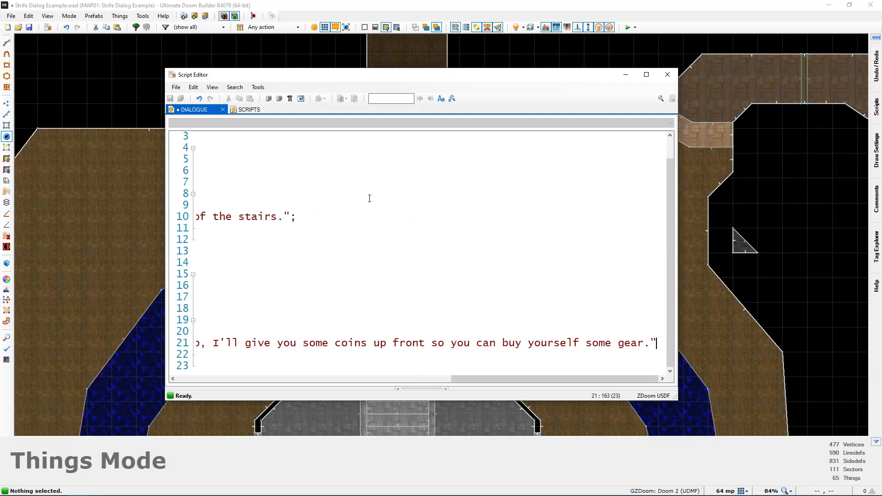
{"action": "type", "text": "\";"}
- Add a Choice block with opening and closing braces below the Dialog line, separated by a blank line
{"action": "left_click_drag", "start_coordinate": [488, 379], "coordinate": [518, 374]}
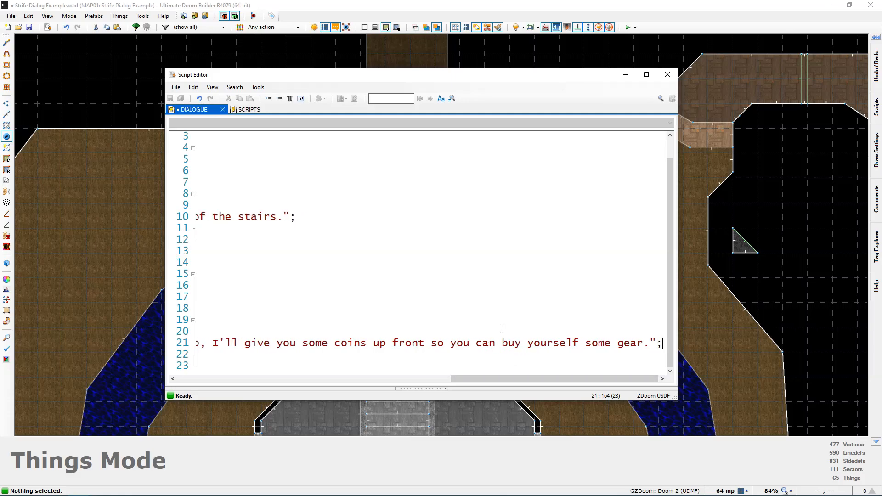
{"action": "key", "text": "Down"}
{"action": "key", "text": "Down"}
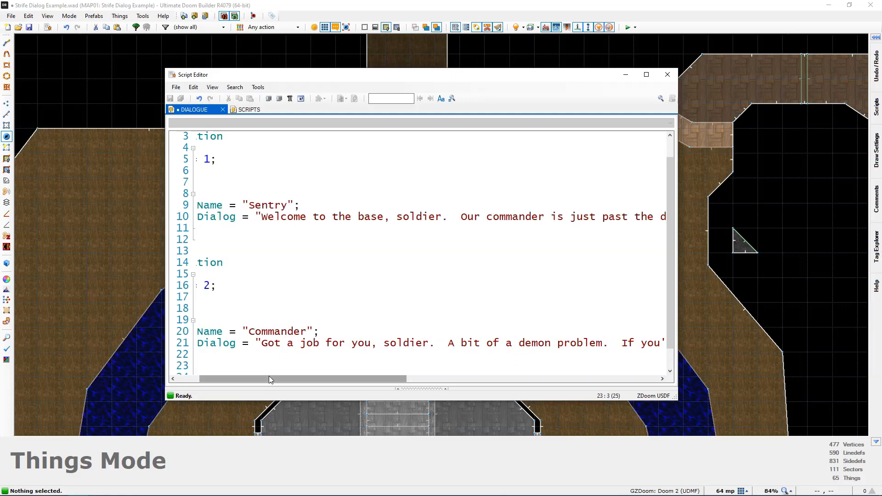
{"action": "scroll", "coordinate": [289, 317], "scroll_direction": "down", "scroll_amount": 1}
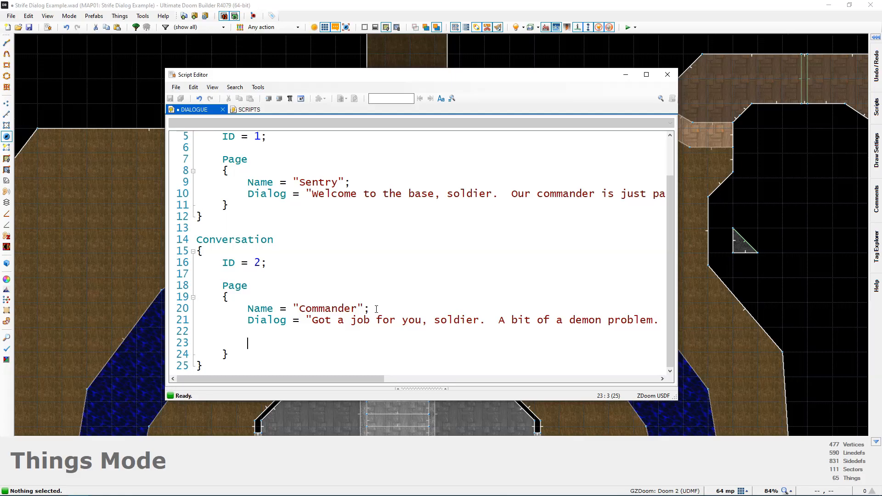
{"action": "type", "text": "Choice"}
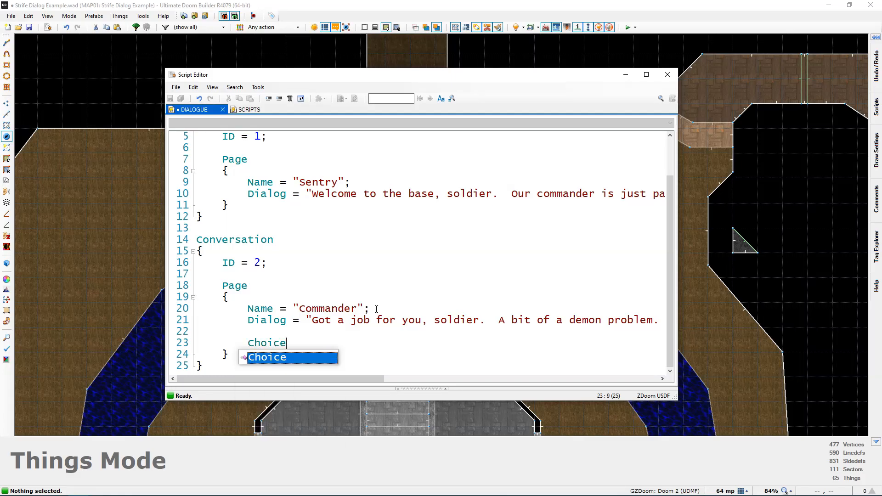
{"action": "key", "text": "Return"}
{"action": "type", "text": "{"}
{"action": "key", "text": "Return"}
{"action": "scroll", "coordinate": [369, 320], "scroll_direction": "down", "scroll_amount": 1}
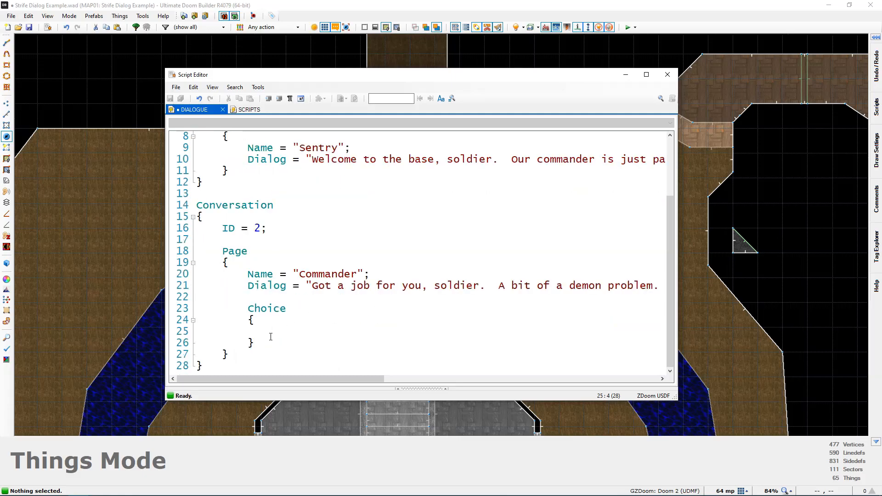
- Examine the new Choice block, from its keyword to its opening and closing braces
{"action": "left_click_drag", "start_coordinate": [278, 343], "coordinate": [254, 306]}
{"action": "left_click_drag", "start_coordinate": [252, 320], "coordinate": [264, 342]}
{"action": "key", "text": "Down"}
{"action": "double_click", "coordinate": [276, 313]}
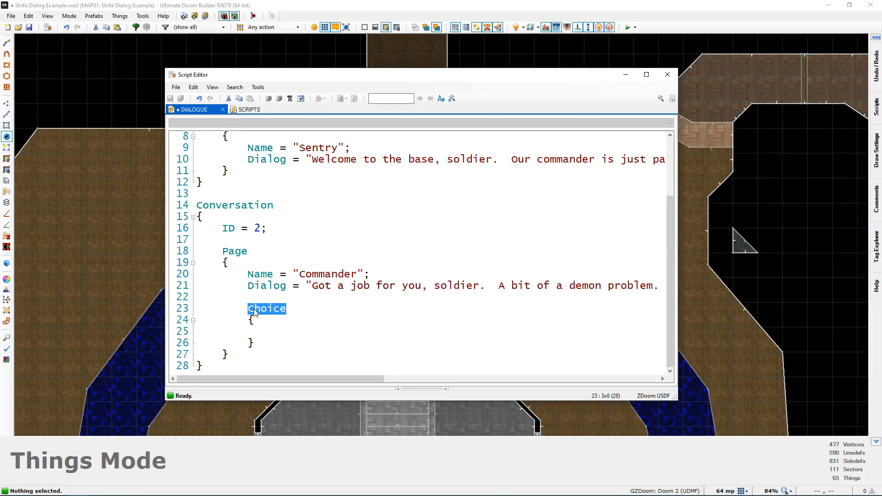
{"action": "left_click", "coordinate": [275, 311]}
{"action": "left_click_drag", "start_coordinate": [251, 319], "coordinate": [257, 319]}
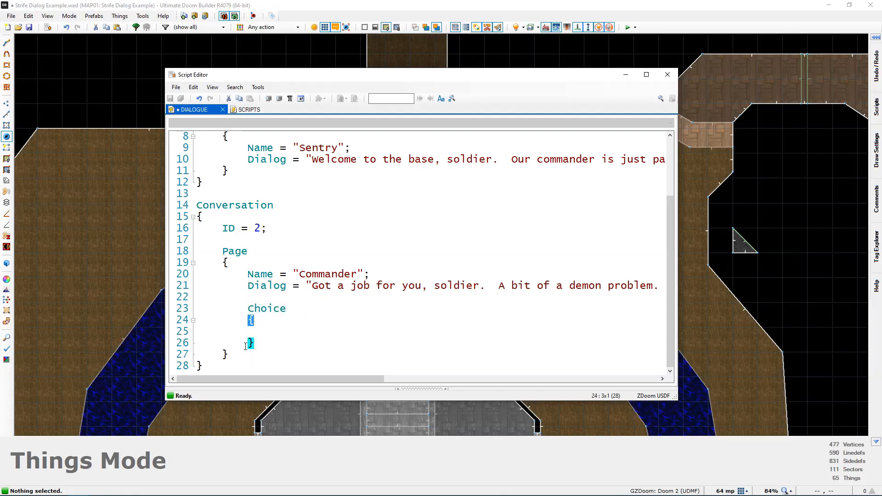
- Write Text = "Sure, I'll help."; inside the Choice block and add an empty line below it
{"action": "left_click", "coordinate": [283, 332]}
{"action": "type", "text": "Text = \"\""}
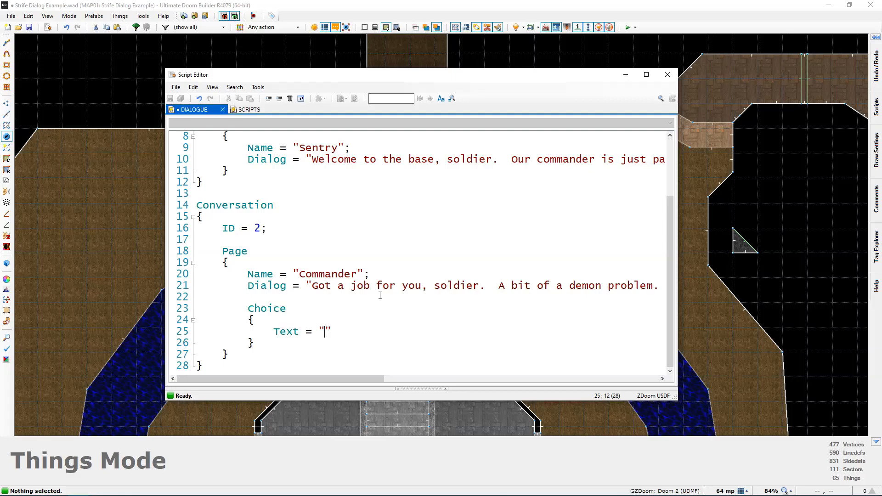
{"action": "type", "text": "Sure, I'll help."}
{"action": "key", "text": "End"}
{"action": "key", "text": "Return"}
{"action": "scroll", "coordinate": [380, 296], "scroll_direction": "down", "scroll_amount": 1}
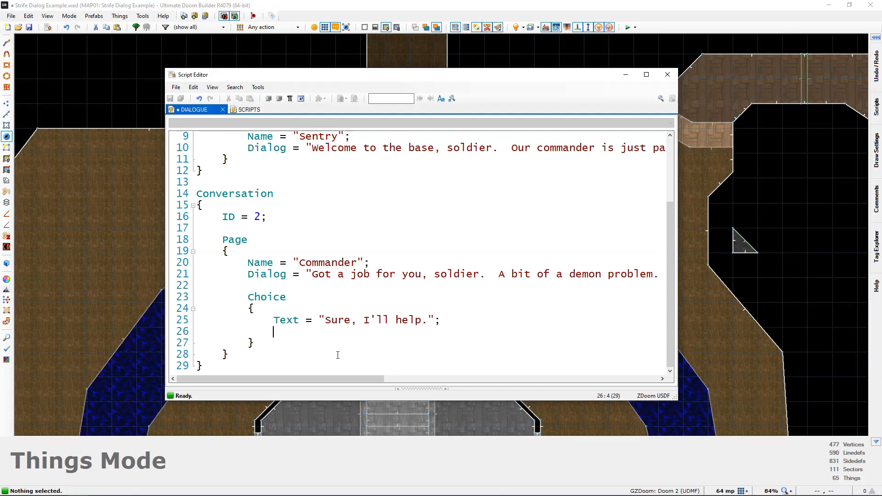
- Add a second Page block with braces below the first page of conversation 2, leaving a blank line between them
{"action": "left_click", "coordinate": [275, 356]}
{"action": "left_click_drag", "start_coordinate": [249, 297], "coordinate": [282, 345]}
{"action": "key", "text": "Escape"}
{"action": "key", "text": "Return"}
{"action": "key", "text": "Return"}
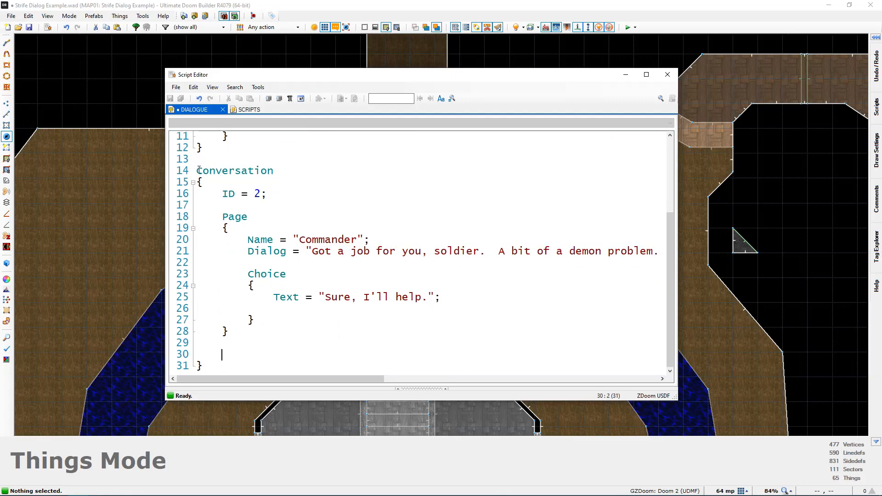
{"action": "type", "text": "Page"}
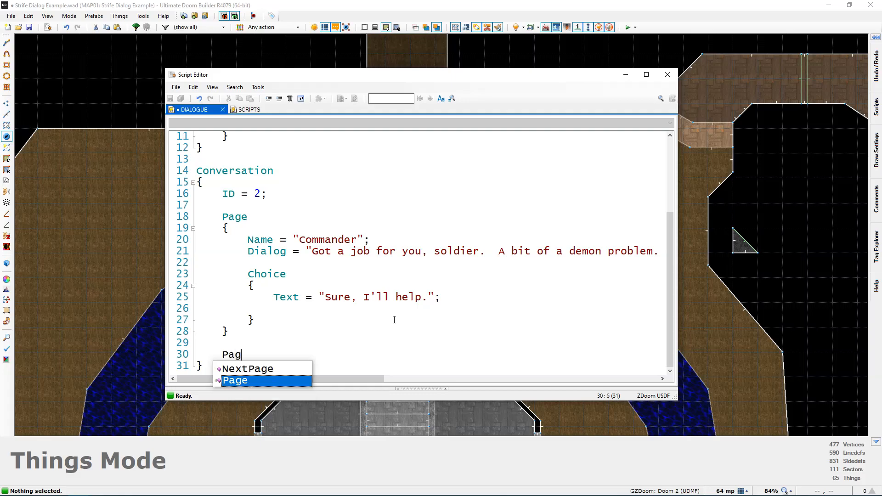
{"action": "key", "text": "Return"}
{"action": "type", "text": "{"}
{"action": "key", "text": "Return"}
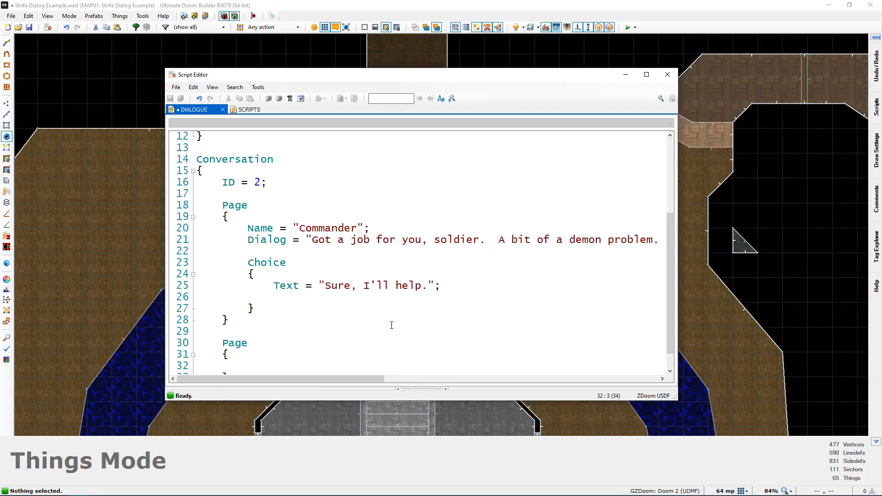
- Write Name = "Commander"; inside the second Page block and start a new line below it
{"action": "scroll", "coordinate": [394, 319], "scroll_direction": "down", "scroll_amount": 1}
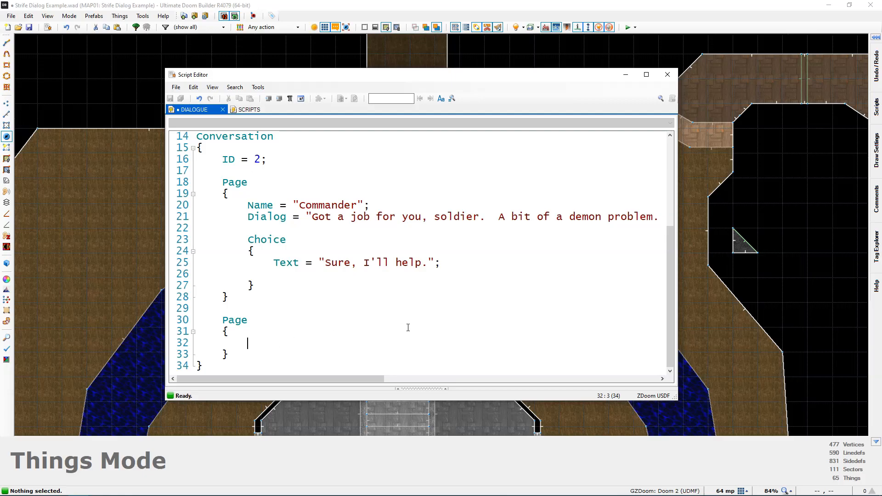
{"action": "type", "text": "Name = \"Commander\";"}
{"action": "key", "text": "Return"}
- Begin the second page's Dialog string with "A Hell Knight just tore up a bunch of our men down in a cave by the swamp."
{"action": "type", "text": "Dialo"}
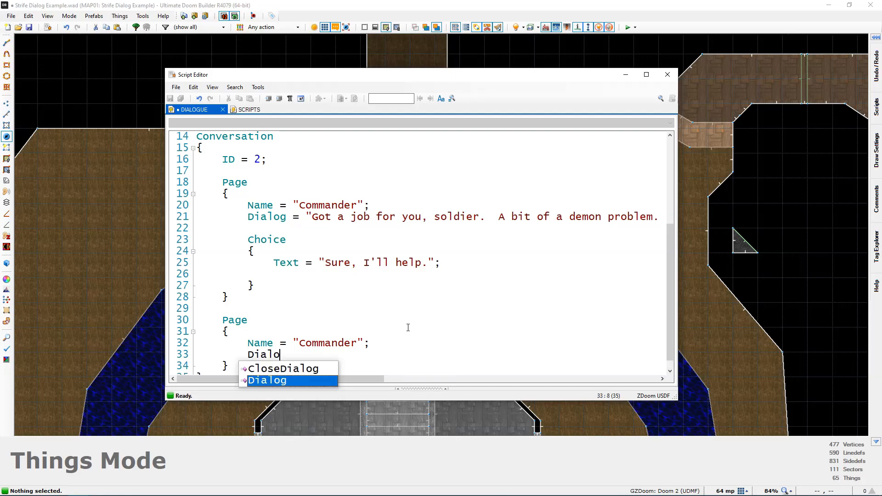
{"action": "type", "text": "g = \""}
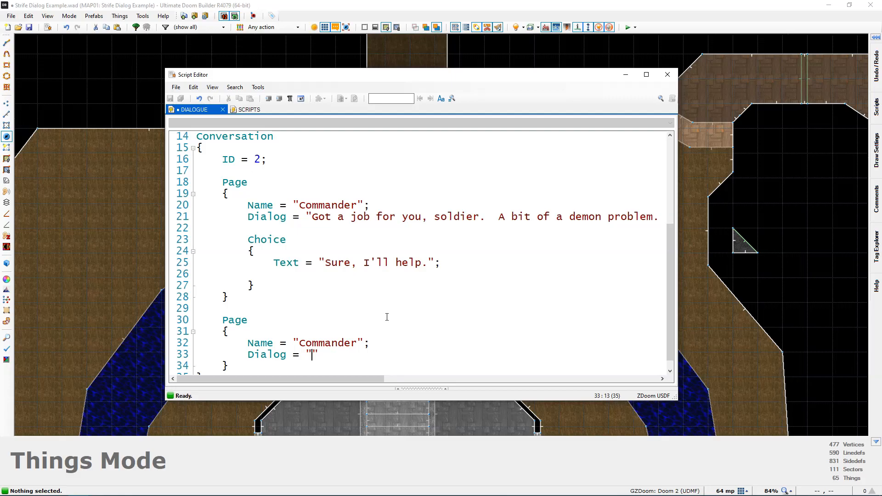
{"action": "type", "text": "A Hell Knight"}
{"action": "type", "text": " just tore up a bunch of"}
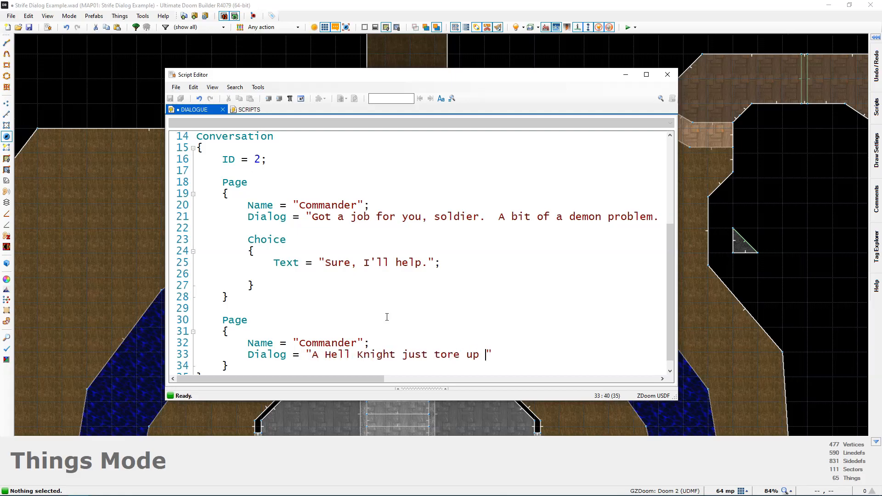
{"action": "type", "text": " our men down in a cav"}
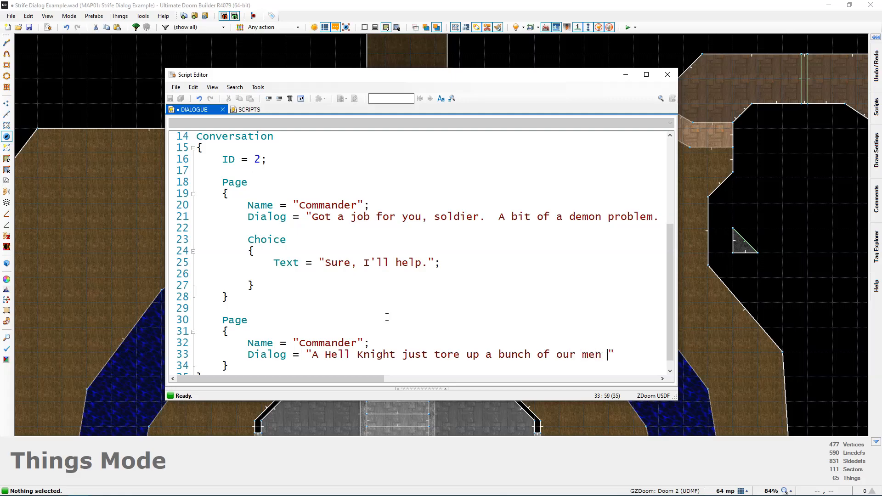
{"action": "type", "text": "e by the swamp"}
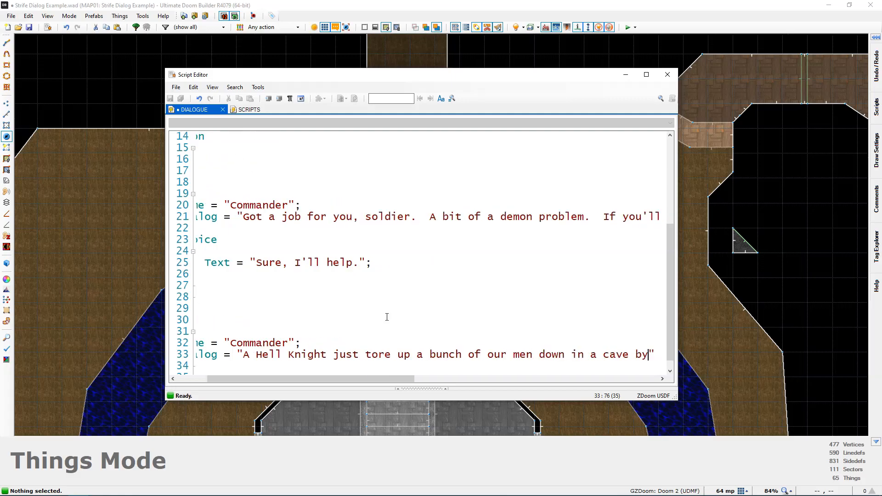
- Append to the Dialog text: "Take these coins to the Arms Dealer and gear up, then kill the Hell Knight and return to me for a reward."
{"action": "type", "text": ".  Take these coins to "}
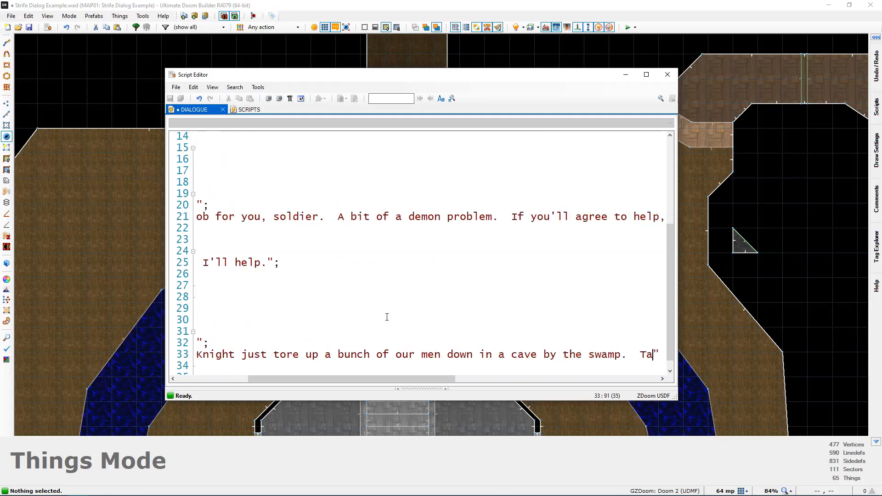
{"action": "type", "text": "the Arms Dealer and g"}
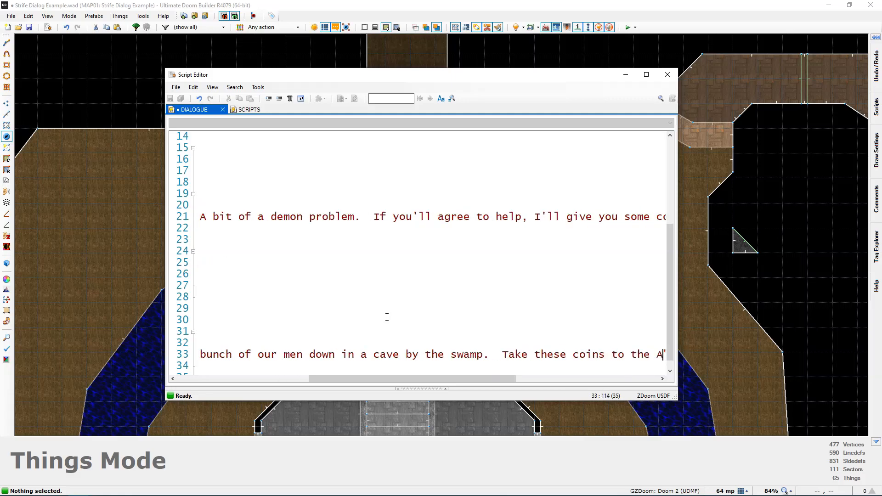
{"action": "type", "text": "ear up, then kill the "}
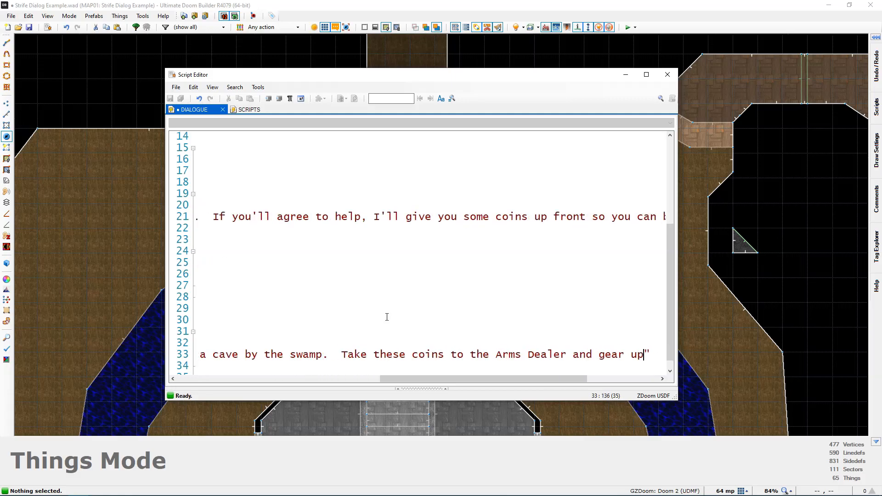
{"action": "type", "text": "Hell "}
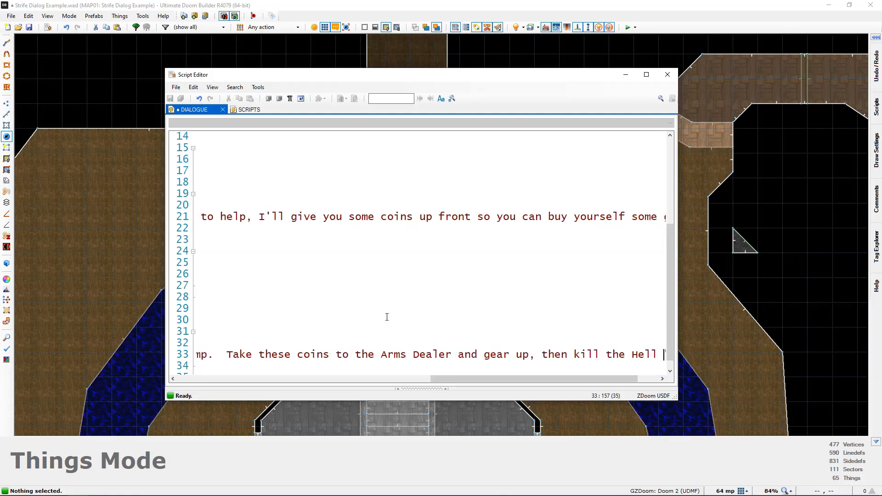
{"action": "type", "text": "Knight and return to me for a reward"}
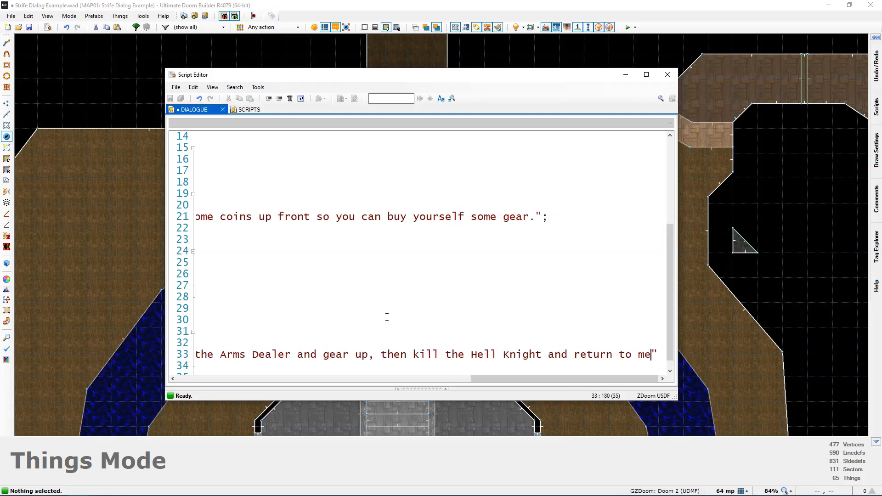
- Finish the second page's Dialog string with "I've lowered the gates leading to the swamp. Best of luck, soldier." and close it with a semicolon
{"action": "type", "text": ".  I've lowered "}
{"action": "type", "text": "the gates"}
{"action": "type", "text": " leading to the swa"}
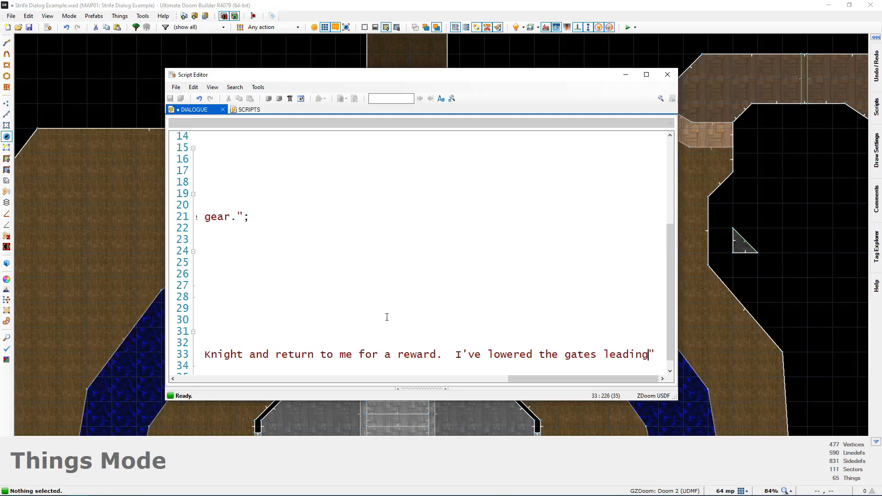
{"action": "type", "text": "mp.  BHe"}
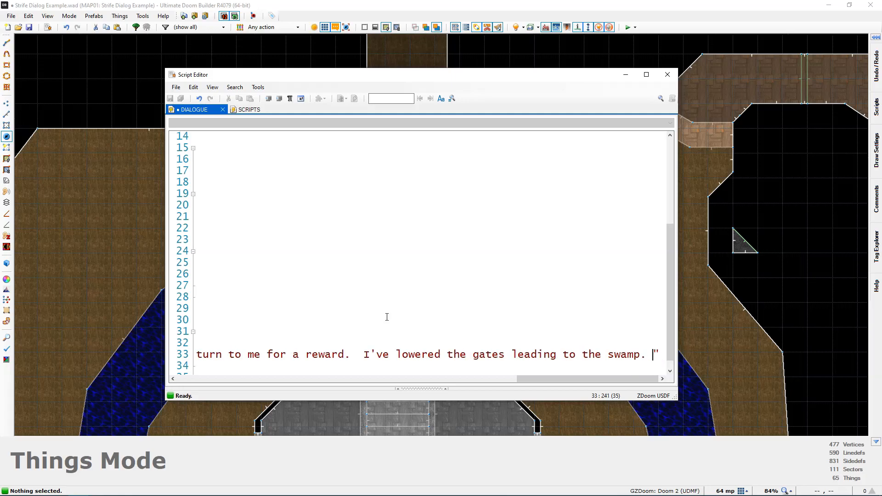
{"action": "type", "text": "st of luck, soldie"}
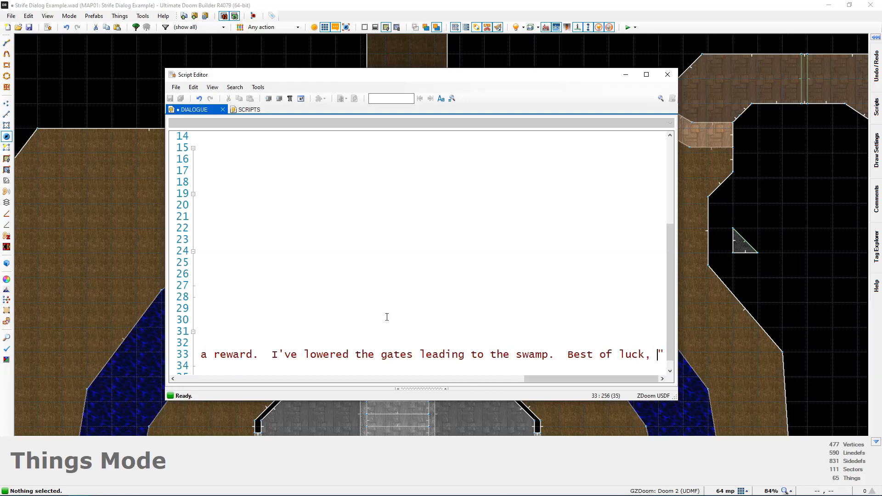
{"action": "type", "text": "r."}
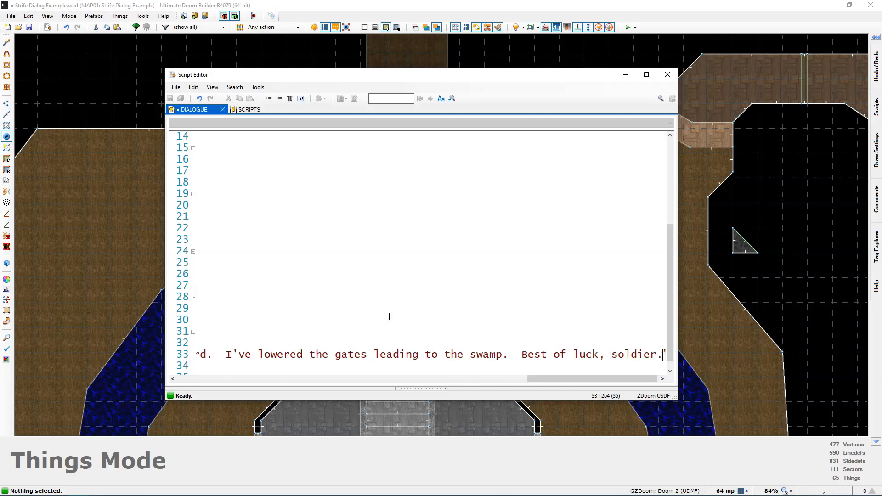
{"action": "type", "text": "\";"}
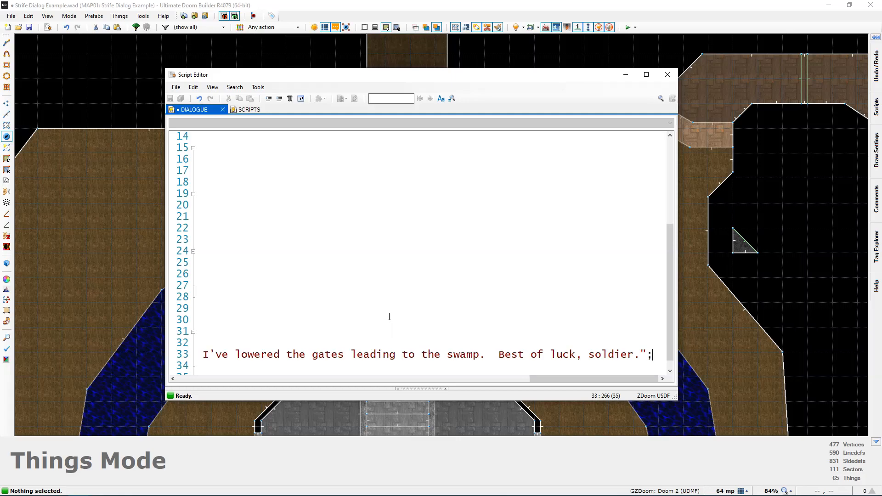
- Examine the first page's Choice block and its reply text alongside the Name and Dialog lines of the second Page block
{"action": "left_click_drag", "start_coordinate": [568, 379], "coordinate": [239, 377]}
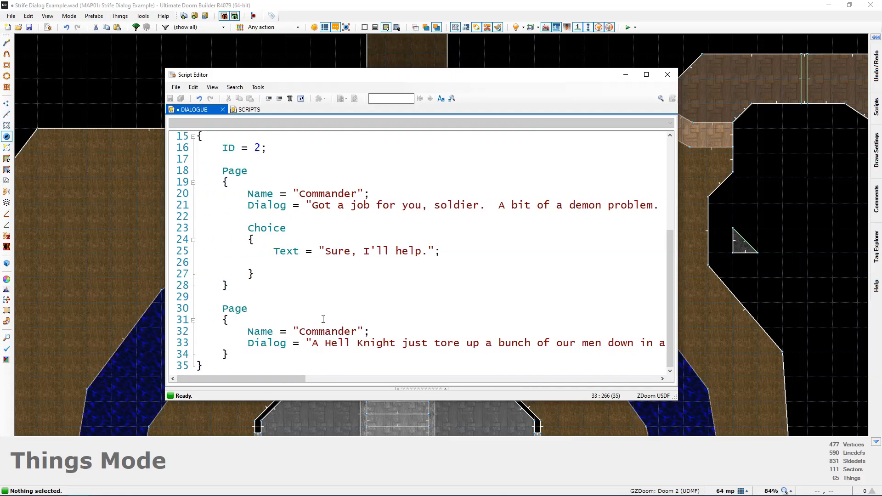
{"action": "left_click", "coordinate": [307, 264]}
{"action": "left_click_drag", "start_coordinate": [246, 228], "coordinate": [334, 270]}
{"action": "left_click", "coordinate": [279, 251]}
{"action": "left_click_drag", "start_coordinate": [274, 252], "coordinate": [441, 252]}
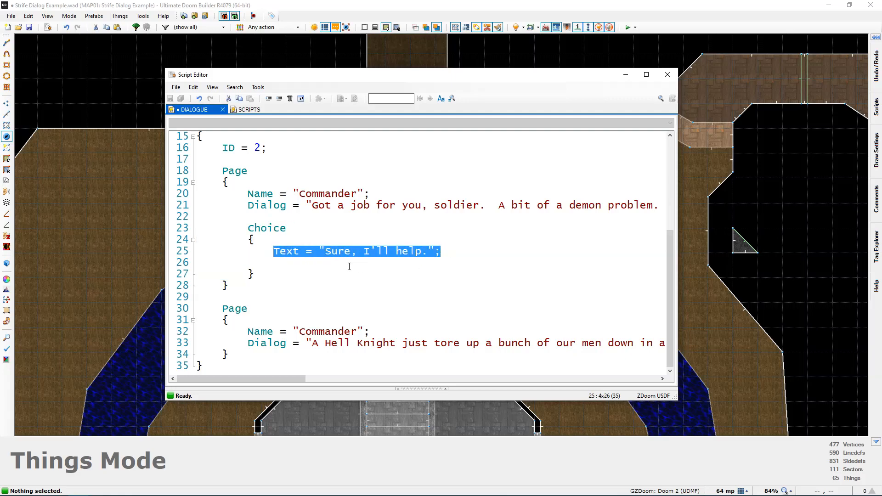
{"action": "left_click", "coordinate": [285, 260]}
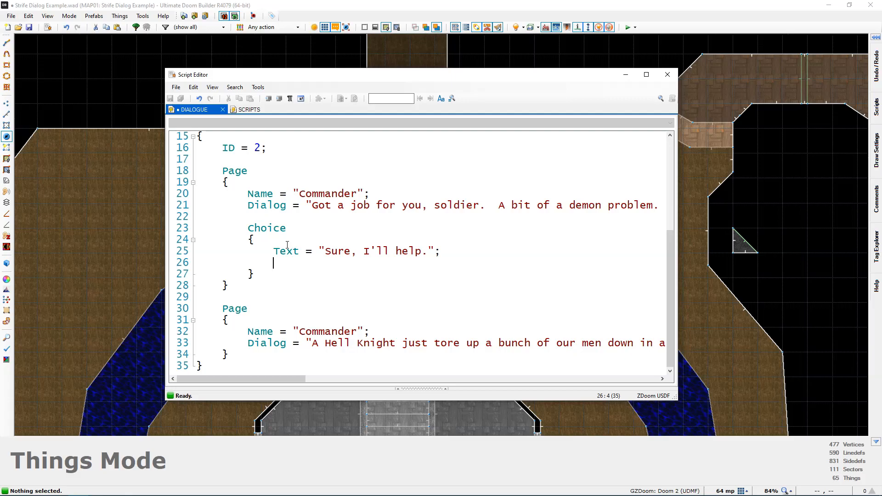
{"action": "left_click_drag", "start_coordinate": [247, 331], "coordinate": [356, 343]}
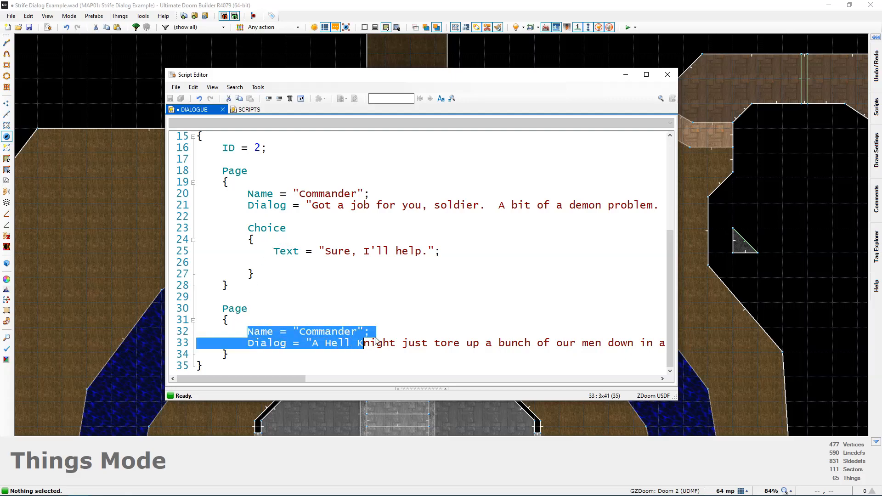
{"action": "left_click", "coordinate": [372, 332]}
{"action": "left_click_drag", "start_coordinate": [248, 331], "coordinate": [390, 343]}
{"action": "left_click", "coordinate": [372, 331]}
- Start a NextPage = assignment on the empty line below the choice's Text
{"action": "left_click", "coordinate": [320, 265]}
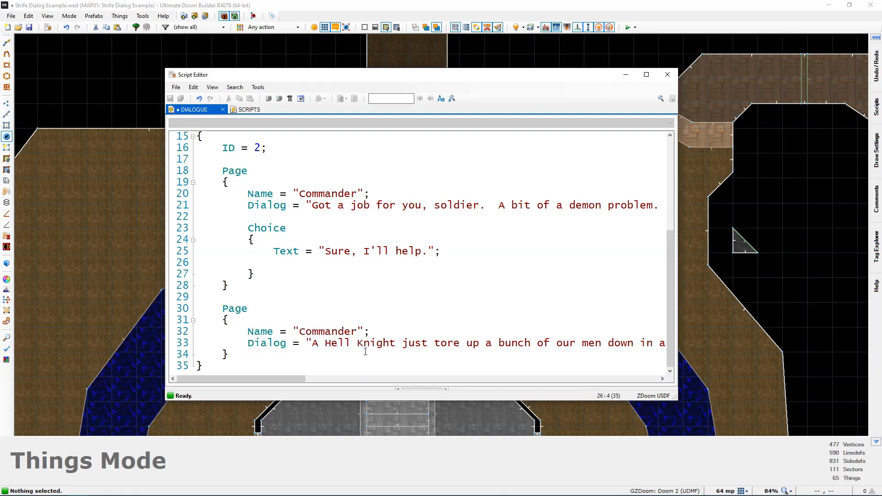
{"action": "type", "text": "Nextpage"}
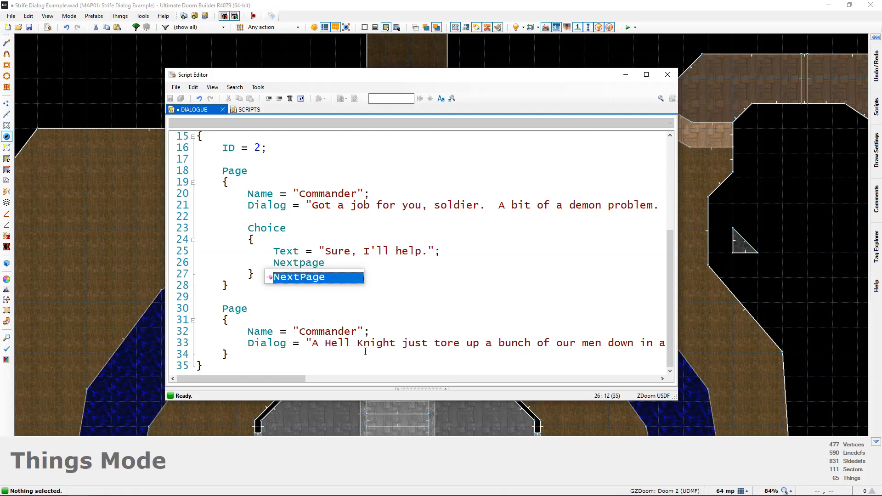
{"action": "key", "text": "Return"}
{"action": "type", "text": "="}
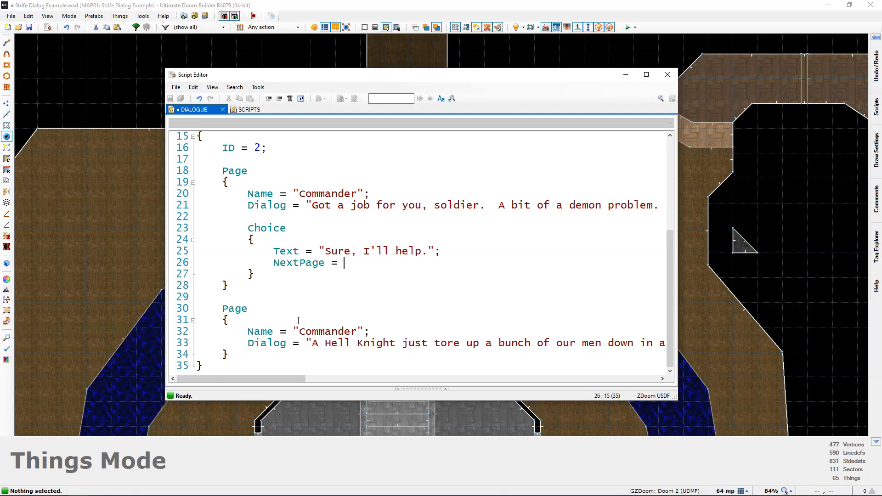
- Examine the order of the two Page blocks within conversation 2
{"action": "scroll", "coordinate": [239, 205], "scroll_direction": "up", "scroll_amount": 1}
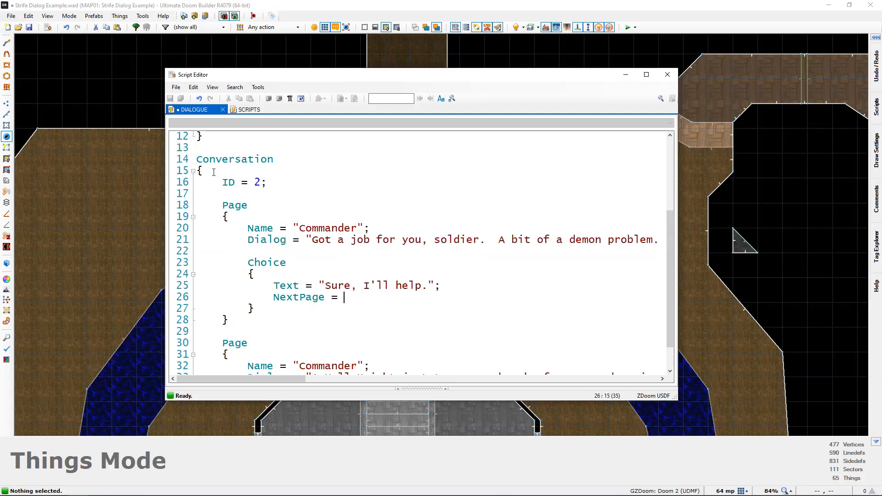
{"action": "scroll", "coordinate": [265, 203], "scroll_direction": "down", "scroll_amount": 1}
{"action": "left_click_drag", "start_coordinate": [223, 170], "coordinate": [253, 343]}
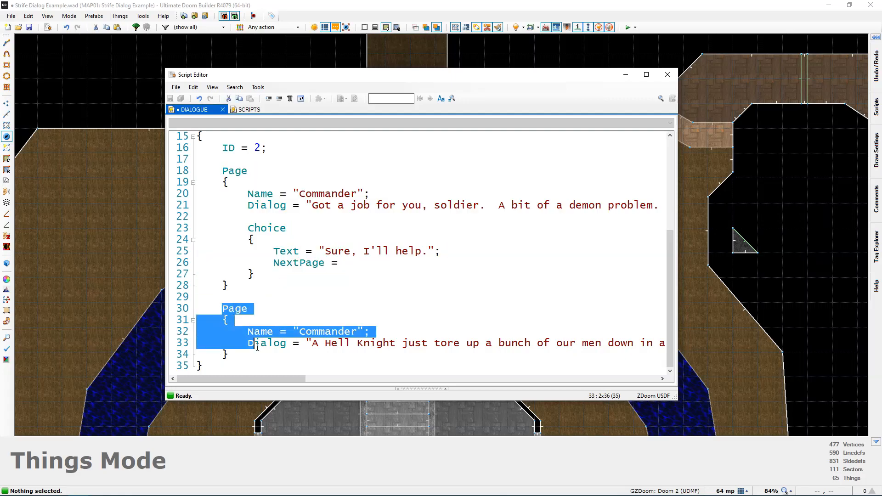
{"action": "left_click", "coordinate": [273, 221]}
{"action": "left_click_drag", "start_coordinate": [222, 170], "coordinate": [306, 283]}
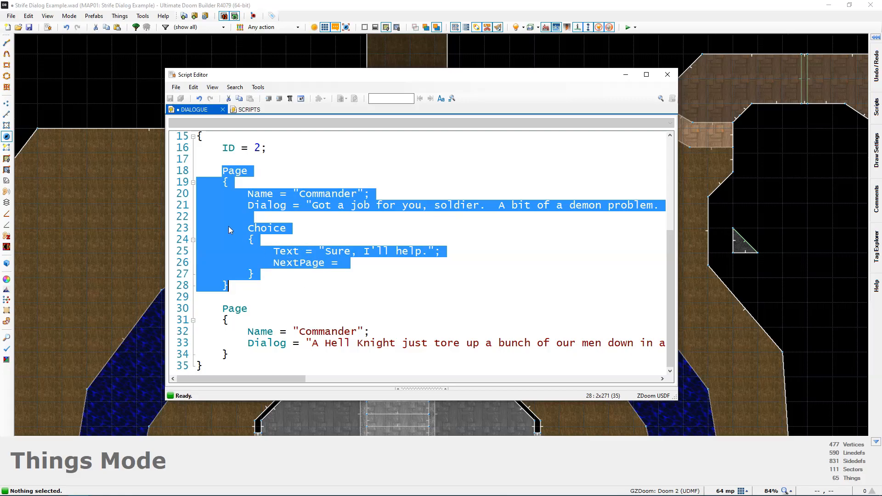
{"action": "left_click_drag", "start_coordinate": [220, 309], "coordinate": [228, 355]}
{"action": "scroll", "coordinate": [280, 239], "scroll_direction": "up", "scroll_amount": 1}
{"action": "scroll", "coordinate": [276, 276], "scroll_direction": "down", "scroll_amount": 1}
- Try adding PageName = "Mission Briefing"; to the second Page block and pointing the choice's NextPage to "Mission Briefing"
{"action": "left_click", "coordinate": [267, 320]}
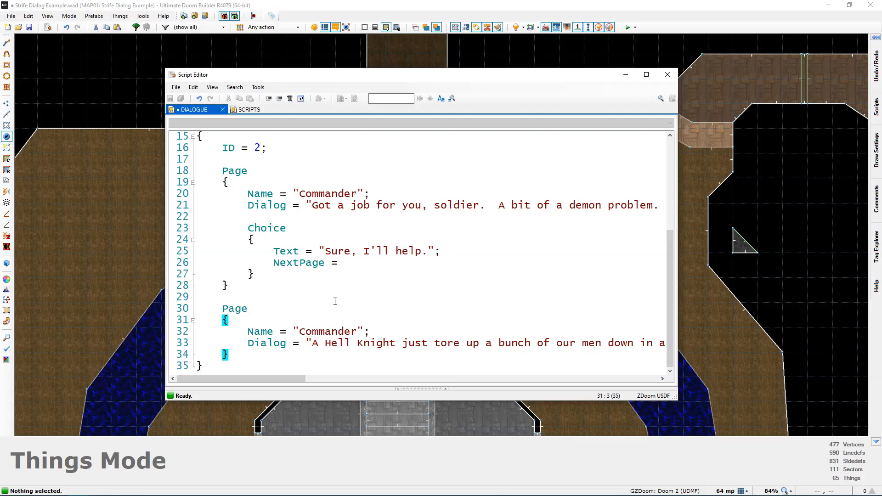
{"action": "key", "text": "Return"}
{"action": "type", "text": "PageName = \"\""}
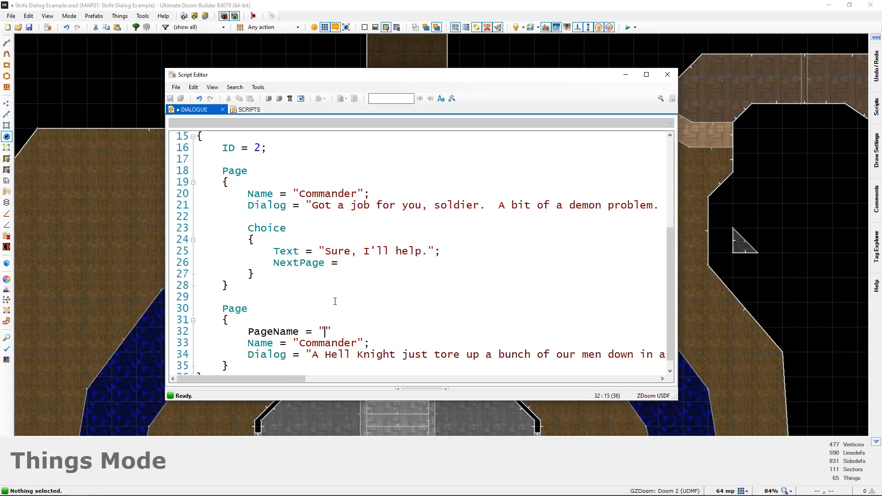
{"action": "type", "text": "Mission Briefing"}
{"action": "key", "text": "Right"}
{"action": "left_click", "coordinate": [351, 259]}
{"action": "type", "text": "\"Mission Briefing\";"}
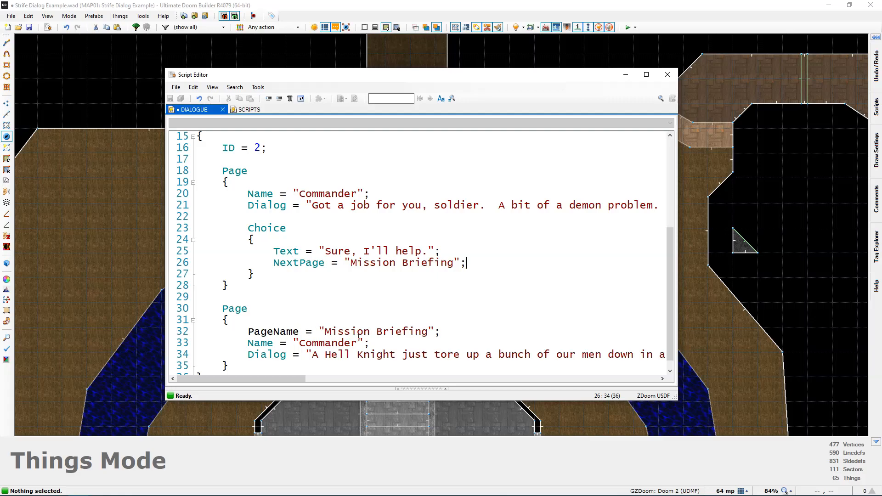
- Delete the PageName line from the second Page block and set the choice's NextPage to 2
{"action": "left_click_drag", "start_coordinate": [437, 333], "coordinate": [295, 323]}
{"action": "key", "text": "BackSpace"}
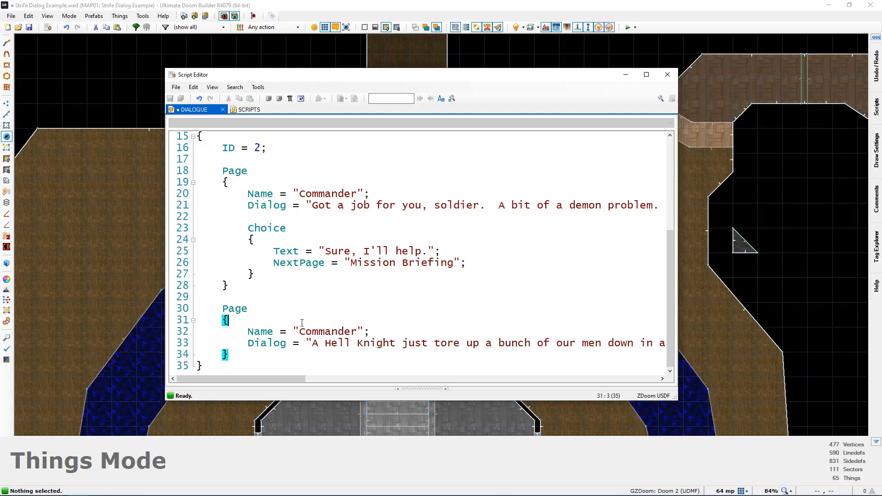
{"action": "left_click", "coordinate": [467, 262]}
{"action": "left_click_drag", "start_coordinate": [467, 262], "coordinate": [339, 262]}
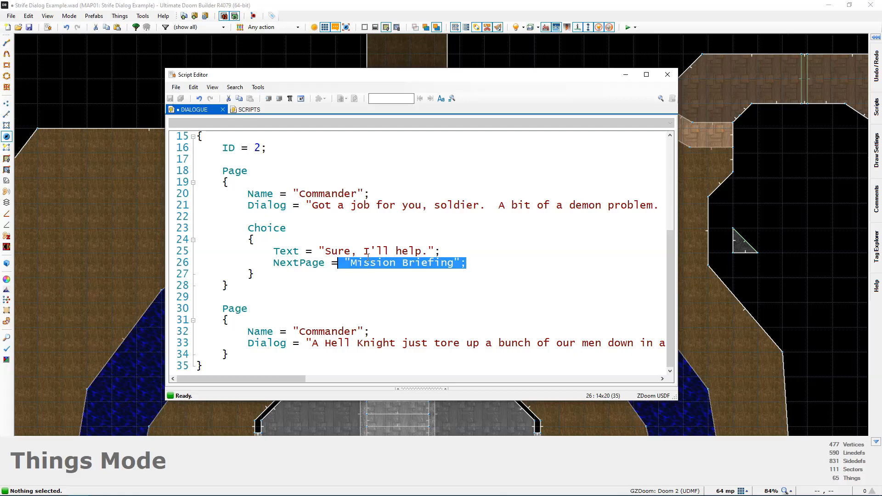
{"action": "key", "text": "BackSpace"}
{"action": "key", "text": "BackSpace"}
{"action": "key", "text": "BackSpace"}
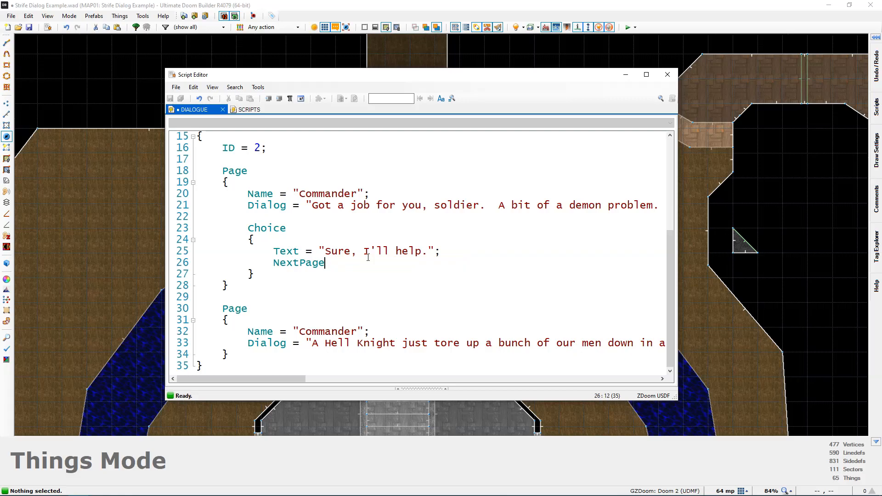
{"action": "type", "text": "= 2;"}
- Review the choice's reply text and NextPage line together with the second Page block they lead to
{"action": "left_click_drag", "start_coordinate": [228, 354], "coordinate": [222, 309]}
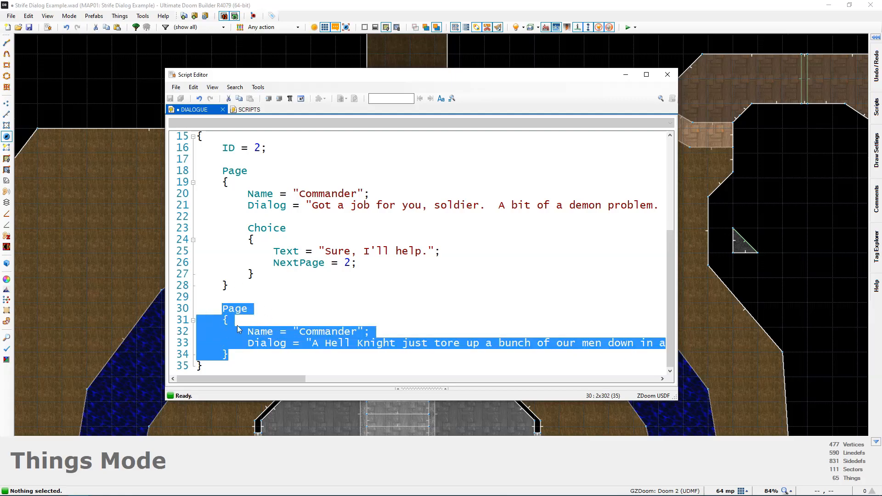
{"action": "left_click", "coordinate": [273, 277]}
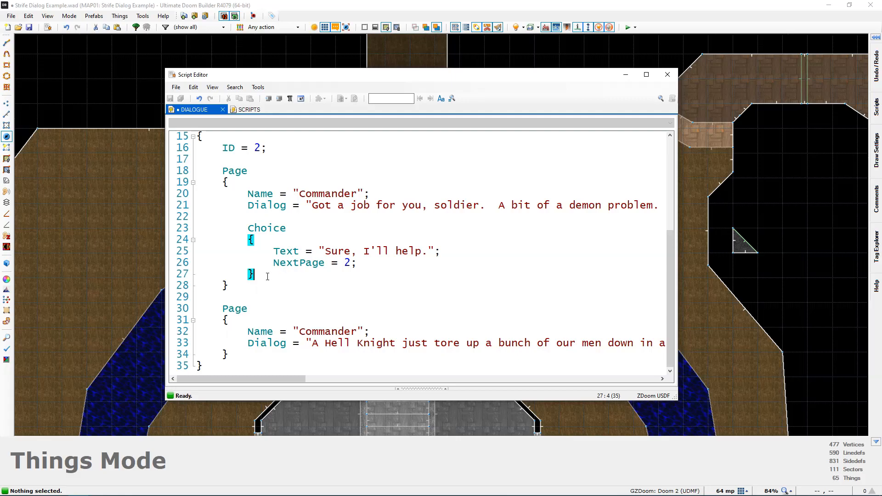
{"action": "scroll", "coordinate": [284, 246], "scroll_direction": "up", "scroll_amount": 2}
{"action": "scroll", "coordinate": [258, 218], "scroll_direction": "down", "scroll_amount": 2}
{"action": "left_click_drag", "start_coordinate": [330, 252], "coordinate": [422, 252]}
{"action": "left_click", "coordinate": [299, 262]}
{"action": "left_click_drag", "start_coordinate": [274, 262], "coordinate": [339, 262]}
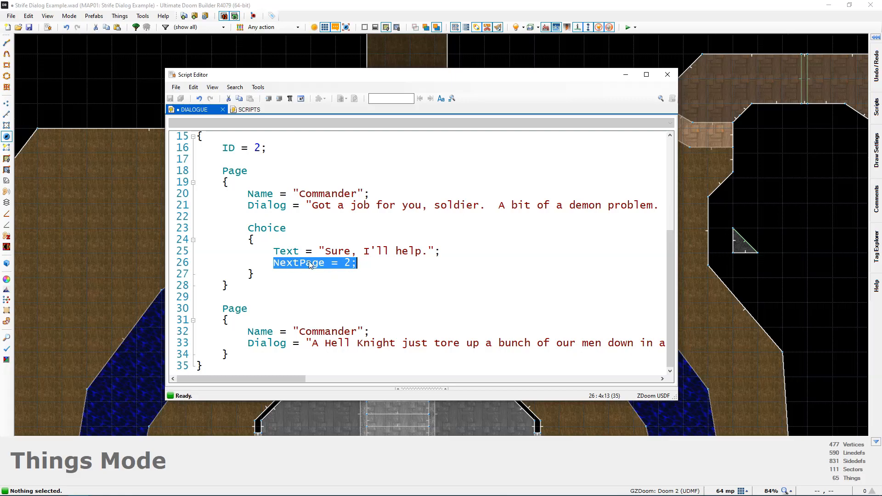
{"action": "left_click_drag", "start_coordinate": [222, 309], "coordinate": [277, 378]}
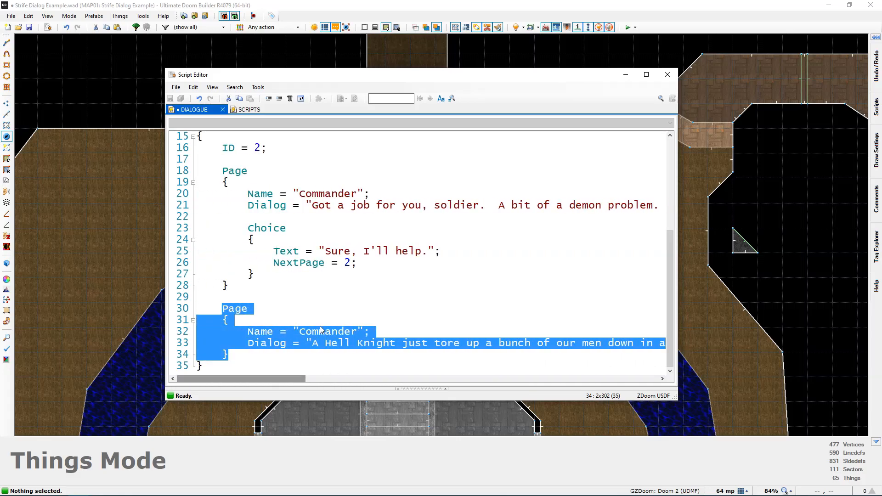
{"action": "left_click", "coordinate": [226, 320]}
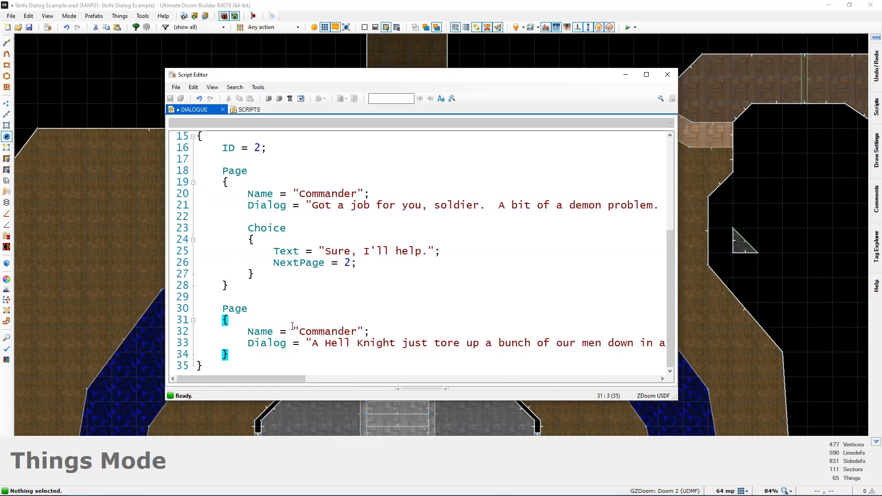
{"action": "scroll", "coordinate": [366, 261], "scroll_direction": "up", "scroll_amount": 1}
{"action": "scroll", "coordinate": [367, 271], "scroll_direction": "down", "scroll_amount": 1}
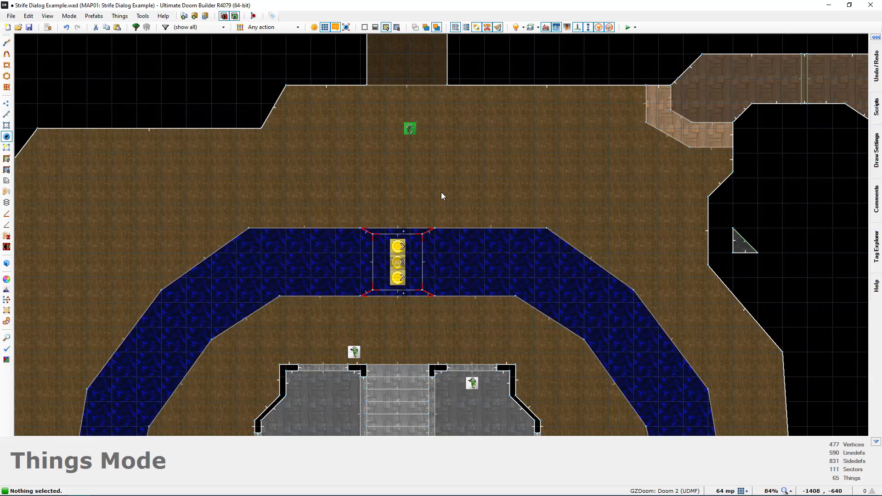
- Reopen the dialogue script, enlarge its text, and review the first Page block and ID line of conversation 2
{"action": "left_click", "coordinate": [47, 27]}
{"action": "scroll", "coordinate": [335, 275], "scroll_direction": "up", "scroll_amount": 2, "text": "ctrl"}
{"action": "scroll", "coordinate": [298, 252], "scroll_direction": "down", "scroll_amount": 3}
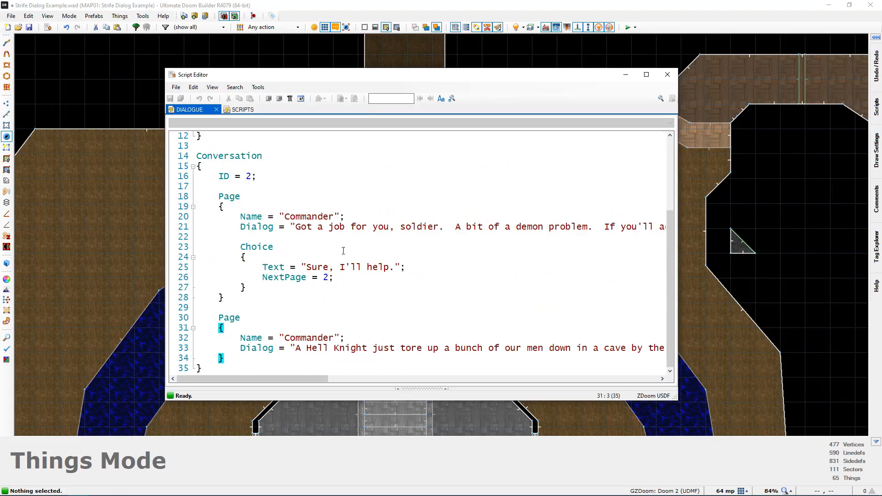
{"action": "left_click_drag", "start_coordinate": [219, 197], "coordinate": [244, 287]}
{"action": "left_click", "coordinate": [246, 288]}
{"action": "left_click_drag", "start_coordinate": [219, 176], "coordinate": [263, 177]}
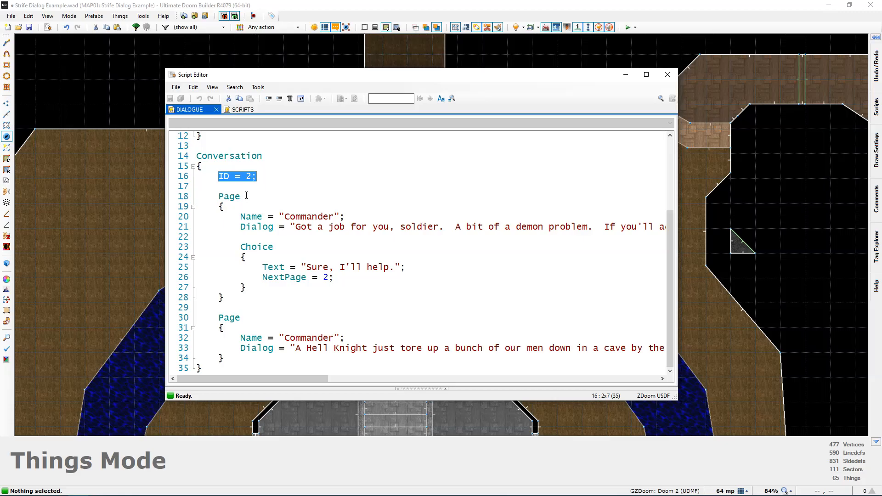
{"action": "key", "text": "Left"}
{"action": "key", "text": "shift+Right"}
{"action": "key", "text": "shift+Right"}
{"action": "key", "text": "shift+Right"}
{"action": "key", "text": "shift+Right"}
{"action": "key", "text": "shift+Right"}
{"action": "key", "text": "shift+Right"}
{"action": "key", "text": "shift+Right"}
{"action": "key", "text": "Right"}
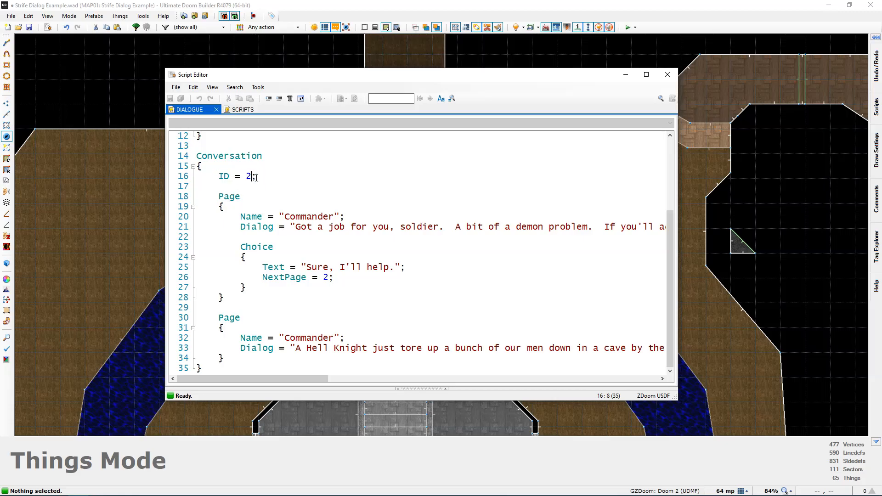
- Close the script editor and set the Conversation ID to 2 for the tag 1 Scripted Marine centred in the base's southern room
{"action": "left_click", "coordinate": [667, 74]}
{"action": "scroll", "coordinate": [489, 174], "scroll_direction": "down", "scroll_amount": 5}
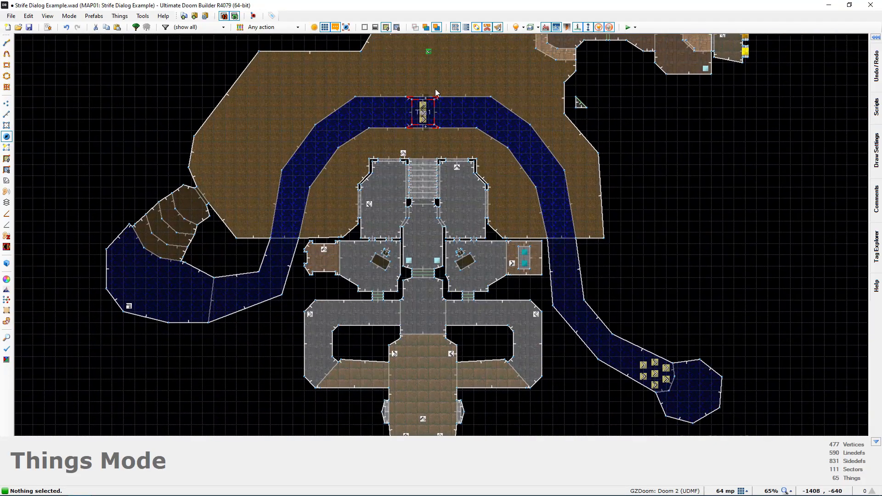
{"action": "middle_click_drag", "start_coordinate": [420, 179], "coordinate": [414, 96]}
{"action": "scroll", "coordinate": [411, 255], "scroll_direction": "up", "scroll_amount": 7}
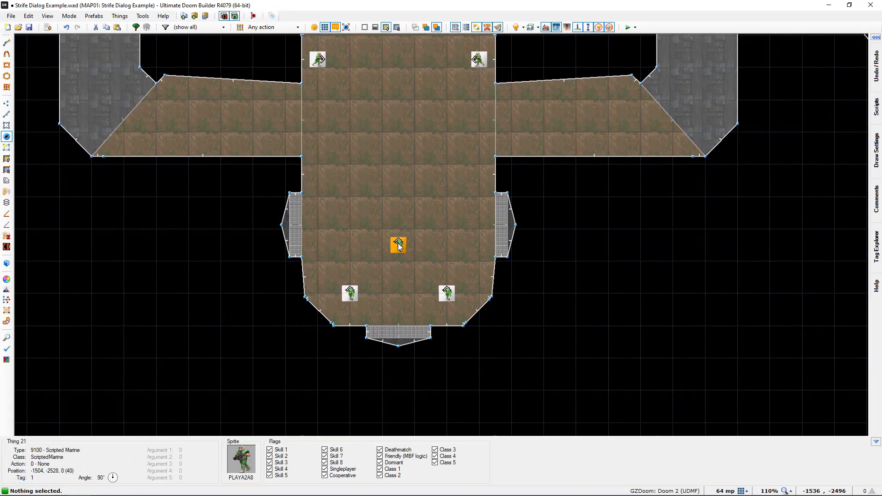
{"action": "right_click", "coordinate": [398, 246]}
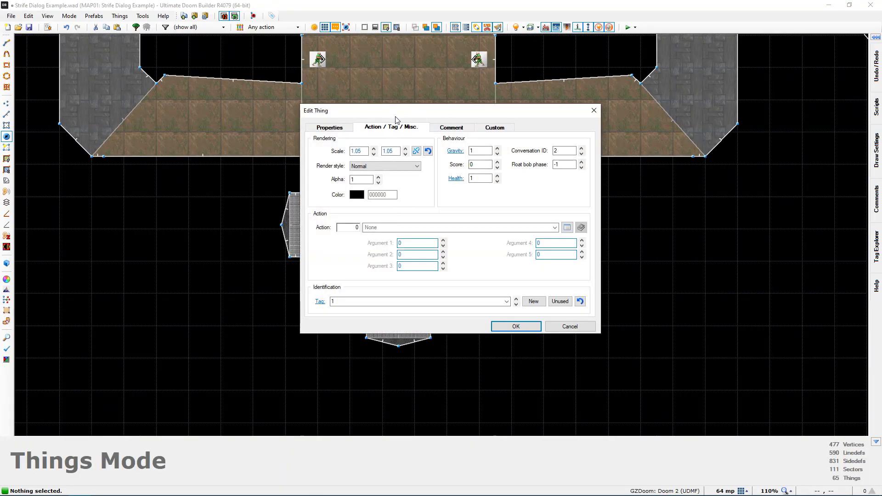
{"action": "double_click", "coordinate": [558, 150]}
{"action": "type", "text": "0"}
{"action": "double_click", "coordinate": [565, 151]}
{"action": "type", "text": "2"}
{"action": "left_click", "coordinate": [515, 326]}
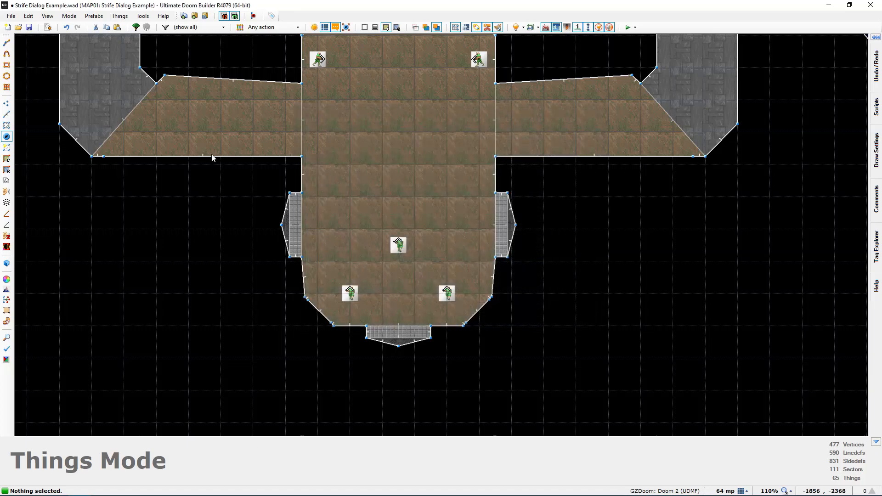
- Reopen the dialogue script and review the whole conversation 2 block, including its first Page and Choice
{"action": "left_click", "coordinate": [48, 27]}
{"action": "scroll", "coordinate": [179, 153], "scroll_direction": "up", "scroll_amount": 2, "text": "ctrl"}
{"action": "scroll", "coordinate": [285, 253], "scroll_direction": "down", "scroll_amount": 3}
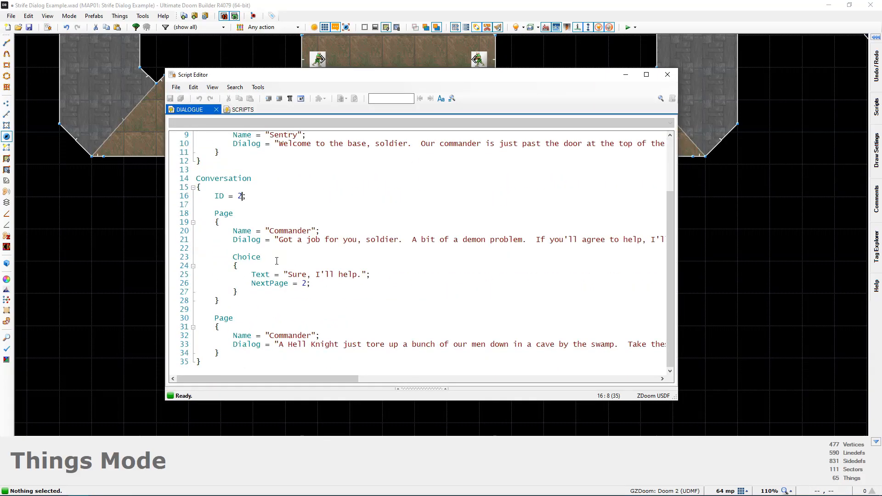
{"action": "left_click_drag", "start_coordinate": [196, 179], "coordinate": [319, 364]}
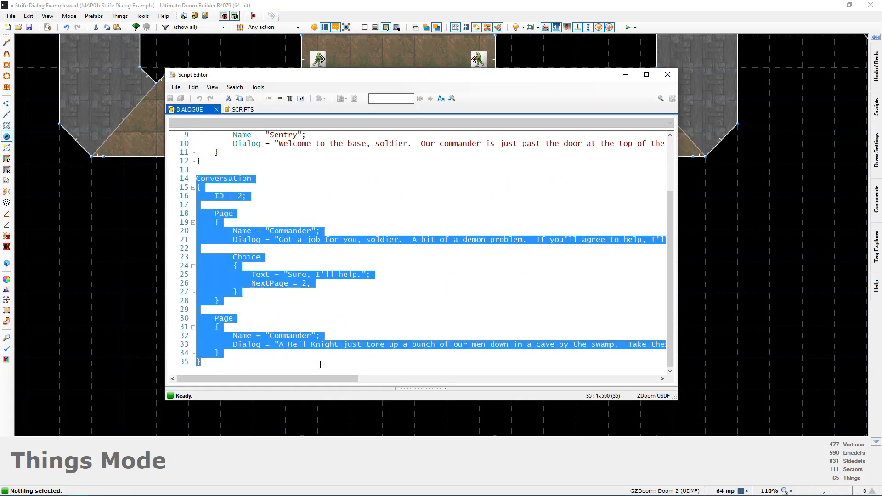
{"action": "left_click", "coordinate": [289, 277]}
{"action": "left_click_drag", "start_coordinate": [215, 213], "coordinate": [265, 265]}
{"action": "left_click", "coordinate": [276, 316]}
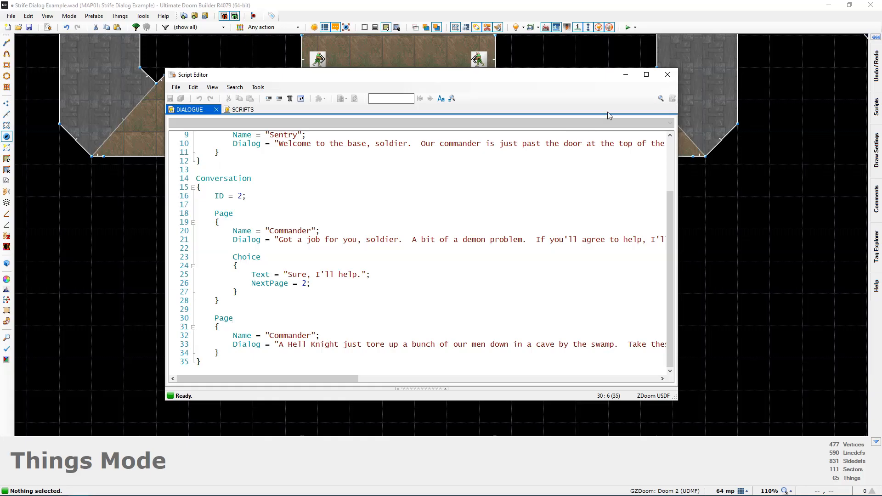
{"action": "left_click", "coordinate": [667, 75]}
- Launch a test run of the map and walk through the base into the Commander's room
{"action": "scroll", "coordinate": [448, 117], "scroll_direction": "down", "scroll_amount": 6}
{"action": "scroll", "coordinate": [404, 223], "scroll_direction": "up", "scroll_amount": 3}
{"action": "scroll", "coordinate": [439, 213], "scroll_direction": "up", "scroll_amount": 3}
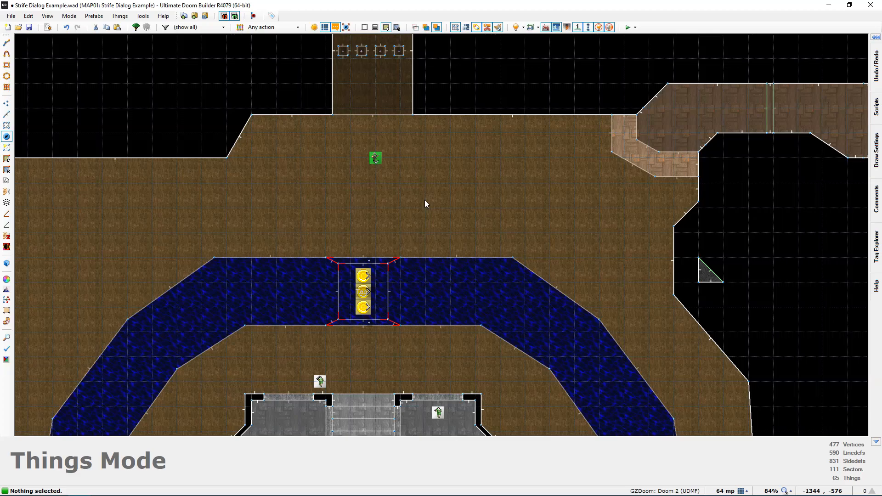
{"action": "key", "text": "F9"}
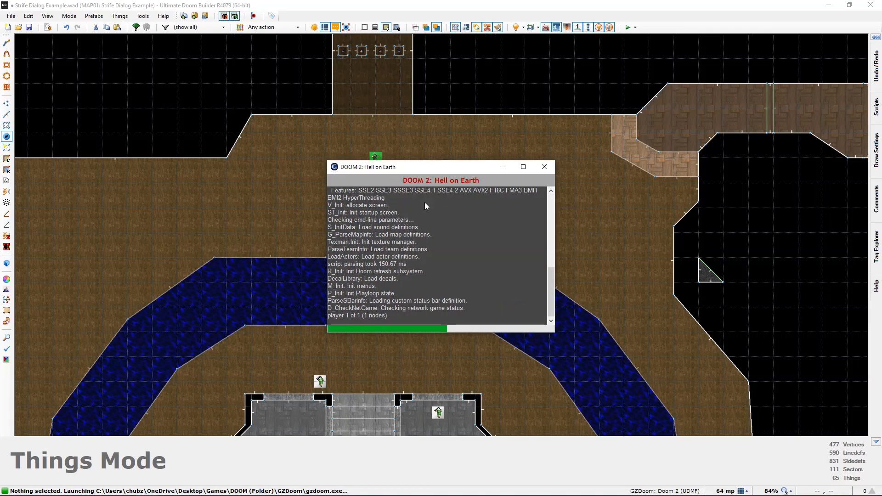
{"action": "key", "text": "w"}
{"action": "key", "text": "w"}
{"action": "key", "text": "space"}
{"action": "key", "text": "w"}
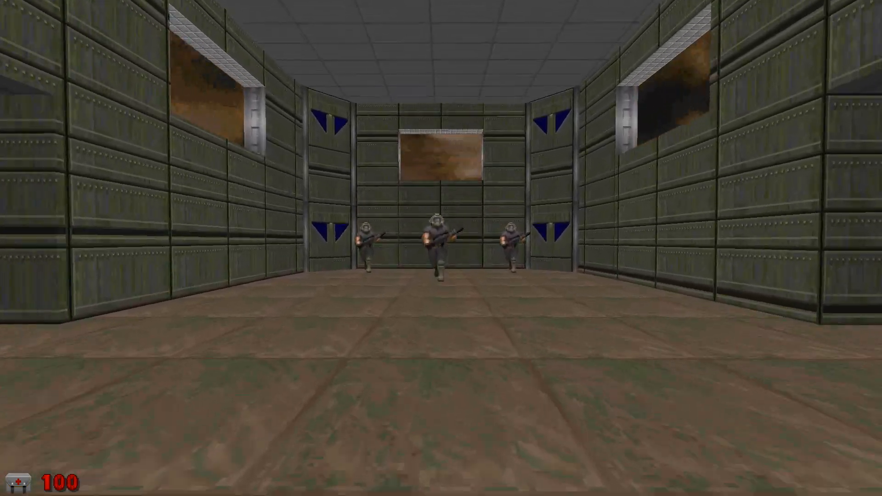
- Talk to the Commander, answer "Sure, I'll help.", close the second page with "Thanks, bye!" and leave the test run
{"action": "key", "text": "w"}
{"action": "key", "text": "space"}
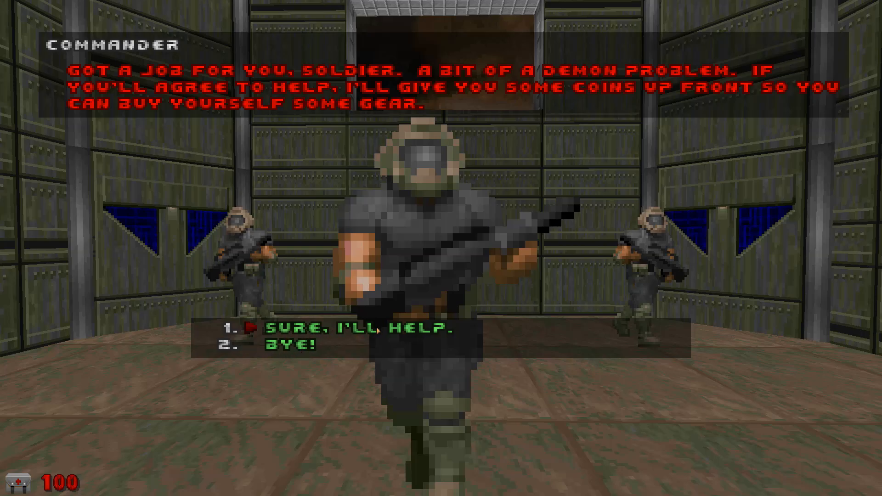
{"action": "left_click", "coordinate": [339, 328]}
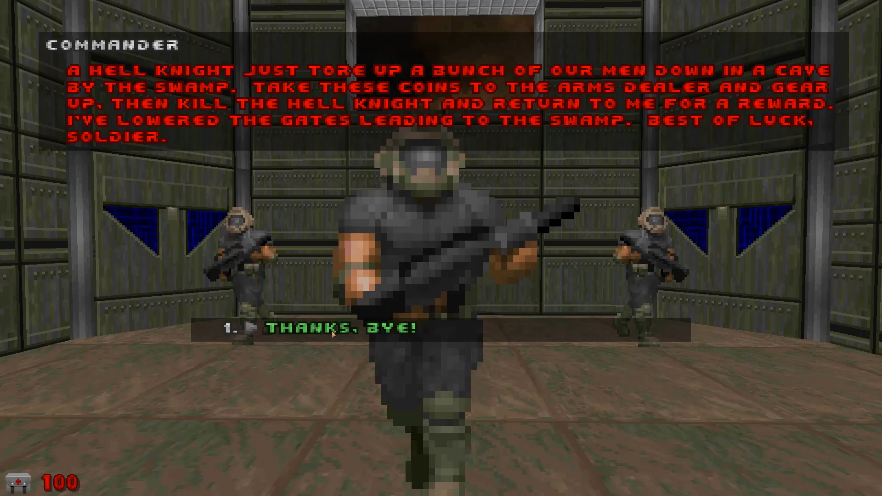
{"action": "left_click", "coordinate": [354, 332]}
{"action": "key", "text": "s"}
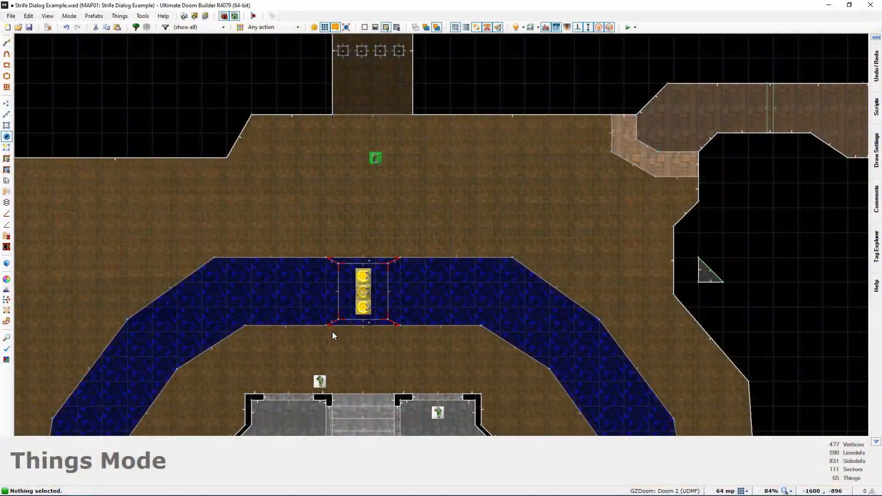
- Inspect in 3D the four gate bars north of the player start and the swamp passage behind them
{"action": "scroll", "coordinate": [414, 239], "scroll_direction": "down", "scroll_amount": 1}
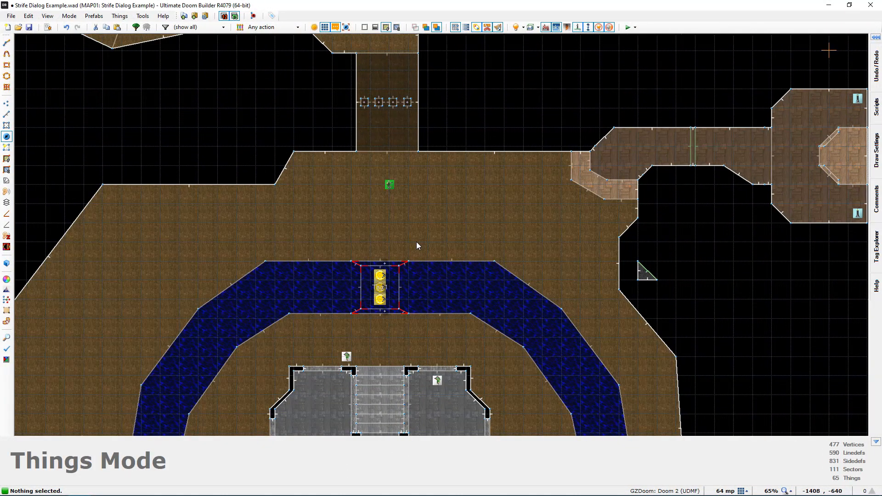
{"action": "scroll", "coordinate": [416, 239], "scroll_direction": "up", "scroll_amount": 3}
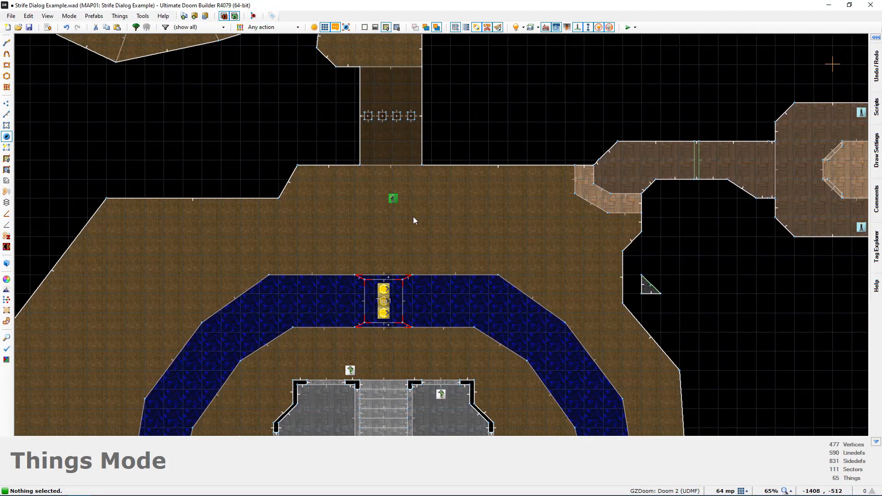
{"action": "key", "text": "q"}
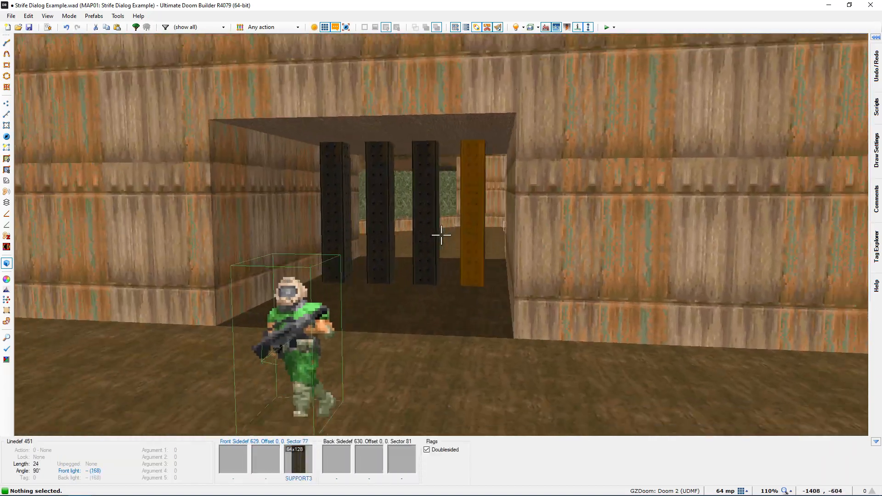
{"action": "key", "text": "w"}
{"action": "key", "text": "s"}
{"action": "key", "text": "w"}
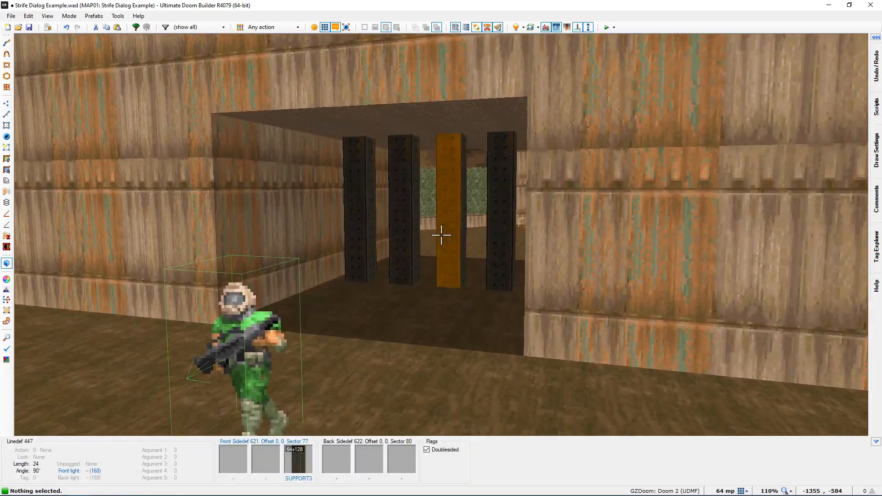
{"action": "key", "text": "w"}
{"action": "key", "text": "s"}
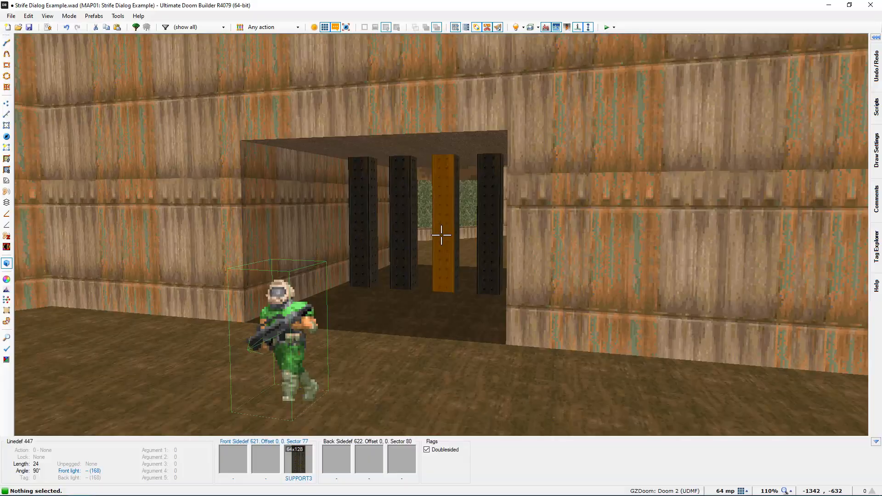
{"action": "key", "text": "w"}
{"action": "key", "text": "w"}
{"action": "key", "text": "e"}
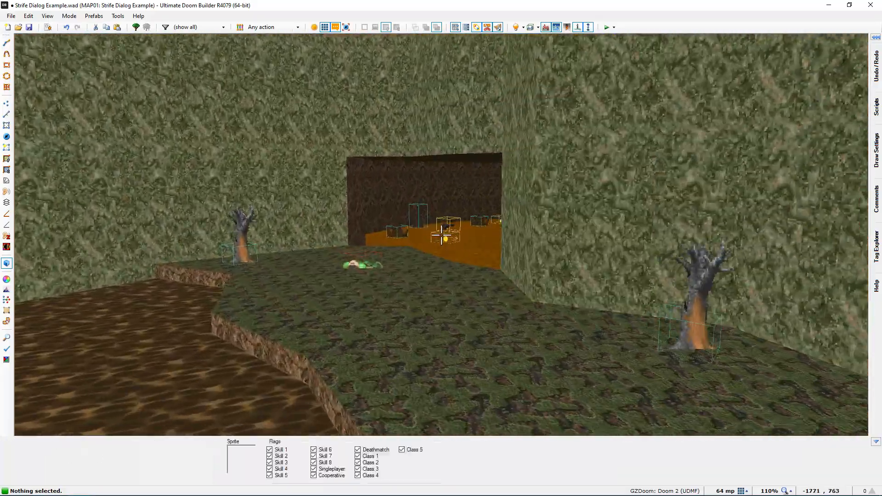
{"action": "key", "text": "e"}
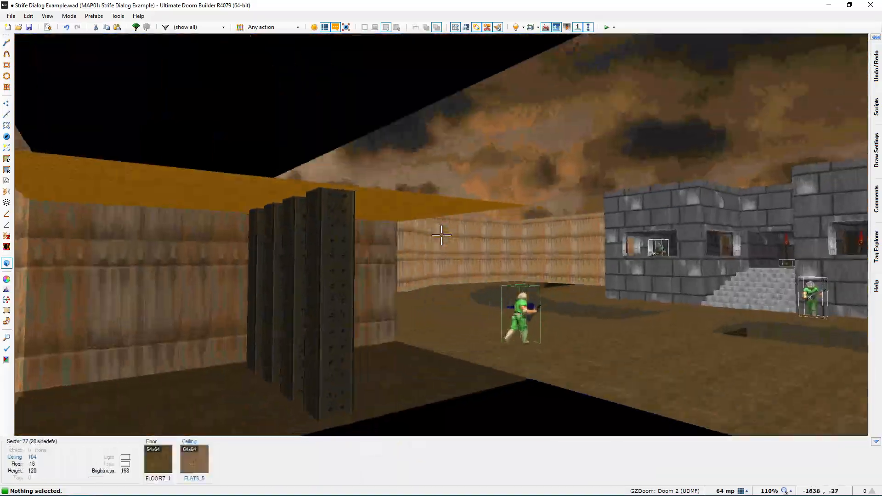
- Check the sector tags of the four gate bars in Sectors Mode
{"action": "key", "text": "t"}
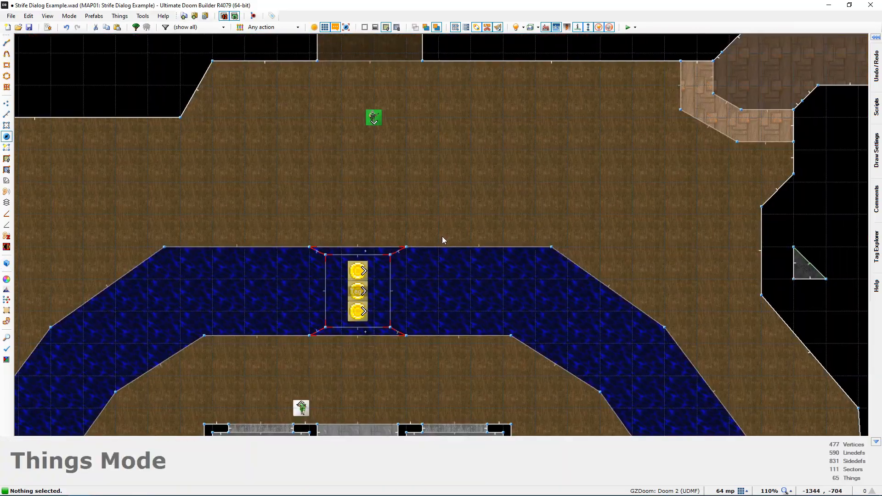
{"action": "scroll", "coordinate": [438, 239], "scroll_direction": "up", "scroll_amount": 4}
{"action": "key", "text": "s"}
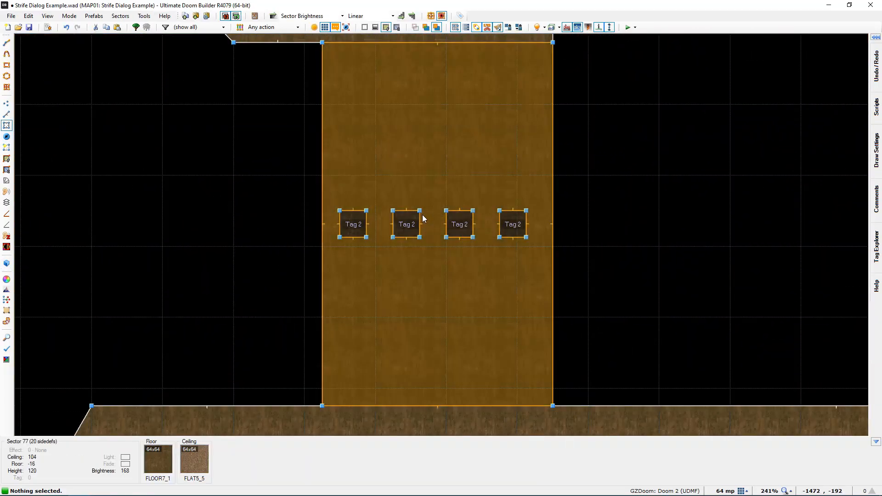
{"action": "scroll", "coordinate": [549, 225], "scroll_direction": "down", "scroll_amount": 4}
{"action": "middle_click_drag", "start_coordinate": [597, 400], "coordinate": [426, 243]}
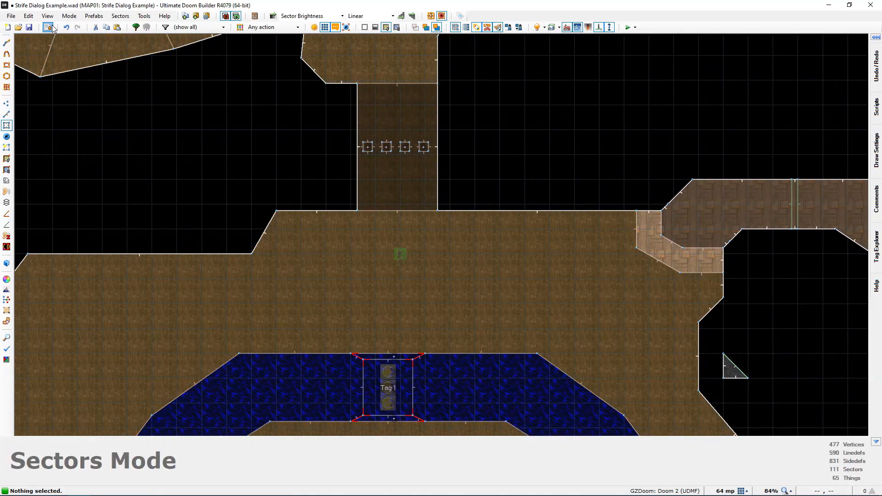
- Reopen the dialogue script, enlarge its text, and review the Text and NextPage lines of the Commander's choice
{"action": "left_click", "coordinate": [48, 26]}
{"action": "scroll", "coordinate": [308, 218], "scroll_direction": "up", "scroll_amount": 4, "text": "ctrl"}
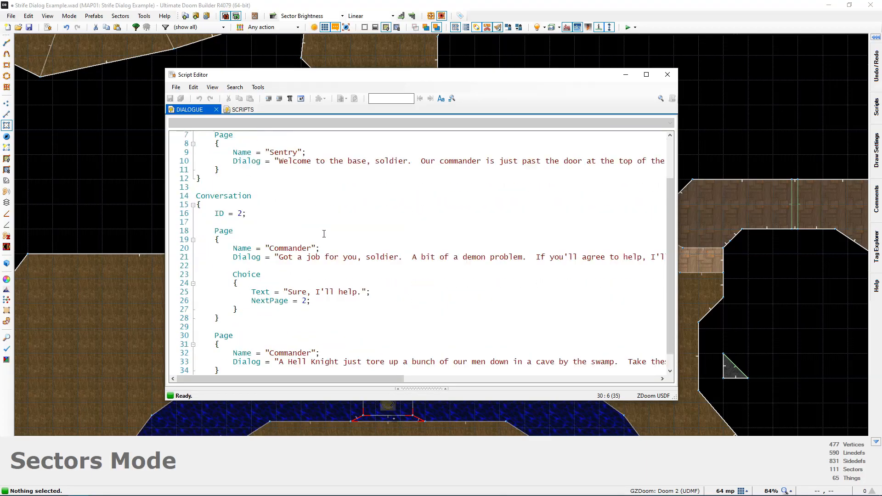
{"action": "scroll", "coordinate": [330, 249], "scroll_direction": "up", "scroll_amount": 1}
{"action": "scroll", "coordinate": [314, 289], "scroll_direction": "down", "scroll_amount": 1}
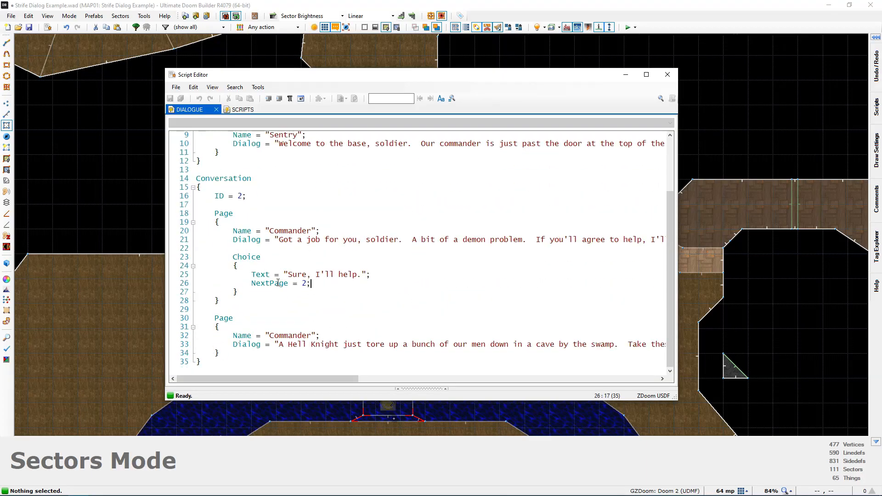
{"action": "scroll", "coordinate": [294, 290], "scroll_direction": "down", "scroll_amount": 1}
{"action": "scroll", "coordinate": [299, 271], "scroll_direction": "up", "scroll_amount": 1}
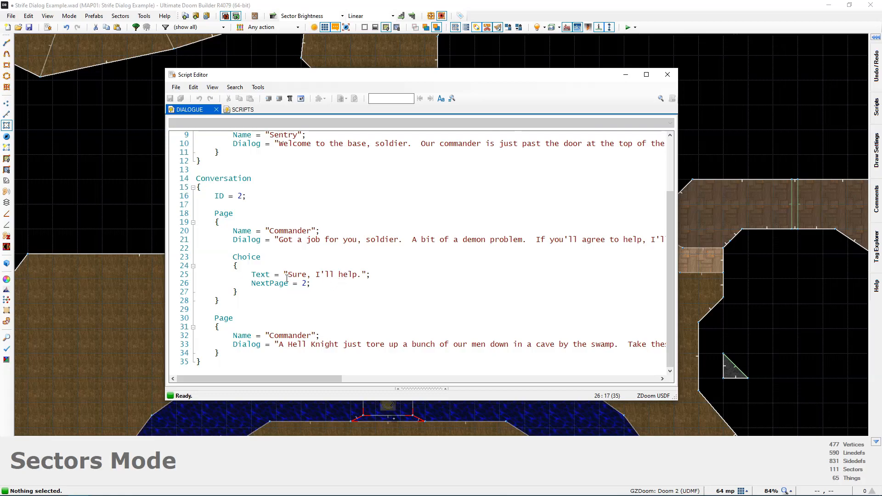
{"action": "left_click_drag", "start_coordinate": [287, 275], "coordinate": [361, 275]}
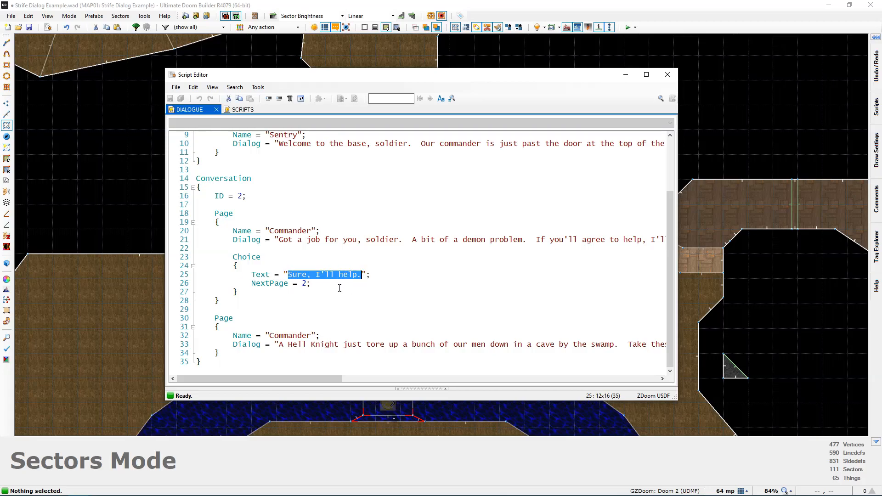
{"action": "left_click", "coordinate": [339, 288]}
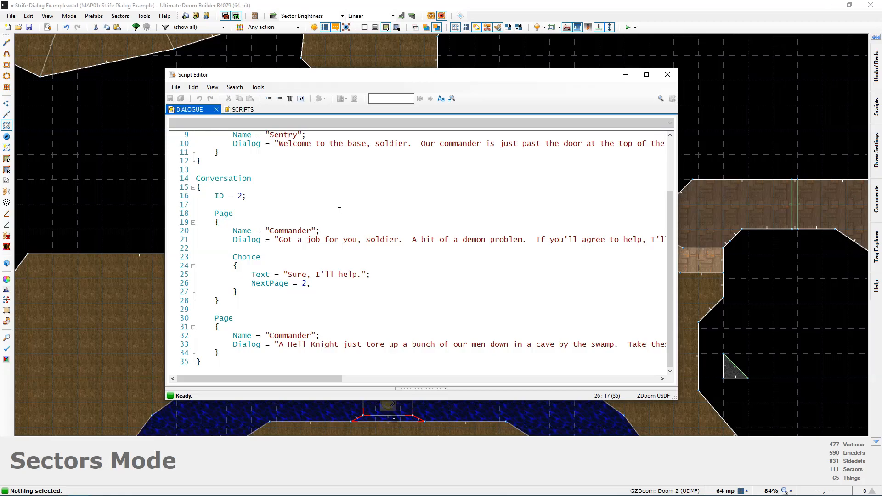
- Start a "Special =" line below NextPage in the Commander's Choice block, leaving its value empty, and close the script editor
{"action": "left_click_drag", "start_coordinate": [311, 77], "coordinate": [398, 47]}
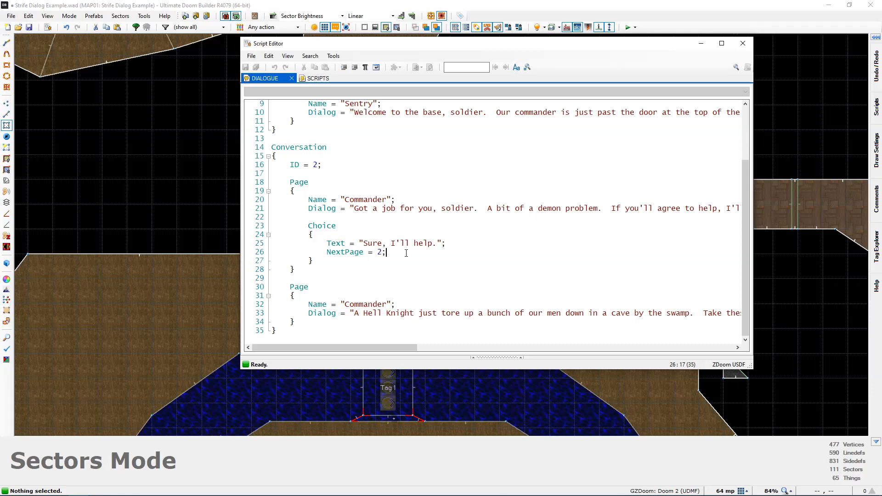
{"action": "key", "text": "Return"}
{"action": "key", "text": "Return"}
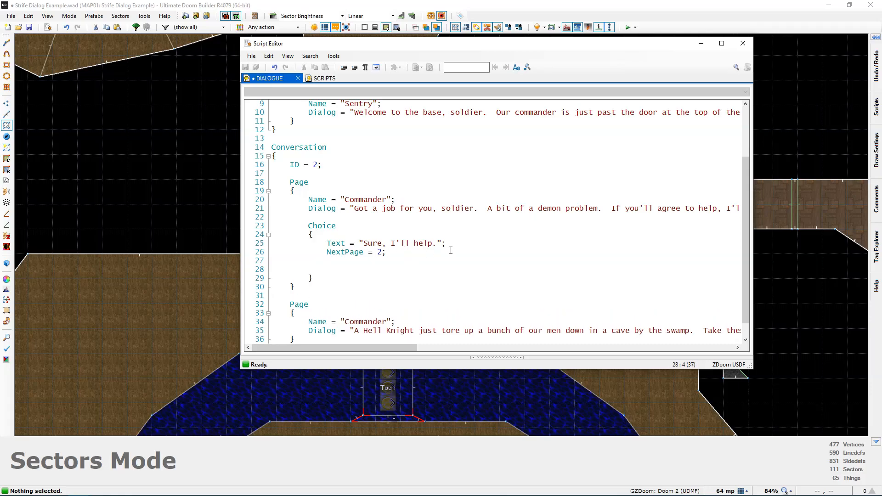
{"action": "type", "text": "Special"}
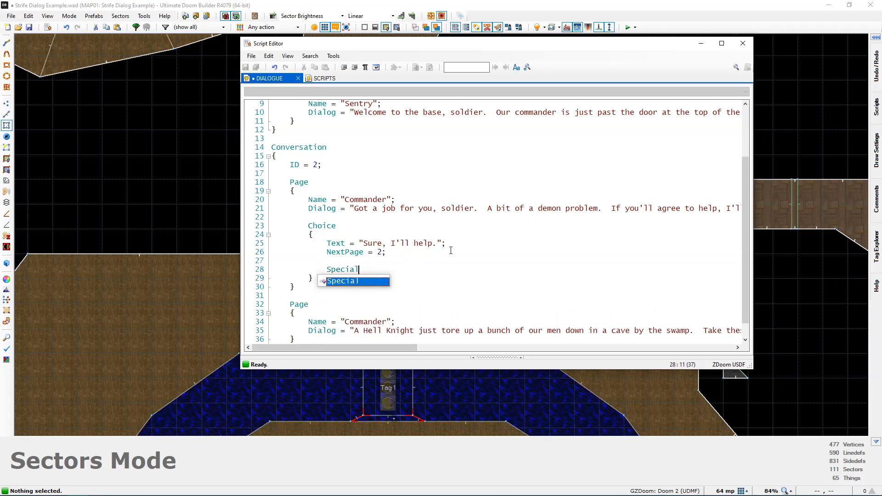
{"action": "type", "text": " ="}
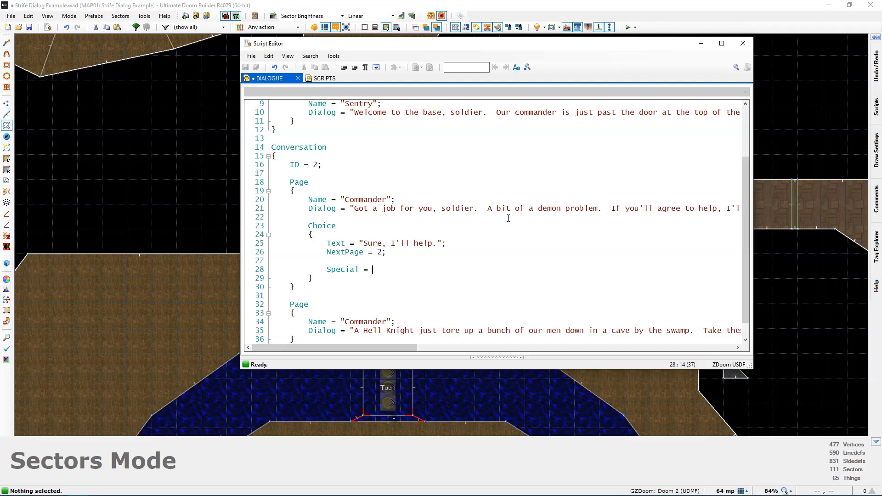
{"action": "left_click", "coordinate": [743, 43]}
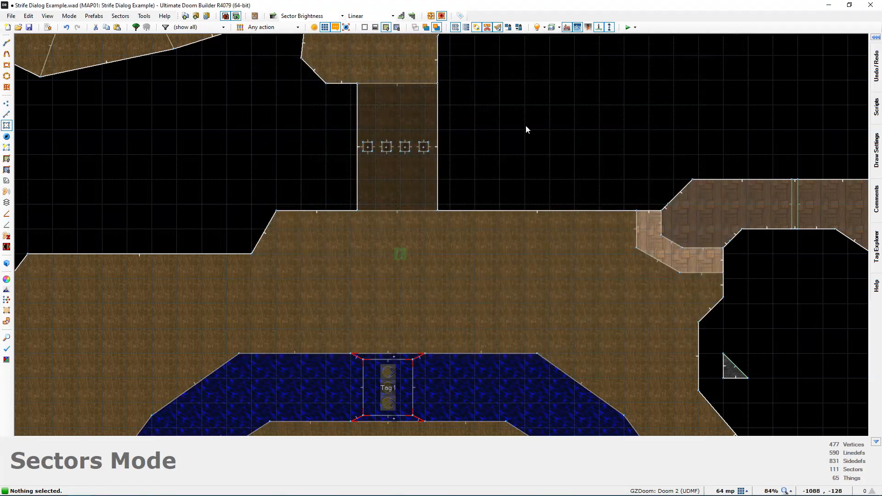
- Look up the Floor Lower to Nearest Floor action by assigning it to the east wall linedef of the gate passage
{"action": "key", "text": "l"}
{"action": "scroll", "coordinate": [405, 194], "scroll_direction": "up", "scroll_amount": 4}
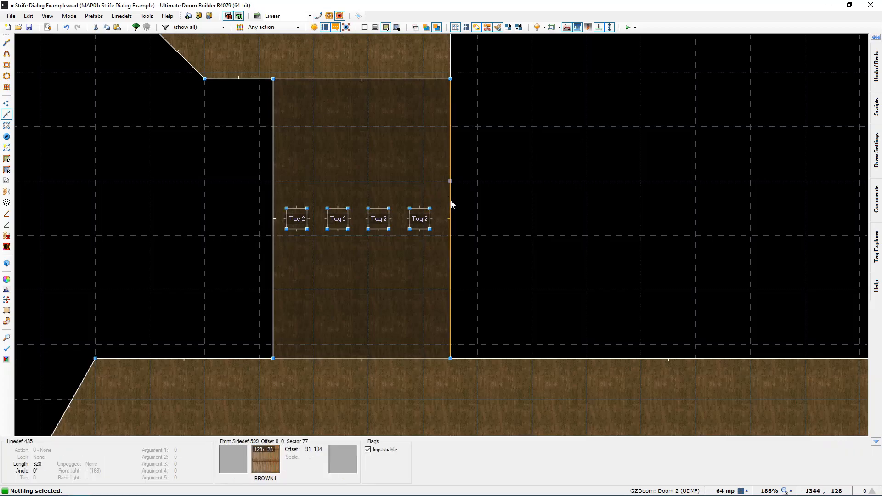
{"action": "right_click", "coordinate": [449, 202]}
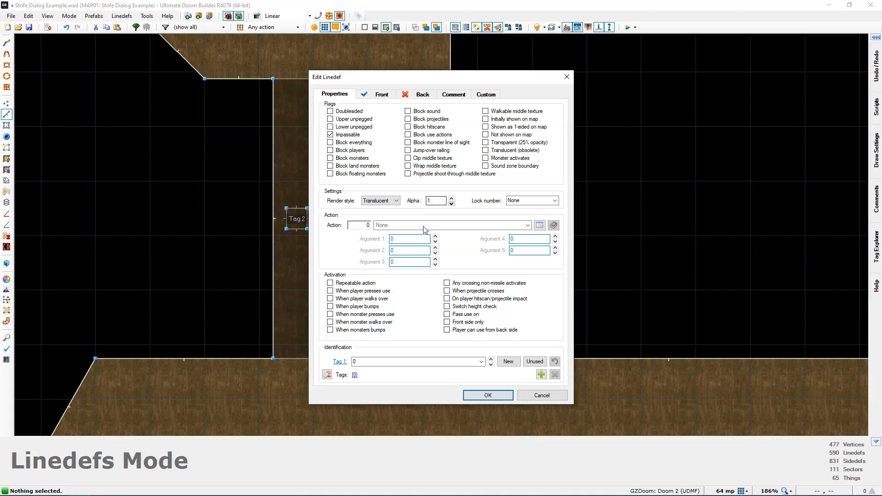
{"action": "left_click", "coordinate": [539, 225]}
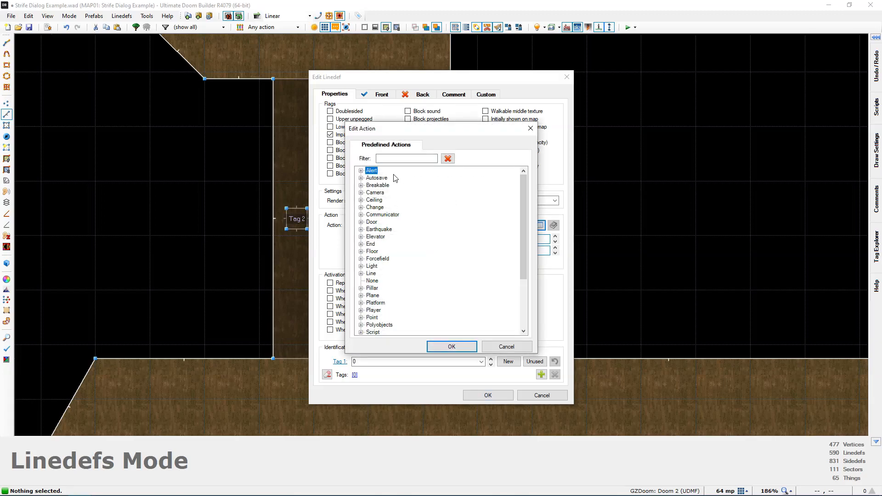
{"action": "scroll", "coordinate": [361, 236], "scroll_direction": "down", "scroll_amount": 1}
{"action": "left_click", "coordinate": [361, 229]}
{"action": "scroll", "coordinate": [381, 248], "scroll_direction": "down", "scroll_amount": 3}
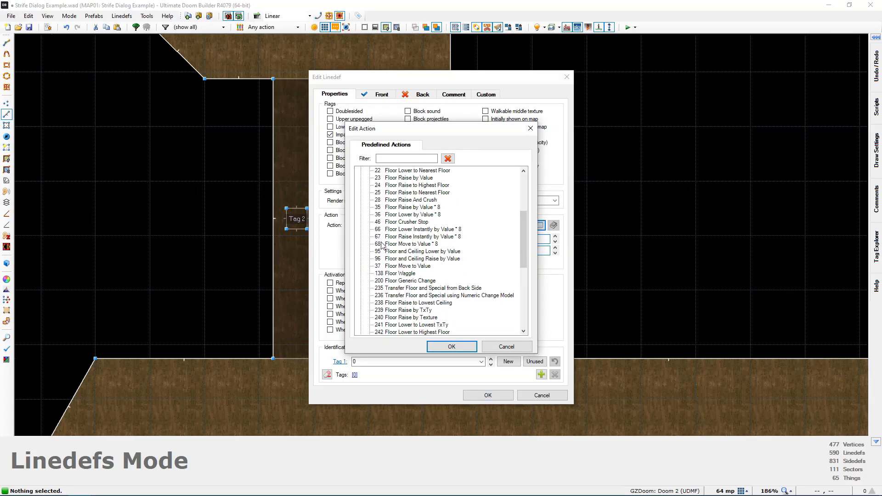
{"action": "scroll", "coordinate": [396, 263], "scroll_direction": "up", "scroll_amount": 3}
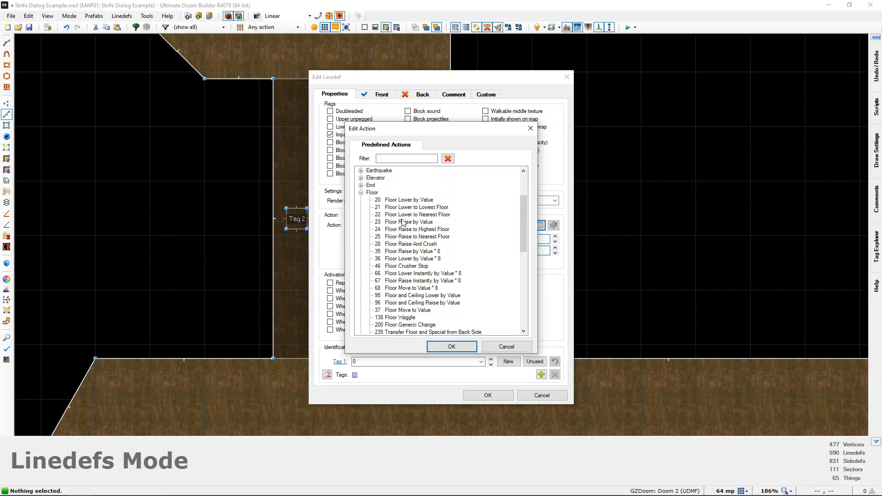
{"action": "left_click", "coordinate": [416, 215]}
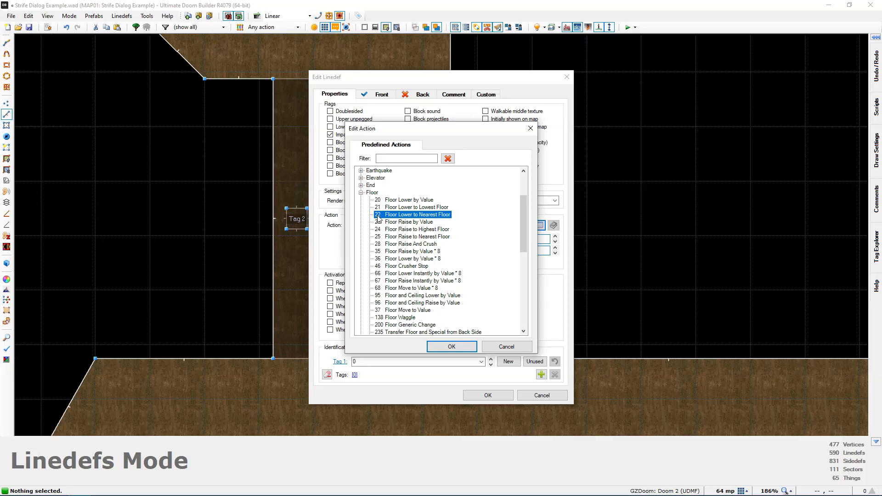
{"action": "left_click", "coordinate": [452, 347]}
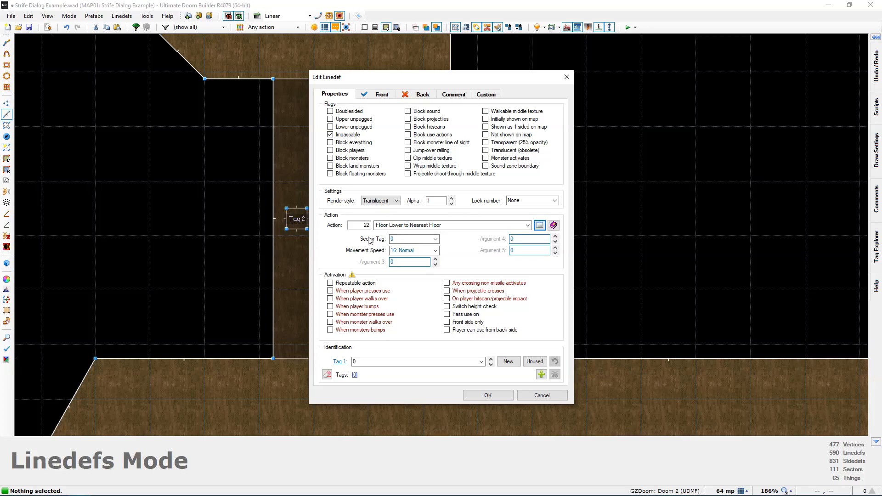
- Enter sector tag 2 to check the action's number and argument order against the gates, and discard the linedef edits
{"action": "left_click_drag", "start_coordinate": [408, 82], "coordinate": [606, 83]}
{"action": "left_click", "coordinate": [591, 238]}
{"action": "type", "text": "2"}
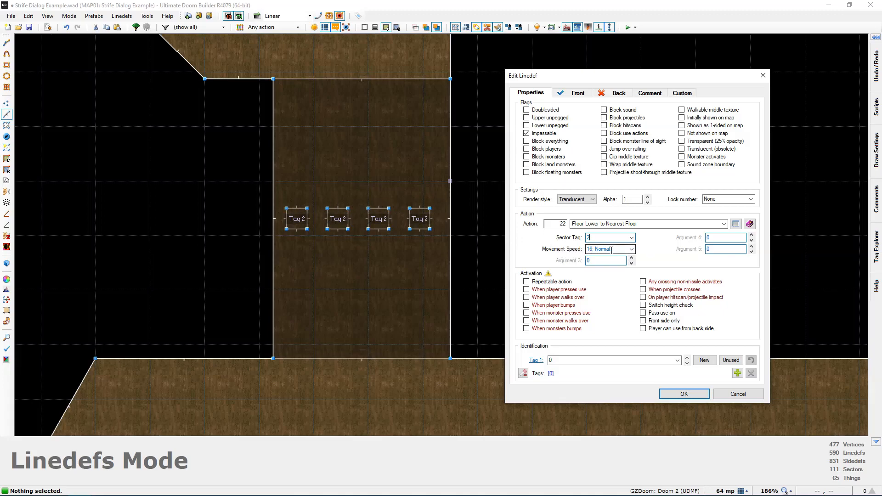
{"action": "type", "text": "2"}
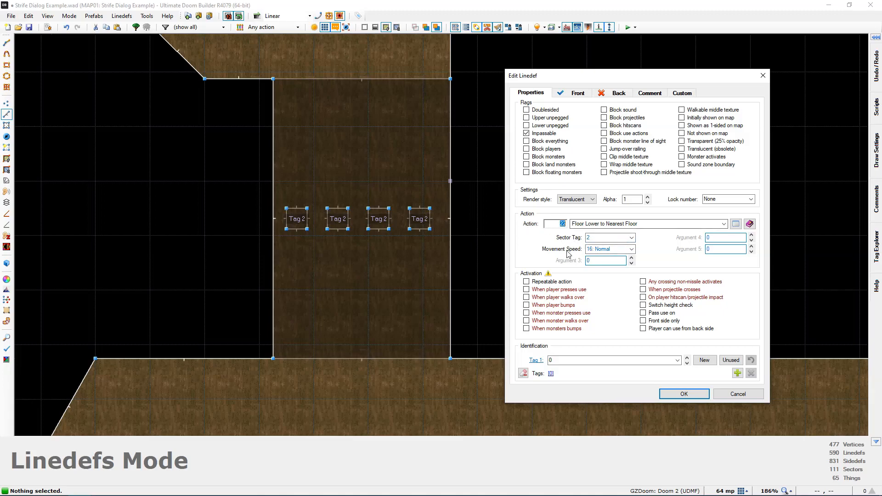
{"action": "double_click", "coordinate": [600, 239]}
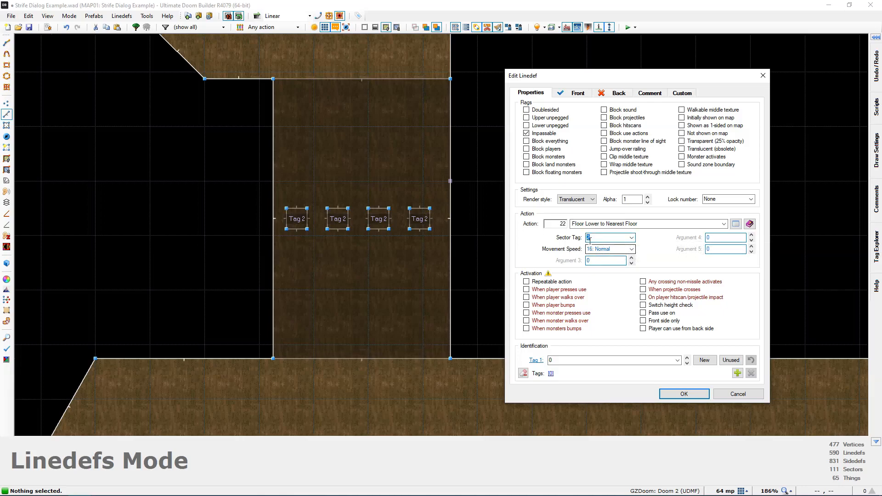
{"action": "left_click", "coordinate": [586, 238]}
{"action": "key", "text": "Tab"}
{"action": "key", "text": "shift+Tab"}
{"action": "key", "text": "shift+Tab"}
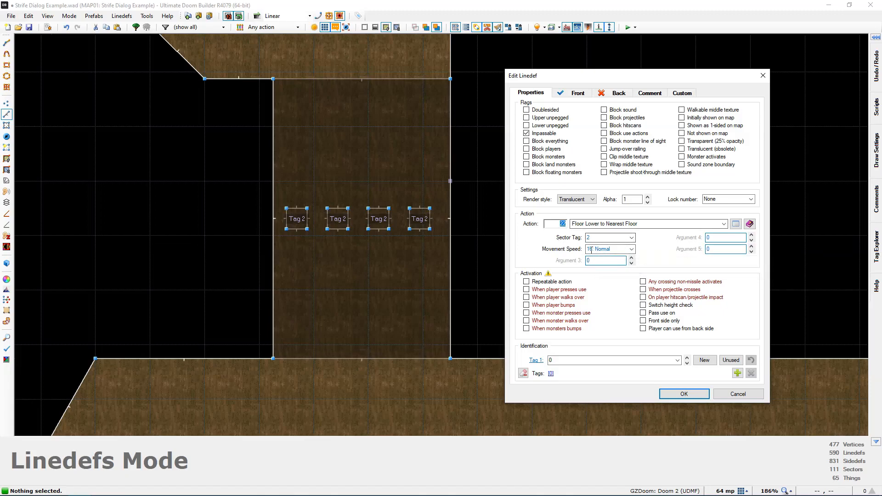
{"action": "left_click", "coordinate": [754, 395]}
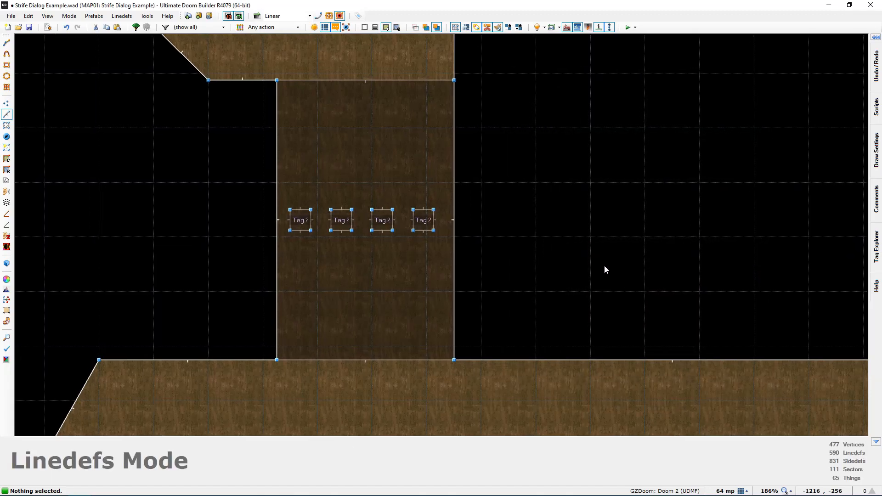
- Complete the Special line in the Commander's Choice block as "Special = 22;" and add "Arg0 = 2;" and "Arg1 = 16;" below it
{"action": "left_click", "coordinate": [48, 27]}
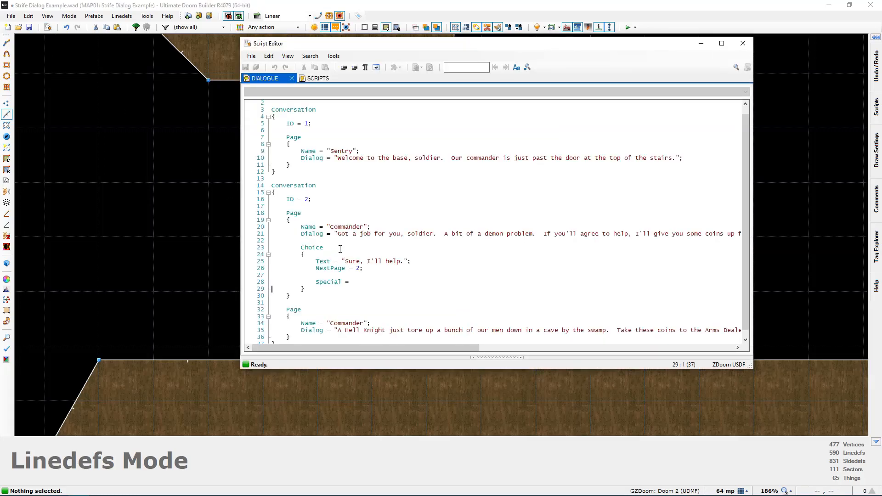
{"action": "scroll", "coordinate": [354, 244], "scroll_direction": "down", "scroll_amount": 4}
{"action": "left_click", "coordinate": [388, 249]}
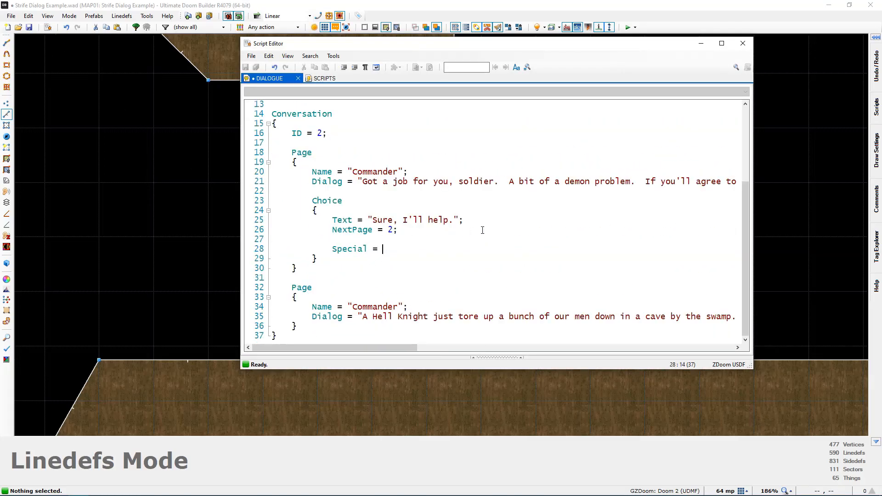
{"action": "type", "text": "22;"}
{"action": "key", "text": "Return"}
{"action": "type", "text": "Arg"}
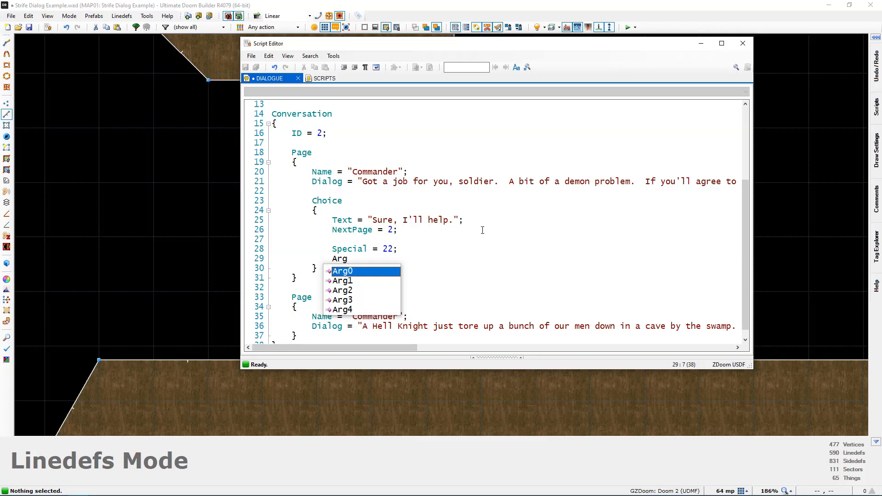
{"action": "type", "text": "0 = 2;"}
{"action": "key", "text": "Return"}
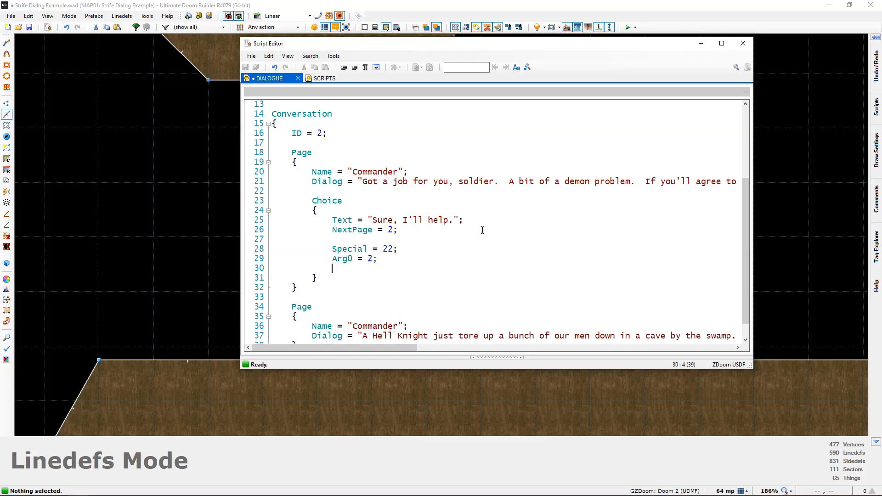
{"action": "type", "text": "Arg"}
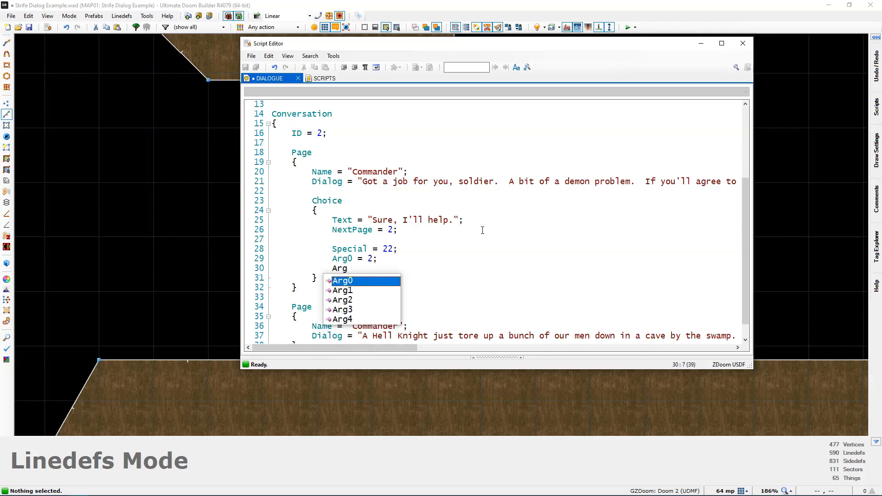
{"action": "type", "text": "1"}
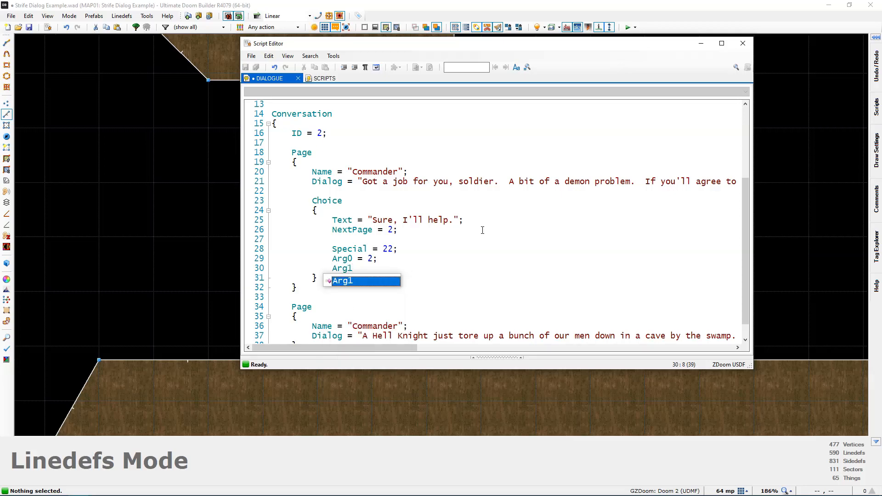
{"action": "type", "text": " = 16;"}
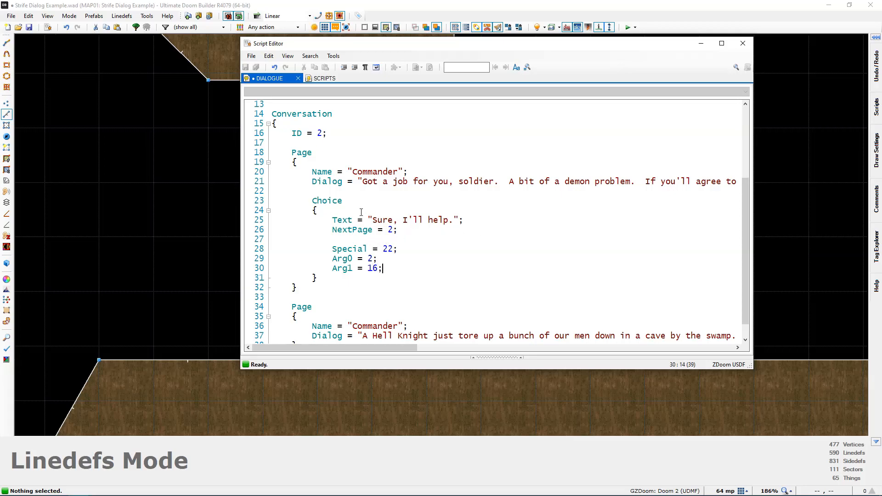
- Review the Text, NextPage, Special, Arg0 and Arg1 lines of the Commander's choice, and close the script editor
{"action": "left_click_drag", "start_coordinate": [334, 220], "coordinate": [455, 220]}
{"action": "left_click", "coordinate": [377, 229]}
{"action": "scroll", "coordinate": [396, 230], "scroll_direction": "down", "scroll_amount": 1}
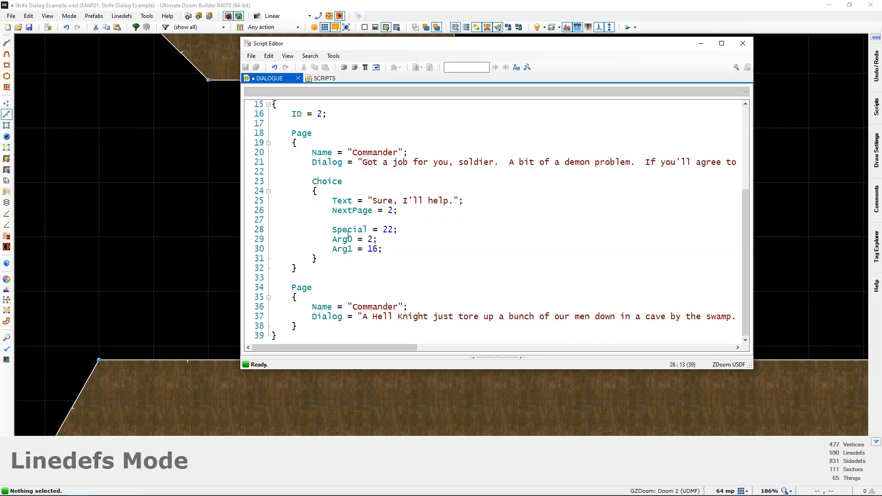
{"action": "left_click_drag", "start_coordinate": [332, 229], "coordinate": [398, 229]}
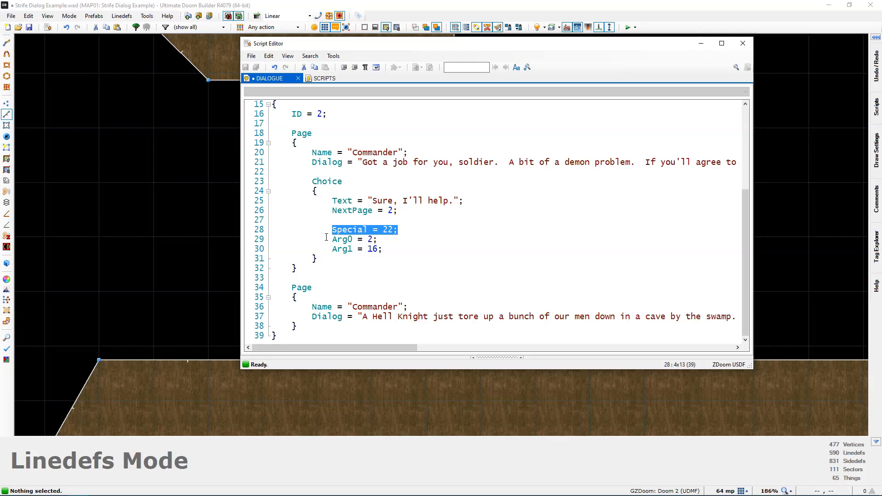
{"action": "left_click_drag", "start_coordinate": [332, 239], "coordinate": [396, 239]}
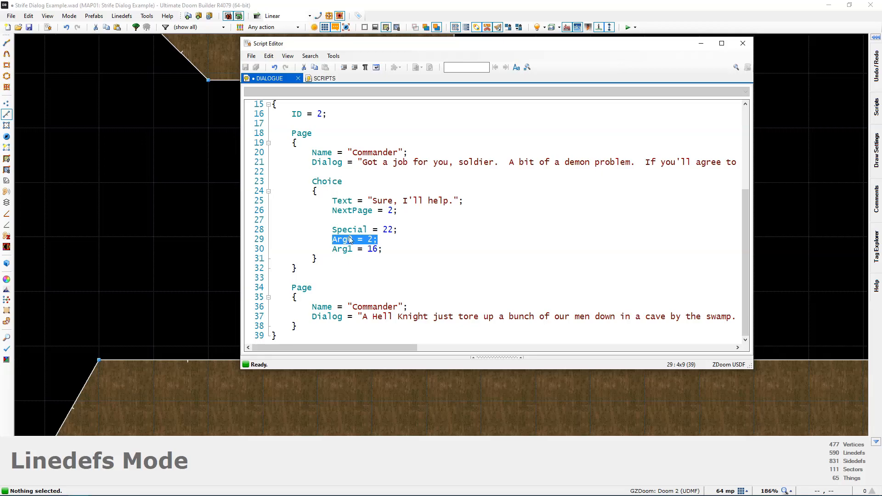
{"action": "left_click_drag", "start_coordinate": [331, 249], "coordinate": [383, 250]}
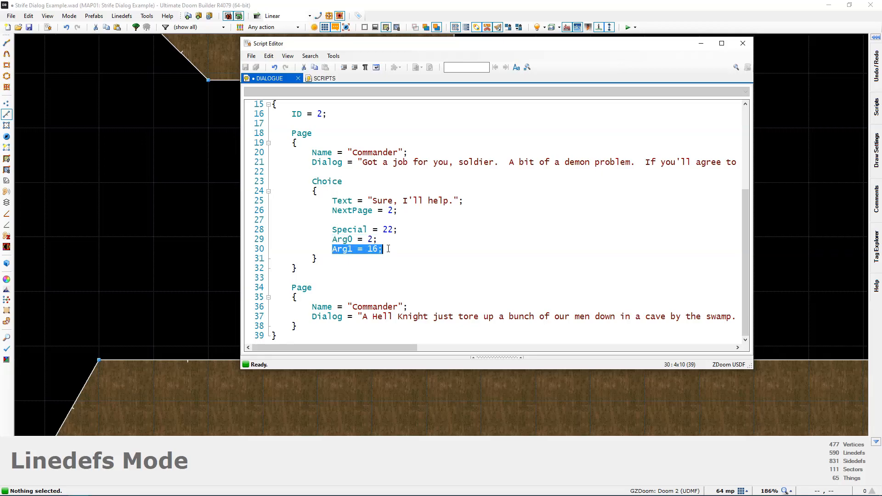
{"action": "left_click", "coordinate": [388, 249]}
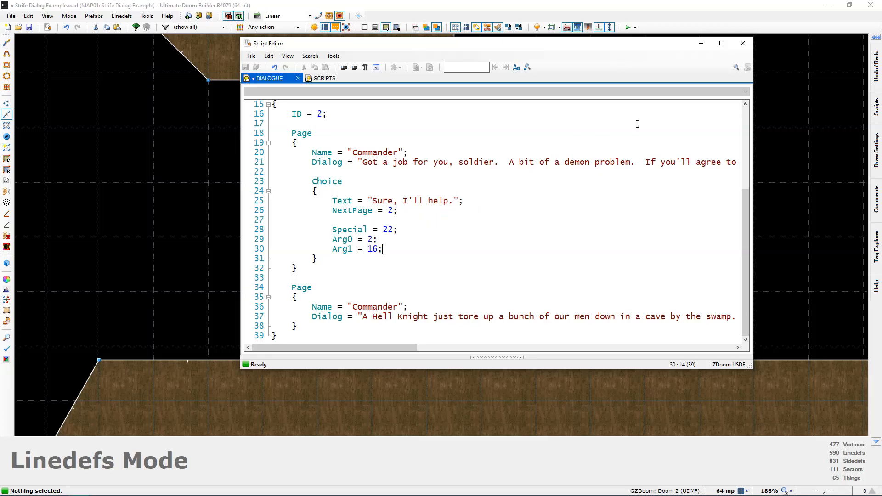
{"action": "left_click", "coordinate": [743, 43]}
- Test the map in-game, accepting the Commander's job with "Sure, I'll help." and ending the conversation
{"action": "key", "text": "F9"}
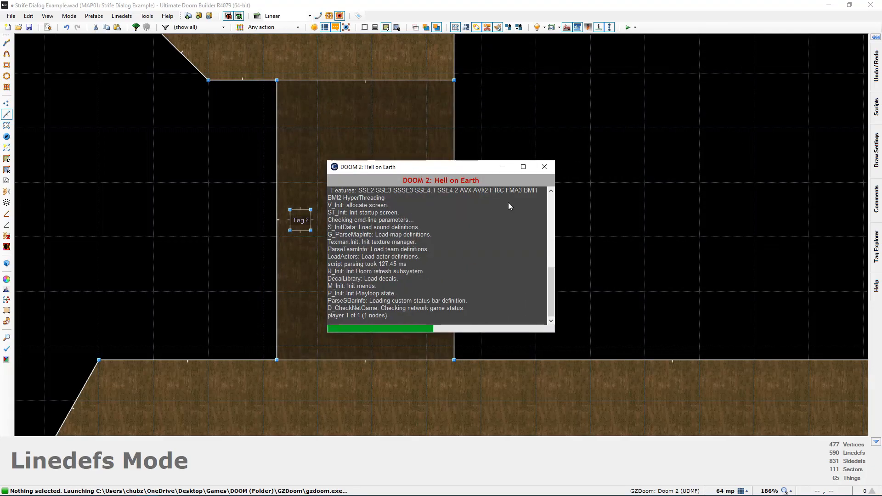
{"action": "key", "text": "w"}
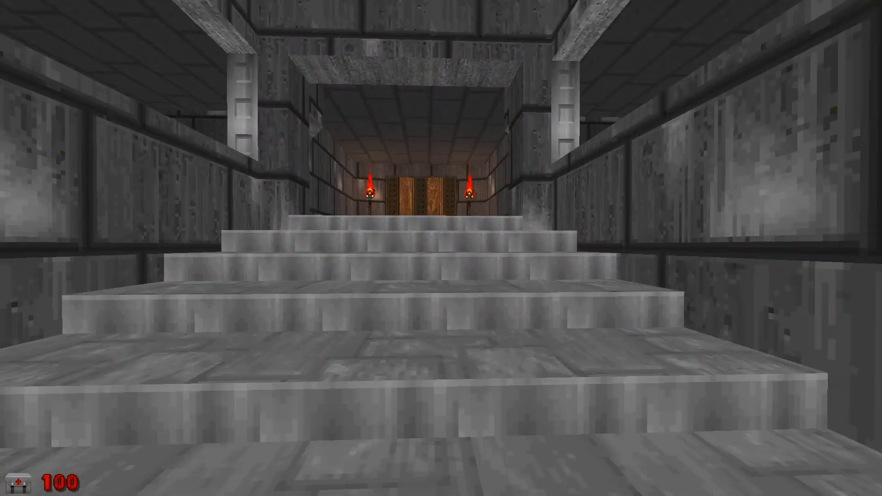
{"action": "key", "text": "space"}
{"action": "key", "text": "w"}
{"action": "key", "text": "space"}
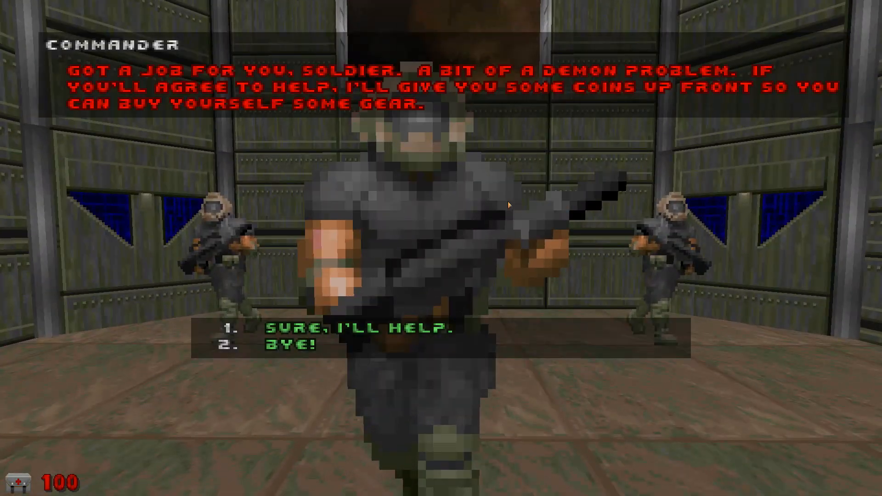
{"action": "left_click", "coordinate": [413, 329]}
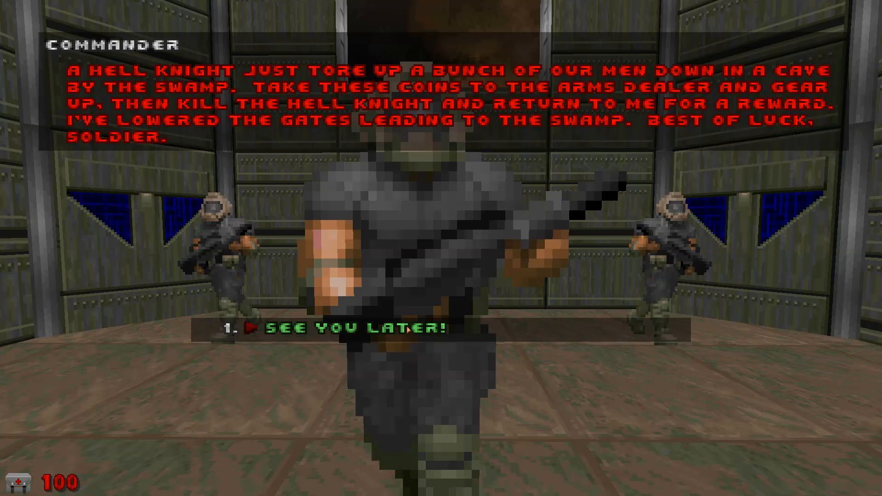
{"action": "left_click", "coordinate": [379, 328]}
- Walk out to the swamp passage to check the gates, and end the test
{"action": "key", "text": "w"}
{"action": "key", "text": "w"}
{"action": "key", "text": "w"}
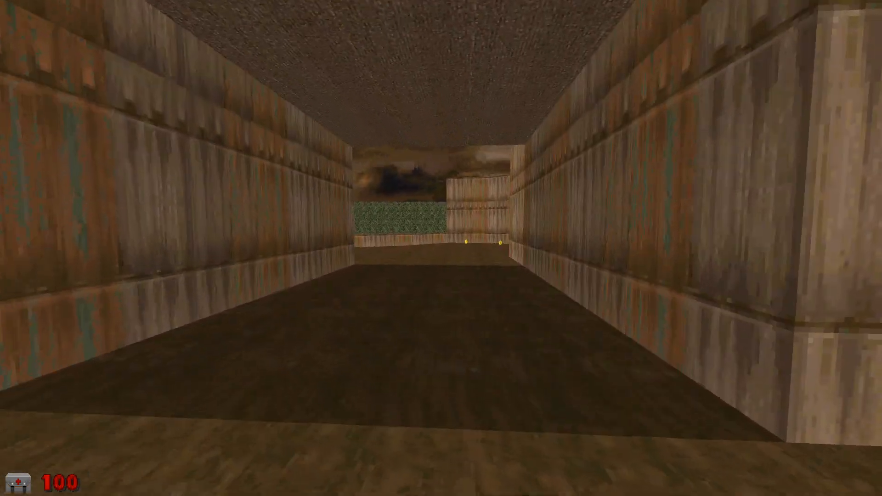
{"action": "key", "text": "w"}
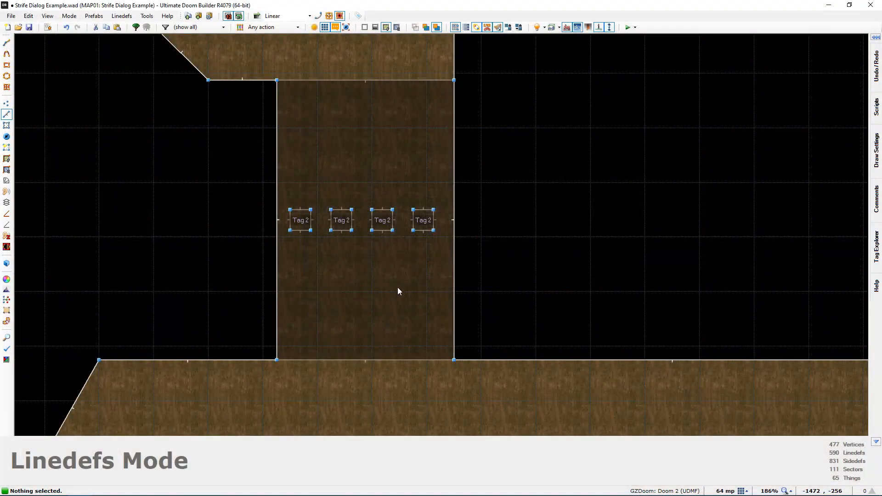
- Save the map and open the DIALOGUE script at the Commander's conversation
{"action": "scroll", "coordinate": [398, 288], "scroll_direction": "down", "scroll_amount": 2}
{"action": "key", "text": "ctrl+s"}
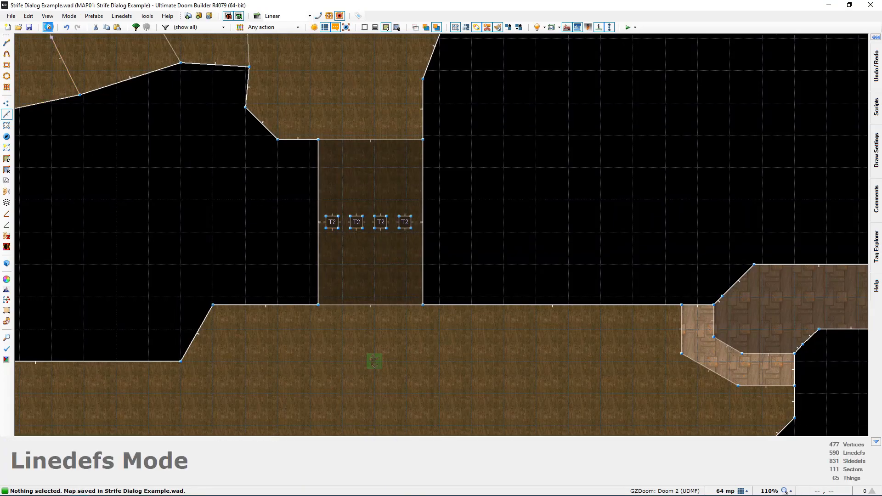
{"action": "left_click", "coordinate": [48, 27]}
{"action": "scroll", "coordinate": [405, 277], "scroll_direction": "down", "scroll_amount": 4}
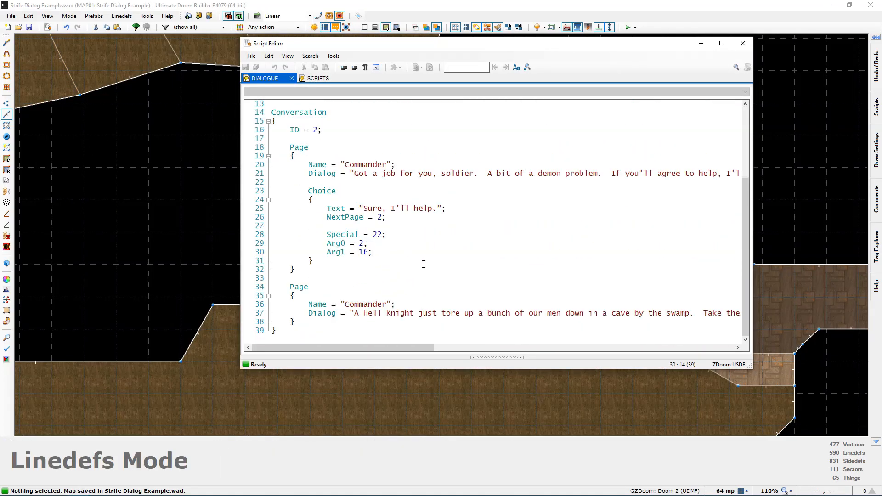
- Add a second, empty Choice block below the "Sure, I'll help." choice on the Commander's first page
{"action": "left_click", "coordinate": [359, 263]}
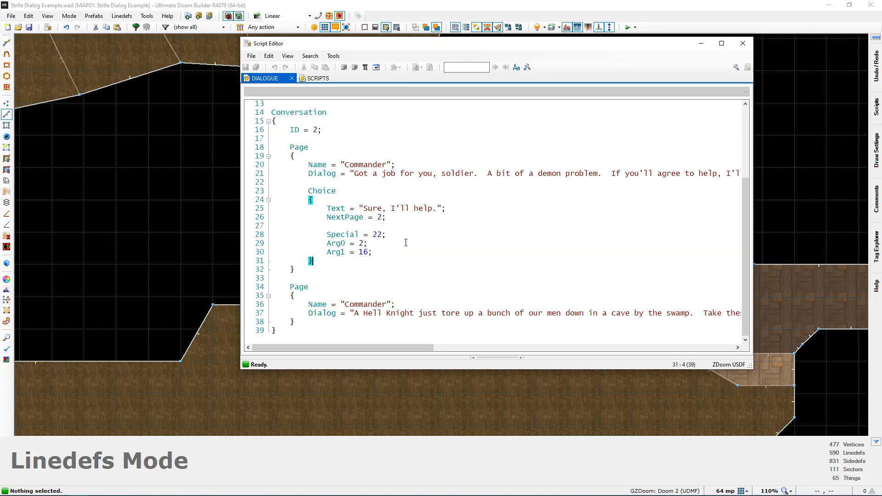
{"action": "key", "text": "Return"}
{"action": "key", "text": "Return"}
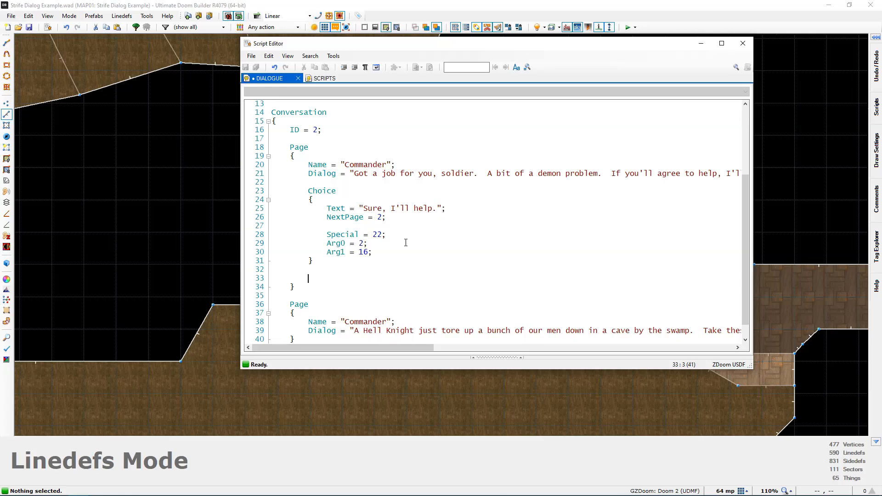
{"action": "scroll", "coordinate": [305, 261], "scroll_direction": "down", "scroll_amount": 1}
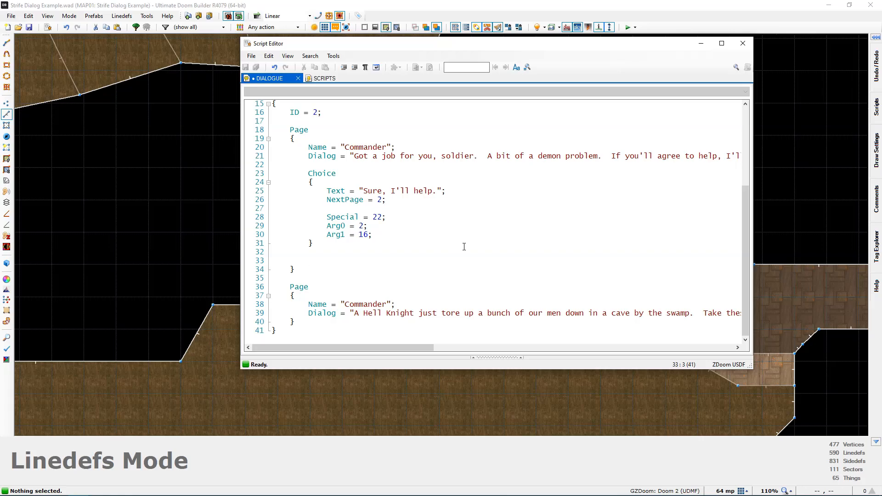
{"action": "left_click_drag", "start_coordinate": [340, 242], "coordinate": [309, 174]}
{"action": "left_click", "coordinate": [317, 177]}
{"action": "left_click_drag", "start_coordinate": [364, 195], "coordinate": [430, 192]}
{"action": "left_click", "coordinate": [313, 243]}
{"action": "left_click", "coordinate": [338, 256]}
{"action": "type", "text": "Choic"}
{"action": "type", "text": "e"}
{"action": "key", "text": "Return"}
{"action": "type", "text": "{"}
{"action": "key", "text": "Return"}
- Fill the new Choice with the line Text = "What kind of demon problem?"; and add an empty line below it
{"action": "type", "text": "Te"}
{"action": "key", "text": "Return"}
{"action": "type", "text": "="}
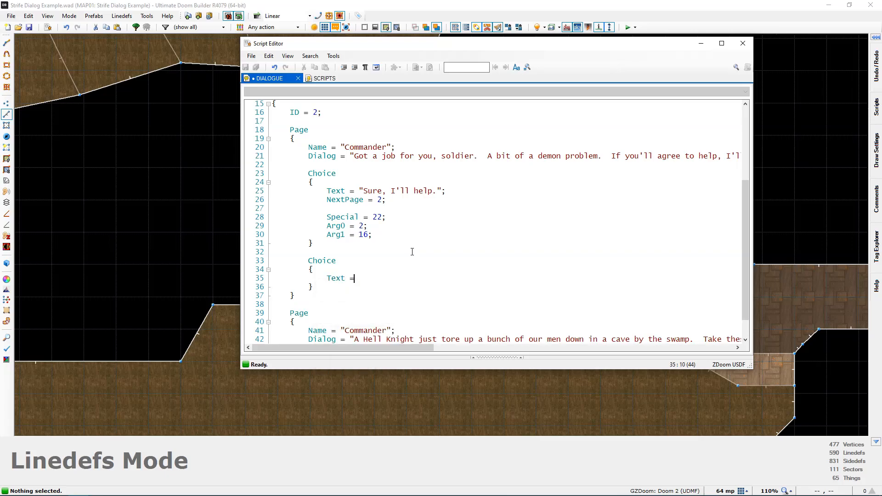
{"action": "type", "text": " \"\"What kind of demon problem?"}
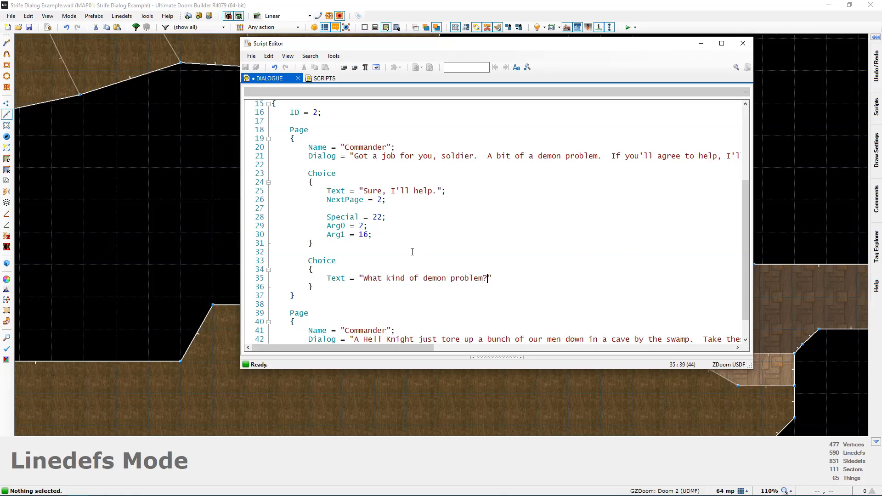
{"action": "type", "text": ";"}
{"action": "scroll", "coordinate": [394, 282], "scroll_direction": "down", "scroll_amount": 1}
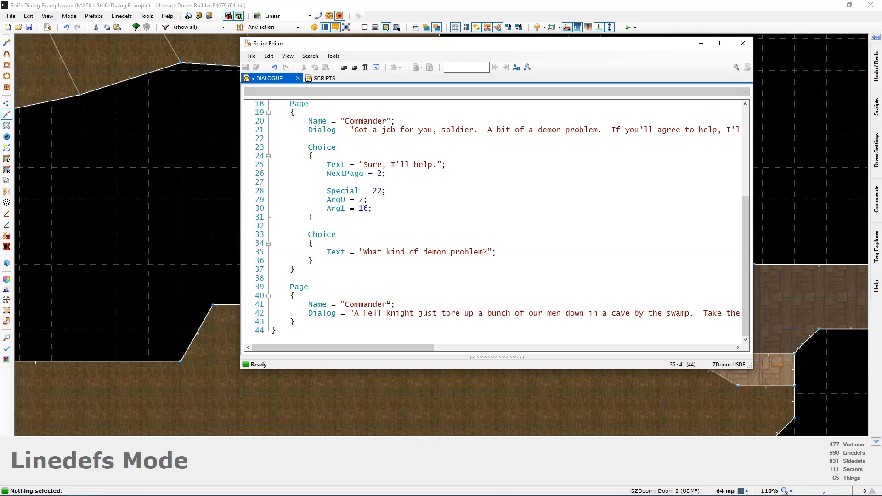
{"action": "key", "text": "Return"}
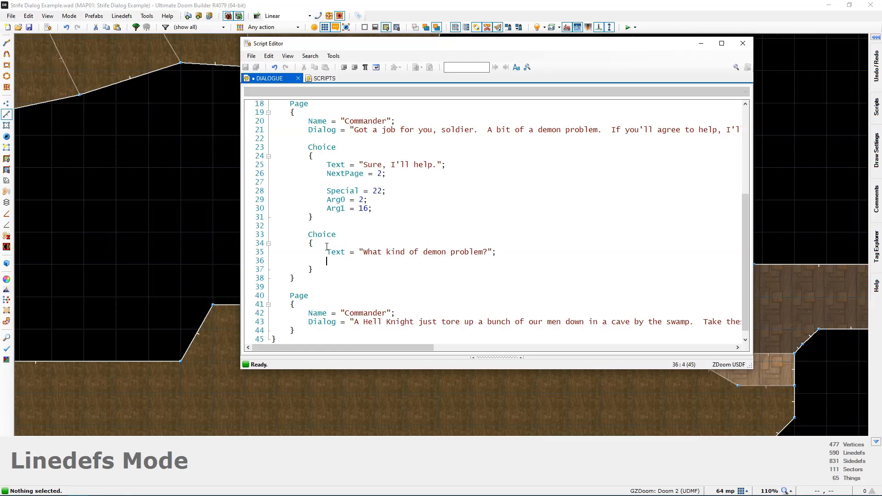
{"action": "left_click_drag", "start_coordinate": [327, 252], "coordinate": [505, 252]}
{"action": "left_click", "coordinate": [354, 263]}
{"action": "scroll", "coordinate": [359, 221], "scroll_direction": "down", "scroll_amount": 1}
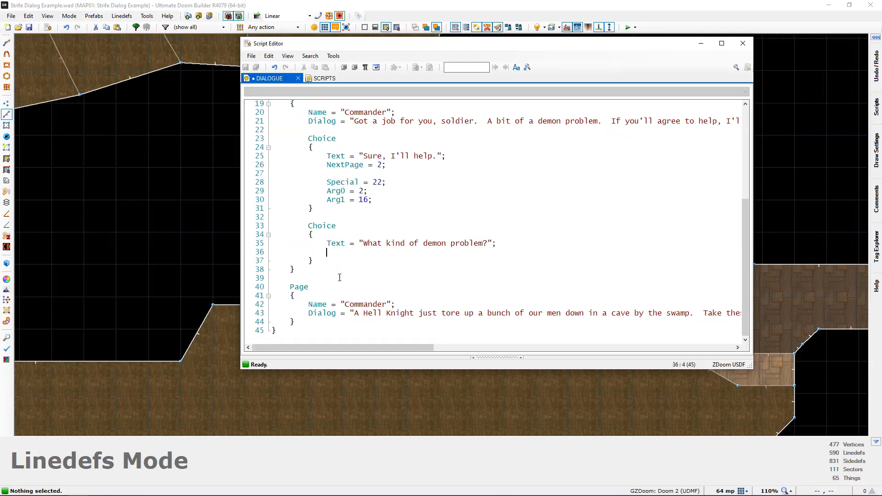
- Add a third Page block with braces below the Hell Knight page, containing the line Name = "Commander";
{"action": "left_click_drag", "start_coordinate": [296, 322], "coordinate": [288, 288]}
{"action": "key", "text": "Right"}
{"action": "key", "text": "Return"}
{"action": "key", "text": "Return"}
{"action": "type", "text": "Page"}
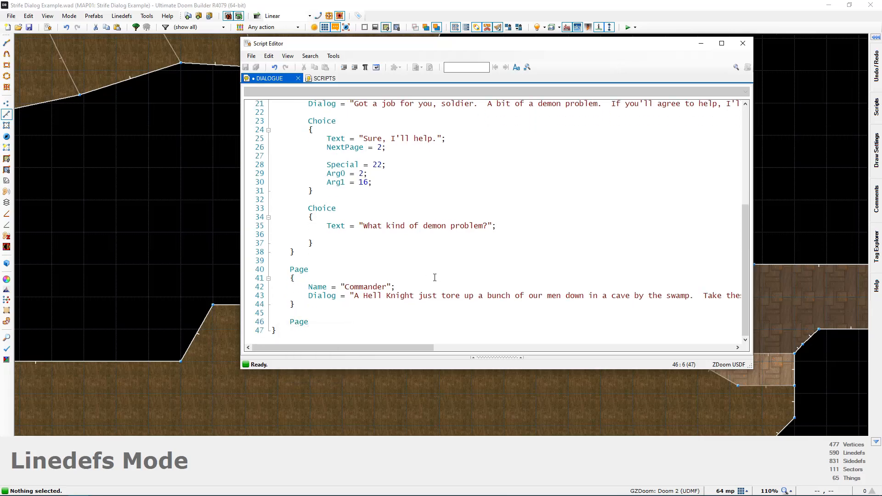
{"action": "key", "text": "Return"}
{"action": "type", "text": "{"}
{"action": "key", "text": "Return"}
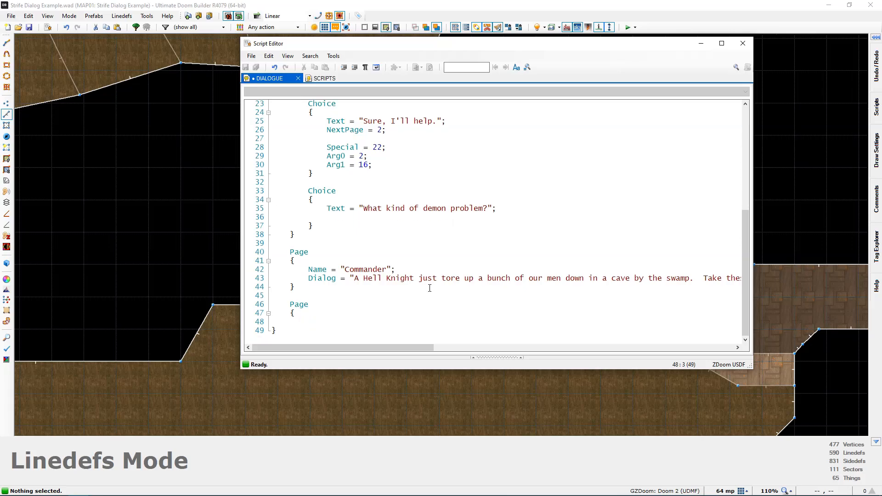
{"action": "type", "text": "}"}
{"action": "key", "text": "Left"}
{"action": "key", "text": "BackSpace"}
{"action": "key", "text": "Return"}
{"action": "type", "text": "Name = \"Commander\";"}
{"action": "key", "text": "Return"}
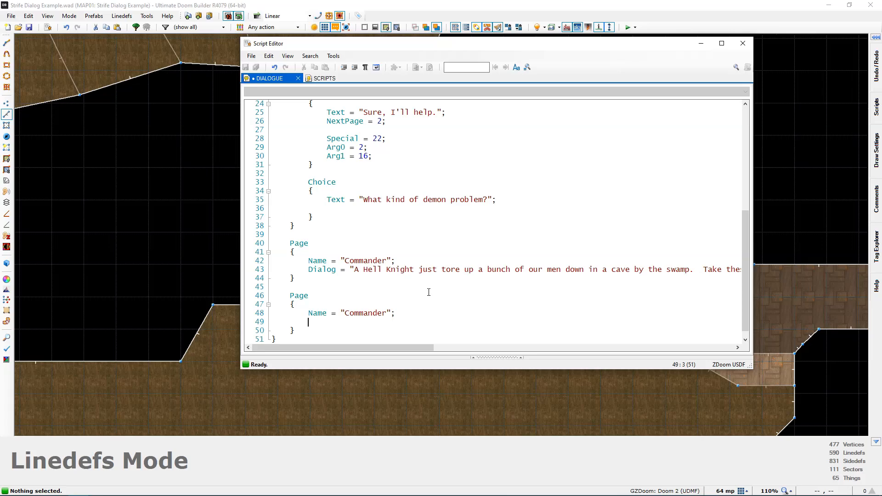
{"action": "type", "text": "Text ="}
{"action": "key", "text": "BackSpace"}
{"action": "key", "text": "BackSpace"}
{"action": "key", "text": "BackSpace"}
{"action": "key", "text": "BackSpace"}
{"action": "key", "text": "BackSpace"}
{"action": "key", "text": "BackSpace"}
{"action": "key", "text": "BackSpace"}
- Add the line Dialog = "I'm not telling you anything until you accept my offer."; to the third page
{"action": "type", "text": "Dialog = \"\"I'm not telling you anything until you "}
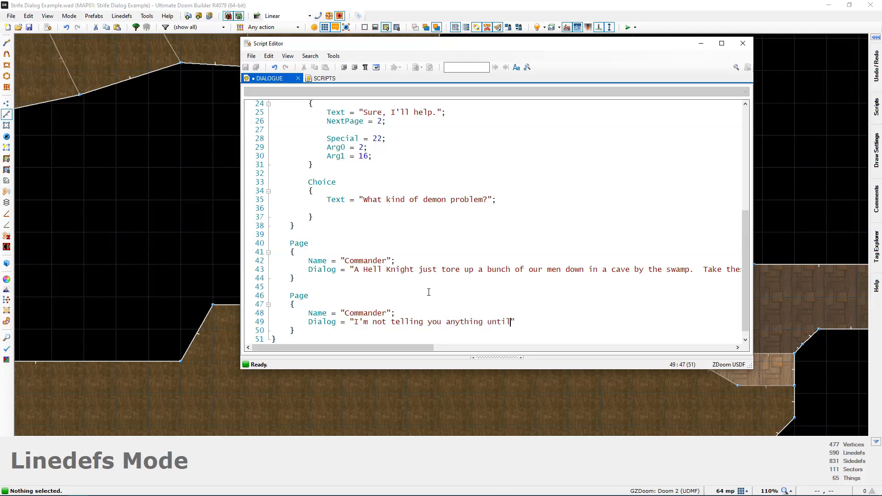
{"action": "type", "text": "accept y"}
{"action": "key", "text": "BackSpace"}
{"action": "type", "text": "my offer.\";"}
{"action": "scroll", "coordinate": [433, 288], "scroll_direction": "down", "scroll_amount": 1}
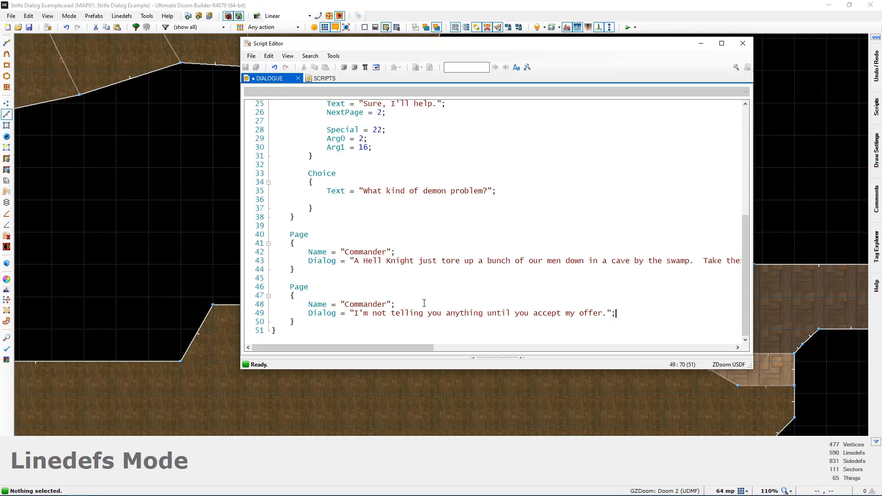
- Add the line NextPage = 3; to the "What kind of demon problem?" choice on the first page
{"action": "scroll", "coordinate": [370, 301], "scroll_direction": "up", "scroll_amount": 4}
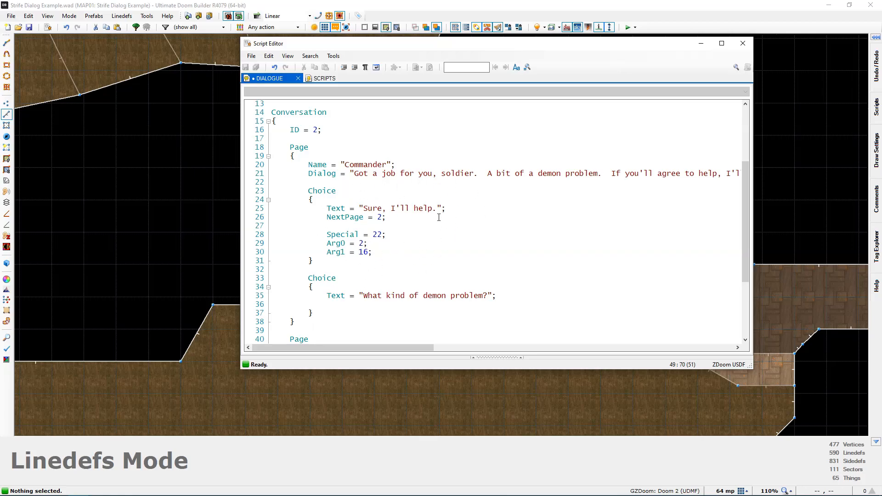
{"action": "scroll", "coordinate": [360, 244], "scroll_direction": "down", "scroll_amount": 3}
{"action": "scroll", "coordinate": [367, 251], "scroll_direction": "up", "scroll_amount": 2}
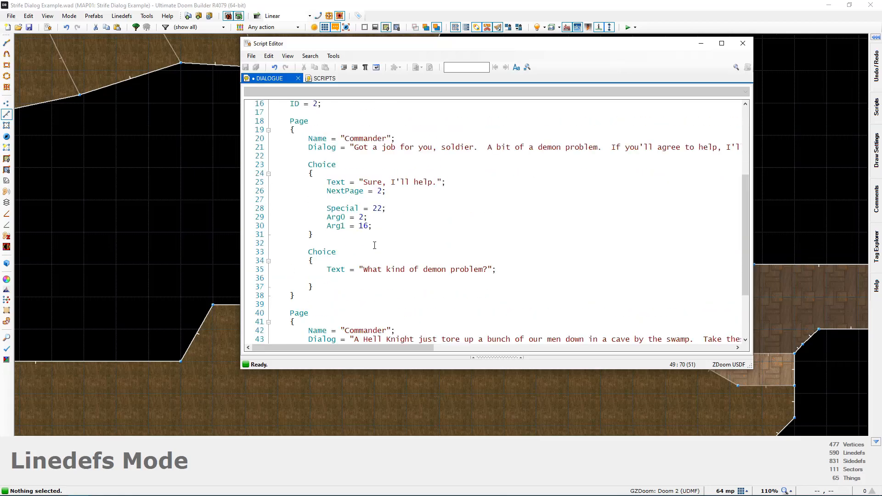
{"action": "scroll", "coordinate": [372, 256], "scroll_direction": "down", "scroll_amount": 1}
{"action": "left_click", "coordinate": [352, 253]}
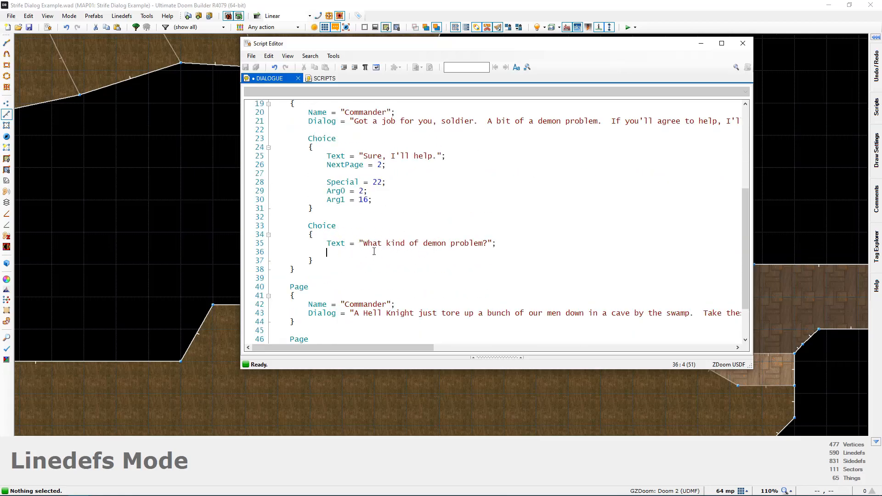
{"action": "scroll", "coordinate": [375, 243], "scroll_direction": "down", "scroll_amount": 2}
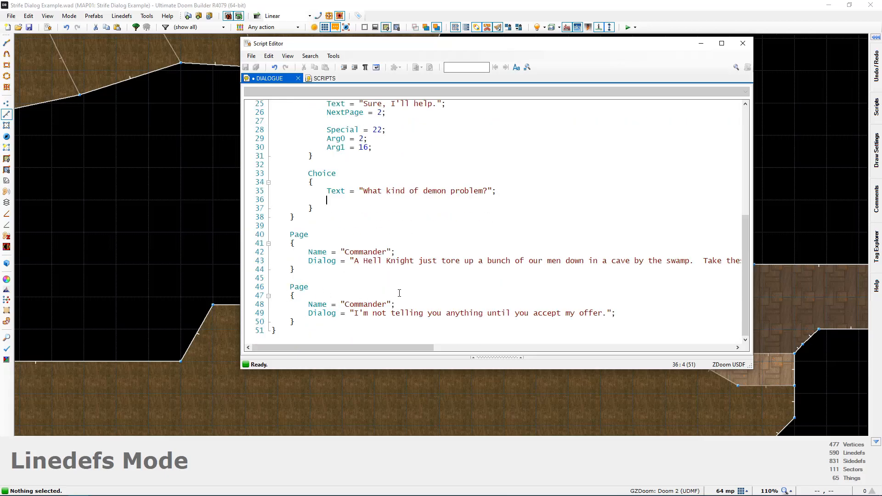
{"action": "scroll", "coordinate": [407, 304], "scroll_direction": "up", "scroll_amount": 1}
{"action": "type", "text": "Next"}
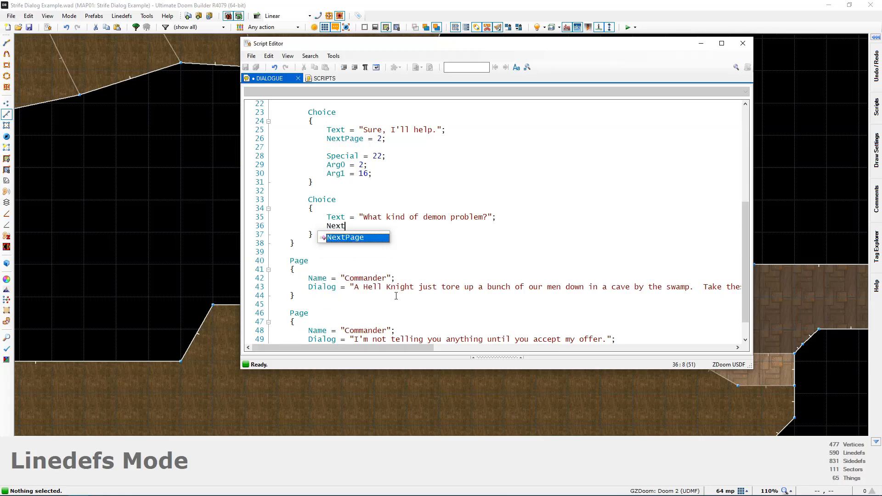
{"action": "type", "text": "Page = 3;"}
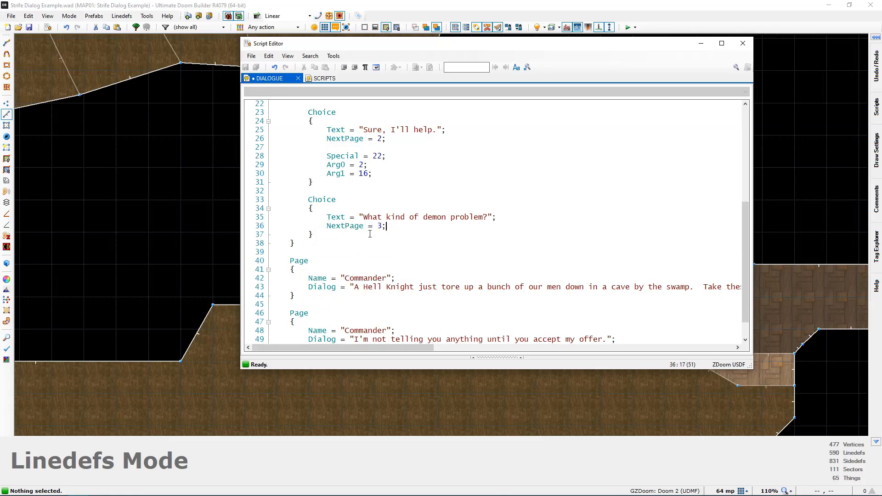
- Add an empty Choice block with braces below the Dialog line of the Commander's third page
{"action": "left_click_drag", "start_coordinate": [371, 234], "coordinate": [291, 199]}
{"action": "left_click", "coordinate": [345, 234]}
{"action": "scroll", "coordinate": [325, 275], "scroll_direction": "down", "scroll_amount": 1}
{"action": "left_click_drag", "start_coordinate": [312, 317], "coordinate": [272, 279]}
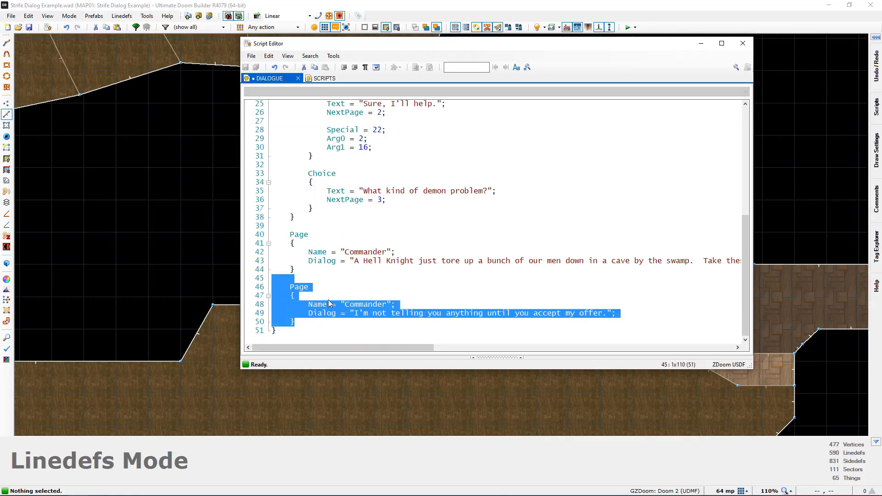
{"action": "left_click", "coordinate": [333, 307]}
{"action": "left_click", "coordinate": [647, 313]}
{"action": "key", "text": "Return"}
{"action": "key", "text": "Return"}
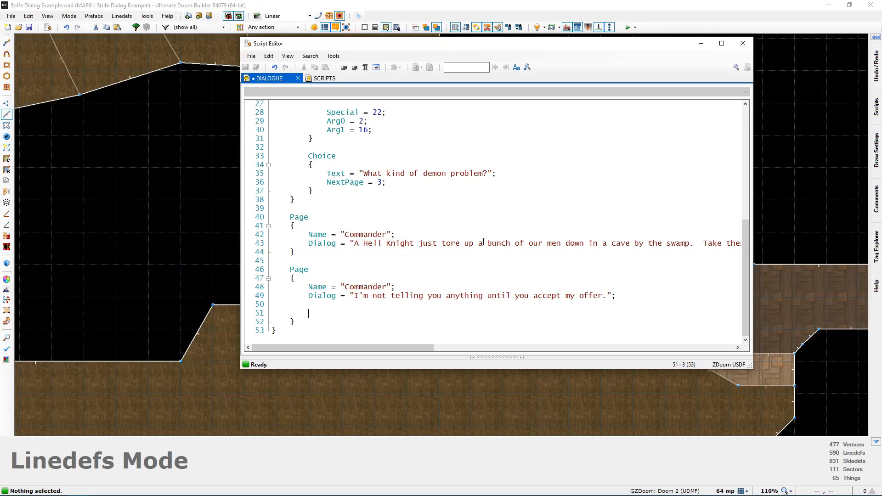
{"action": "type", "text": "Choice"}
{"action": "key", "text": "Return"}
{"action": "key", "text": "Return"}
{"action": "type", "text": "{"}
{"action": "key", "text": "Return"}
{"action": "scroll", "coordinate": [483, 248], "scroll_direction": "down", "scroll_amount": 1}
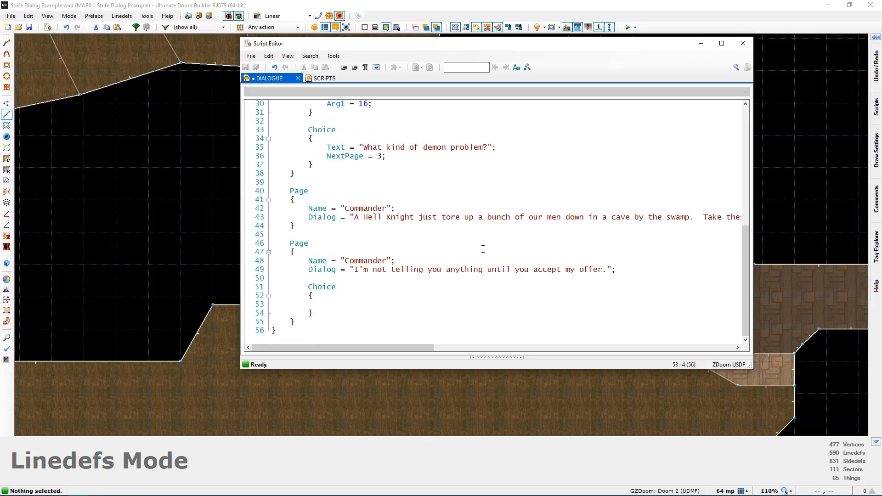
- Add the line Text = "What was the offer again?"; to the third page's Choice block
{"action": "type", "text": "Text = \"\""}
{"action": "type", "text": "W"}
{"action": "type", "text": "hat was the of"}
{"action": "type", "text": "fer again?"}
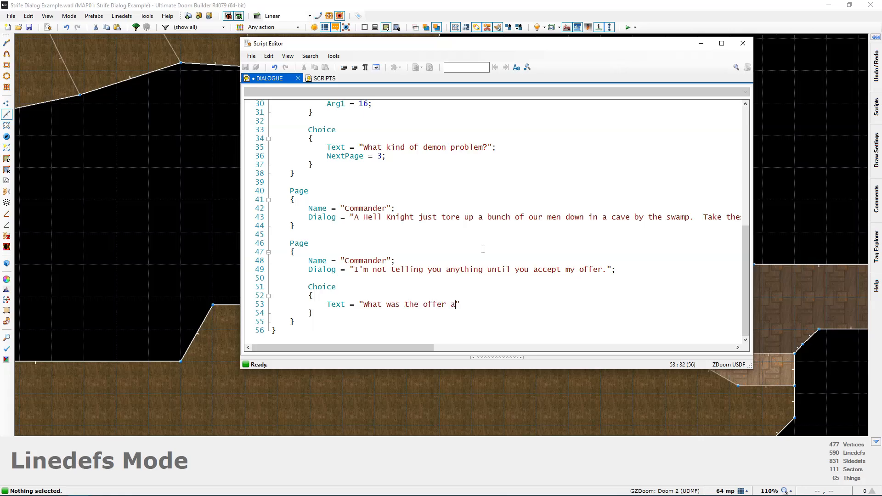
{"action": "key", "text": "Escape"}
{"action": "type", "text": ";"}
{"action": "key", "text": "Return"}
- Check the first page's dialog and add the line NextPage = 1; to the "What was the offer again?" choice
{"action": "scroll", "coordinate": [480, 250], "scroll_direction": "up", "scroll_amount": 6}
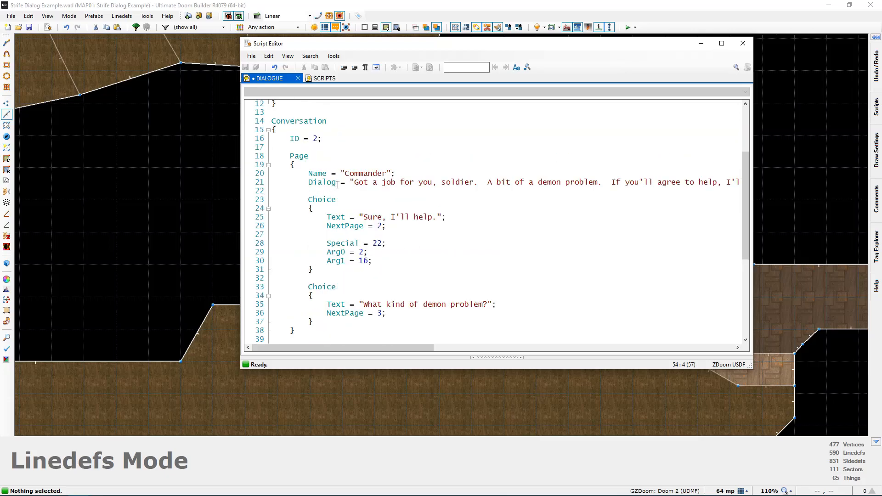
{"action": "left_click_drag", "start_coordinate": [354, 183], "coordinate": [487, 184]}
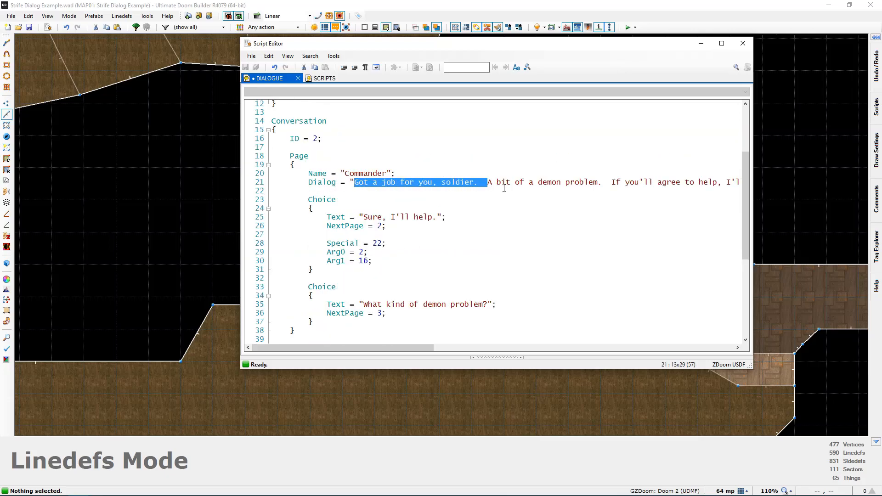
{"action": "scroll", "coordinate": [546, 182], "scroll_direction": "down", "scroll_amount": 6}
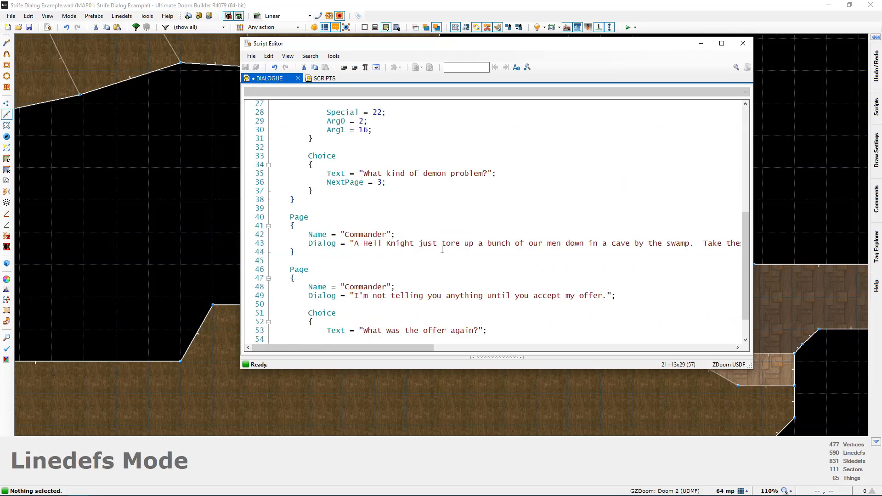
{"action": "left_click", "coordinate": [382, 305]}
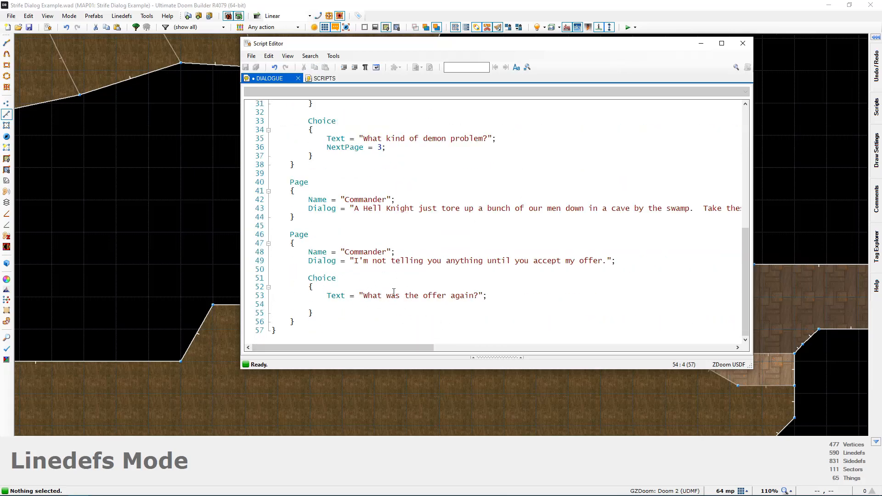
{"action": "type", "text": "N"}
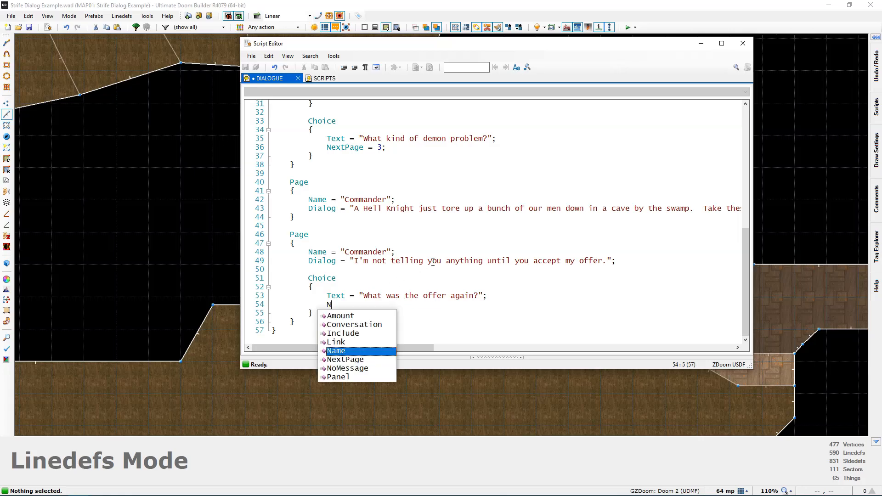
{"action": "type", "text": "extPage = 1;"}
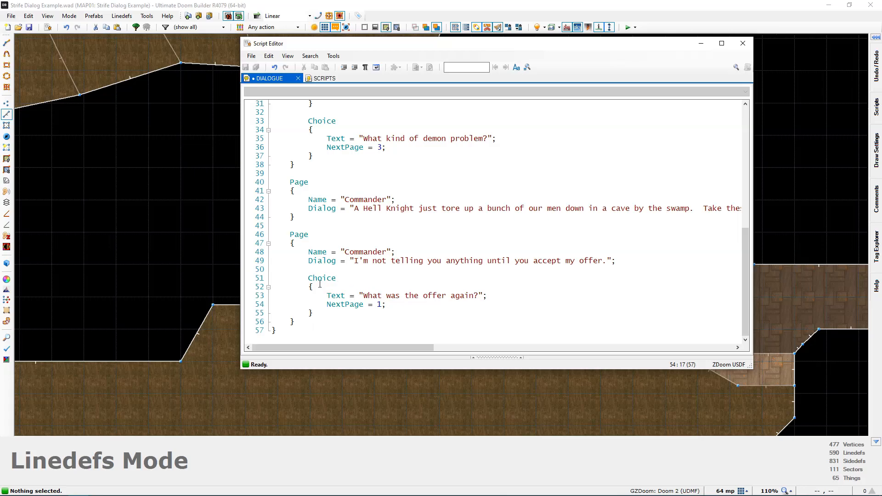
- Review the Commander's first conversation page from its Page line through both of its choices
{"action": "scroll", "coordinate": [331, 281], "scroll_direction": "up", "scroll_amount": 7}
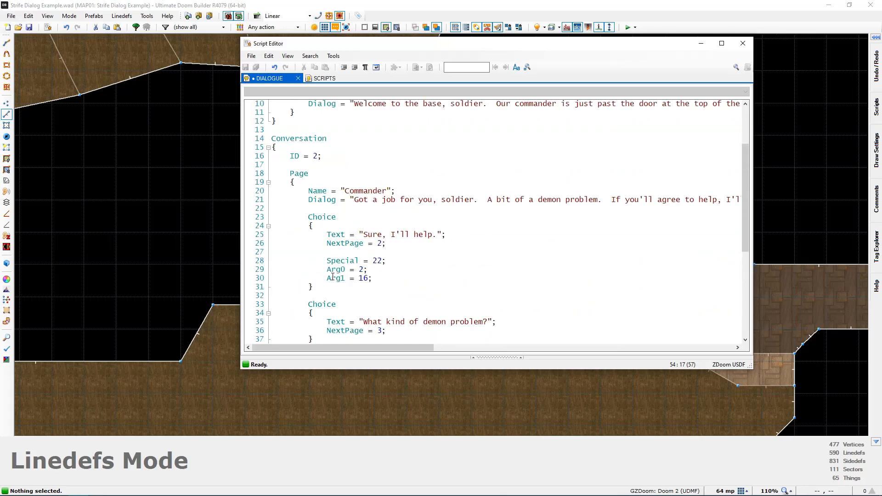
{"action": "scroll", "coordinate": [332, 277], "scroll_direction": "down", "scroll_amount": 7}
{"action": "scroll", "coordinate": [338, 272], "scroll_direction": "up", "scroll_amount": 6}
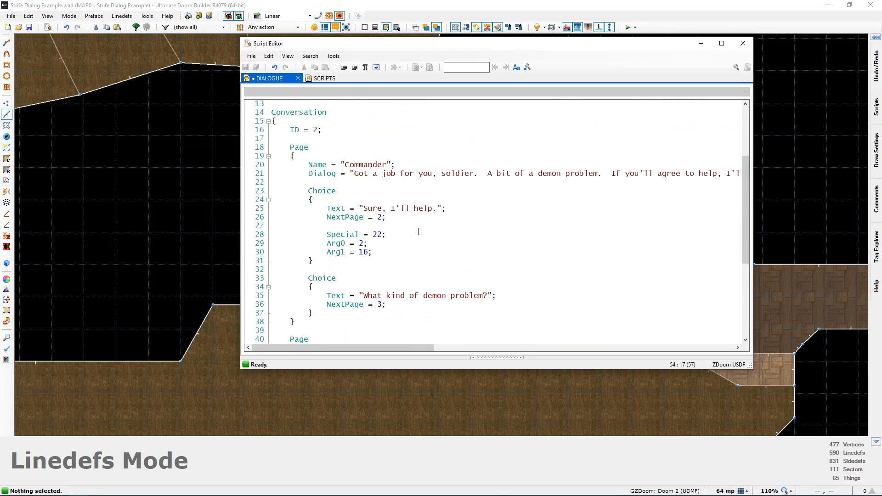
{"action": "scroll", "coordinate": [368, 197], "scroll_direction": "down", "scroll_amount": 1}
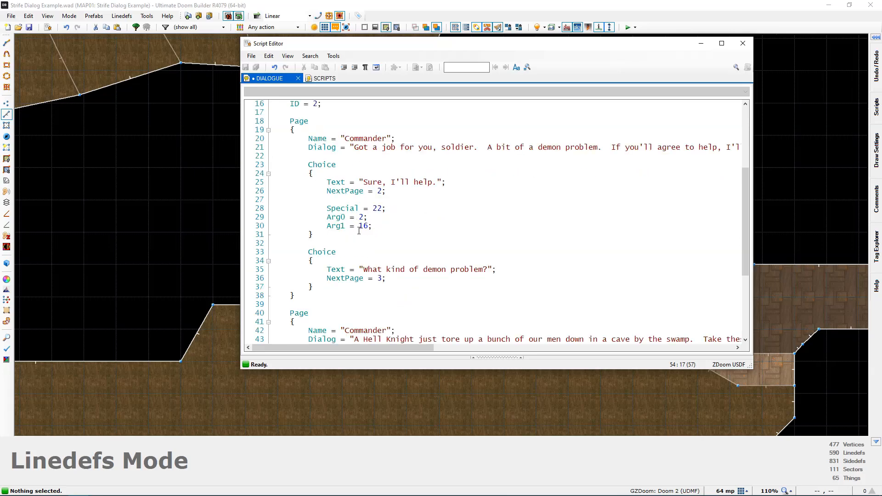
{"action": "left_click_drag", "start_coordinate": [290, 121], "coordinate": [313, 287]}
{"action": "left_click", "coordinate": [313, 286]}
- Check the "Sure, I'll help." choice and its Special and Arg lines against the Commander's second page
{"action": "left_click", "coordinate": [308, 164]}
{"action": "key", "text": "shift+Down"}
{"action": "key", "text": "shift+Down"}
{"action": "key", "text": "shift+Down"}
{"action": "key", "text": "shift+Down"}
{"action": "key", "text": "shift+Down"}
{"action": "key", "text": "shift+Down"}
{"action": "key", "text": "shift+Down"}
{"action": "key", "text": "shift+Down"}
{"action": "key", "text": "shift+Down"}
{"action": "key", "text": "shift+Down"}
{"action": "key", "text": "shift+Down"}
{"action": "key", "text": "shift+Down"}
{"action": "key", "text": "shift+Down"}
{"action": "key", "text": "shift+Down"}
{"action": "key", "text": "Down"}
{"action": "left_click_drag", "start_coordinate": [308, 164], "coordinate": [312, 243]}
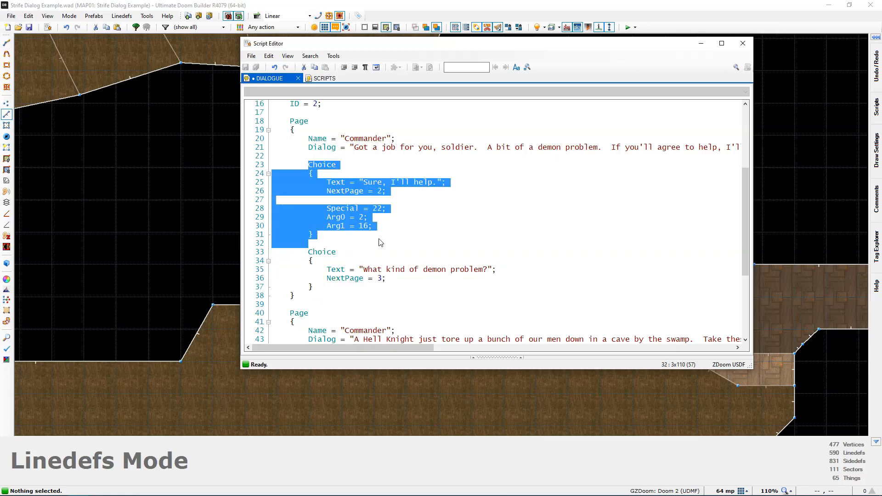
{"action": "left_click", "coordinate": [372, 221]}
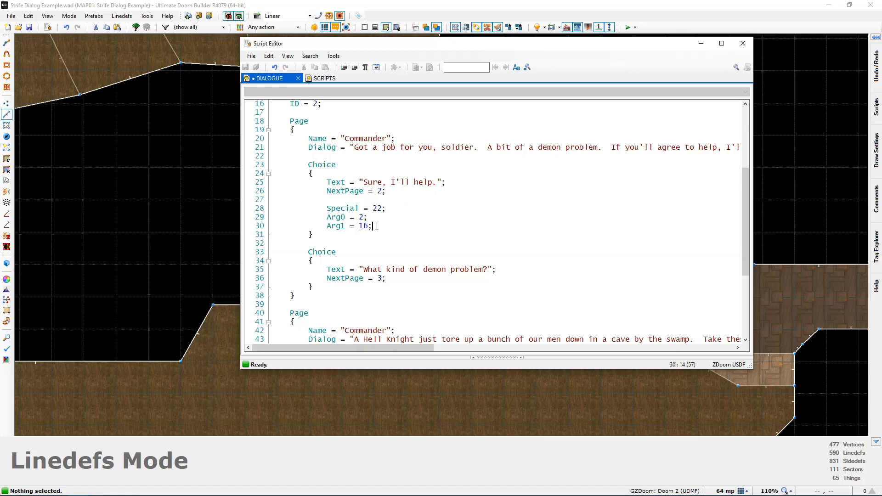
{"action": "left_click_drag", "start_coordinate": [376, 225], "coordinate": [327, 208]}
{"action": "scroll", "coordinate": [342, 226], "scroll_direction": "down", "scroll_amount": 4}
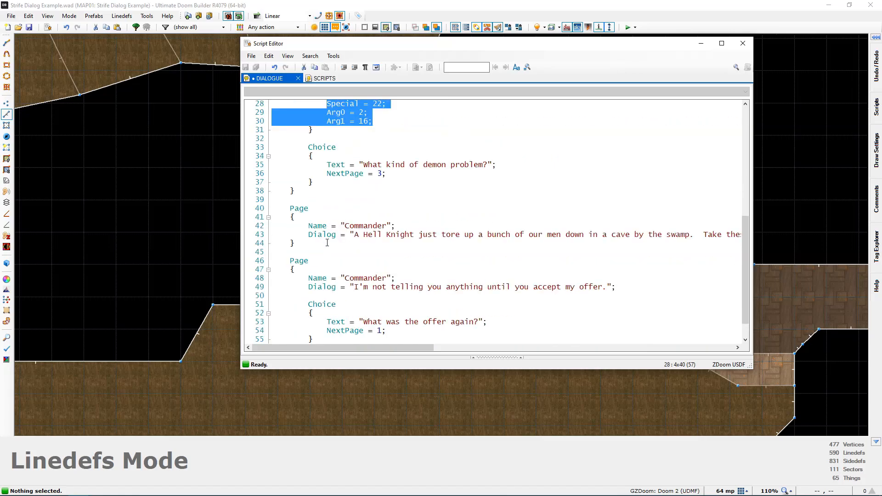
{"action": "left_click_drag", "start_coordinate": [346, 244], "coordinate": [290, 208]}
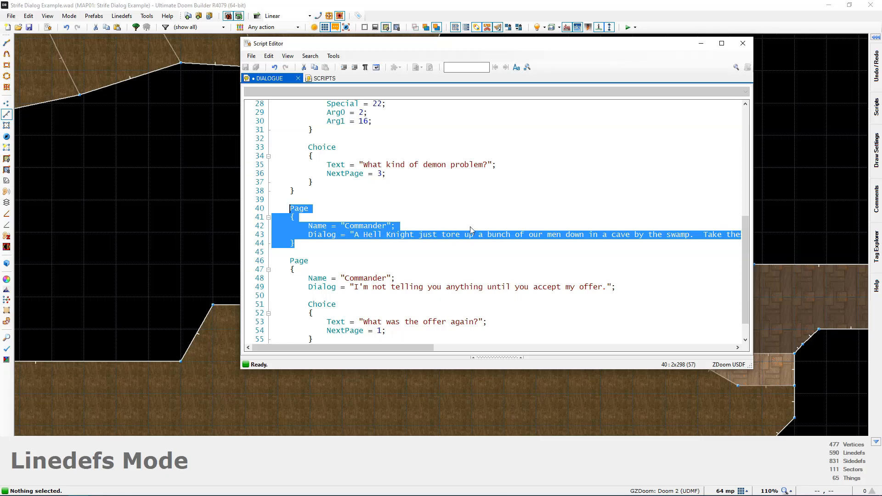
- Check the "What kind of demon problem?" choice against the dialog on the Commander's third page
{"action": "scroll", "coordinate": [413, 234], "scroll_direction": "up", "scroll_amount": 4}
{"action": "scroll", "coordinate": [384, 252], "scroll_direction": "down", "scroll_amount": 1}
{"action": "left_click", "coordinate": [385, 252]}
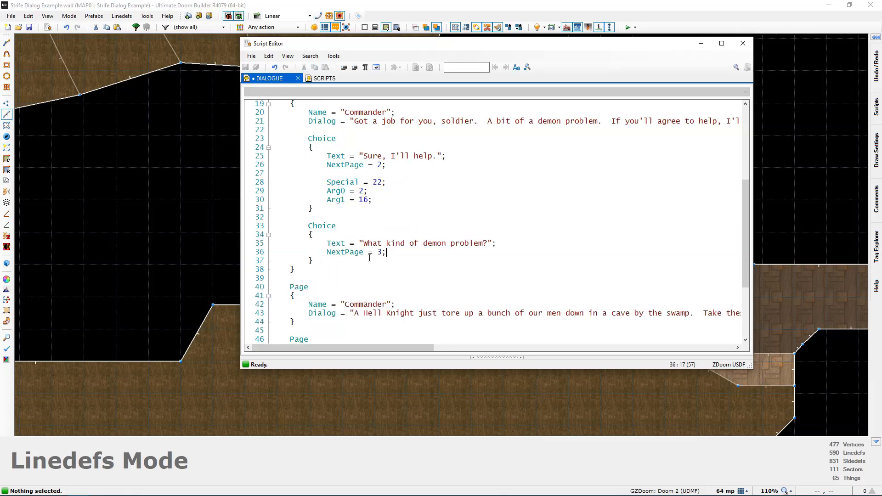
{"action": "left_click_drag", "start_coordinate": [388, 260], "coordinate": [308, 226]}
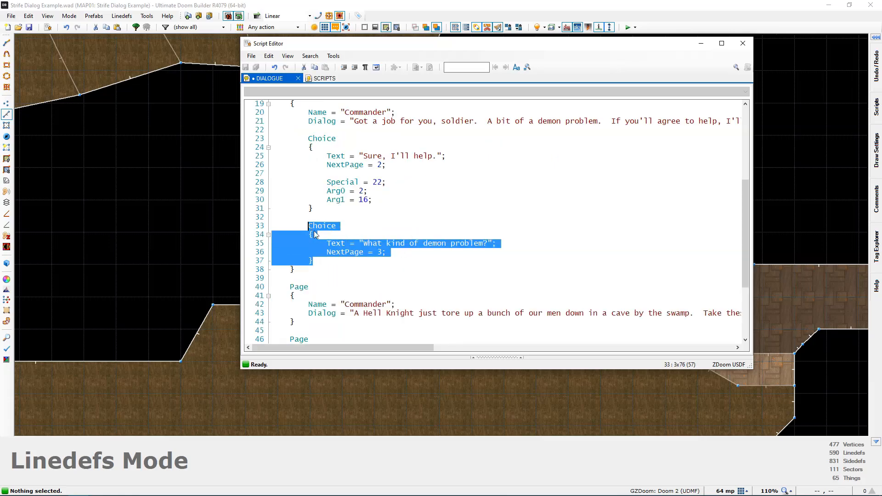
{"action": "left_click", "coordinate": [403, 253]}
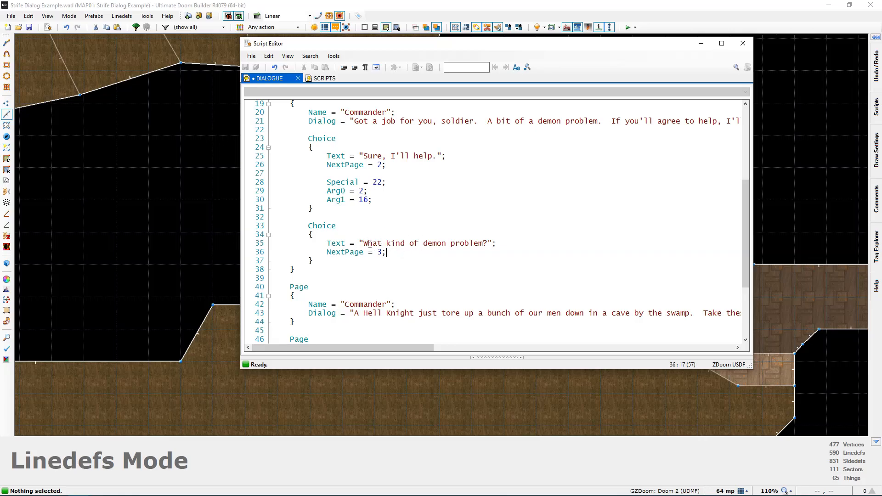
{"action": "scroll", "coordinate": [371, 244], "scroll_direction": "down", "scroll_amount": 4}
{"action": "left_click_drag", "start_coordinate": [307, 252], "coordinate": [617, 261]}
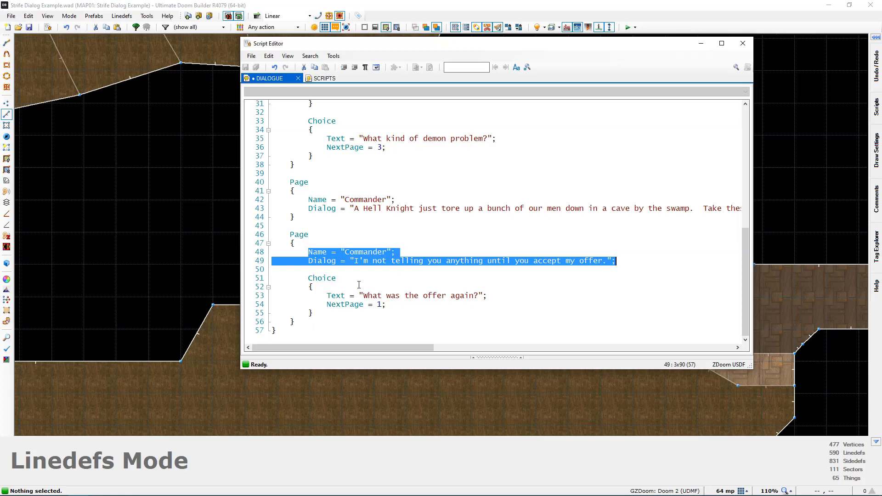
{"action": "left_click", "coordinate": [389, 313]}
- Compare the third page's "What was the offer again?" choice with the first page's dialog it leads back to
{"action": "scroll", "coordinate": [357, 263], "scroll_direction": "up", "scroll_amount": 6}
{"action": "left_click_drag", "start_coordinate": [305, 165], "coordinate": [597, 176]}
{"action": "left_click", "coordinate": [395, 208]}
{"action": "scroll", "coordinate": [419, 262], "scroll_direction": "down", "scroll_amount": 5}
{"action": "scroll", "coordinate": [420, 262], "scroll_direction": "down", "scroll_amount": 1}
{"action": "scroll", "coordinate": [418, 263], "scroll_direction": "up", "scroll_amount": 6}
{"action": "scroll", "coordinate": [417, 263], "scroll_direction": "down", "scroll_amount": 1}
{"action": "scroll", "coordinate": [417, 263], "scroll_direction": "down", "scroll_amount": 5}
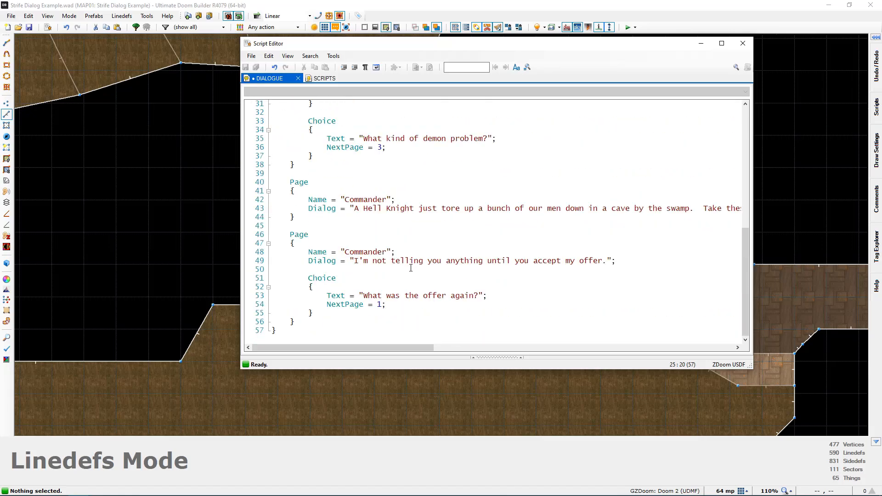
- Close the script editor, test the map in GZDoom and start talking to the Commander inside the base
{"action": "left_click", "coordinate": [742, 43]}
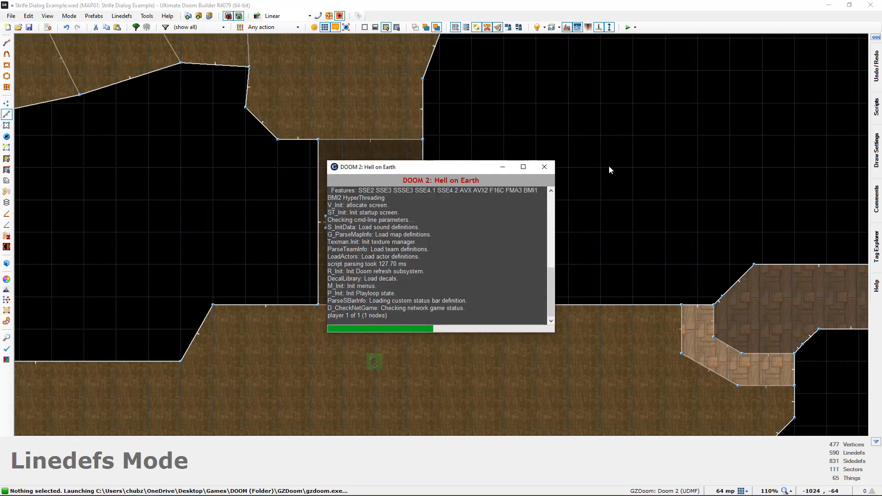
{"action": "key", "text": "w"}
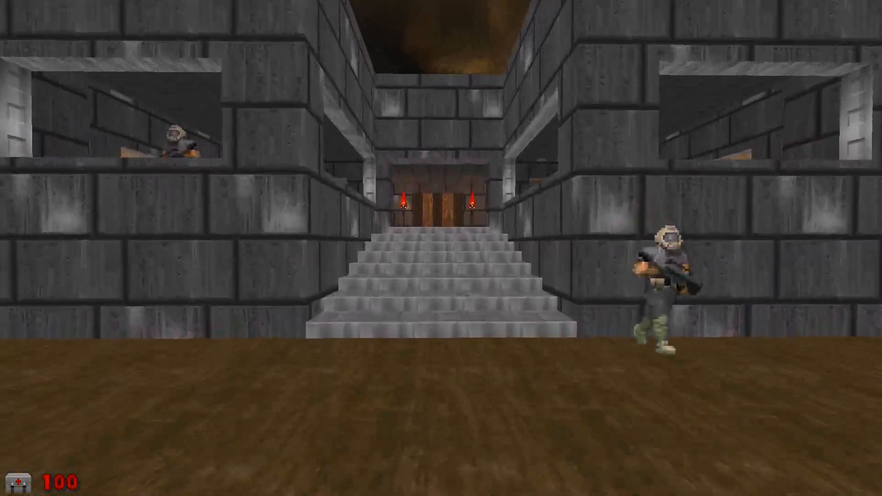
{"action": "key", "text": "w"}
{"action": "key", "text": "e"}
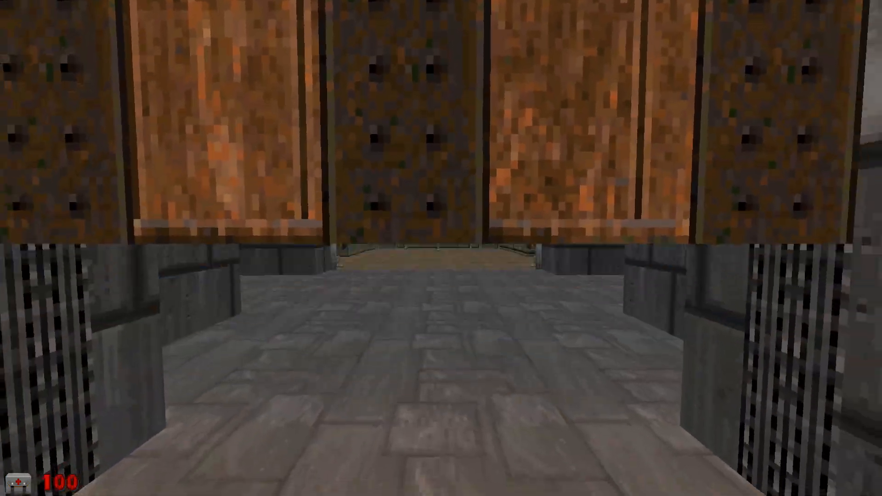
{"action": "key", "text": "w"}
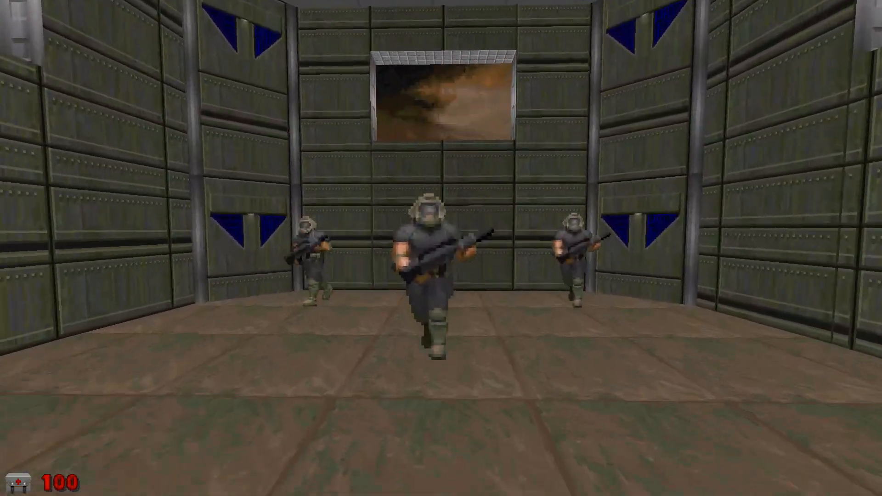
{"action": "key", "text": "e"}
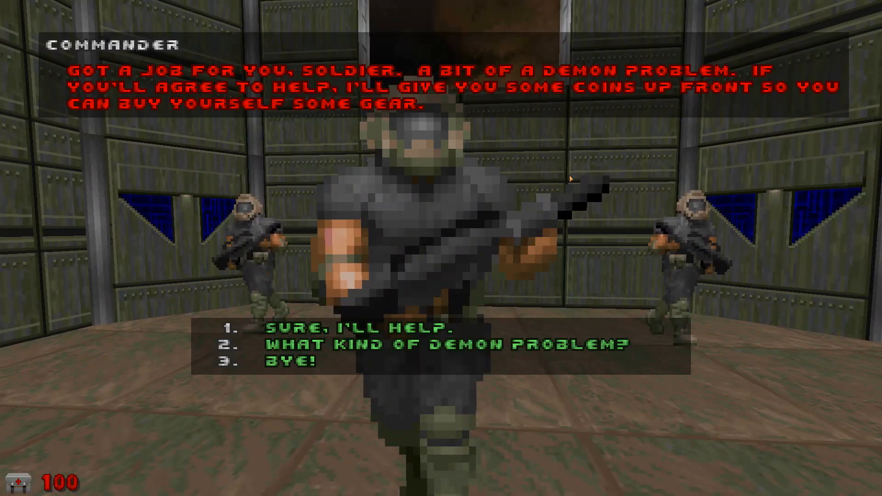
- Test the conversation loop by asking about the demon problem and returning to the offer twice
{"action": "left_click", "coordinate": [347, 349]}
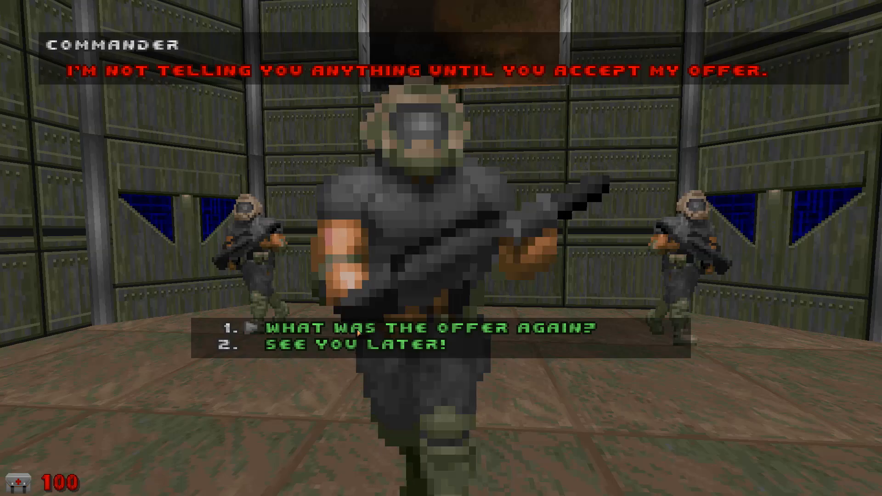
{"action": "left_click", "coordinate": [382, 329]}
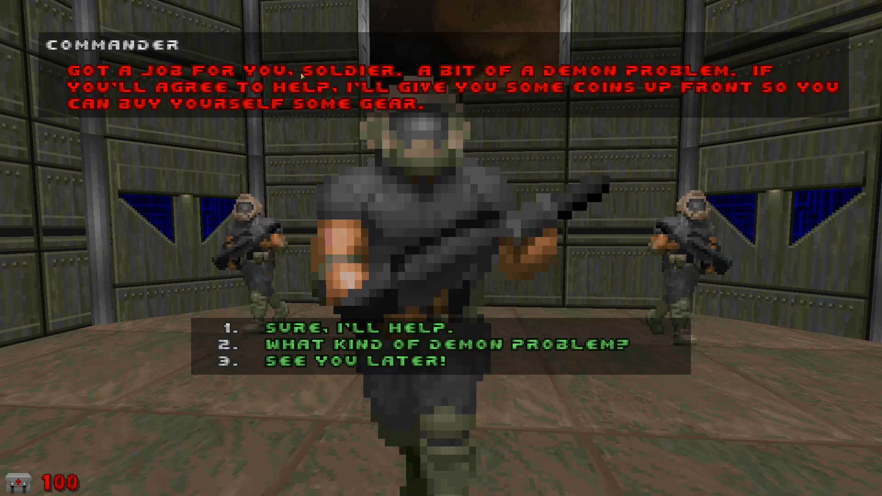
{"action": "left_click", "coordinate": [361, 346]}
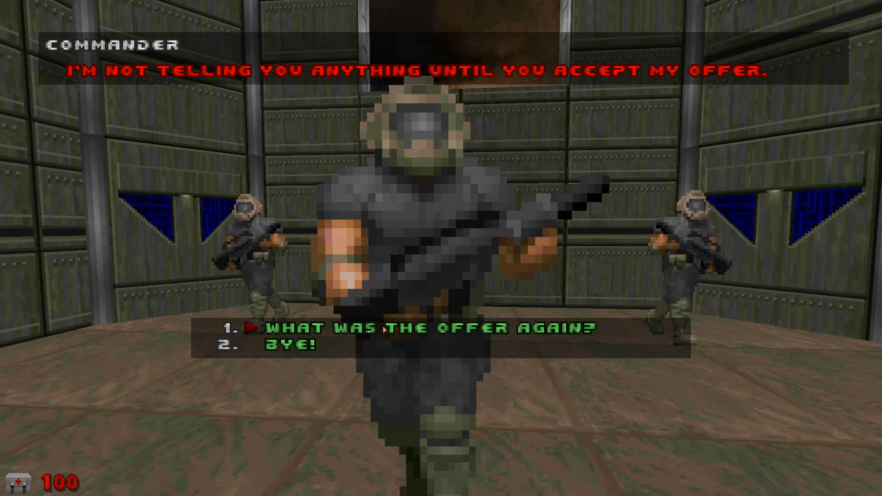
{"action": "left_click", "coordinate": [304, 328]}
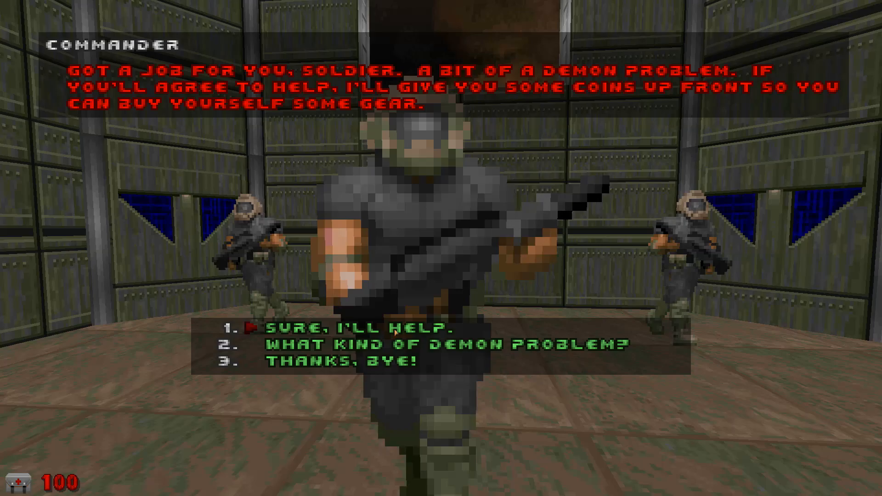
- Accept the Commander's job, end the conversation, inspect the gates in the passage to the swamp and quit the test
{"action": "left_click", "coordinate": [316, 331]}
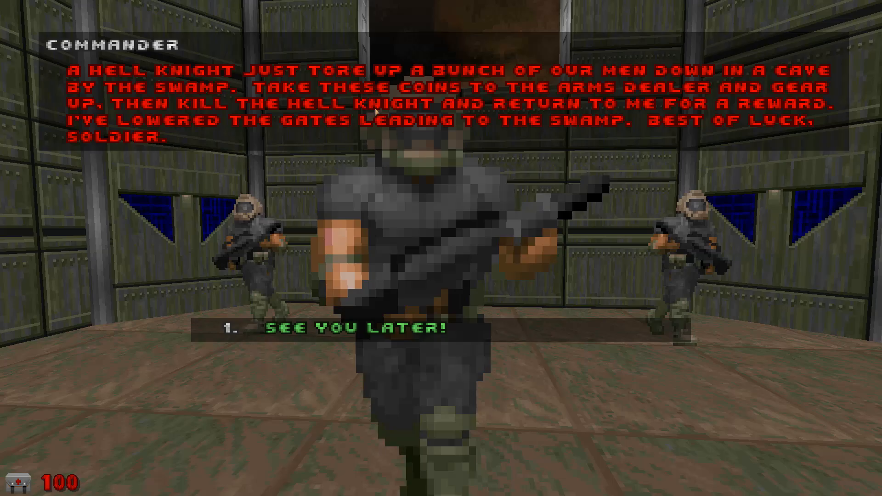
{"action": "left_click", "coordinate": [339, 329]}
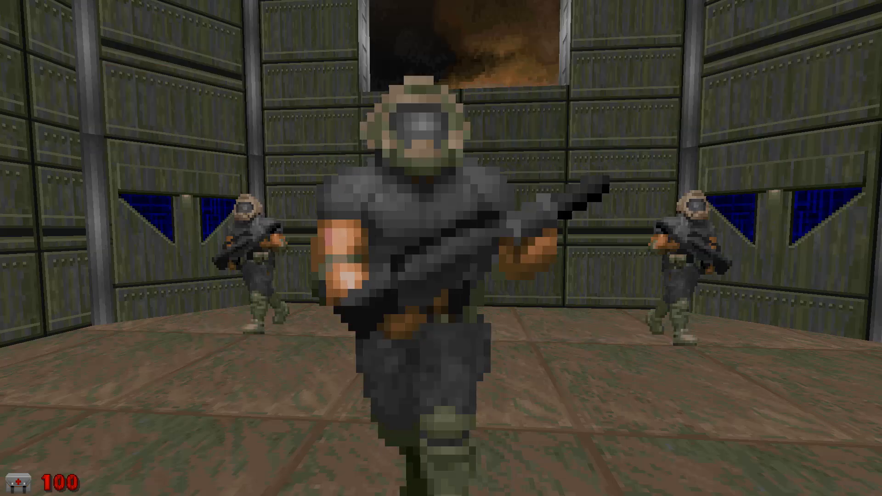
{"action": "key", "text": "w"}
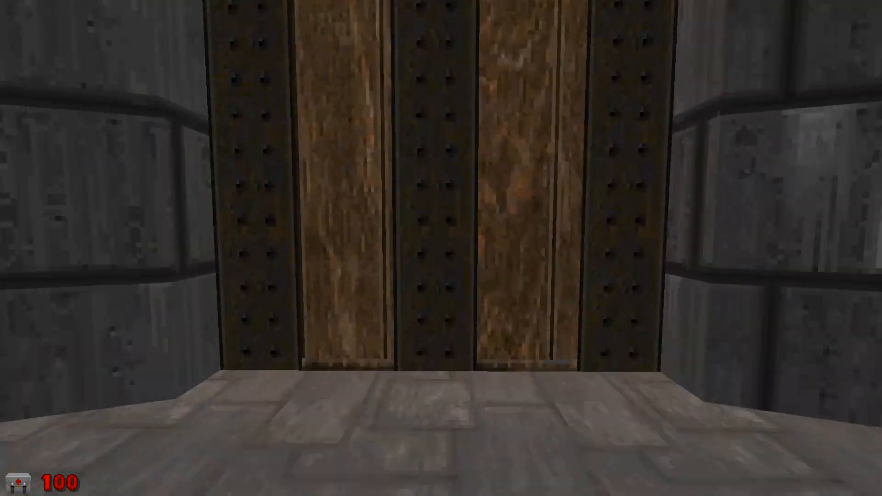
{"action": "key", "text": "e"}
{"action": "key", "text": "w"}
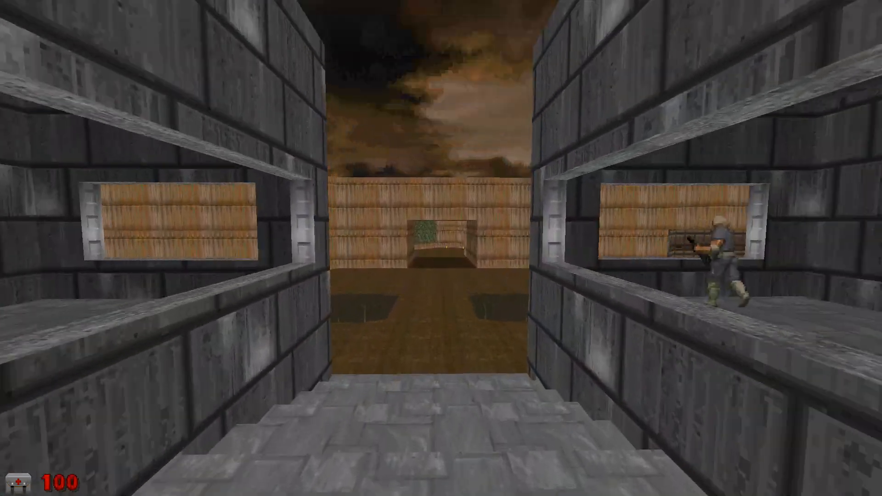
{"action": "key", "text": "w"}
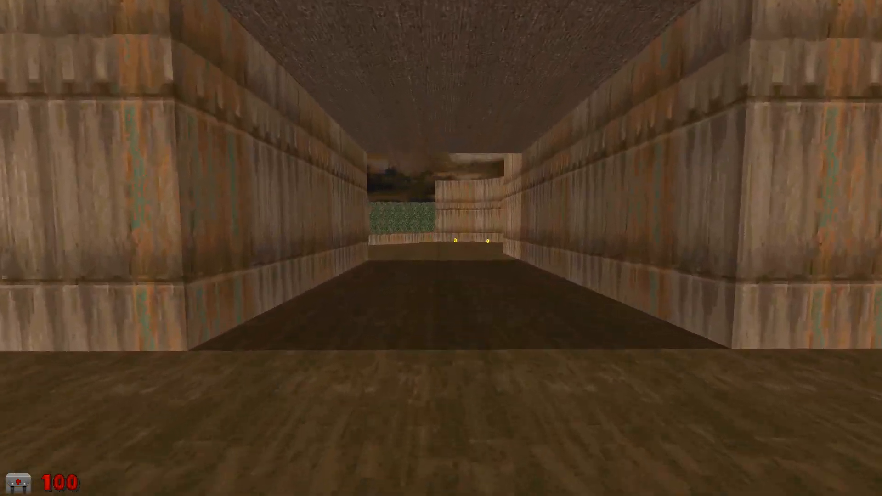
{"action": "key", "text": "w"}
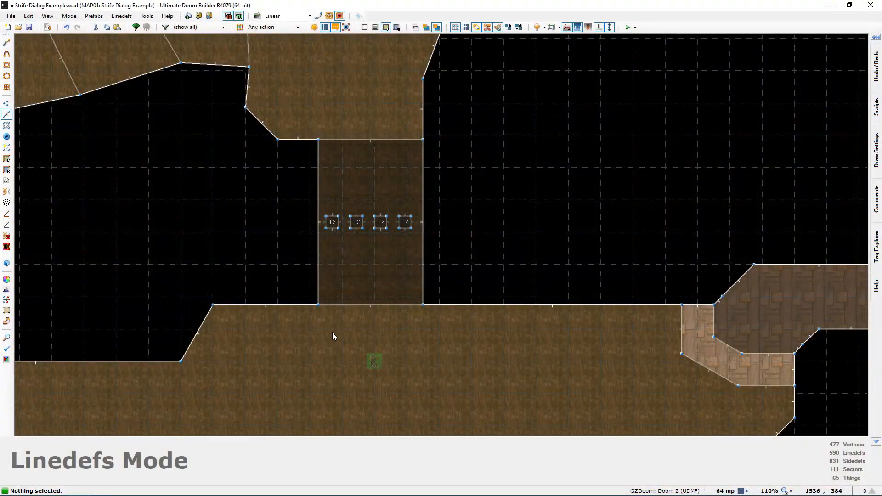
- Reopen the dialogue script and review the first page's promise of coins alongside the "Sure, I'll help." choice
{"action": "scroll", "coordinate": [332, 332], "scroll_direction": "down", "scroll_amount": 1}
{"action": "middle_click_drag", "start_coordinate": [341, 305], "coordinate": [313, 208]}
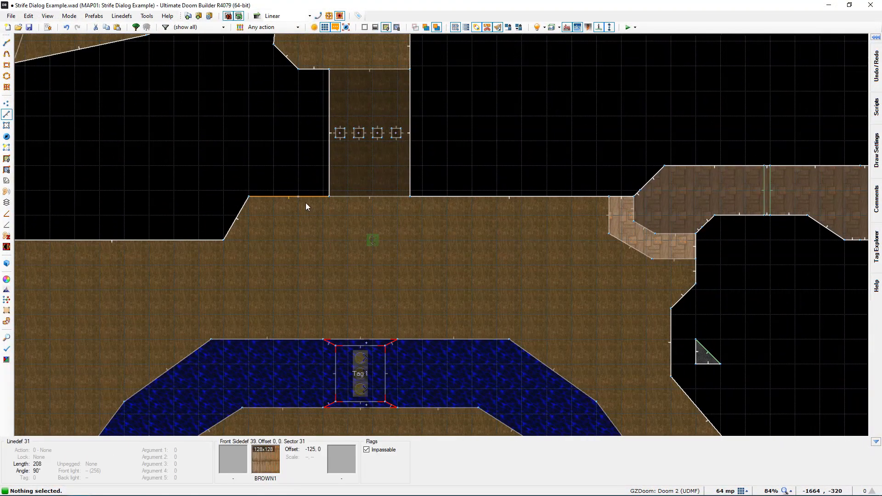
{"action": "left_click", "coordinate": [48, 27]}
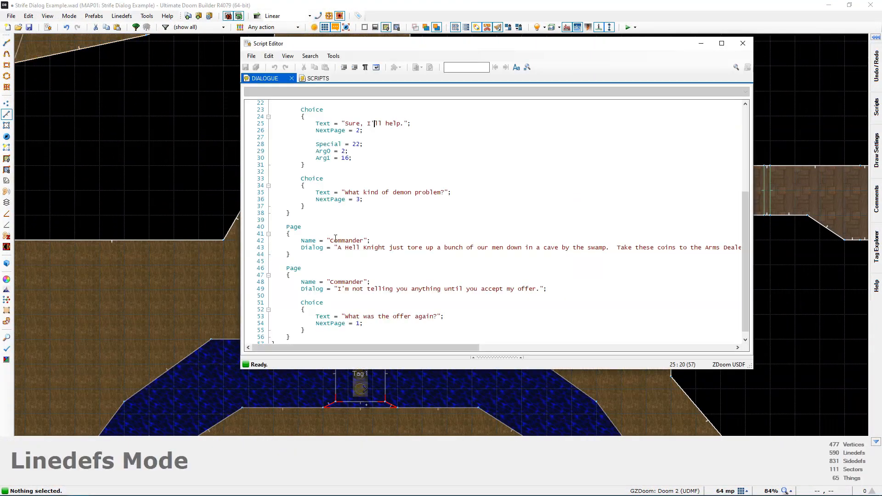
{"action": "scroll", "coordinate": [393, 248], "scroll_direction": "up", "scroll_amount": 4}
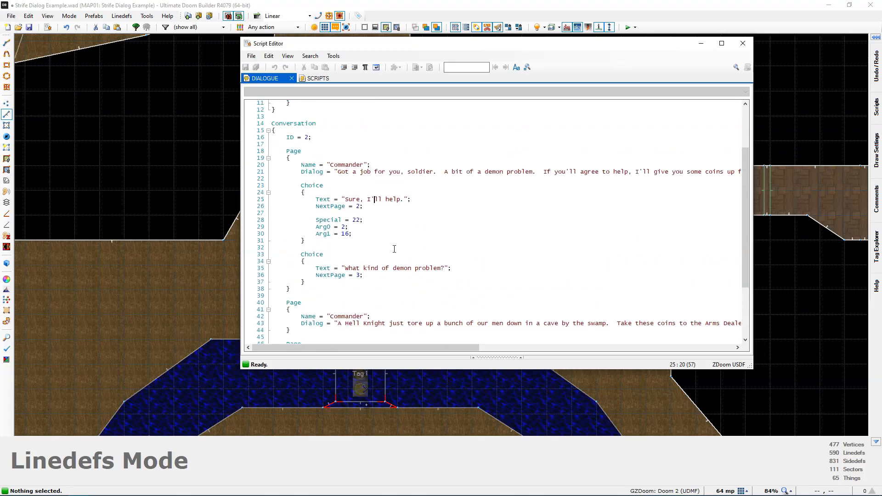
{"action": "scroll", "coordinate": [398, 242], "scroll_direction": "up", "scroll_amount": 2}
{"action": "scroll", "coordinate": [398, 242], "scroll_direction": "up", "scroll_amount": 1, "text": "ctrl"}
{"action": "scroll", "coordinate": [398, 242], "scroll_direction": "up", "scroll_amount": 1, "text": "ctrl"}
{"action": "left_click_drag", "start_coordinate": [392, 349], "coordinate": [549, 343]}
{"action": "left_click_drag", "start_coordinate": [396, 238], "coordinate": [706, 236]}
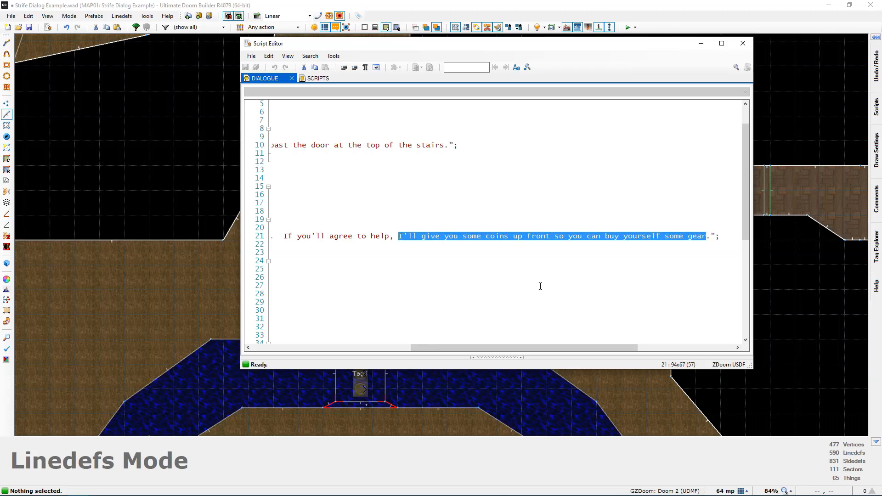
{"action": "left_click", "coordinate": [478, 236]}
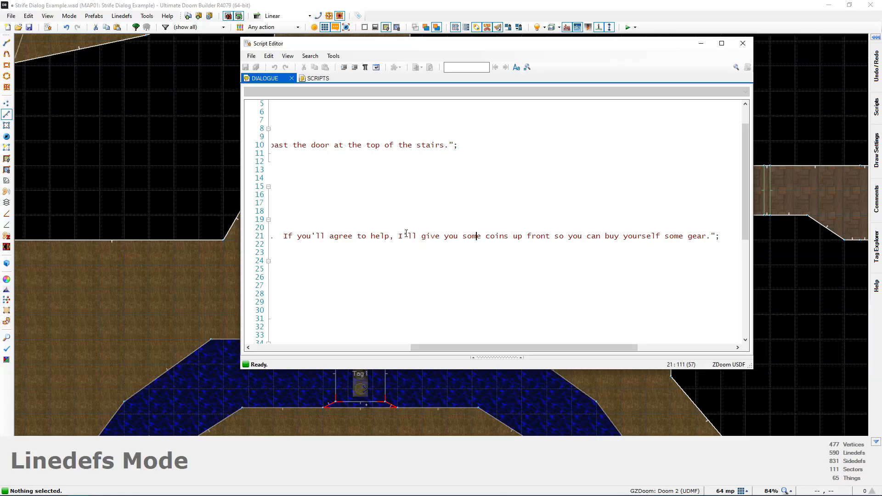
{"action": "left_click_drag", "start_coordinate": [398, 236], "coordinate": [555, 236]}
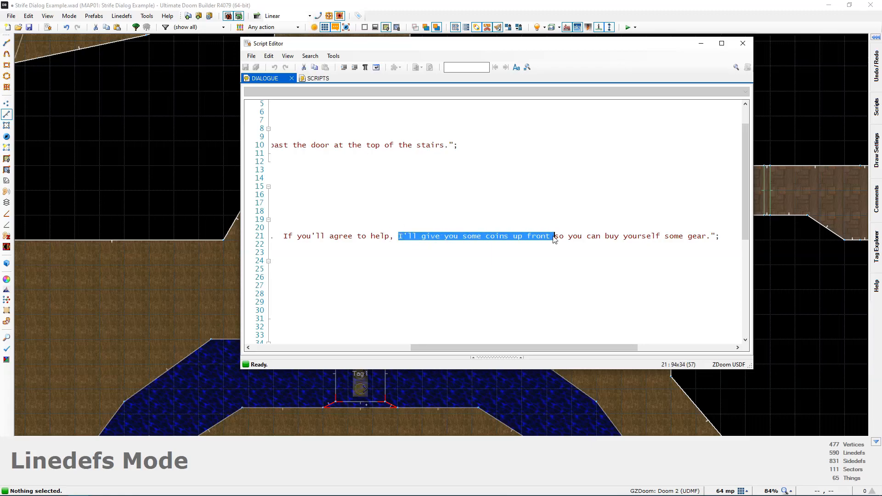
{"action": "left_click_drag", "start_coordinate": [480, 348], "coordinate": [322, 347]}
{"action": "left_click", "coordinate": [392, 277]}
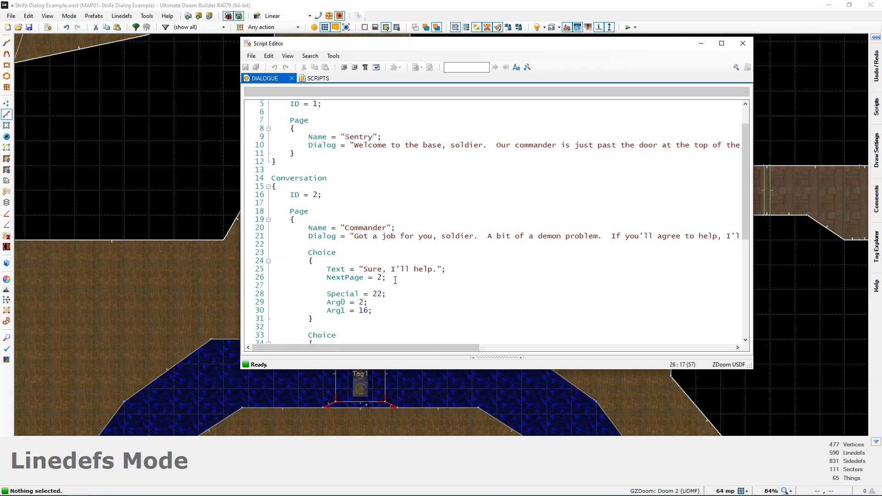
{"action": "scroll", "coordinate": [393, 273], "scroll_direction": "down", "scroll_amount": 1}
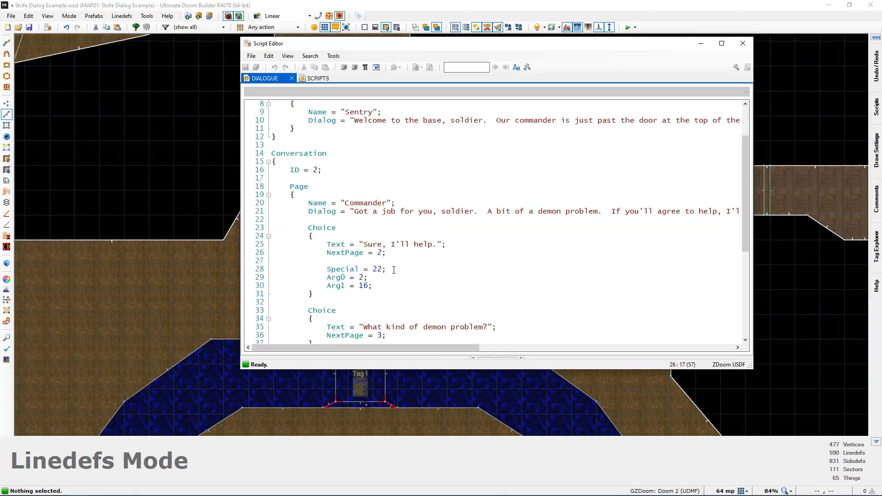
- Add GiveItem = "Gold50"; to the "Sure, I'll help." choice between its NextPage and Special lines
{"action": "scroll", "coordinate": [397, 269], "scroll_direction": "down", "scroll_amount": 1}
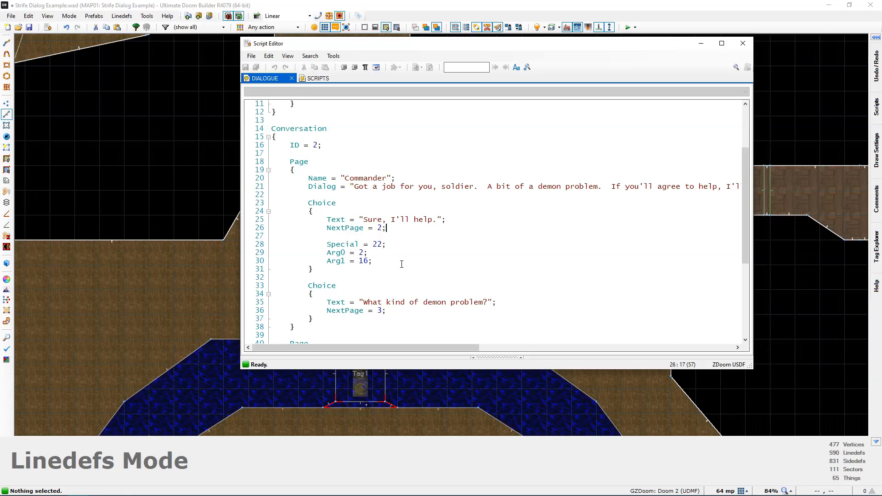
{"action": "key", "text": "Return"}
{"action": "key", "text": "Return"}
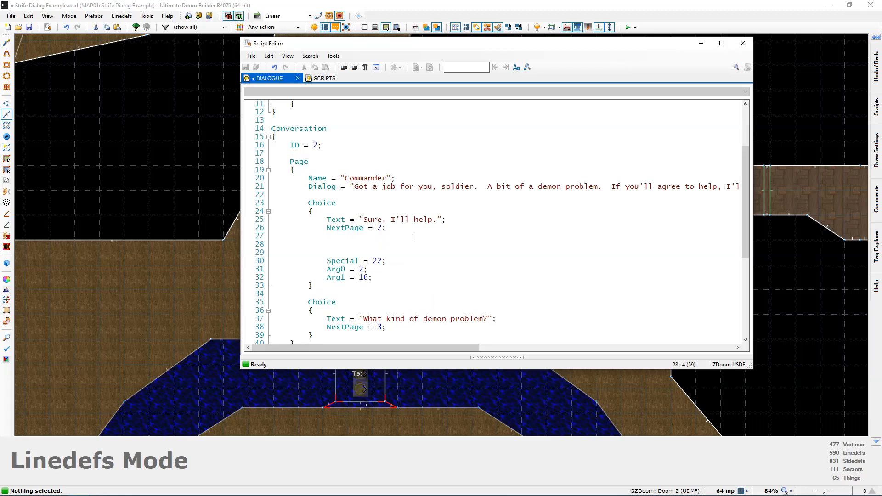
{"action": "left_click_drag", "start_coordinate": [307, 203], "coordinate": [313, 286]}
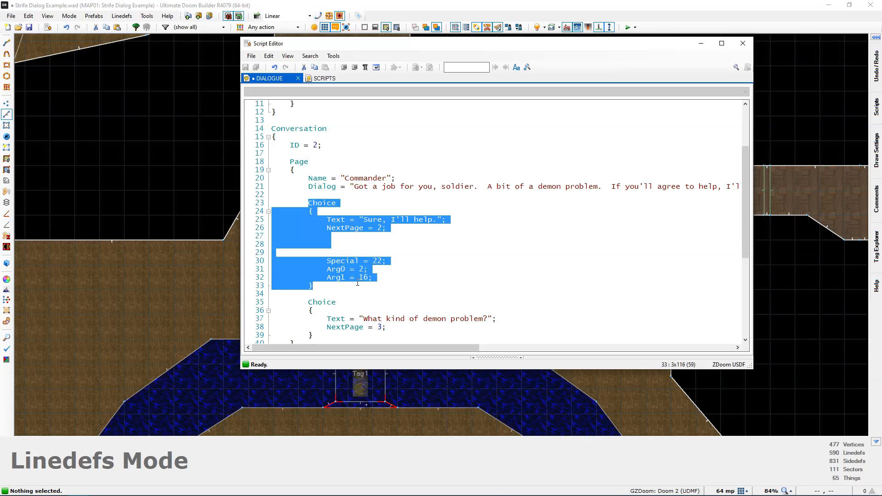
{"action": "left_click", "coordinate": [343, 244]}
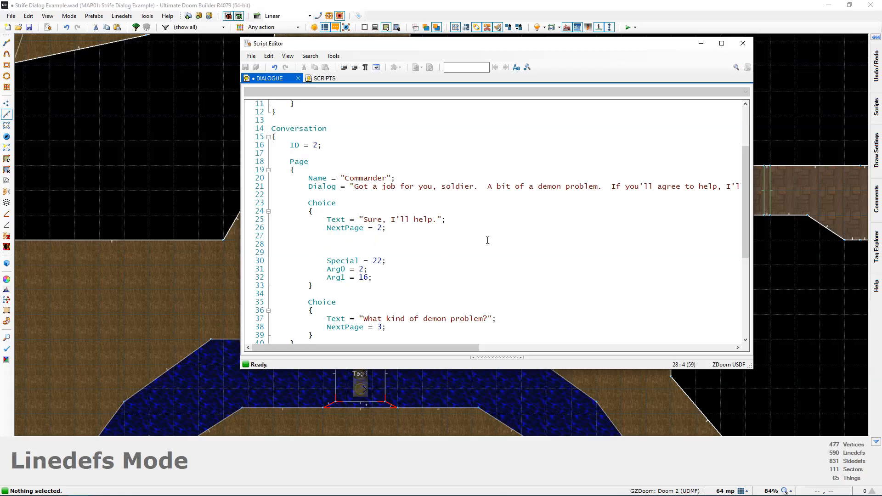
{"action": "type", "text": "GiveItem = \"G"}
{"action": "type", "text": "old50"}
{"action": "key", "text": "End"}
{"action": "type", "text": ";"}
{"action": "double_click", "coordinate": [391, 244]}
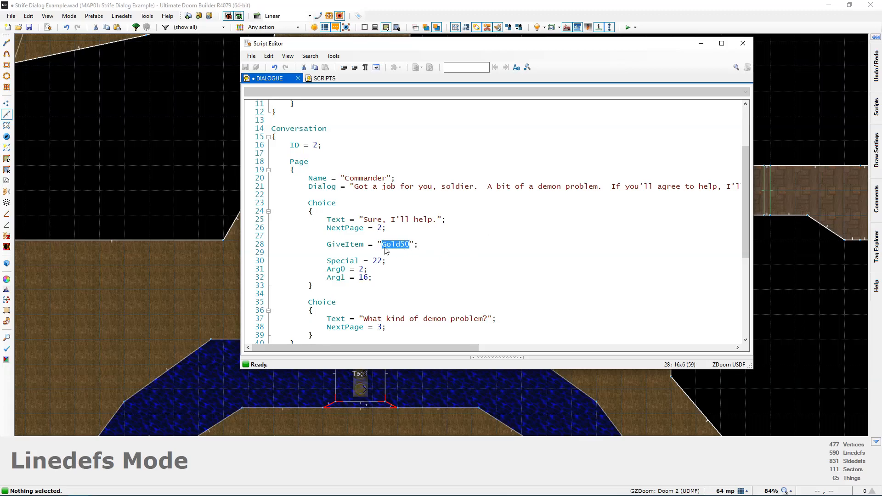
{"action": "left_click", "coordinate": [391, 244]}
{"action": "left_click", "coordinate": [392, 231]}
- Comment out the Gold50 line and add GiveItem = "Shotgun"; below it as an alternative reward
{"action": "left_click", "coordinate": [327, 245]}
{"action": "type", "text": "//"}
{"action": "left_click", "coordinate": [453, 243]}
{"action": "key", "text": "Return"}
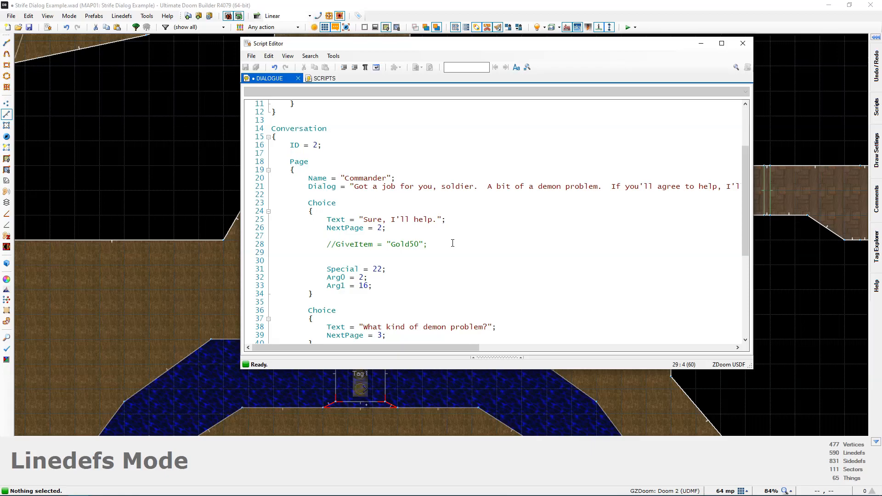
{"action": "type", "text": "GiveItem ="}
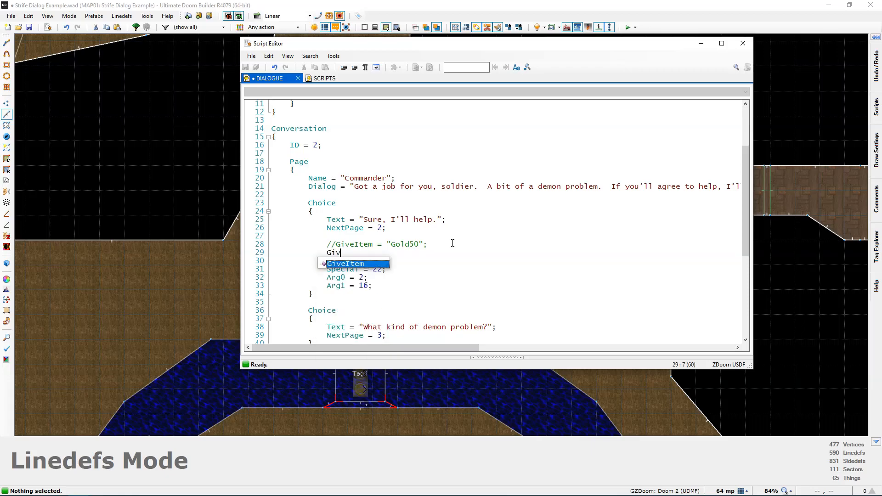
{"action": "type", "text": "\"Shotgun\";"}
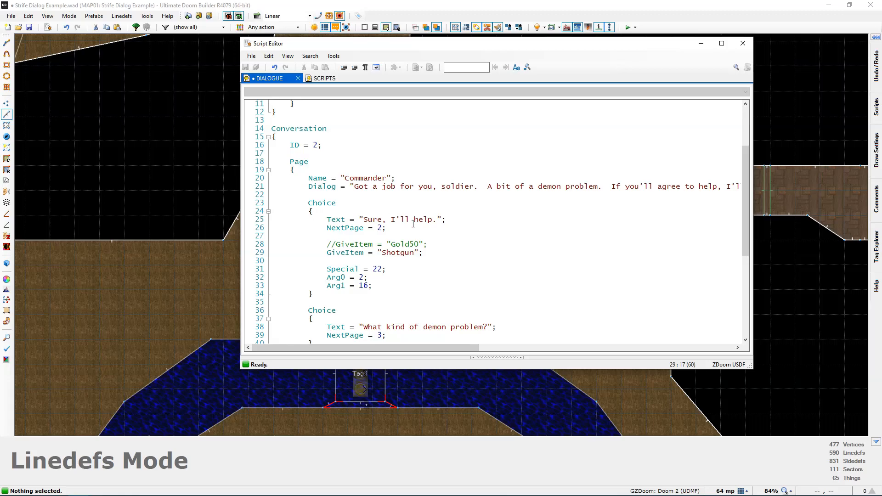
- Delete the Shotgun line and uncomment the GiveItem = "Gold50"; line
{"action": "left_click_drag", "start_coordinate": [425, 252], "coordinate": [263, 253]}
{"action": "key", "text": "BackSpace"}
{"action": "key", "text": "BackSpace"}
{"action": "left_click", "coordinate": [336, 244]}
{"action": "key", "text": "BackSpace"}
{"action": "key", "text": "BackSpace"}
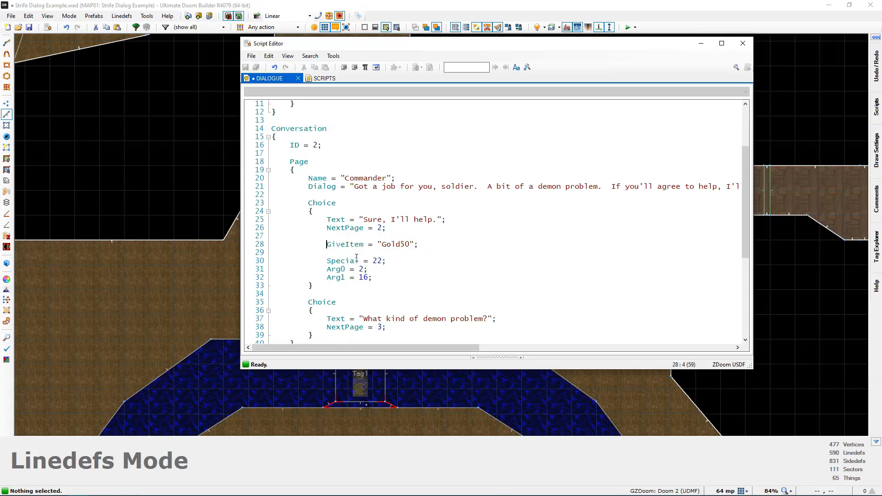
- Close the script editor, test the map in GZDoom, accept the Commander's job and end the conversation
{"action": "double_click", "coordinate": [394, 244]}
{"action": "key", "text": "End"}
{"action": "left_click", "coordinate": [743, 43]}
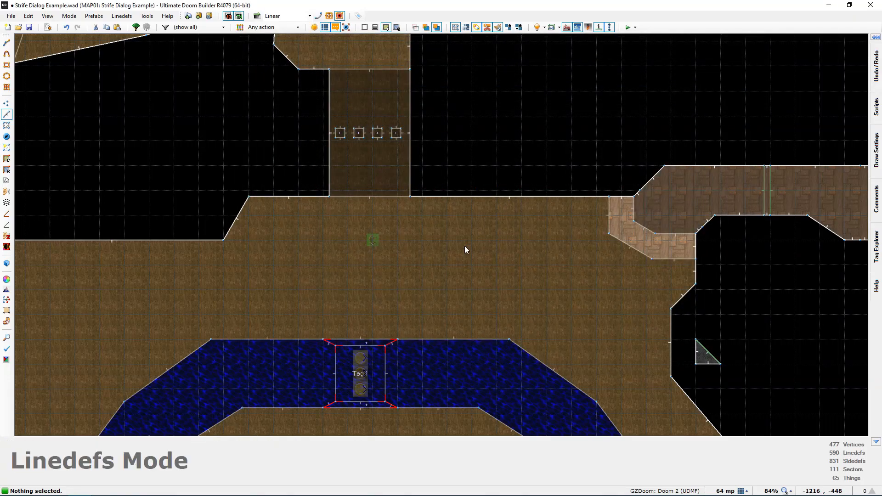
{"action": "key", "text": "F9"}
{"action": "key", "text": "w"}
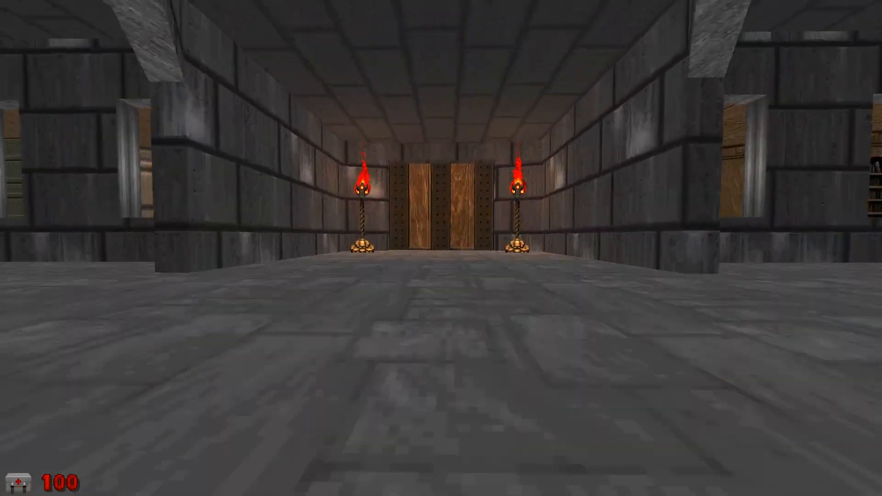
{"action": "key", "text": "w"}
{"action": "key", "text": "space"}
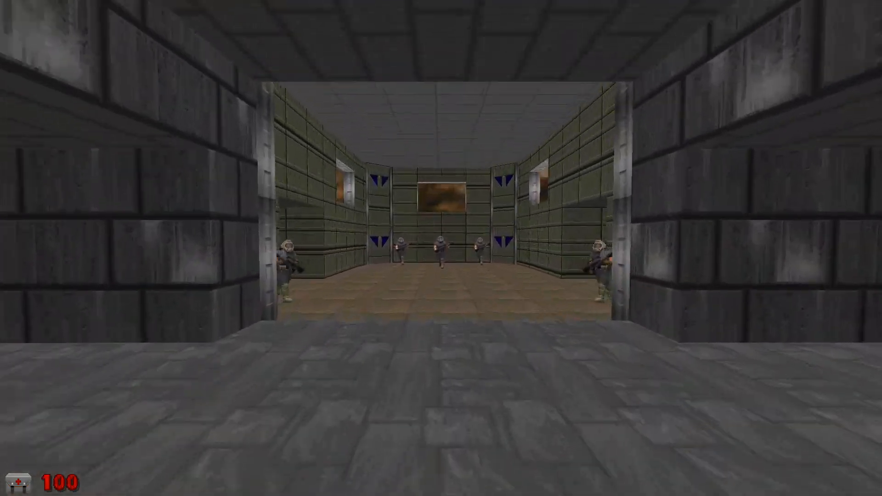
{"action": "key", "text": "w"}
{"action": "key", "text": "space"}
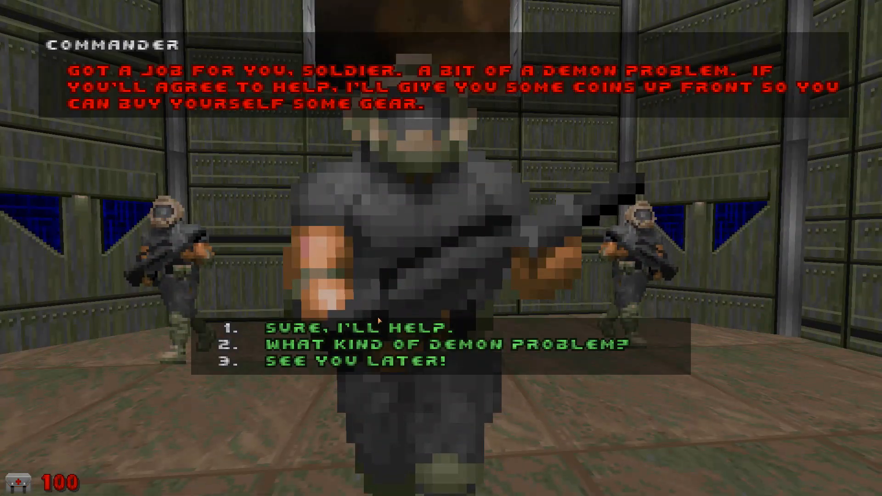
{"action": "left_click", "coordinate": [369, 330]}
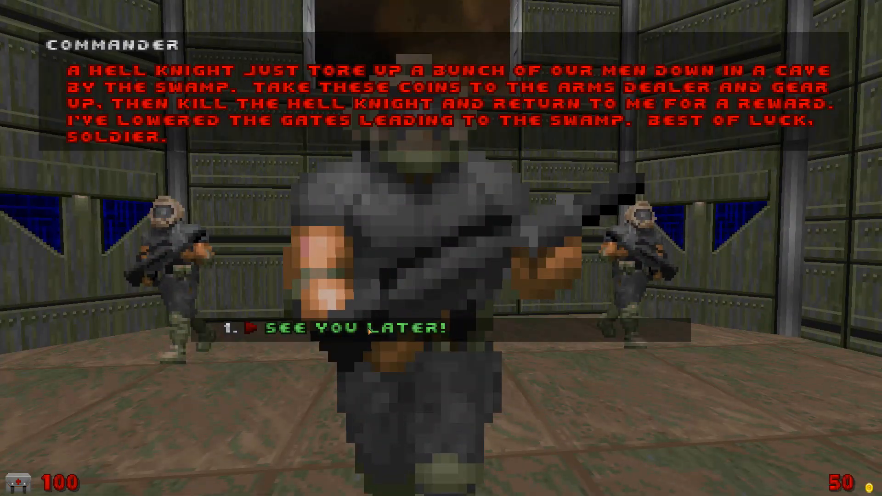
{"action": "left_click", "coordinate": [366, 329]}
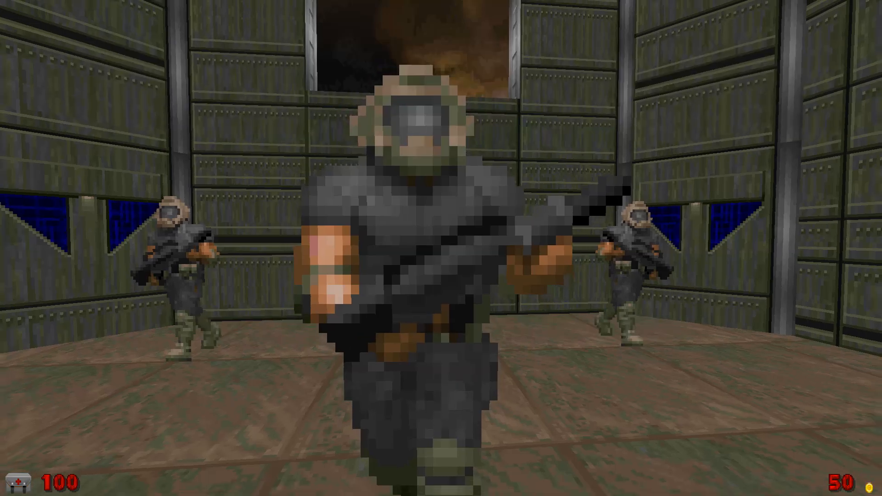
- Walk out of the base to the arms dealer's shop and examine the counter and the displayed weapons
{"action": "key", "text": "w"}
{"action": "key", "text": "w"}
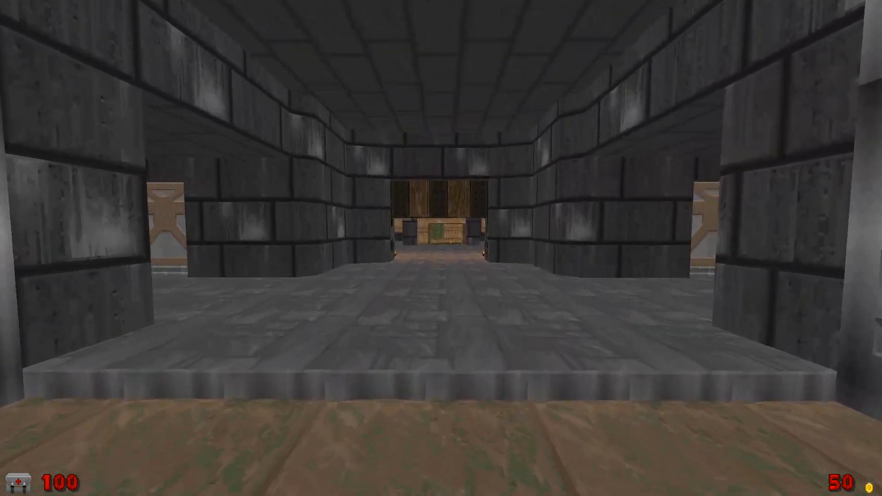
{"action": "key", "text": "w"}
{"action": "key", "text": "e"}
{"action": "key", "text": "w"}
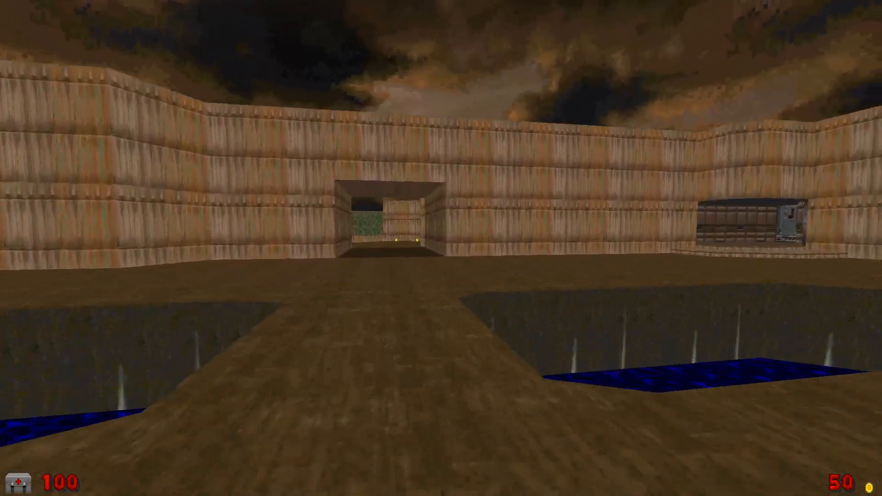
{"action": "key", "text": "w"}
{"action": "key", "text": "e"}
{"action": "key", "text": "w"}
{"action": "key", "text": "w"}
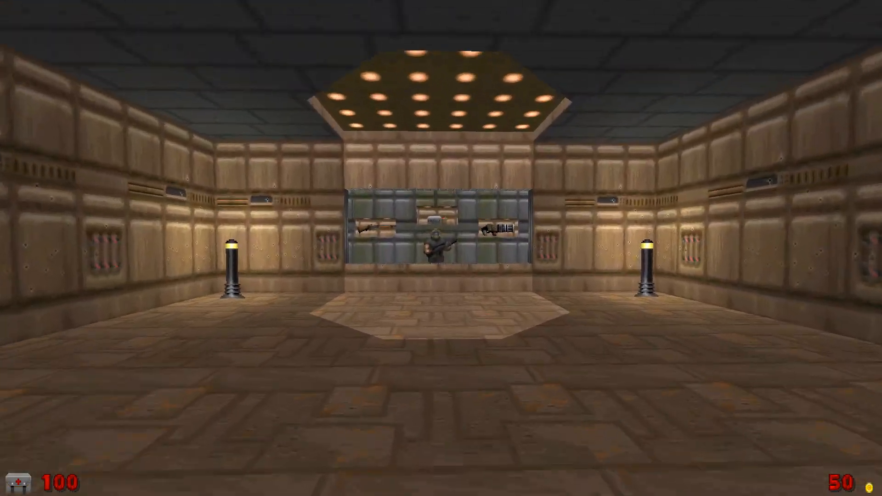
{"action": "key", "text": "w"}
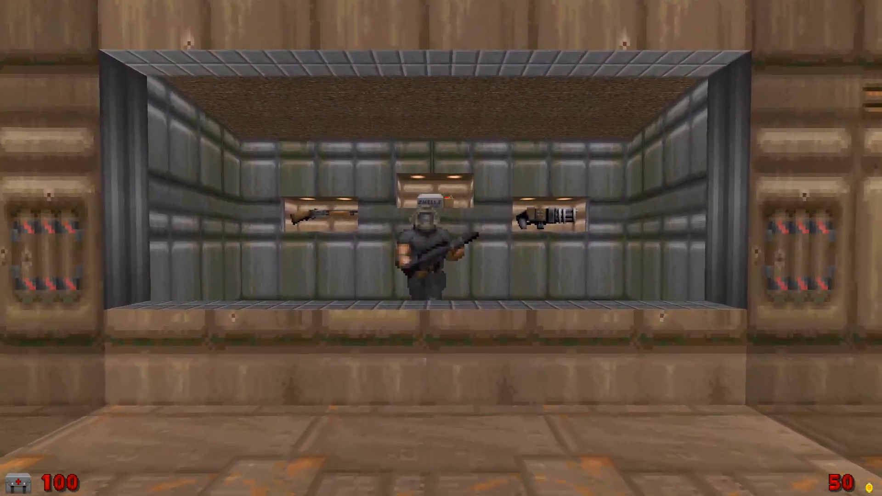
{"action": "key", "text": "s"}
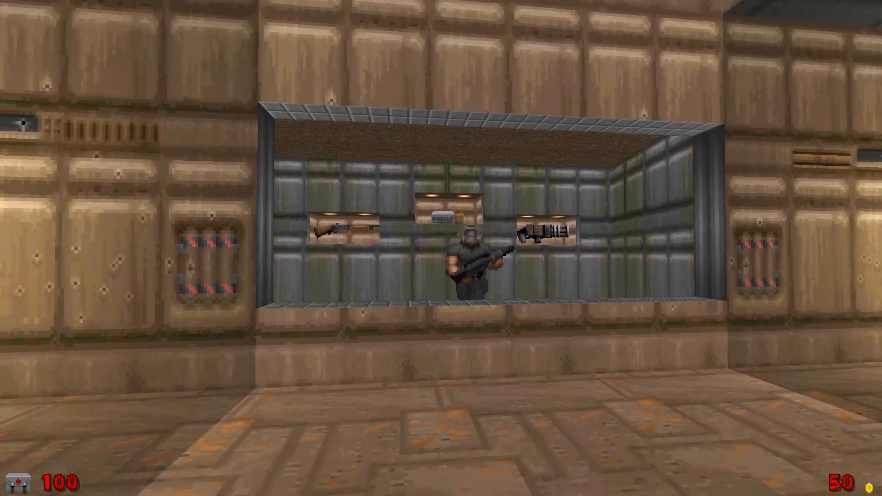
{"action": "key", "text": "w"}
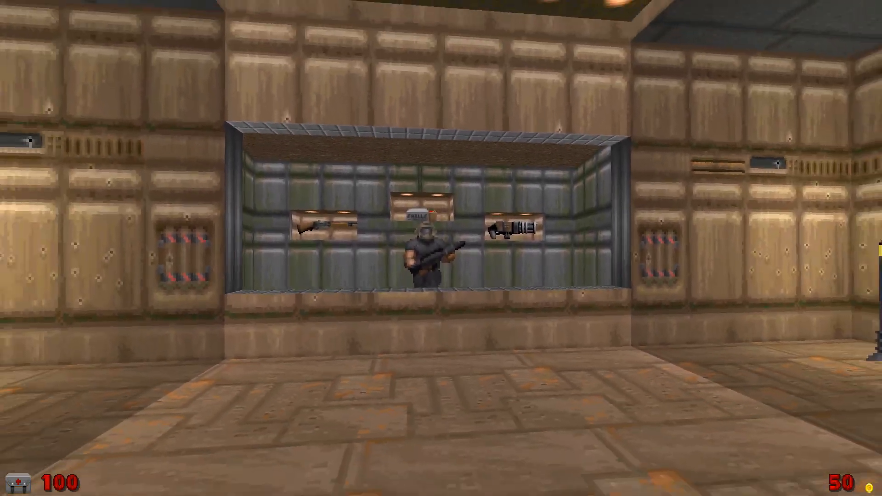
- Collect the three coins under the moat bridge, follow the water to the marine in the cave and quit the test
{"action": "key", "text": "w"}
{"action": "key", "text": "w"}
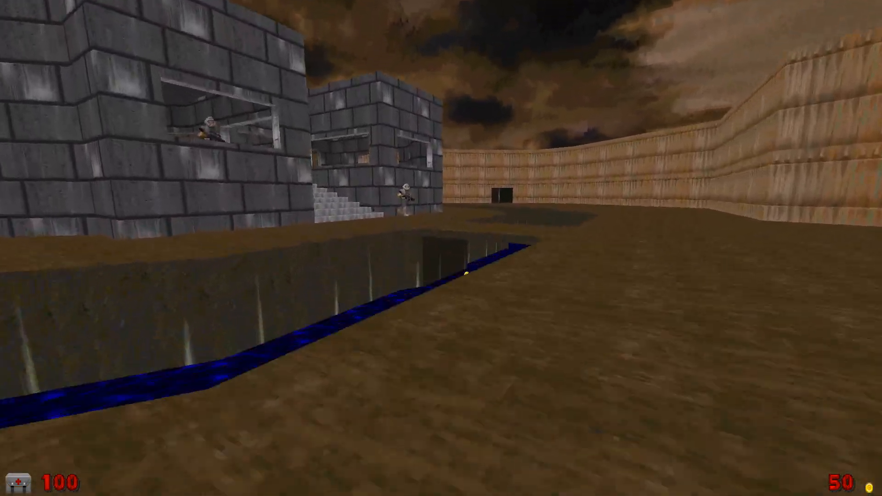
{"action": "key", "text": "w"}
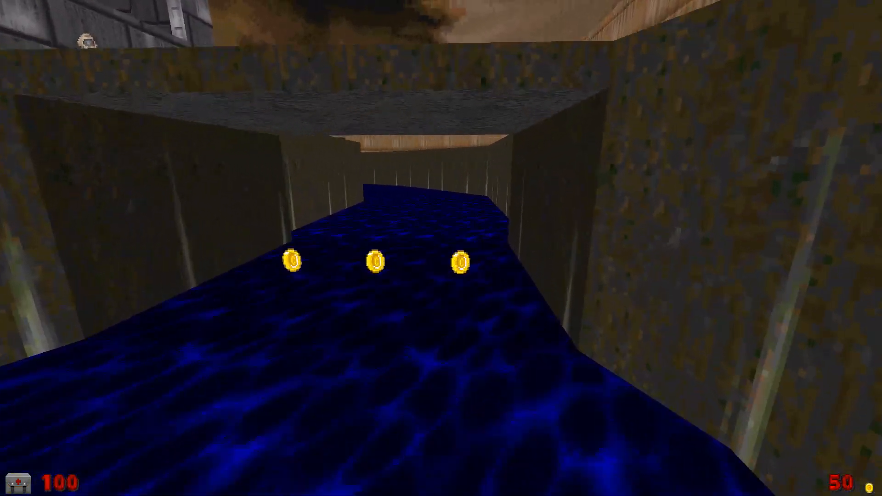
{"action": "key", "text": "w"}
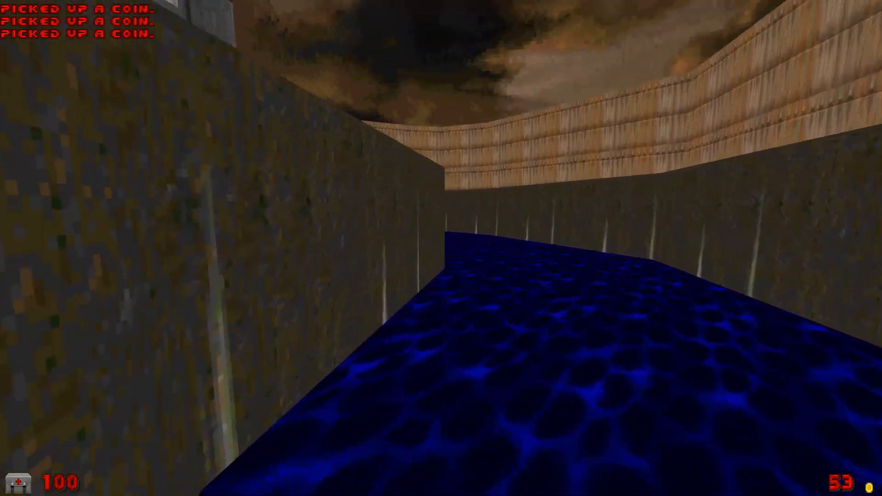
{"action": "key", "text": "w"}
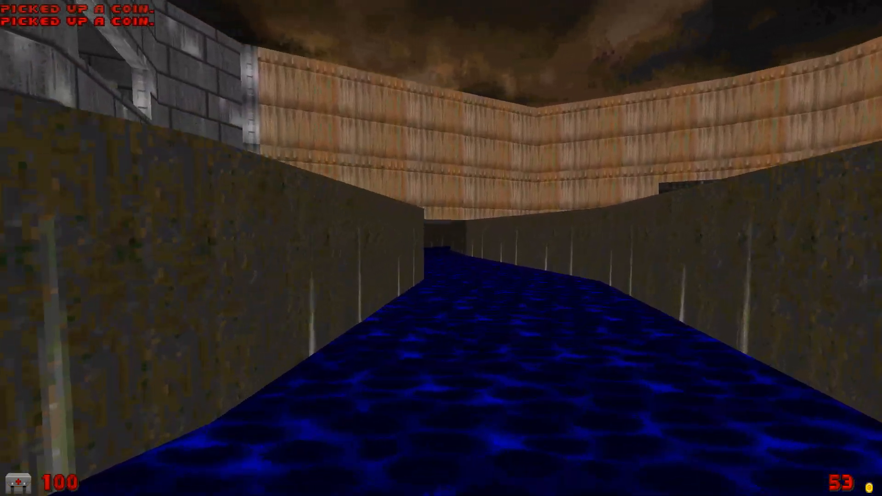
{"action": "key", "text": "w"}
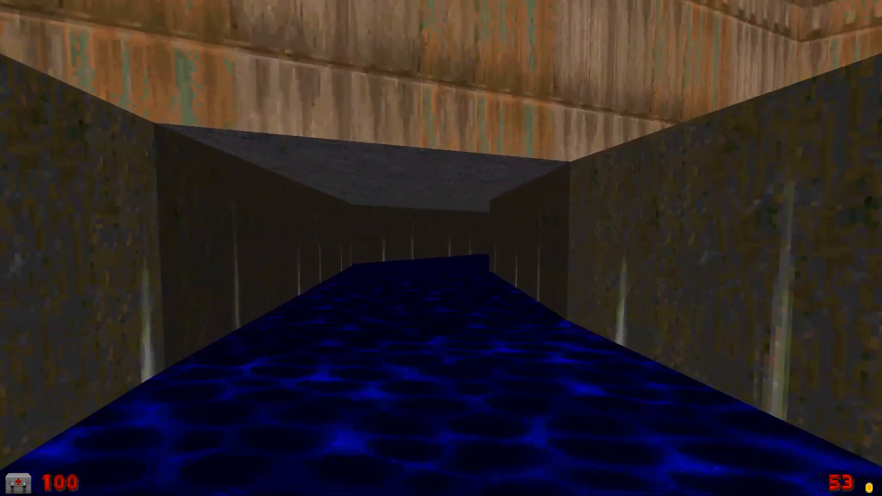
{"action": "key", "text": "w"}
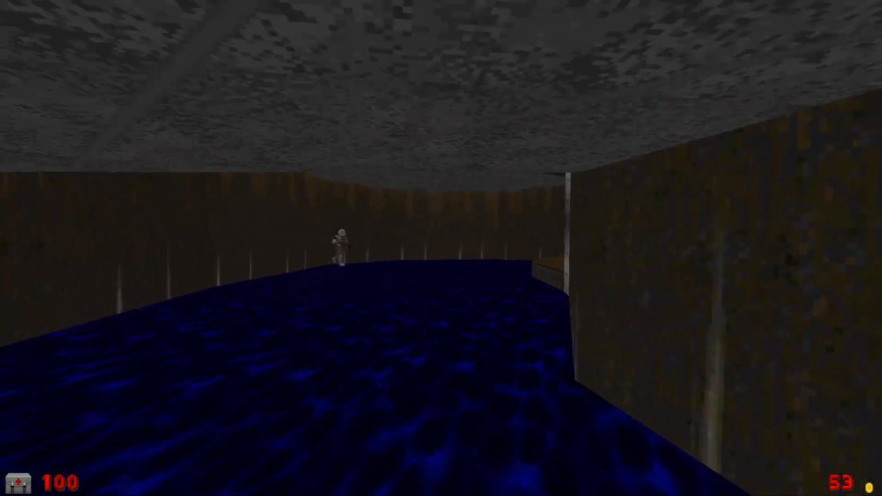
{"action": "key", "text": "w"}
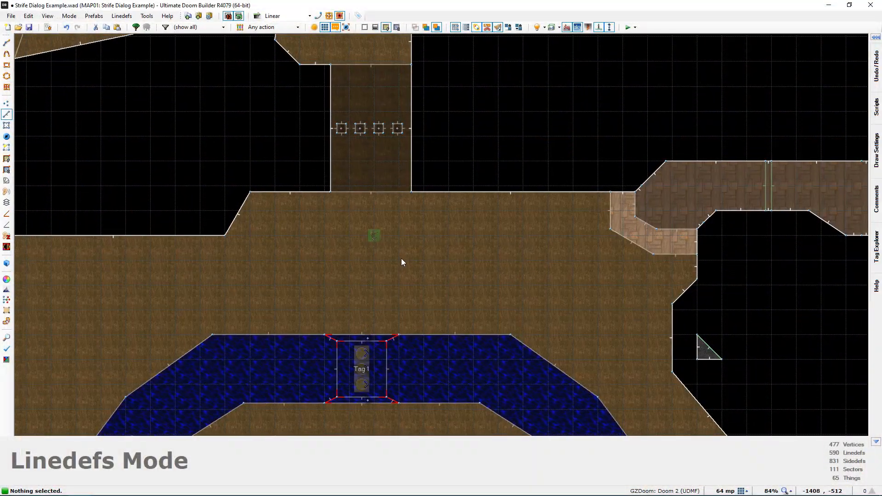
- Examine the Commander's and the arms dealer's Scripted Marine things in the 3D view
{"action": "scroll", "coordinate": [402, 263], "scroll_direction": "down", "scroll_amount": 3}
{"action": "key", "text": "w"}
{"action": "key", "text": "s"}
{"action": "key", "text": "w"}
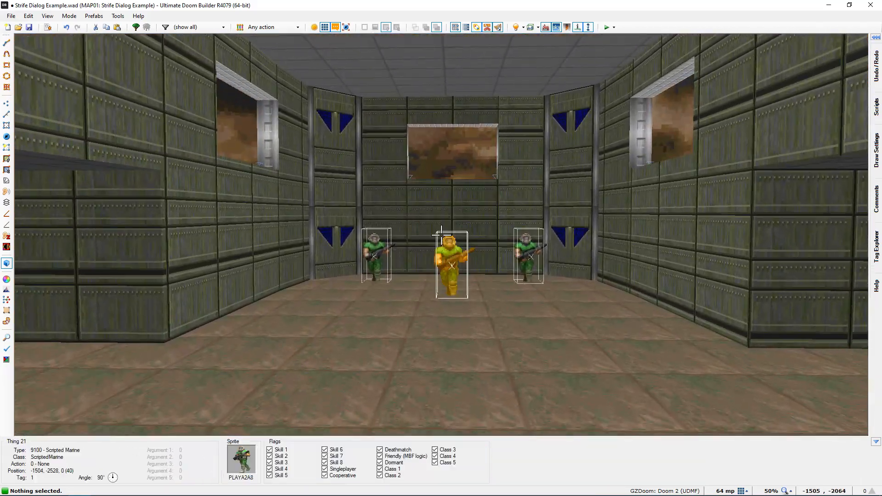
{"action": "key", "text": "w"}
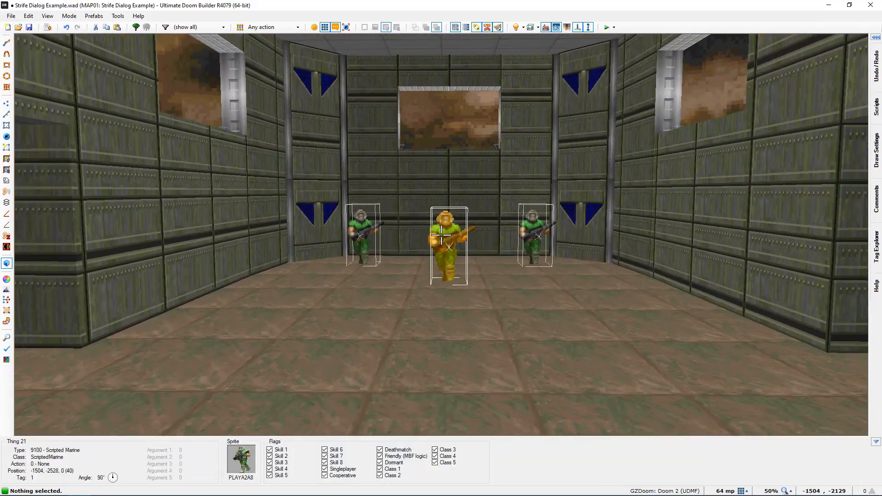
{"action": "key", "text": "s"}
{"action": "key", "text": "w"}
{"action": "key", "text": "w"}
{"action": "key", "text": "w"}
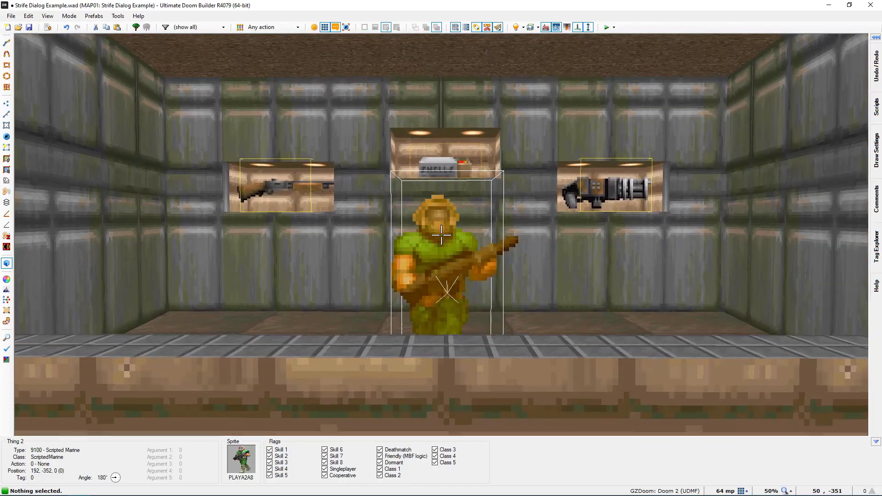
{"action": "key", "text": "s"}
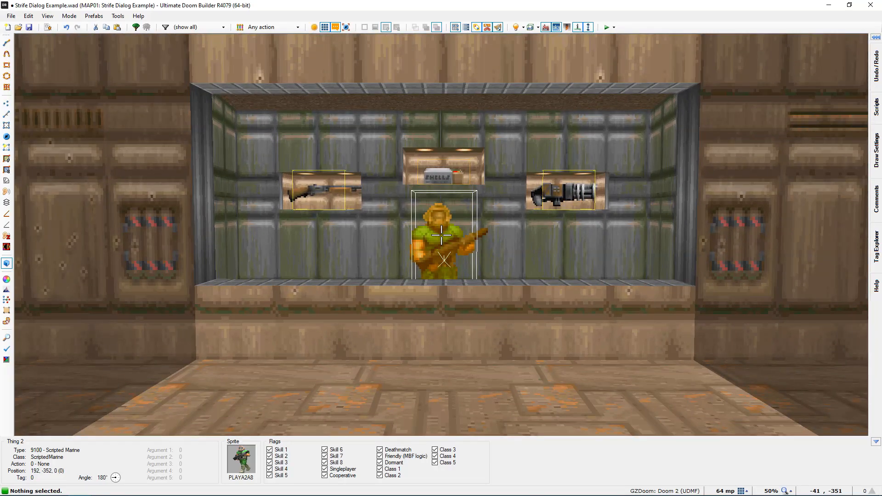
- Save the map, reopen the dialogue script and place the cursor after the closing brace of the Commander's conversation
{"action": "key", "text": "q"}
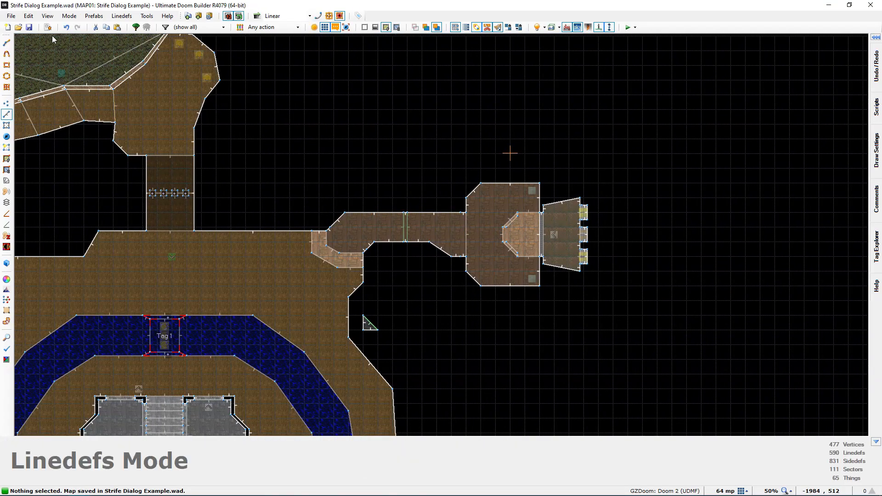
{"action": "left_click", "coordinate": [47, 27]}
{"action": "scroll", "coordinate": [327, 239], "scroll_direction": "up", "scroll_amount": 4, "text": "ctrl"}
{"action": "scroll", "coordinate": [368, 232], "scroll_direction": "down", "scroll_amount": 5}
{"action": "scroll", "coordinate": [368, 232], "scroll_direction": "down", "scroll_amount": 3}
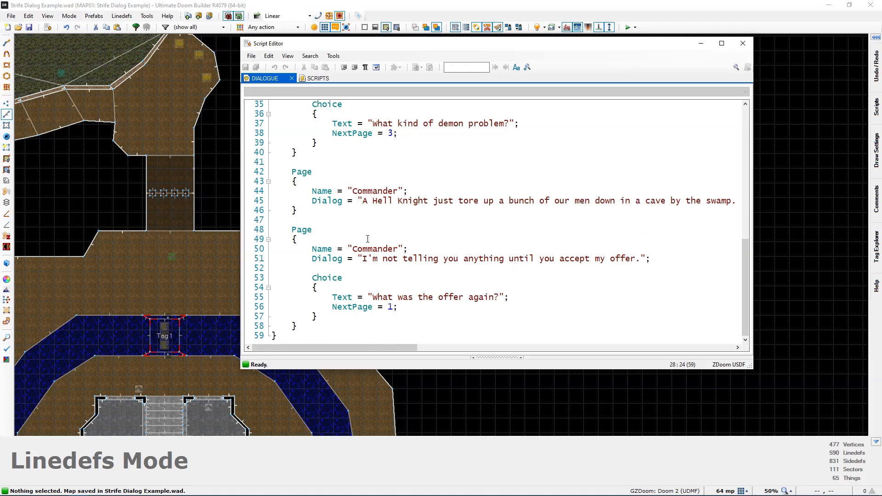
{"action": "scroll", "coordinate": [343, 287], "scroll_direction": "down", "scroll_amount": 1, "text": "ctrl"}
{"action": "left_click", "coordinate": [307, 329]}
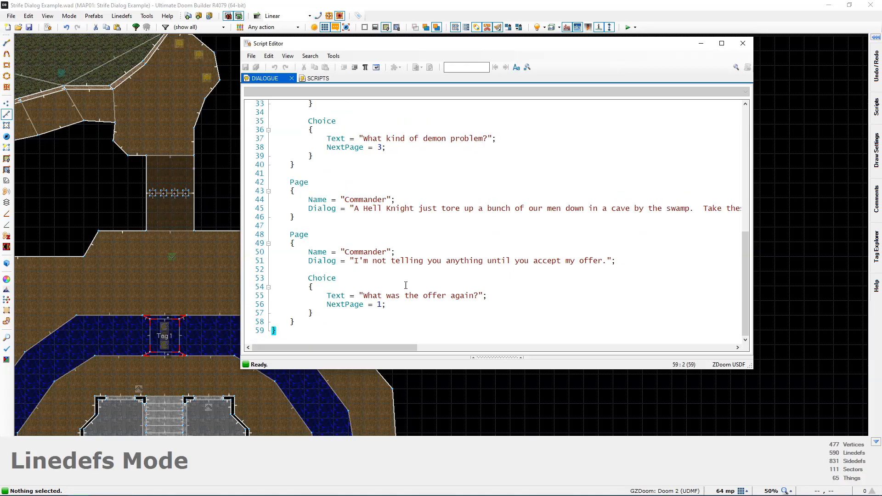
- Add the comment "// Commander" on its own line above the conversation with ID 2
{"action": "scroll", "coordinate": [405, 285], "scroll_direction": "up", "scroll_amount": 10}
{"action": "left_click", "coordinate": [273, 209]}
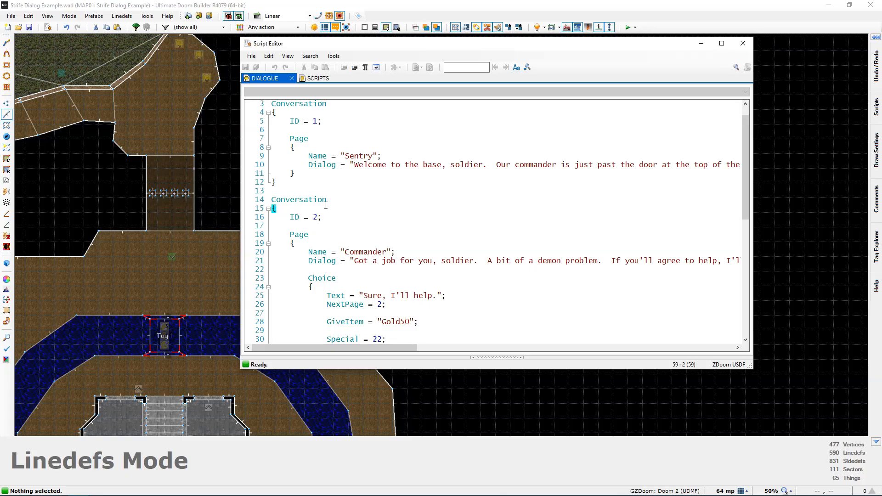
{"action": "left_click_drag", "start_coordinate": [294, 182], "coordinate": [270, 104]}
{"action": "left_click", "coordinate": [321, 172]}
{"action": "left_click", "coordinate": [365, 192]}
{"action": "key", "text": "Return"}
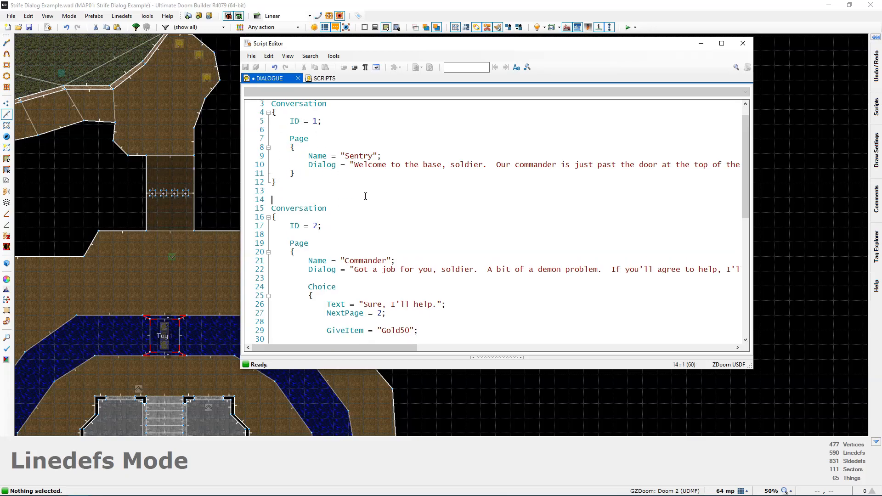
{"action": "type", "text": "//"}
{"action": "type", "text": "Commander"}
- Add the comment "// Sentry" on its own line above the conversation with ID 1
{"action": "key", "text": "ctrl+Home"}
{"action": "key", "text": "Return"}
{"action": "type", "text": "// Sentry"}
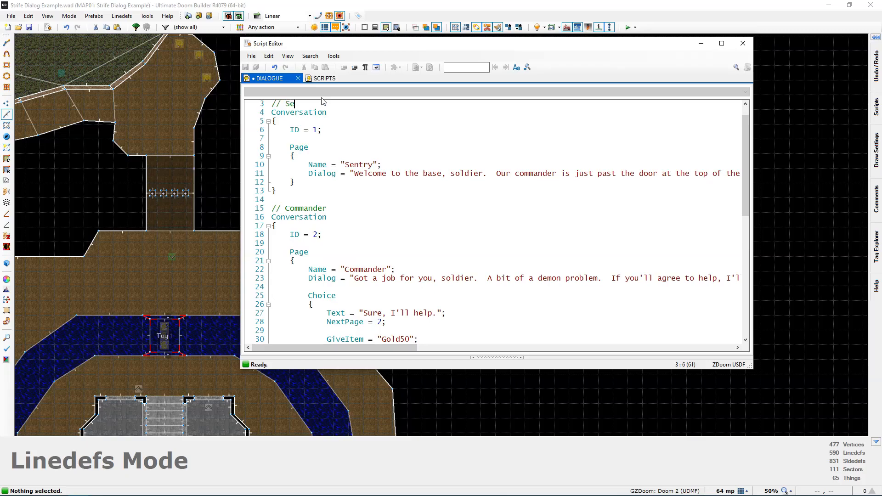
{"action": "left_click", "coordinate": [332, 210]}
{"action": "scroll", "coordinate": [359, 215], "scroll_direction": "down", "scroll_amount": 2}
{"action": "left_click", "coordinate": [341, 226]}
{"action": "scroll", "coordinate": [351, 212], "scroll_direction": "up", "scroll_amount": 3}
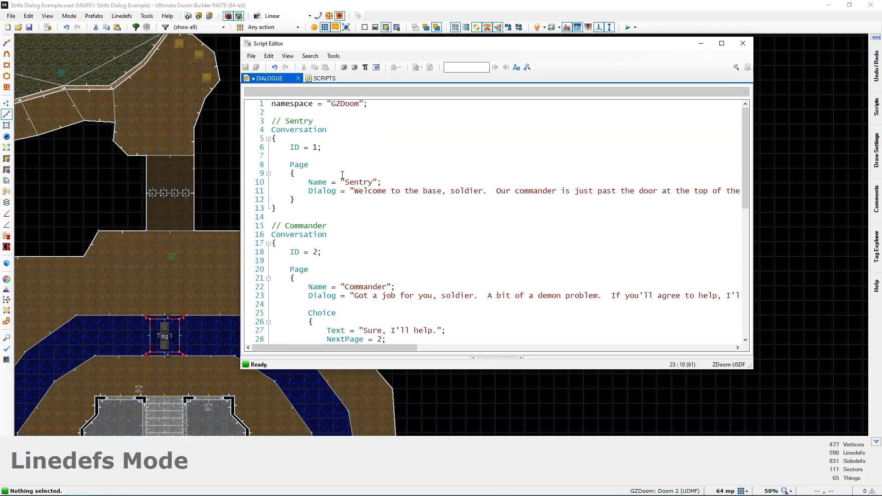
- Fold the Sentry conversation's code block, and fold and unfold the Commander's block
{"action": "left_click", "coordinate": [268, 138]}
{"action": "left_click", "coordinate": [268, 174]}
{"action": "left_click", "coordinate": [280, 195]}
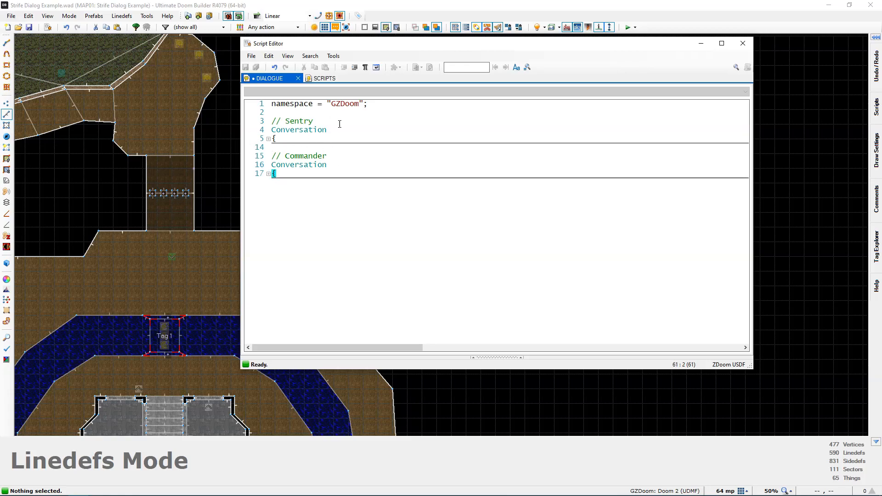
{"action": "left_click", "coordinate": [268, 174]}
- Below the Commander's conversation, add the comment "// Arms Dealer" and a new Conversation block with braces
{"action": "scroll", "coordinate": [344, 241], "scroll_direction": "down", "scroll_amount": 11}
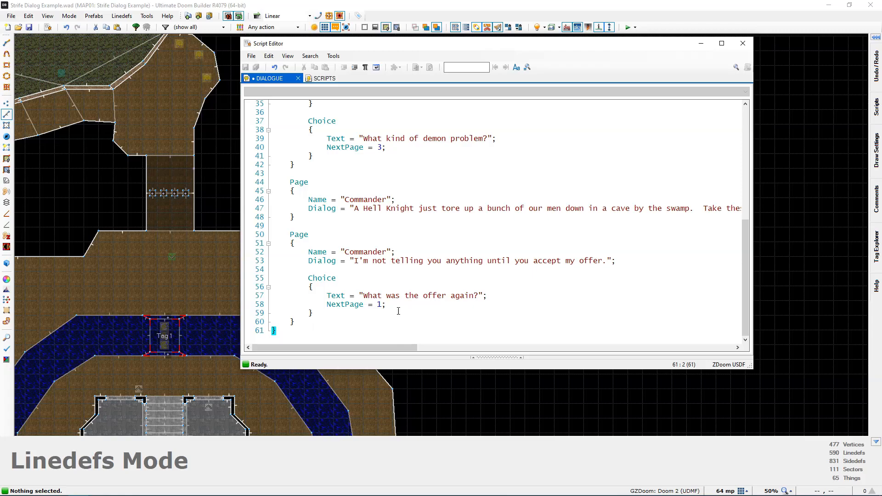
{"action": "key", "text": "Return"}
{"action": "key", "text": "Return"}
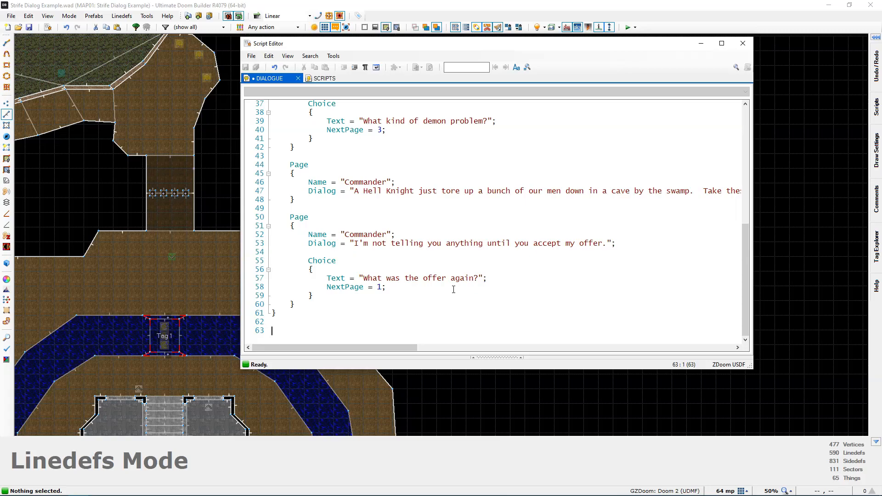
{"action": "type", "text": "// Arms Dealer"}
{"action": "key", "text": "Return"}
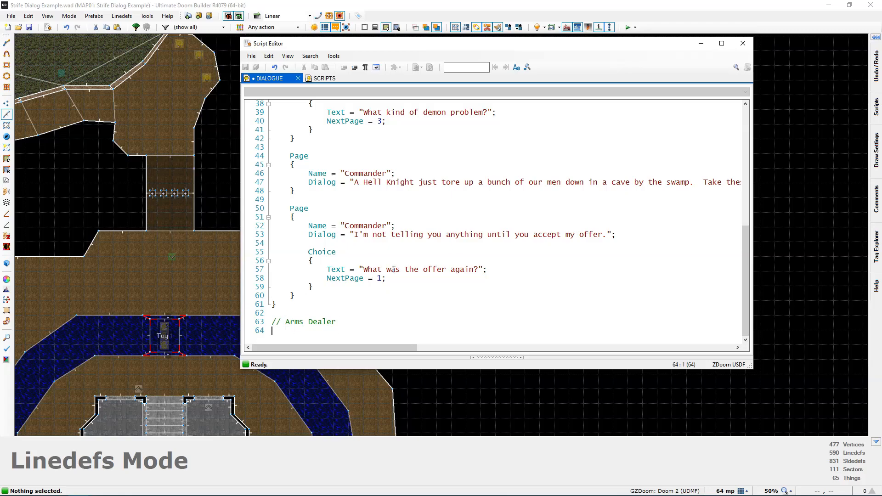
{"action": "type", "text": "Conversation"}
{"action": "key", "text": "Return"}
{"action": "type", "text": "{"}
{"action": "key", "text": "Return"}
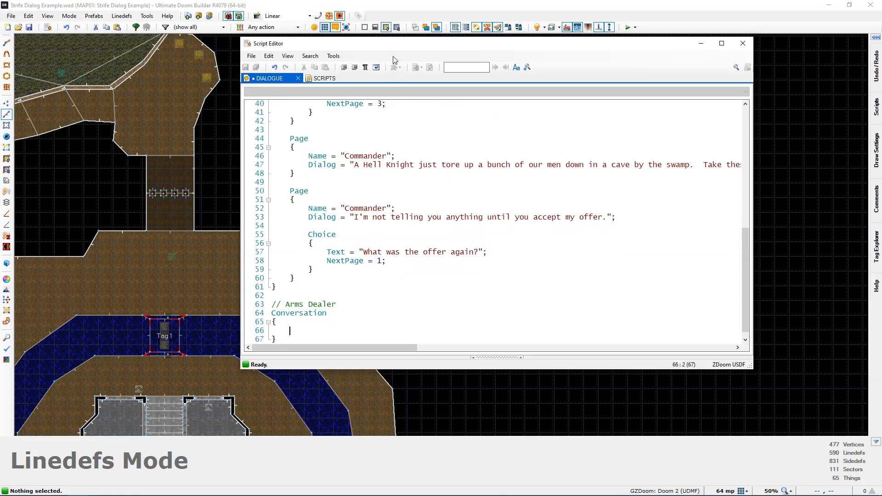
- Give the arms dealer's conversation the ID 3, continuing the numbering of the earlier conversations
{"action": "left_click_drag", "start_coordinate": [405, 45], "coordinate": [325, 38]}
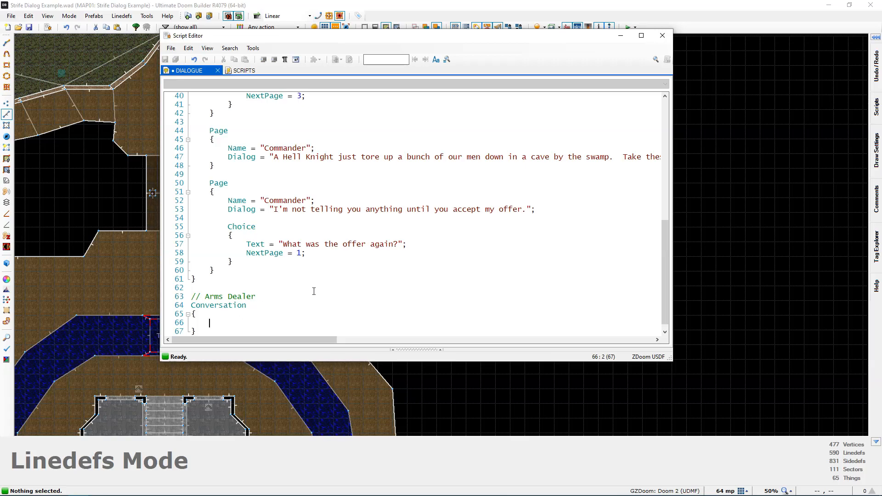
{"action": "scroll", "coordinate": [370, 264], "scroll_direction": "up", "scroll_amount": 10}
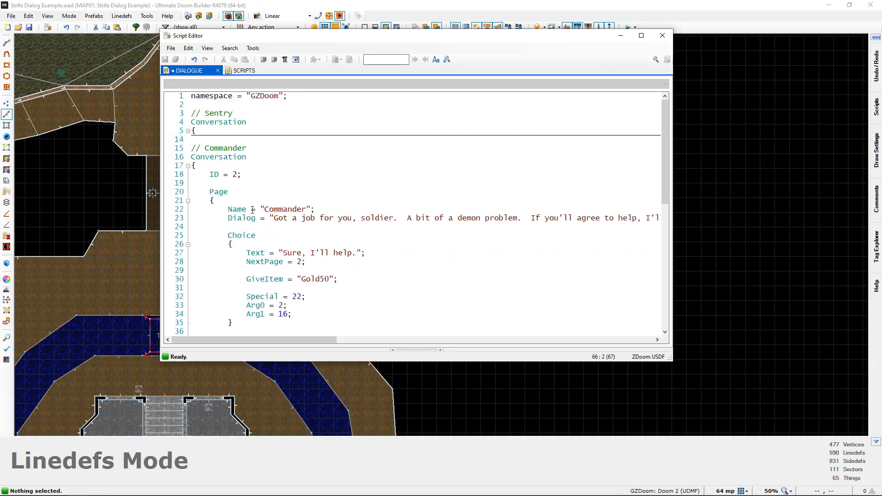
{"action": "scroll", "coordinate": [298, 255], "scroll_direction": "down", "scroll_amount": 10}
{"action": "type", "text": "ID = 3;"}
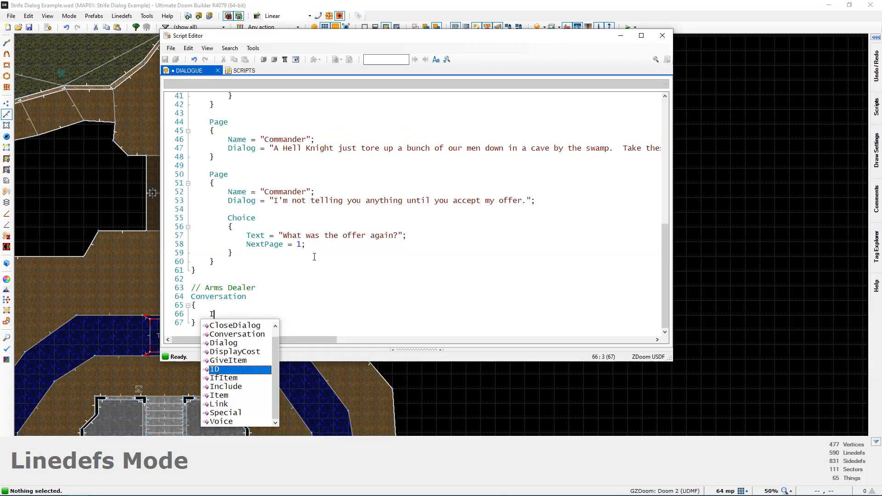
{"action": "key", "text": "Return"}
{"action": "key", "text": "Return"}
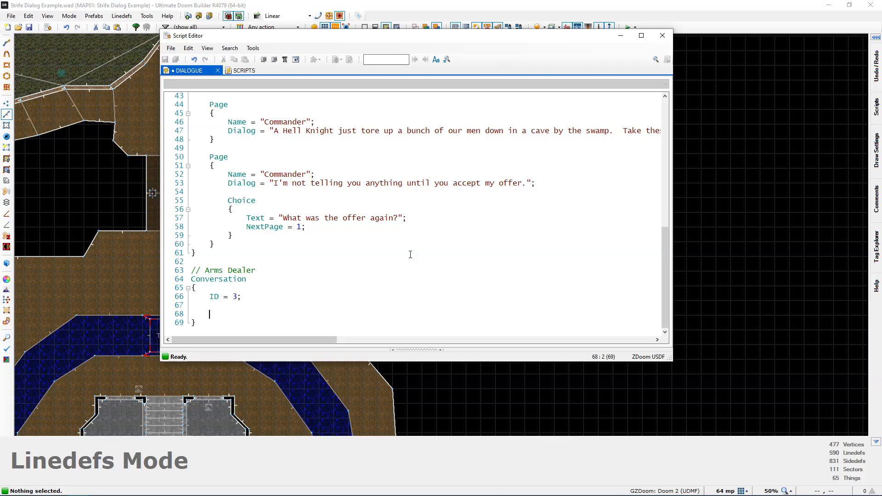
- Add a Page block with braces inside the arms dealer's conversation
{"action": "type", "text": "Page"}
{"action": "key", "text": "Return"}
{"action": "type", "text": "{"}
{"action": "key", "text": "Return"}
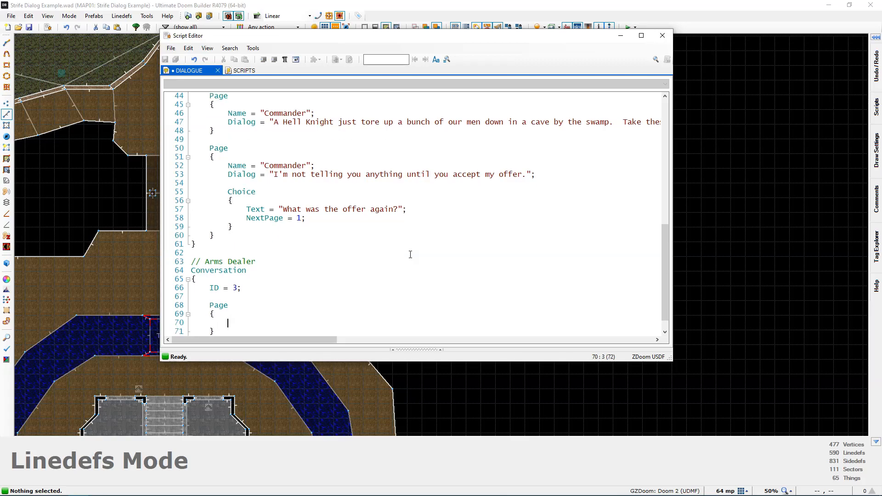
{"action": "scroll", "coordinate": [403, 276], "scroll_direction": "down", "scroll_amount": 1}
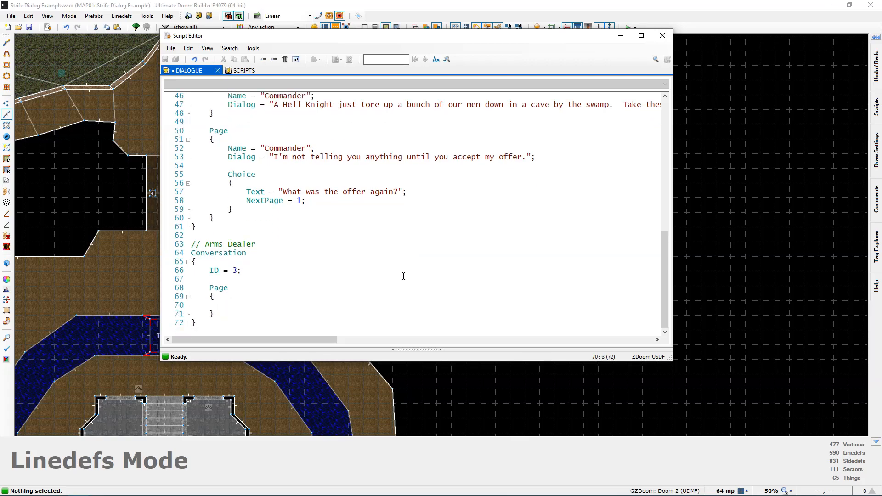
- Fill the page with Name "Arms Dealer" and Text "If you've got coins, I've got guns!", leaving blank lines below
{"action": "type", "text": "Name ="}
{"action": "type", "text": "Arms Dealer\";"}
{"action": "key", "text": "Return"}
{"action": "type", "text": "Text = \"If you've got coins, I've got guns!\";"}
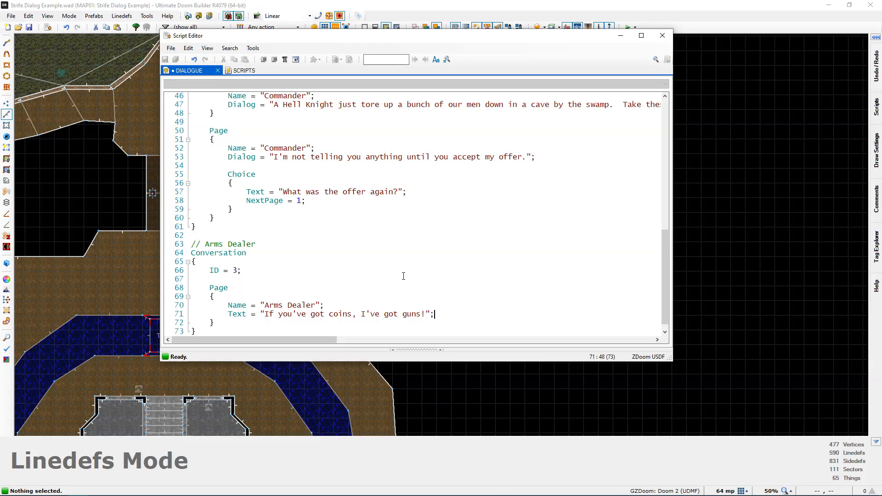
{"action": "key", "text": "Return"}
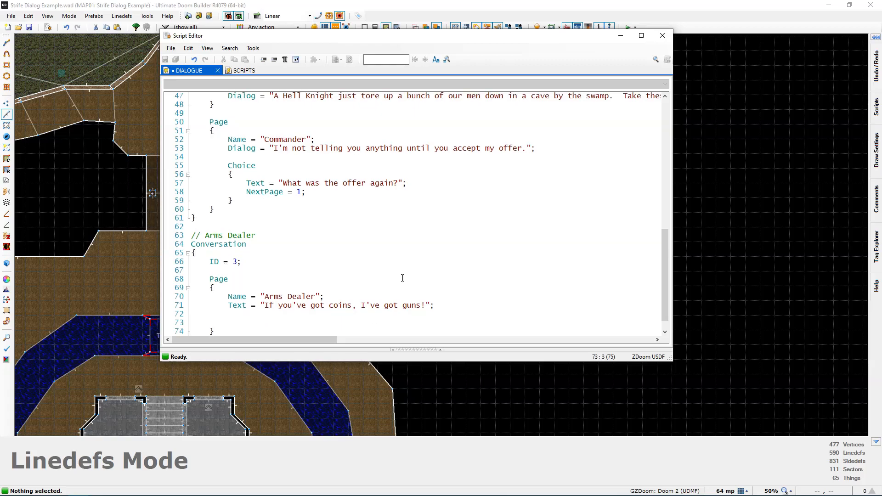
{"action": "key", "text": "Return"}
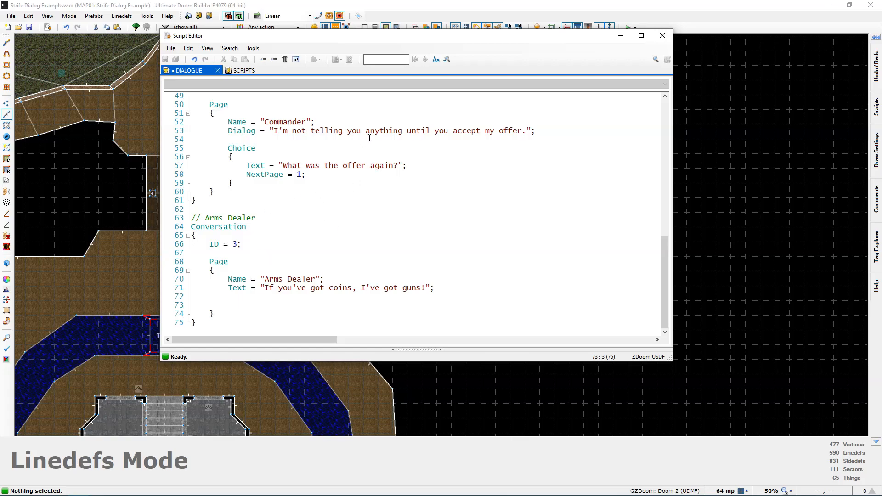
- Close the script editor and examine the shotgun, shells and chaingun displayed in the arms dealer's shop in the 3D view
{"action": "left_click", "coordinate": [662, 40]}
{"action": "key", "text": "w"}
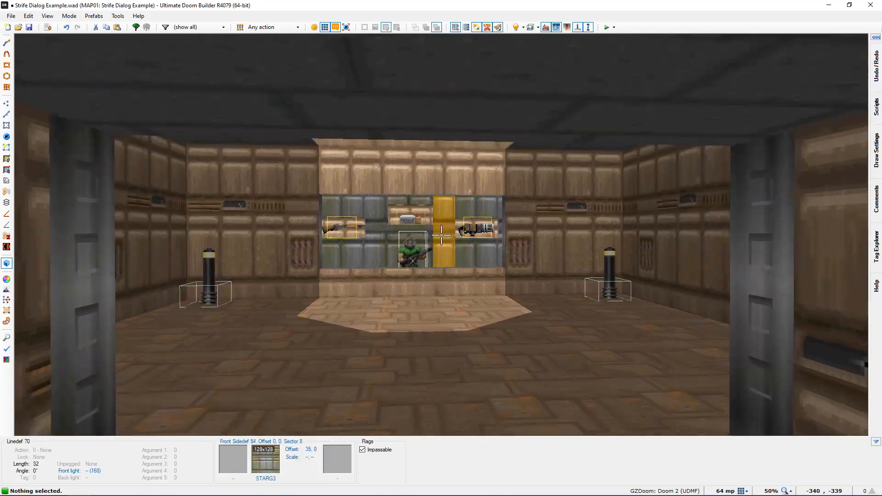
{"action": "key", "text": "w"}
{"action": "key", "text": "a"}
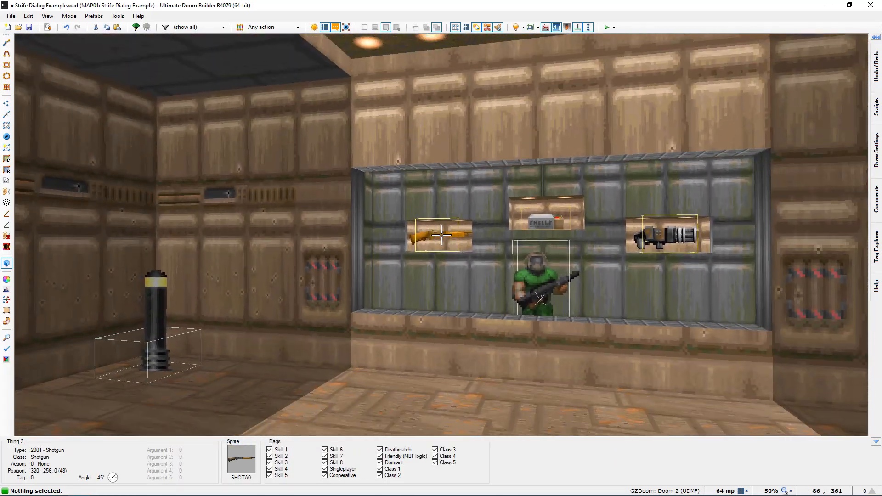
{"action": "key", "text": "w"}
{"action": "key", "text": "d"}
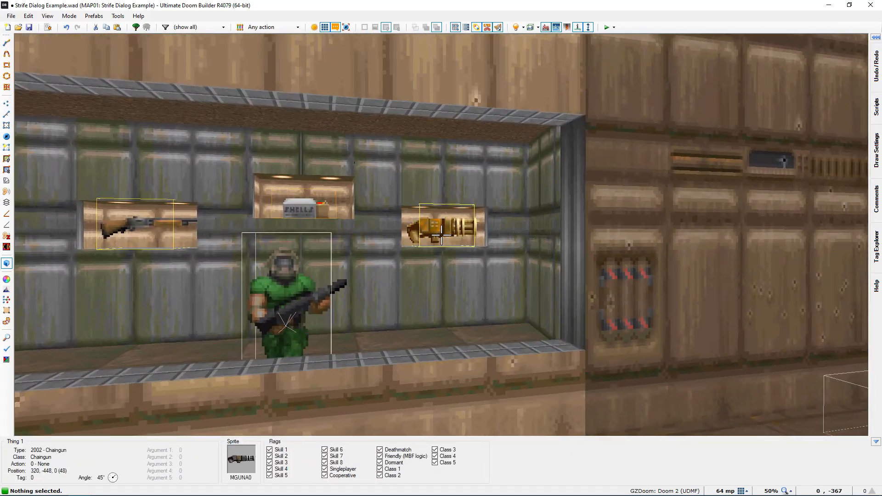
{"action": "key", "text": "s"}
{"action": "key", "text": "w"}
{"action": "key", "text": "a"}
{"action": "key", "text": "d"}
{"action": "key", "text": "w"}
{"action": "key", "text": "a"}
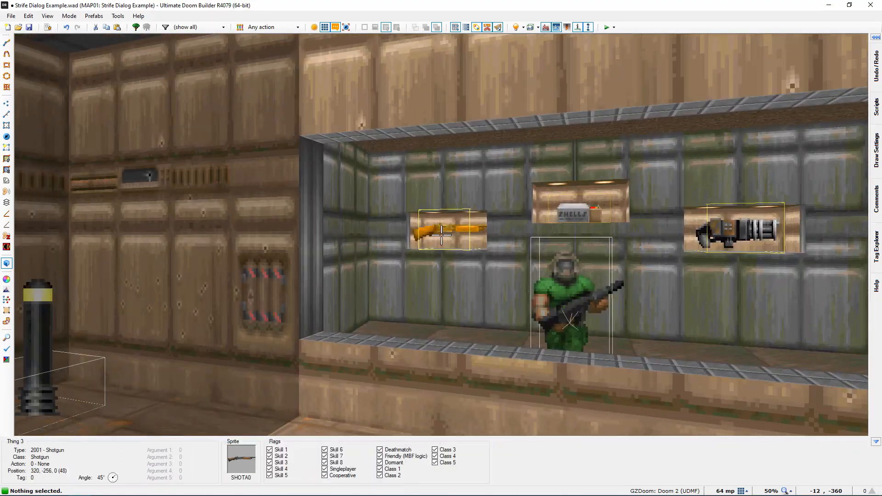
{"action": "key", "text": "s"}
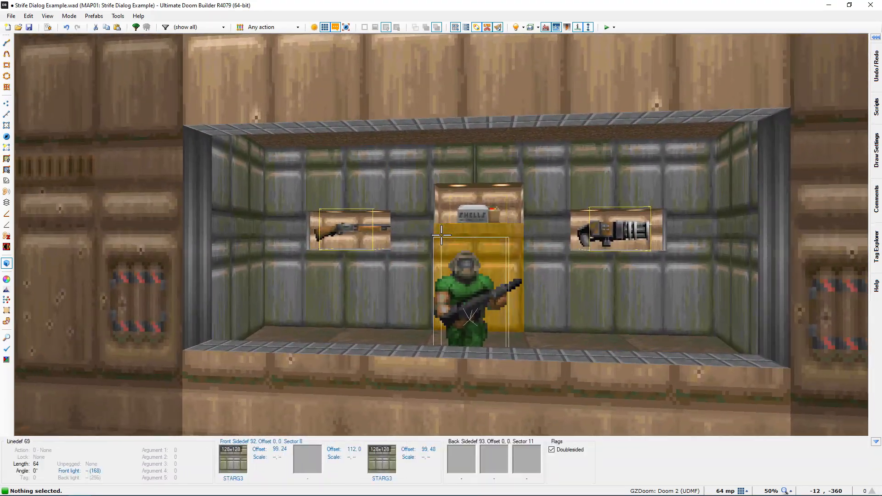
{"action": "key", "text": "q"}
{"action": "middle_click_drag", "start_coordinate": [442, 239], "coordinate": [545, 222]}
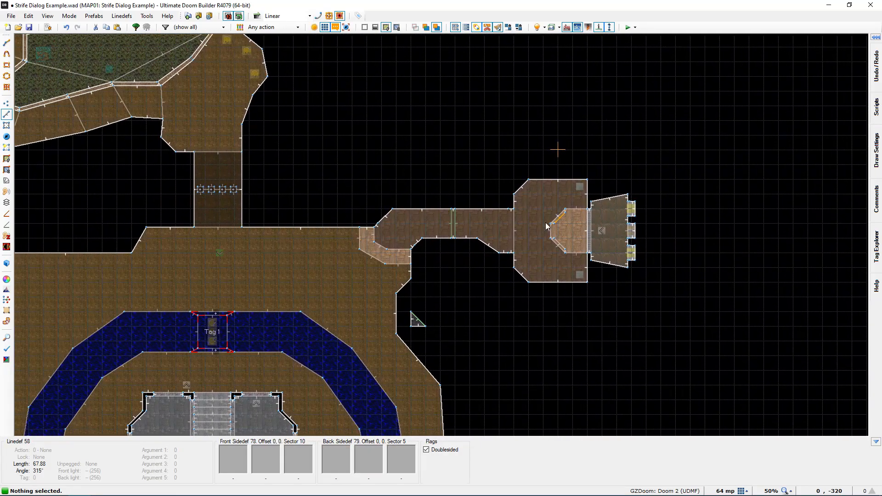
- Reopen the dialogue script and start an indented Choice block below the arms dealer's greeting text
{"action": "left_click", "coordinate": [48, 27]}
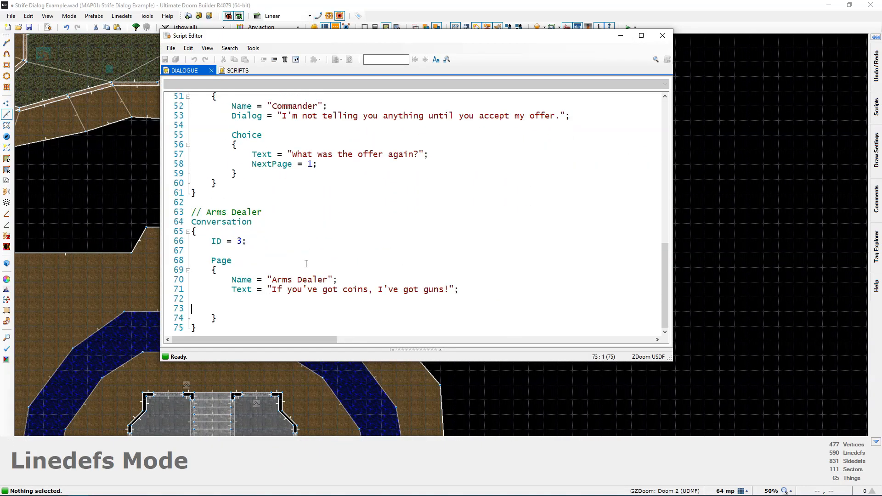
{"action": "key", "text": "Tab"}
{"action": "key", "text": "Tab"}
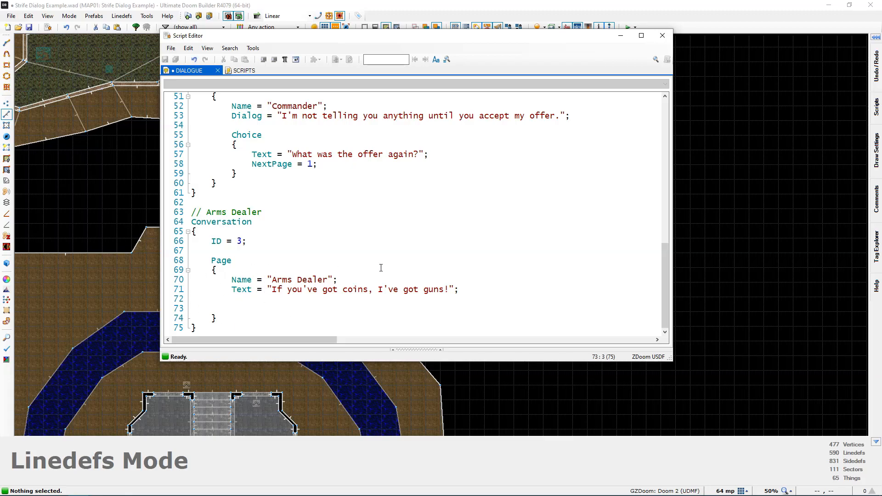
{"action": "type", "text": "Choice"}
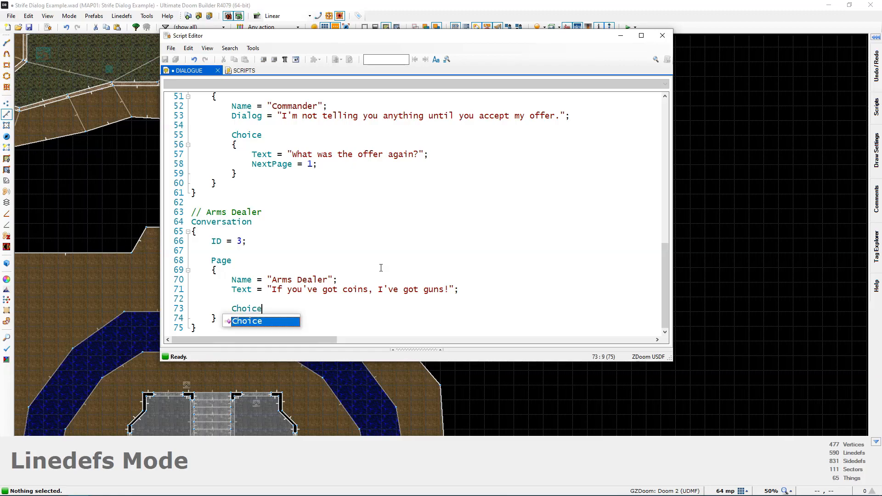
- Open the Arms Dealer page's Choice block and set its Text to "Shotgun"
{"action": "key", "text": "Return"}
{"action": "type", "text": "{"}
{"action": "key", "text": "Return"}
{"action": "scroll", "coordinate": [302, 294], "scroll_direction": "down", "scroll_amount": 1}
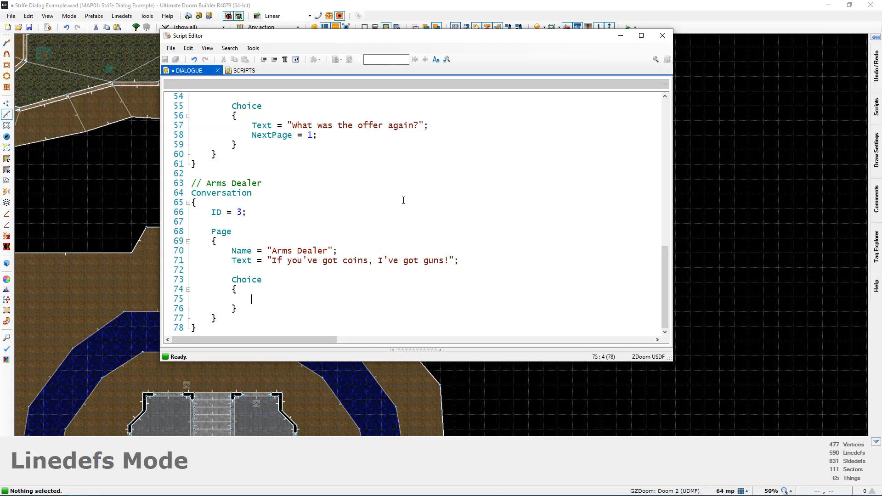
{"action": "type", "text": "Text = \"Shotgun\";"}
{"action": "key", "text": "Return"}
{"action": "key", "text": "Return"}
{"action": "scroll", "coordinate": [403, 200], "scroll_direction": "down", "scroll_amount": 1}
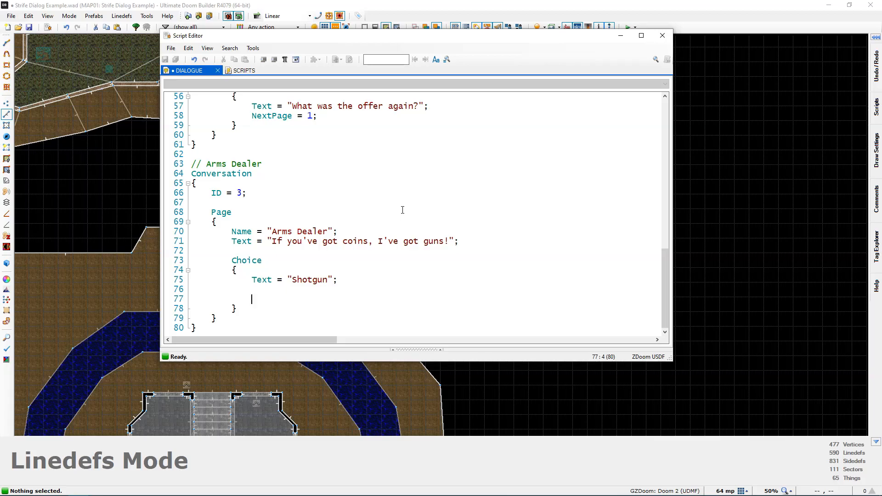
- Add an empty Cost block below the text of the Shotgun choice
{"action": "type", "text": "c"}
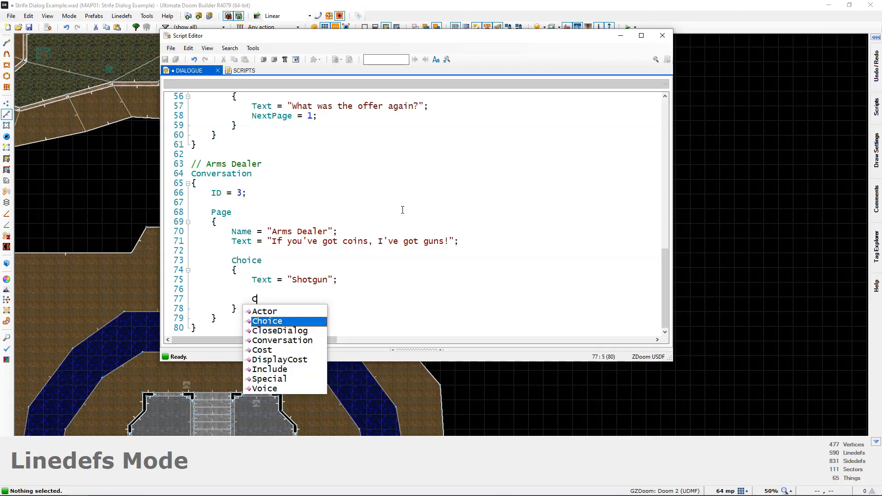
{"action": "type", "text": "ost"}
{"action": "key", "text": "Tab"}
{"action": "key", "text": "Return"}
{"action": "type", "text": "{"}
{"action": "key", "text": "Return"}
{"action": "scroll", "coordinate": [257, 254], "scroll_direction": "down", "scroll_amount": 1}
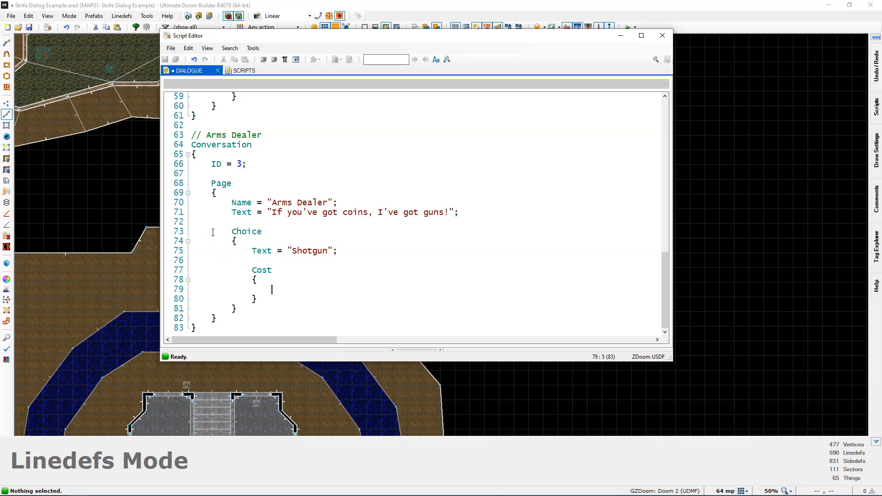
- Define the Shotgun choice's cost with Item = "Coin" and Amount = 10
{"action": "left_click_drag", "start_coordinate": [252, 280], "coordinate": [258, 299]}
{"action": "left_click", "coordinate": [261, 270]}
{"action": "double_click", "coordinate": [256, 270]}
{"action": "left_click", "coordinate": [276, 289]}
{"action": "type", "text": "Item = \"Coin\";"}
{"action": "key", "text": "Return"}
{"action": "key", "text": "ctrl+space"}
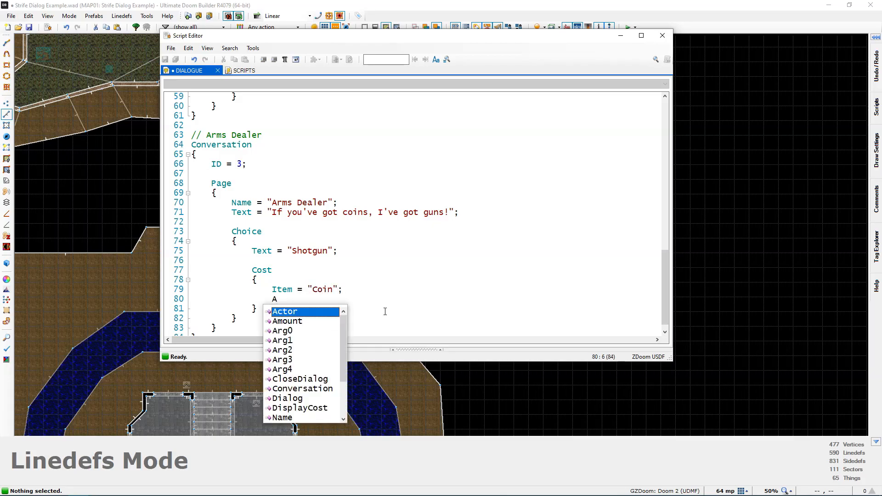
{"action": "type", "text": "Amount ="}
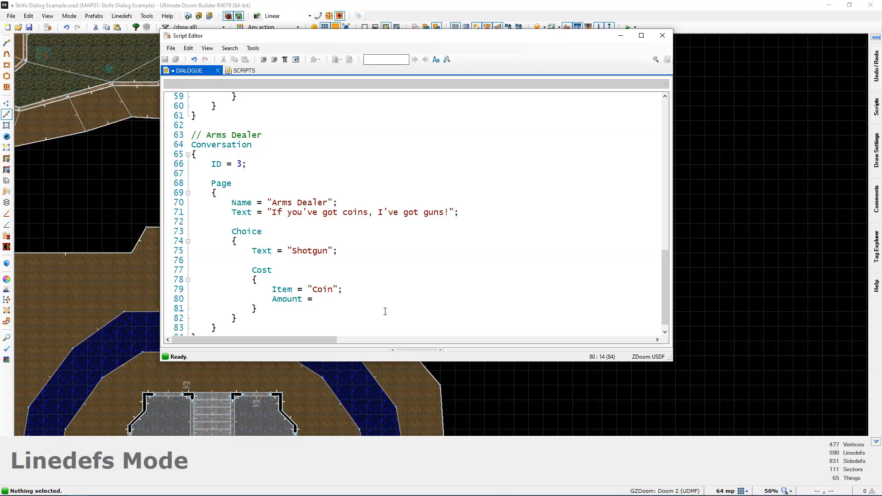
{"action": "type", "text": "10;"}
{"action": "scroll", "coordinate": [329, 284], "scroll_direction": "down", "scroll_amount": 1}
{"action": "left_click_drag", "start_coordinate": [191, 222], "coordinate": [275, 308]}
{"action": "left_click", "coordinate": [275, 308]}
{"action": "left_click_drag", "start_coordinate": [251, 241], "coordinate": [337, 242]}
{"action": "left_click", "coordinate": [324, 271]}
{"action": "left_click_drag", "start_coordinate": [274, 304], "coordinate": [252, 261]}
{"action": "left_click", "coordinate": [270, 298]}
{"action": "left_click_drag", "start_coordinate": [271, 299], "coordinate": [253, 261]}
{"action": "left_click", "coordinate": [271, 298]}
{"action": "left_click_drag", "start_coordinate": [271, 298], "coordinate": [256, 268]}
{"action": "left_click", "coordinate": [270, 298]}
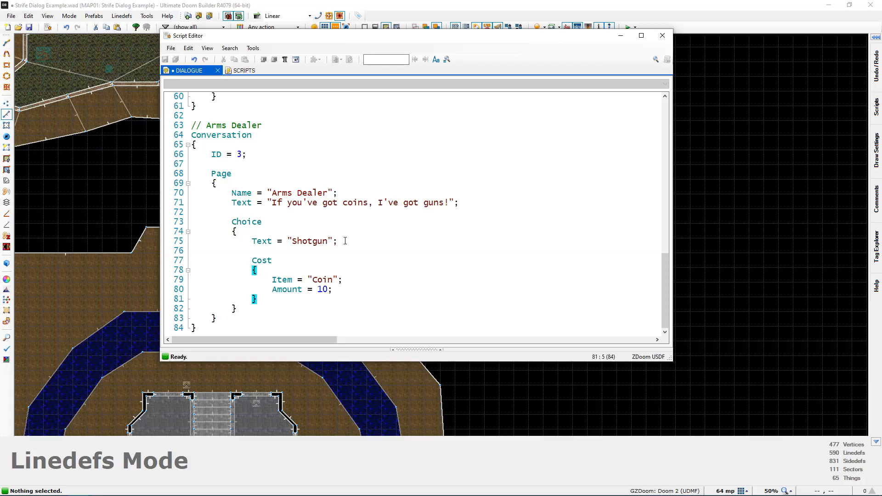
{"action": "left_click", "coordinate": [293, 241]}
{"action": "key", "text": "shift+Right"}
{"action": "key", "text": "shift+Right"}
{"action": "key", "text": "shift+Right"}
{"action": "key", "text": "shift+Right"}
{"action": "key", "text": "shift+Right"}
{"action": "key", "text": "shift+Right"}
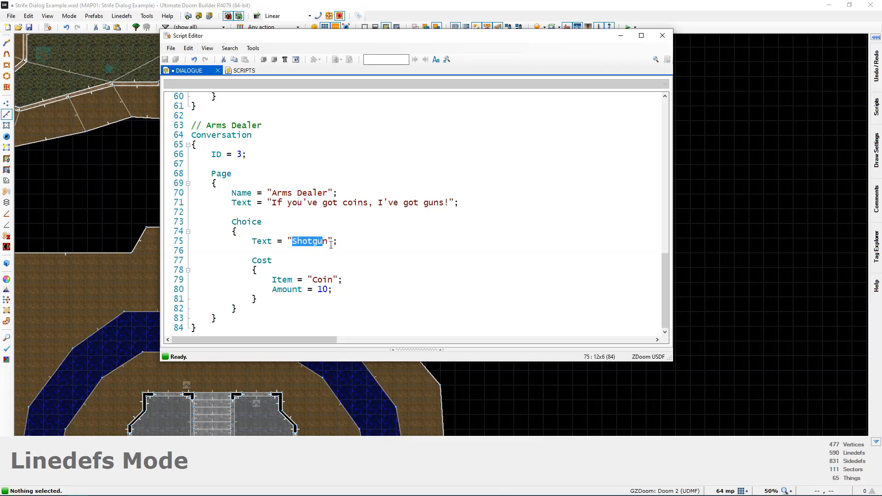
{"action": "left_click", "coordinate": [300, 251]}
- Add GiveItem = "Shotgun" after the Cost block, using the commander's GiveItem line as reference
{"action": "left_click", "coordinate": [258, 299]}
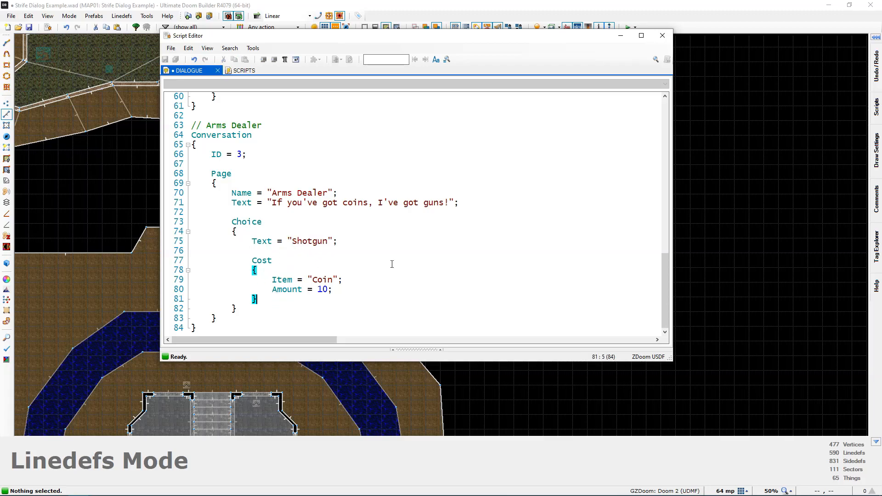
{"action": "key", "text": "Return"}
{"action": "key", "text": "Return"}
{"action": "scroll", "coordinate": [392, 264], "scroll_direction": "down", "scroll_amount": 1}
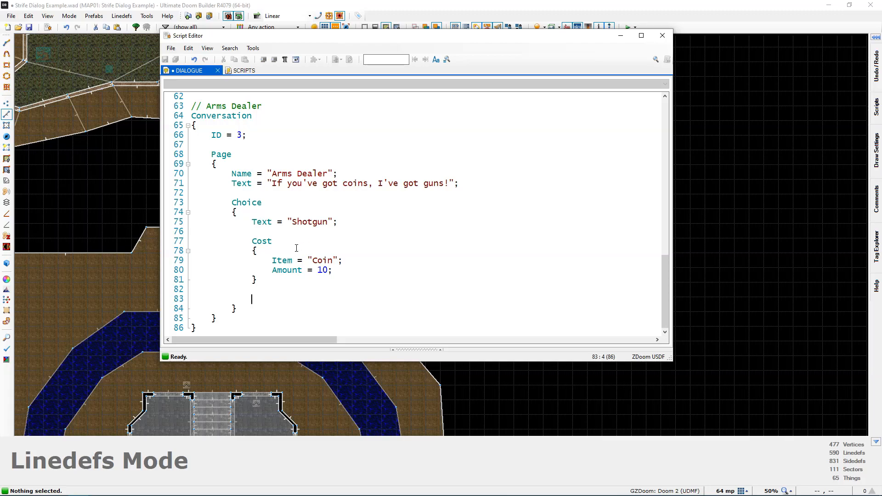
{"action": "scroll", "coordinate": [288, 233], "scroll_direction": "up", "scroll_amount": 8}
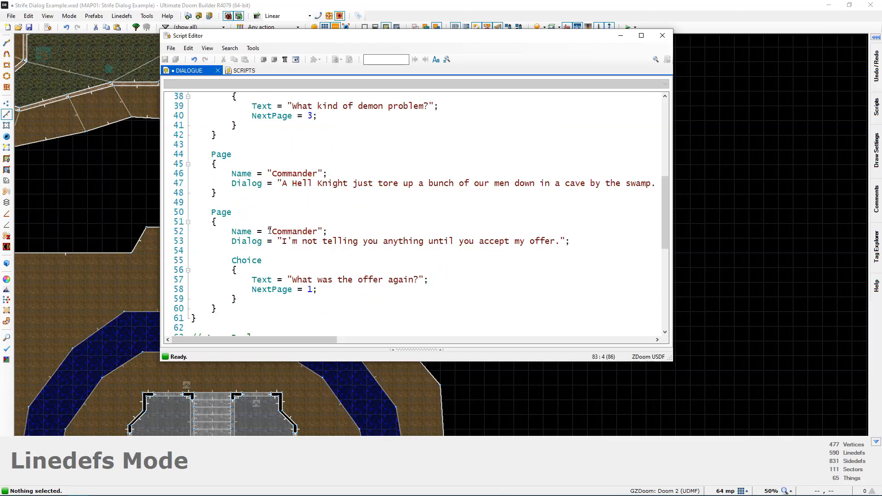
{"action": "scroll", "coordinate": [270, 230], "scroll_direction": "up", "scroll_amount": 7}
{"action": "left_click_drag", "start_coordinate": [253, 221], "coordinate": [353, 221]}
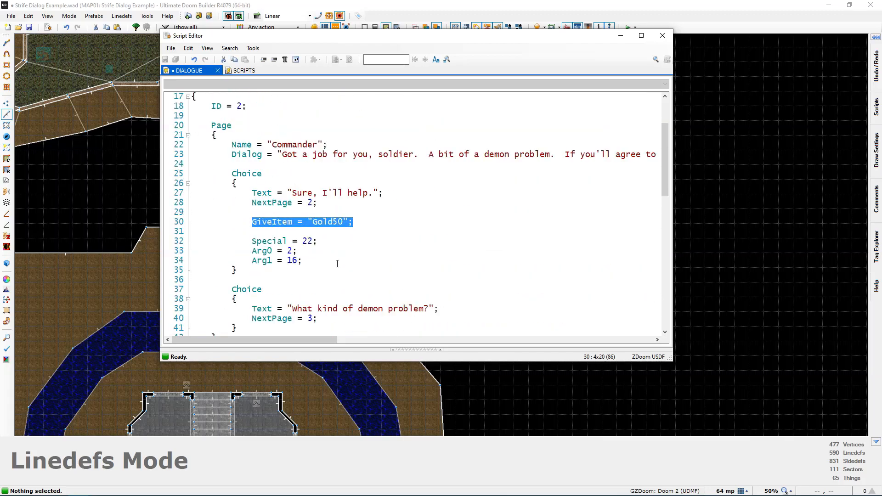
{"action": "scroll", "coordinate": [315, 269], "scroll_direction": "down", "scroll_amount": 15}
{"action": "left_click", "coordinate": [307, 270]}
{"action": "left_click", "coordinate": [285, 299]}
{"action": "left_click", "coordinate": [257, 300]}
{"action": "left_click_drag", "start_coordinate": [260, 307], "coordinate": [231, 203]}
{"action": "left_click", "coordinate": [272, 299]}
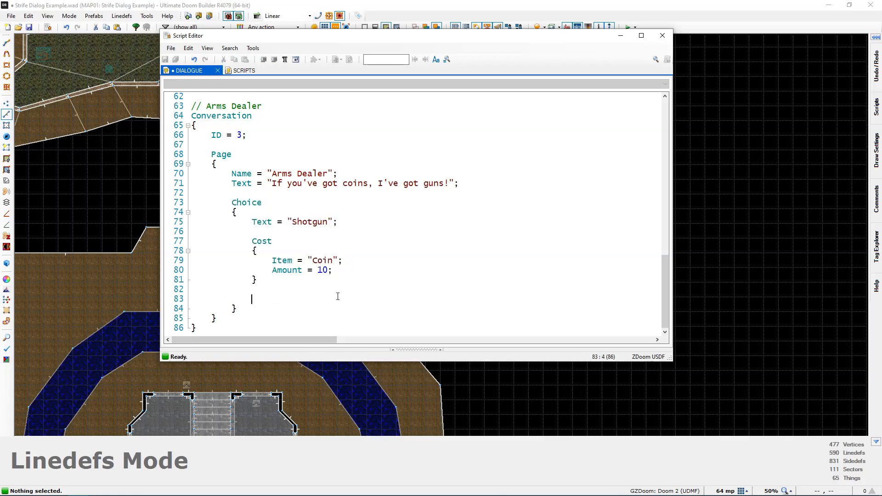
{"action": "type", "text": "GiveI"}
{"action": "type", "text": "tem = \"Shotgun\";"}
{"action": "left_click_drag", "start_coordinate": [251, 241], "coordinate": [251, 299]}
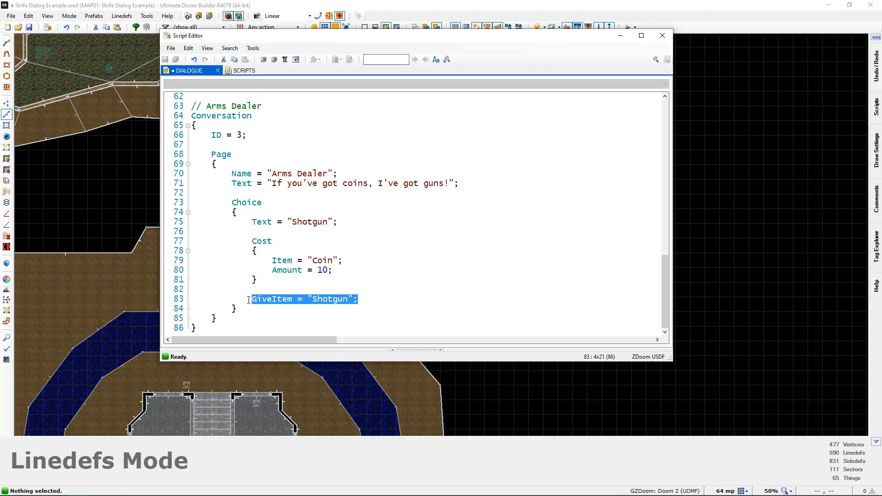
{"action": "left_click", "coordinate": [302, 299]}
{"action": "left_click", "coordinate": [316, 279]}
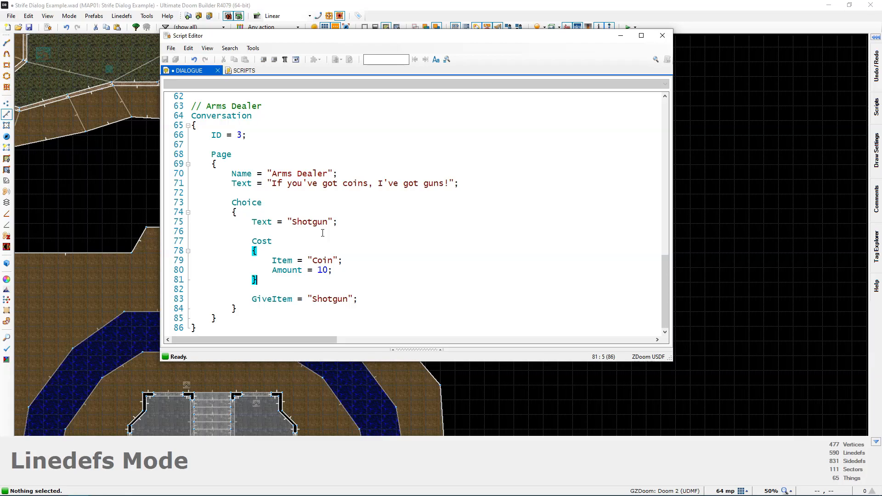
- Draft the comments "// 1. Shotgun" and "// 1. Shotgun for 10" below the Shotgun choice's text
{"action": "left_click", "coordinate": [335, 225]}
{"action": "key", "text": "Return"}
{"action": "key", "text": "Return"}
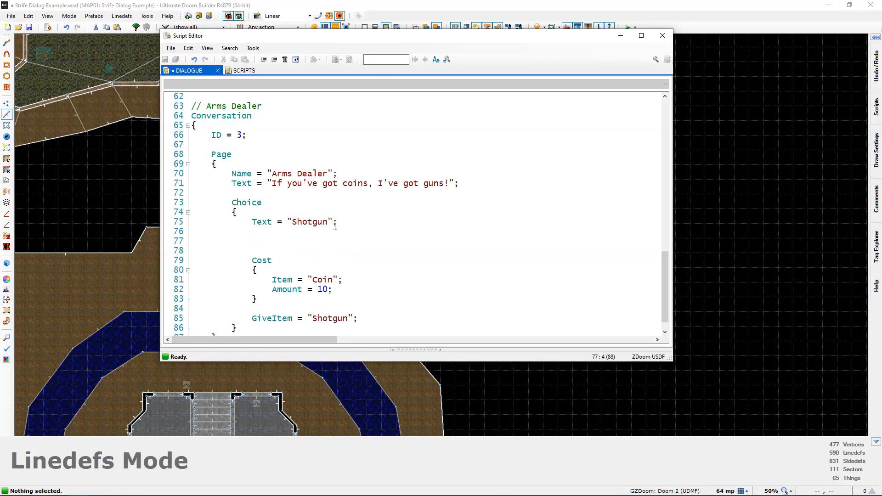
{"action": "type", "text": "// 1. Shotgun"}
{"action": "left_click_drag", "start_coordinate": [266, 241], "coordinate": [321, 241]}
{"action": "left_click", "coordinate": [324, 242]}
{"action": "key", "text": "Return"}
{"action": "type", "text": "//"}
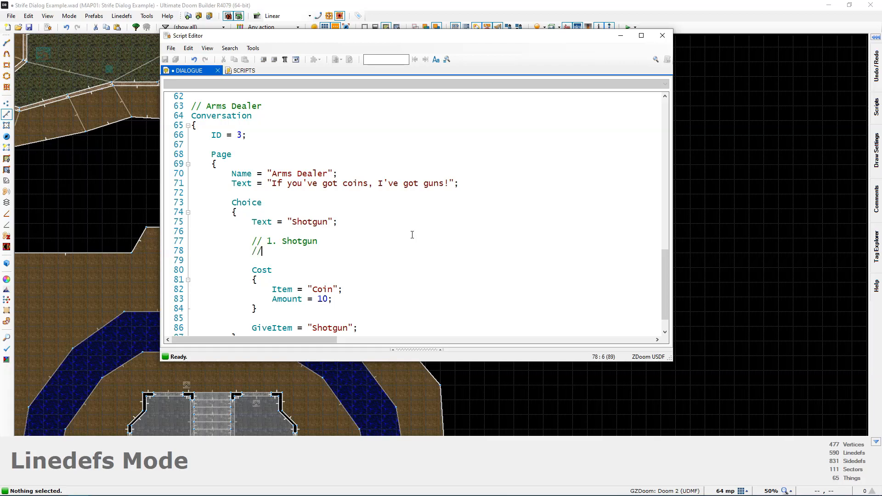
{"action": "type", "text": " 1. Shotgun for 10"}
- Delete the two example comment lines above the Cost block
{"action": "left_click", "coordinate": [322, 251]}
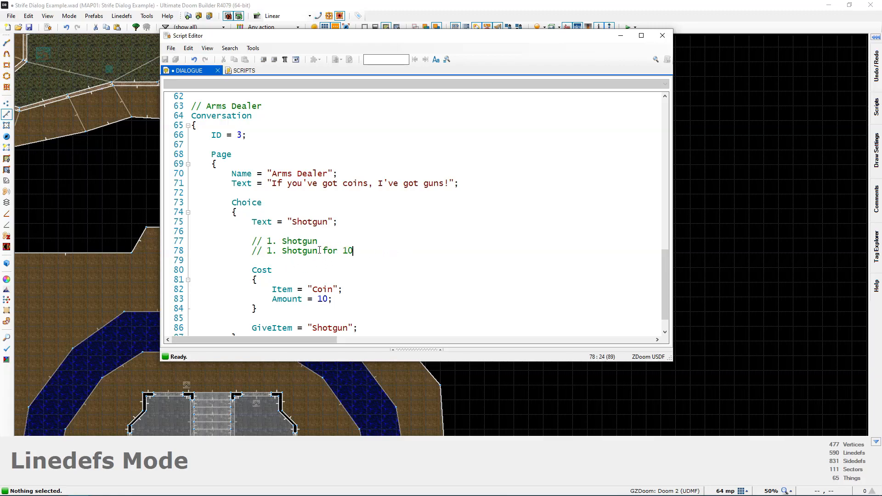
{"action": "key", "text": "Left"}
{"action": "key", "text": "shift+Left"}
{"action": "key", "text": "shift+Left"}
{"action": "key", "text": "shift+Left"}
{"action": "key", "text": "shift+Left"}
{"action": "key", "text": "shift+Left"}
{"action": "key", "text": "shift+Left"}
{"action": "left_click_drag", "start_coordinate": [322, 251], "coordinate": [339, 251]}
{"action": "left_click_drag", "start_coordinate": [342, 251], "coordinate": [211, 203]}
{"action": "left_click", "coordinate": [354, 250]}
{"action": "scroll", "coordinate": [354, 251], "scroll_direction": "down", "scroll_amount": 1}
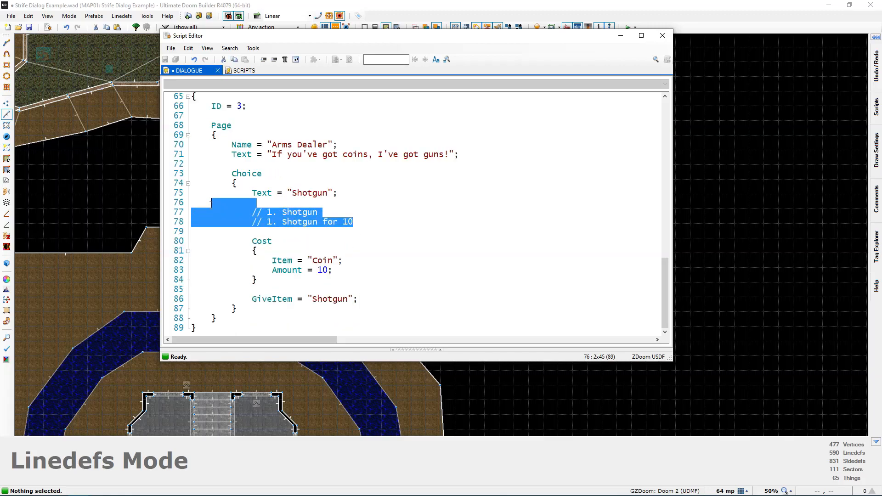
{"action": "key", "text": "Delete"}
- Add DisplayCost = true; between the Cost block and the GiveItem line
{"action": "left_click", "coordinate": [276, 270]}
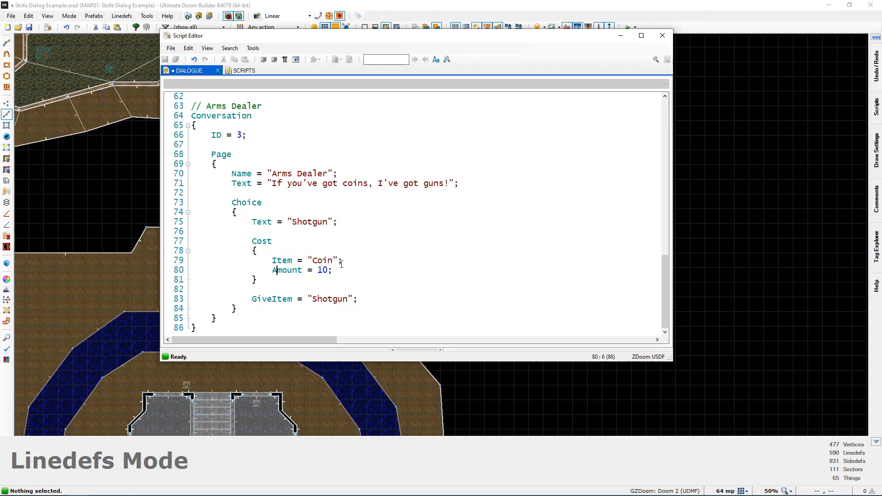
{"action": "key", "text": "Down"}
{"action": "key", "text": "Return"}
{"action": "key", "text": "Return"}
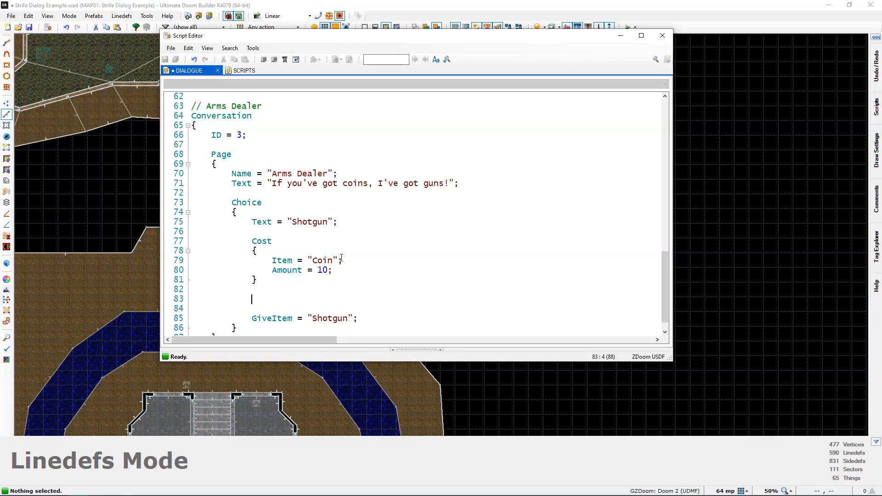
{"action": "type", "text": "DisplayCost = true;"}
{"action": "left_click", "coordinate": [365, 319]}
{"action": "scroll", "coordinate": [349, 312], "scroll_direction": "down", "scroll_amount": 1}
{"action": "left_click", "coordinate": [350, 279]}
{"action": "key", "text": "shift+Home"}
{"action": "key", "text": "Up"}
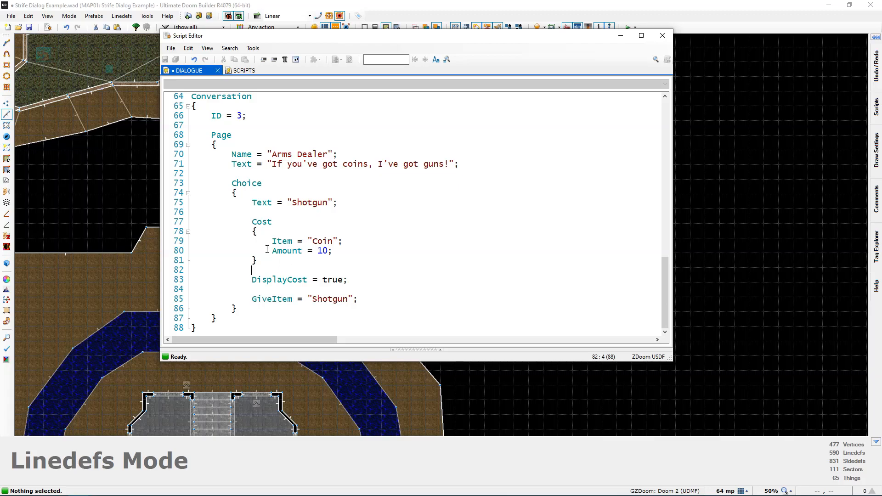
{"action": "left_click_drag", "start_coordinate": [351, 279], "coordinate": [258, 281]}
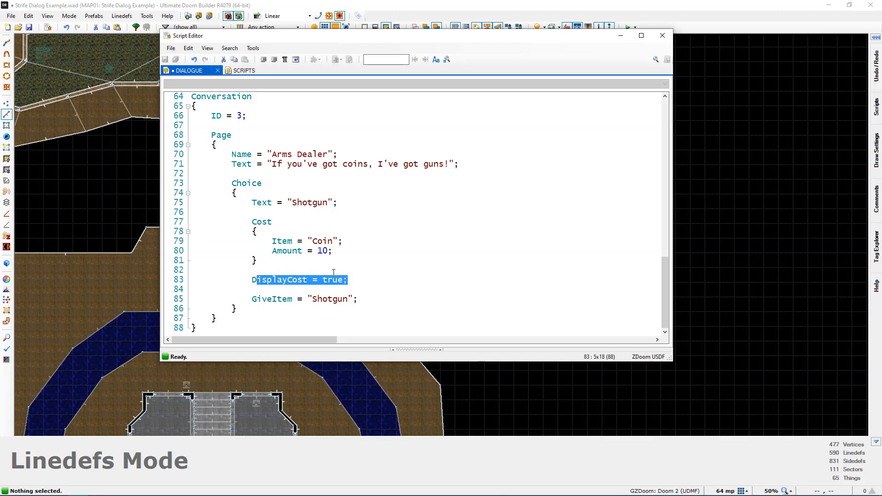
{"action": "double_click", "coordinate": [294, 205]}
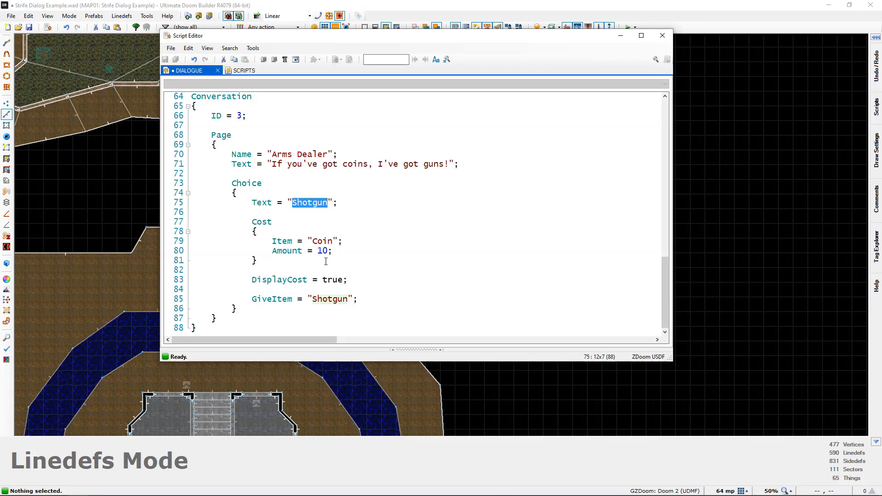
{"action": "left_click", "coordinate": [314, 203]}
{"action": "left_click", "coordinate": [338, 289]}
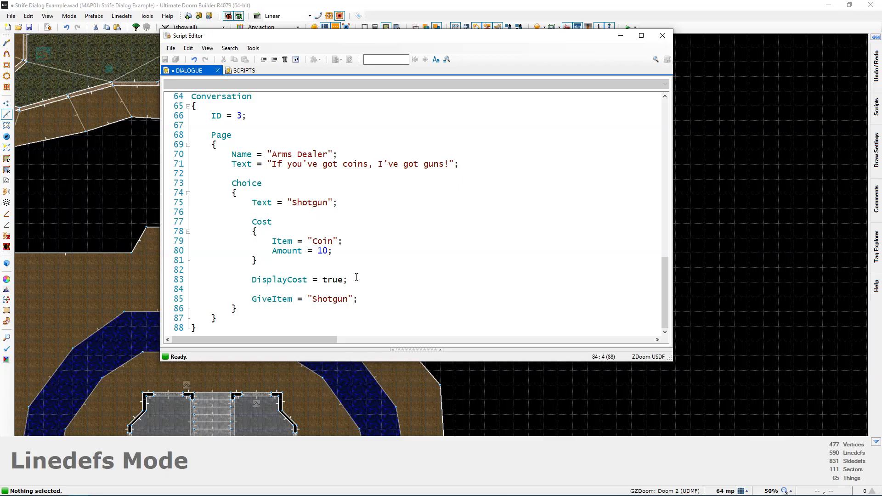
- Add YesMessage = "One shotgun coming up!"; below the GiveItem line, separated by a blank line
{"action": "left_click", "coordinate": [379, 301]}
{"action": "key", "text": "Return"}
{"action": "key", "text": "Return"}
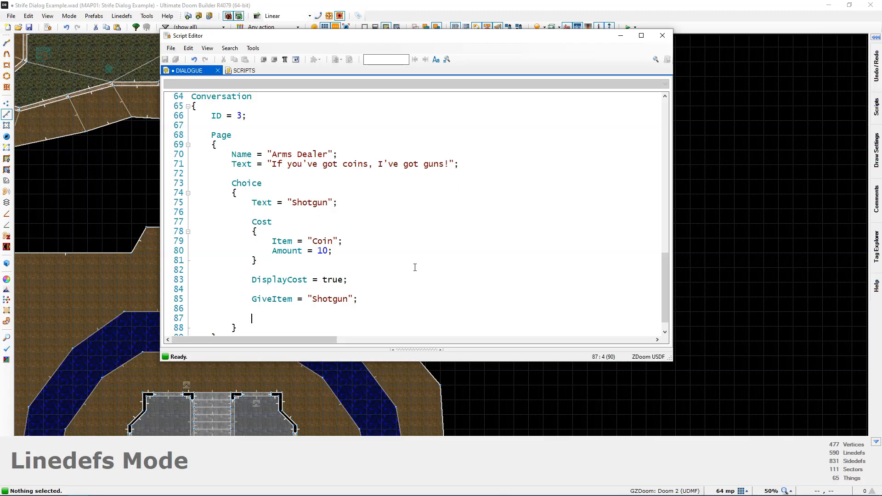
{"action": "type", "text": "YesMessage"}
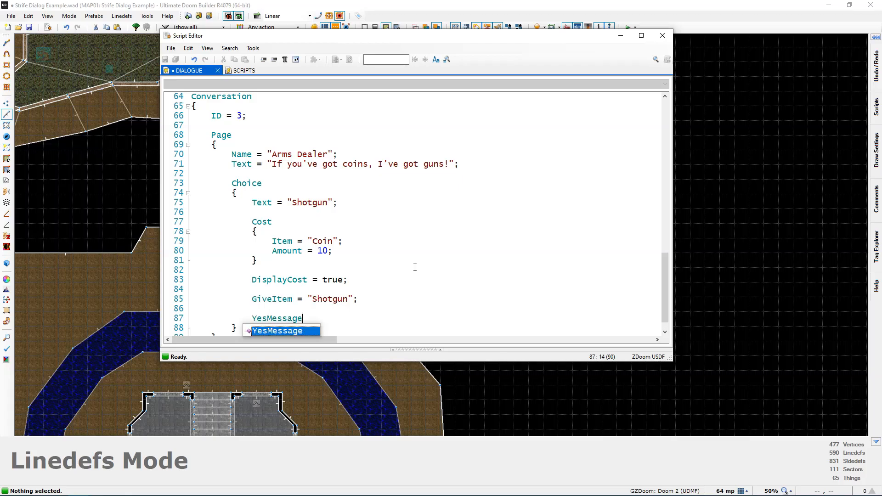
{"action": "type", "text": " = \"On"}
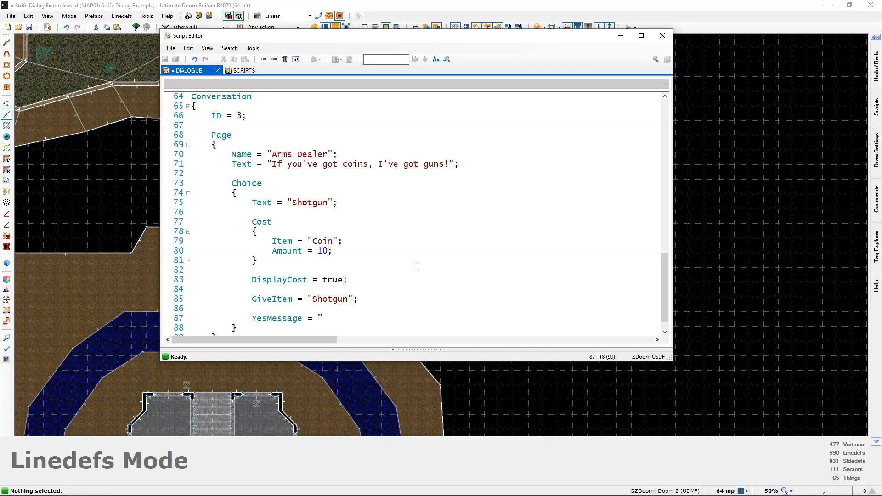
{"action": "type", "text": "e shotgun coming up!"}
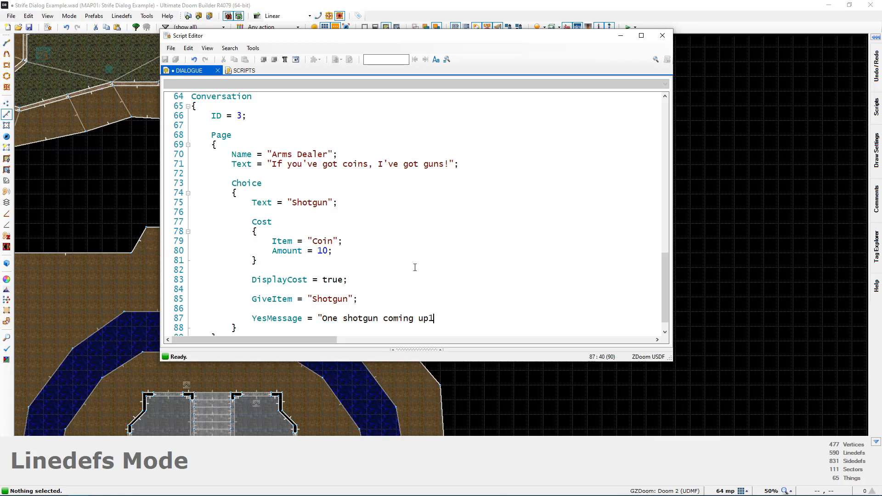
{"action": "type", "text": "\";"}
- Add NoMessage = "Sorry, you can't afford that. Come back when you've got the coin."; below the YesMessage line
{"action": "key", "text": "Return"}
{"action": "scroll", "coordinate": [415, 267], "scroll_direction": "down", "scroll_amount": 1}
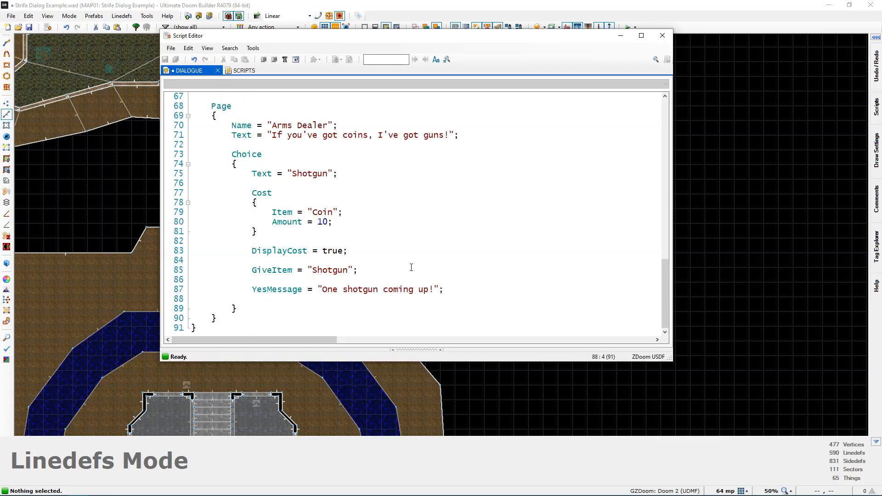
{"action": "type", "text": "NoMessage"}
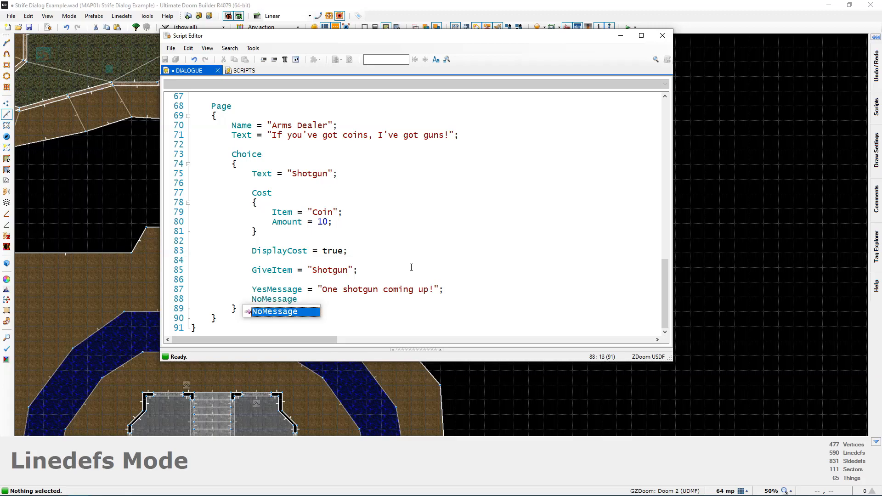
{"action": "type", "text": " = \""}
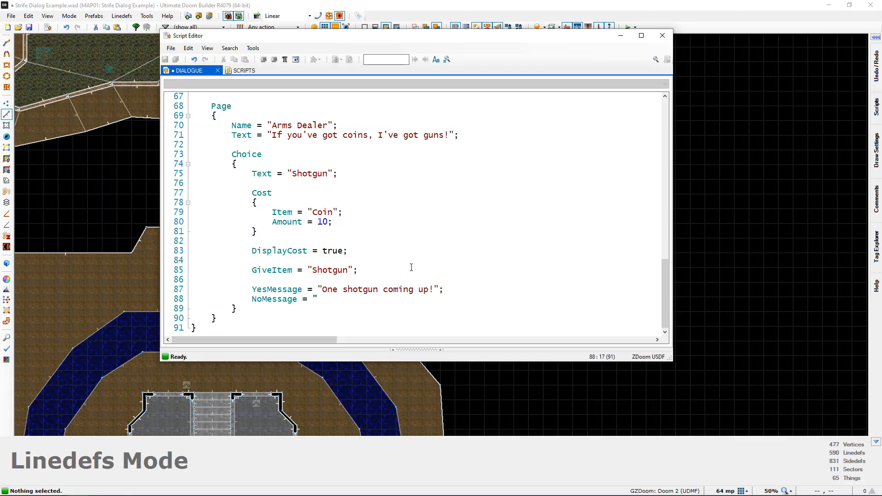
{"action": "type", "text": "Sorry, you can't afford th"}
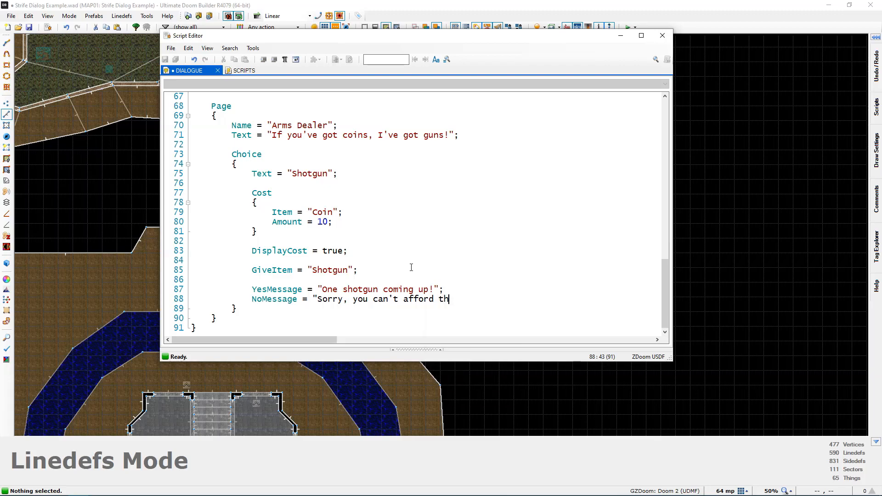
{"action": "type", "text": "at.  Come back when you've got the coin.\";"}
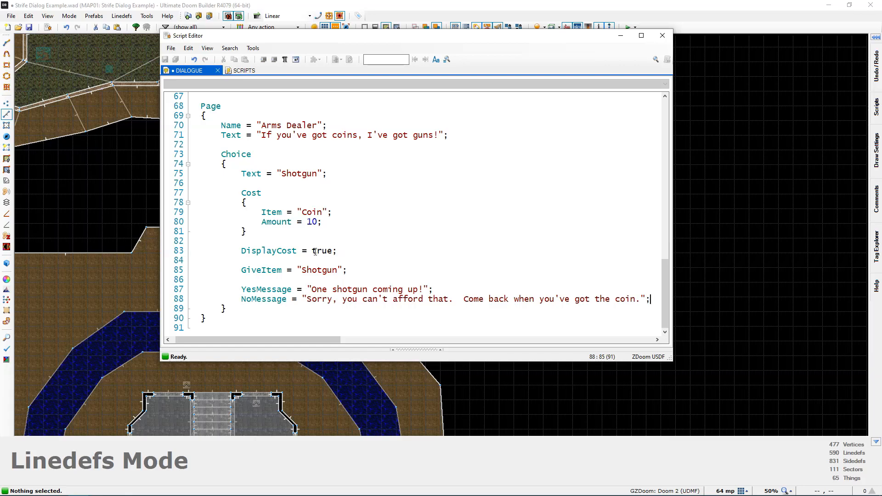
{"action": "scroll", "coordinate": [294, 202], "scroll_direction": "up", "scroll_amount": 2}
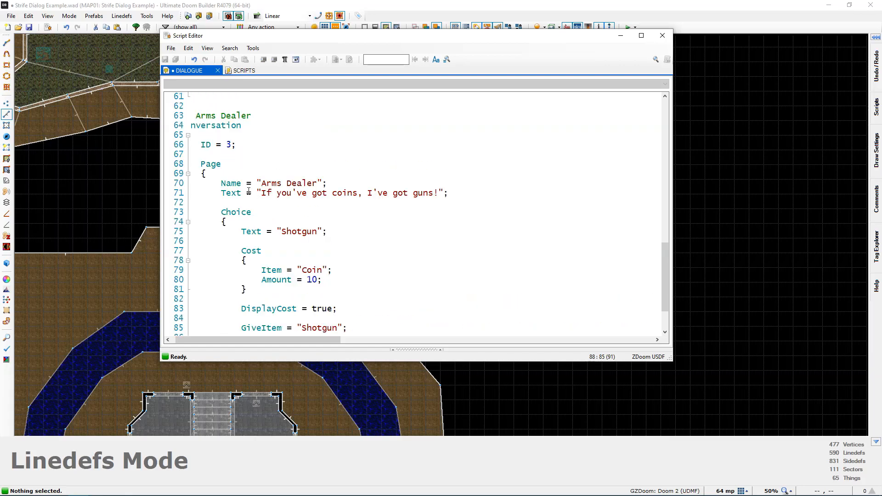
- Review the Arms Dealer conversation's page name and greeting text in the dialogue script
{"action": "left_click_drag", "start_coordinate": [264, 338], "coordinate": [258, 338]}
{"action": "left_click_drag", "start_coordinate": [212, 162], "coordinate": [295, 309]}
{"action": "left_click", "coordinate": [294, 202]}
{"action": "scroll", "coordinate": [295, 202], "scroll_direction": "up", "scroll_amount": 2}
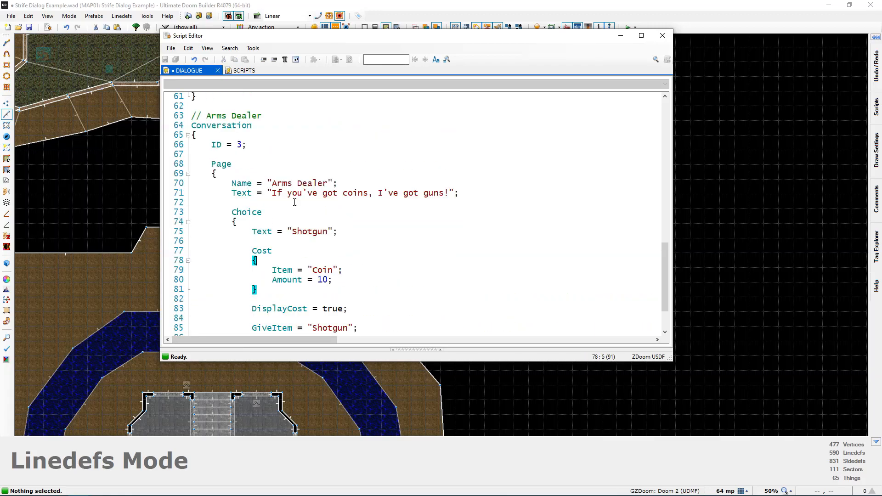
{"action": "left_click_drag", "start_coordinate": [331, 184], "coordinate": [449, 193]}
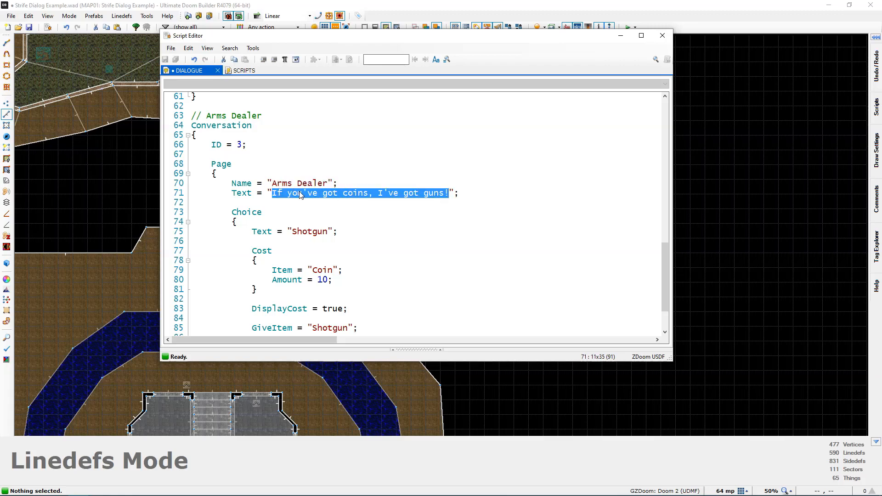
{"action": "left_click", "coordinate": [386, 193]}
{"action": "scroll", "coordinate": [353, 201], "scroll_direction": "down", "scroll_amount": 2}
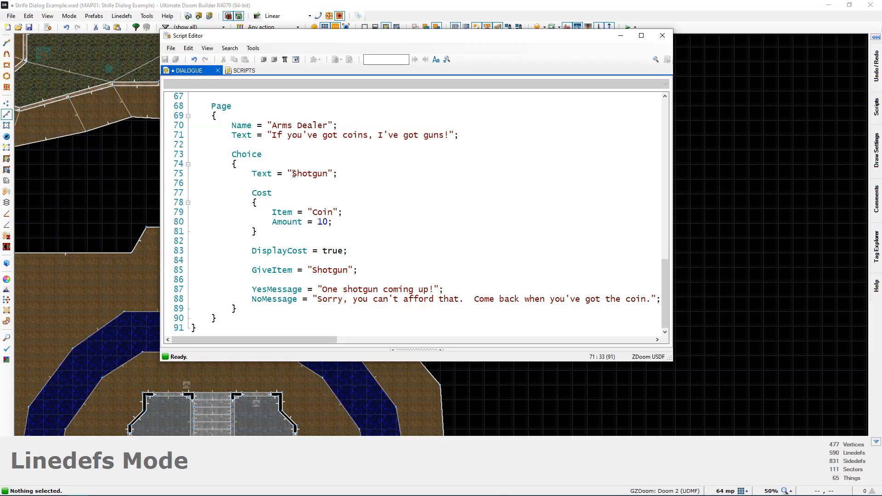
- Review the Shotgun choice's text, its Cost block and the DisplayCost line
{"action": "left_click_drag", "start_coordinate": [292, 173], "coordinate": [327, 173]}
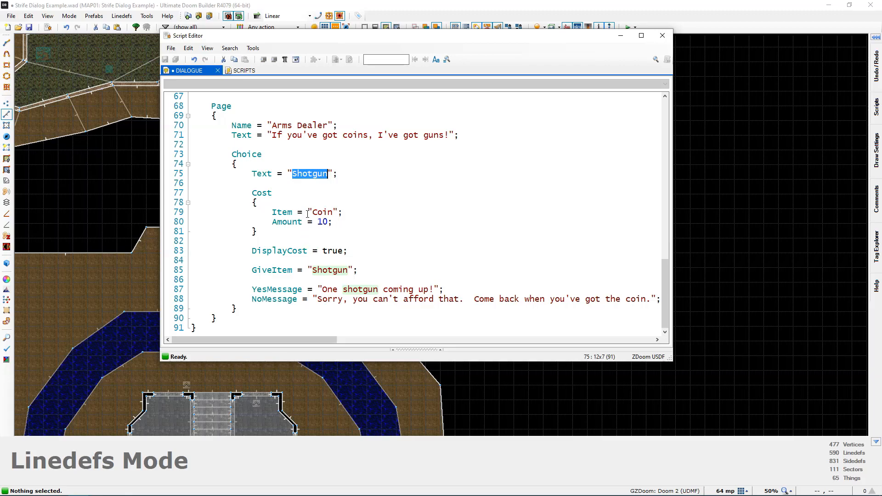
{"action": "left_click_drag", "start_coordinate": [250, 250], "coordinate": [348, 251]}
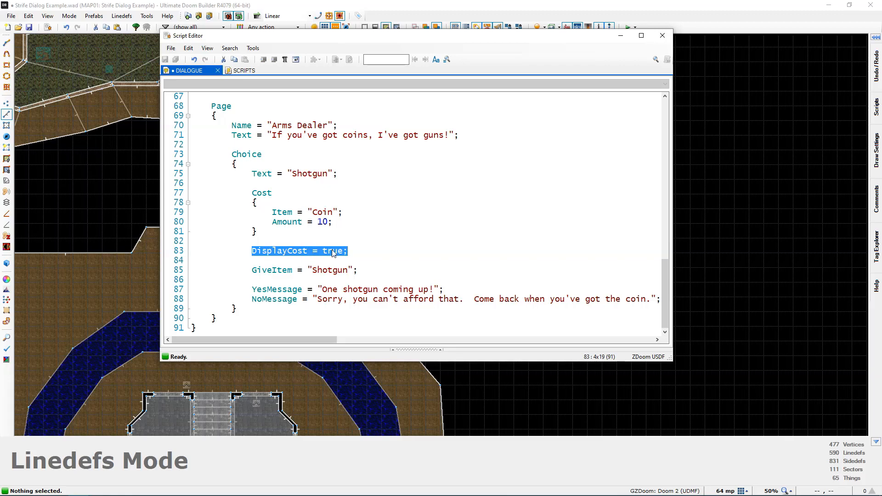
{"action": "left_click", "coordinate": [283, 252]}
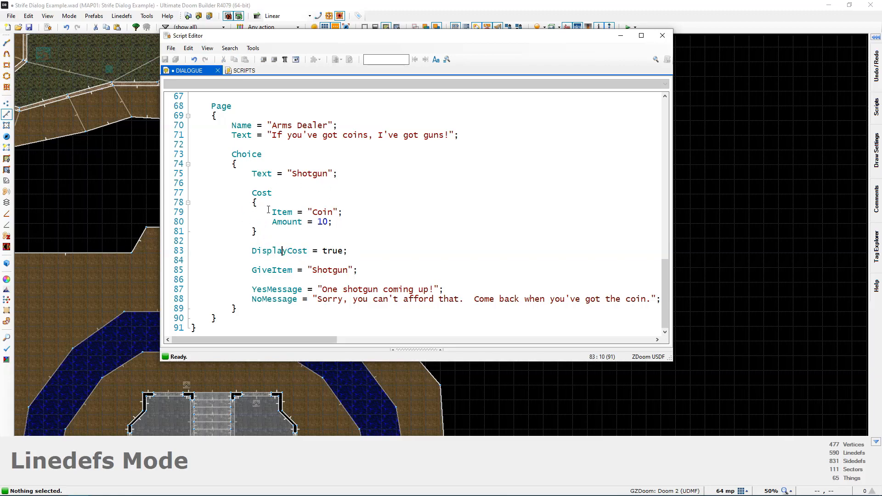
{"action": "left_click", "coordinate": [256, 232]}
{"action": "left_click_drag", "start_coordinate": [256, 232], "coordinate": [253, 194]}
{"action": "left_click", "coordinate": [256, 231]}
{"action": "left_click", "coordinate": [256, 232]}
{"action": "left_click_drag", "start_coordinate": [322, 234], "coordinate": [256, 193]}
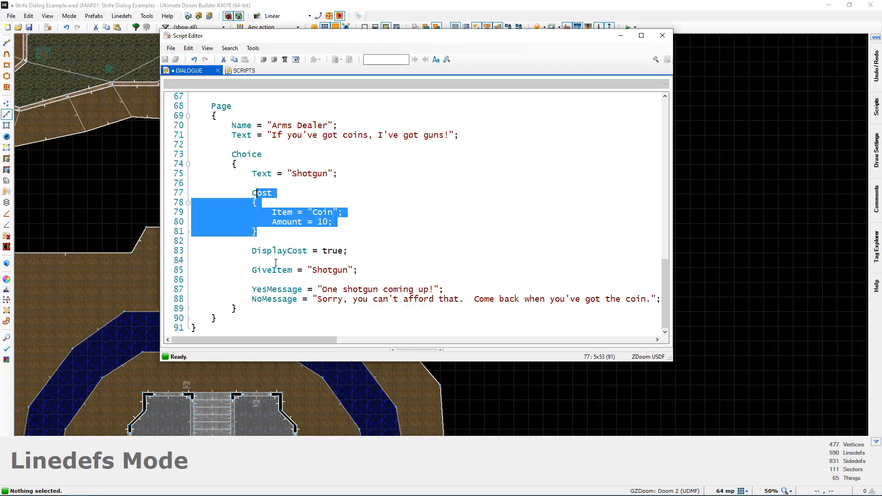
- Review the GiveItem, YesMessage and NoMessage lines of the Shotgun choice
{"action": "left_click_drag", "start_coordinate": [250, 270], "coordinate": [370, 269]}
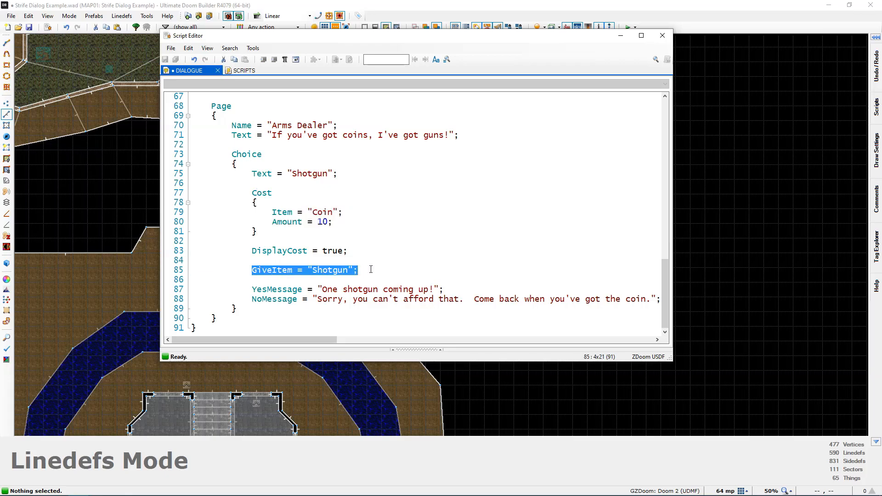
{"action": "left_click_drag", "start_coordinate": [250, 289], "coordinate": [444, 289]}
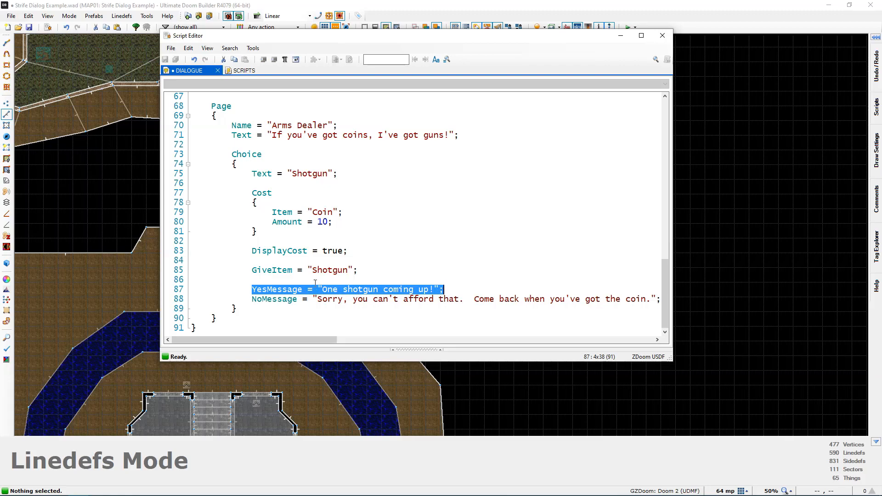
{"action": "left_click", "coordinate": [287, 235]}
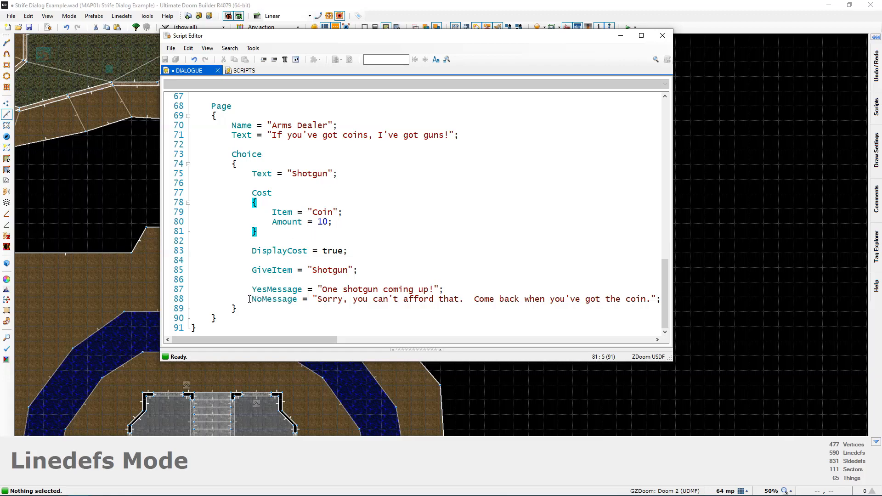
{"action": "left_click_drag", "start_coordinate": [252, 299], "coordinate": [297, 299]}
{"action": "mouse_move", "coordinate": [313, 339]}
{"action": "left_mouse_down"}
{"action": "mouse_move", "coordinate": [337, 342]}
{"action": "mouse_move", "coordinate": [313, 340]}
{"action": "left_mouse_up"}
{"action": "left_click", "coordinate": [370, 212]}
{"action": "scroll", "coordinate": [372, 217], "scroll_direction": "up", "scroll_amount": 1}
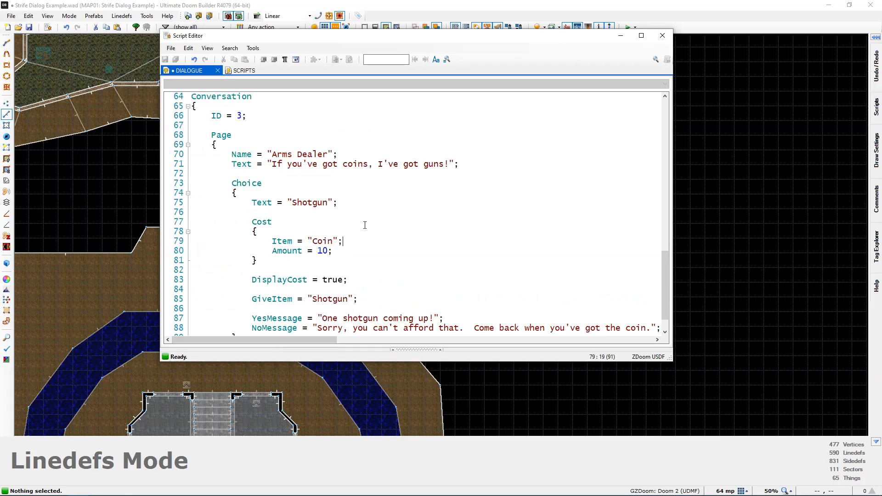
{"action": "scroll", "coordinate": [362, 227], "scroll_direction": "down", "scroll_amount": 1}
{"action": "scroll", "coordinate": [330, 251], "scroll_direction": "up", "scroll_amount": 1}
{"action": "scroll", "coordinate": [318, 251], "scroll_direction": "down", "scroll_amount": 1}
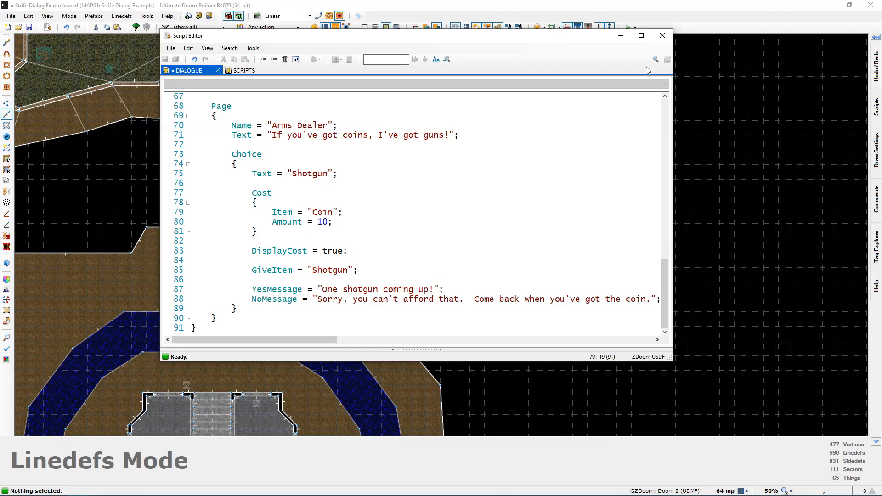
- Close the script editor and switch to Things mode at the arms dealer's shop
{"action": "left_click", "coordinate": [662, 36]}
{"action": "key", "text": "t"}
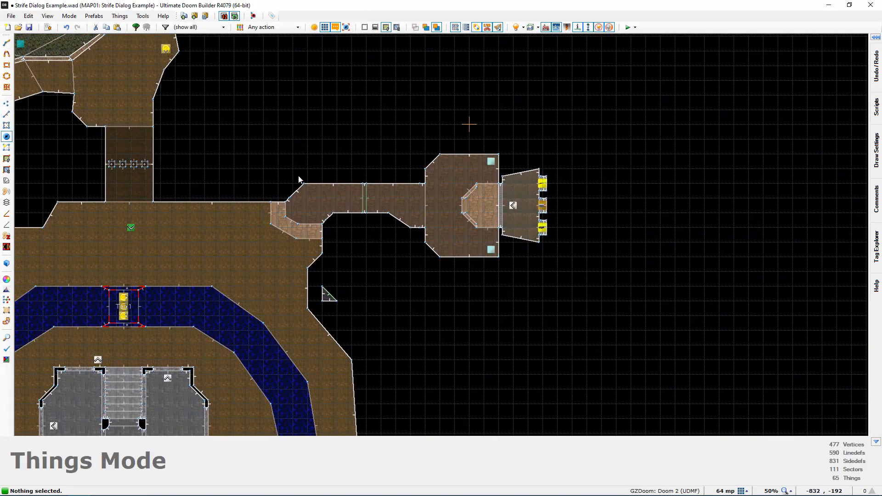
{"action": "scroll", "coordinate": [291, 176], "scroll_direction": "up", "scroll_amount": 5}
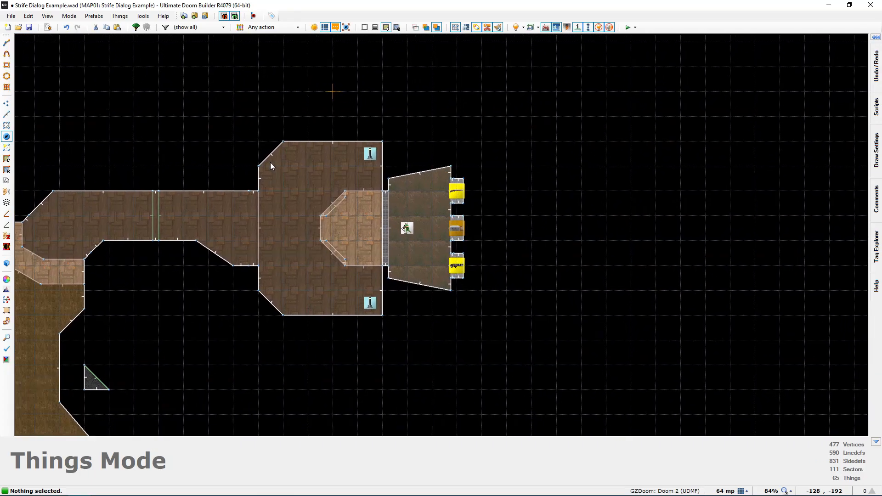
{"action": "scroll", "coordinate": [273, 169], "scroll_direction": "up", "scroll_amount": 3}
- Reopen the dialogue script, check the Arms Dealer conversation's ID, and close the script editor again
{"action": "key", "text": "F10"}
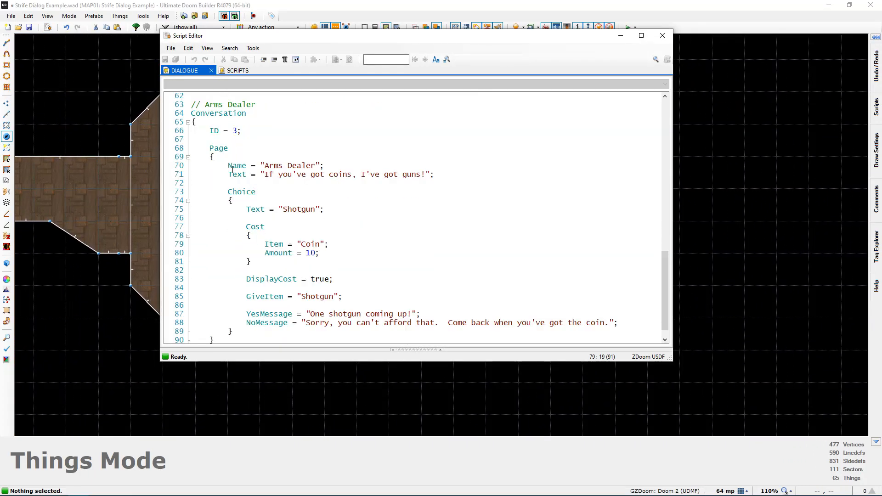
{"action": "scroll", "coordinate": [208, 156], "scroll_direction": "up", "scroll_amount": 1}
{"action": "left_click_drag", "start_coordinate": [212, 158], "coordinate": [238, 158]}
{"action": "left_click", "coordinate": [239, 158]}
{"action": "left_click", "coordinate": [662, 35]}
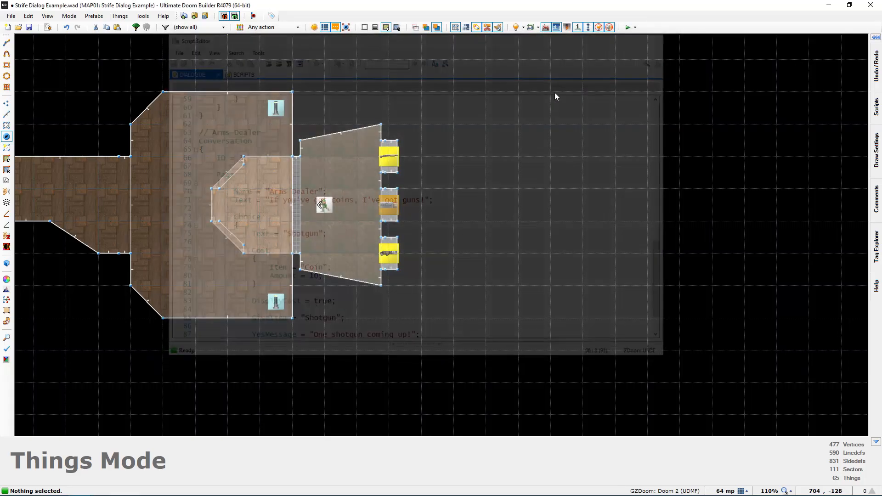
- Set the Conversation ID of the Scripted Marine behind the shop counter to 3
{"action": "scroll", "coordinate": [425, 203], "scroll_direction": "up", "scroll_amount": 2}
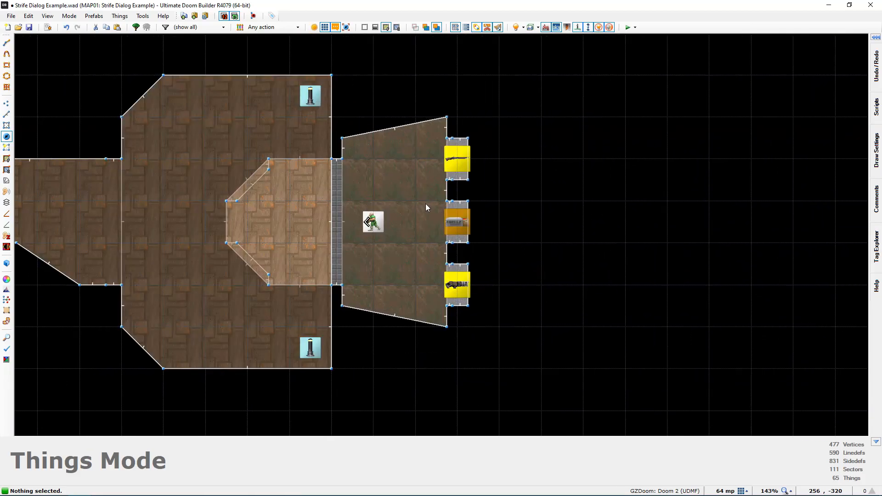
{"action": "right_click", "coordinate": [377, 219]}
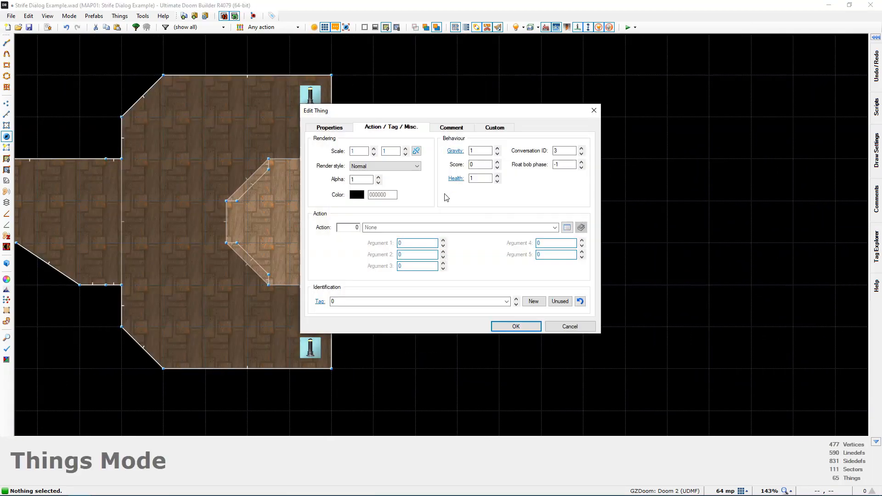
{"action": "double_click", "coordinate": [565, 150]}
{"action": "type", "text": "0"}
{"action": "double_click", "coordinate": [561, 151]}
{"action": "type", "text": "3"}
{"action": "left_click", "coordinate": [509, 331]}
- Launch a test of the map and walk through the door into the arms dealer's shop
{"action": "scroll", "coordinate": [484, 261], "scroll_direction": "down", "scroll_amount": 2}
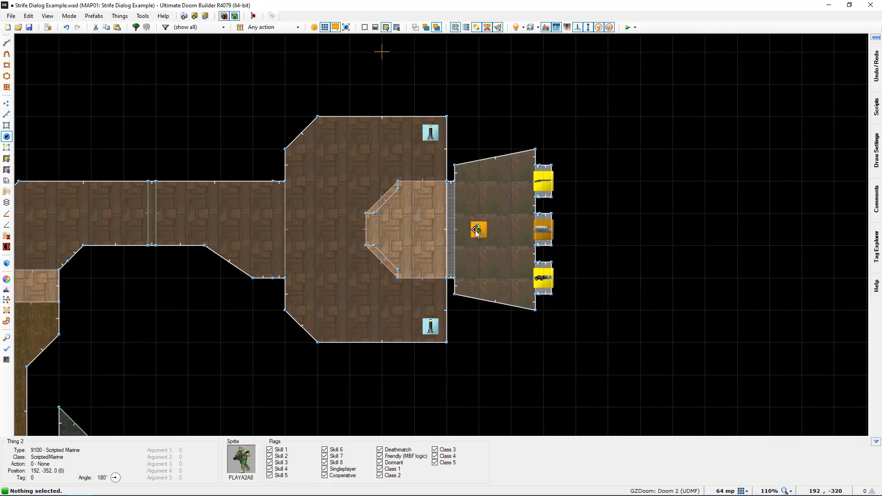
{"action": "scroll", "coordinate": [384, 236], "scroll_direction": "down", "scroll_amount": 2}
{"action": "middle_click_drag", "start_coordinate": [383, 237], "coordinate": [497, 247]}
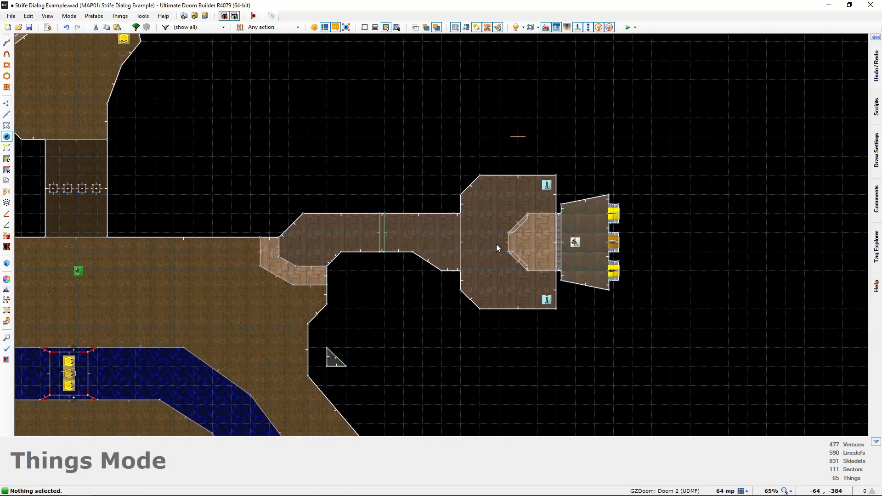
{"action": "key", "text": "ctrl+F9"}
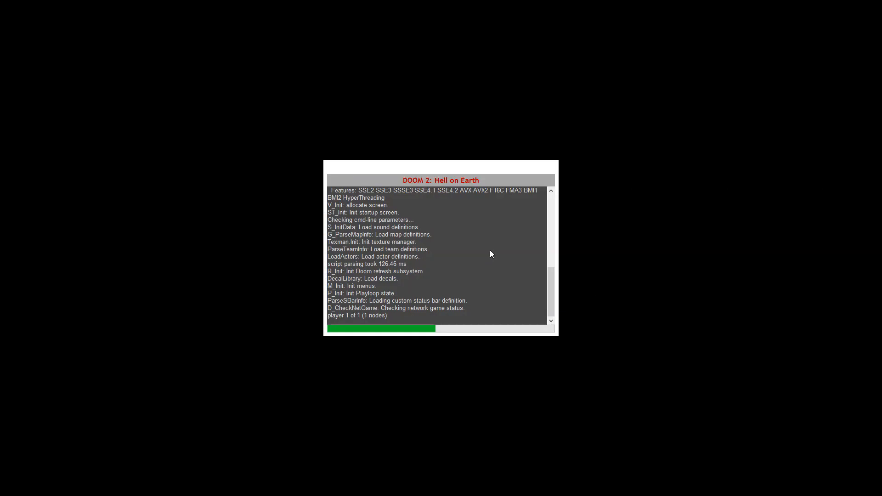
{"action": "key", "text": "w"}
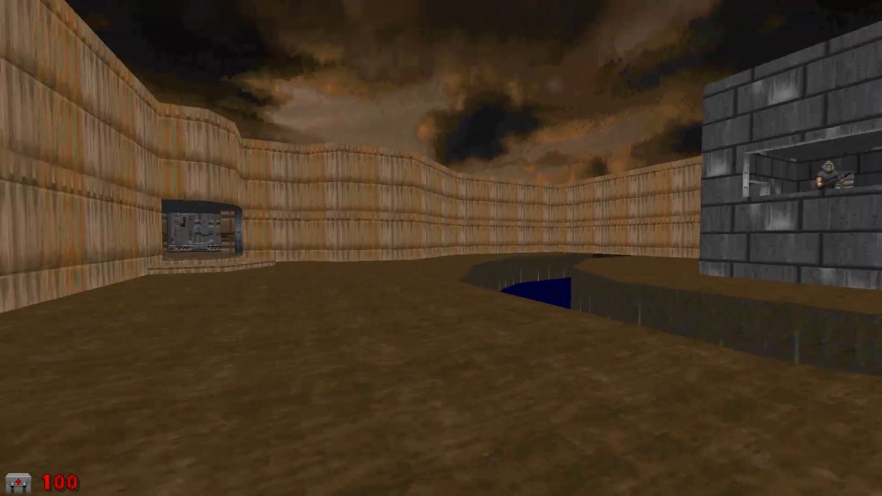
{"action": "key", "text": "w"}
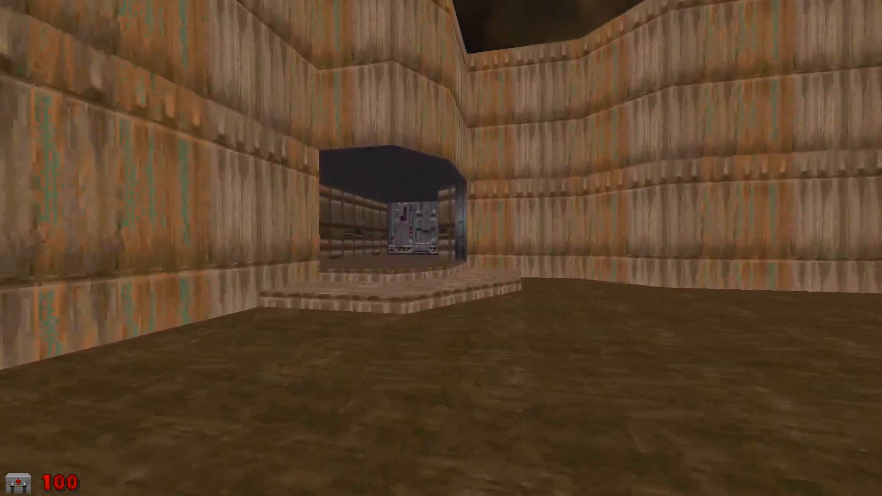
{"action": "key", "text": "w"}
{"action": "key", "text": "e"}
{"action": "key", "text": "w"}
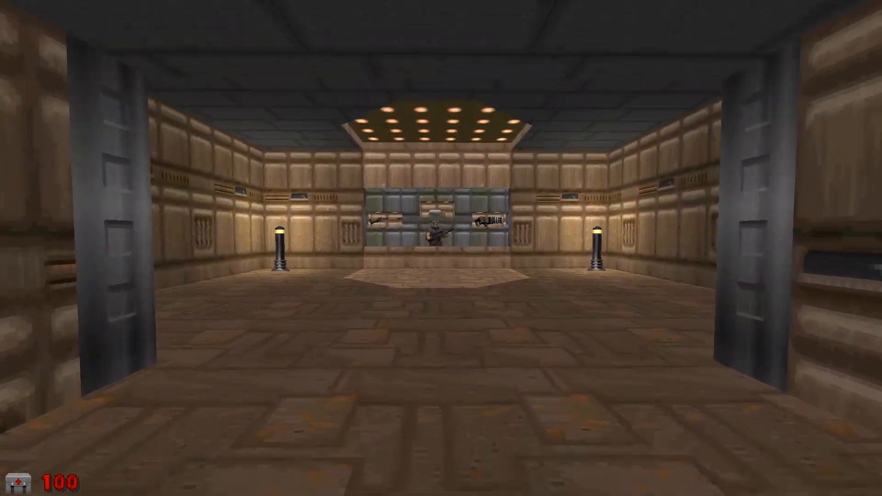
- Talk to the arms dealer and try to buy the shotgun without any coins
{"action": "key", "text": "w"}
{"action": "key", "text": "e"}
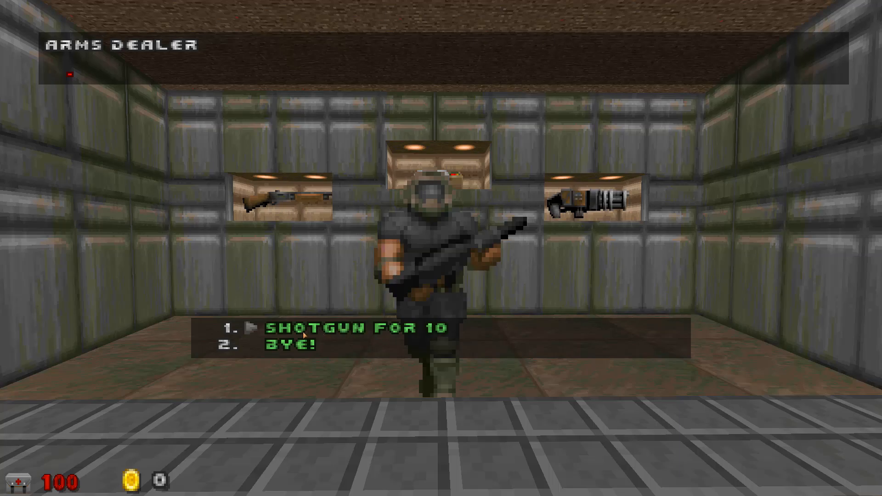
{"action": "left_click", "coordinate": [357, 329]}
{"action": "key", "text": "s"}
{"action": "key", "text": "s"}
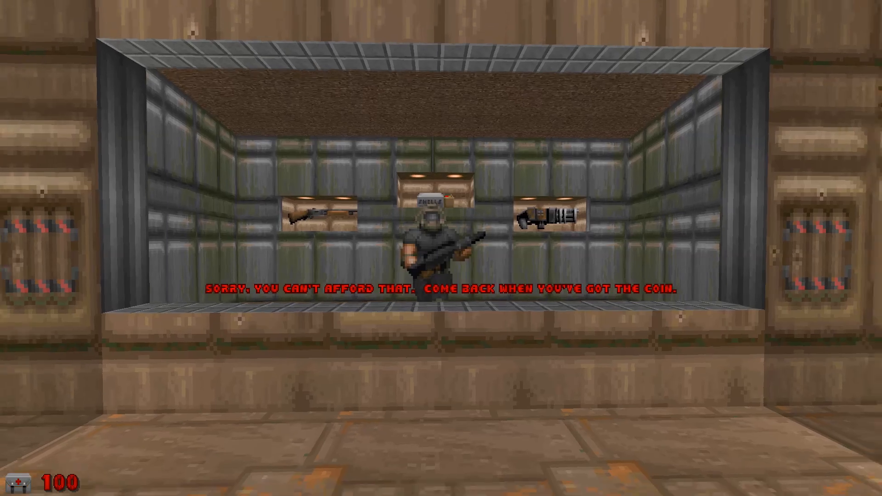
{"action": "key", "text": "w"}
{"action": "key", "text": "s"}
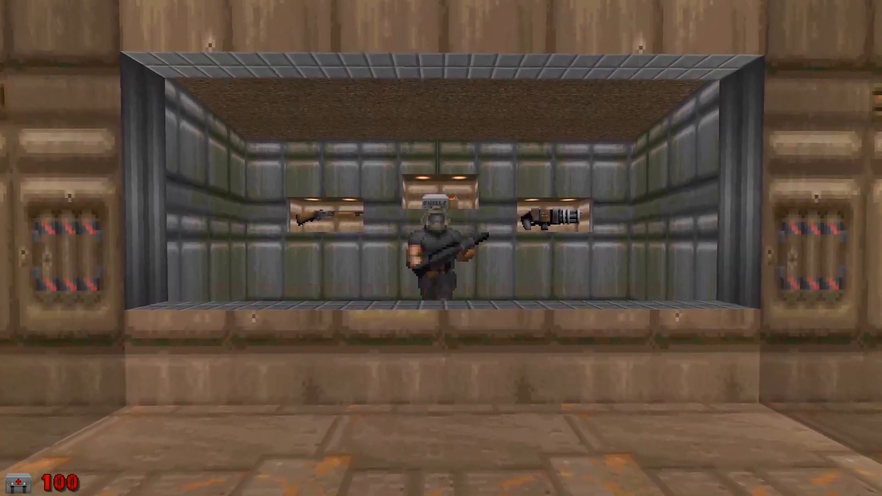
- Leave the shop and walk into the stone building to the three marines at its far end
{"action": "key", "text": "w"}
{"action": "key", "text": "e"}
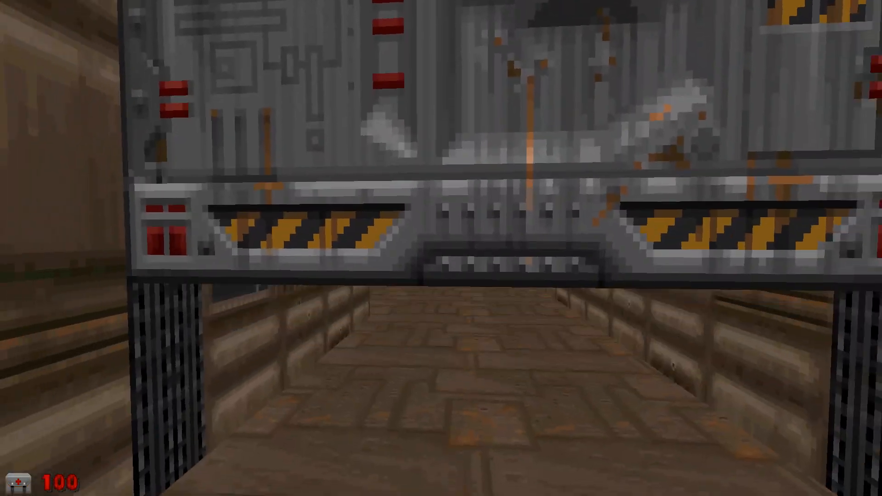
{"action": "key", "text": "w"}
{"action": "key", "text": "w"}
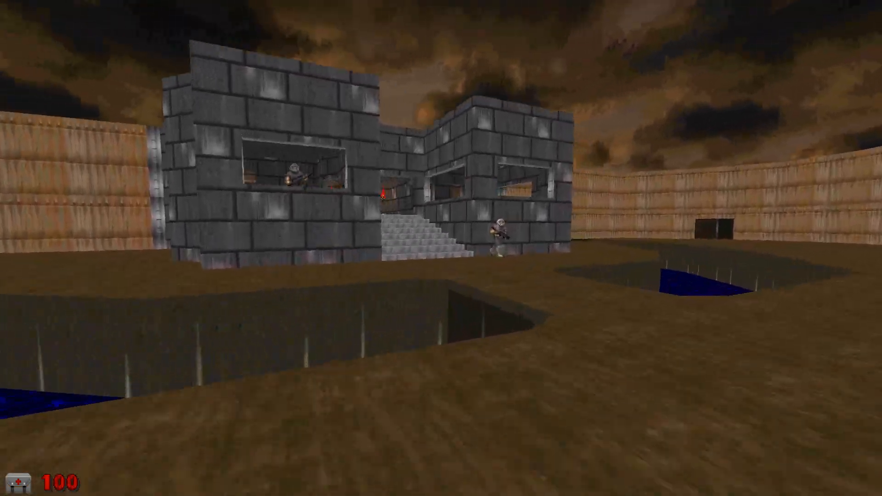
{"action": "key", "text": "w"}
{"action": "key", "text": "e"}
{"action": "key", "text": "w"}
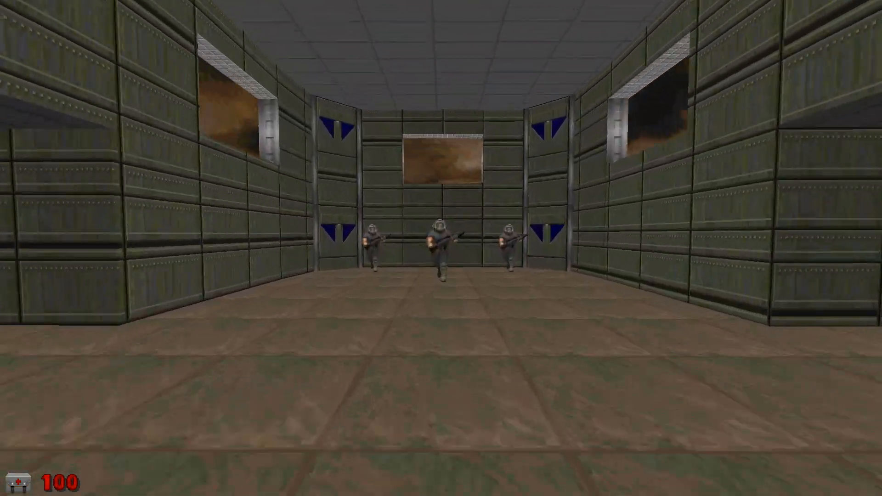
- Talk to the marine in the stone building and collect 50 coins through the conversation
{"action": "key", "text": "e"}
{"action": "left_click", "coordinate": [352, 332]}
{"action": "left_click", "coordinate": [352, 332]}
- Return to the arms dealer's counter and buy the shotgun for 10 coins
{"action": "key", "text": "w"}
{"action": "key", "text": "w"}
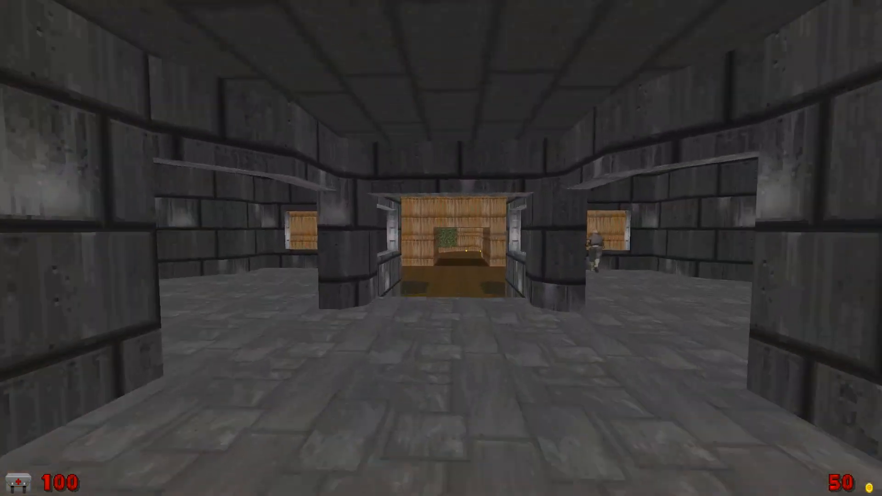
{"action": "key", "text": "w"}
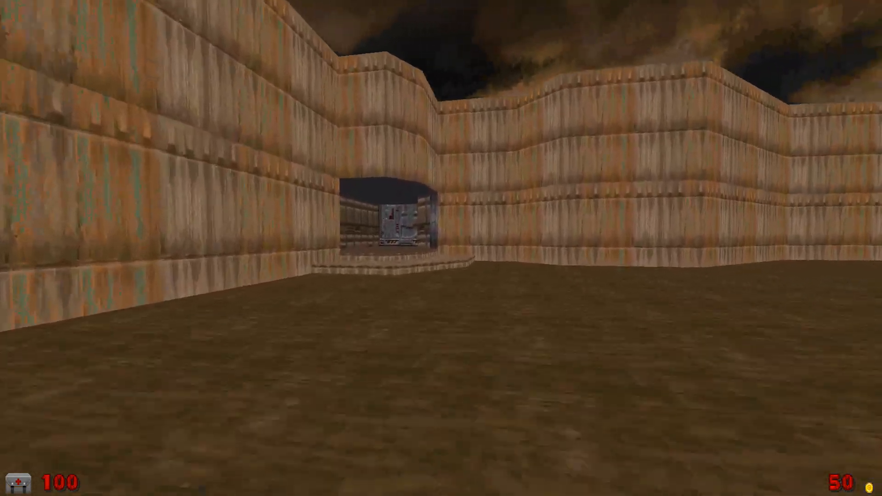
{"action": "key", "text": "e"}
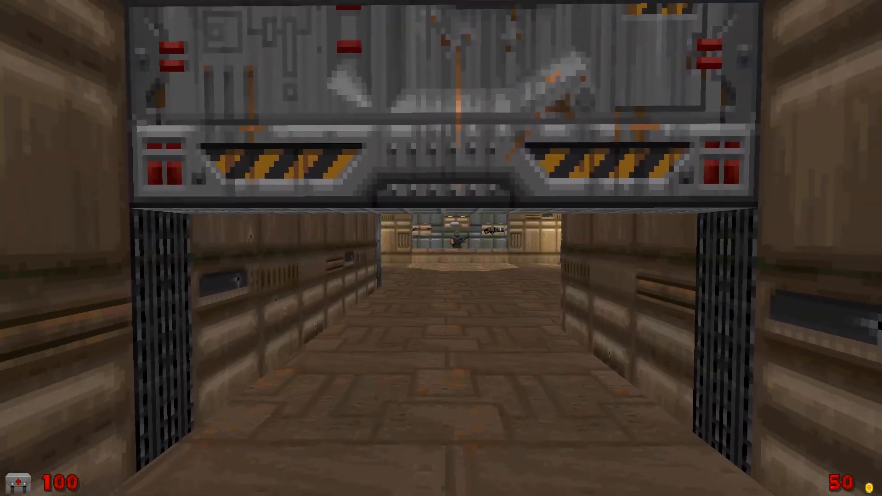
{"action": "key", "text": "w"}
{"action": "key", "text": "w"}
{"action": "key", "text": "e"}
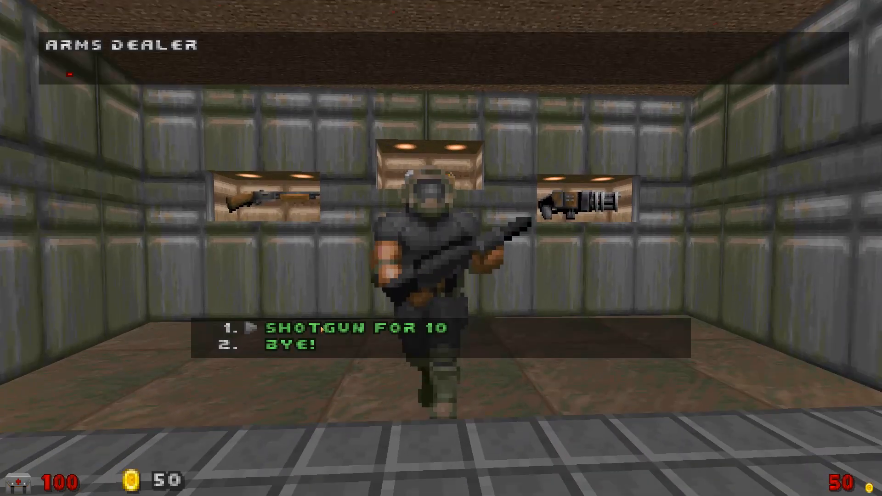
{"action": "left_click", "coordinate": [370, 330]}
{"action": "key", "text": "s"}
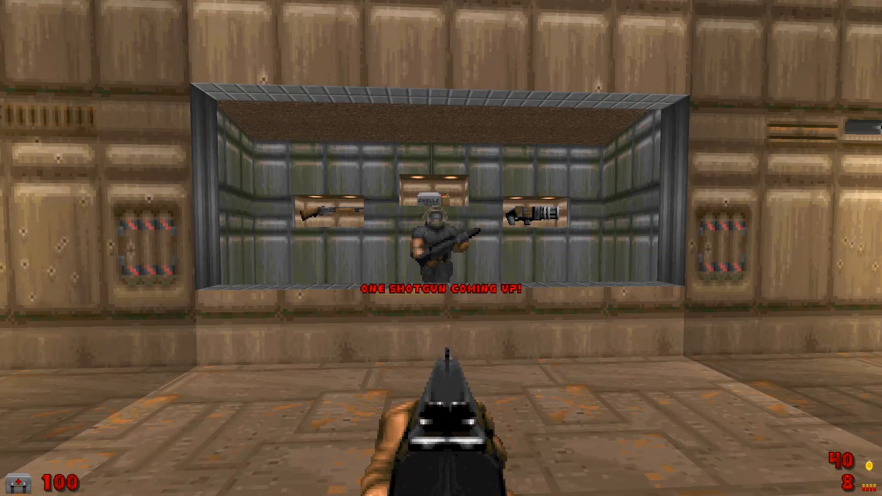
{"action": "key", "text": "s"}
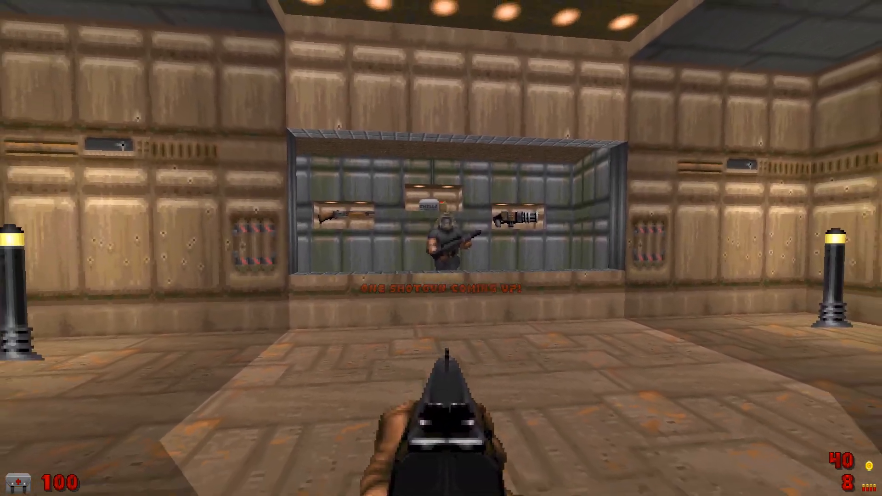
{"action": "key", "text": "s"}
{"action": "key", "text": "s"}
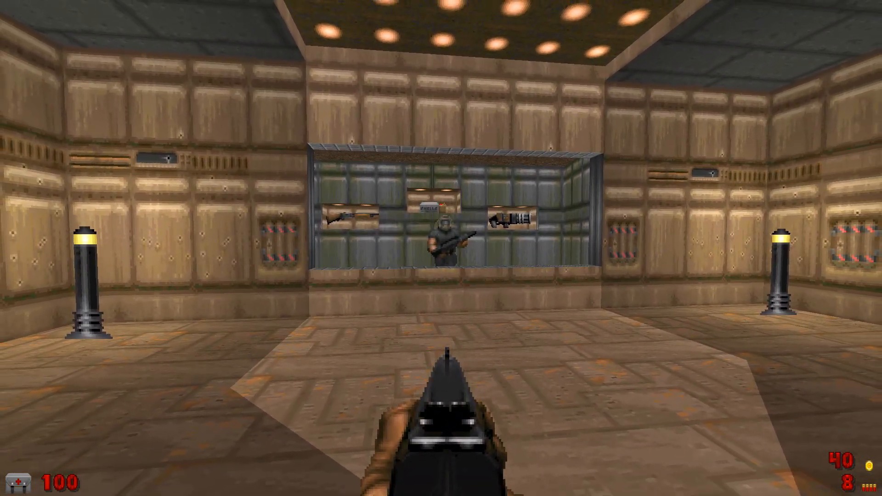
{"action": "key", "text": "w"}
{"action": "key", "text": "s"}
{"action": "key", "text": "w"}
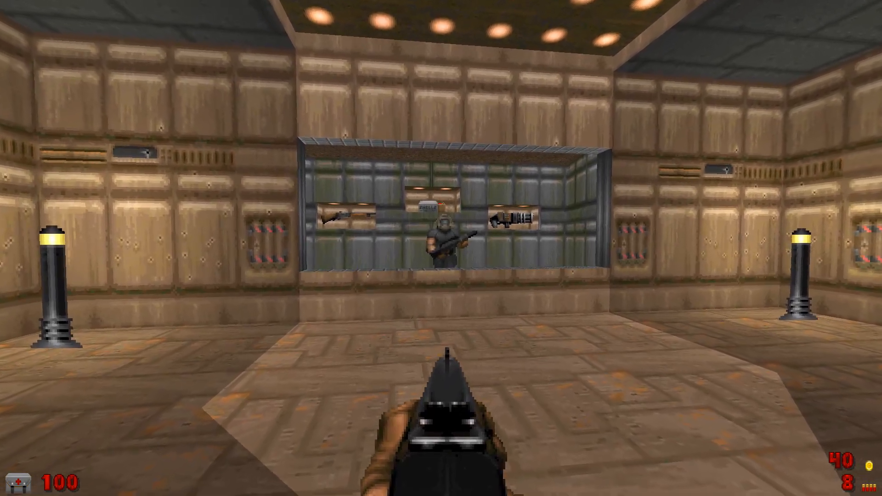
{"action": "key", "text": "w"}
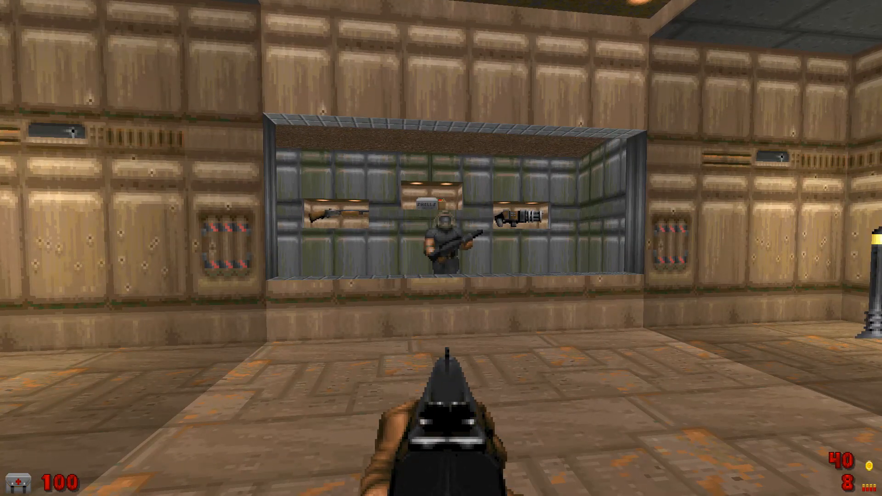
{"action": "key", "text": "w"}
{"action": "key", "text": "s"}
{"action": "key", "text": "w"}
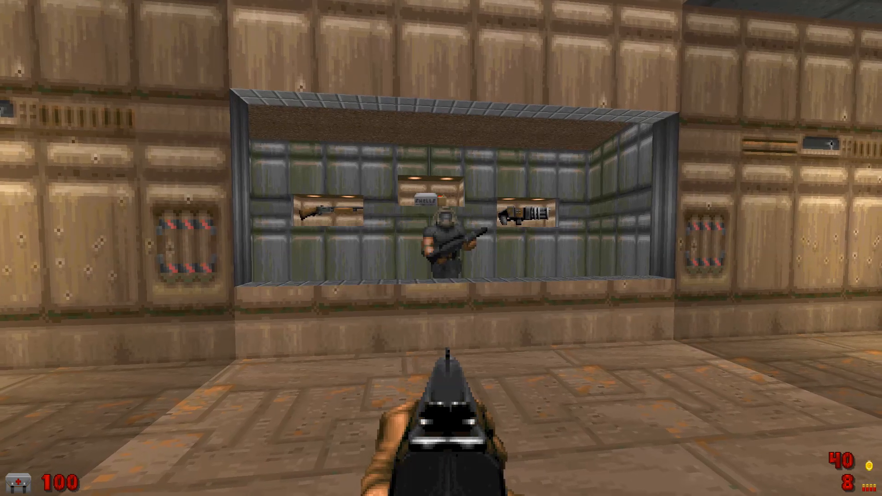
{"action": "key", "text": "s"}
{"action": "key", "text": "w"}
{"action": "key", "text": "s"}
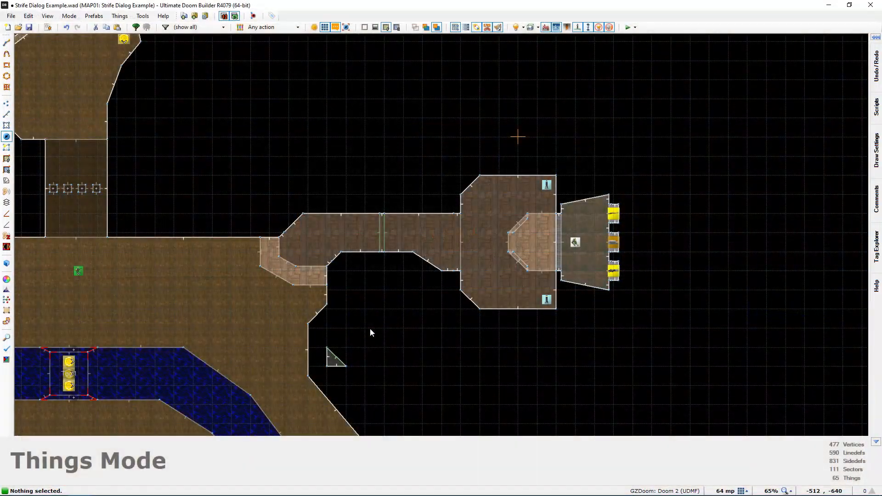
- Open the dialogue script and change the Arms Dealer page's Text keyword to Dialog on the greeting line
{"action": "middle_click_drag", "start_coordinate": [370, 331], "coordinate": [496, 305]}
{"action": "scroll", "coordinate": [459, 297], "scroll_direction": "down", "scroll_amount": 1}
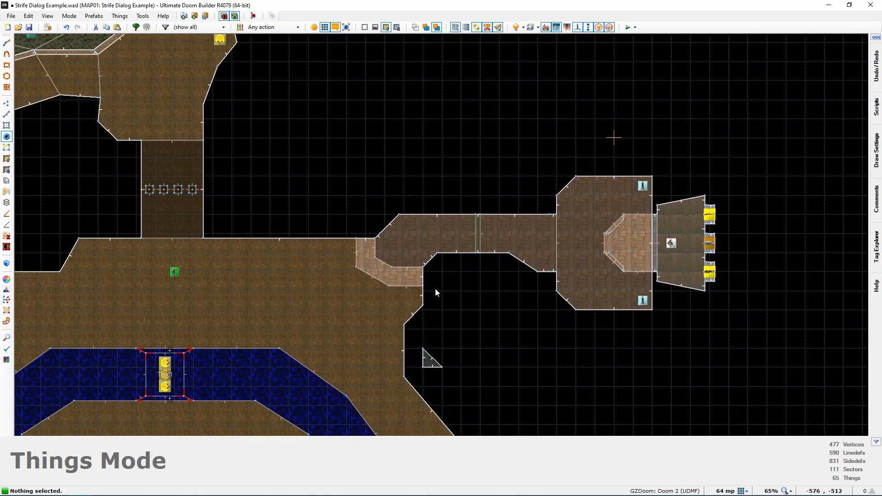
{"action": "key", "text": "F10"}
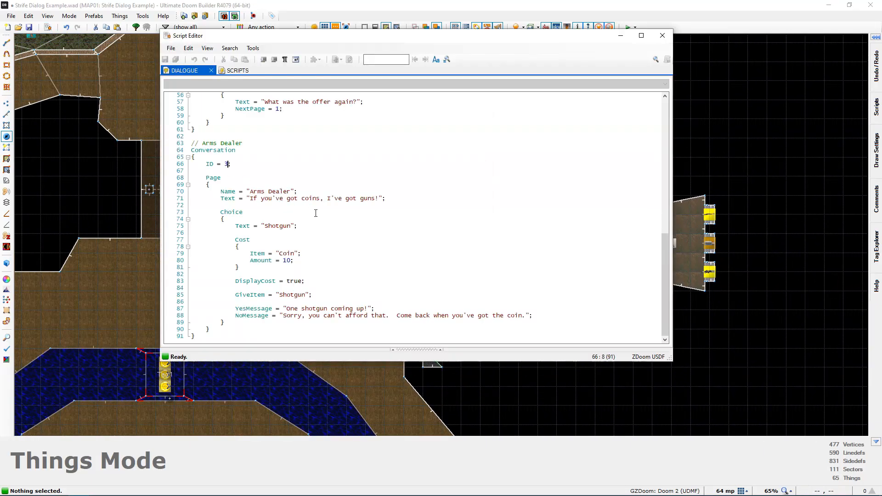
{"action": "scroll", "coordinate": [307, 211], "scroll_direction": "up", "scroll_amount": 3, "text": "ctrl"}
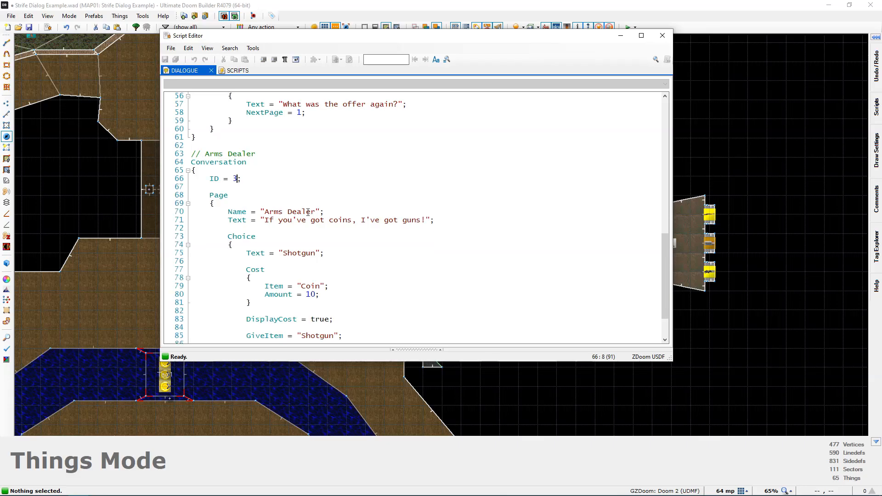
{"action": "scroll", "coordinate": [257, 208], "scroll_direction": "up", "scroll_amount": 2}
{"action": "double_click", "coordinate": [233, 222]}
{"action": "scroll", "coordinate": [234, 224], "scroll_direction": "up", "scroll_amount": 2, "text": "ctrl"}
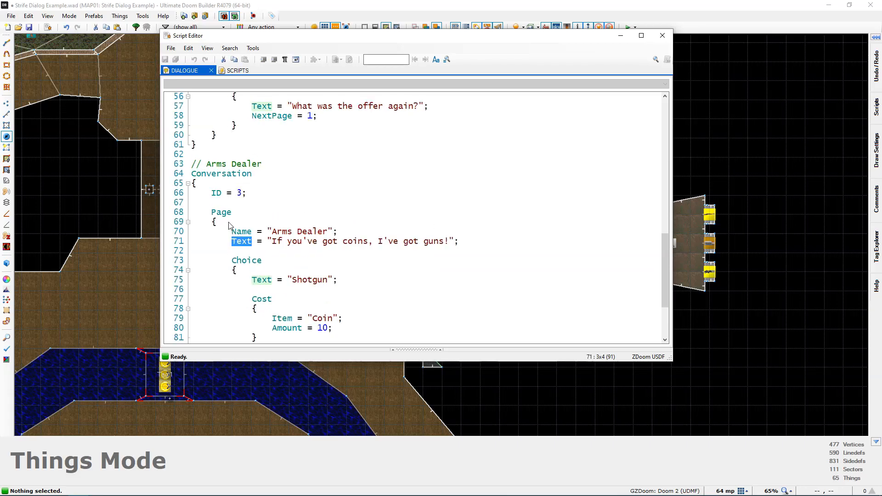
{"action": "scroll", "coordinate": [240, 217], "scroll_direction": "down", "scroll_amount": 1, "text": "ctrl"}
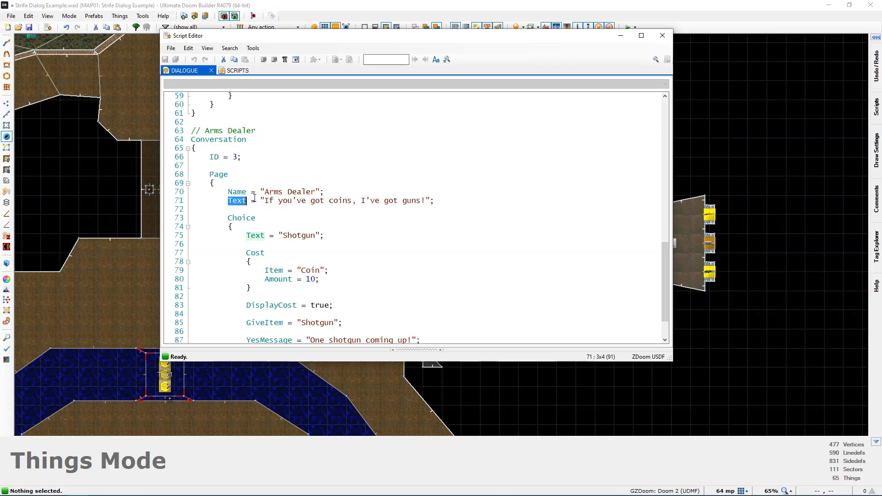
{"action": "type", "text": "Dialog"}
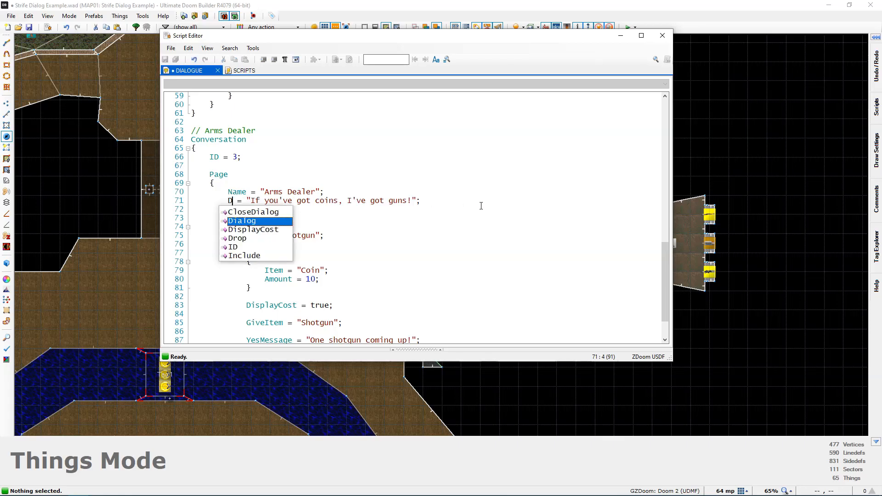
{"action": "key", "text": "Escape"}
{"action": "key", "text": "Down"}
{"action": "key", "text": "Down"}
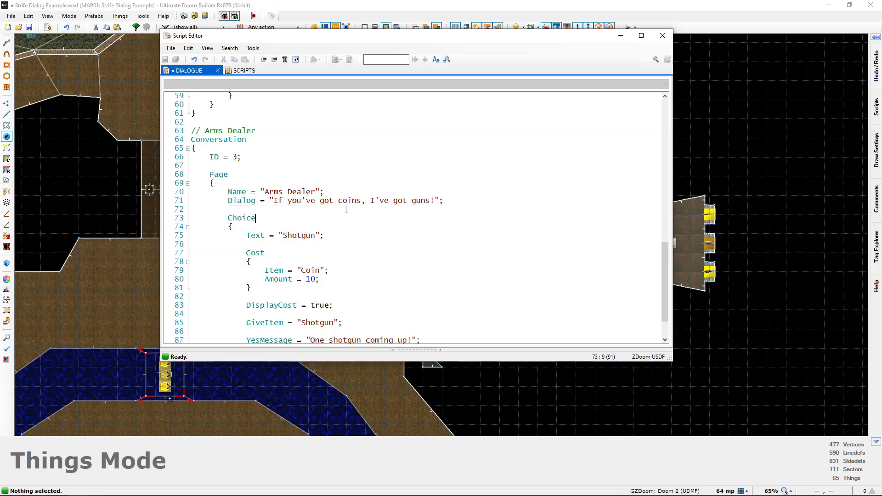
- Compare the Dialog line of the Arms Dealer page with the Text line inside its Shotgun choice
{"action": "scroll", "coordinate": [254, 224], "scroll_direction": "down", "scroll_amount": 1}
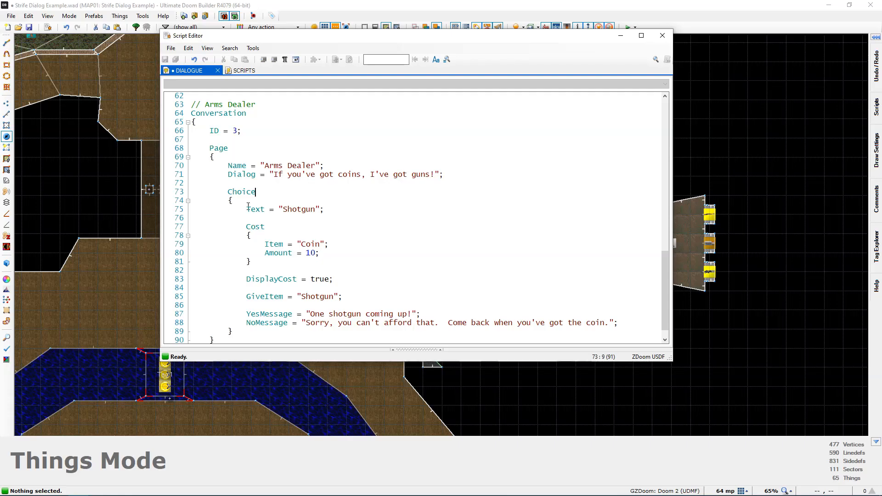
{"action": "scroll", "coordinate": [244, 198], "scroll_direction": "down", "scroll_amount": 1}
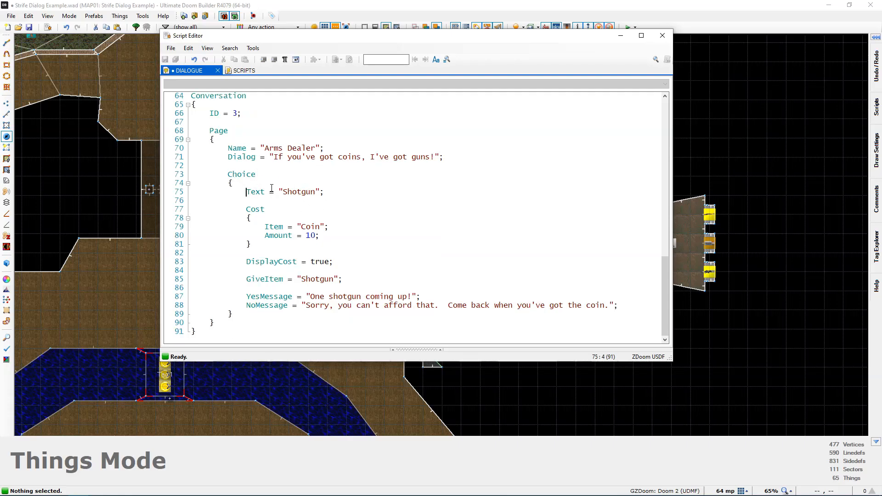
{"action": "scroll", "coordinate": [262, 192], "scroll_direction": "up", "scroll_amount": 1}
{"action": "double_click", "coordinate": [229, 183]}
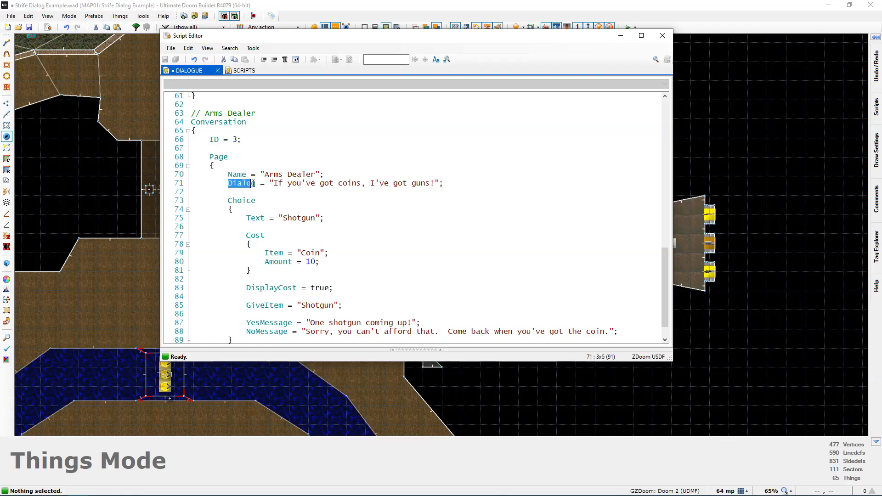
{"action": "left_click_drag", "start_coordinate": [246, 217], "coordinate": [260, 219]}
{"action": "left_click", "coordinate": [338, 219]}
- Close the script editor, launch a test of the map, and walk through the corridor towards the arms dealer's shop
{"action": "left_click", "coordinate": [662, 35]}
{"action": "key", "text": "F9"}
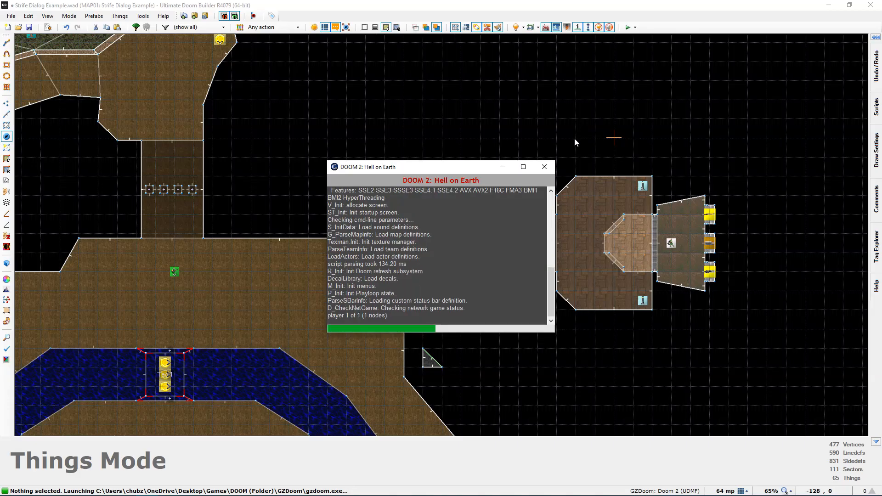
{"action": "key", "text": "Left"}
{"action": "key", "text": "Up"}
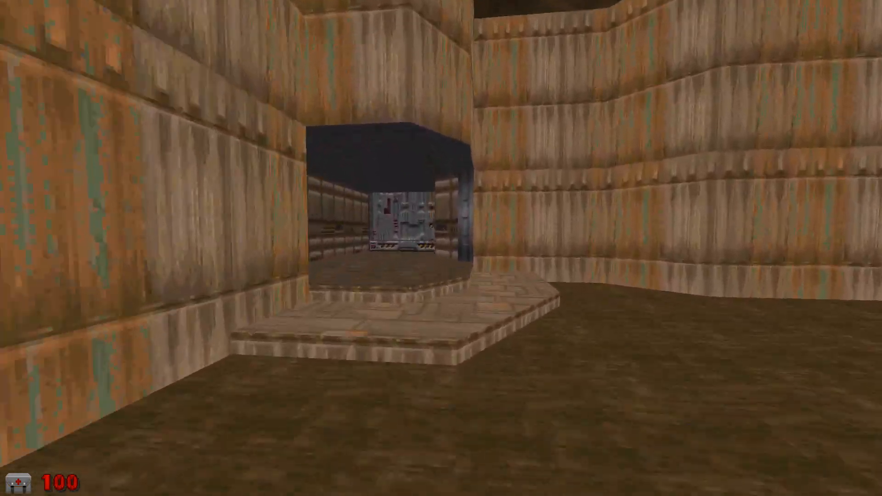
{"action": "key", "text": "Left"}
{"action": "key", "text": "Up"}
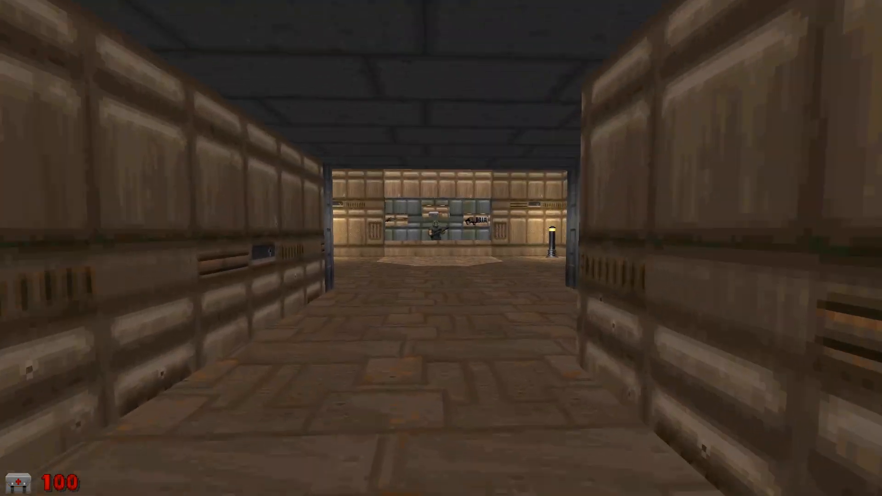
- Talk to the arms dealer to check the greeting, and end the conversation with "See you later!"
{"action": "key", "text": "Up"}
{"action": "key", "text": "space"}
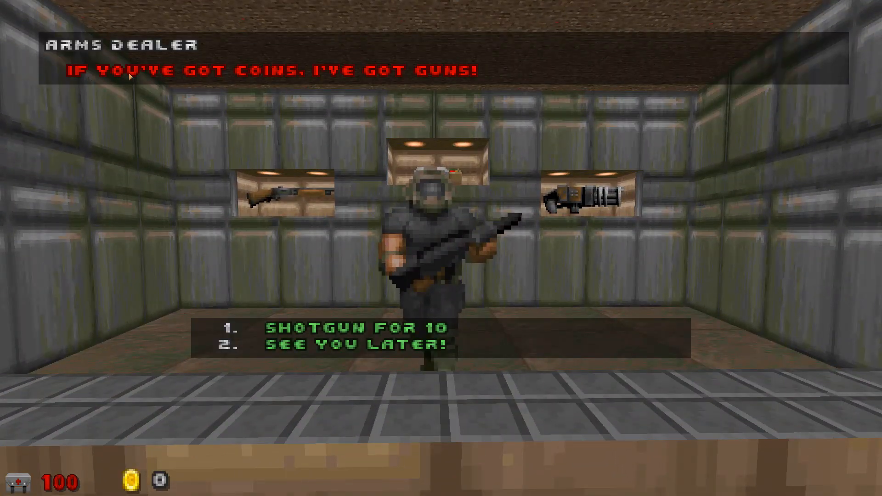
{"action": "key", "text": "Down"}
{"action": "key", "text": "Return"}
{"action": "key", "text": "Down"}
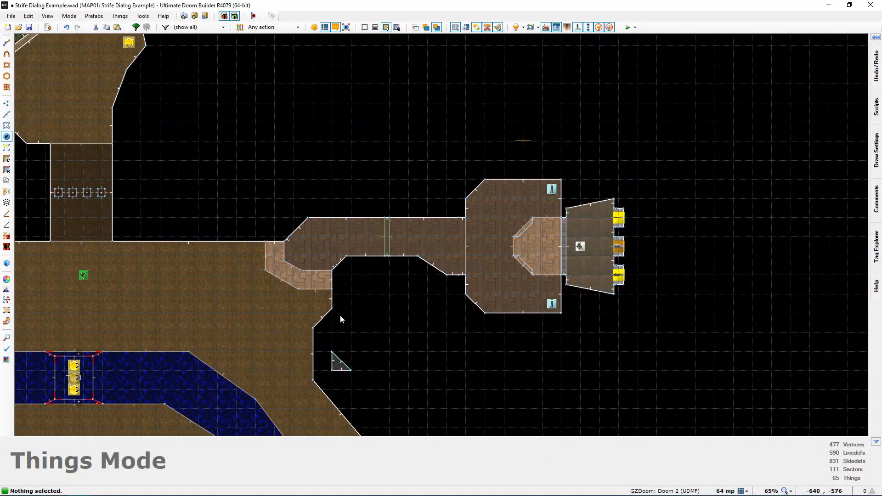
- Inspect the shop counter and its chaingun display in the 3D view of the map
{"action": "key", "text": "w"}
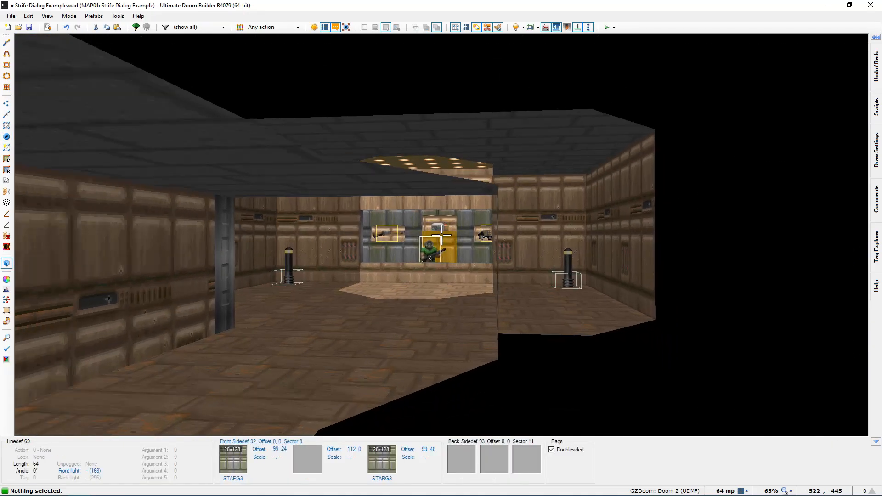
{"action": "key", "text": "d"}
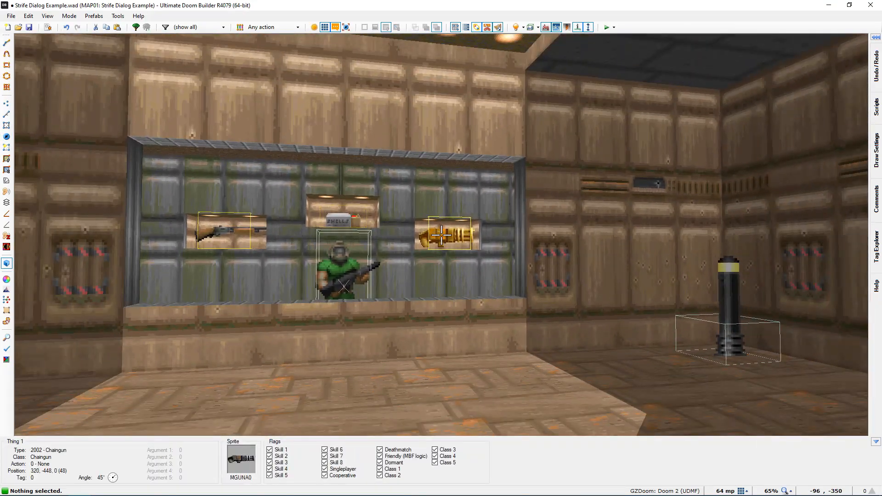
{"action": "key", "text": "e"}
{"action": "key", "text": "d"}
{"action": "key", "text": "d"}
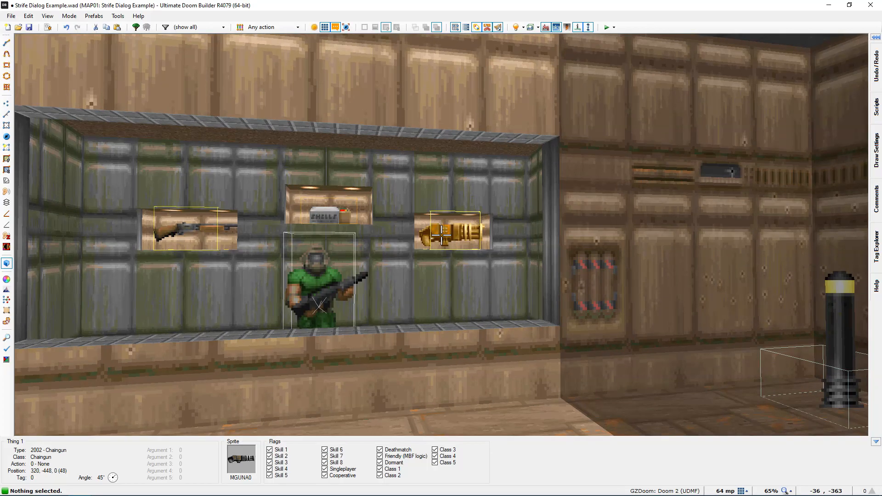
{"action": "key", "text": "w"}
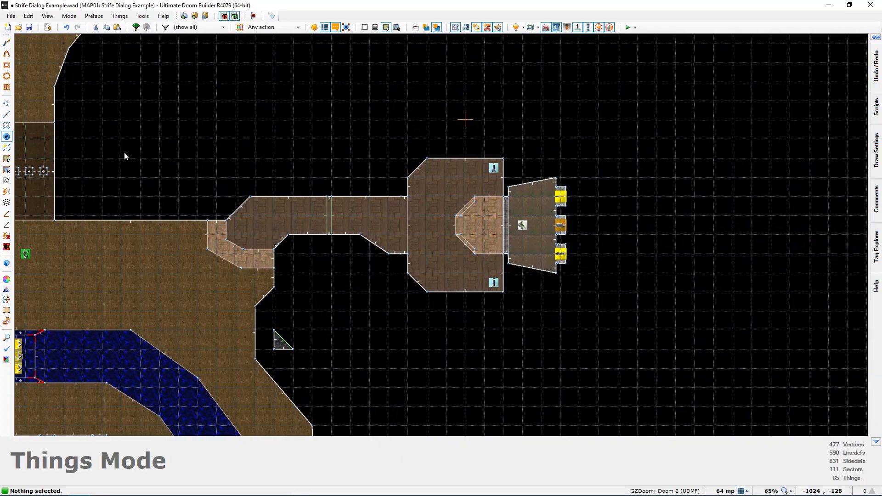
- Reopen the dialogue script and add a second, empty Choice block below the Shotgun choice in the Arms Dealer page
{"action": "left_click", "coordinate": [47, 28]}
{"action": "scroll", "coordinate": [275, 215], "scroll_direction": "up", "scroll_amount": 2}
{"action": "scroll", "coordinate": [338, 228], "scroll_direction": "down", "scroll_amount": 4}
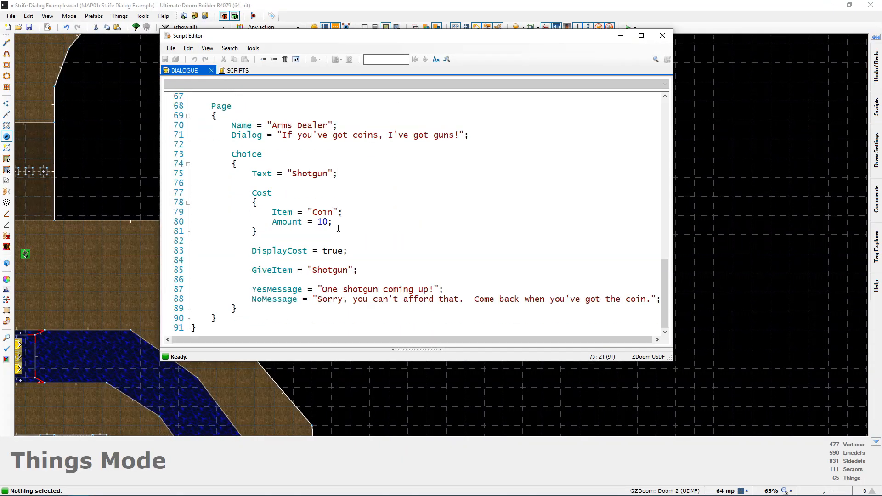
{"action": "left_click", "coordinate": [283, 312]}
{"action": "key", "text": "Return"}
{"action": "key", "text": "Return"}
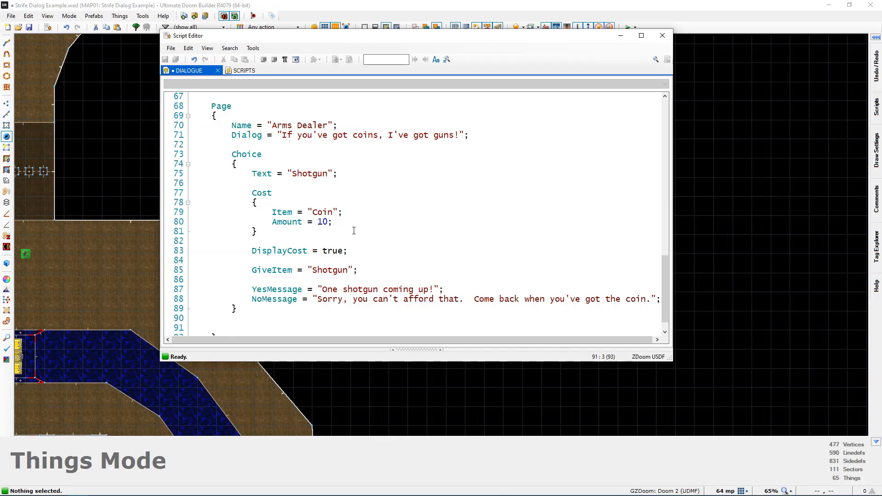
{"action": "scroll", "coordinate": [337, 245], "scroll_direction": "down", "scroll_amount": 1}
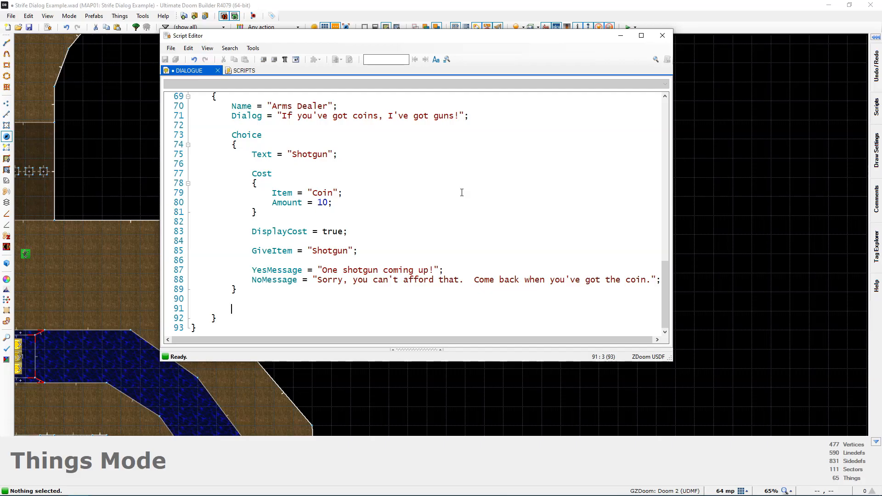
{"action": "type", "text": "Choice"}
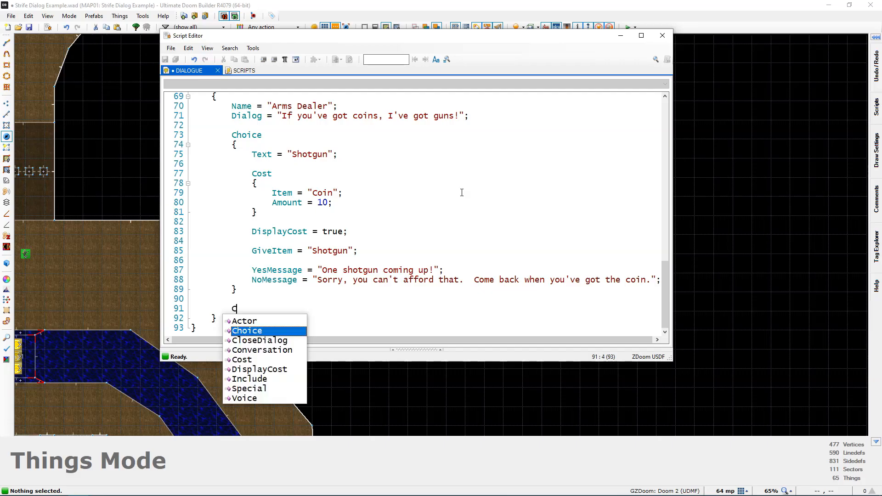
{"action": "key", "text": "Return"}
{"action": "type", "text": "{"}
{"action": "key", "text": "Return"}
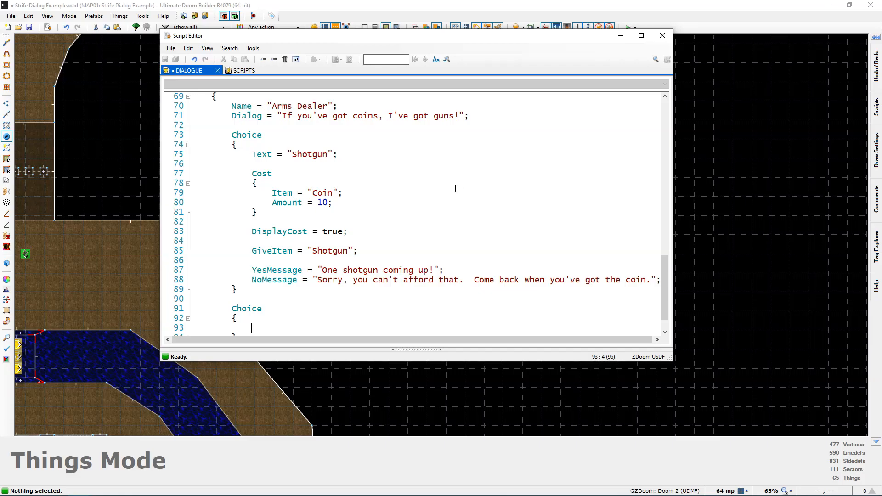
- Set the new choice's Text to "Chaingun"
{"action": "scroll", "coordinate": [192, 143], "scroll_direction": "up", "scroll_amount": 1}
{"action": "scroll", "coordinate": [259, 229], "scroll_direction": "down", "scroll_amount": 2}
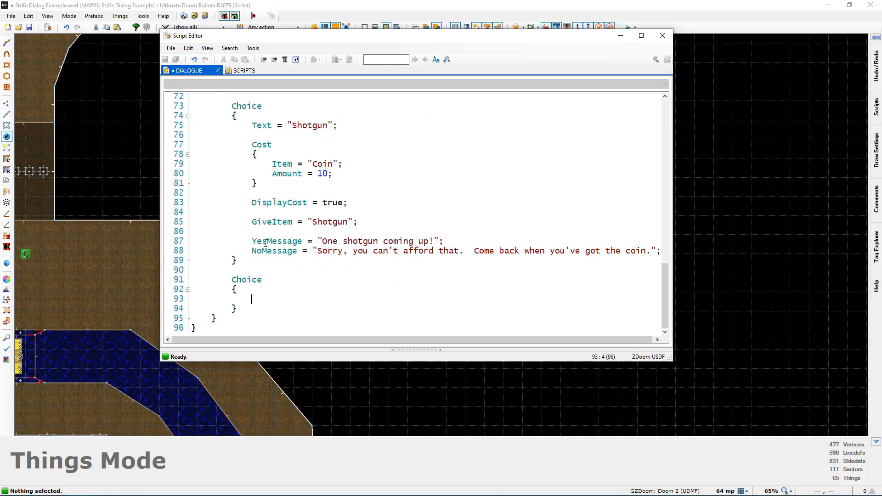
{"action": "type", "text": "Tex"}
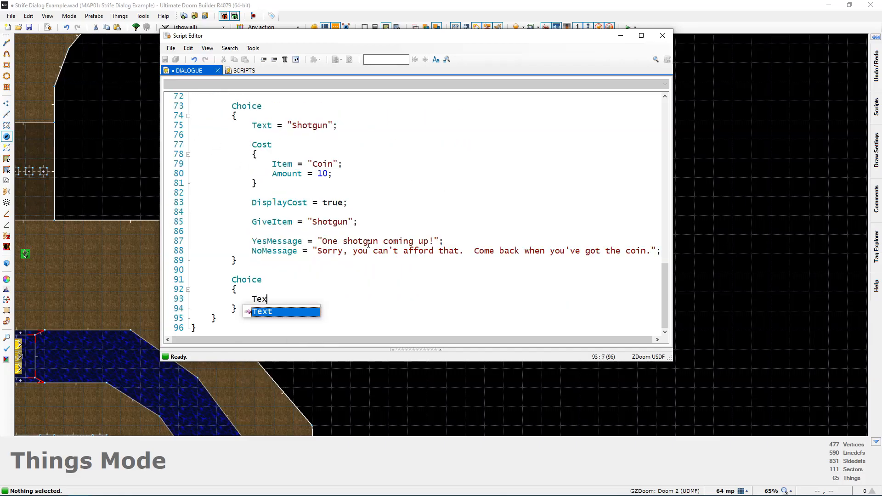
{"action": "type", "text": "t = \"Chaingun\""}
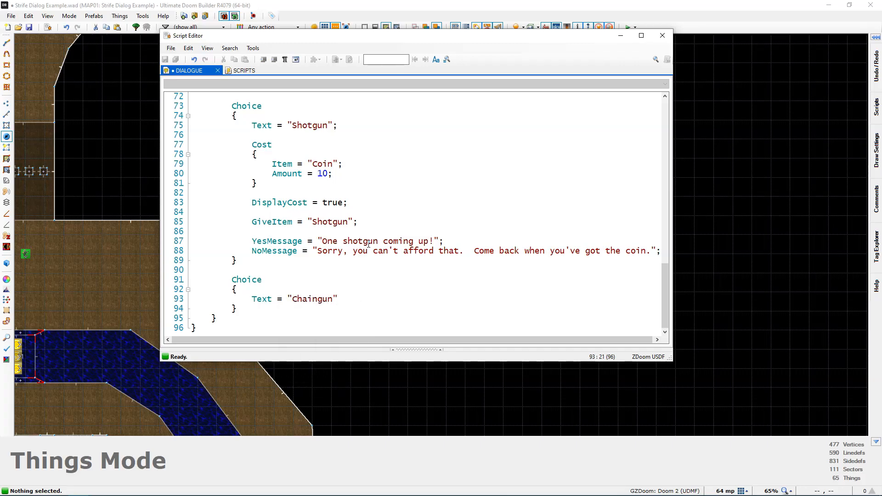
{"action": "type", "text": ";"}
- Add a Cost block to the Chaingun choice, below its Text line, with Item = "Coin"
{"action": "key", "text": "Return"}
{"action": "key", "text": "Return"}
{"action": "scroll", "coordinate": [368, 243], "scroll_direction": "down", "scroll_amount": 1}
{"action": "type", "text": "Cost"}
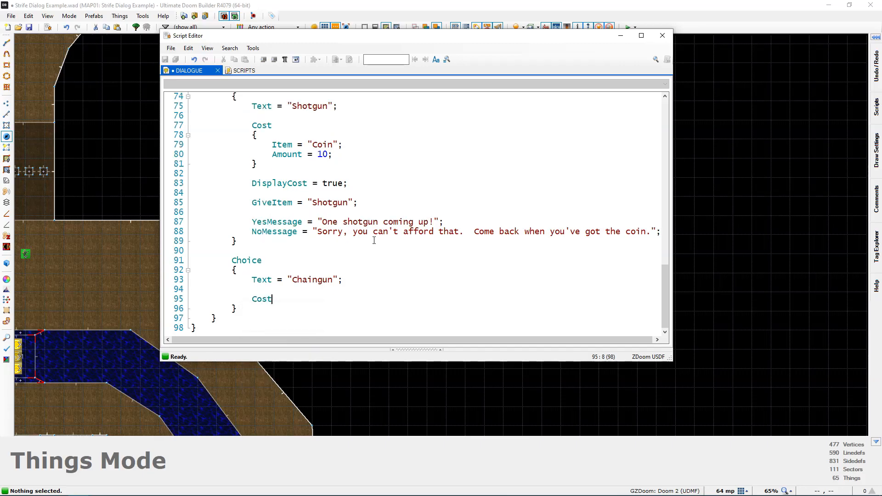
{"action": "key", "text": "Return"}
{"action": "type", "text": "{"}
{"action": "key", "text": "Return"}
{"action": "type", "text": "Item = \"Coin\";"}
{"action": "key", "text": "Return"}
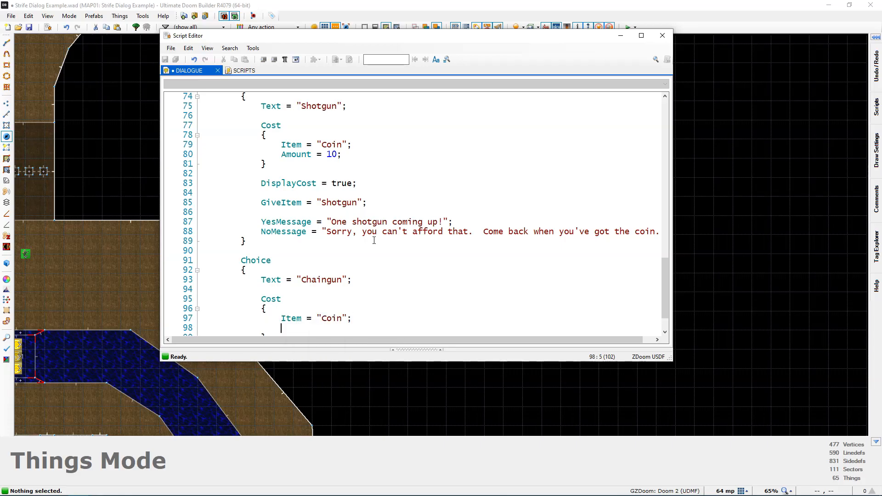
- Set the Amount in the Chaingun choice's Cost block to 15
{"action": "scroll", "coordinate": [373, 241], "scroll_direction": "down", "scroll_amount": 1}
{"action": "type", "text": "Amount ="}
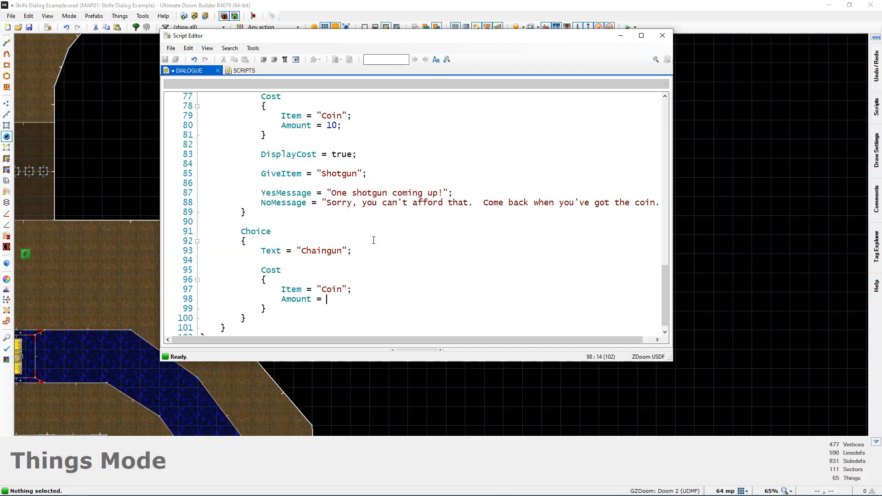
{"action": "left_click_drag", "start_coordinate": [281, 125], "coordinate": [342, 125]}
{"action": "left_click", "coordinate": [327, 299]}
{"action": "scroll", "coordinate": [357, 298], "scroll_direction": "down", "scroll_amount": 1}
{"action": "type", "text": "15;"}
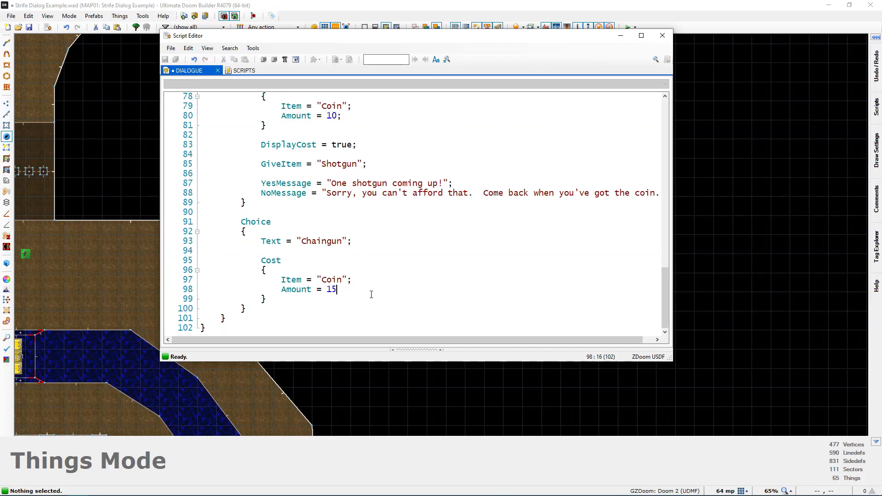
- Add DisplayCost = true to the Chaingun choice, below its Cost block
{"action": "key", "text": "Down"}
{"action": "key", "text": "Return"}
{"action": "key", "text": "Return"}
{"action": "scroll", "coordinate": [368, 294], "scroll_direction": "down", "scroll_amount": 1}
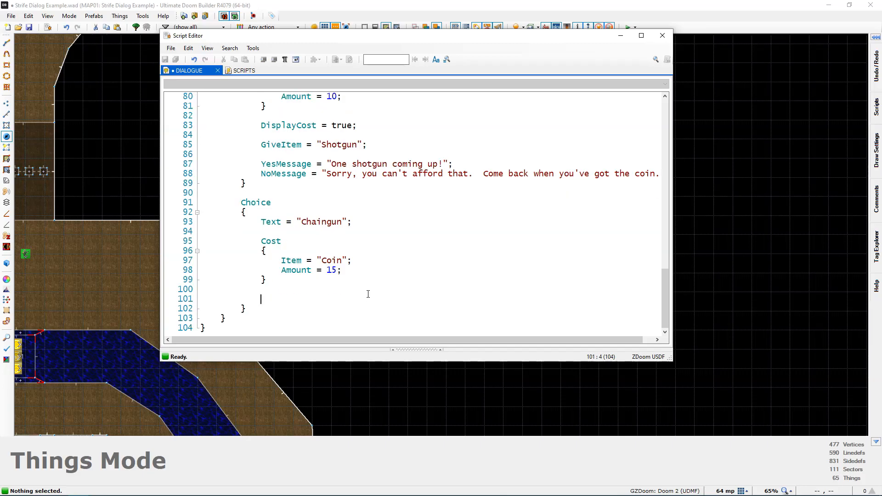
{"action": "type", "text": "DisplayCost = true;"}
- Illustrate the choice text with and without its cost in comments above DisplayCost: "// Chaingun for 15" and "// Chaingun"
{"action": "key", "text": "Home"}
{"action": "key", "text": "Return"}
{"action": "key", "text": "Return"}
{"action": "key", "text": "Up"}
{"action": "key", "text": "Up"}
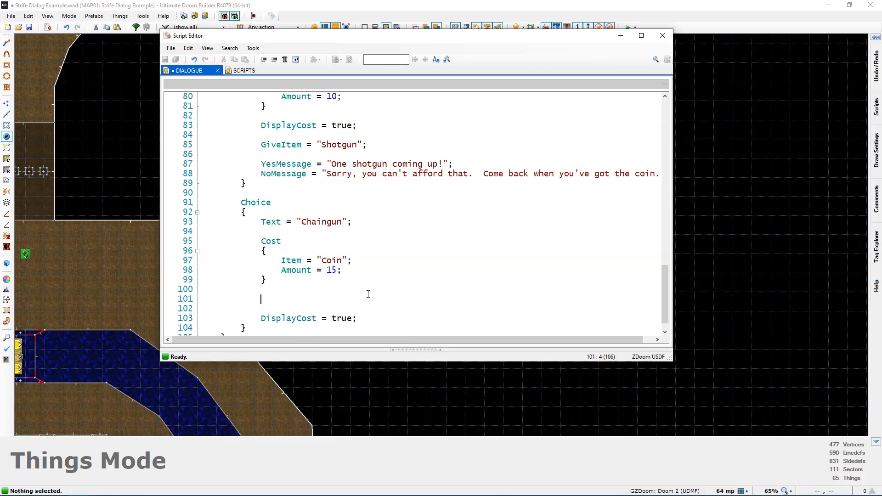
{"action": "type", "text": "// Chaingun for 15"}
{"action": "left_click_drag", "start_coordinate": [262, 317], "coordinate": [356, 318]}
{"action": "left_click", "coordinate": [336, 288]}
{"action": "key", "text": "Return"}
{"action": "key", "text": "Return"}
{"action": "key", "text": "Up"}
{"action": "type", "text": "// Chaingun"}
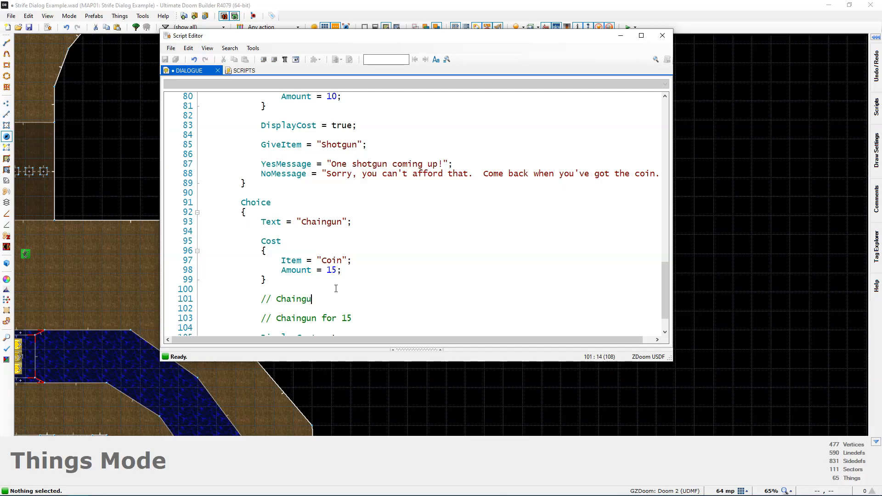
- Delete the example comments and extra blank lines above the Chaingun choice's DisplayCost line
{"action": "double_click", "coordinate": [309, 221]}
{"action": "left_click", "coordinate": [334, 278]}
{"action": "scroll", "coordinate": [306, 280], "scroll_direction": "down", "scroll_amount": 1}
{"action": "left_click_drag", "start_coordinate": [352, 289], "coordinate": [271, 251]}
{"action": "left_click", "coordinate": [346, 280]}
{"action": "key", "text": "Delete"}
- Add GiveItem = "Chaingun" to the Chaingun choice, below the DisplayCost line
{"action": "left_click", "coordinate": [380, 299]}
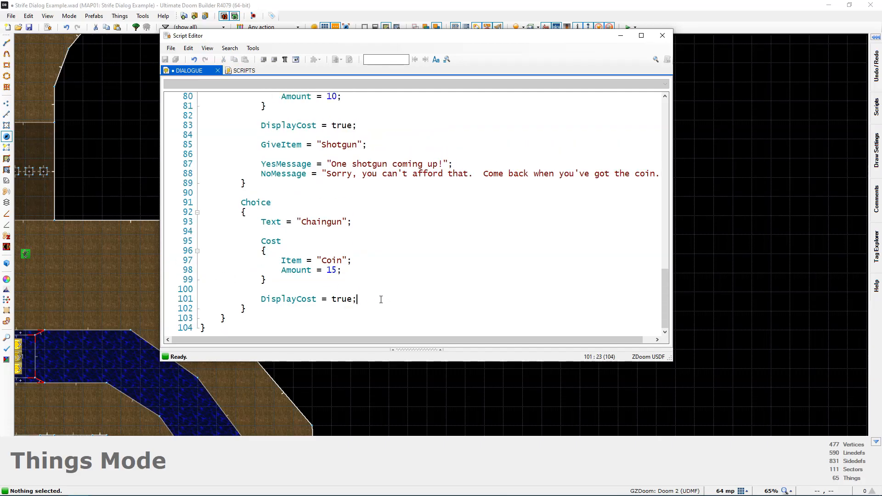
{"action": "key", "text": "Return"}
{"action": "key", "text": "Return"}
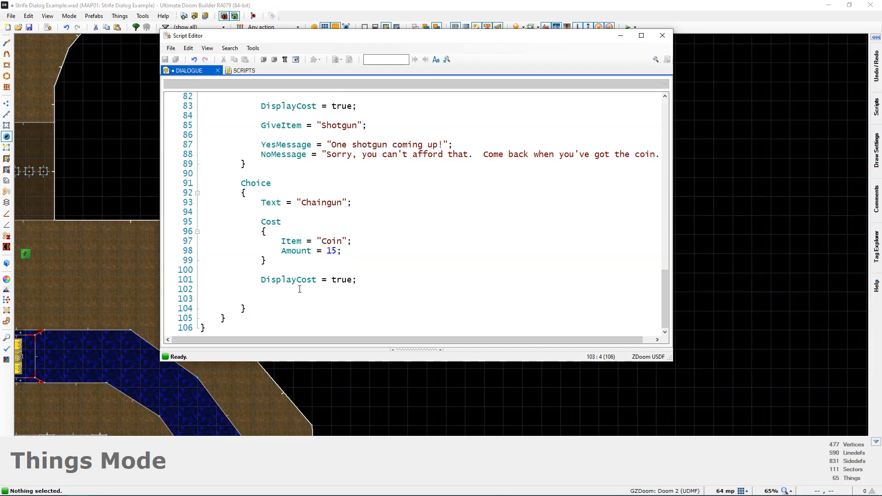
{"action": "type", "text": "Give"}
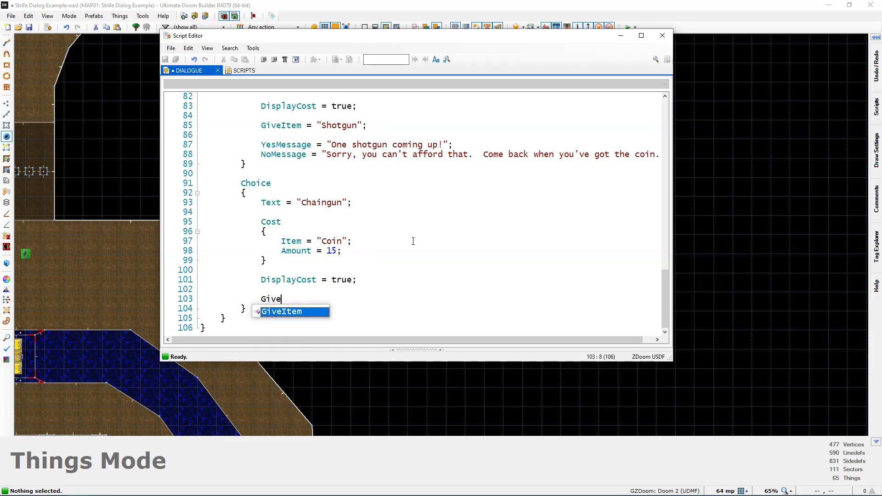
{"action": "type", "text": "Item = \"Chaingun\";"}
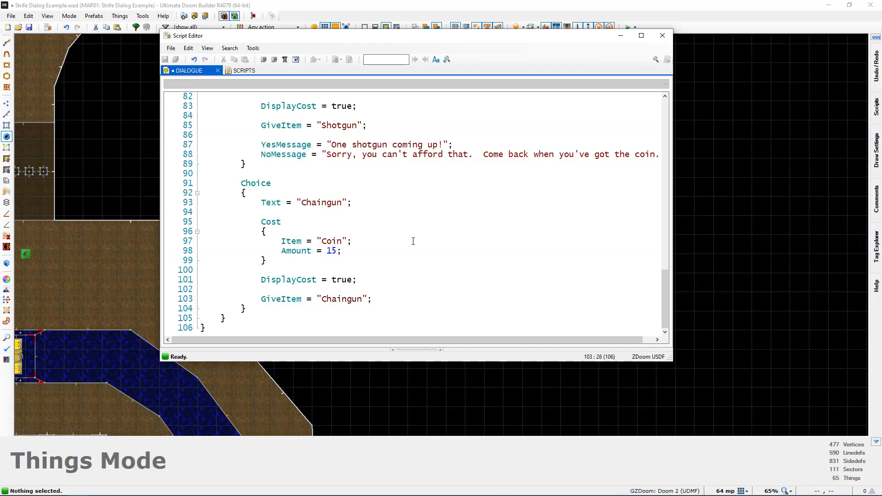
- Add a YesMessage reading "Here's your chaingun!" below the Chaingun choice's GiveItem line
{"action": "key", "text": "Return"}
{"action": "key", "text": "Return"}
{"action": "scroll", "coordinate": [409, 234], "scroll_direction": "down", "scroll_amount": 1}
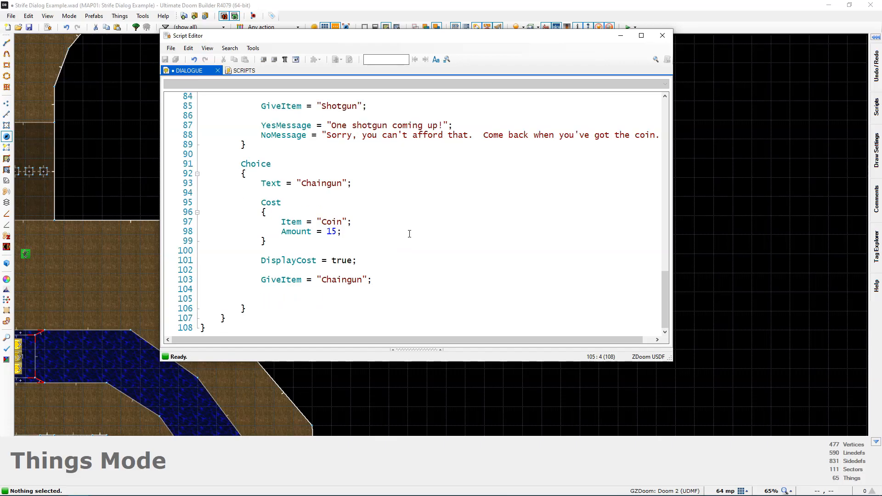
{"action": "type", "text": "YesMessage = \"Here's your chaingun!\""}
{"action": "key", "text": "BackSpace"}
{"action": "type", "text": ";"}
{"action": "key", "text": "Return"}
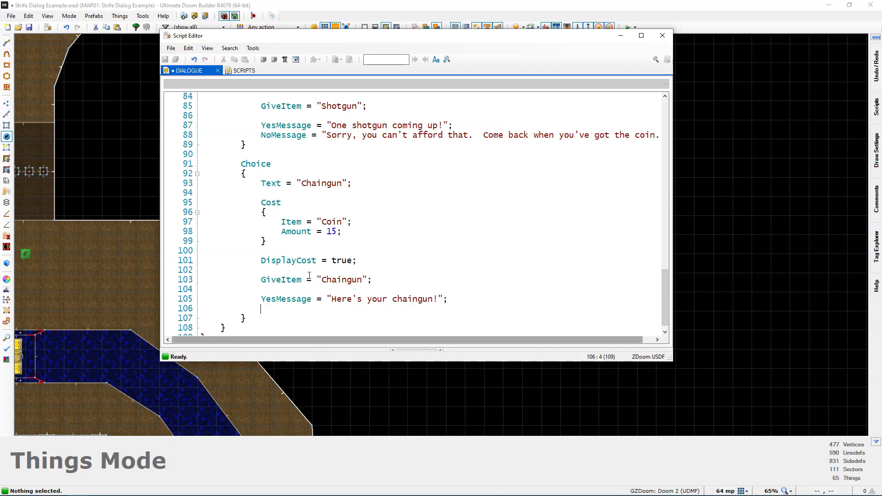
- Copy the Shotgun choice's NoMessage line into the Chaingun choice below YesMessage, and indent it to match
{"action": "scroll", "coordinate": [312, 285], "scroll_direction": "up", "scroll_amount": 3}
{"action": "left_click_drag", "start_coordinate": [259, 224], "coordinate": [679, 223]}
{"action": "key", "text": "ctrl+c"}
{"action": "scroll", "coordinate": [326, 290], "scroll_direction": "down", "scroll_amount": 3}
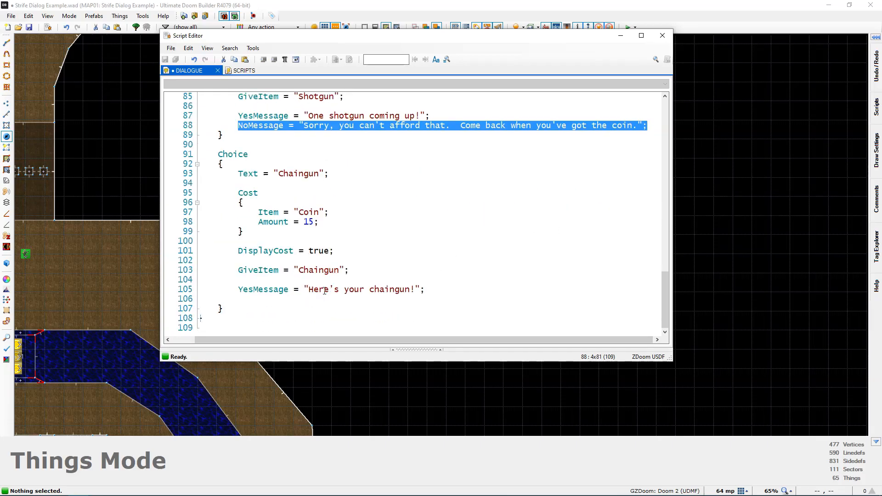
{"action": "left_click", "coordinate": [274, 294]}
{"action": "left_click_drag", "start_coordinate": [251, 340], "coordinate": [227, 340]}
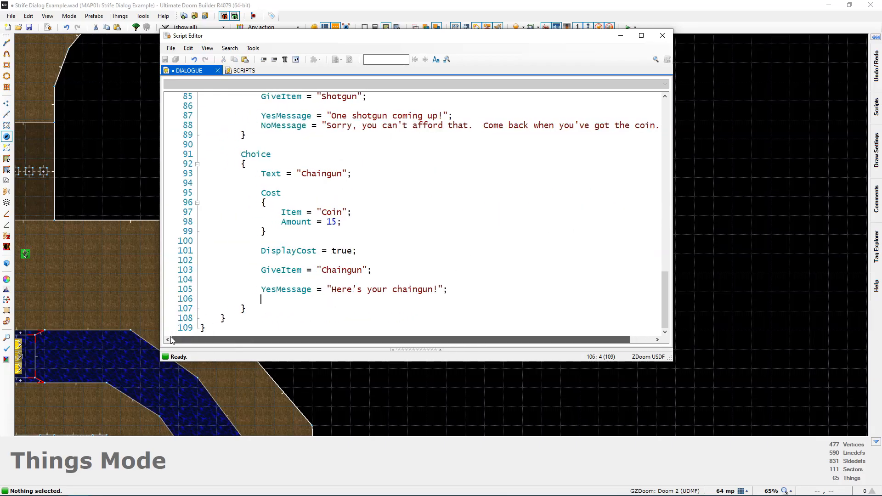
{"action": "key", "text": "shift+Home"}
{"action": "key", "text": "ctrl+v"}
{"action": "key", "text": "Home"}
{"action": "key", "text": "Tab"}
{"action": "key", "text": "Tab"}
{"action": "key", "text": "Tab"}
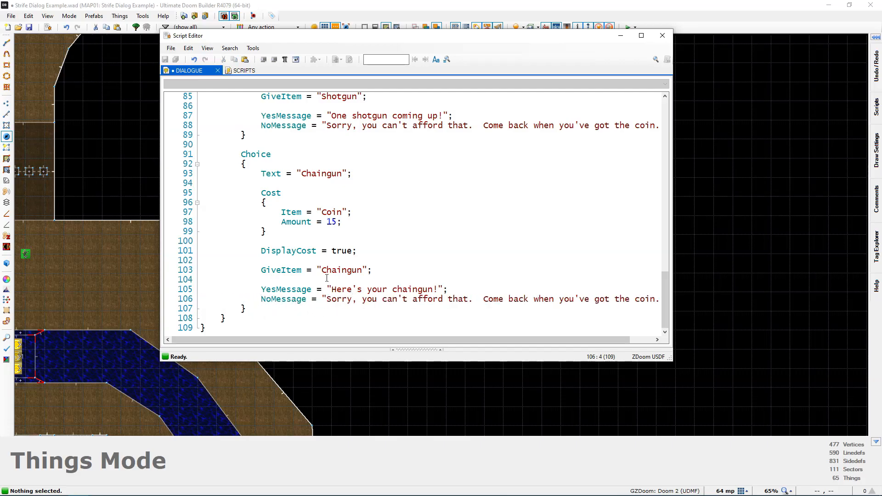
- Review the Arms Dealer page and compare its Shotgun and Chaingun choices in the dialogue script
{"action": "left_click_drag", "start_coordinate": [352, 341], "coordinate": [327, 333]}
{"action": "left_click", "coordinate": [352, 250]}
{"action": "scroll", "coordinate": [353, 238], "scroll_direction": "up", "scroll_amount": 7}
{"action": "scroll", "coordinate": [353, 236], "scroll_direction": "down", "scroll_amount": 7}
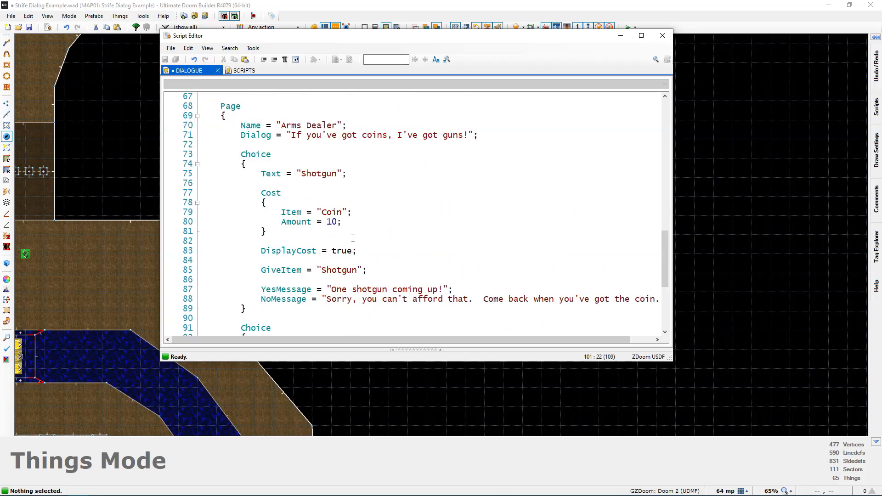
{"action": "scroll", "coordinate": [346, 256], "scroll_direction": "up", "scroll_amount": 5}
{"action": "scroll", "coordinate": [346, 256], "scroll_direction": "up", "scroll_amount": 1}
{"action": "scroll", "coordinate": [346, 256], "scroll_direction": "down", "scroll_amount": 5}
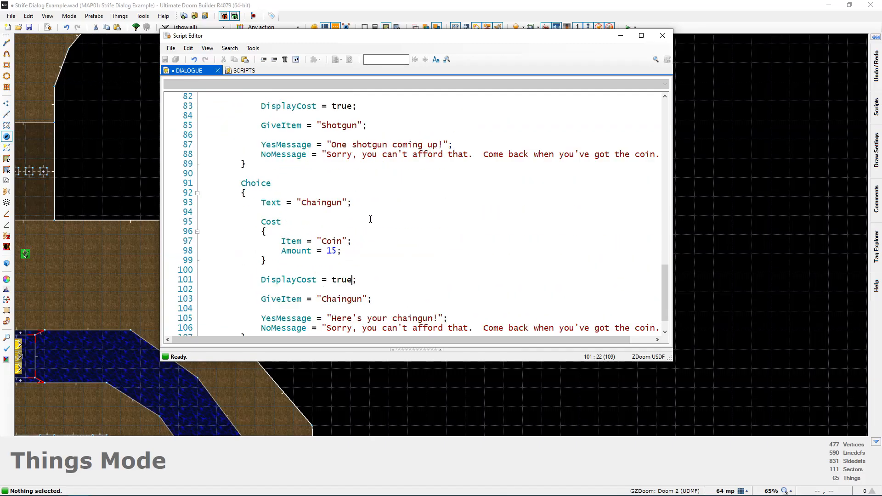
{"action": "scroll", "coordinate": [407, 213], "scroll_direction": "up", "scroll_amount": 2}
{"action": "scroll", "coordinate": [405, 214], "scroll_direction": "down", "scroll_amount": 1}
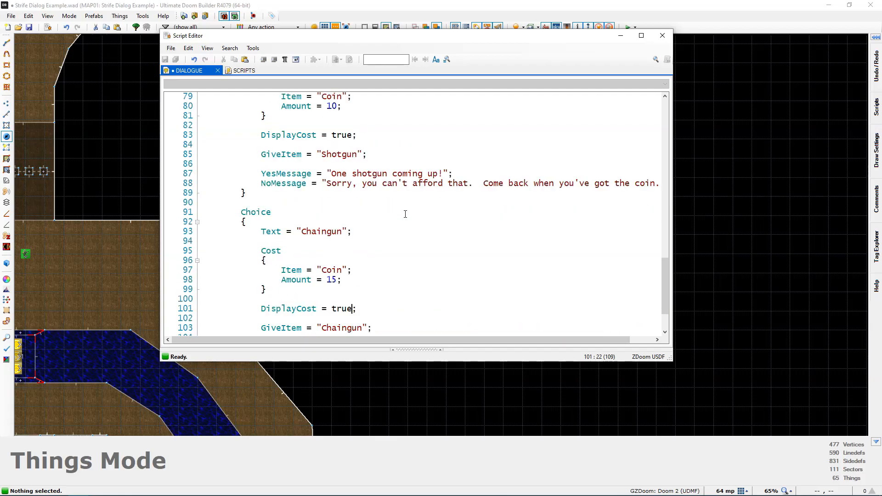
- Launch the map for testing, talk to the arms dealer, and try to buy the shotgun without any coins
{"action": "left_click", "coordinate": [655, 60]}
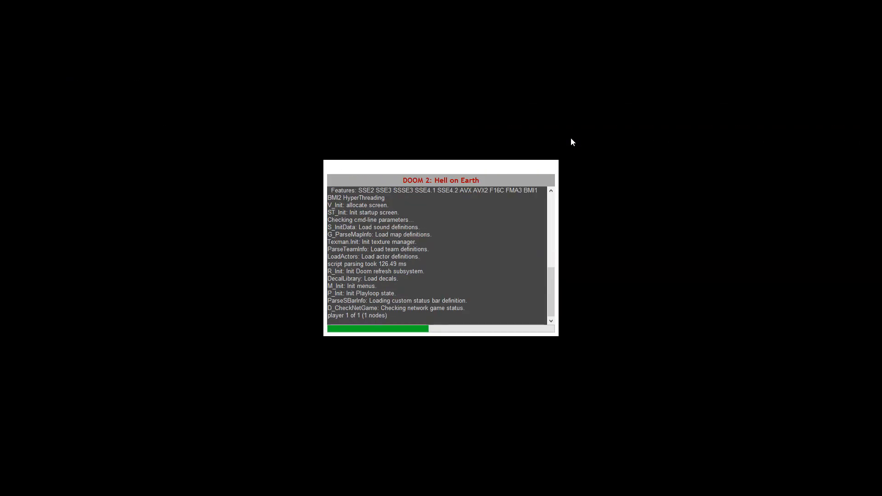
{"action": "key", "text": "w"}
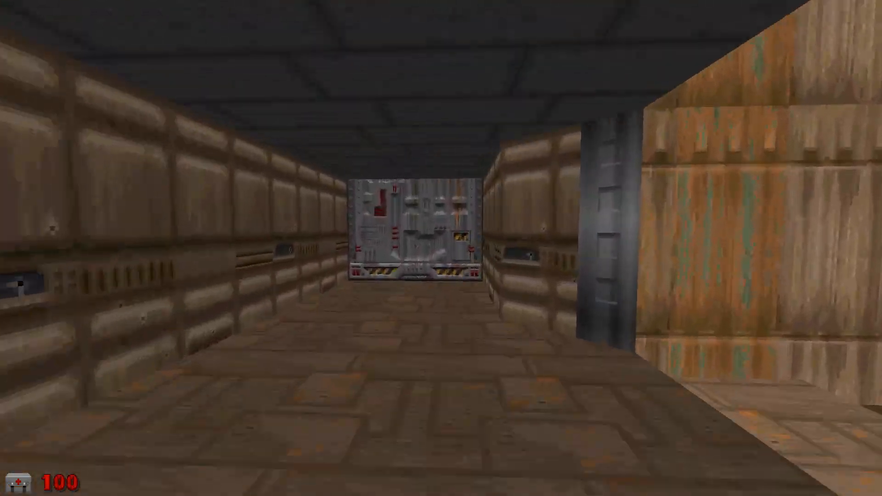
{"action": "key", "text": "w"}
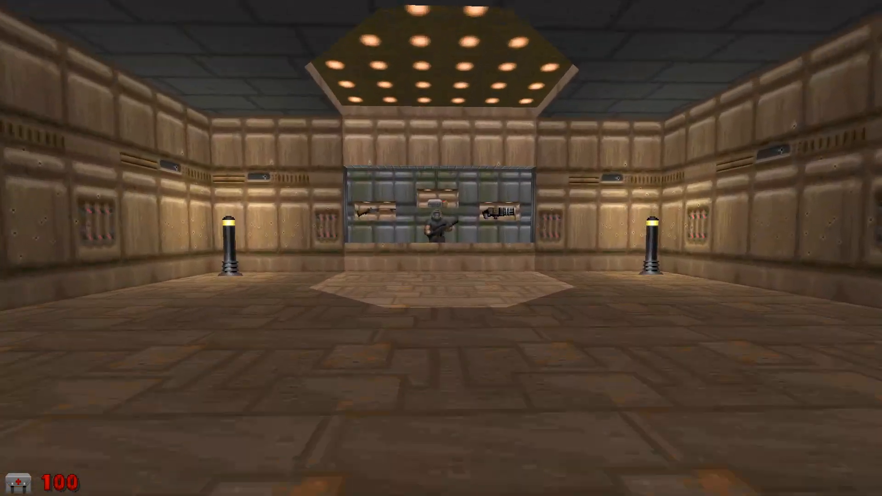
{"action": "key", "text": "e"}
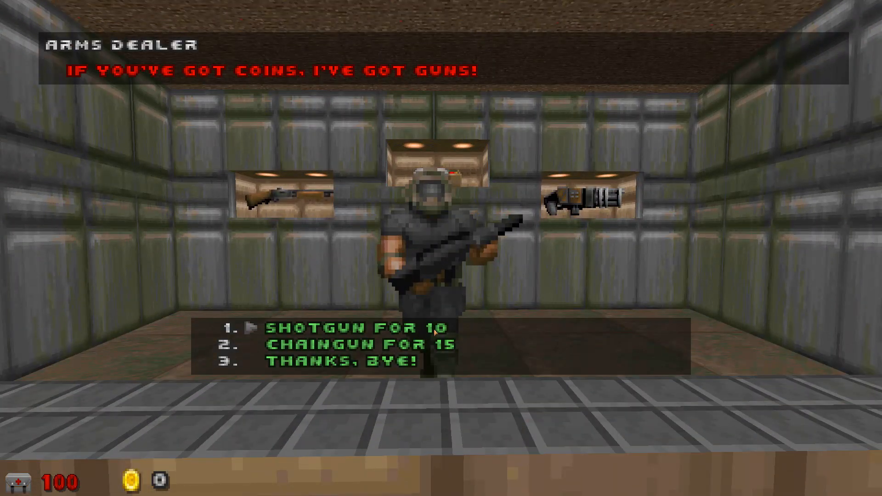
{"action": "left_click", "coordinate": [340, 329]}
{"action": "key", "text": "s"}
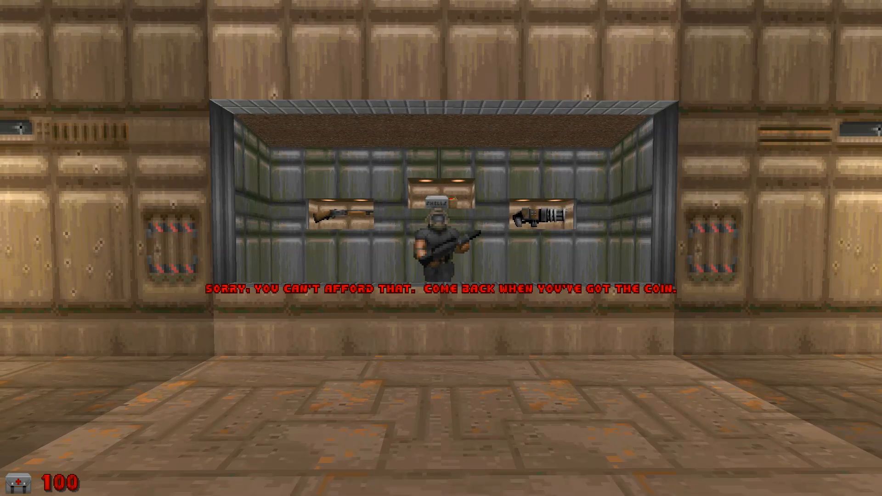
- Talk to the arms dealer again and try to buy the chaingun without any coins
{"action": "key", "text": "w"}
{"action": "key", "text": "e"}
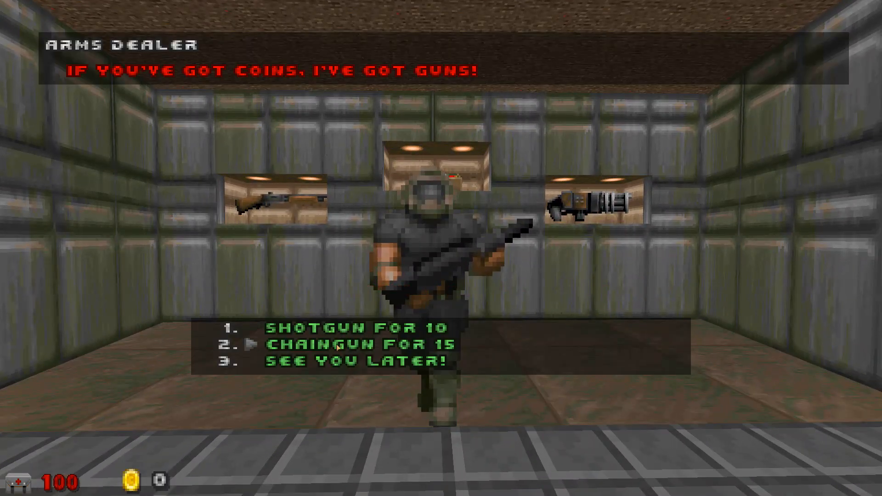
{"action": "left_click", "coordinate": [336, 344]}
{"action": "key", "text": "s"}
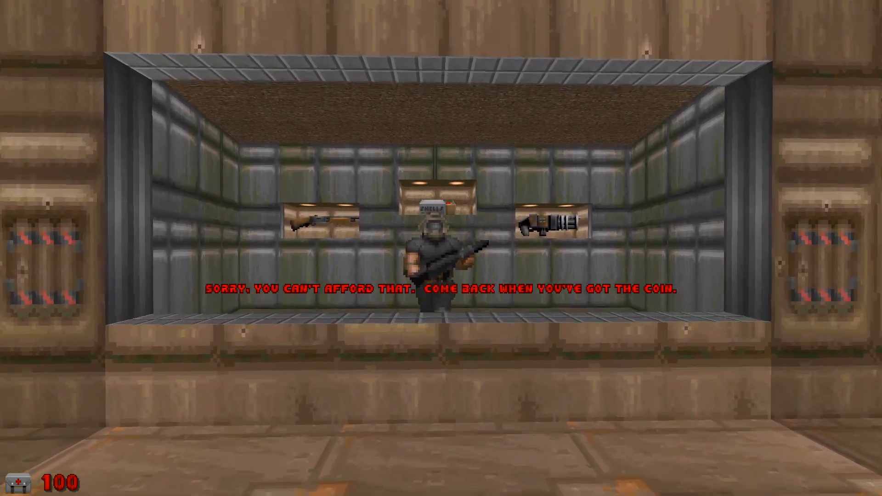
- Go to the Commander and accept the job with "Sure, I'll help." to get coins up front
{"action": "key", "text": "w"}
{"action": "key", "text": "w"}
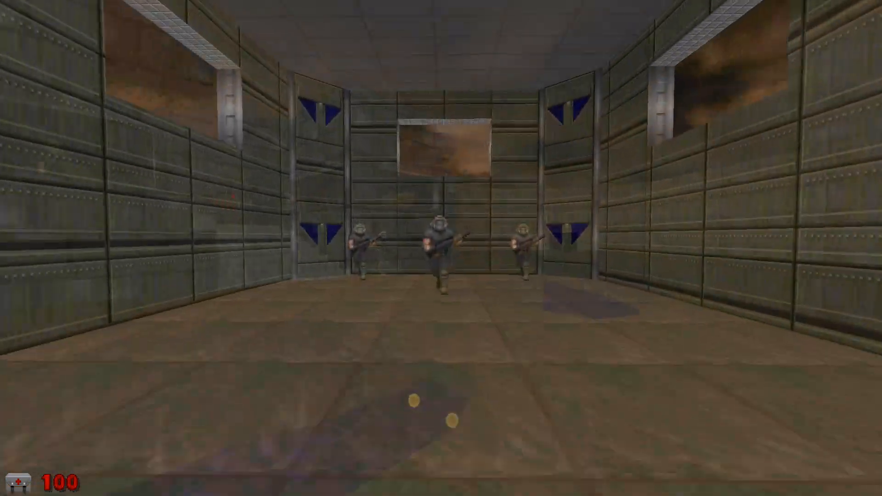
{"action": "key", "text": "w"}
{"action": "key", "text": "e"}
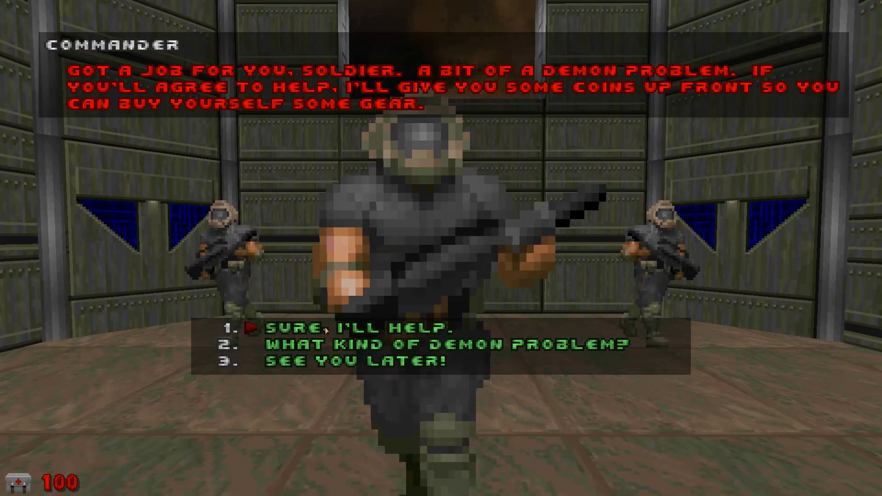
{"action": "left_click", "coordinate": [327, 330]}
{"action": "left_click", "coordinate": [327, 330]}
- Return to the arms dealer and buy the shotgun for 10 coins
{"action": "key", "text": "w"}
{"action": "key", "text": "w"}
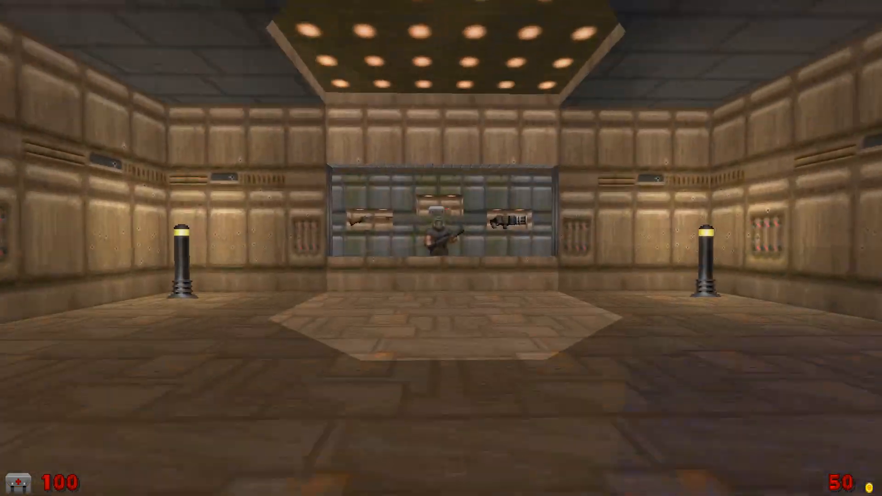
{"action": "key", "text": "w"}
{"action": "key", "text": "e"}
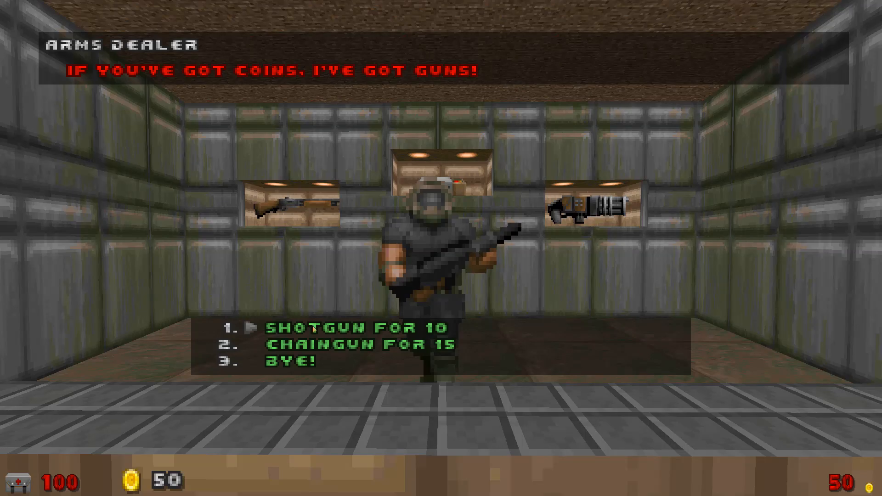
{"action": "left_click", "coordinate": [346, 331]}
{"action": "key", "text": "s"}
{"action": "key", "text": "s"}
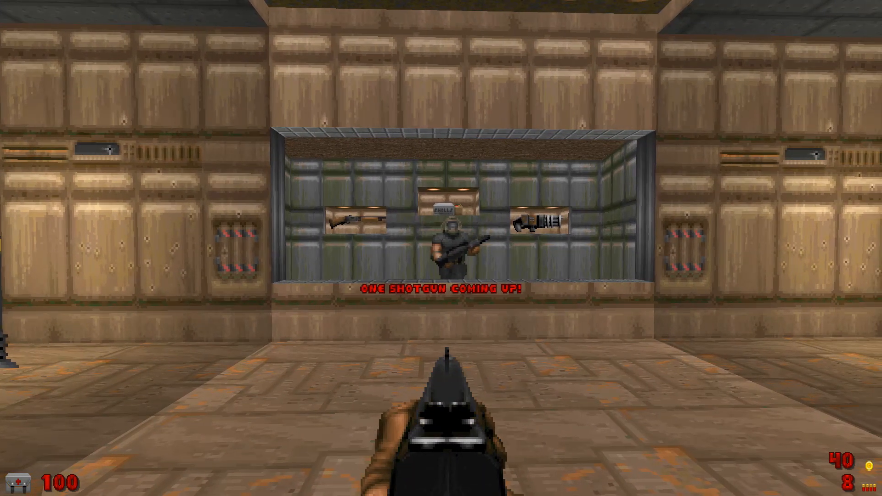
- Buy the chaingun for 15 coins from the arms dealer, and switch back to the shotgun
{"action": "key", "text": "w"}
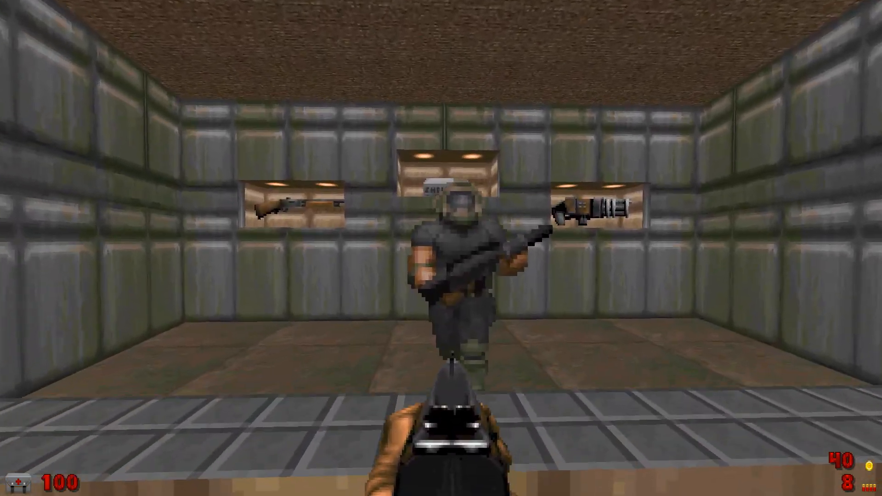
{"action": "key", "text": "e"}
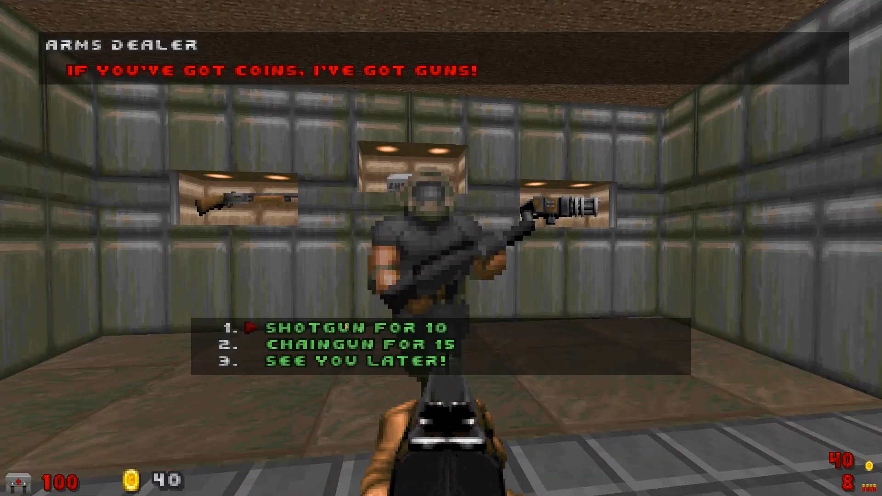
{"action": "left_click", "coordinate": [371, 347]}
{"action": "key", "text": "s"}
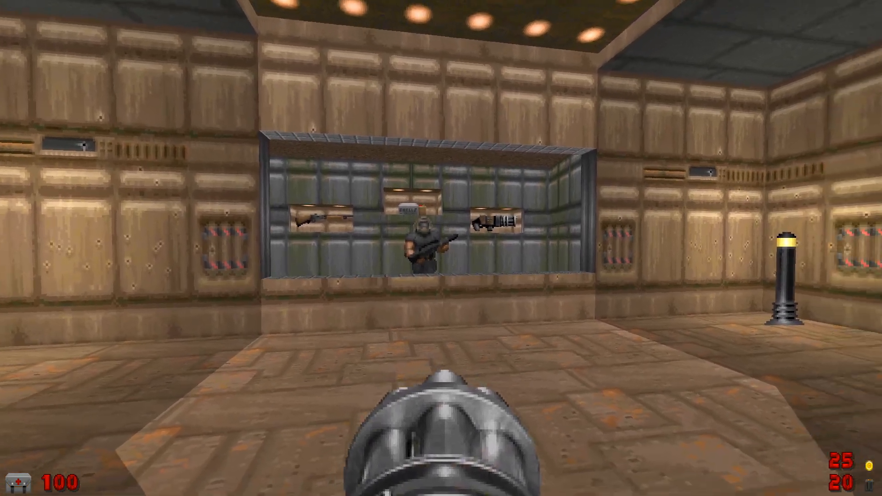
{"action": "key", "text": "s"}
{"action": "key", "text": "3"}
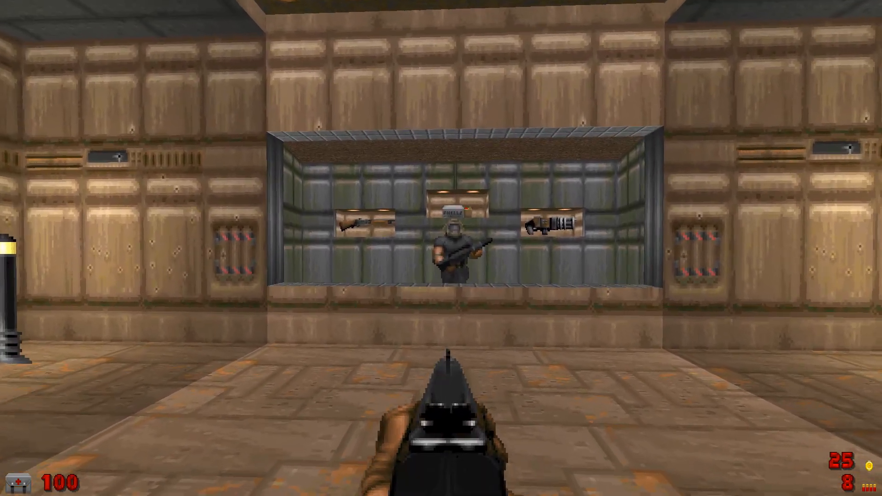
- Talk to the arms dealer again, look over the purchase choices, and leave the conversation with "See you later!"
{"action": "key", "text": "3"}
{"action": "key", "text": "w"}
{"action": "key", "text": "w"}
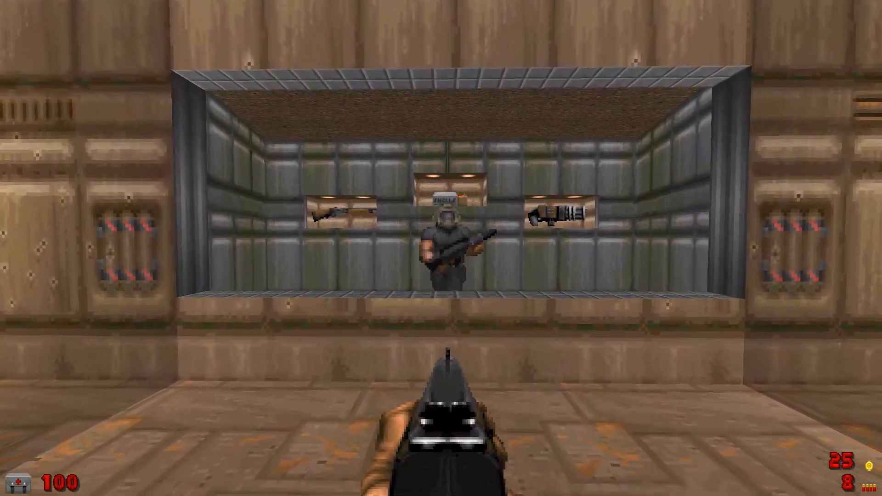
{"action": "key", "text": "e"}
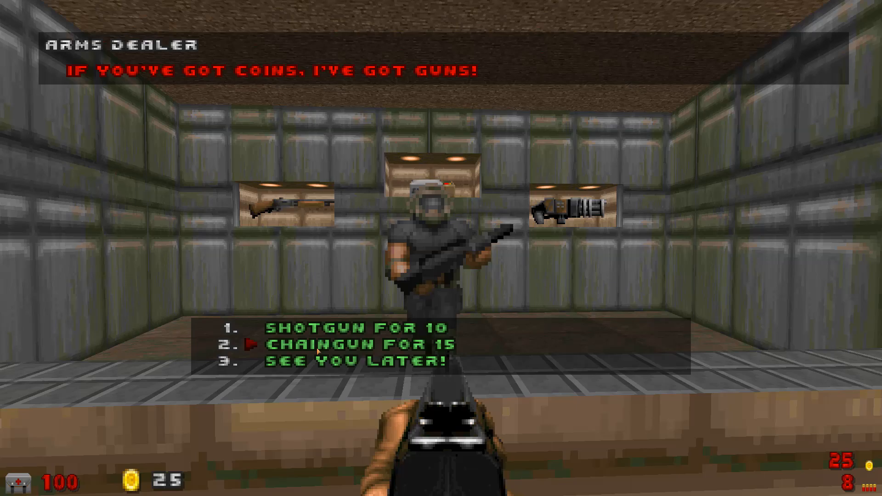
{"action": "key", "text": "Down"}
{"action": "key", "text": "Down"}
{"action": "key", "text": "Down"}
{"action": "key", "text": "Down"}
{"action": "key", "text": "Return"}
{"action": "key", "text": "s"}
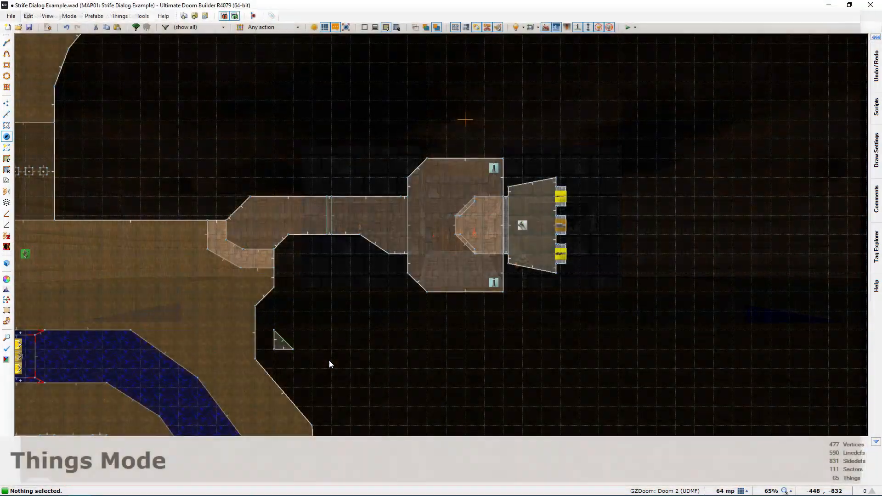
- Return to Ultimate Doom Builder, save the map, and open the script editor at the Arms Dealer conversation
{"action": "scroll", "coordinate": [329, 360], "scroll_direction": "up", "scroll_amount": 1}
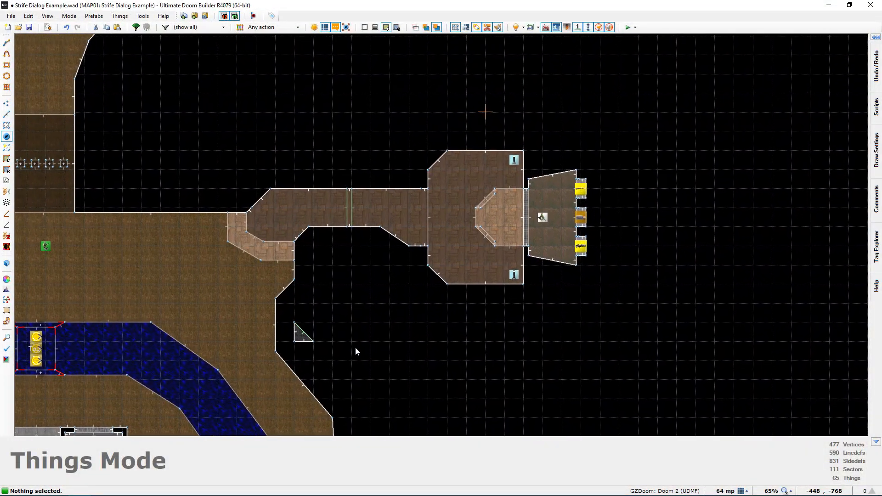
{"action": "scroll", "coordinate": [354, 347], "scroll_direction": "down", "scroll_amount": 2}
{"action": "scroll", "coordinate": [427, 377], "scroll_direction": "up", "scroll_amount": 1}
{"action": "key", "text": "ctrl+s"}
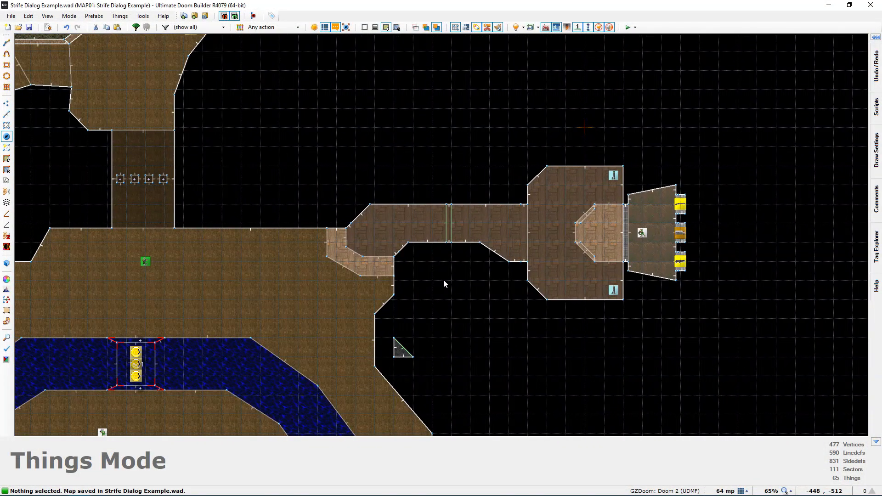
{"action": "left_click", "coordinate": [48, 28]}
{"action": "scroll", "coordinate": [337, 213], "scroll_direction": "up", "scroll_amount": 7}
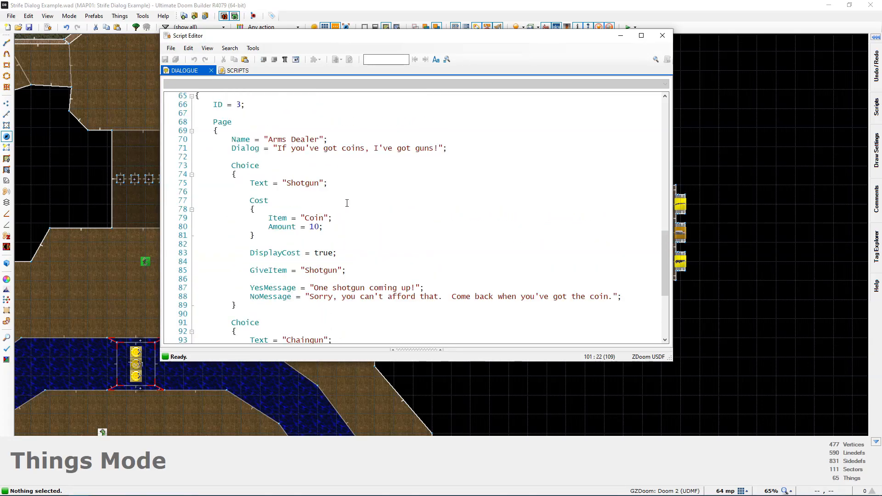
- Add a Choice block with the text "Shells" between the Shotgun and Chaingun choices
{"action": "scroll", "coordinate": [347, 203], "scroll_direction": "down", "scroll_amount": 1}
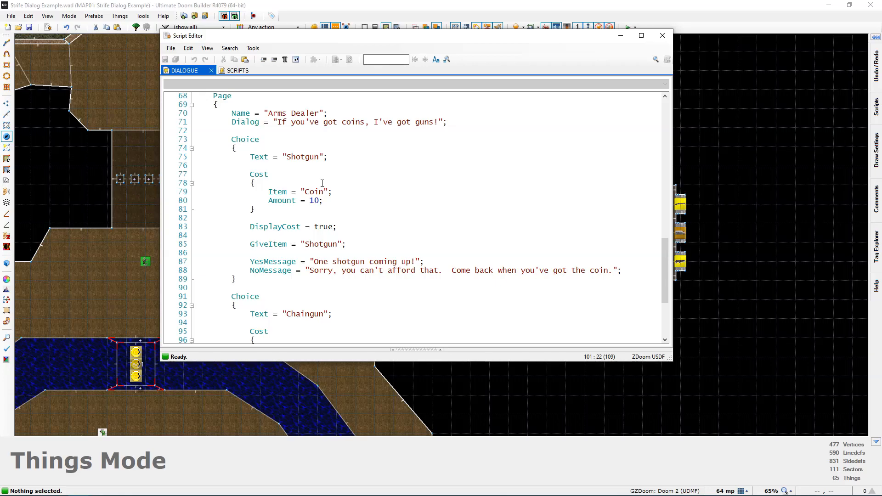
{"action": "scroll", "coordinate": [314, 198], "scroll_direction": "down", "scroll_amount": 1, "text": "ctrl"}
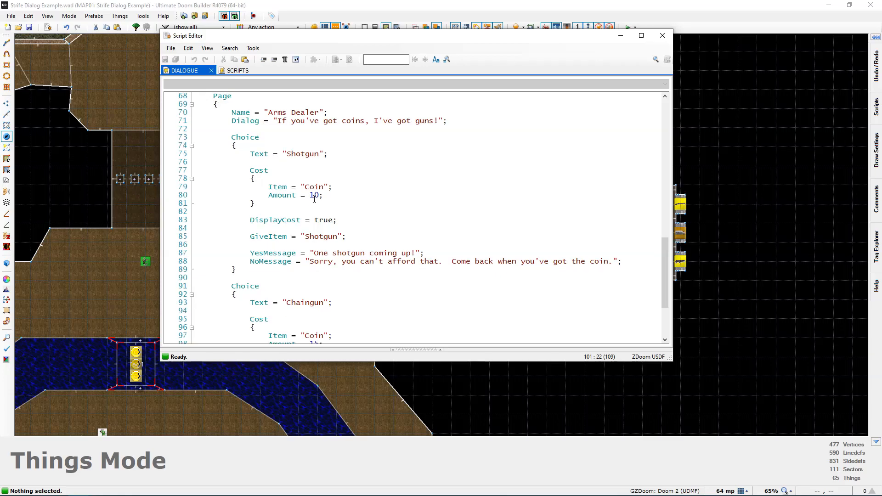
{"action": "scroll", "coordinate": [285, 207], "scroll_direction": "down", "scroll_amount": 1}
{"action": "left_click", "coordinate": [256, 244]}
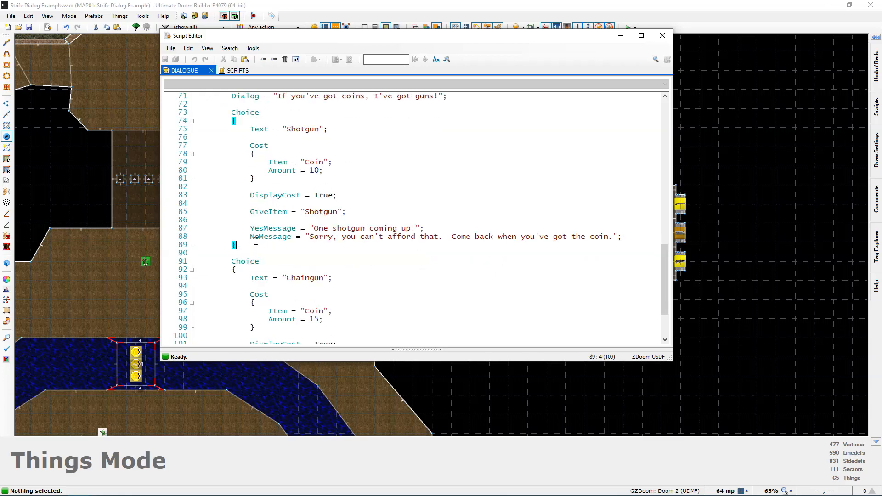
{"action": "key", "text": "Return"}
{"action": "key", "text": "Return"}
{"action": "scroll", "coordinate": [263, 228], "scroll_direction": "down", "scroll_amount": 1}
{"action": "scroll", "coordinate": [263, 227], "scroll_direction": "up", "scroll_amount": 1}
{"action": "scroll", "coordinate": [265, 234], "scroll_direction": "down", "scroll_amount": 3}
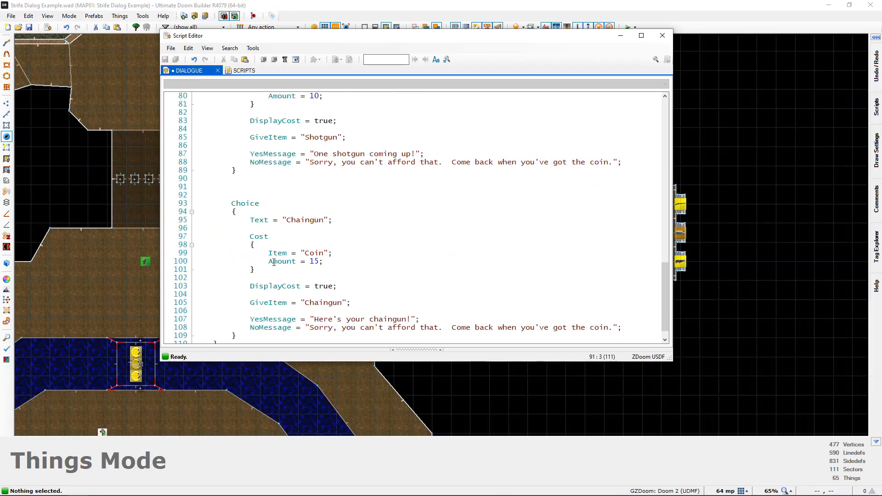
{"action": "scroll", "coordinate": [266, 240], "scroll_direction": "up", "scroll_amount": 1}
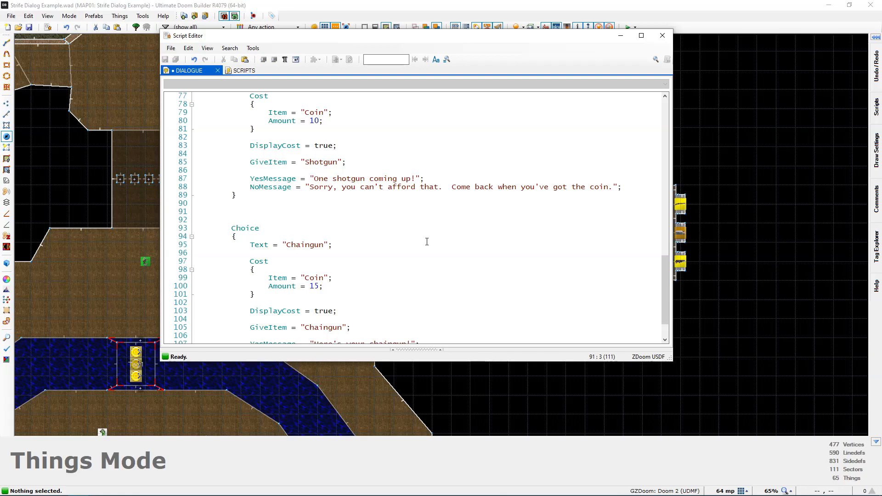
{"action": "type", "text": "Choice"}
{"action": "key", "text": "Return"}
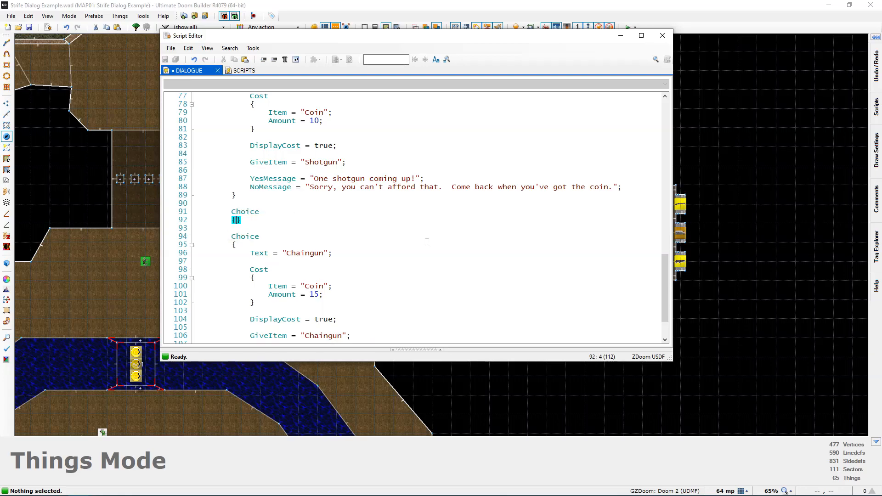
{"action": "type", "text": "Te"}
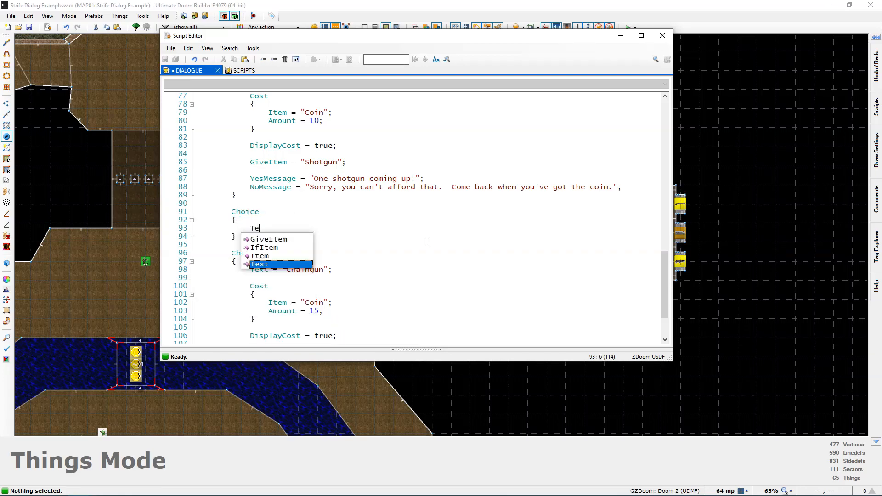
{"action": "type", "text": "xt = \"Shells\";"}
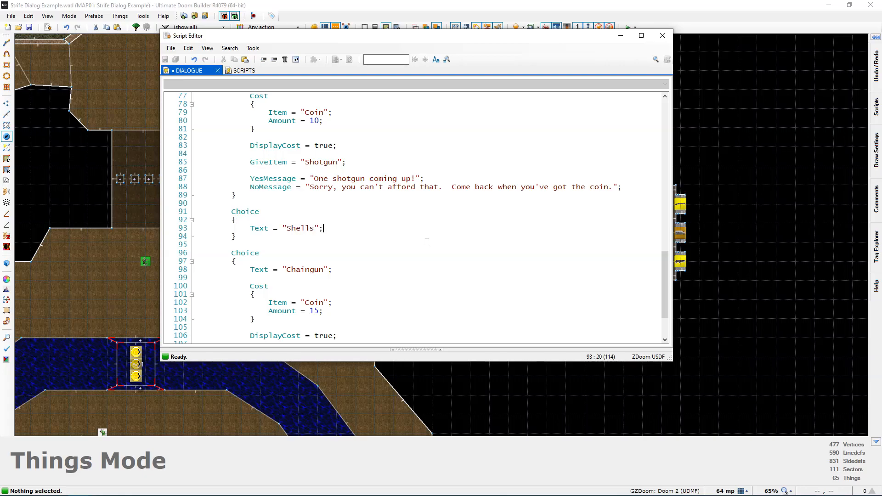
- Add a Cost block to the Shells choice with Item "Coin" and Amount 2
{"action": "key", "text": "Return"}
{"action": "key", "text": "Return"}
{"action": "scroll", "coordinate": [416, 244], "scroll_direction": "down", "scroll_amount": 2}
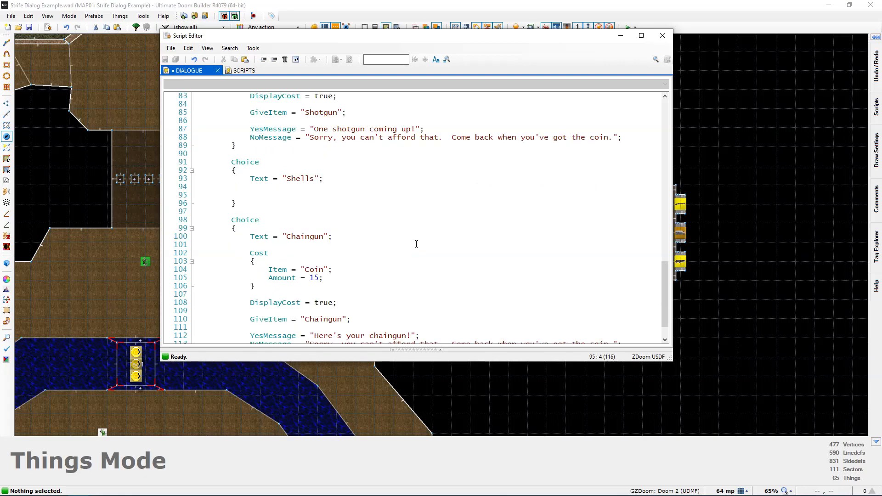
{"action": "type", "text": "Cost"}
{"action": "key", "text": "Return"}
{"action": "type", "text": "{"}
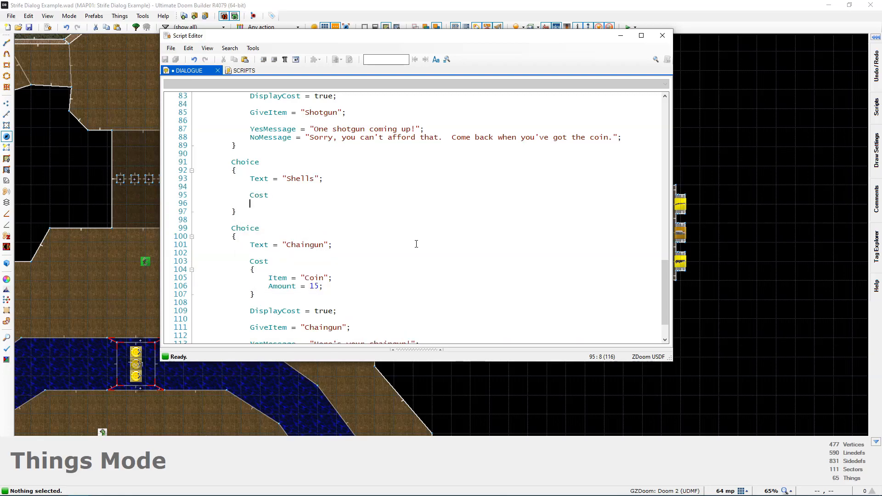
{"action": "key", "text": "Return"}
{"action": "type", "text": "Item = \"Coin\";"}
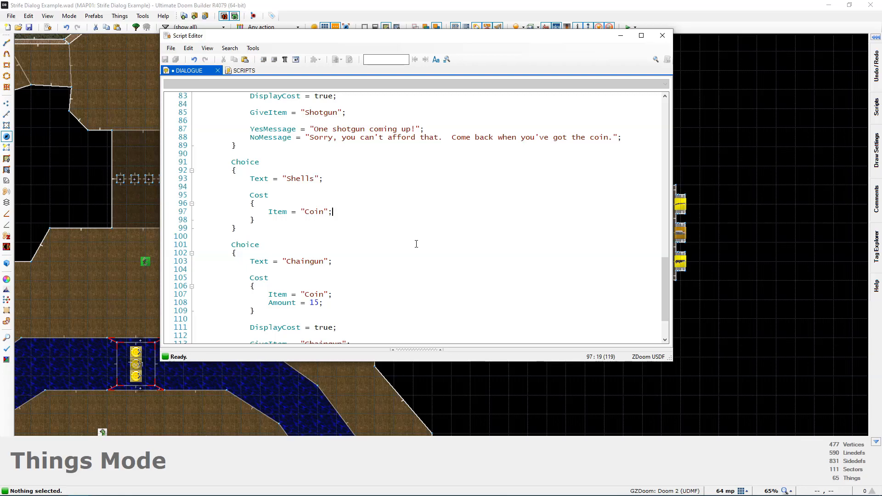
{"action": "key", "text": "Return"}
{"action": "type", "text": "Amount ="}
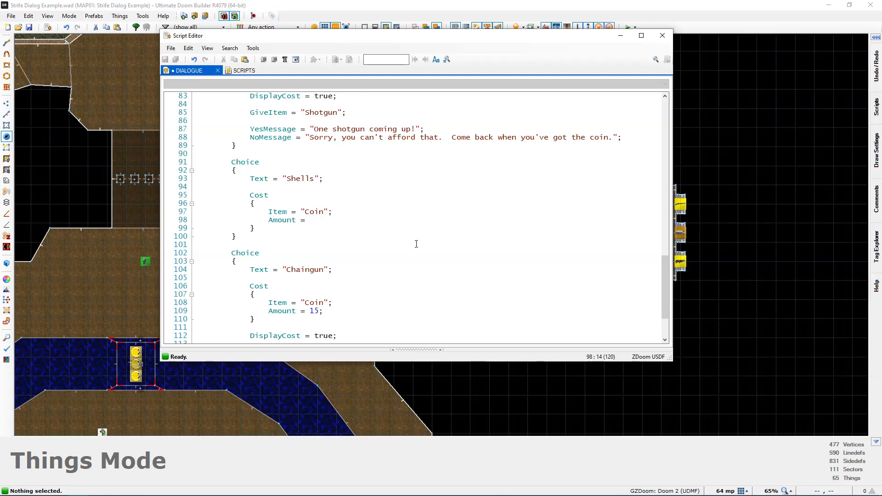
{"action": "type", "text": "2;"}
- Below the Shells cost, add DisplayCost = true and GiveItem = "Shell"
{"action": "key", "text": "Down"}
{"action": "key", "text": "Return"}
{"action": "key", "text": "Return"}
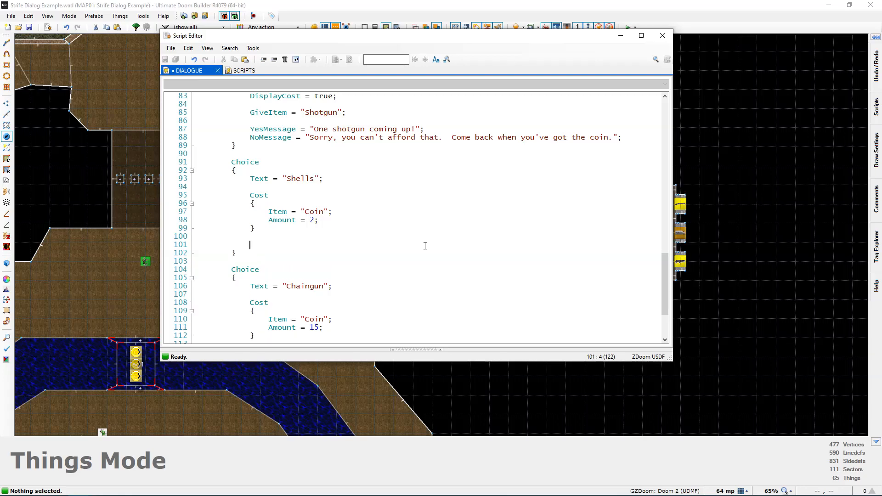
{"action": "type", "text": "Displ"}
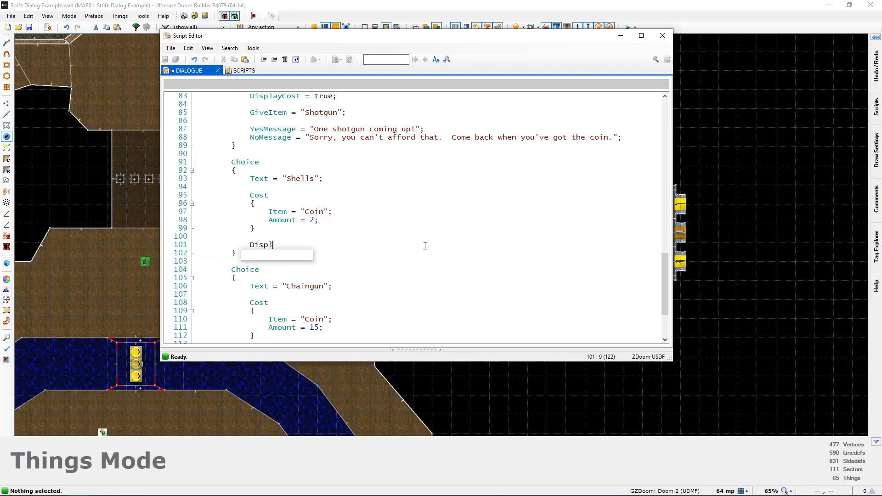
{"action": "type", "text": "ayCost = true;"}
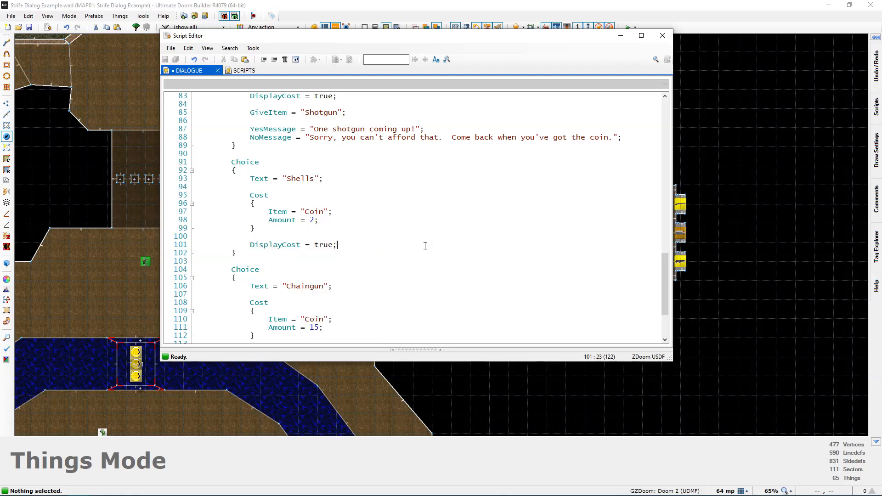
{"action": "key", "text": "Return"}
{"action": "key", "text": "Return"}
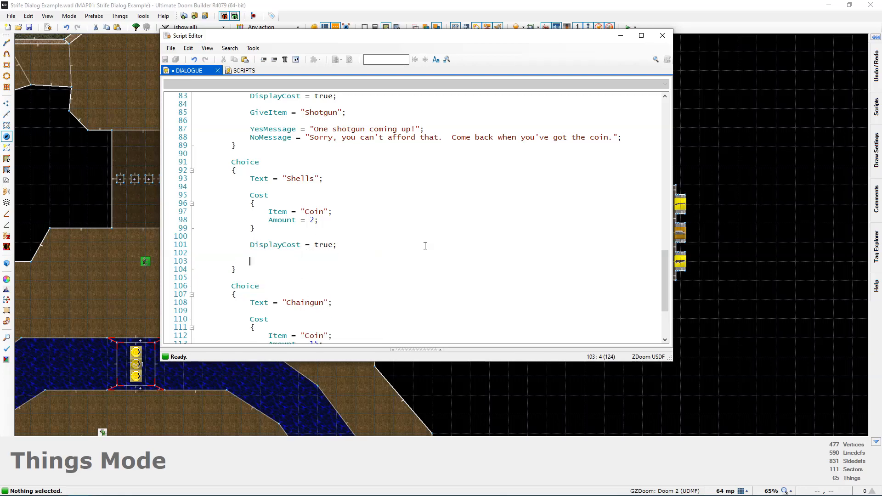
{"action": "type", "text": "Give"}
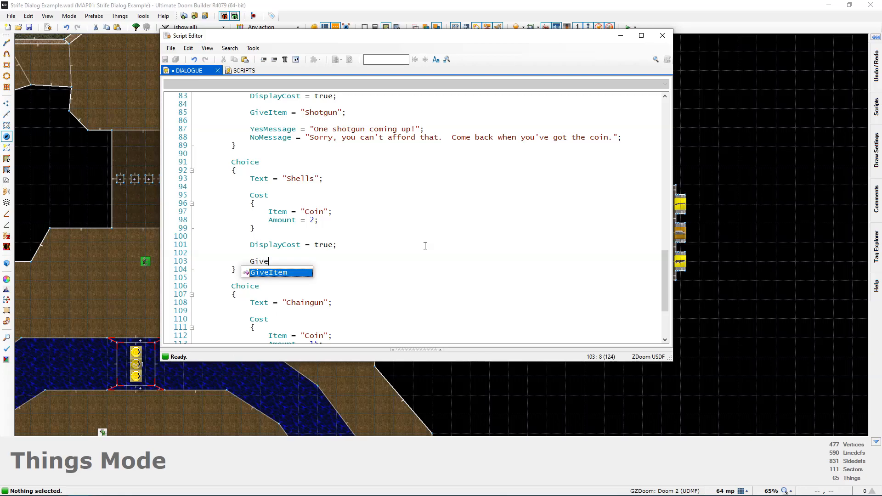
{"action": "type", "text": "Item = \"Sh"}
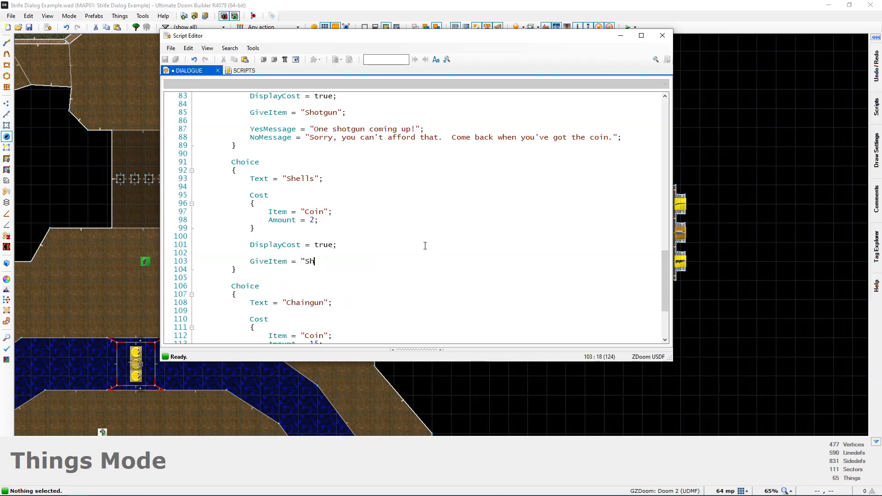
{"action": "type", "text": "ell\";"}
{"action": "double_click", "coordinate": [319, 263]}
{"action": "left_click", "coordinate": [365, 264]}
- Give the Shells choice the YesMessage "Here are your shells!"
{"action": "key", "text": "Return"}
{"action": "key", "text": "Return"}
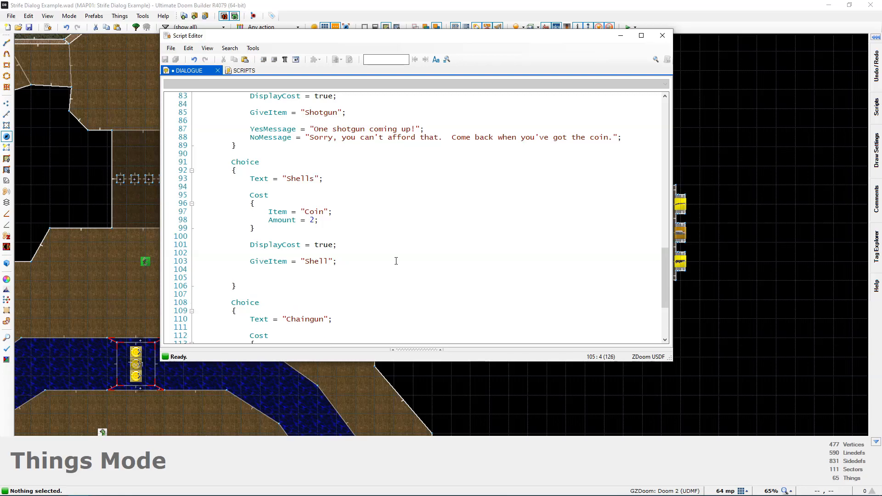
{"action": "type", "text": "YesMessage"}
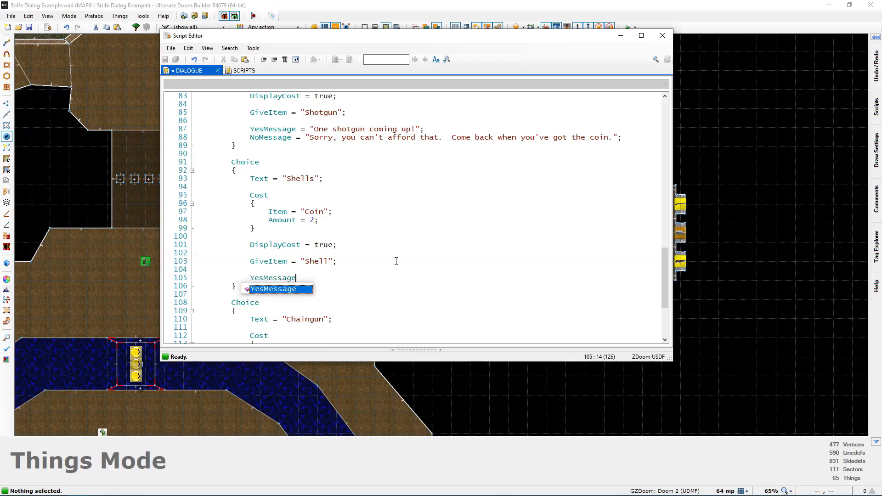
{"action": "type", "text": " = \"Here"}
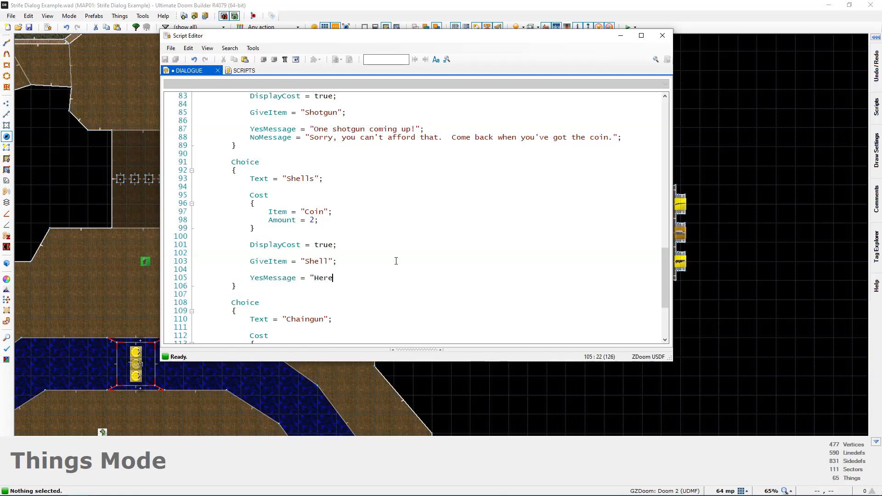
{"action": "type", "text": " are your shells!\";"}
- Add a NoMessage to the Shells choice, reusing the Shotgun choice's text "Sorry, you can't afford that. Come back when you've got the coin."
{"action": "key", "text": "Return"}
{"action": "type", "text": "No"}
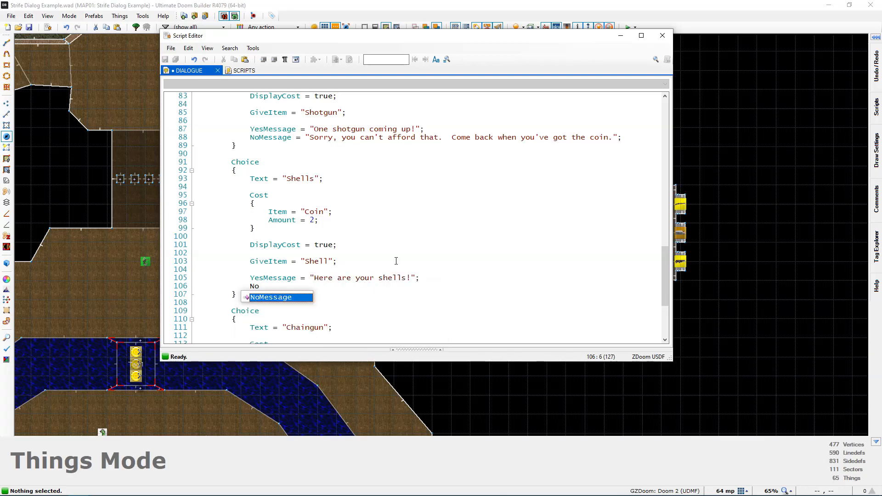
{"action": "type", "text": "Message = \""}
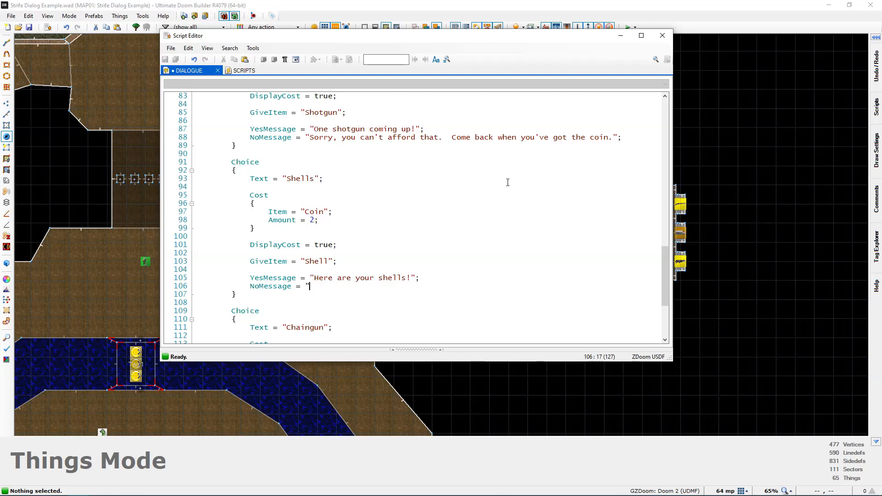
{"action": "left_click_drag", "start_coordinate": [622, 138], "coordinate": [305, 138]}
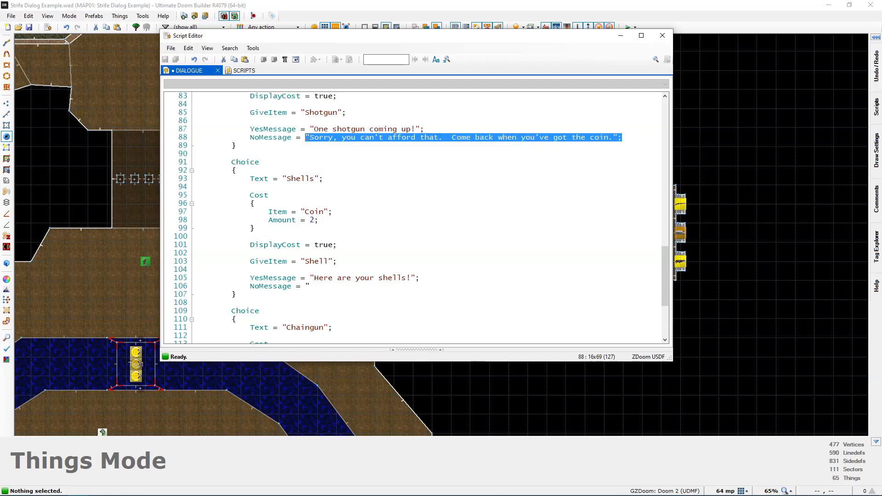
{"action": "key", "text": "ctrl+c"}
{"action": "double_click", "coordinate": [308, 287]}
{"action": "key", "text": "ctrl+v"}
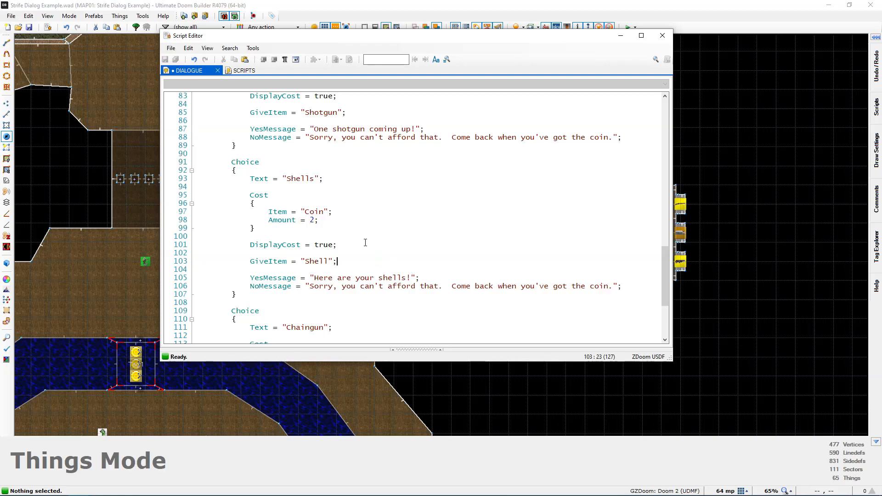
- Insert an empty Exclude block between the Text line and the Cost block of the Arms Dealer's Shotgun choice
{"action": "scroll", "coordinate": [365, 243], "scroll_direction": "up", "scroll_amount": 1}
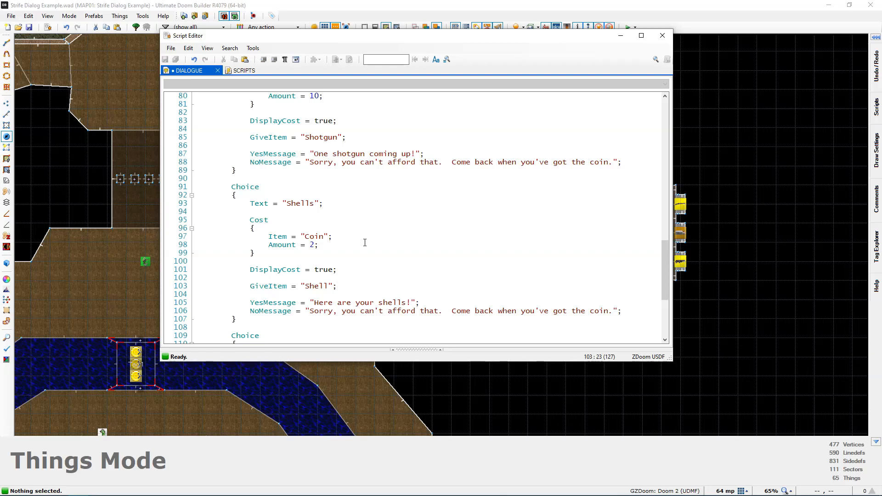
{"action": "scroll", "coordinate": [365, 242], "scroll_direction": "up", "scroll_amount": 1}
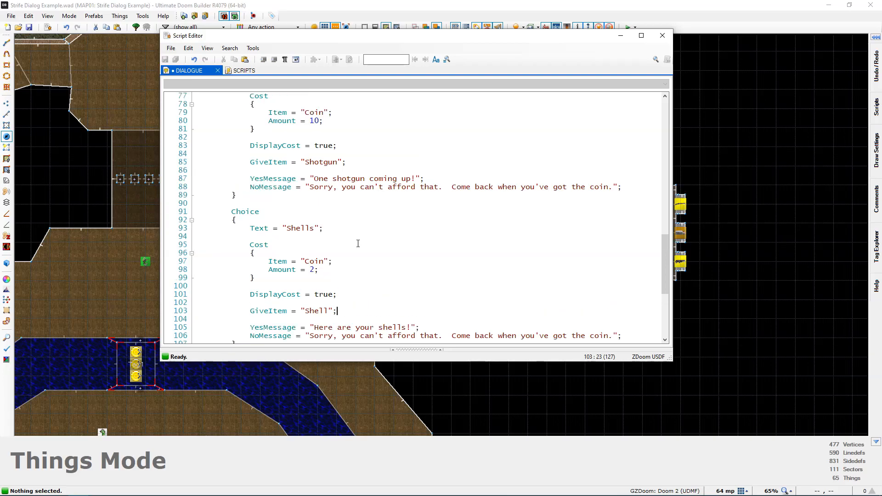
{"action": "scroll", "coordinate": [357, 245], "scroll_direction": "up", "scroll_amount": 5}
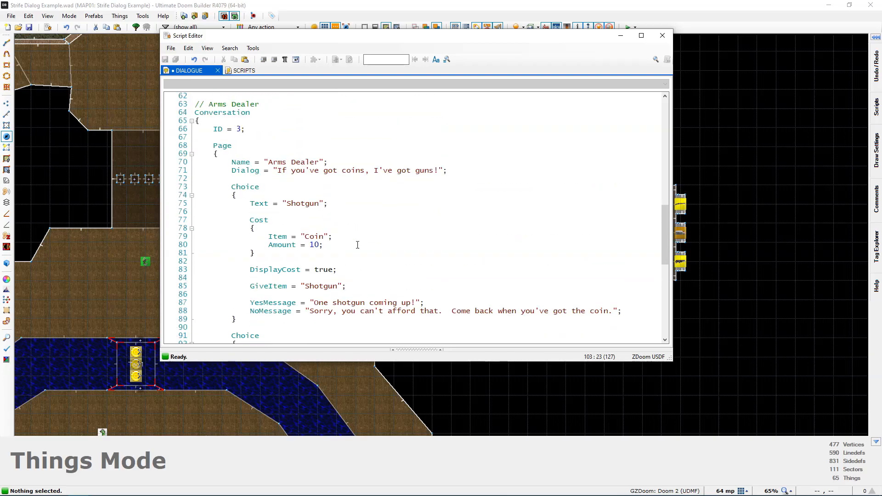
{"action": "scroll", "coordinate": [297, 196], "scroll_direction": "down", "scroll_amount": 2}
{"action": "left_click", "coordinate": [331, 154]}
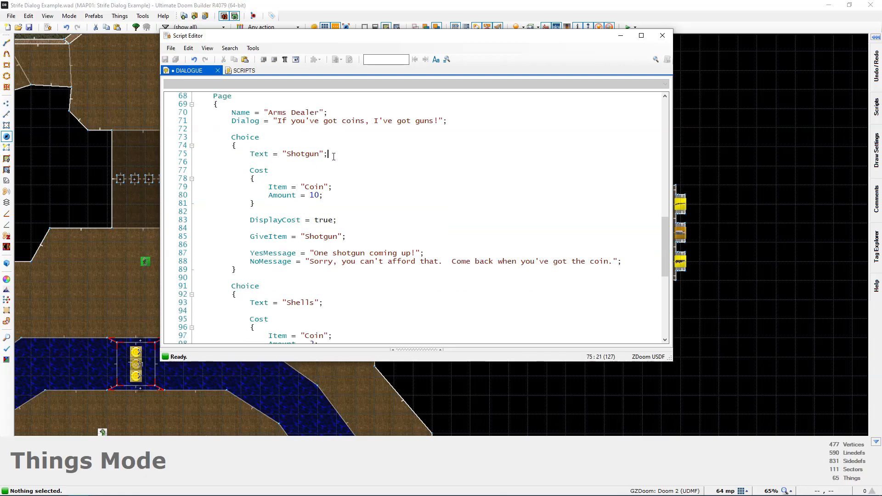
{"action": "key", "text": "Return"}
{"action": "key", "text": "Return"}
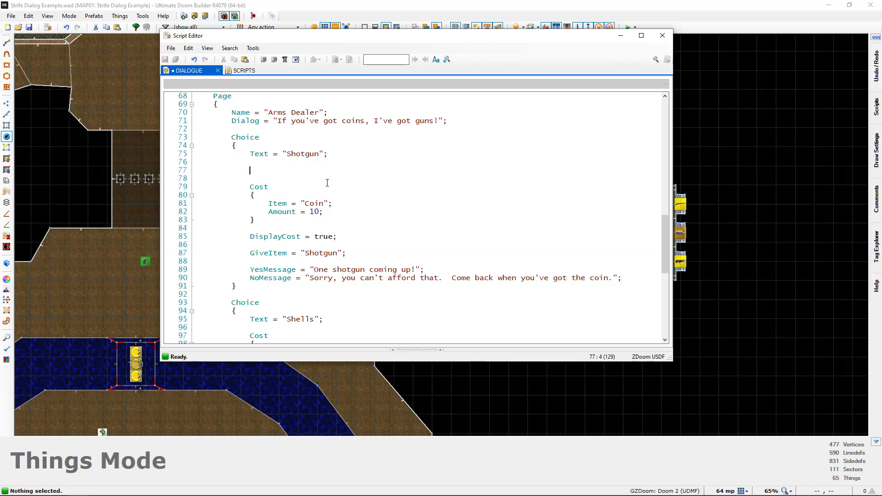
{"action": "type", "text": "Exclude"}
{"action": "key", "text": "Return"}
{"action": "type", "text": "{"}
{"action": "key", "text": "Return"}
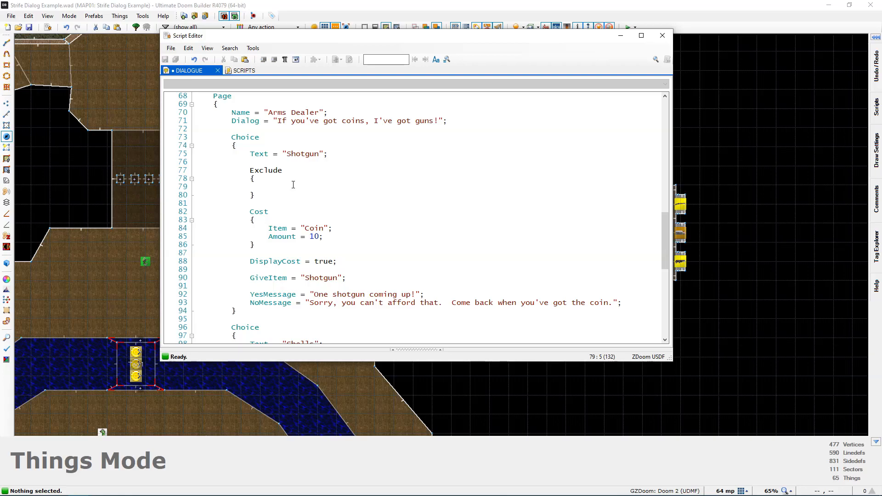
- Fill the Shotgun choice's Exclude block with Item = "Shotgun";
{"action": "left_click_drag", "start_coordinate": [250, 171], "coordinate": [282, 172]}
{"action": "left_click", "coordinate": [268, 171]}
{"action": "left_click", "coordinate": [285, 186]}
{"action": "type", "text": "Item"}
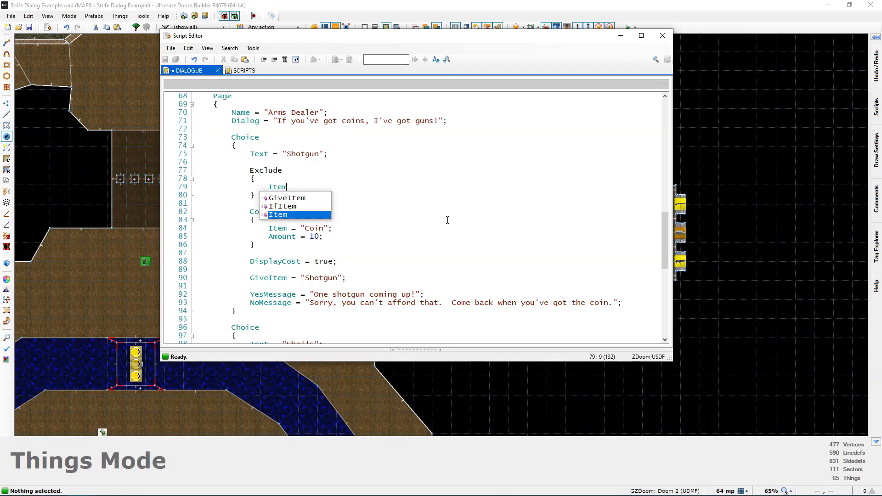
{"action": "type", "text": " = \"Shotgun\";"}
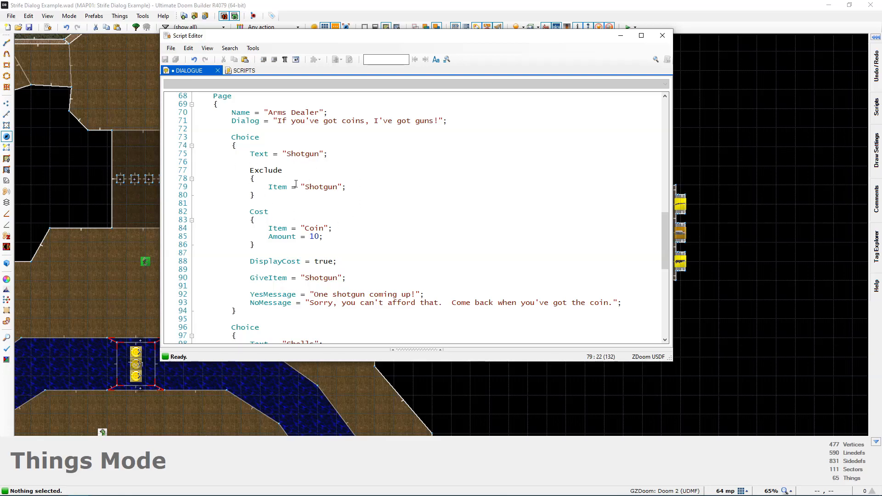
{"action": "left_click_drag", "start_coordinate": [231, 138], "coordinate": [298, 221]}
{"action": "left_click", "coordinate": [301, 225]}
{"action": "left_click_drag", "start_coordinate": [346, 187], "coordinate": [195, 171]}
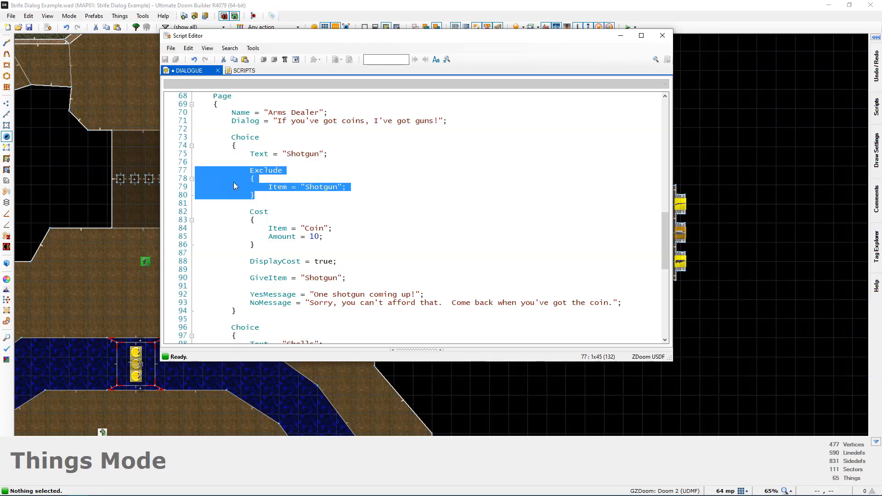
{"action": "left_click", "coordinate": [275, 196]}
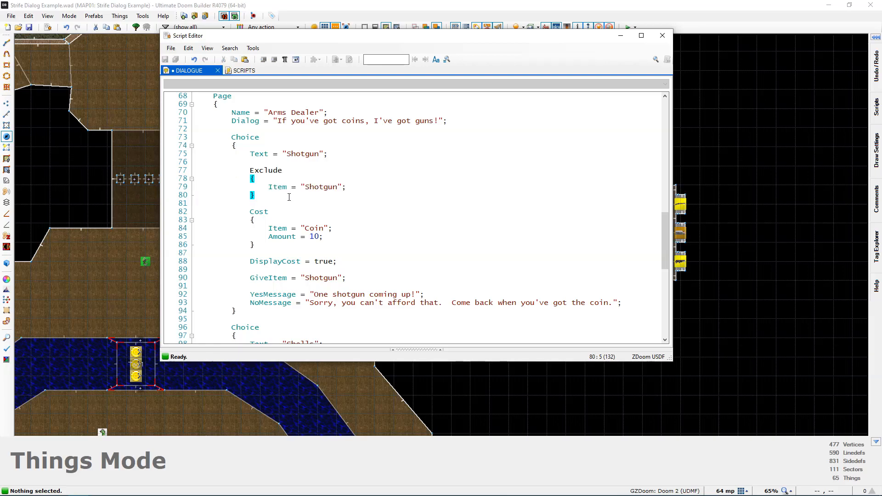
- Add a Require block with Item = "Shotgun"; between the Text line and the Cost block of the Shells choice
{"action": "scroll", "coordinate": [289, 197], "scroll_direction": "down", "scroll_amount": 7}
{"action": "left_click_drag", "start_coordinate": [251, 158], "coordinate": [269, 220]}
{"action": "left_click", "coordinate": [302, 179]}
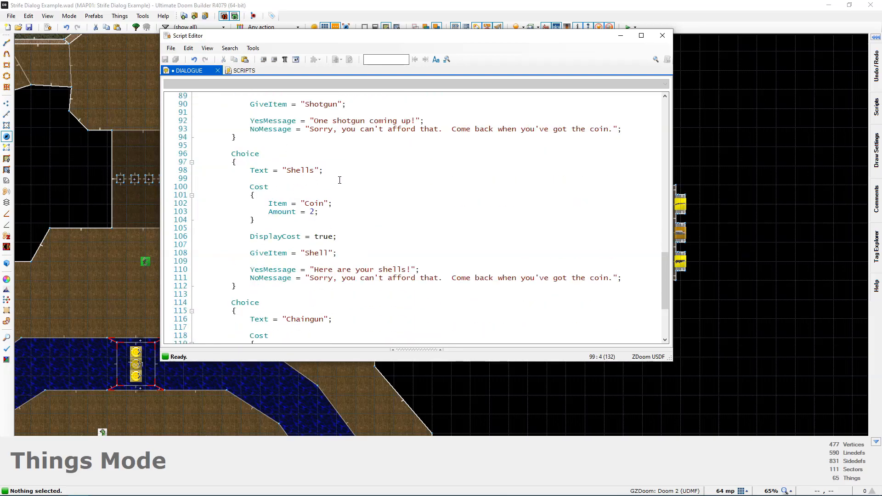
{"action": "key", "text": "Return"}
{"action": "key", "text": "Return"}
{"action": "key", "text": "Up"}
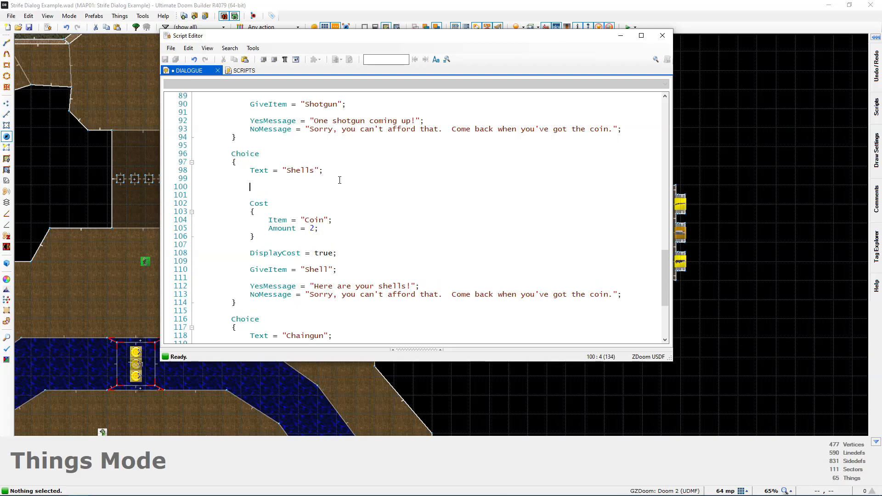
{"action": "type", "text": "Require"}
{"action": "key", "text": "Return"}
{"action": "type", "text": "{"}
{"action": "key", "text": "Return"}
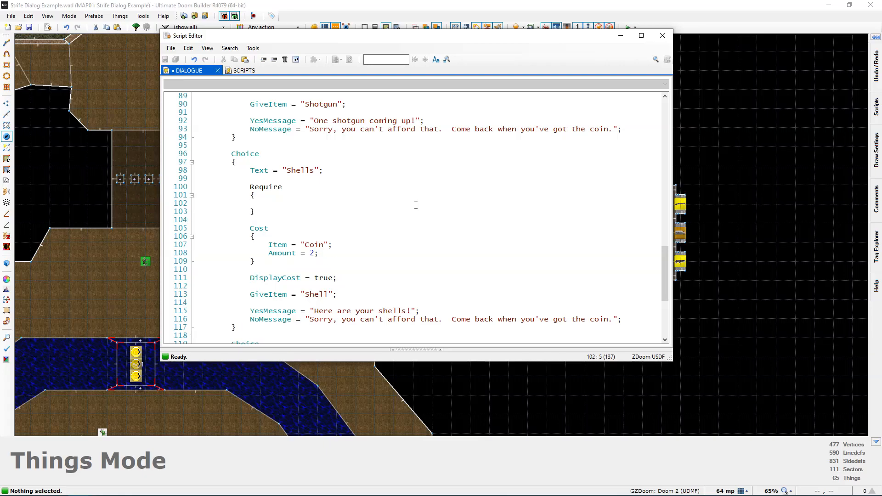
{"action": "type", "text": "Item = \"Shotgun\";"}
- Review the Require condition on the Shells choice against the Exclude condition on the Shotgun choice
{"action": "left_click_drag", "start_coordinate": [248, 171], "coordinate": [329, 173]}
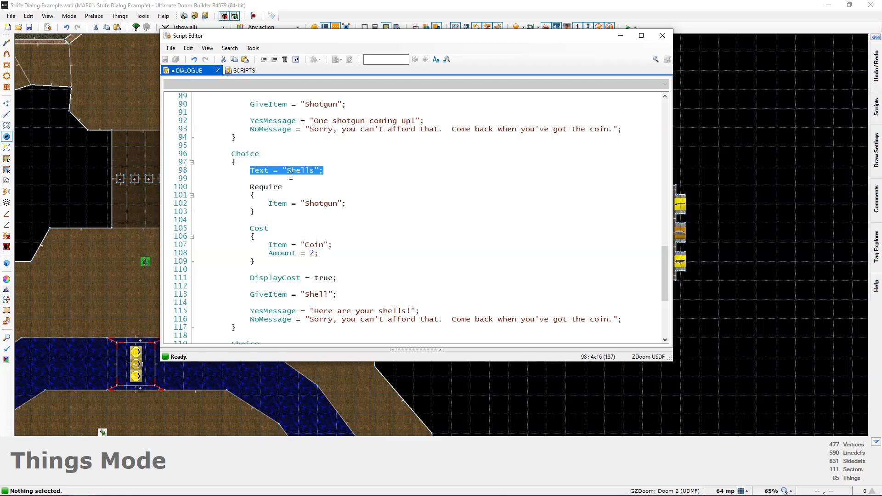
{"action": "left_click", "coordinate": [281, 187]}
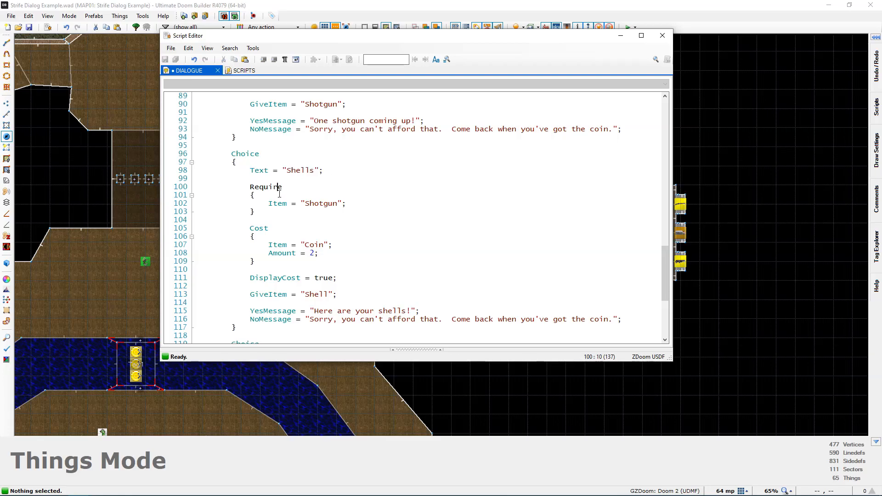
{"action": "left_click_drag", "start_coordinate": [347, 204], "coordinate": [269, 207]}
{"action": "left_click", "coordinate": [272, 221]}
{"action": "scroll", "coordinate": [274, 219], "scroll_direction": "up", "scroll_amount": 1}
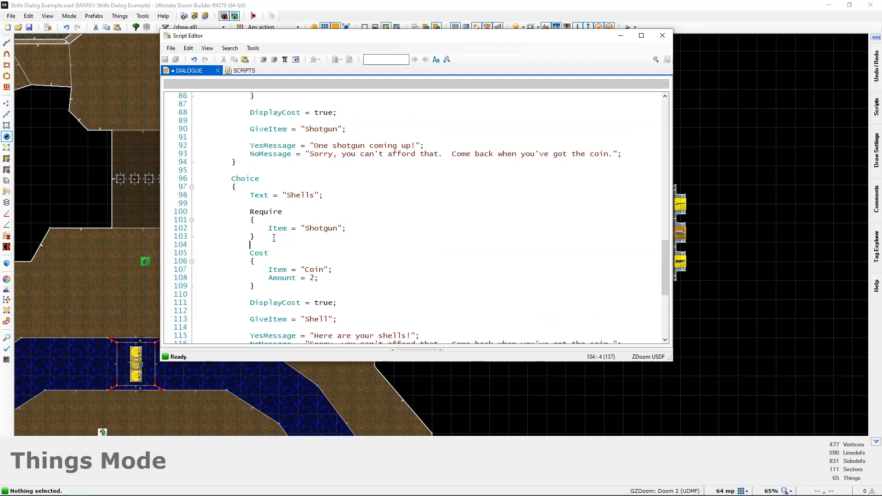
{"action": "scroll", "coordinate": [236, 176], "scroll_direction": "down", "scroll_amount": 1}
{"action": "left_click_drag", "start_coordinate": [231, 154], "coordinate": [311, 326]}
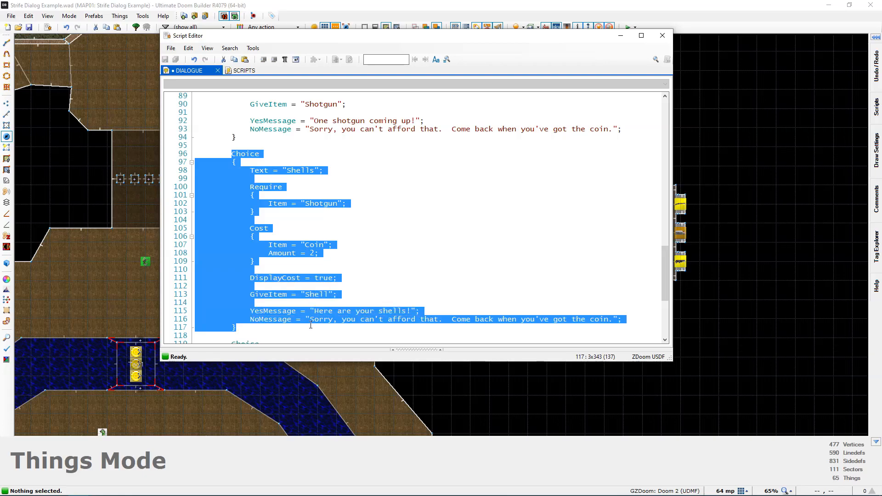
{"action": "left_click", "coordinate": [286, 231]}
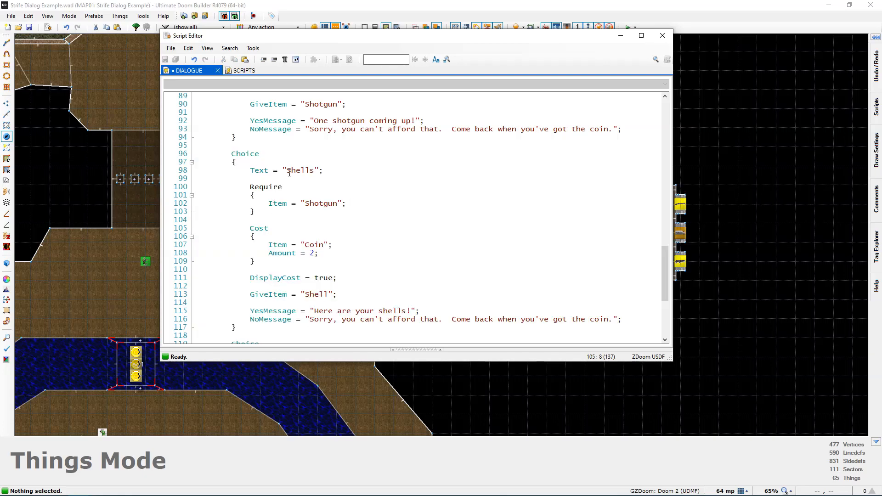
{"action": "scroll", "coordinate": [280, 184], "scroll_direction": "up", "scroll_amount": 8}
{"action": "left_click", "coordinate": [231, 162]}
{"action": "left_click_drag", "start_coordinate": [231, 162], "coordinate": [196, 195]}
{"action": "left_click", "coordinate": [299, 227]}
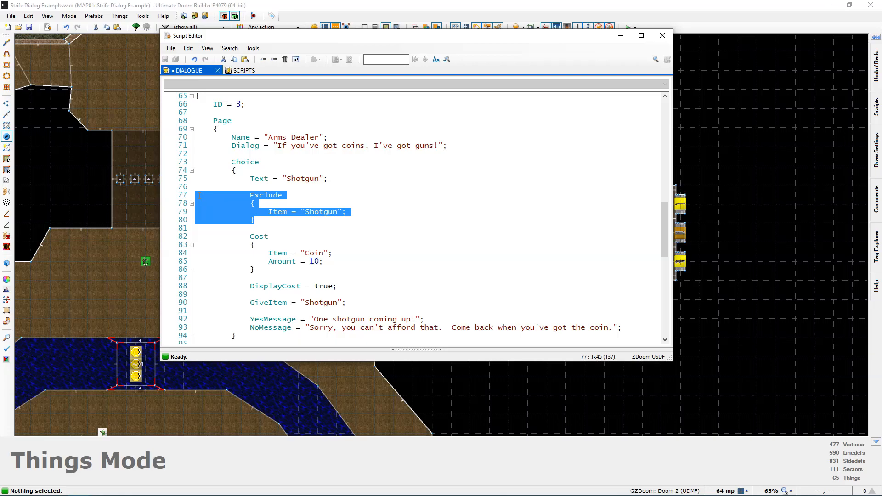
{"action": "left_click", "coordinate": [282, 231]}
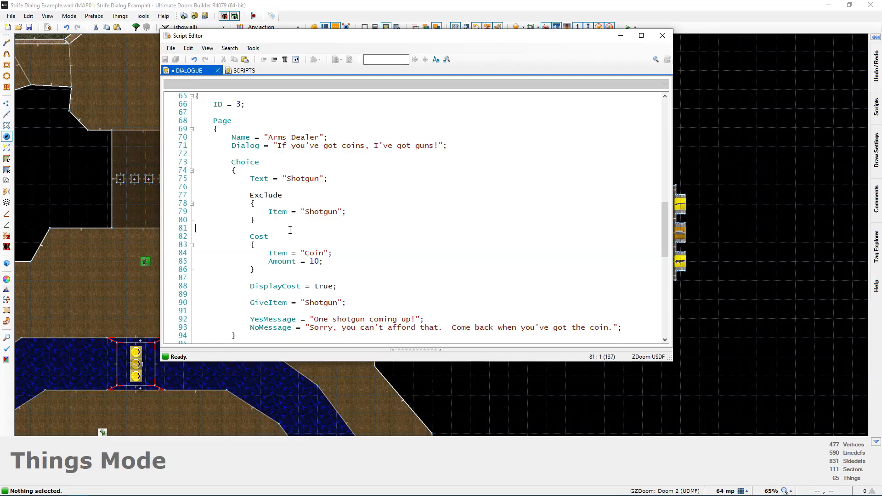
{"action": "scroll", "coordinate": [290, 230], "scroll_direction": "down", "scroll_amount": 8}
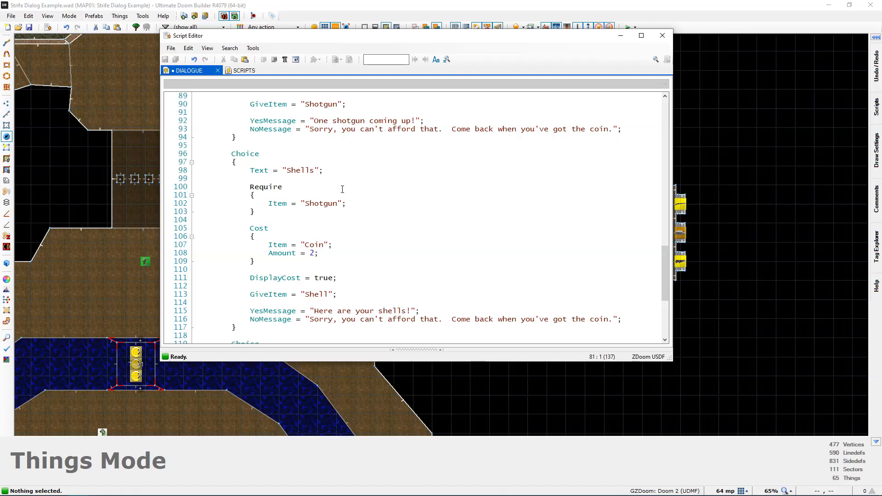
- Close the Script Editor, launch the map in the game, and accept the Commander's job with "Sure, I'll help."
{"action": "left_click", "coordinate": [662, 36]}
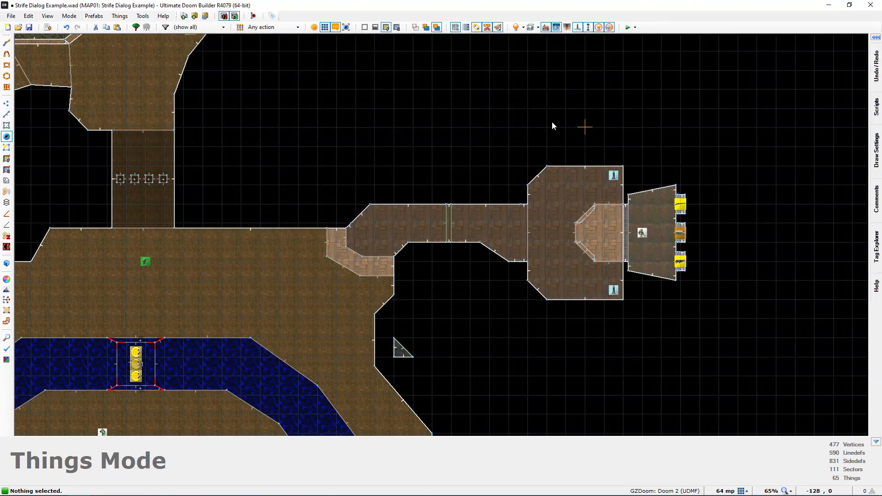
{"action": "key", "text": "F9"}
{"action": "key", "text": "w"}
{"action": "key", "text": "w"}
{"action": "key", "text": "space"}
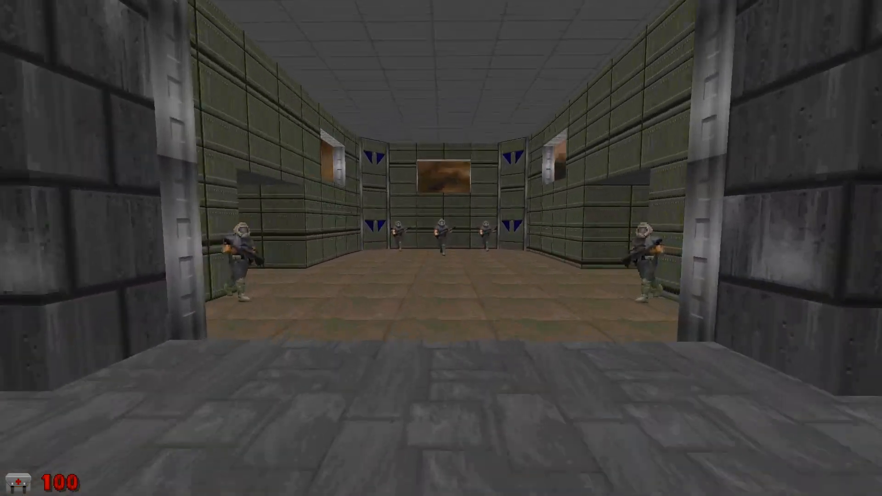
{"action": "key", "text": "w"}
{"action": "key", "text": "space"}
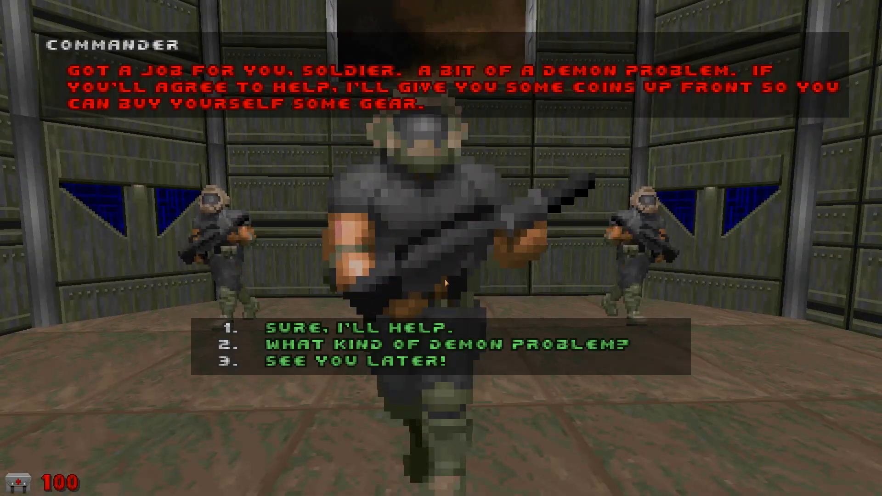
{"action": "key", "text": "1"}
- Walk to the weapons shop, talk to the Arms Dealer and buy the shotgun for 10 coins
{"action": "key", "text": "w"}
{"action": "key", "text": "w"}
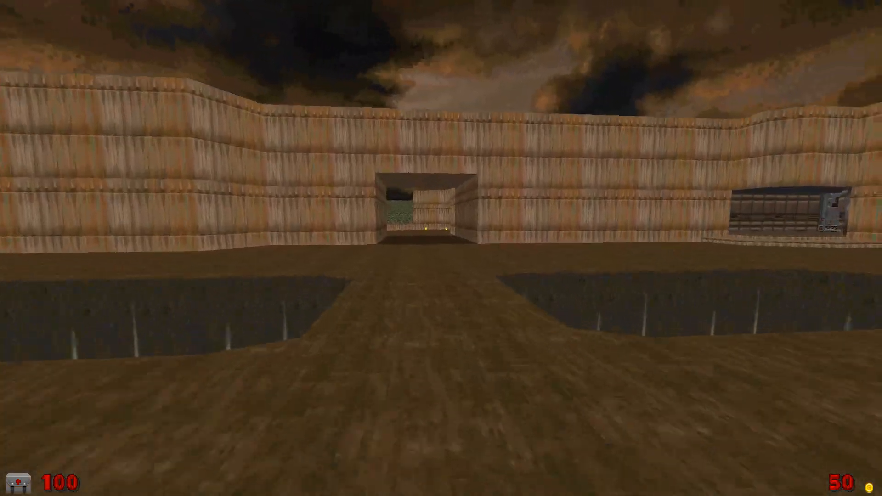
{"action": "key", "text": "w"}
{"action": "key", "text": "w"}
{"action": "key", "text": "e"}
{"action": "key", "text": "w"}
{"action": "key", "text": "e"}
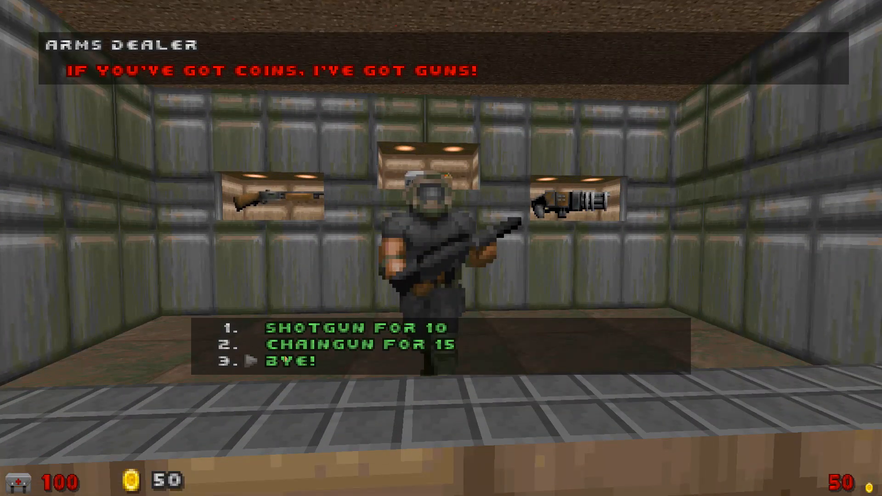
{"action": "left_click", "coordinate": [325, 327]}
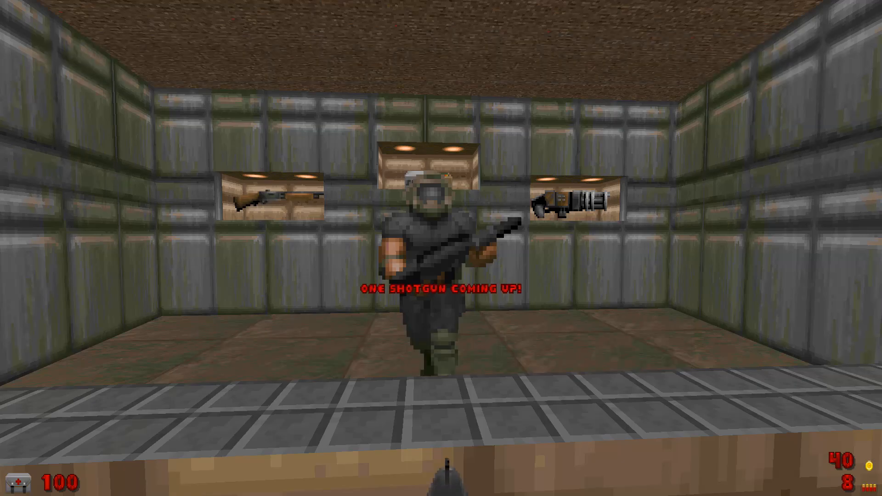
- Talk to the Arms Dealer again and buy one lot of shells for 2 coins
{"action": "key", "text": "s"}
{"action": "key", "text": "s"}
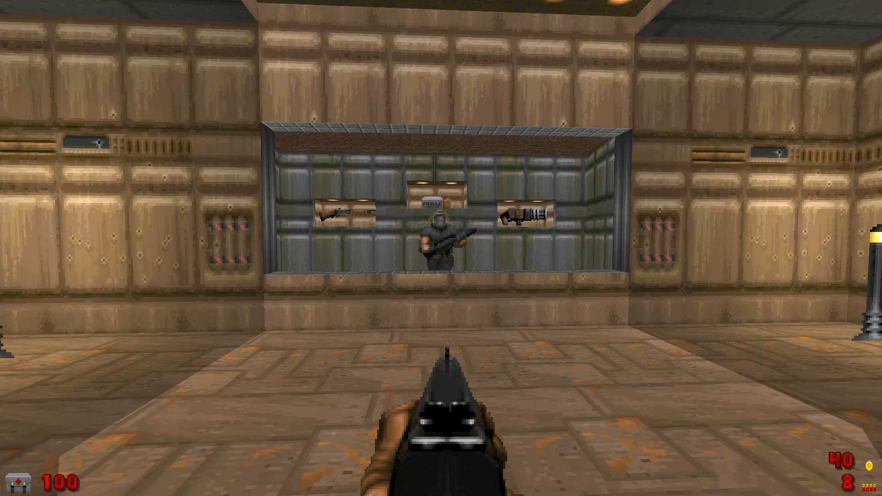
{"action": "key", "text": "w"}
{"action": "key", "text": "e"}
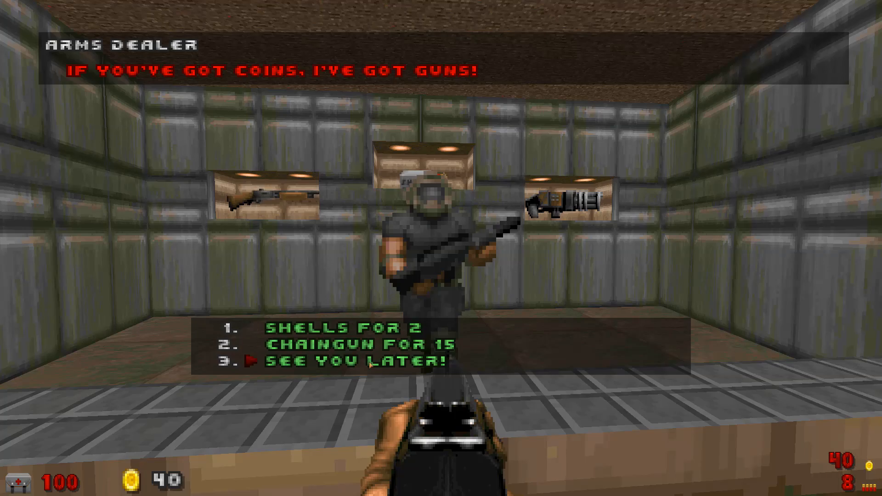
{"action": "left_click", "coordinate": [325, 329]}
{"action": "key", "text": "s"}
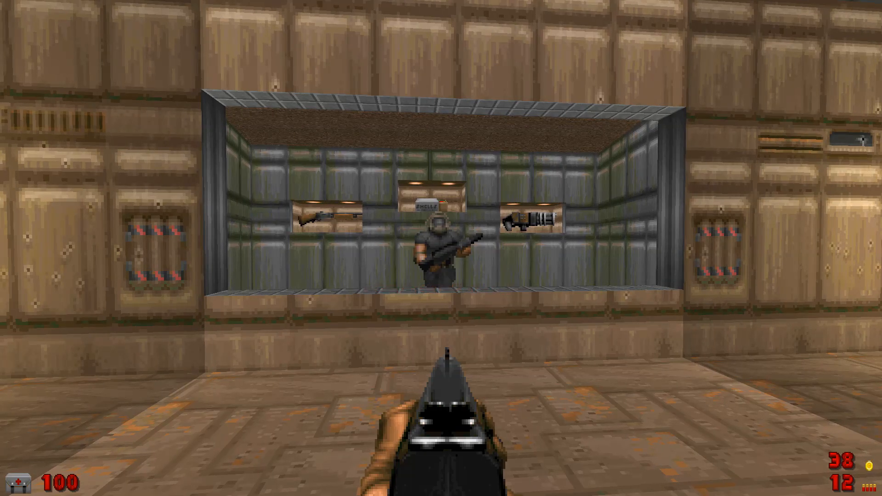
- Reopen the Arms Dealer conversation, buy shells four more times, and step back from the counter
{"action": "key", "text": "w"}
{"action": "key", "text": "e"}
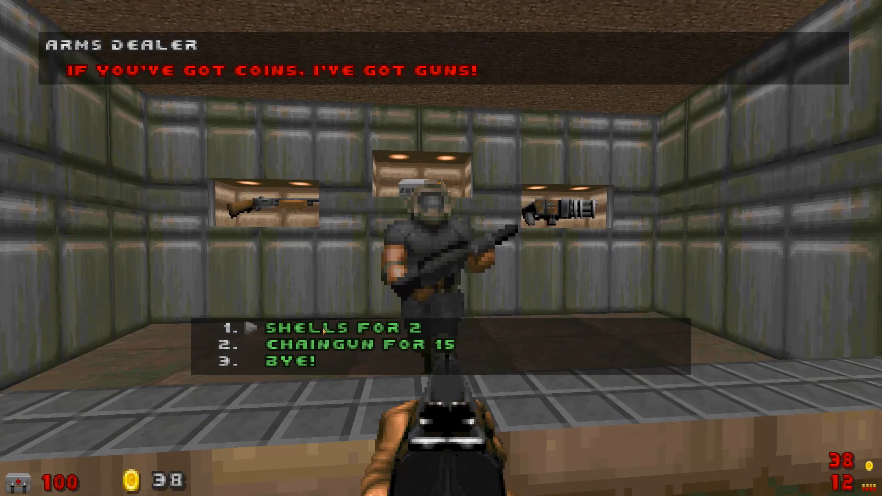
{"action": "left_click", "coordinate": [324, 329]}
{"action": "left_click", "coordinate": [324, 329]}
{"action": "left_click", "coordinate": [323, 329]}
{"action": "left_click", "coordinate": [323, 329]}
{"action": "key", "text": "Escape"}
{"action": "key", "text": "s"}
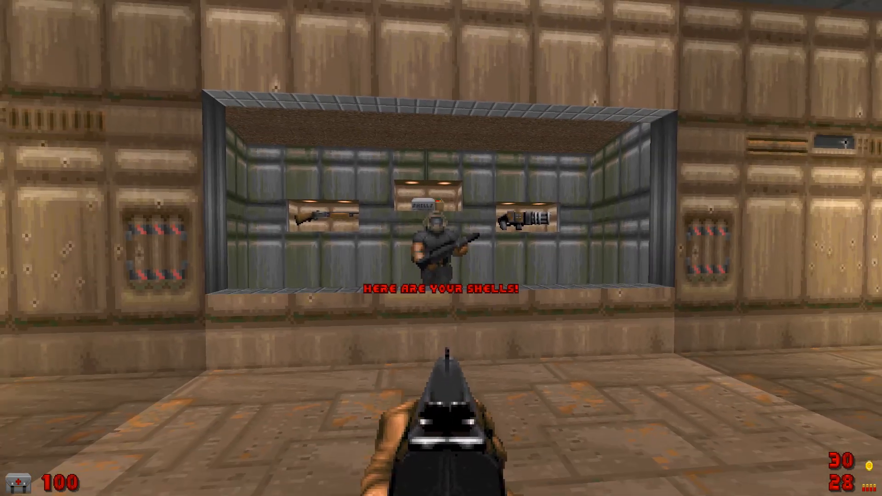
- Walk up to the counter, talk to the Arms Dealer, buy the chaingun for 15 coins and step back
{"action": "key", "text": "s"}
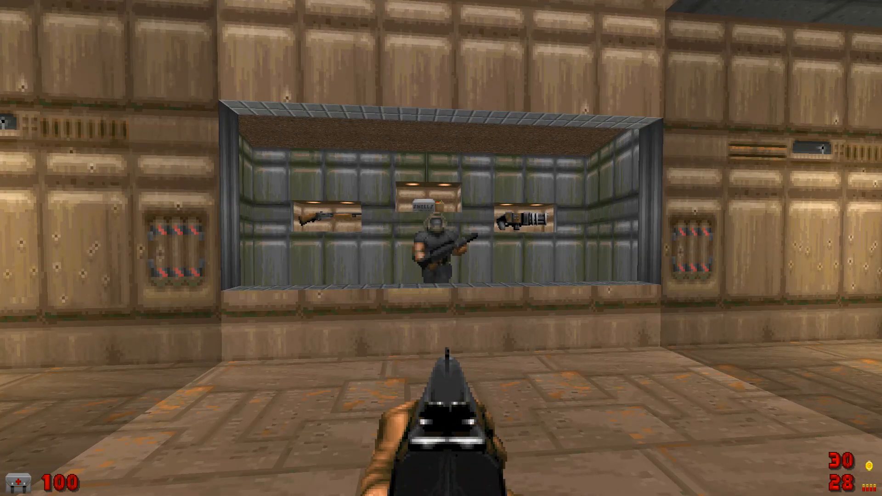
{"action": "key", "text": "w"}
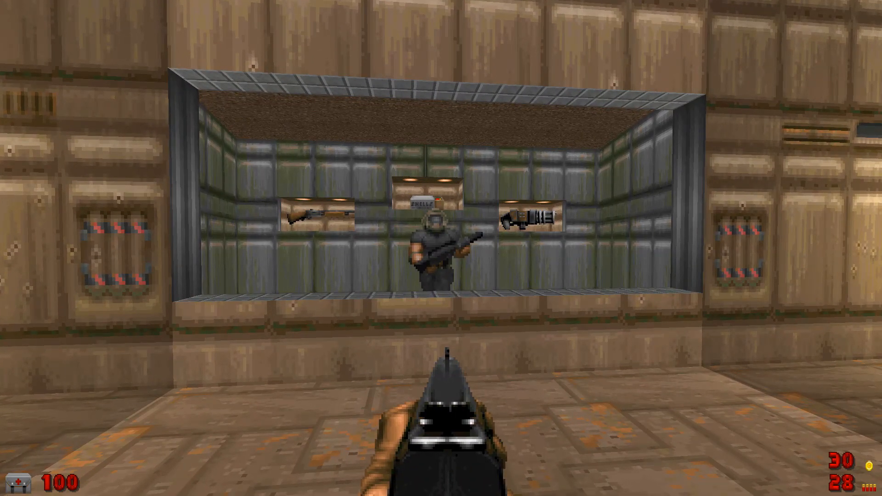
{"action": "key", "text": "w"}
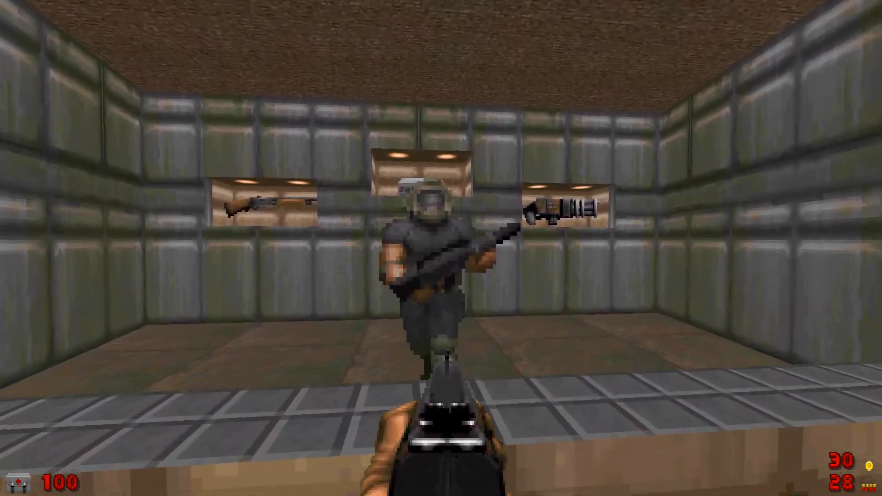
{"action": "key", "text": "e"}
{"action": "left_click", "coordinate": [338, 348]}
{"action": "key", "text": "s"}
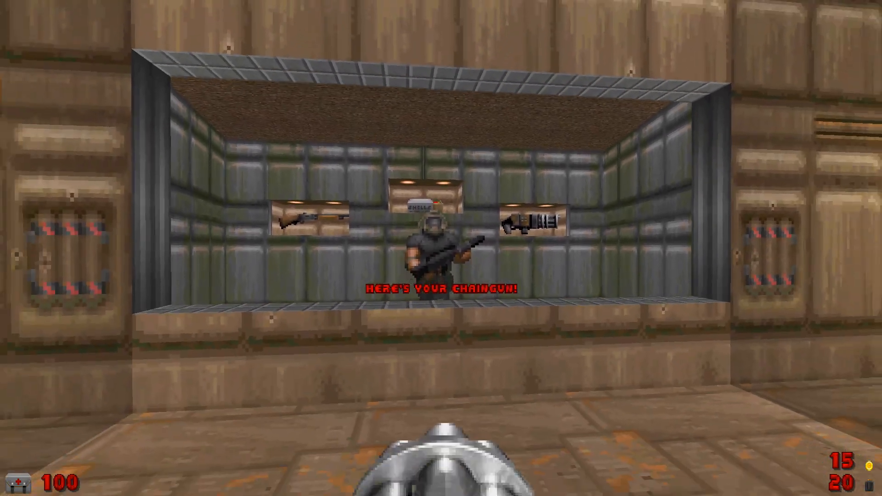
- Talk to the Arms Dealer again to check the offered choices, and leave with "Bye!"
{"action": "key", "text": "w"}
{"action": "key", "text": "e"}
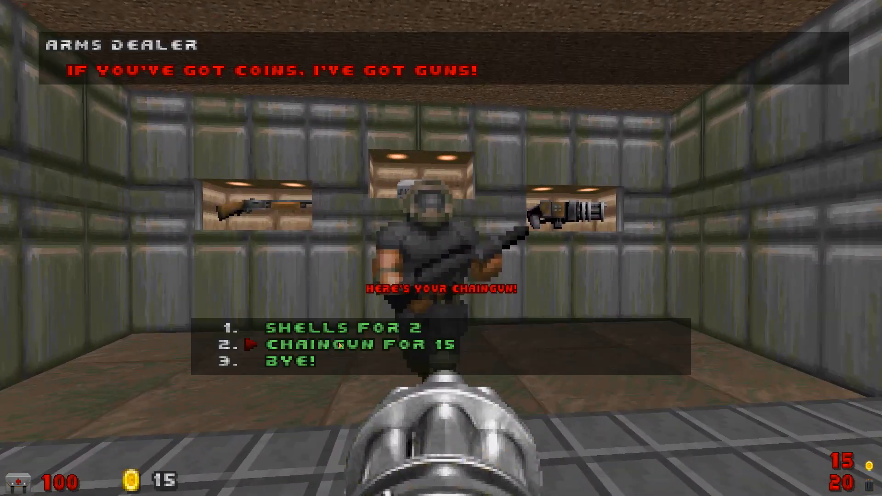
{"action": "left_click", "coordinate": [321, 359]}
{"action": "key", "text": "s"}
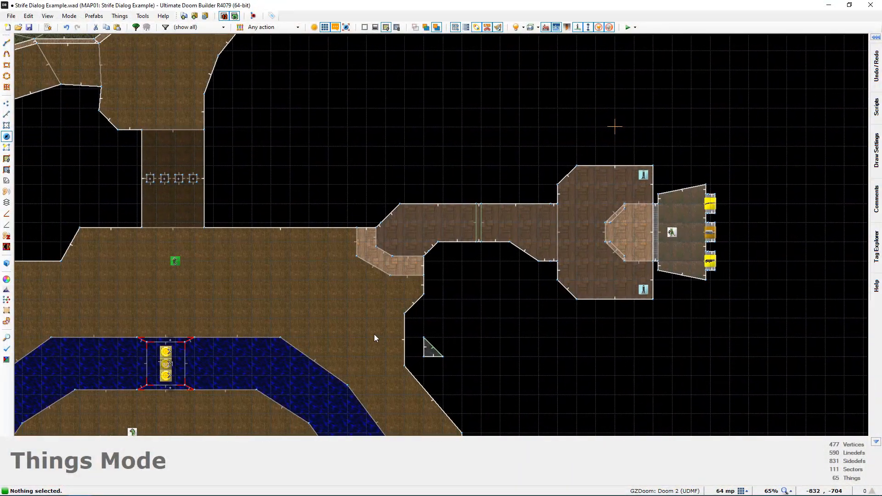
- Switch back to Ultimate Doom Builder, open the Script Editor and examine the Shells and Chaingun choices in the DIALOGUE script
{"action": "middle_click_drag", "start_coordinate": [343, 334], "coordinate": [374, 334]}
{"action": "left_click", "coordinate": [47, 27]}
{"action": "scroll", "coordinate": [359, 231], "scroll_direction": "down", "scroll_amount": 4}
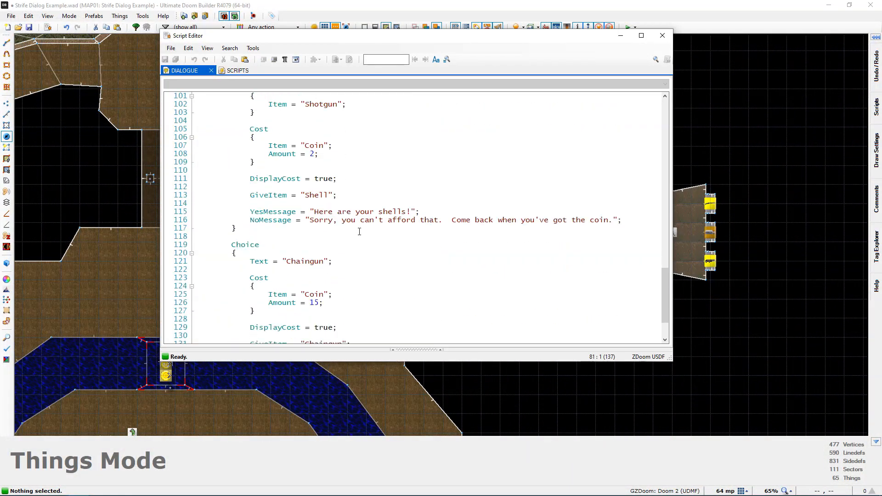
{"action": "scroll", "coordinate": [359, 232], "scroll_direction": "down", "scroll_amount": 2}
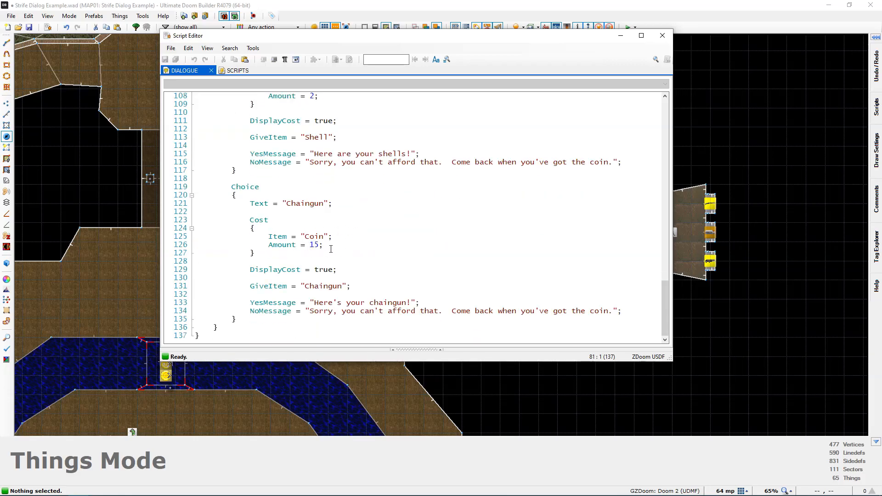
{"action": "scroll", "coordinate": [312, 248], "scroll_direction": "up", "scroll_amount": 5}
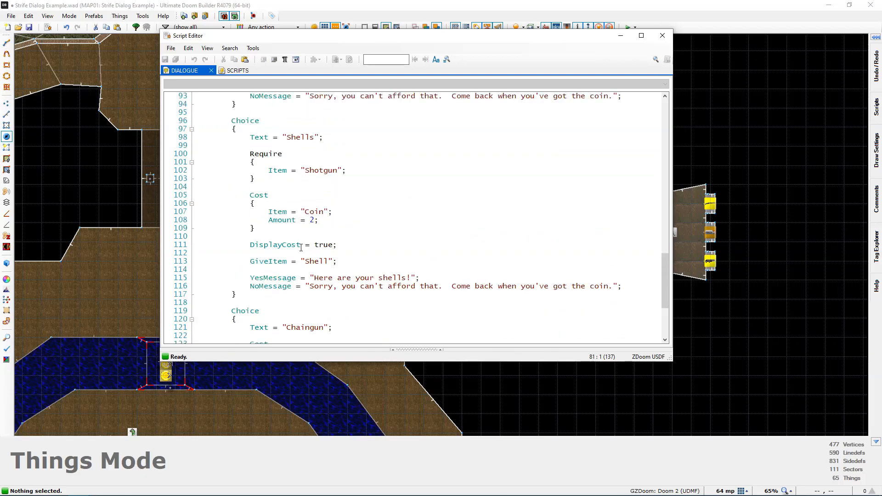
{"action": "left_click_drag", "start_coordinate": [228, 121], "coordinate": [257, 304]}
{"action": "left_click", "coordinate": [299, 299]}
{"action": "scroll", "coordinate": [368, 227], "scroll_direction": "down", "scroll_amount": 5}
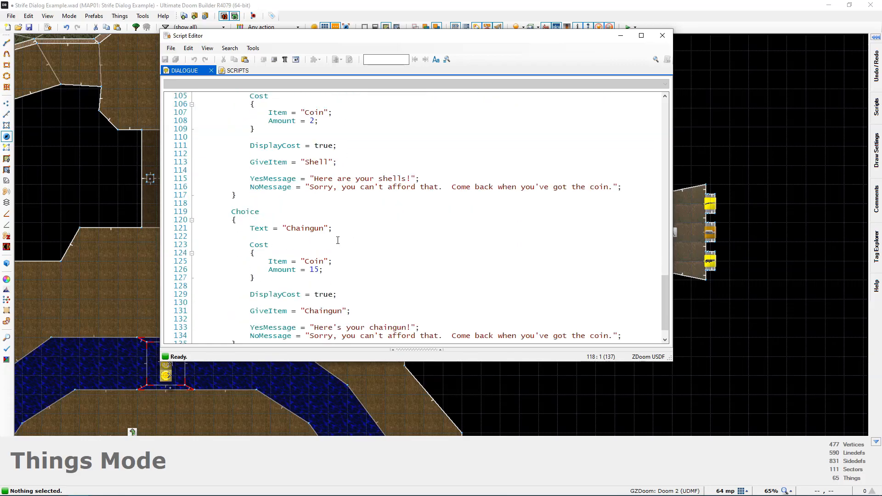
- Add a new empty Choice block below the Chaingun choice in the Arms Dealer's page
{"action": "left_click", "coordinate": [261, 319]}
{"action": "key", "text": "Return"}
{"action": "key", "text": "Return"}
{"action": "scroll", "coordinate": [400, 216], "scroll_direction": "down", "scroll_amount": 1}
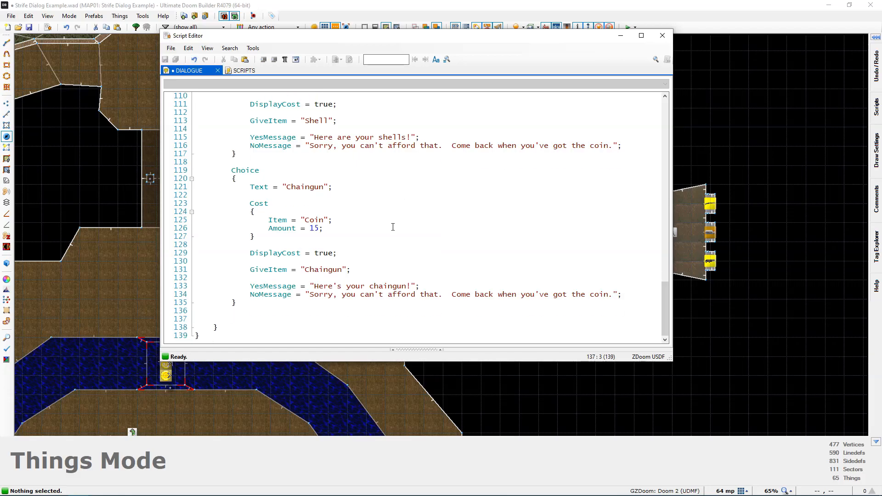
{"action": "type", "text": "Choice"}
{"action": "key", "text": "Return"}
{"action": "scroll", "coordinate": [393, 227], "scroll_direction": "down", "scroll_amount": 1}
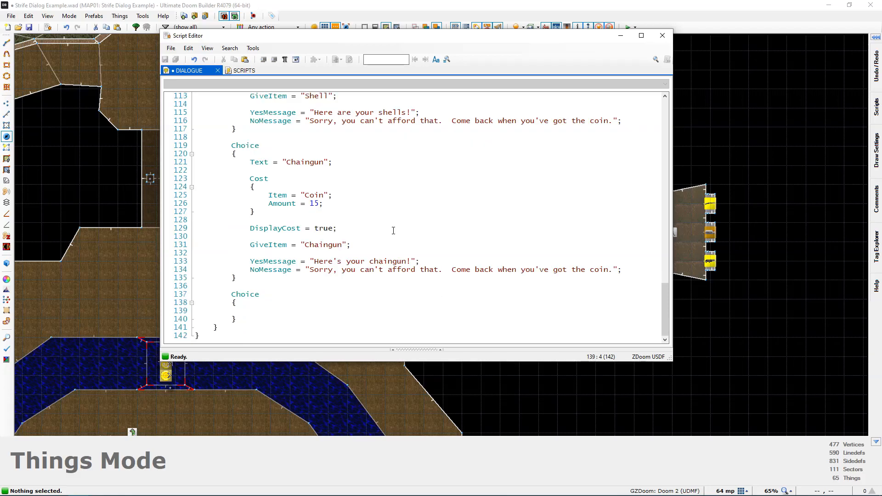
- Give the new choice the text "Clip" and a Cost block with Item "Coin" and Amount 2
{"action": "type", "text": "Text = \"Clip\";"}
{"action": "key", "text": "Return"}
{"action": "scroll", "coordinate": [420, 235], "scroll_direction": "down", "scroll_amount": 1}
{"action": "type", "text": "Cost"}
{"action": "key", "text": "Return"}
{"action": "type", "text": "{"}
{"action": "key", "text": "Return"}
{"action": "type", "text": "Item = \"Coin\";"}
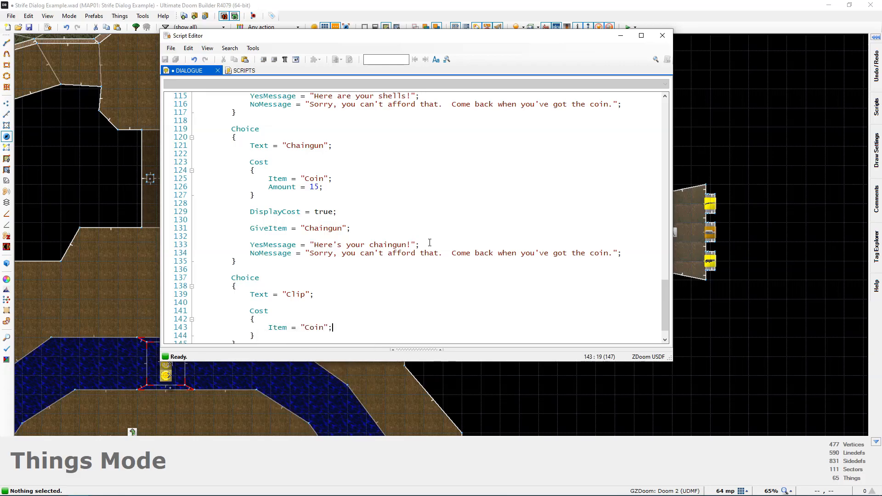
{"action": "key", "text": "Return"}
{"action": "type", "text": "Amount = 2;"}
{"action": "scroll", "coordinate": [430, 245], "scroll_direction": "down", "scroll_amount": 1}
- Below the Clip choice's Cost block, add DisplayCost = true and GiveItem = "Clip"
{"action": "key", "text": "Down"}
{"action": "key", "text": "Return"}
{"action": "key", "text": "Return"}
{"action": "scroll", "coordinate": [435, 251], "scroll_direction": "down", "scroll_amount": 1}
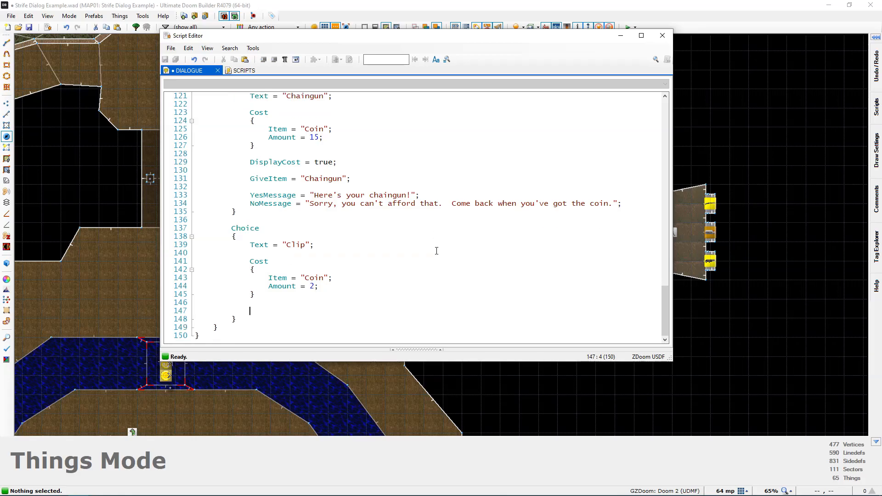
{"action": "type", "text": "Display"}
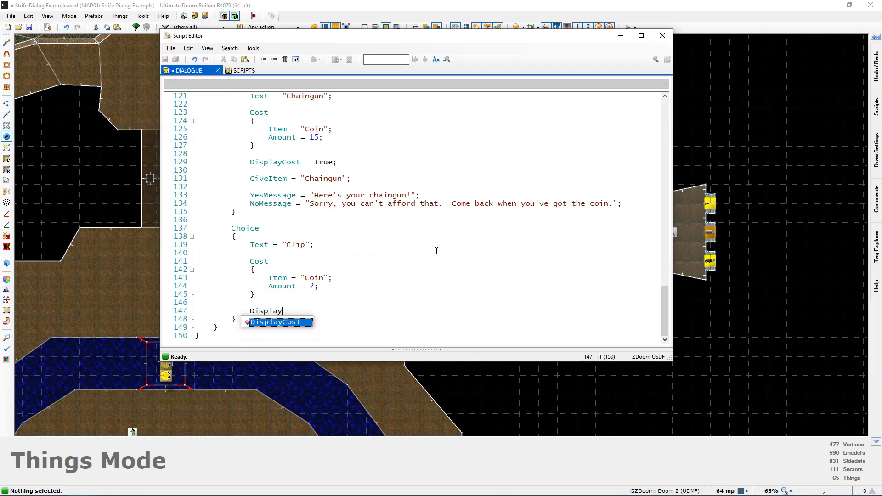
{"action": "type", "text": "Cost = true;"}
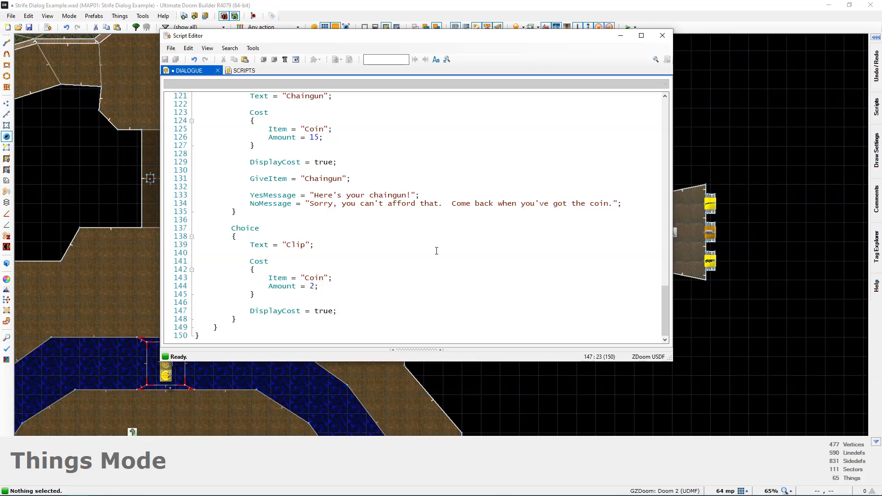
{"action": "key", "text": "Return"}
{"action": "key", "text": "Return"}
{"action": "scroll", "coordinate": [435, 257], "scroll_direction": "down", "scroll_amount": 1}
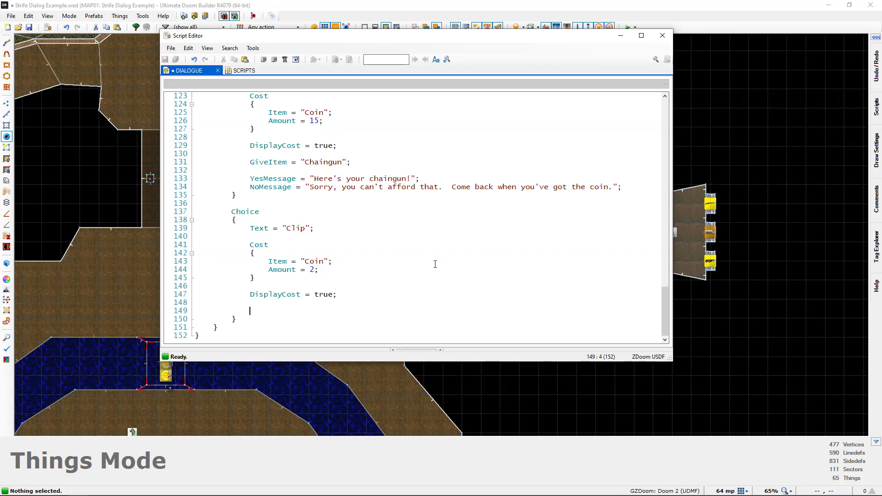
{"action": "type", "text": "GiveItem"}
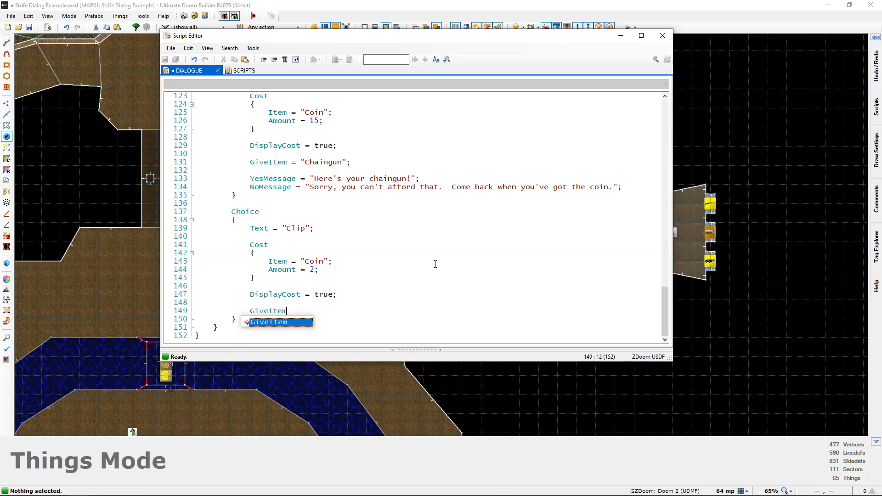
{"action": "type", "text": " = \"Clip\""}
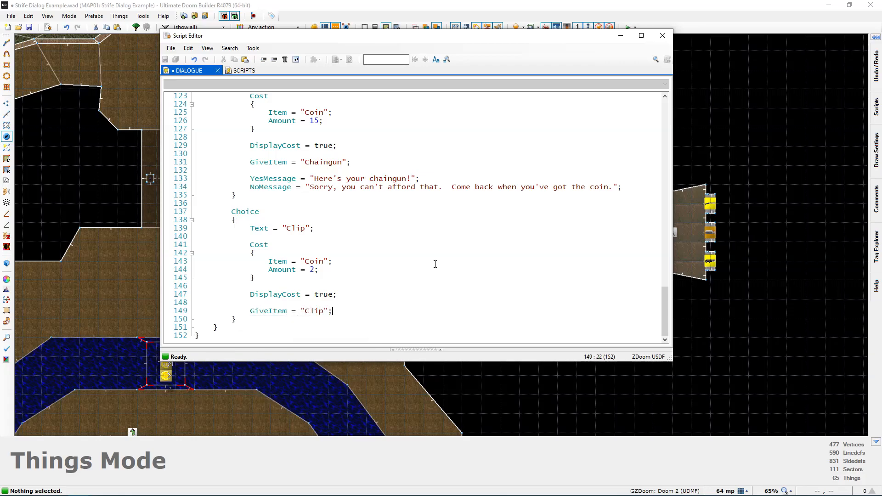
{"action": "type", "text": ";"}
- Add YesMessage "Here's an ammo clip!" to the Clip choice and a NoMessage copied from the Chaingun choice
{"action": "key", "text": "Return"}
{"action": "key", "text": "Return"}
{"action": "type", "text": "Y"}
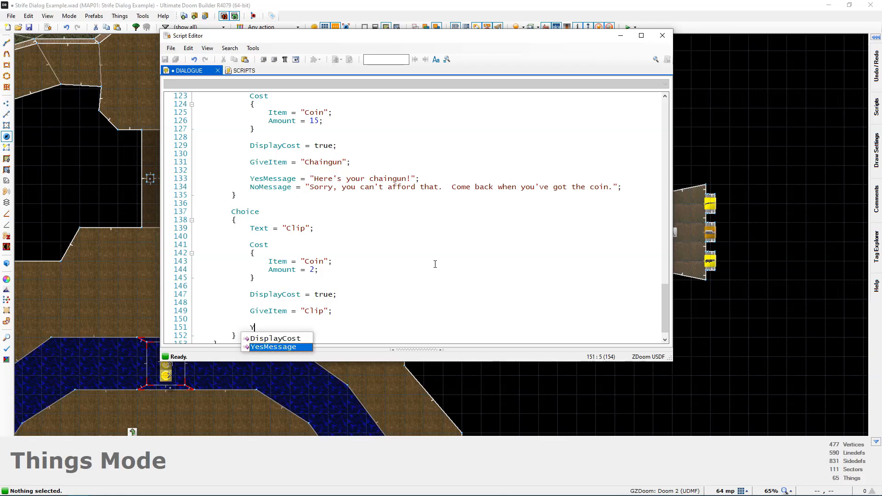
{"action": "type", "text": "esMessage = \""}
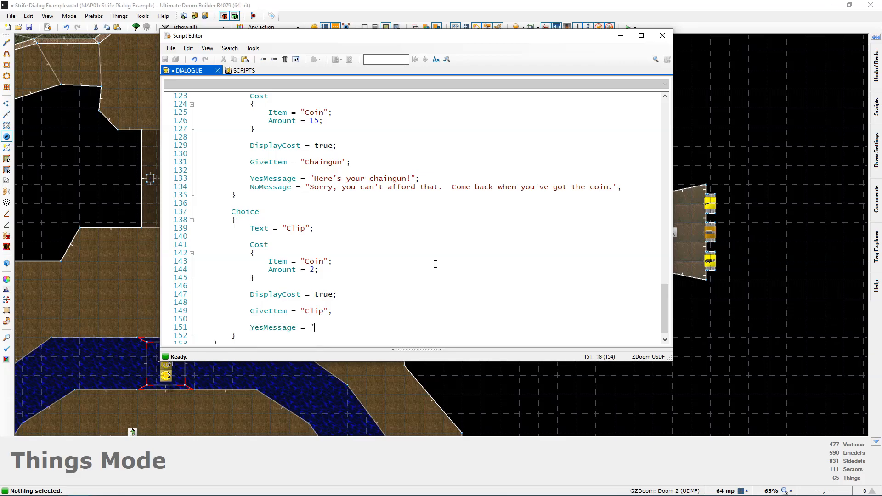
{"action": "type", "text": "Here's an ammo clip!\";"}
{"action": "key", "text": "Return"}
{"action": "type", "text": "NoMessage ="}
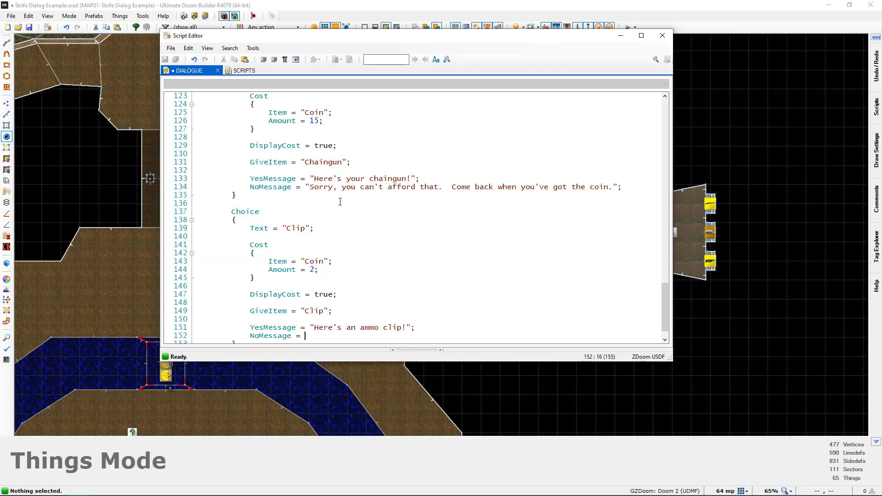
{"action": "left_click_drag", "start_coordinate": [308, 189], "coordinate": [624, 190]}
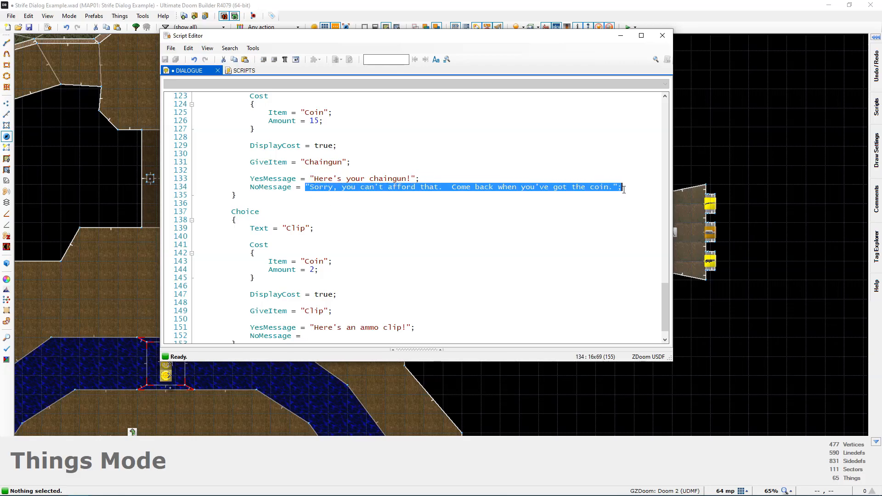
{"action": "key", "text": "ctrl+c"}
{"action": "scroll", "coordinate": [384, 248], "scroll_direction": "down", "scroll_amount": 1}
{"action": "left_click", "coordinate": [322, 312]}
{"action": "key", "text": "ctrl+v"}
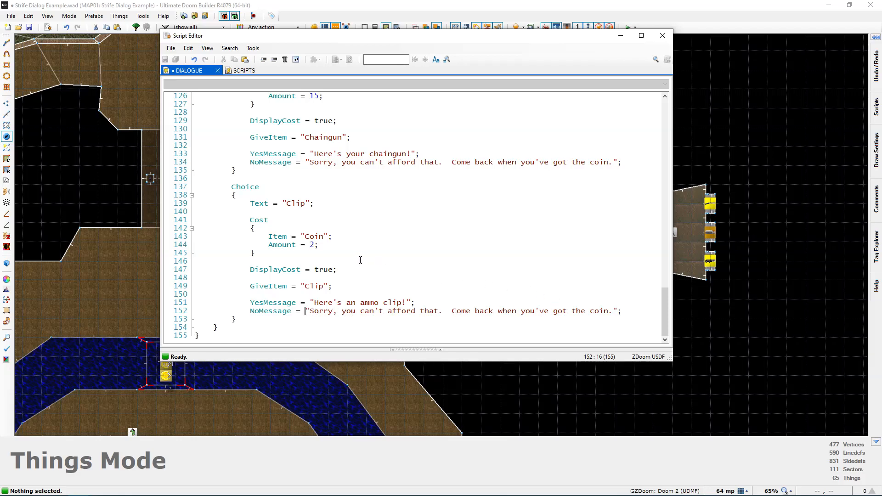
- Insert an Exclude block with Item = "Chaingun" between the Text and Cost entries of the Chaingun choice
{"action": "scroll", "coordinate": [360, 260], "scroll_direction": "up", "scroll_amount": 1}
{"action": "scroll", "coordinate": [360, 260], "scroll_direction": "up", "scroll_amount": 2}
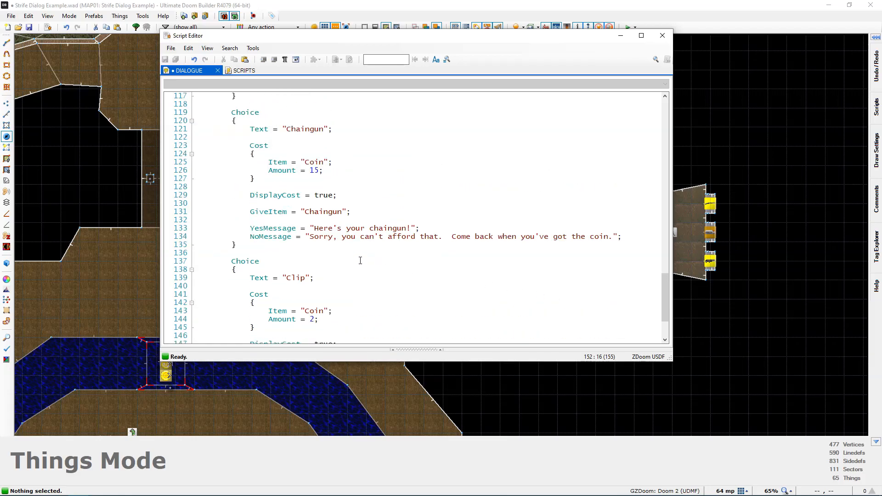
{"action": "scroll", "coordinate": [360, 260], "scroll_direction": "up", "scroll_amount": 3}
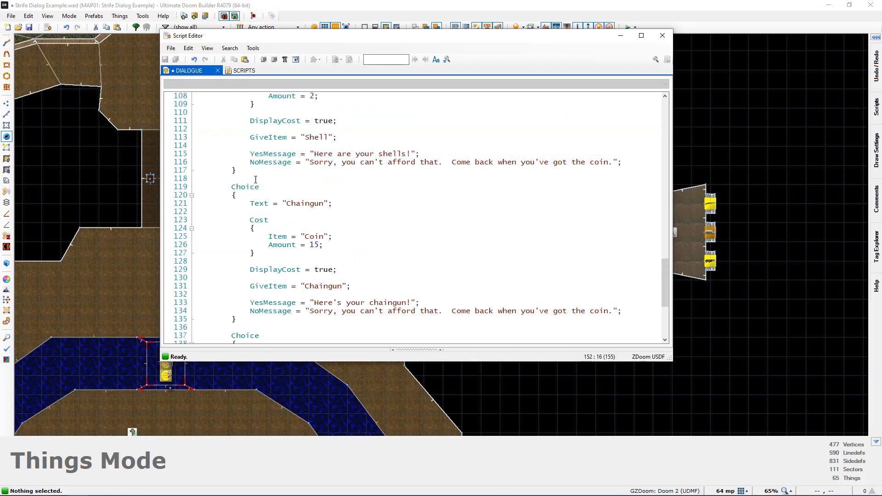
{"action": "left_click", "coordinate": [268, 212]}
{"action": "key", "text": "Return"}
{"action": "key", "text": "Return"}
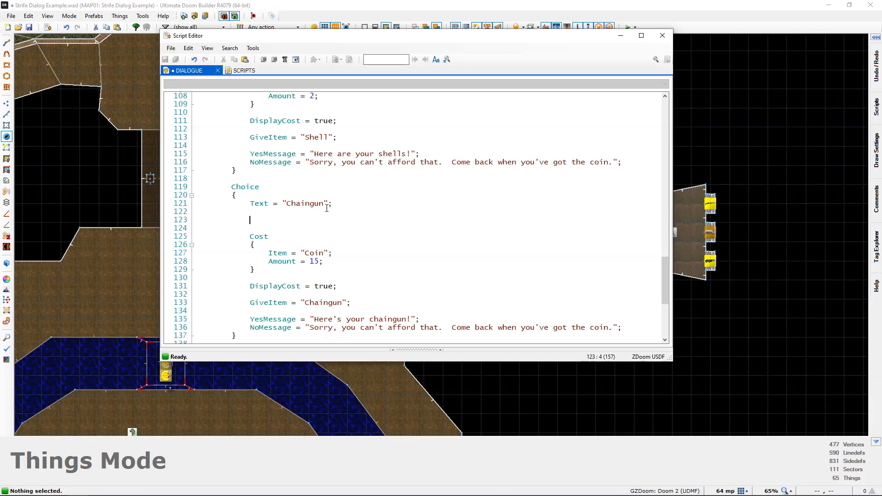
{"action": "type", "text": "Exclude"}
{"action": "key", "text": "Return"}
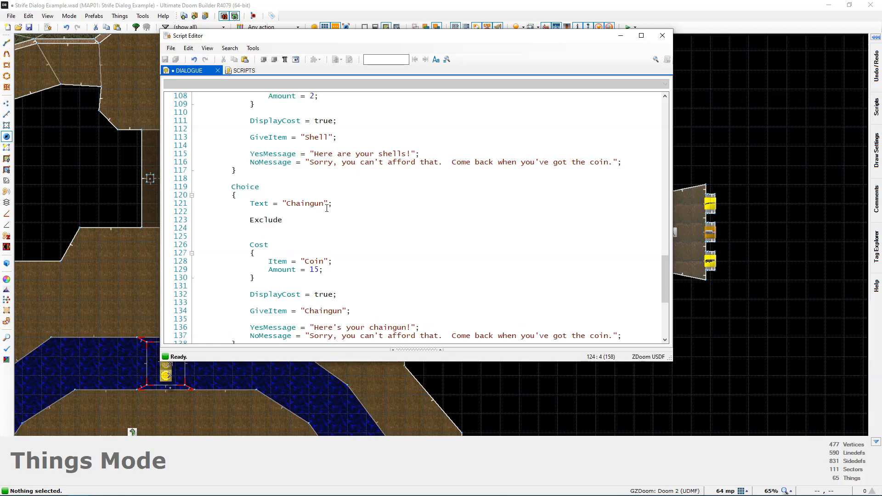
{"action": "type", "text": "{"}
{"action": "key", "text": "Return"}
{"action": "type", "text": "Item = \"Chaingun\""}
{"action": "scroll", "coordinate": [309, 228], "scroll_direction": "down", "scroll_amount": 1}
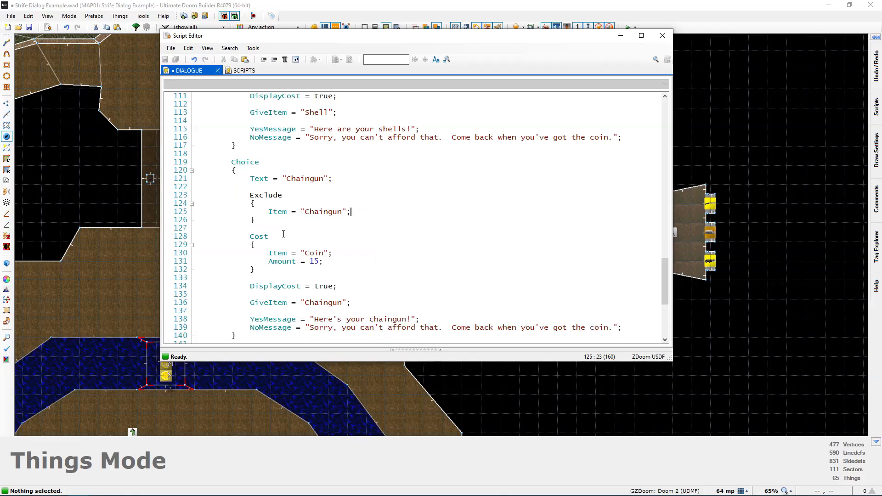
{"action": "left_click_drag", "start_coordinate": [228, 162], "coordinate": [350, 222]}
{"action": "left_click", "coordinate": [350, 222]}
- Insert a Require block with Item = "Chaingun" between the Text and Cost entries of the Clip choice
{"action": "scroll", "coordinate": [307, 223], "scroll_direction": "down", "scroll_amount": 7}
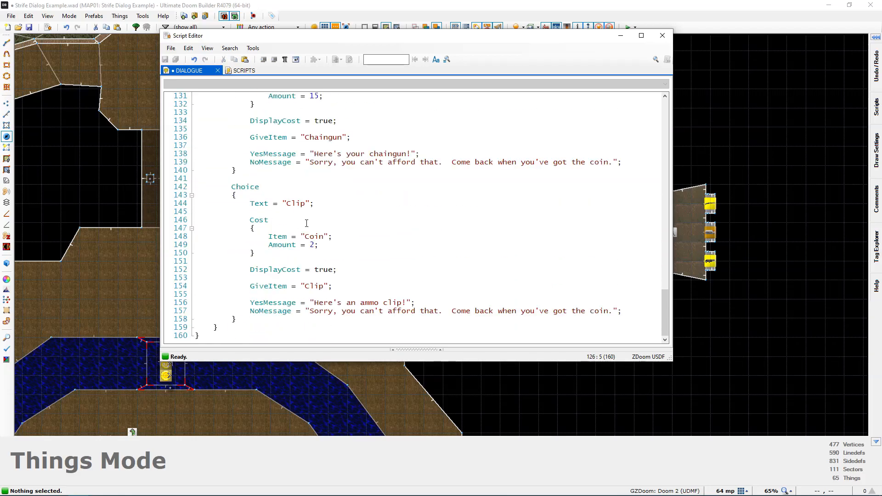
{"action": "key", "text": "Return"}
{"action": "key", "text": "Return"}
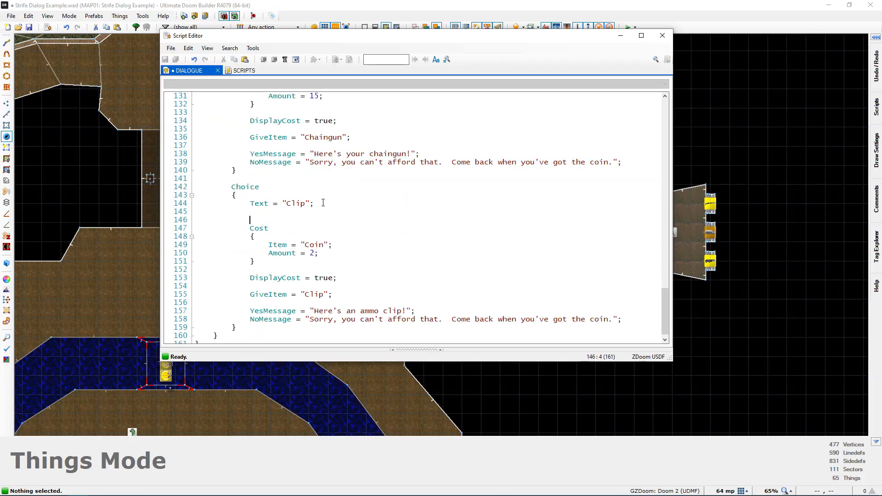
{"action": "key", "text": "Up"}
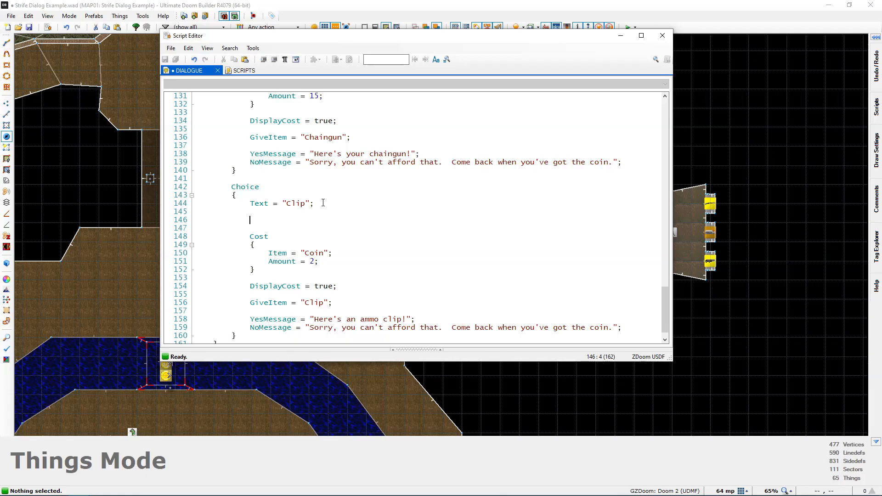
{"action": "type", "text": "Require"}
{"action": "key", "text": "Return"}
{"action": "key", "text": "Return"}
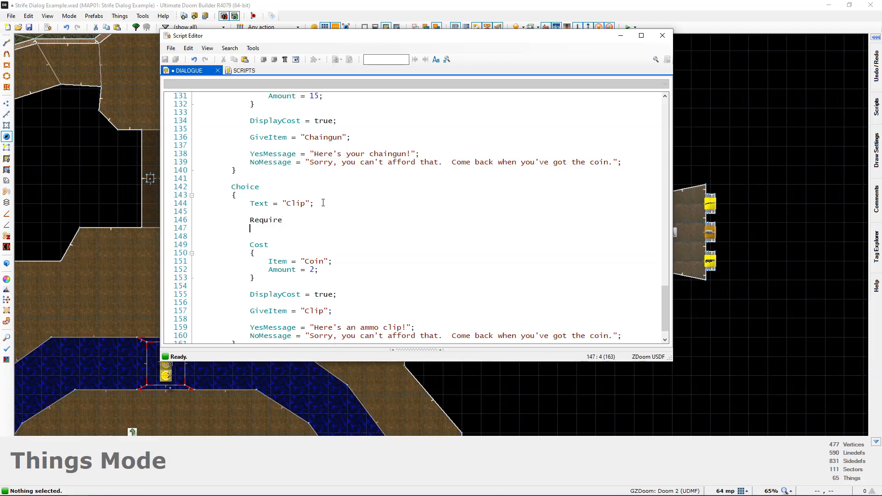
{"action": "key", "text": "BackSpace"}
{"action": "key", "text": "BackSpace"}
{"action": "key", "text": "Tab"}
{"action": "type", "text": "{"}
{"action": "key", "text": "Return"}
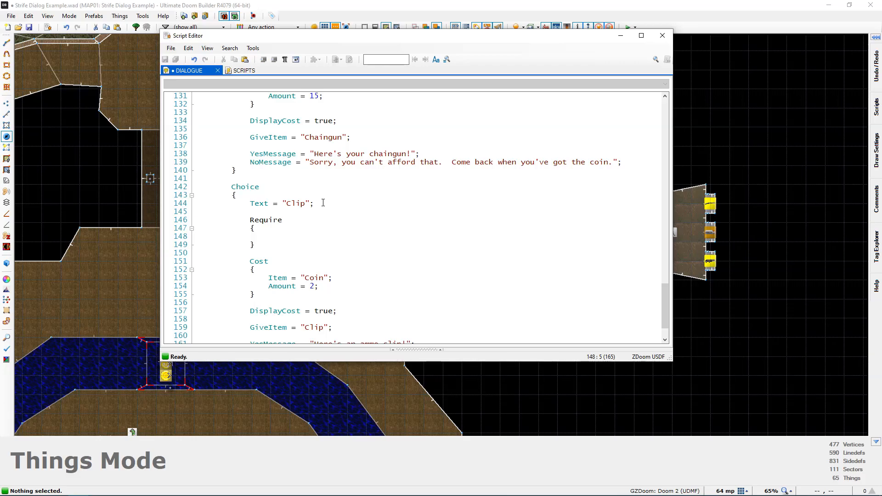
{"action": "type", "text": "It"}
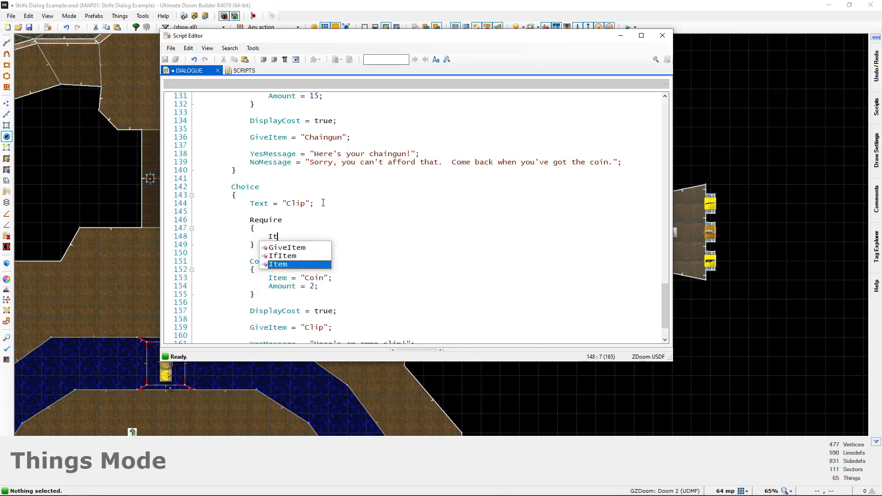
{"action": "type", "text": "em = \"Chaing"}
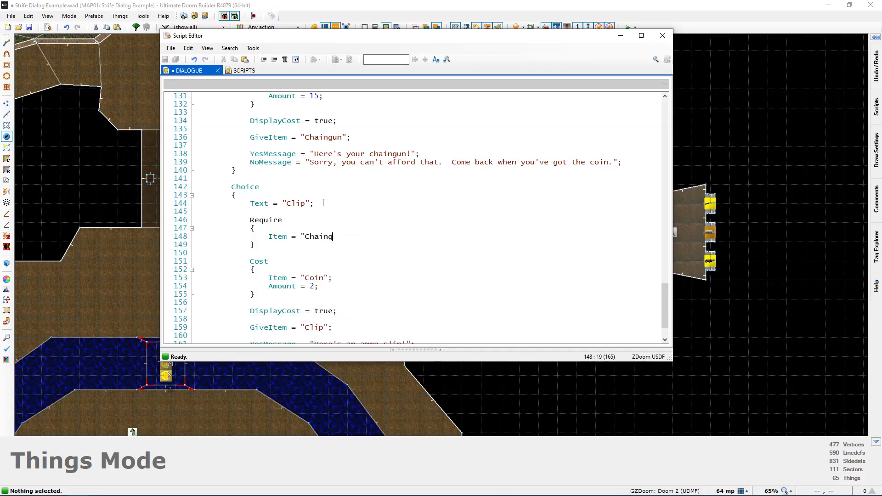
{"action": "type", "text": "un\";"}
- Compare the Chaingun choice's Exclude block with the Clip choice's Require block
{"action": "scroll", "coordinate": [322, 202], "scroll_direction": "up", "scroll_amount": 6}
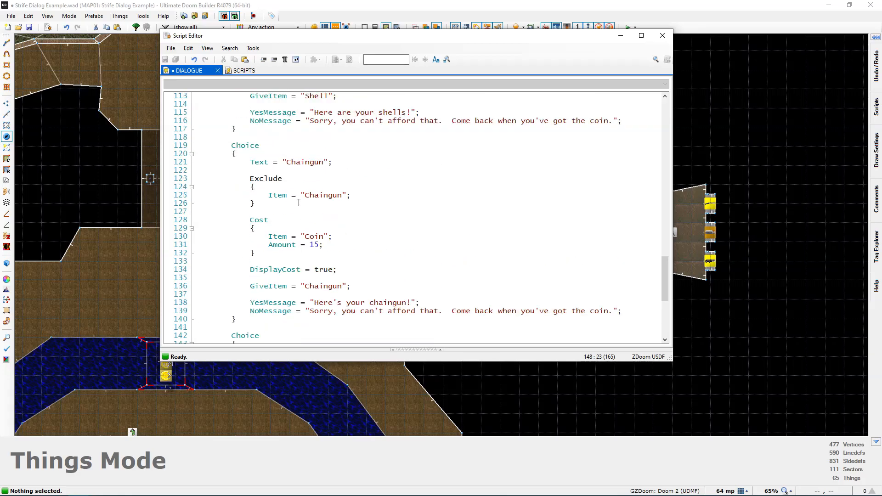
{"action": "left_click_drag", "start_coordinate": [287, 208], "coordinate": [212, 145]}
{"action": "scroll", "coordinate": [293, 208], "scroll_direction": "down", "scroll_amount": 7}
{"action": "left_click_drag", "start_coordinate": [256, 220], "coordinate": [195, 169]}
{"action": "left_click", "coordinate": [270, 187]}
{"action": "left_click", "coordinate": [365, 216]}
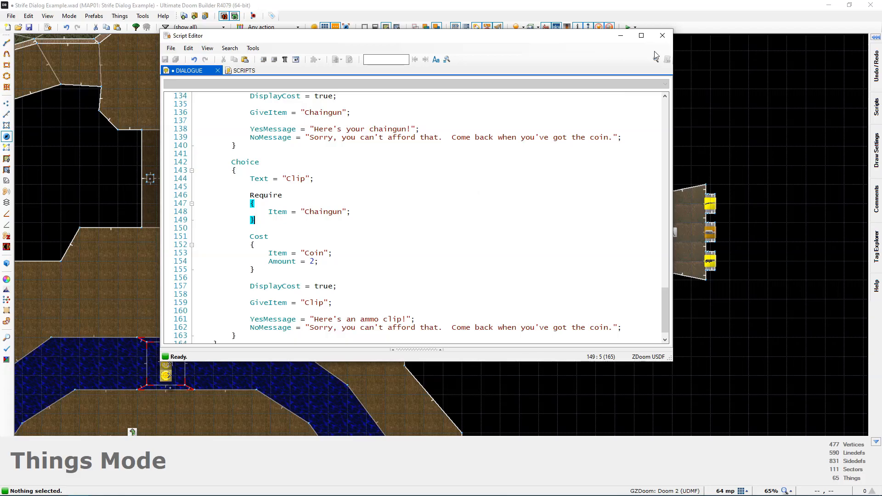
- Close the script editor, launch the map test, and get coins from the middle marine in the green-walled room
{"action": "left_click", "coordinate": [662, 36]}
{"action": "key", "text": "F9"}
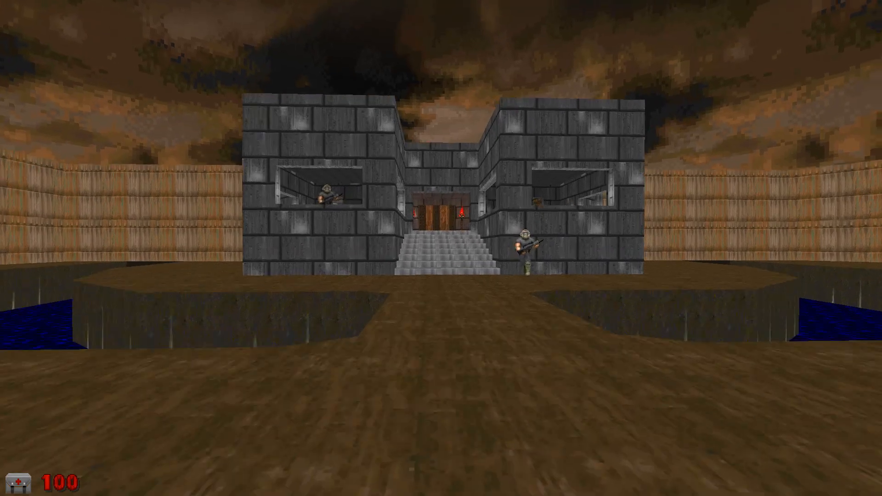
{"action": "key", "text": "w"}
{"action": "key", "text": "e"}
{"action": "key", "text": "w"}
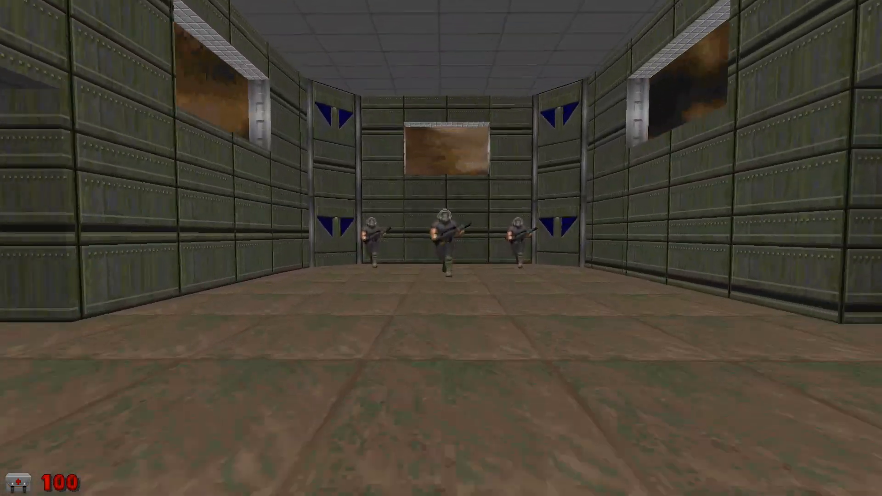
{"action": "key", "text": "w"}
{"action": "key", "text": "e"}
{"action": "left_click", "coordinate": [396, 336]}
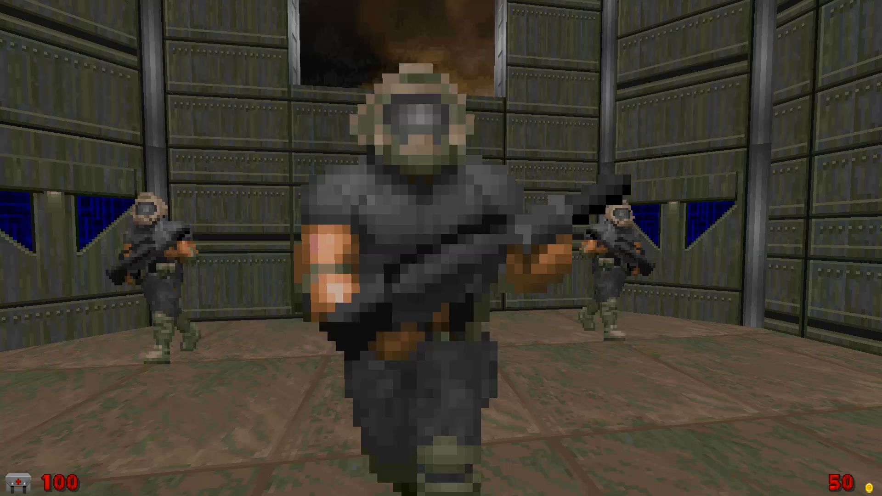
- Go to the Arms Dealer's shop and buy the chaingun for 15 coins
{"action": "key", "text": "w"}
{"action": "key", "text": "w"}
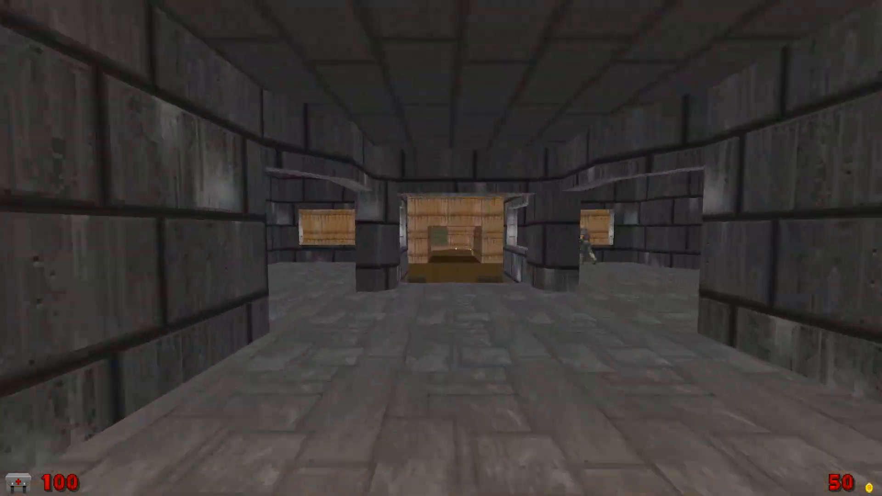
{"action": "key", "text": "w"}
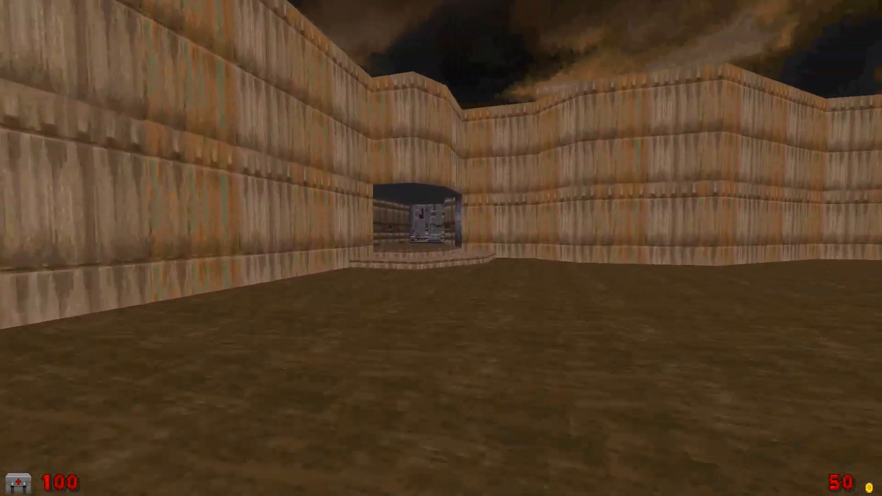
{"action": "key", "text": "e"}
{"action": "key", "text": "w"}
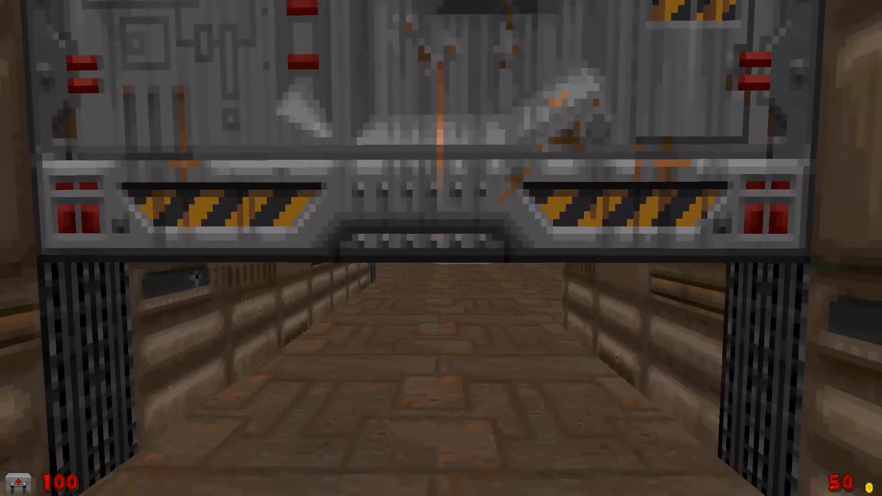
{"action": "key", "text": "w"}
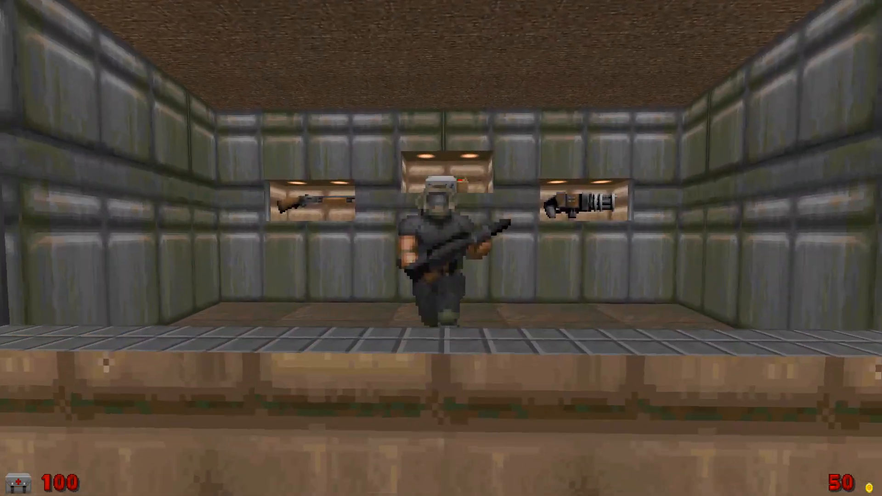
{"action": "key", "text": "e"}
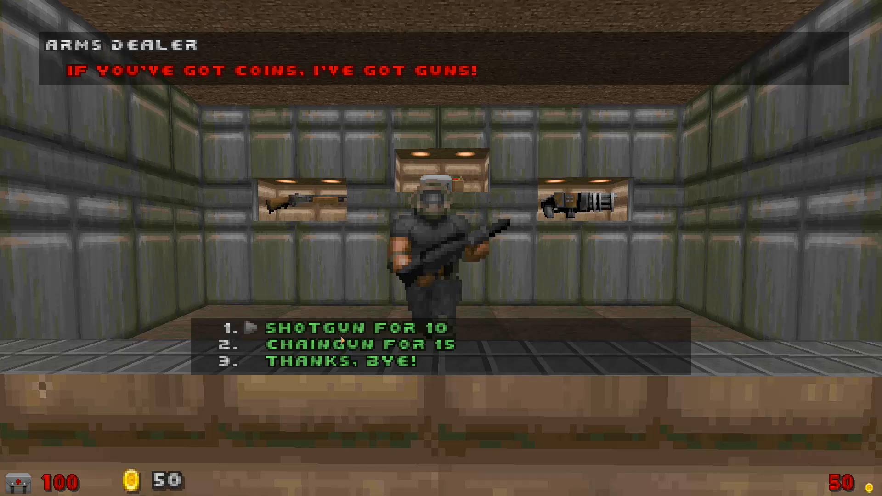
{"action": "left_click", "coordinate": [357, 344]}
{"action": "key", "text": "s"}
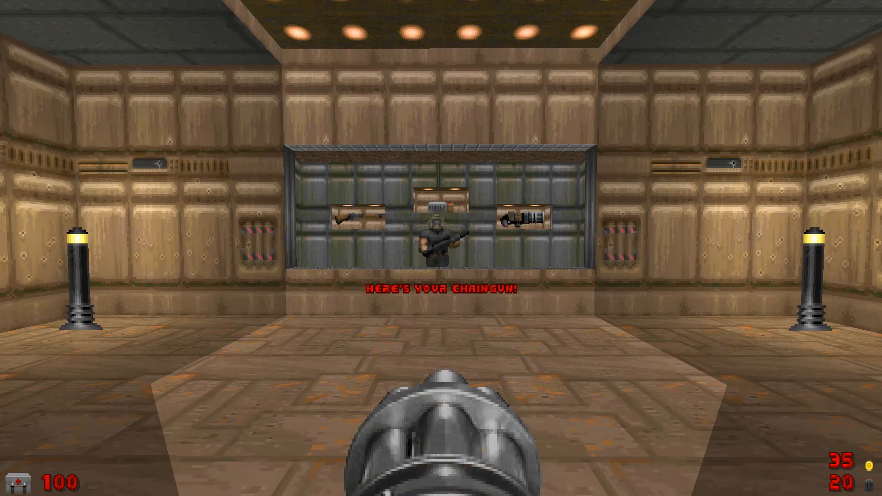
- Talk to the Arms Dealer again and buy two ammo clips for 2 coins each
{"action": "key", "text": "w"}
{"action": "key", "text": "e"}
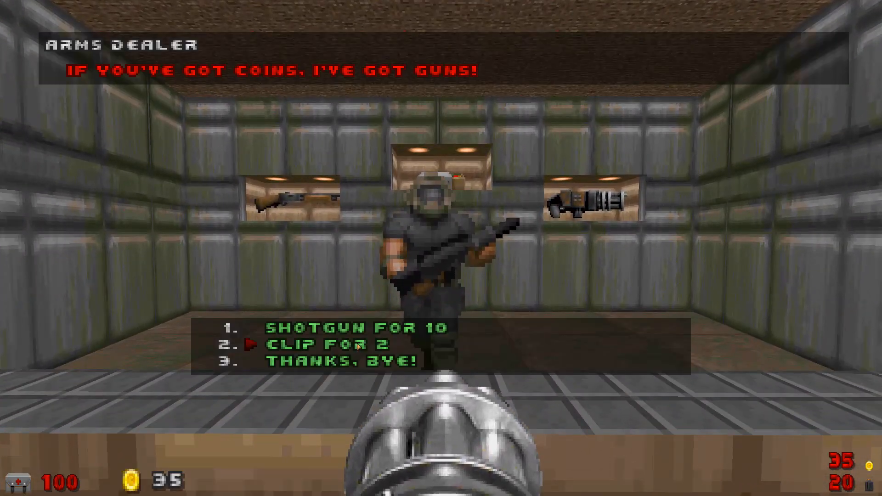
{"action": "left_click", "coordinate": [317, 346]}
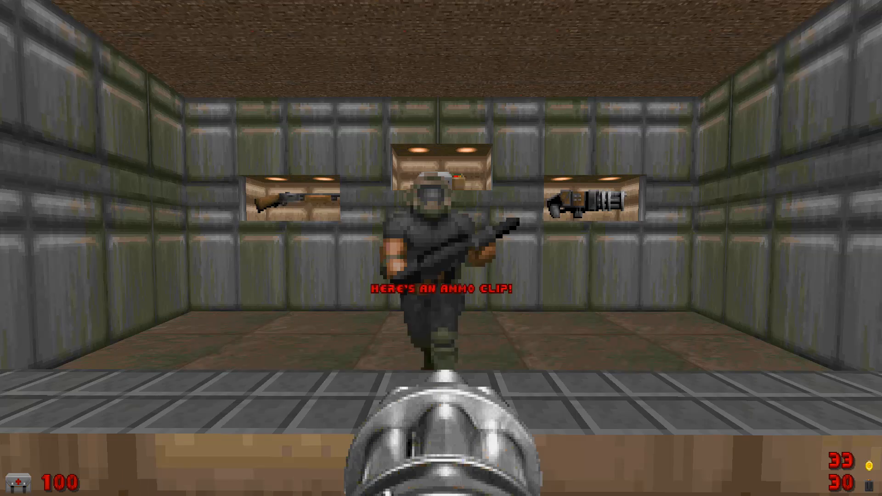
{"action": "key", "text": "s"}
{"action": "key", "text": "w"}
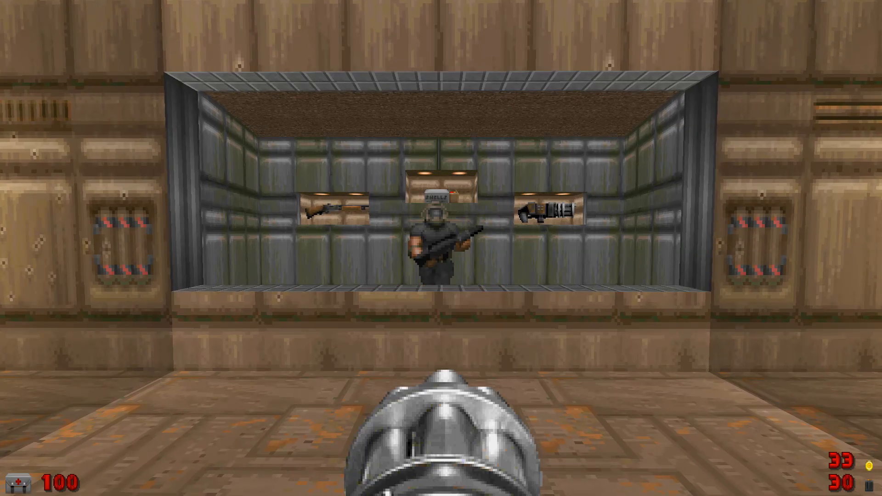
{"action": "key", "text": "w"}
{"action": "key", "text": "e"}
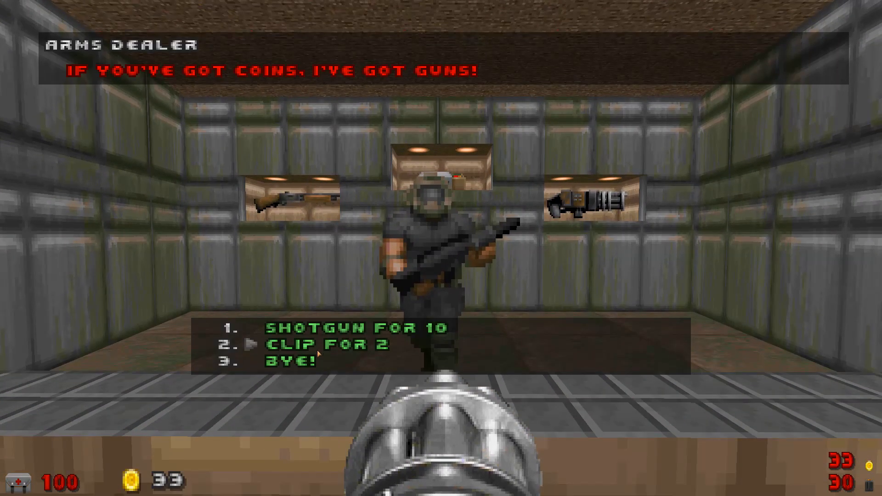
{"action": "left_click", "coordinate": [318, 349]}
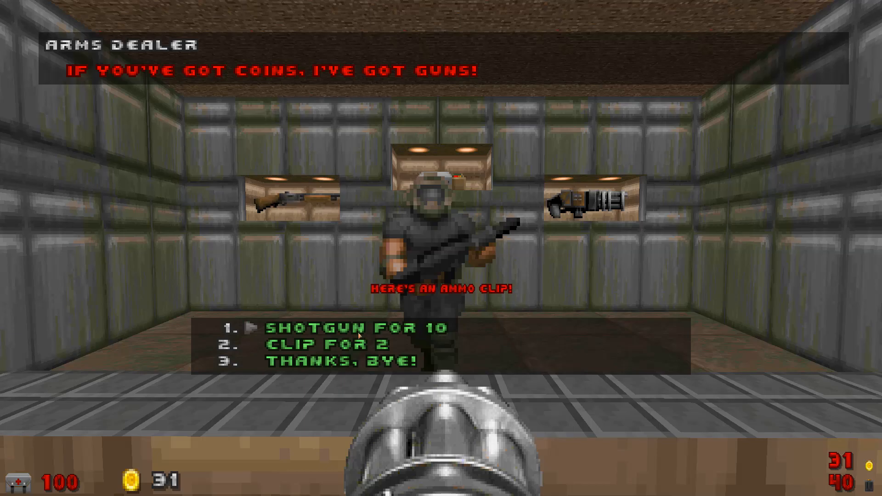
- Buy the shotgun for 10 coins, and purchase shells twice for 2 coins each
{"action": "left_click", "coordinate": [332, 335]}
{"action": "key", "text": "s"}
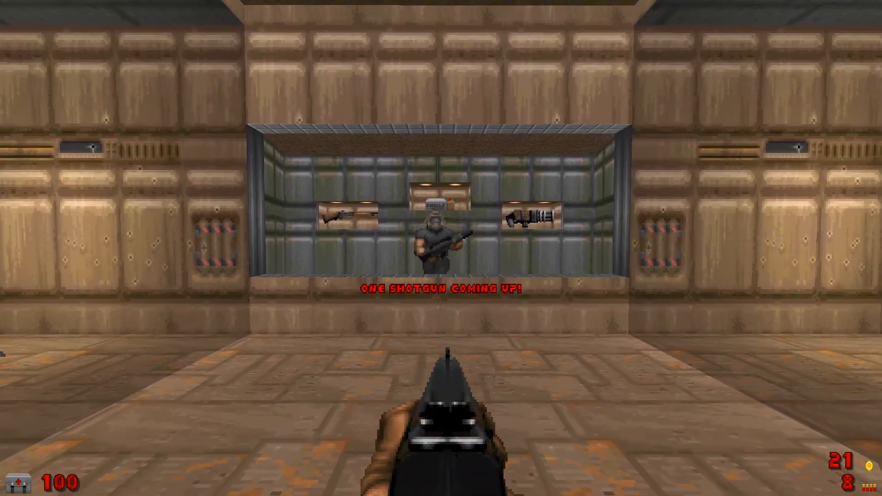
{"action": "key", "text": "w"}
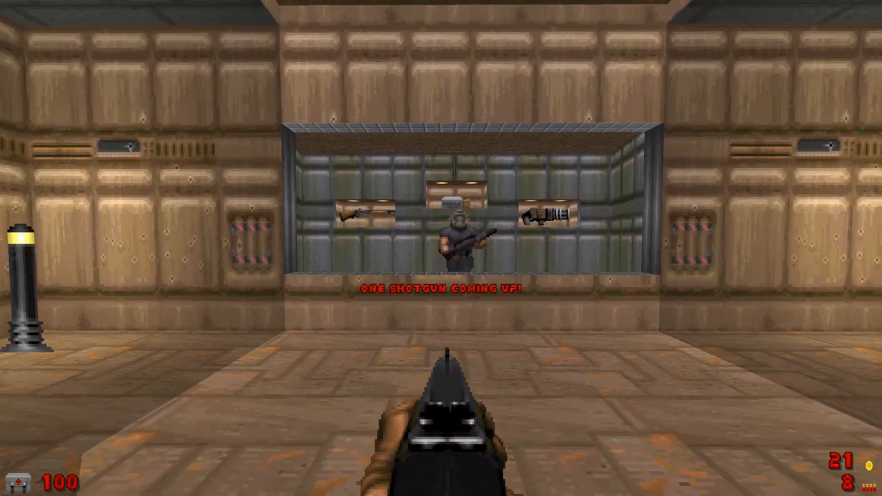
{"action": "key", "text": "w"}
{"action": "key", "text": "e"}
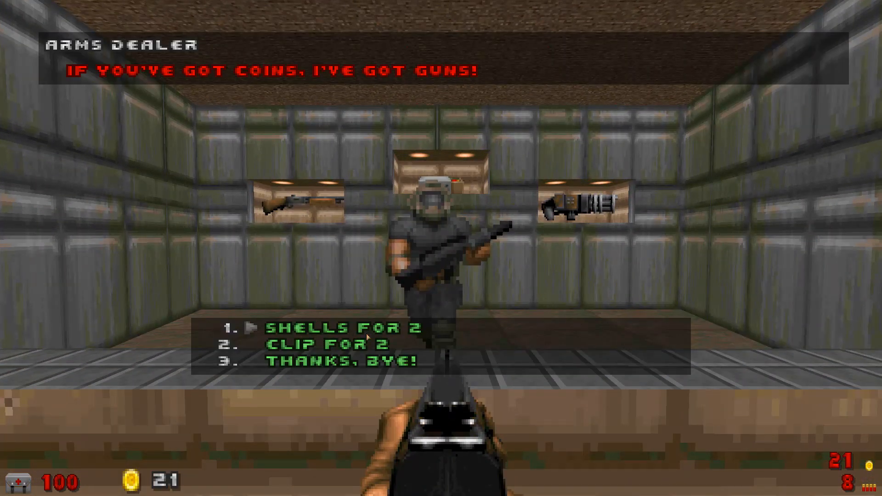
{"action": "left_click", "coordinate": [339, 328]}
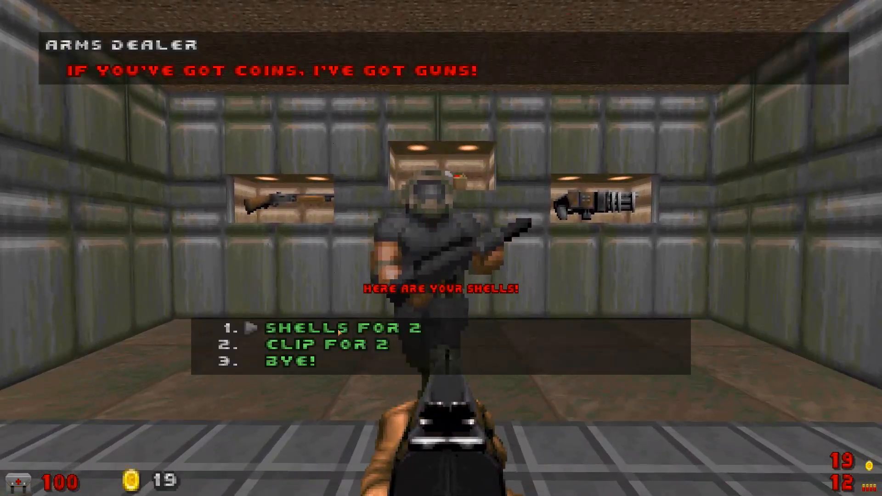
{"action": "left_click", "coordinate": [339, 330]}
{"action": "key", "text": "s"}
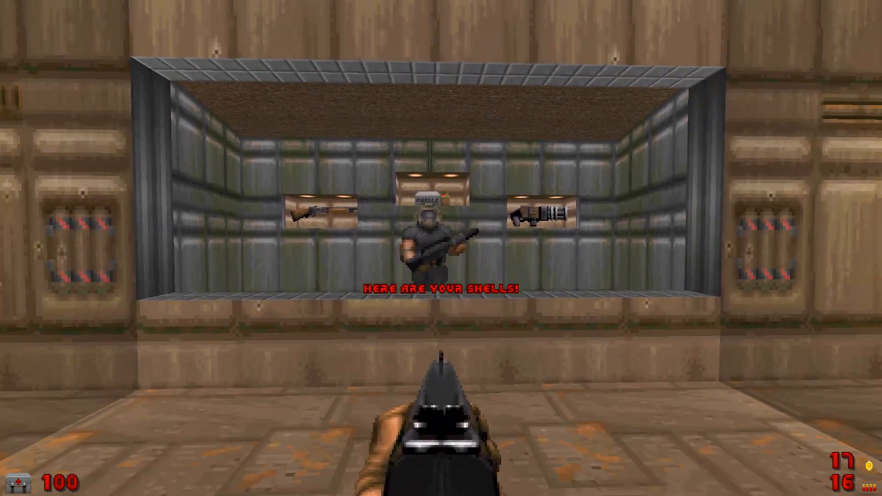
- Reopen the Arms Dealer's conversation, leave it with the goodbye choice, and return from the game to the map editor
{"action": "key", "text": "w"}
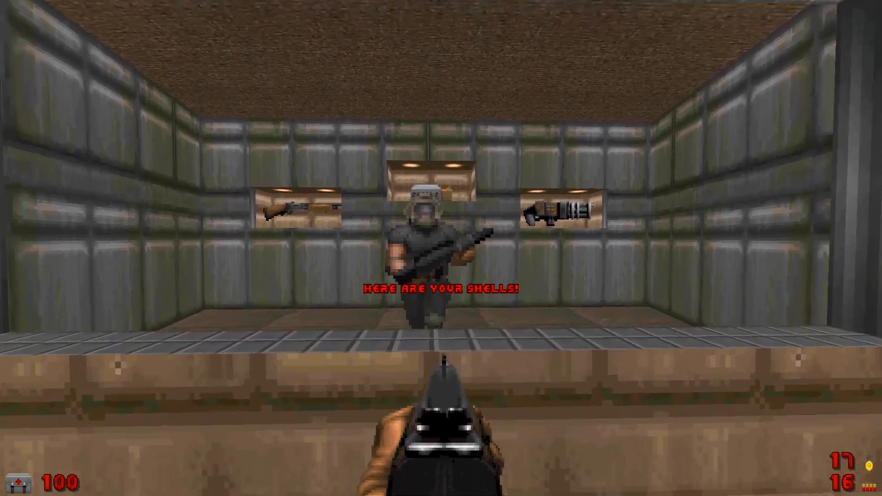
{"action": "key", "text": "e"}
{"action": "left_click", "coordinate": [333, 362]}
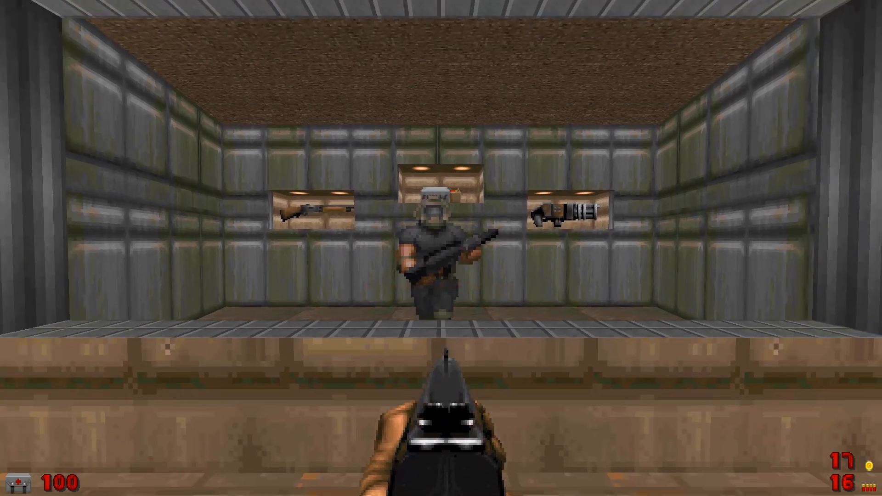
{"action": "key", "text": "s"}
{"action": "key", "text": "Right"}
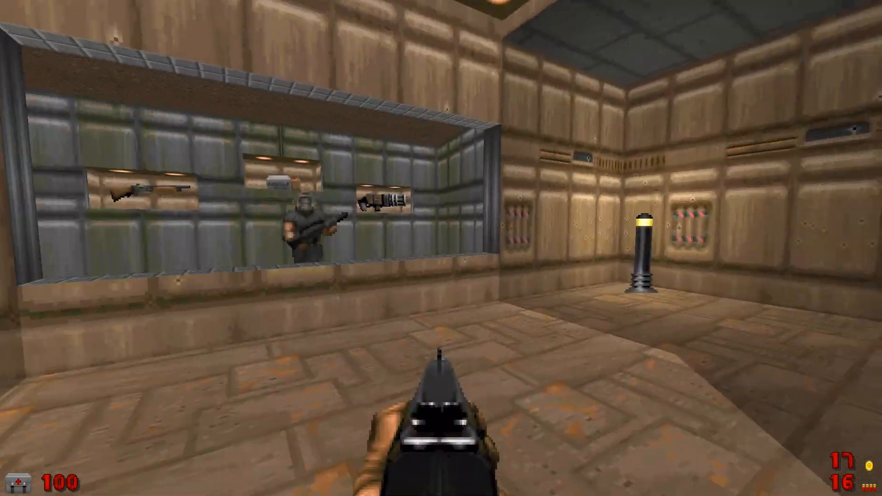
{"action": "key", "text": "w"}
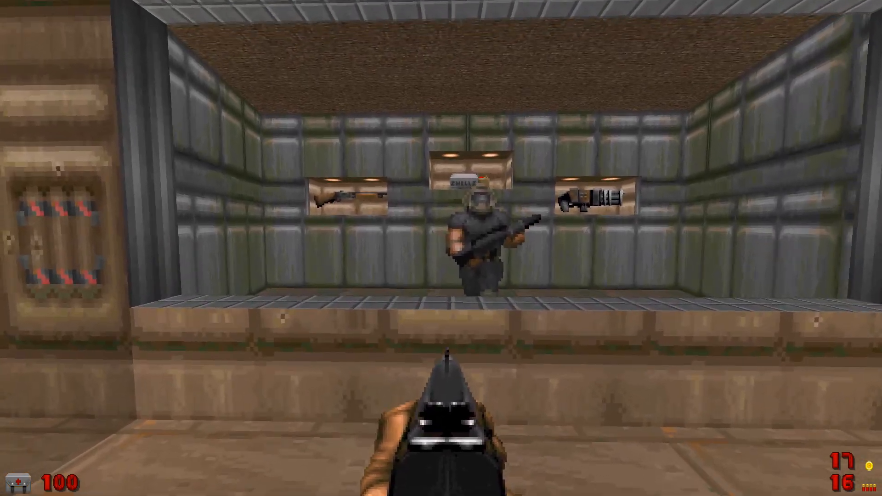
{"action": "key", "text": "w"}
{"action": "key", "text": "s"}
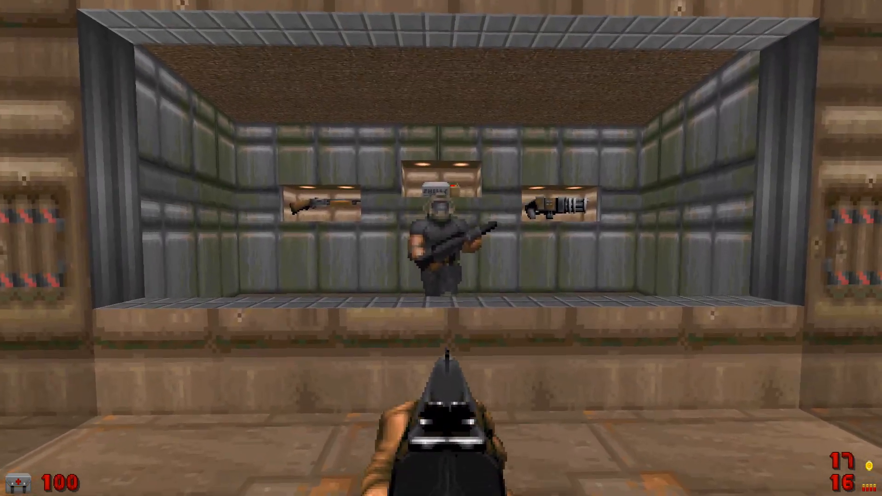
{"action": "key", "text": "w"}
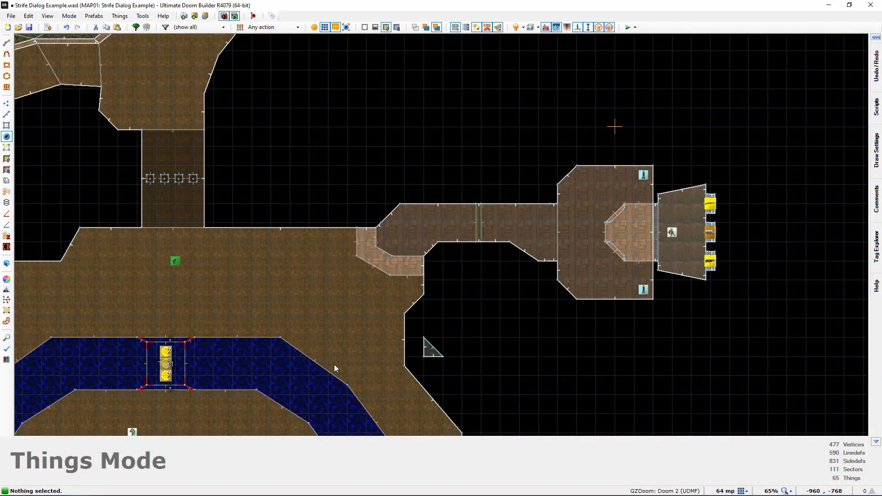
- Inspect the Scripted Marine standing in the water-filled cave in the 3D view, and return to the 2D map
{"action": "middle_click_drag", "start_coordinate": [329, 358], "coordinate": [451, 335]}
{"action": "key", "text": "q"}
{"action": "key", "text": "w"}
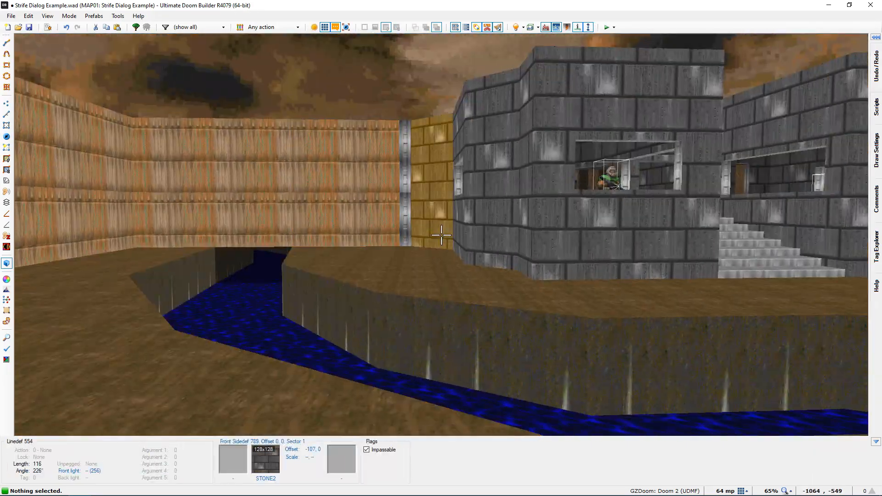
{"action": "key", "text": "w"}
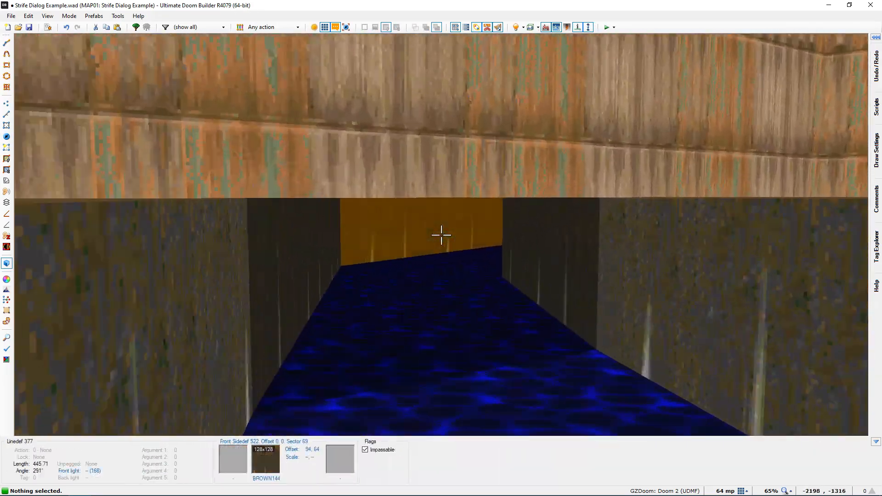
{"action": "key", "text": "s"}
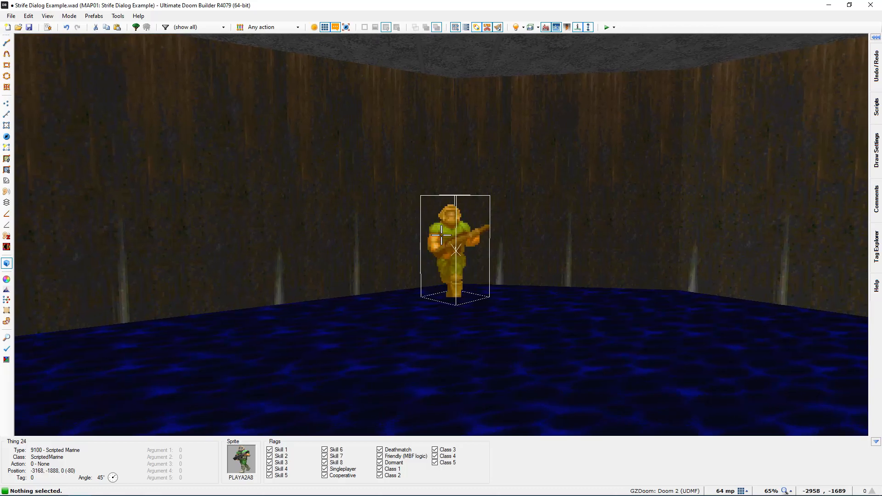
{"action": "key", "text": "w"}
{"action": "key", "text": "s"}
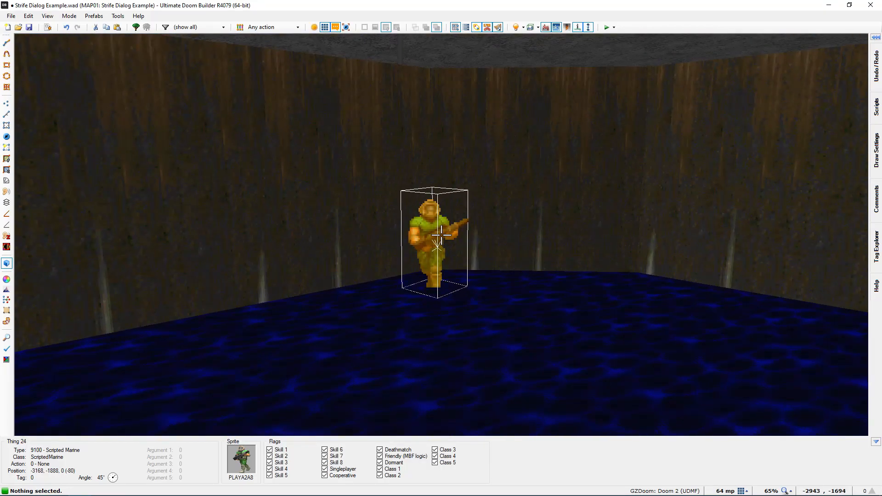
{"action": "key", "text": "e"}
{"action": "key", "text": "f"}
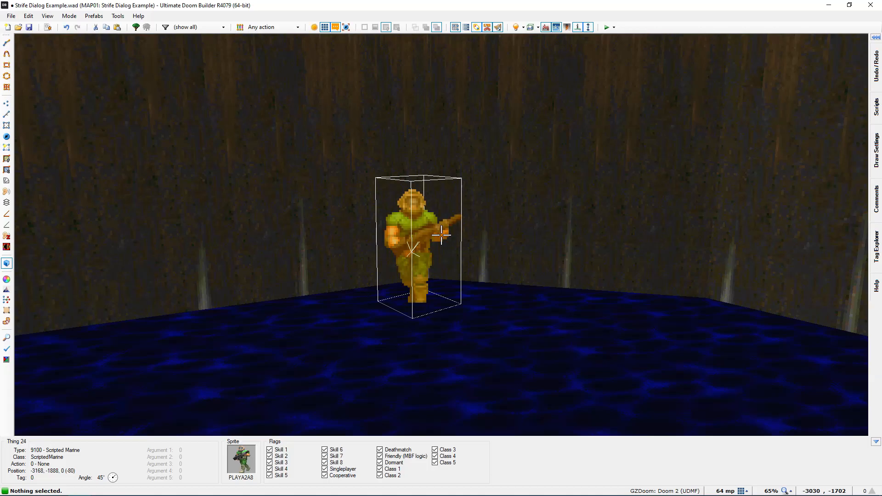
{"action": "key", "text": "w"}
{"action": "scroll", "coordinate": [419, 241], "scroll_direction": "down", "scroll_amount": 1}
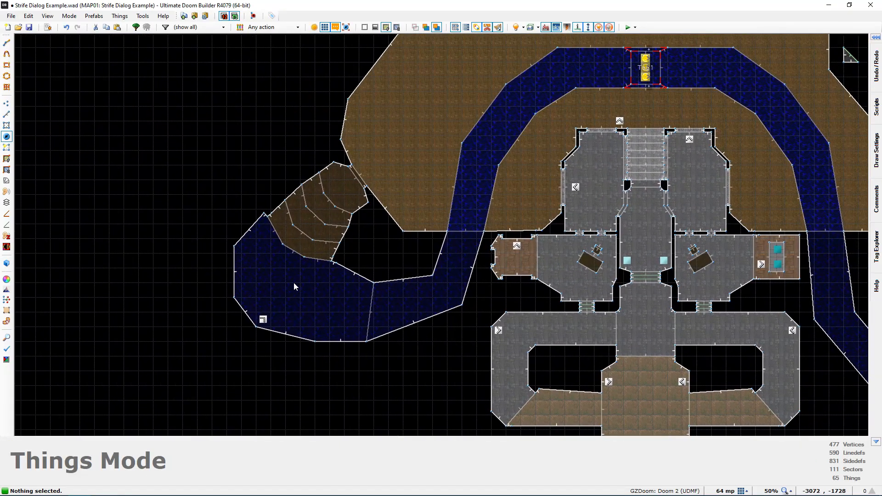
{"action": "scroll", "coordinate": [342, 308], "scroll_direction": "down", "scroll_amount": 1}
{"action": "scroll", "coordinate": [395, 293], "scroll_direction": "up", "scroll_amount": 1}
{"action": "scroll", "coordinate": [447, 237], "scroll_direction": "up", "scroll_amount": 2}
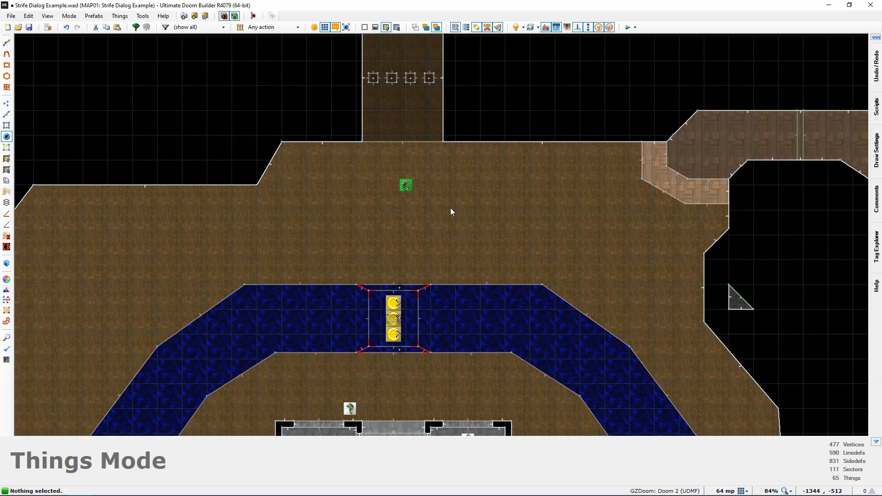
{"action": "middle_click_drag", "start_coordinate": [452, 215], "coordinate": [465, 211]}
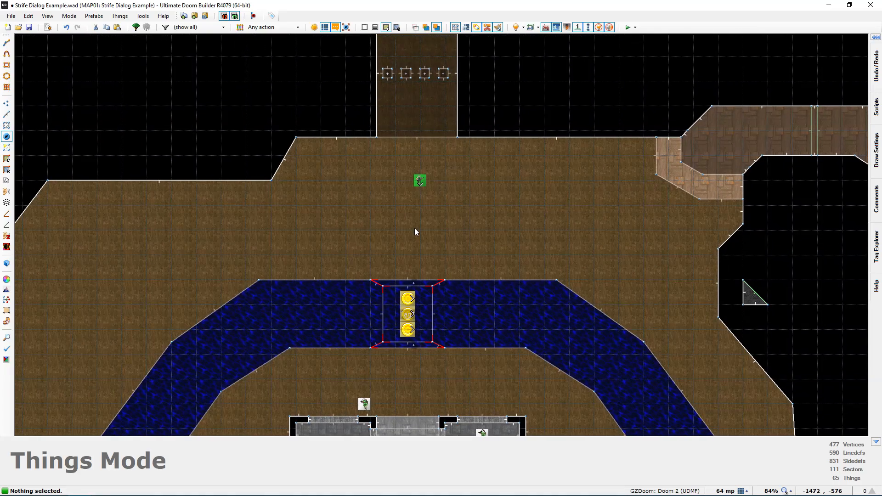
- Open the DIALOGUE script and add a "// Shady Trader" comment after the Arms Dealer conversation
{"action": "key", "text": "F10"}
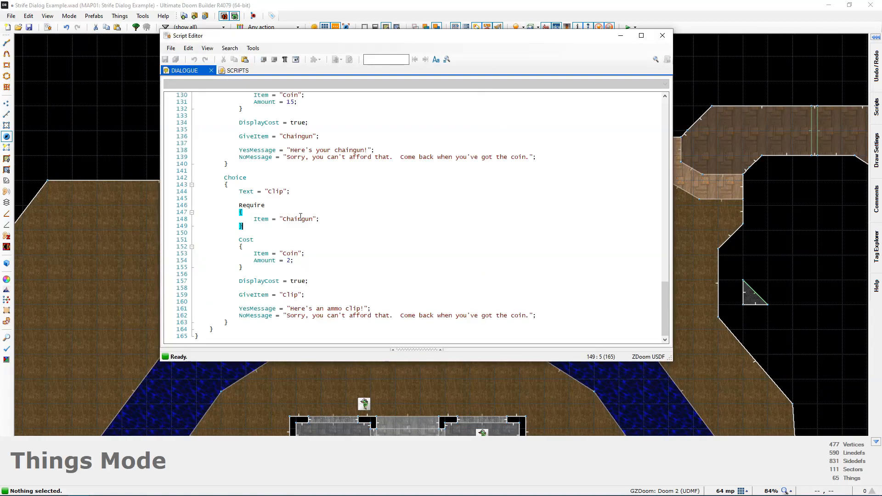
{"action": "scroll", "coordinate": [297, 214], "scroll_direction": "down", "scroll_amount": 2}
{"action": "scroll", "coordinate": [290, 214], "scroll_direction": "up", "scroll_amount": 20}
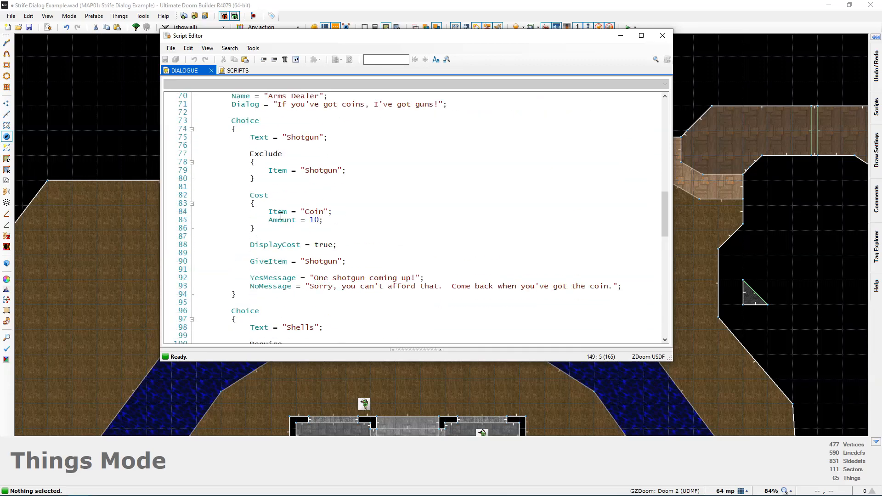
{"action": "scroll", "coordinate": [281, 216], "scroll_direction": "up", "scroll_amount": 9}
{"action": "scroll", "coordinate": [271, 248], "scroll_direction": "down", "scroll_amount": 20}
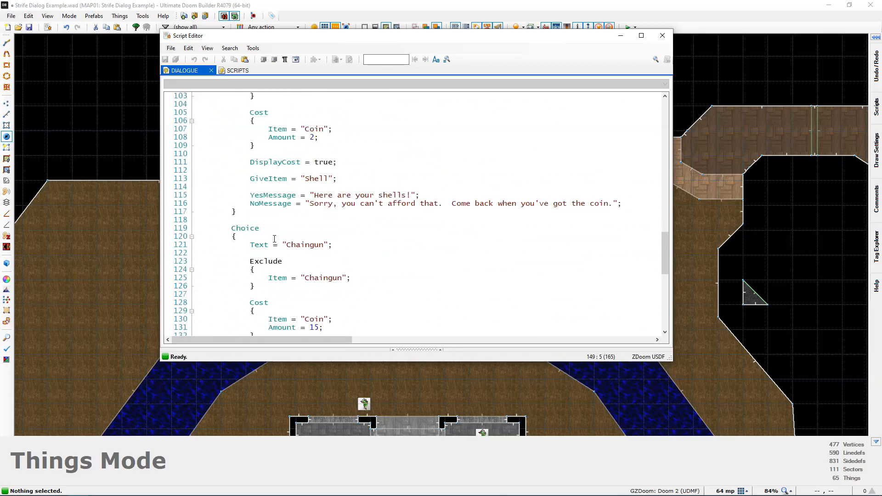
{"action": "left_click", "coordinate": [224, 330]}
{"action": "key", "text": "Return"}
{"action": "key", "text": "Return"}
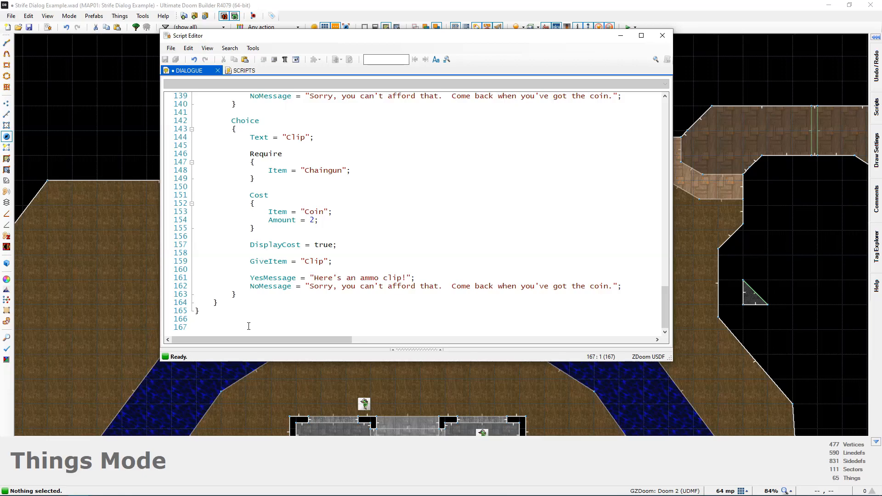
{"action": "type", "text": "// Shady Trader"}
{"action": "key", "text": "Return"}
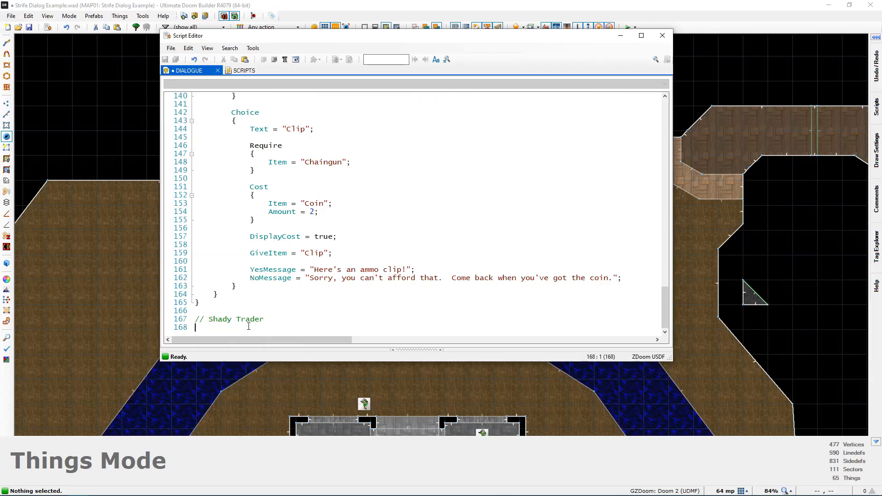
- Collapse the Sentry, Commander and Arms Dealer conversation blocks in the dialogue script
{"action": "scroll", "coordinate": [231, 252], "scroll_direction": "up", "scroll_amount": 20}
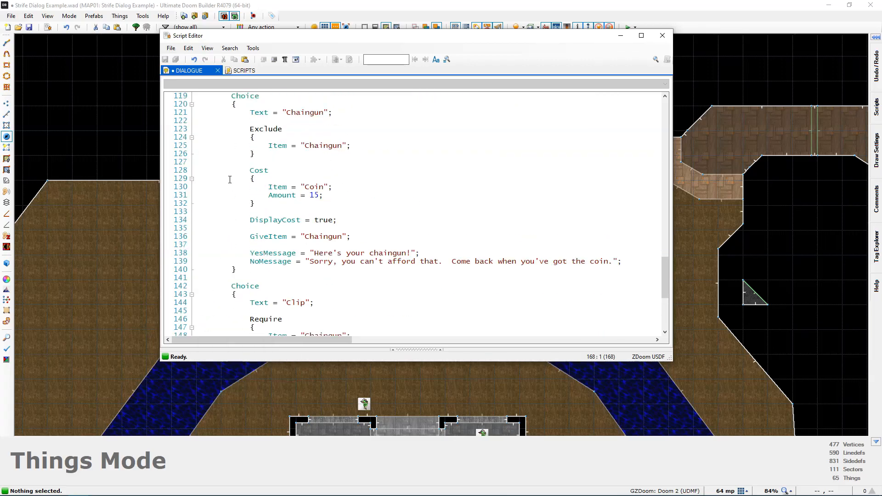
{"action": "scroll", "coordinate": [232, 177], "scroll_direction": "up", "scroll_amount": 12}
{"action": "left_click", "coordinate": [192, 129]}
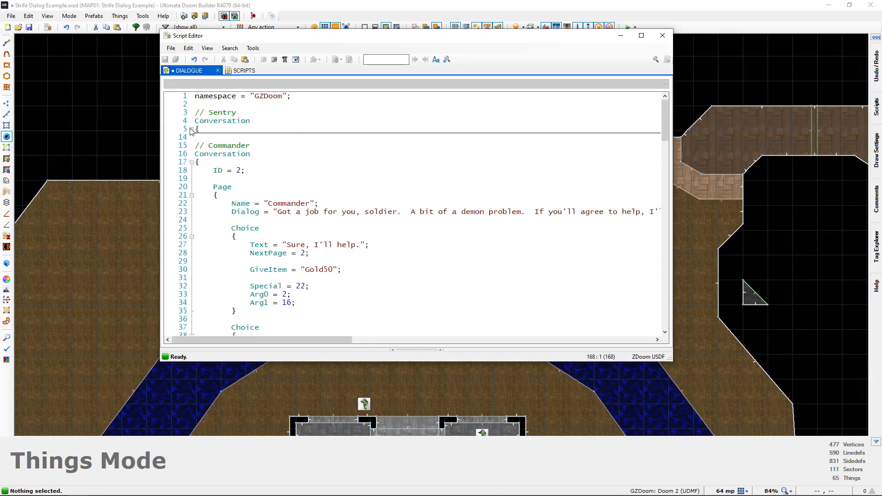
{"action": "left_click", "coordinate": [191, 162]}
{"action": "scroll", "coordinate": [230, 171], "scroll_direction": "down", "scroll_amount": 2}
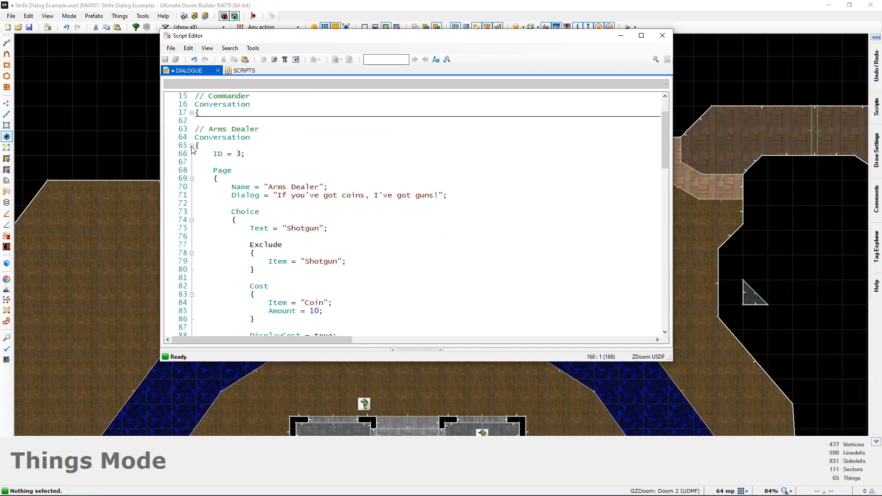
{"action": "left_click", "coordinate": [192, 146]}
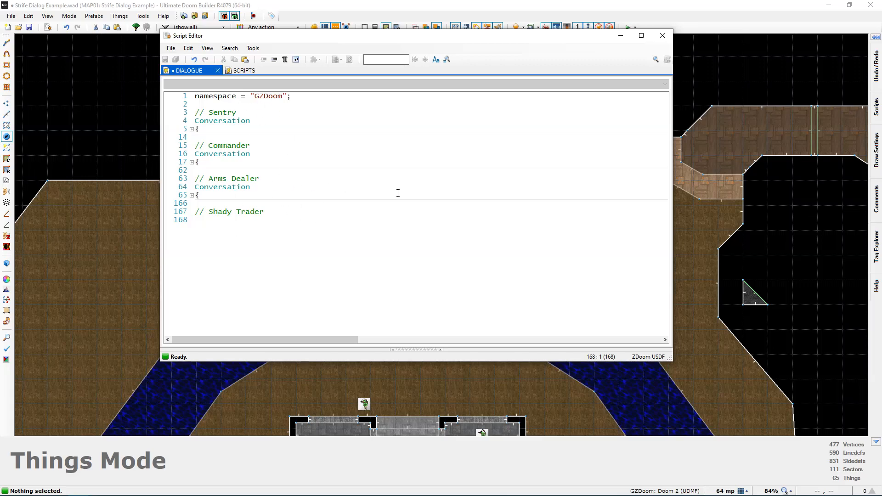
- Begin a Conversation block under the Shady Trader comment and give it ID = 4
{"action": "left_click", "coordinate": [227, 121]}
{"action": "left_click", "coordinate": [222, 153]}
{"action": "left_click", "coordinate": [222, 187]}
{"action": "left_click", "coordinate": [222, 155]}
{"action": "left_click", "coordinate": [222, 187]}
{"action": "type", "text": "Conversation"}
{"action": "key", "text": "Return"}
{"action": "type", "text": "{"}
{"action": "key", "text": "Return"}
{"action": "type", "text": "I"}
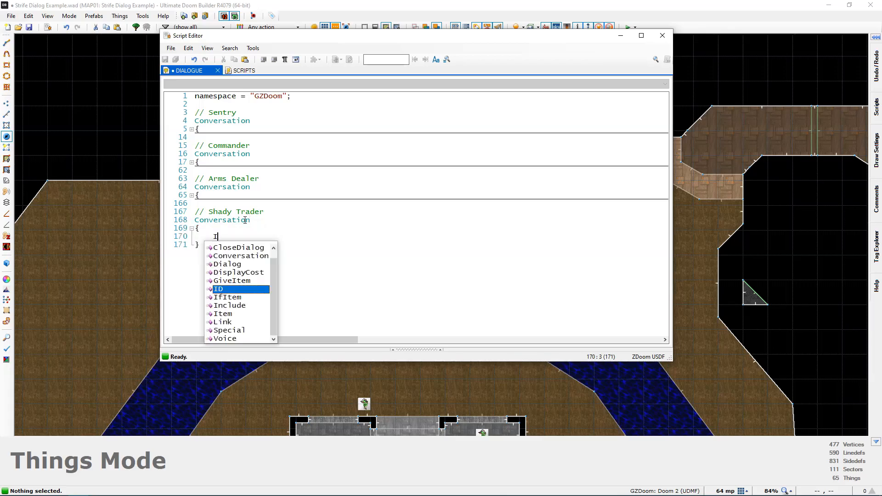
{"action": "type", "text": "D = 4;"}
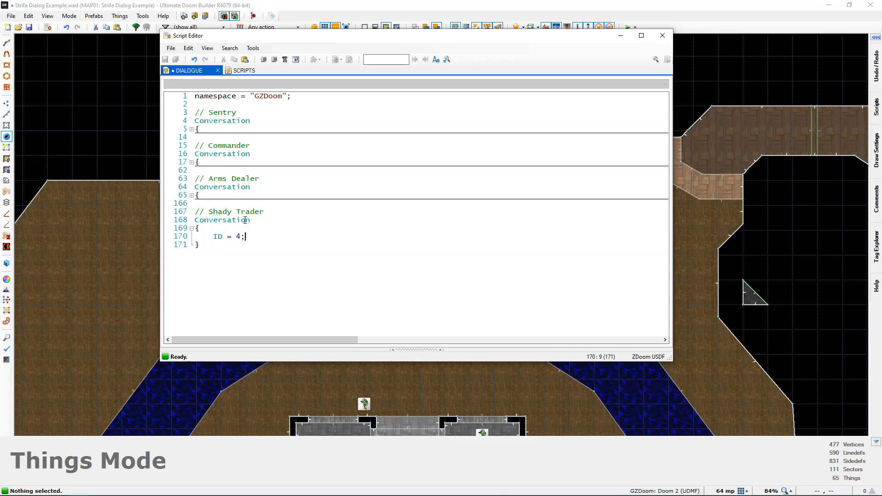
- Add a Page block named "Shady Trader" with the dialog "If you have a pistol, we can make a trade."
{"action": "key", "text": "Return"}
{"action": "key", "text": "Return"}
{"action": "type", "text": "Page"}
{"action": "key", "text": "Return"}
{"action": "type", "text": "Name = \"Sh"}
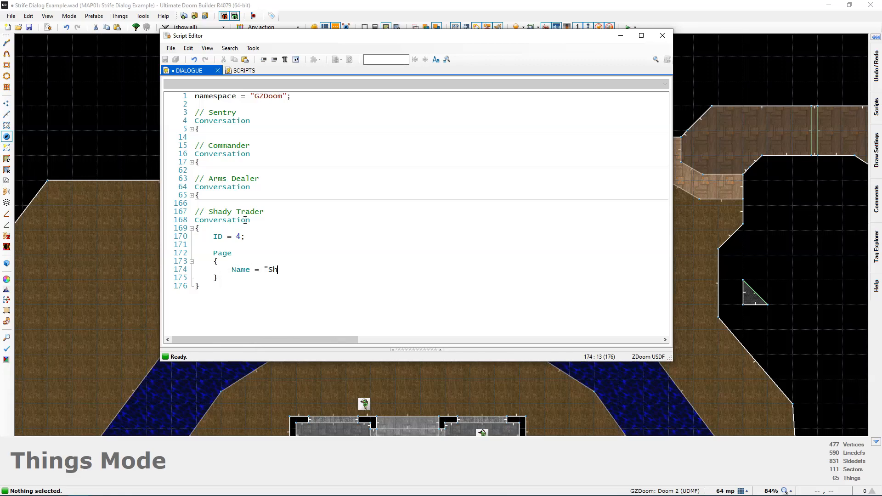
{"action": "type", "text": "ady Trader\";"}
{"action": "key", "text": "Return"}
{"action": "type", "text": "D"}
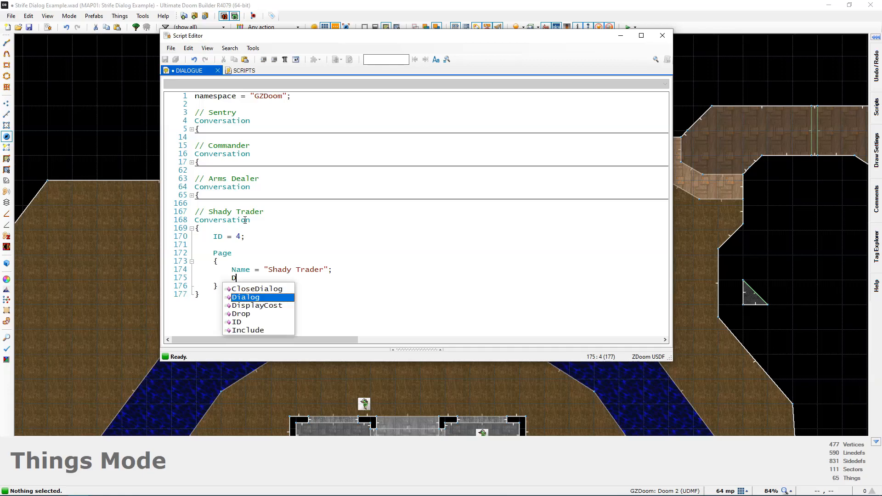
{"action": "type", "text": "ialog = \"If you have a pistol, we can make a trade.\";"}
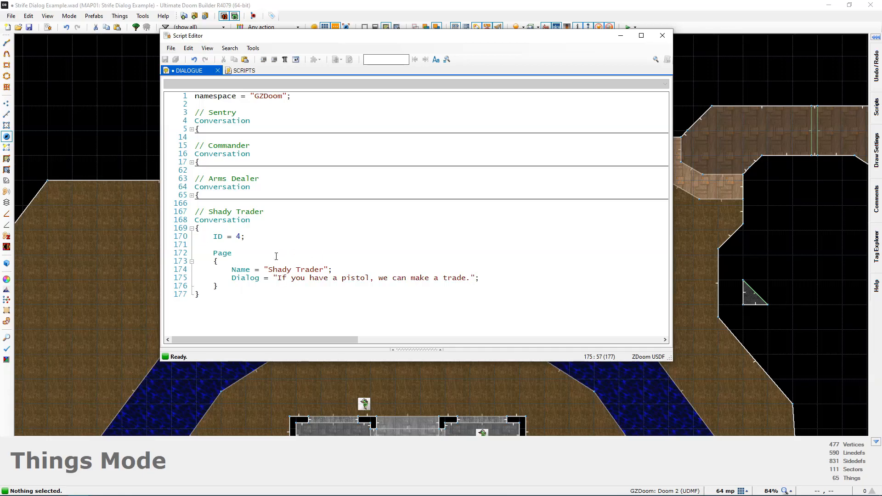
- Replace the page's dialog with "Come back when you have a pistol, and we can make a special trade!"
{"action": "left_click_drag", "start_coordinate": [277, 279], "coordinate": [470, 278]}
{"action": "type", "text": "Come back when you h av"}
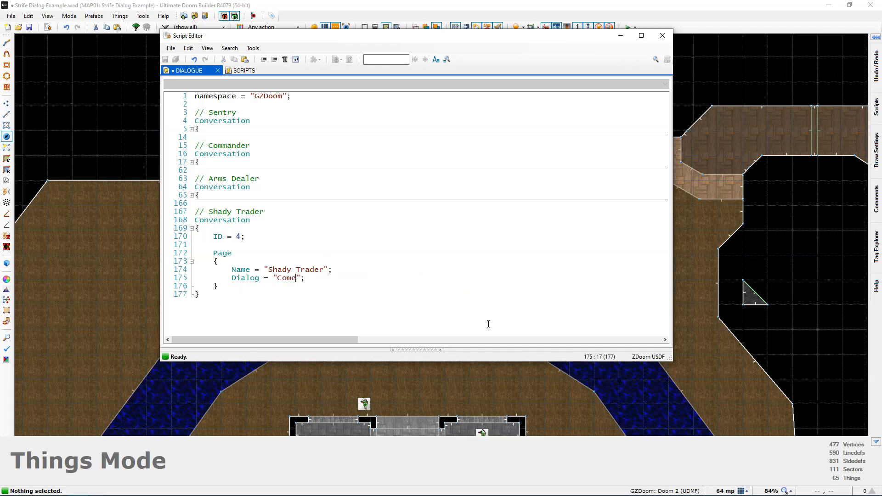
{"action": "type", "text": "e"}
{"action": "key", "text": "BackSpace"}
{"action": "key", "text": "BackSpace"}
{"action": "key", "text": "BackSpace"}
{"action": "key", "text": "BackSpace"}
{"action": "key", "text": "BackSpace"}
{"action": "type", "text": "ave a pistol, and we c"}
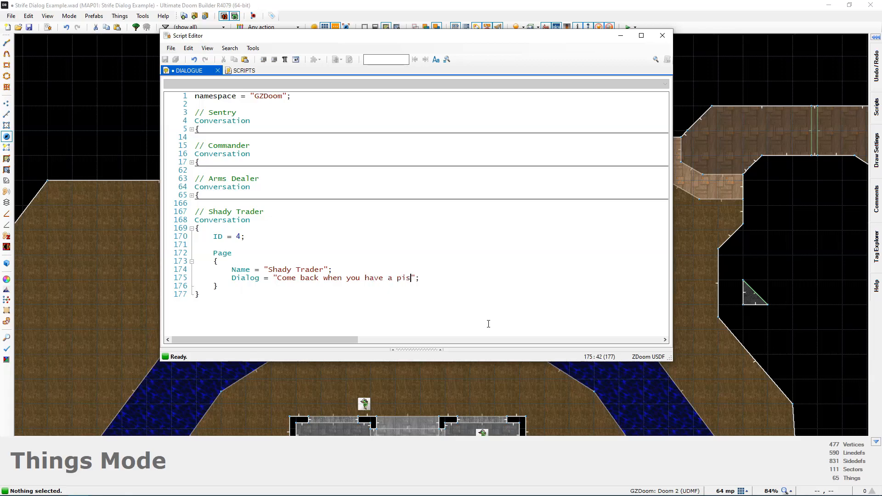
{"action": "type", "text": "an make a special trade!"}
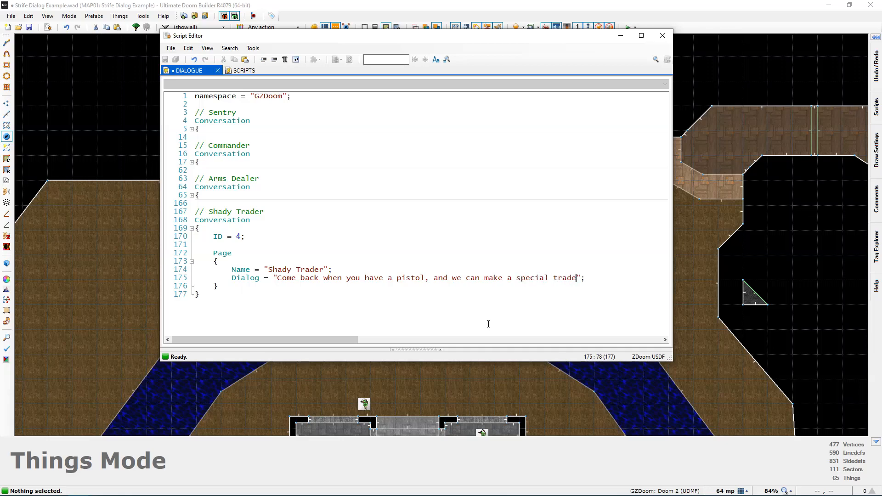
{"action": "key", "text": "Down"}
- Add a second Page block to the Shady Trader conversation with the Name "Shady Trader"
{"action": "left_click", "coordinate": [289, 238]}
{"action": "left_click", "coordinate": [269, 286]}
{"action": "key", "text": "Return"}
{"action": "key", "text": "Return"}
{"action": "type", "text": "Page"}
{"action": "key", "text": "Return"}
{"action": "type", "text": "{"}
{"action": "key", "text": "Return"}
{"action": "type", "text": "Name"}
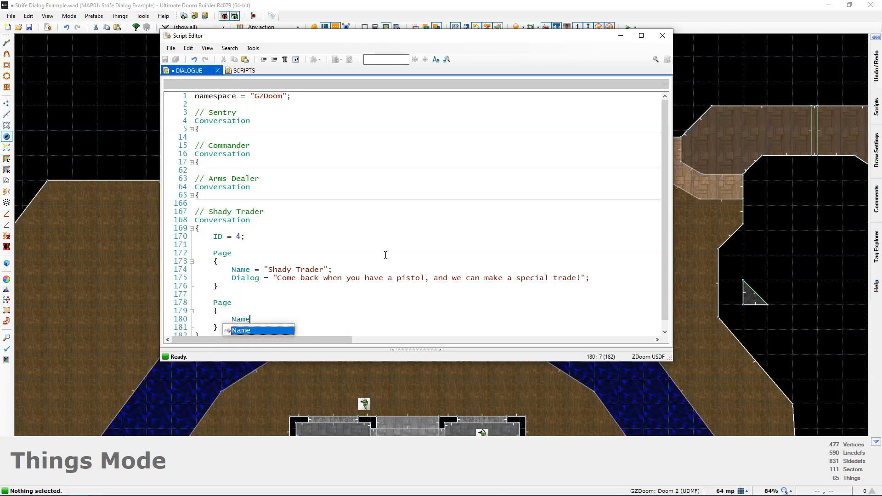
{"action": "type", "text": " = \"Shady Trader\";"}
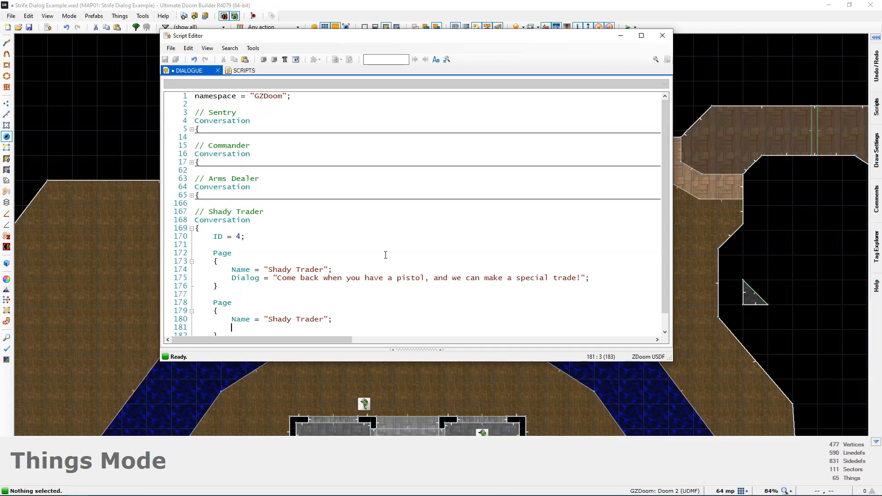
{"action": "key", "text": "Return"}
- Give the second page the dialog "How would you like to trade that pistol of yours for a chainsaw?"
{"action": "left_click_drag", "start_coordinate": [232, 253], "coordinate": [331, 254]}
{"action": "left_click", "coordinate": [264, 314]}
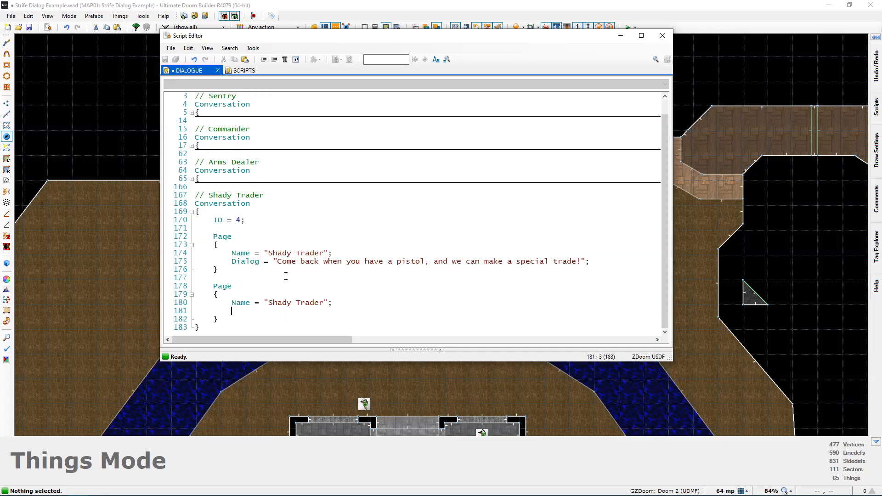
{"action": "type", "text": "Dialog = \"How would you li"}
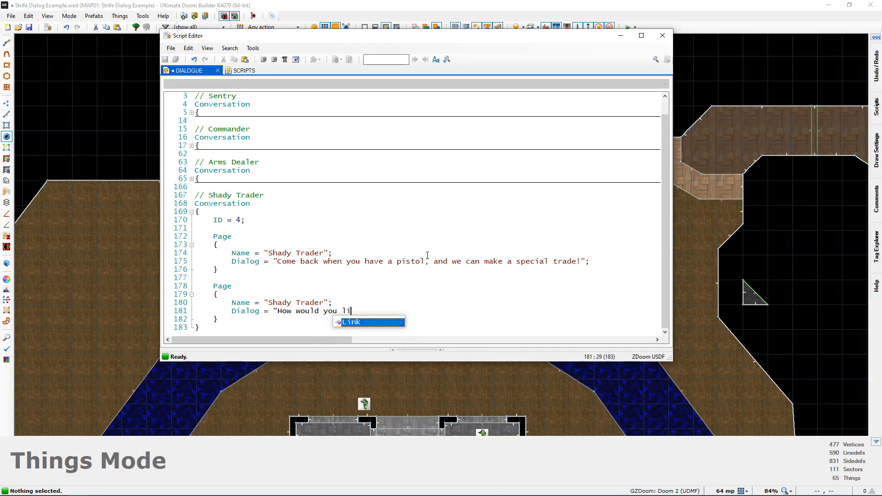
{"action": "type", "text": "ke to trad"}
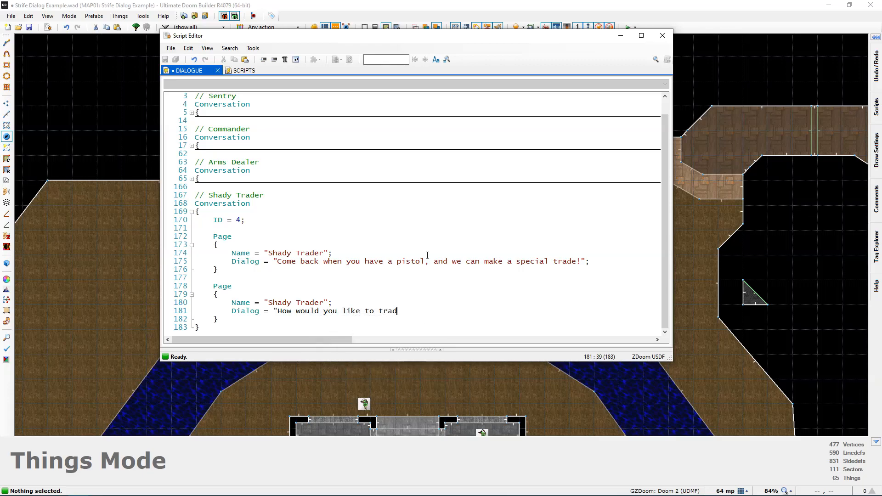
{"action": "type", "text": "e that pistol of yours for a chainsaw?\";"}
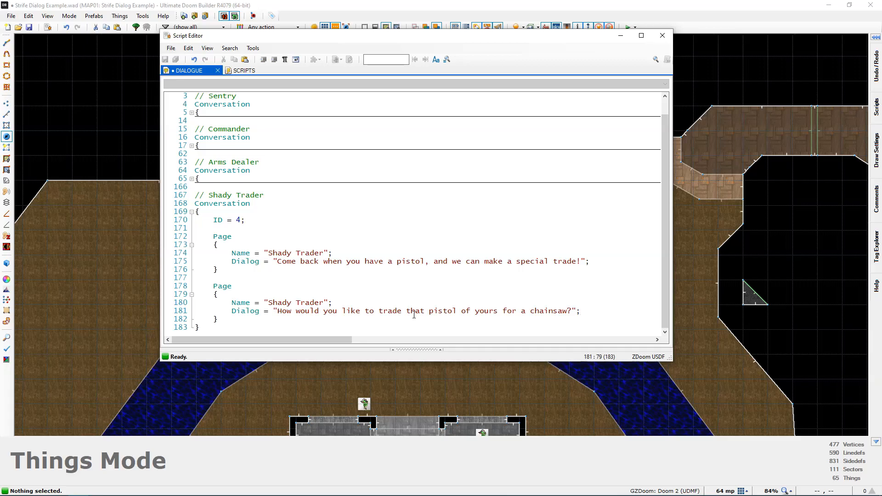
{"action": "left_click_drag", "start_coordinate": [274, 312], "coordinate": [430, 313]}
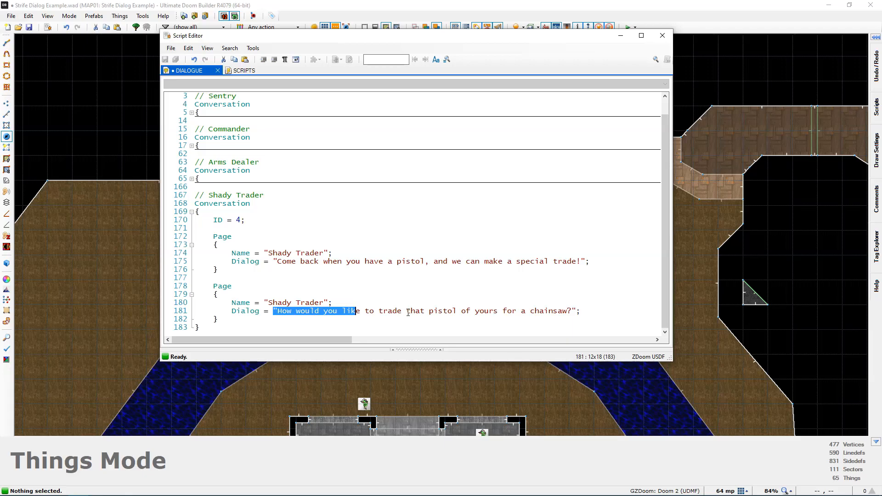
{"action": "left_click", "coordinate": [407, 312]}
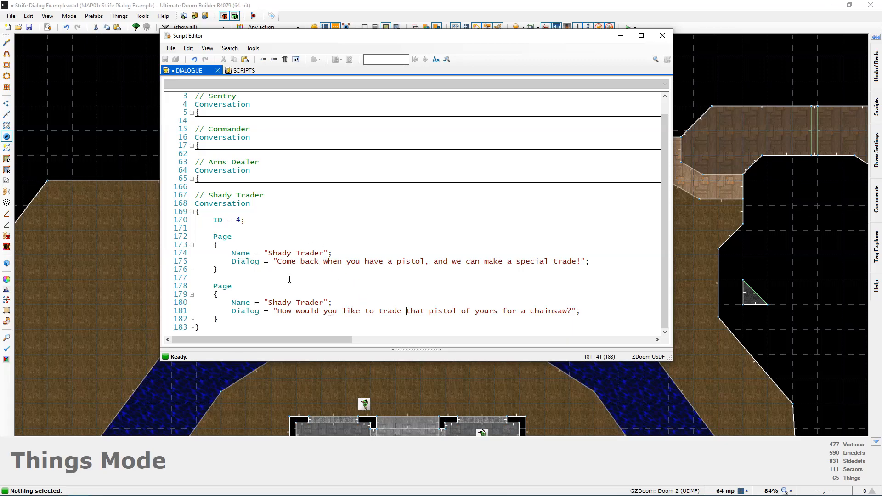
{"action": "left_click", "coordinate": [346, 262]}
{"action": "left_click_drag", "start_coordinate": [246, 320], "coordinate": [213, 286]}
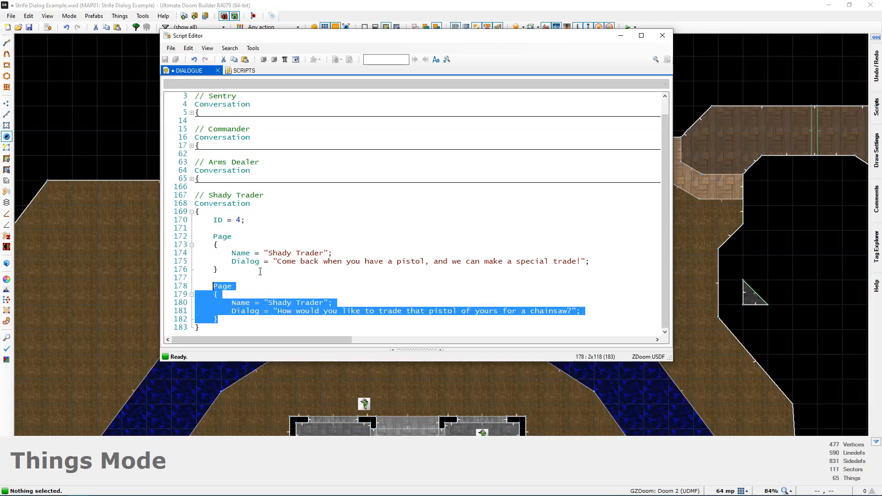
{"action": "left_click_drag", "start_coordinate": [273, 267], "coordinate": [212, 236]}
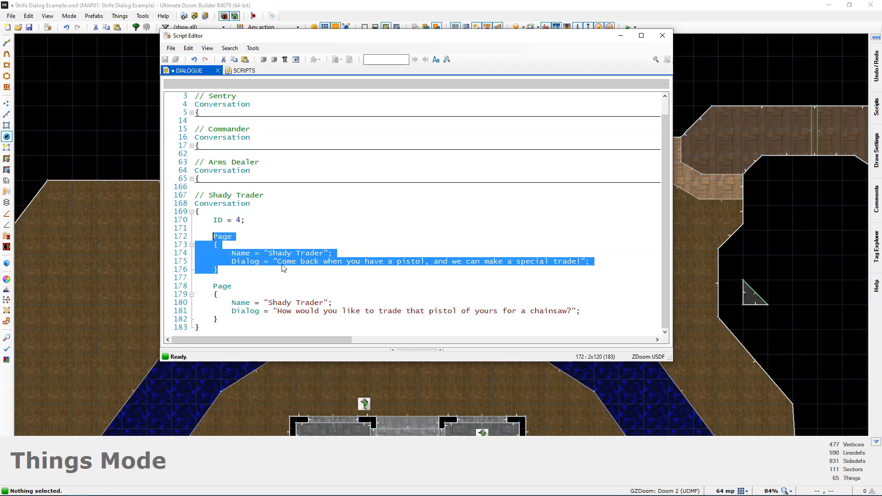
- Add an IfItem block with Item = "Pistol" at the start of the Shady Trader's first page
{"action": "left_click", "coordinate": [322, 244]}
{"action": "key", "text": "Return"}
{"action": "key", "text": "Return"}
{"action": "key", "text": "Up"}
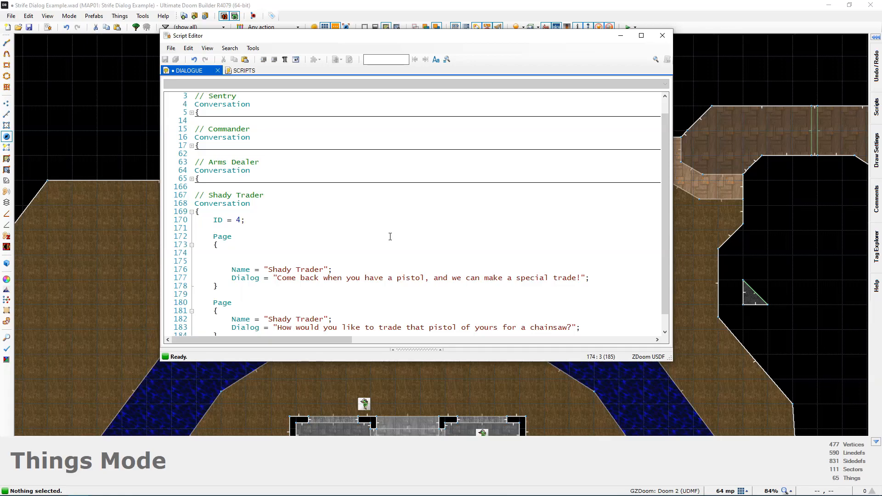
{"action": "scroll", "coordinate": [389, 248], "scroll_direction": "down", "scroll_amount": 1}
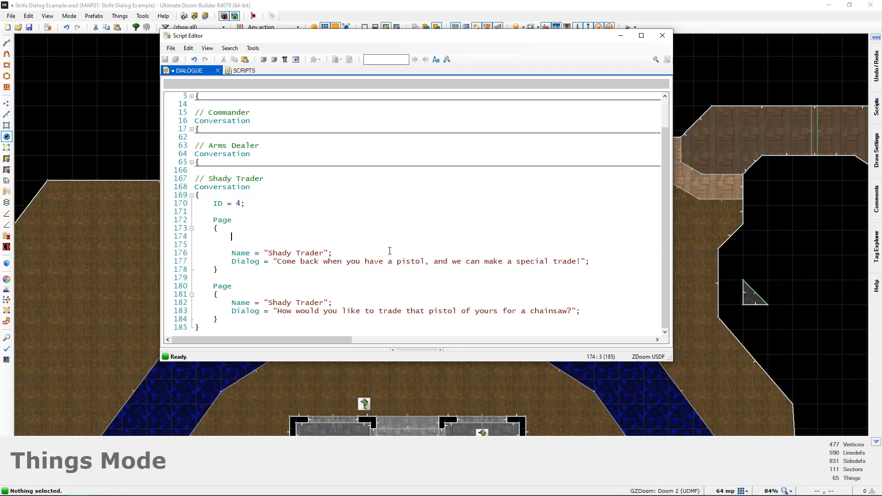
{"action": "type", "text": "IfItem"}
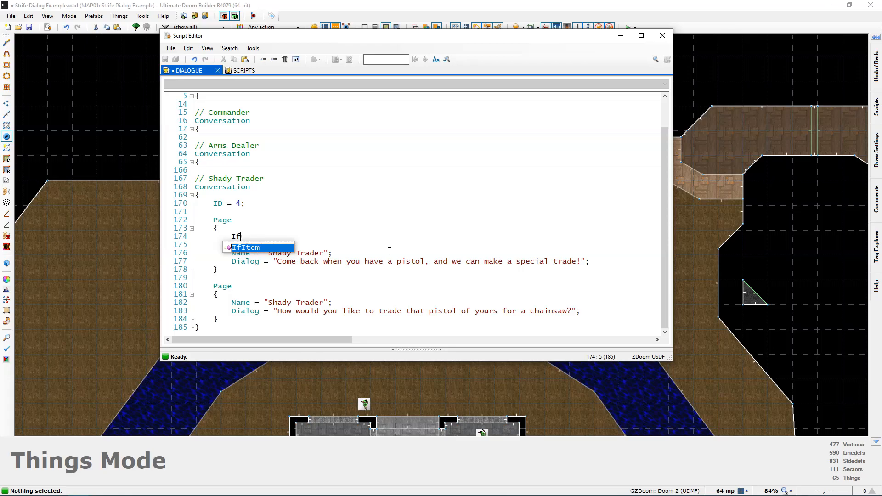
{"action": "key", "text": "Return"}
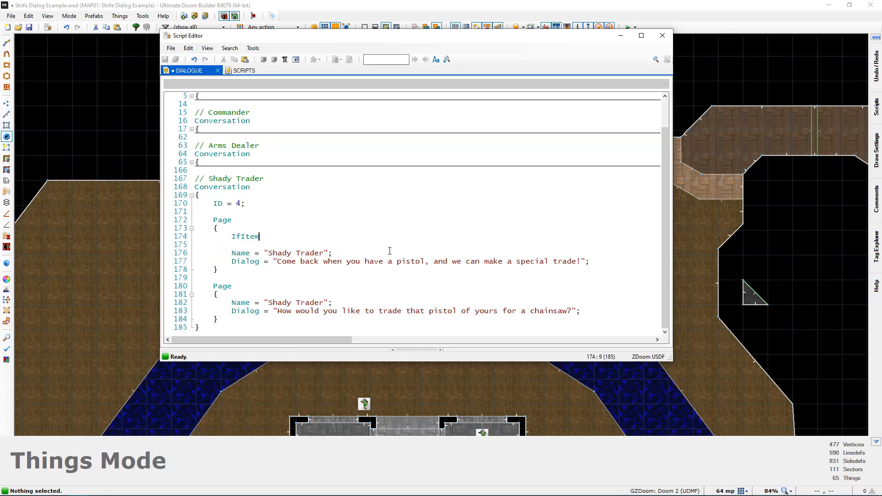
{"action": "key", "text": "Return"}
{"action": "type", "text": "{"}
{"action": "key", "text": "Return"}
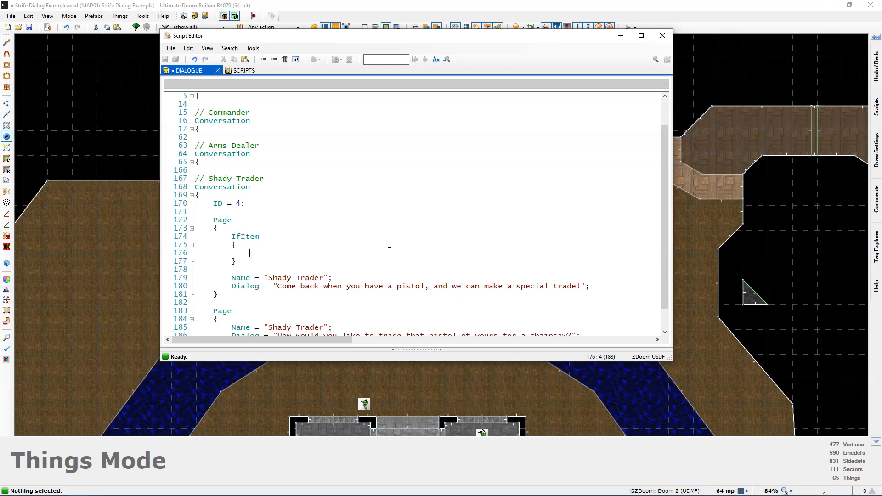
{"action": "type", "text": "Item"}
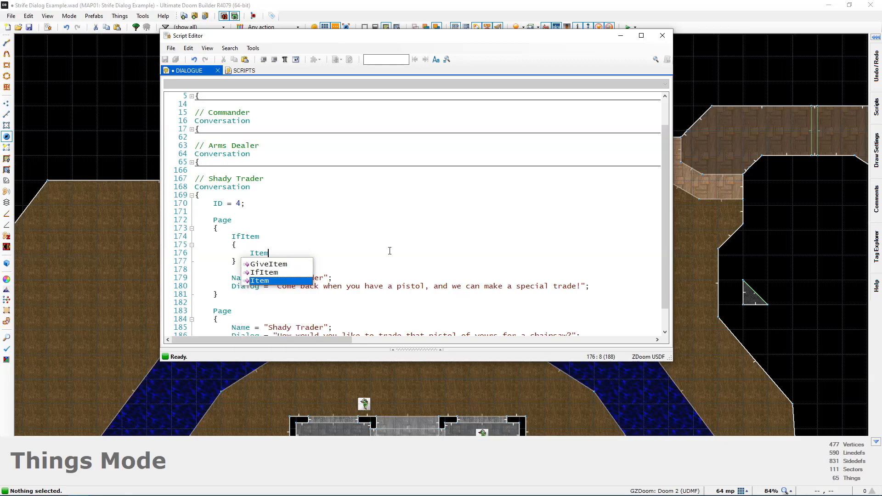
{"action": "type", "text": " = \"Pistol\";"}
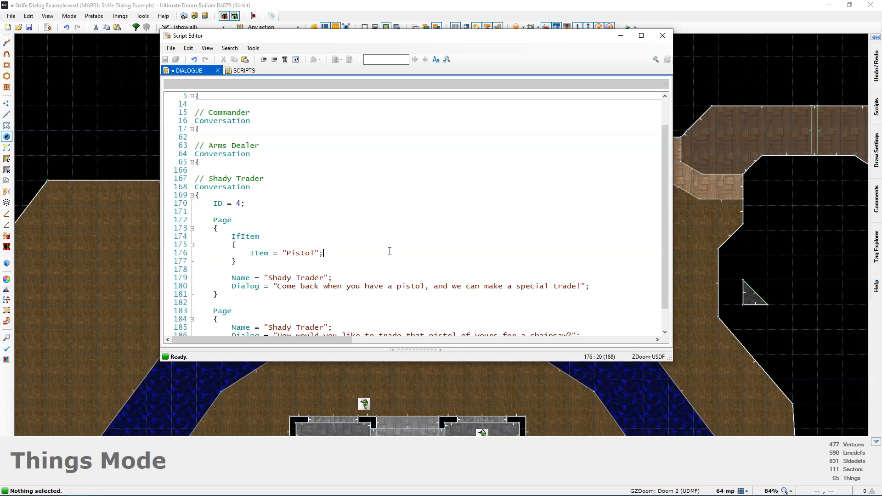
- Add "Link = 2;" directly below the IfItem block in the Shady Trader's first page
{"action": "scroll", "coordinate": [390, 249], "scroll_direction": "down", "scroll_amount": 1}
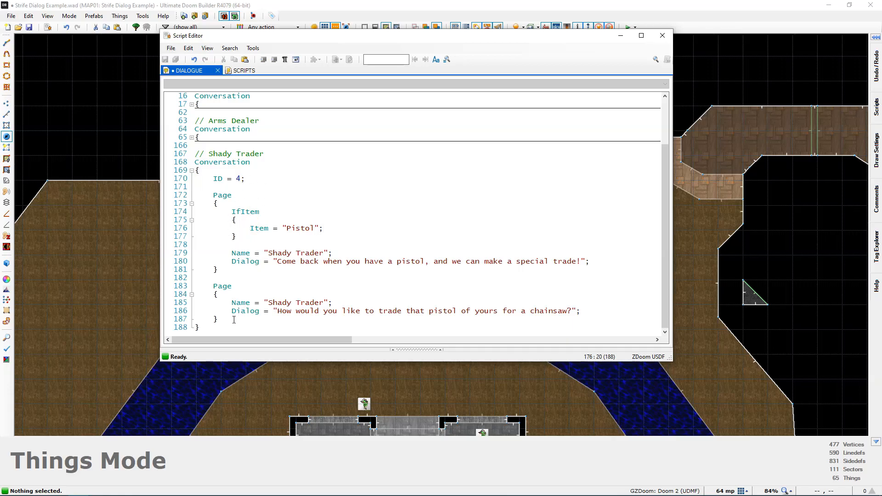
{"action": "left_click_drag", "start_coordinate": [235, 319], "coordinate": [214, 286]}
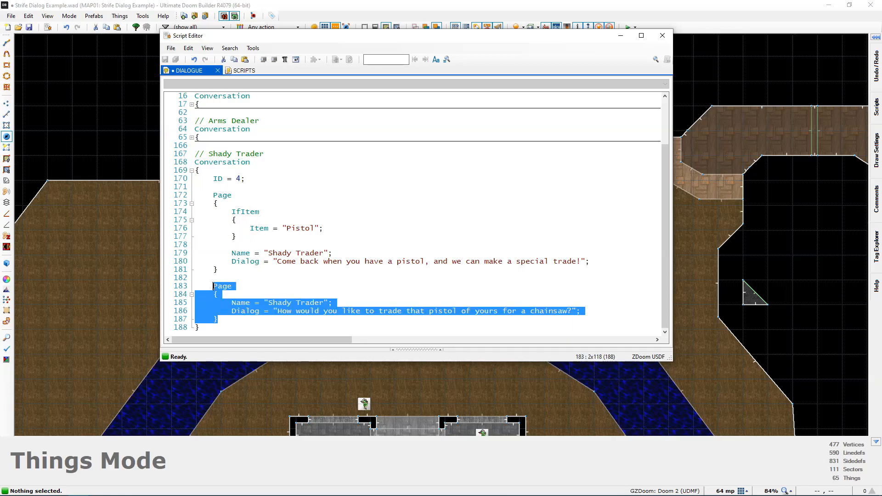
{"action": "left_click", "coordinate": [249, 236]}
{"action": "key", "text": "Return"}
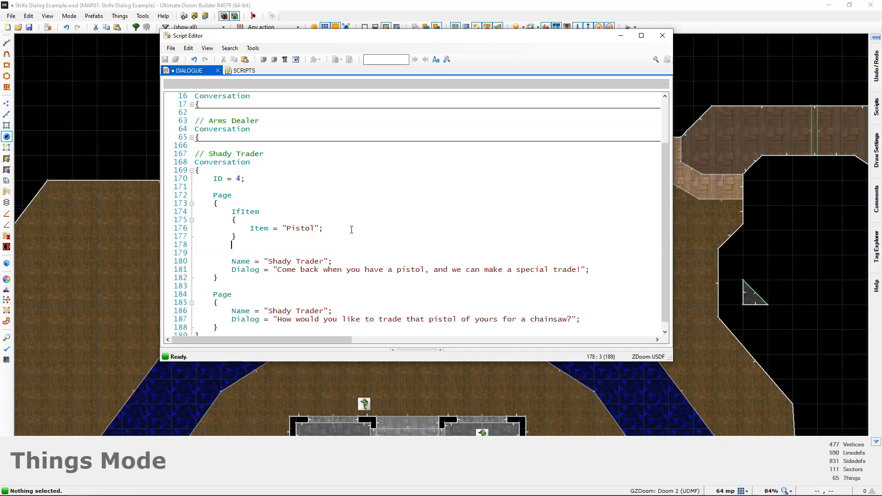
{"action": "type", "text": "Link = 2;"}
- Examine how the first page's pistol check and link relate to its fallback dialog and the second page
{"action": "left_click", "coordinate": [264, 320]}
{"action": "left_click_drag", "start_coordinate": [212, 197], "coordinate": [214, 286]}
{"action": "left_click_drag", "start_coordinate": [232, 211], "coordinate": [264, 244]}
{"action": "left_click", "coordinate": [265, 245]}
{"action": "left_click_drag", "start_coordinate": [232, 212], "coordinate": [273, 244]}
{"action": "left_click_drag", "start_coordinate": [232, 212], "coordinate": [273, 244]}
{"action": "left_click_drag", "start_coordinate": [218, 327], "coordinate": [209, 288]}
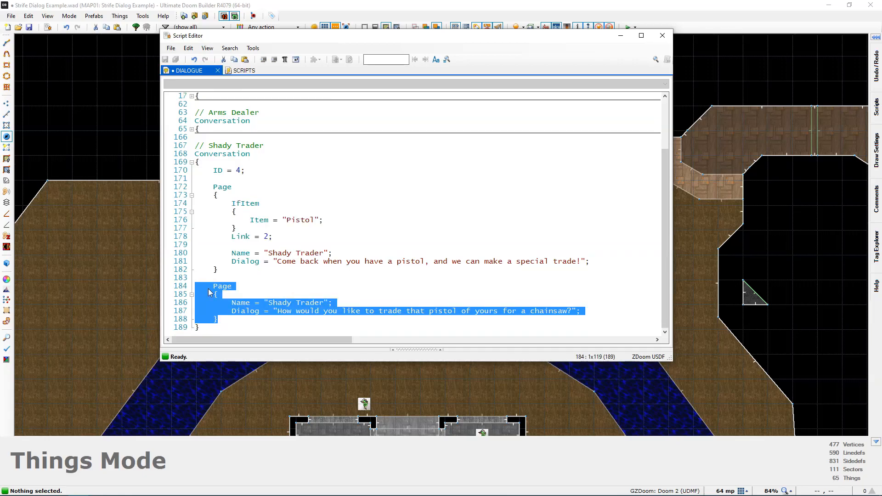
{"action": "left_click_drag", "start_coordinate": [278, 239], "coordinate": [183, 206]}
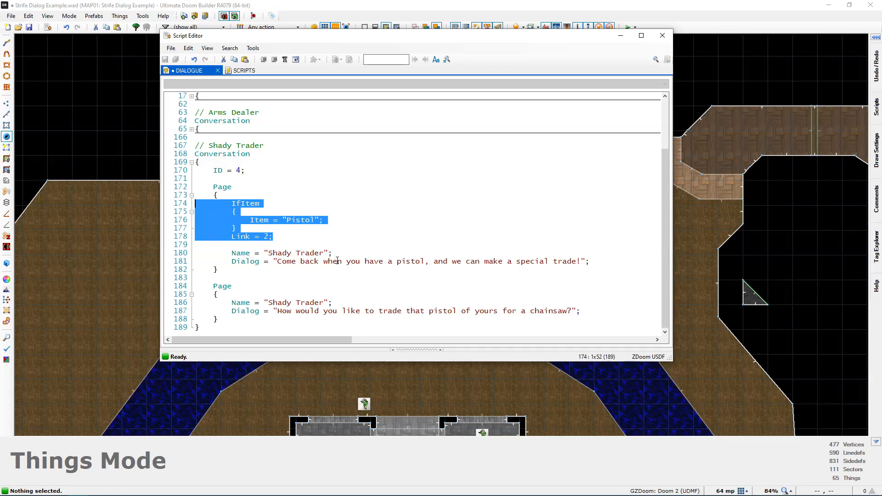
{"action": "left_click_drag", "start_coordinate": [602, 262], "coordinate": [231, 254]}
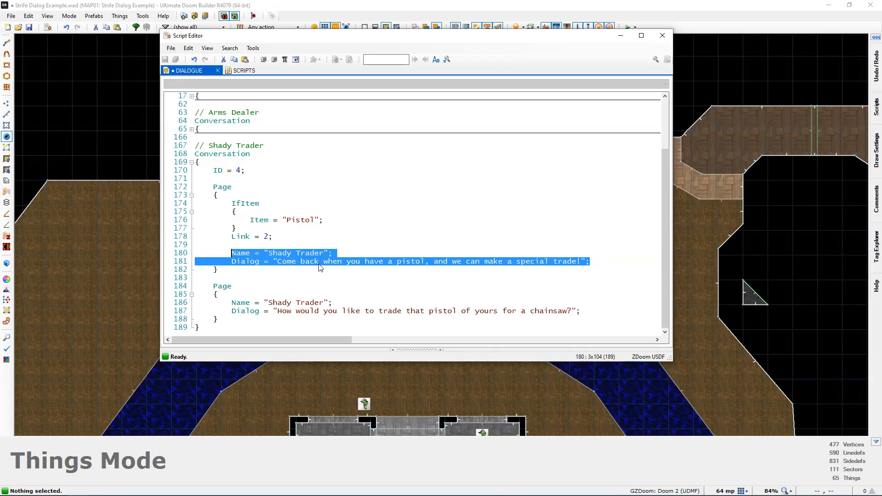
{"action": "left_click", "coordinate": [409, 251]}
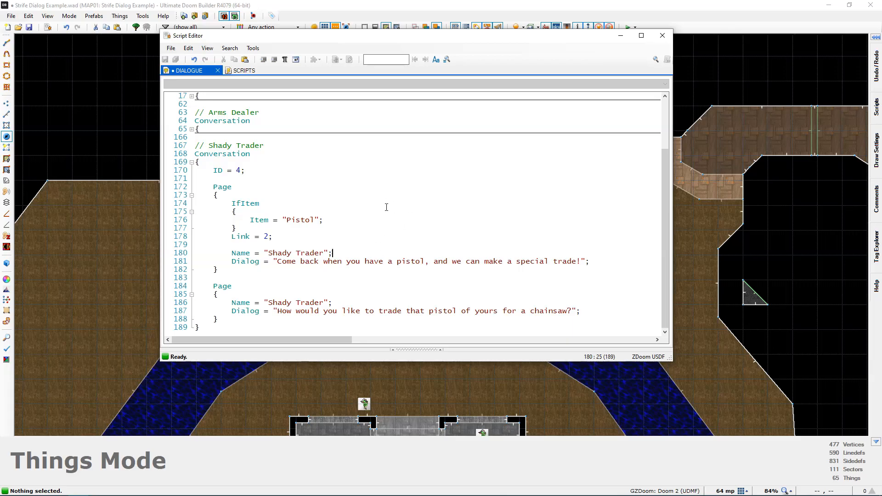
- Close the script and set the Conversation ID of the marine thing in the western water pool to 4
{"action": "left_click_drag", "start_coordinate": [214, 170], "coordinate": [246, 170]}
{"action": "left_click", "coordinate": [662, 35]}
{"action": "scroll", "coordinate": [531, 89], "scroll_direction": "down", "scroll_amount": 3}
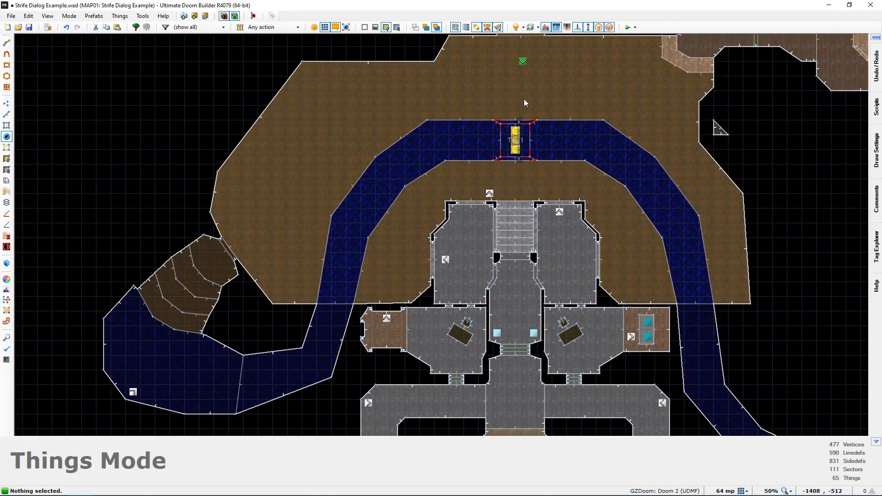
{"action": "middle_click_drag", "start_coordinate": [337, 248], "coordinate": [529, 106]}
{"action": "scroll", "coordinate": [334, 241], "scroll_direction": "up", "scroll_amount": 3}
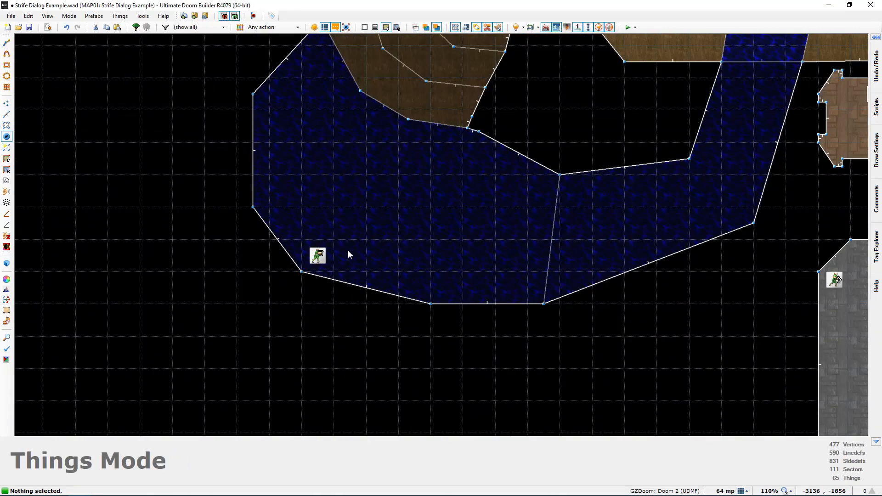
{"action": "right_click", "coordinate": [320, 261]}
{"action": "double_click", "coordinate": [565, 151]}
{"action": "type", "text": "0"}
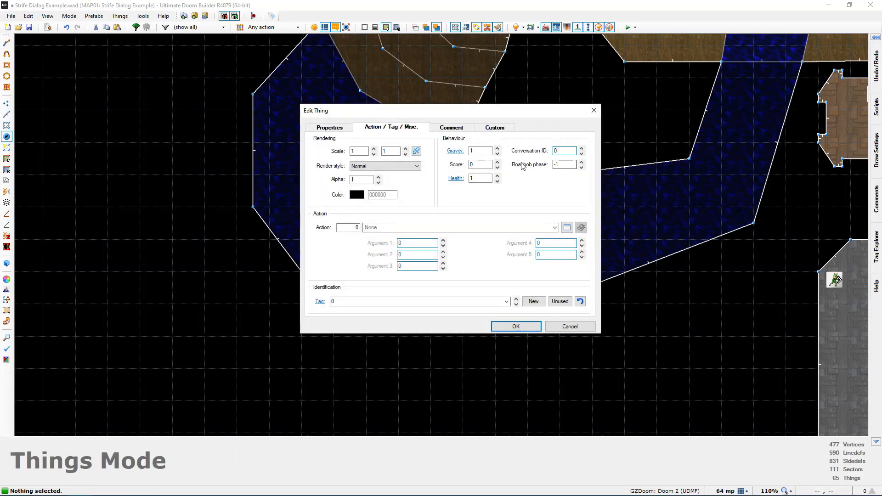
{"action": "type", "text": "4"}
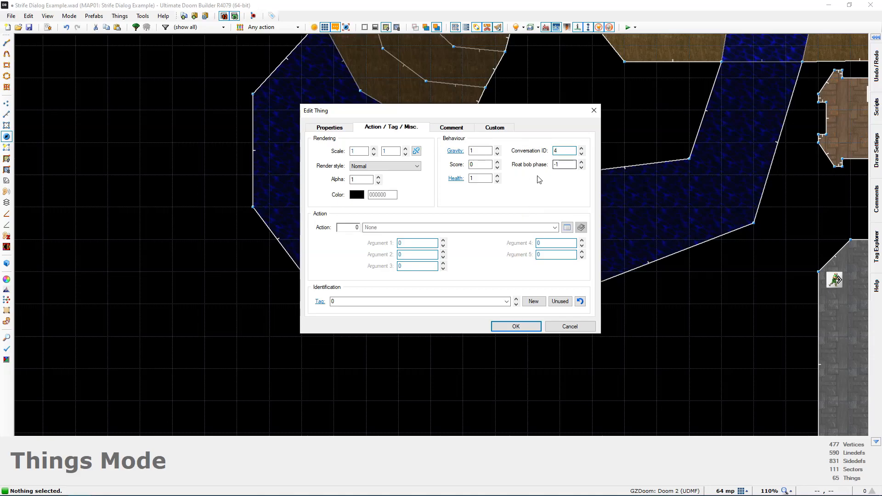
{"action": "left_click", "coordinate": [516, 326]}
- Save the map and launch a test run of it
{"action": "scroll", "coordinate": [545, 156], "scroll_direction": "down", "scroll_amount": 1}
{"action": "key", "text": "ctrl+s"}
{"action": "scroll", "coordinate": [513, 193], "scroll_direction": "down", "scroll_amount": 1}
{"action": "middle_click_drag", "start_coordinate": [374, 228], "coordinate": [342, 238]}
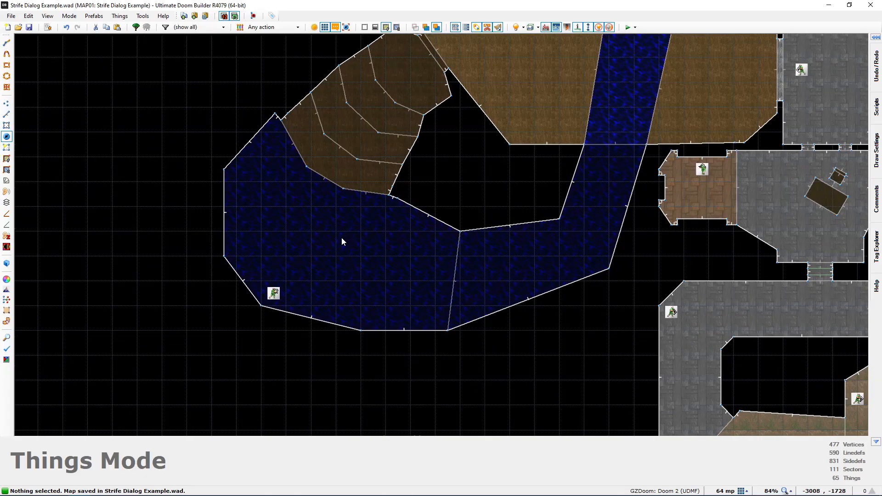
{"action": "key", "text": "F9"}
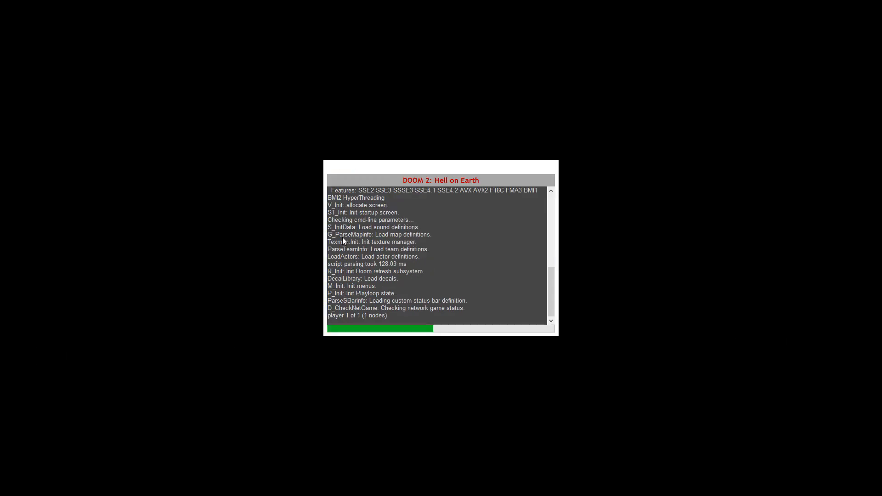
- Walk to the Shady Trader, talk to him without a pistol, and end the conversation
{"action": "key", "text": "w"}
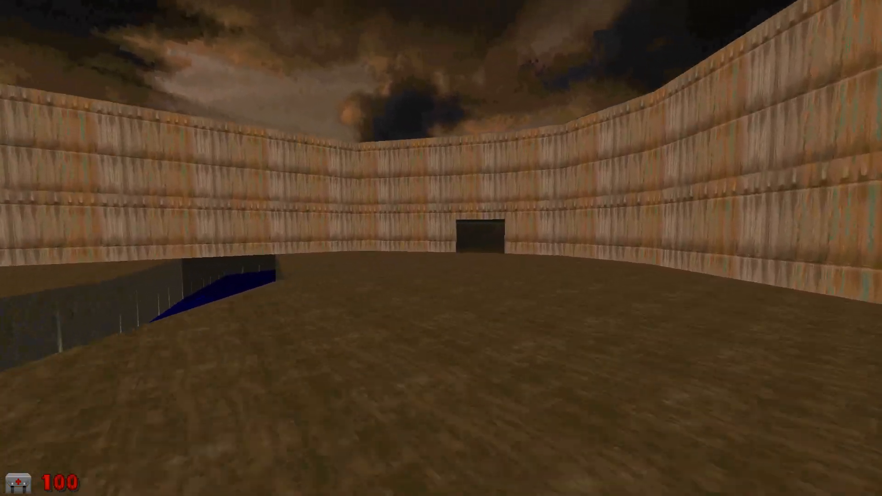
{"action": "key", "text": "w"}
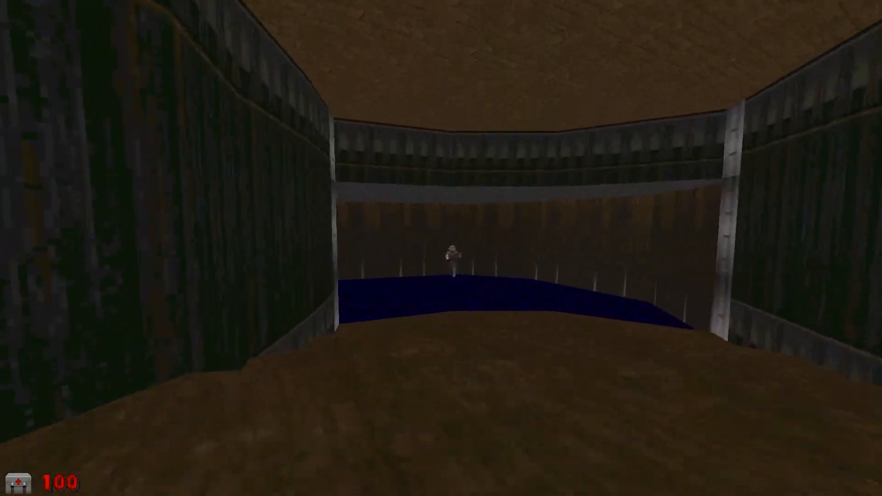
{"action": "key", "text": "w"}
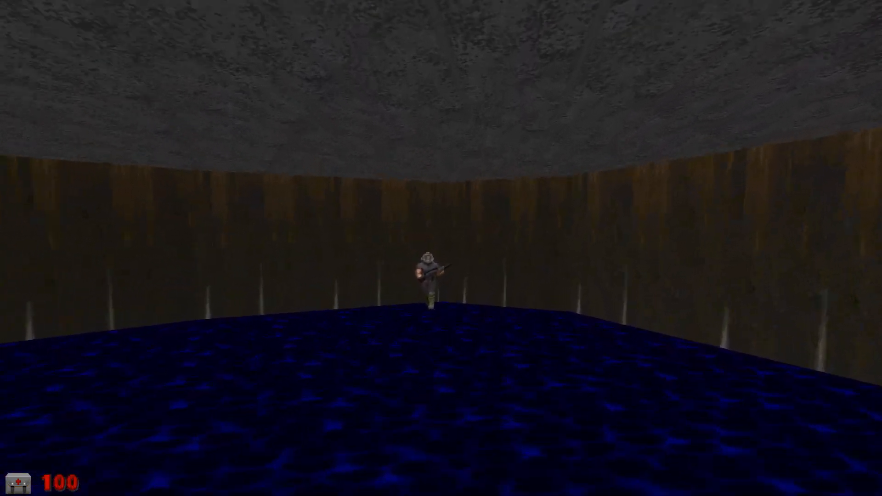
{"action": "key", "text": "w"}
{"action": "key", "text": "e"}
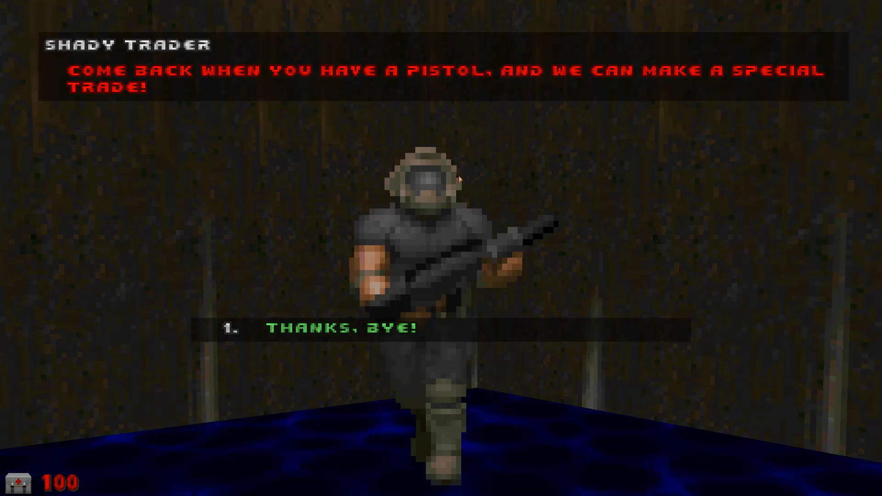
{"action": "left_click", "coordinate": [247, 329]}
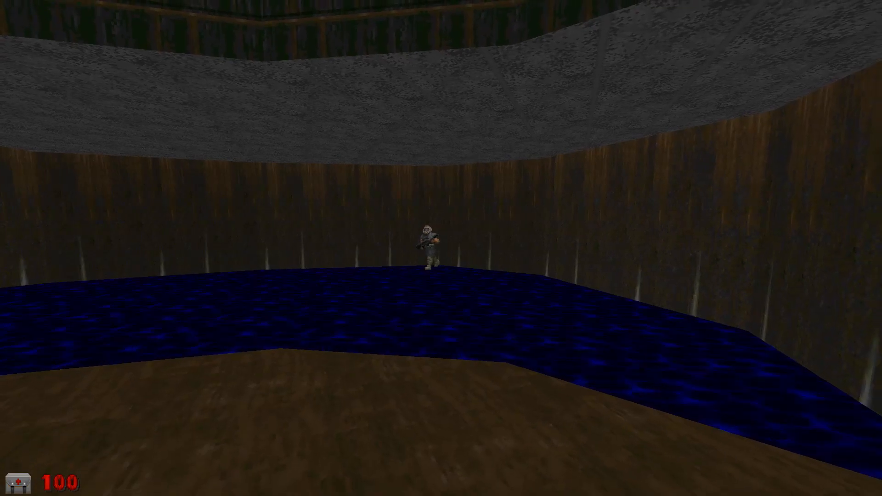
- Give the player a pistol with the console command "give pistol"
{"action": "key", "text": "grave"}
{"action": "type", "text": "give pistol"}
{"action": "key", "text": "Return"}
{"action": "key", "text": "grave"}
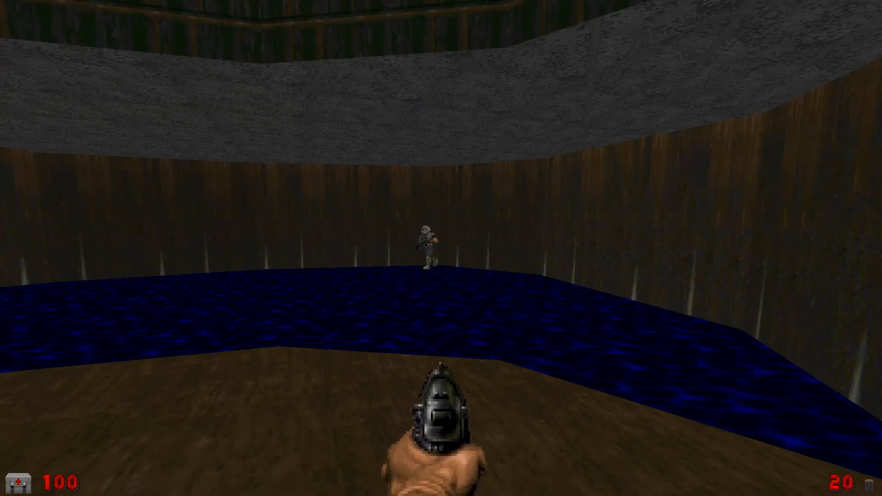
- Return to the Shady Trader with the pistol, talk to him again, and end the conversation
{"action": "key", "text": "s"}
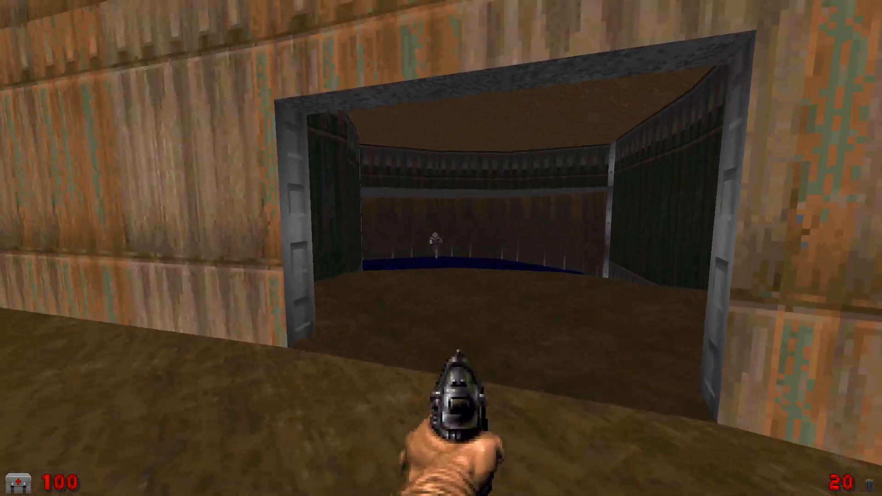
{"action": "key", "text": "w"}
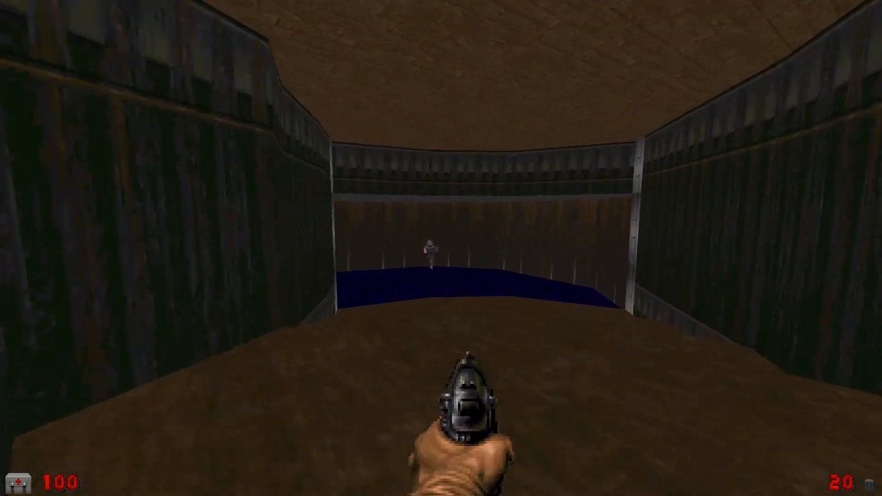
{"action": "key", "text": "w"}
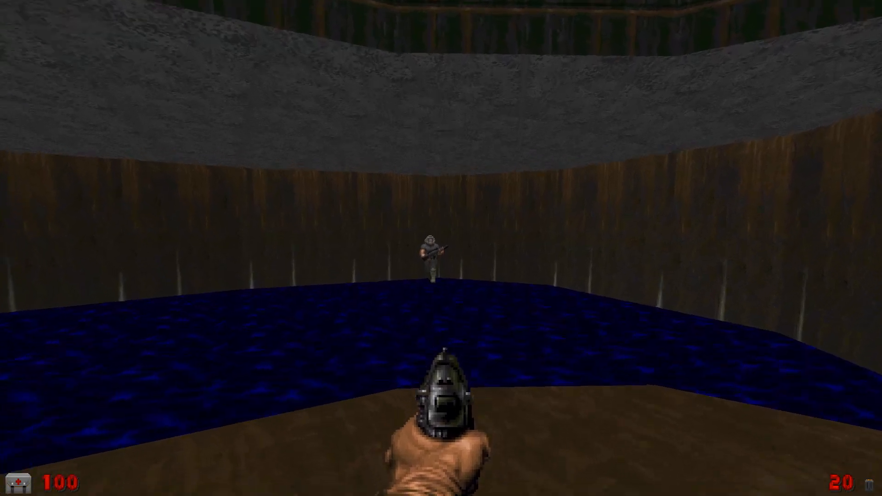
{"action": "key", "text": "w"}
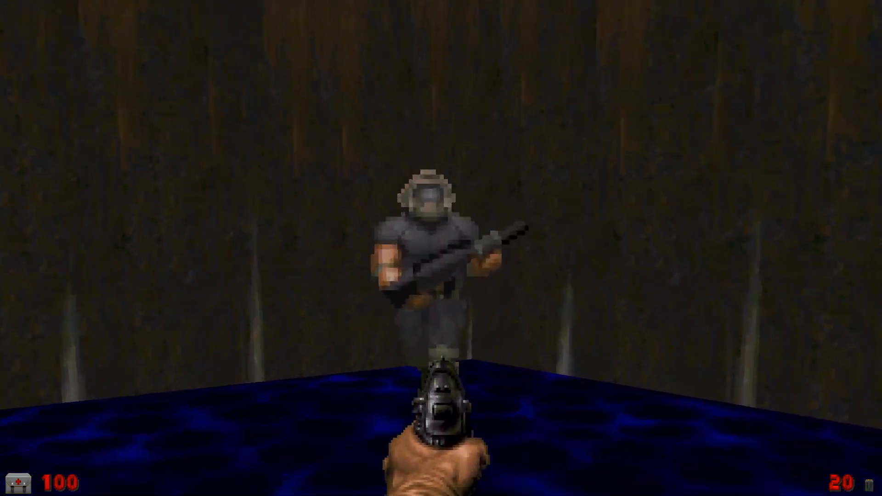
{"action": "key", "text": "w"}
{"action": "key", "text": "e"}
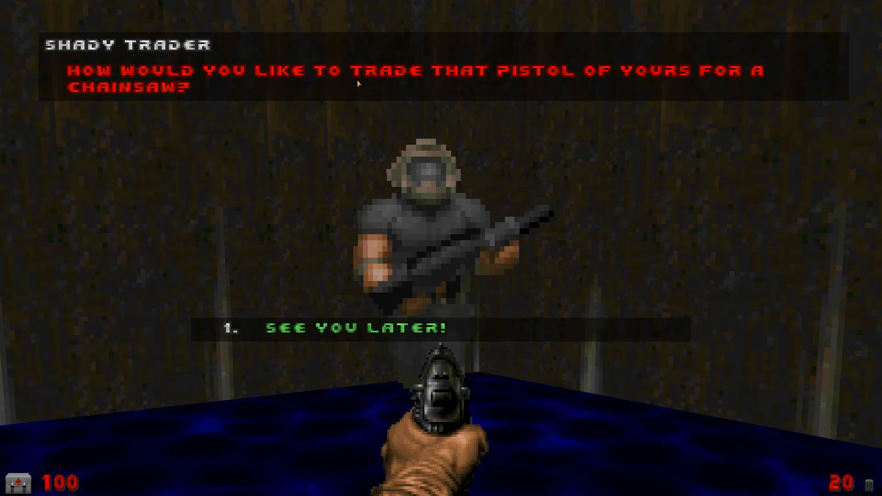
{"action": "left_click", "coordinate": [388, 337]}
- Leave the test run and reopen the map's dialogue script in the Script Editor
{"action": "key", "text": "s"}
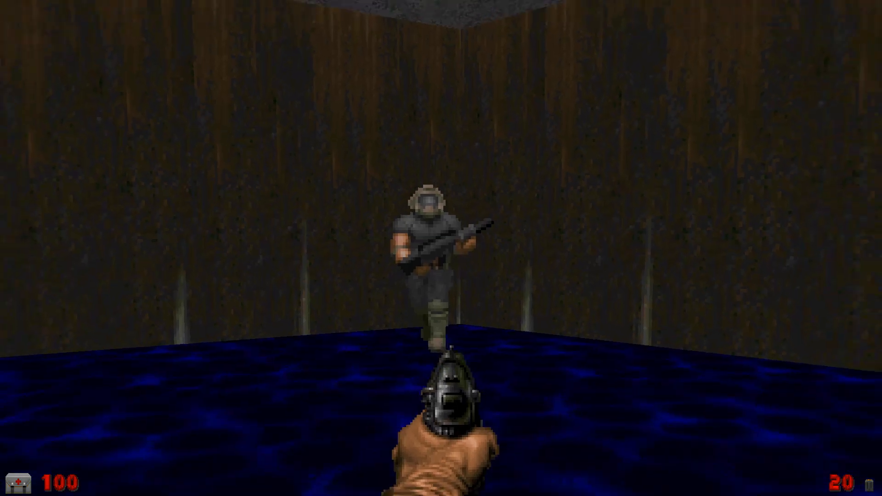
{"action": "key", "text": "s"}
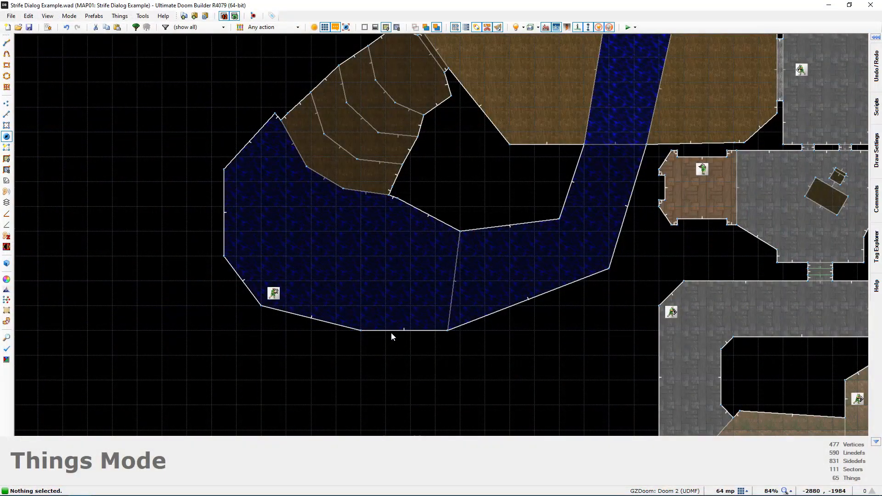
{"action": "scroll", "coordinate": [390, 332], "scroll_direction": "down", "scroll_amount": 3}
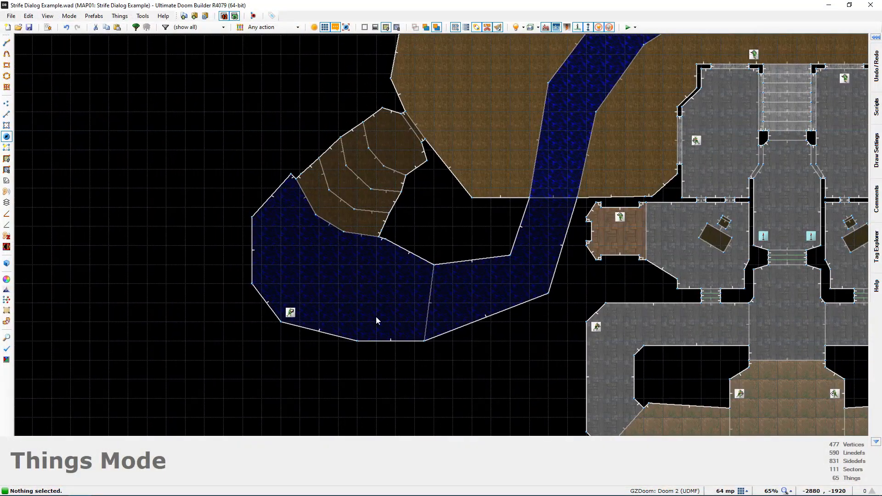
{"action": "left_click", "coordinate": [47, 27]}
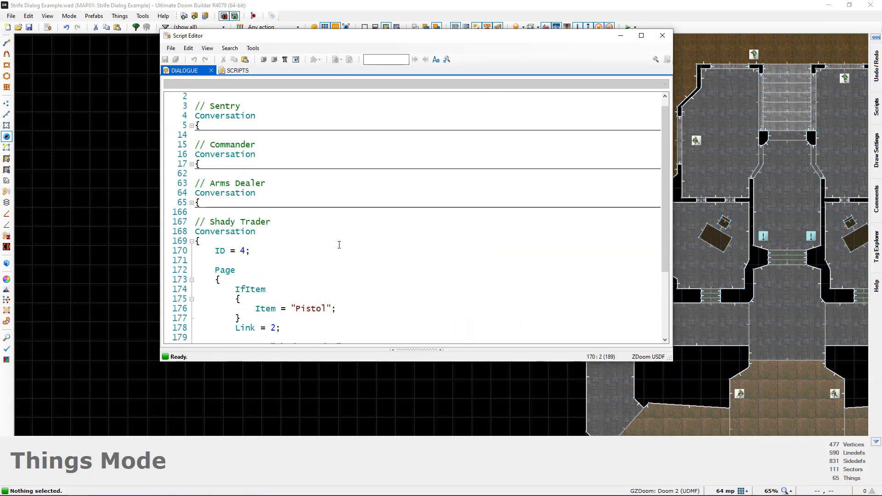
- Add a Choice block with braces below the chainsaw trade dialog in the Shady Trader's second page
{"action": "scroll", "coordinate": [340, 245], "scroll_direction": "down", "scroll_amount": 5}
{"action": "scroll", "coordinate": [339, 245], "scroll_direction": "down", "scroll_amount": 1, "text": "ctrl"}
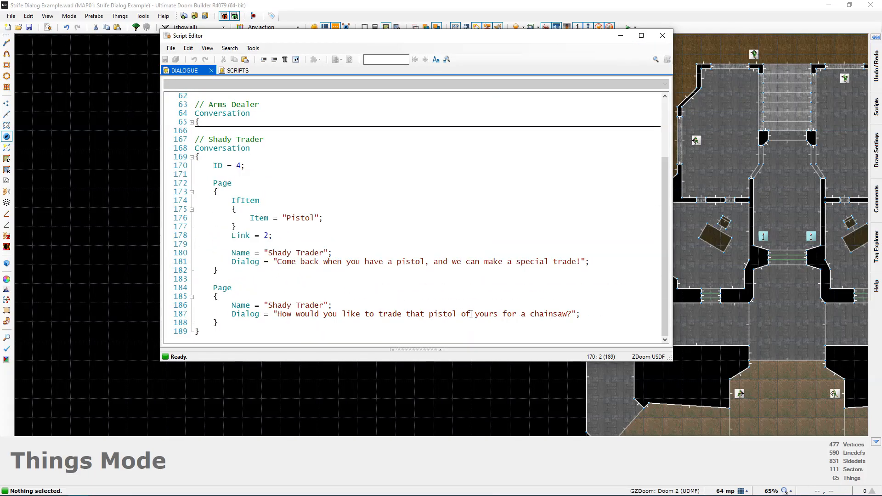
{"action": "left_click", "coordinate": [604, 314]}
{"action": "scroll", "coordinate": [235, 290], "scroll_direction": "up", "scroll_amount": 1, "text": "ctrl"}
{"action": "left_click_drag", "start_coordinate": [216, 287], "coordinate": [295, 324]}
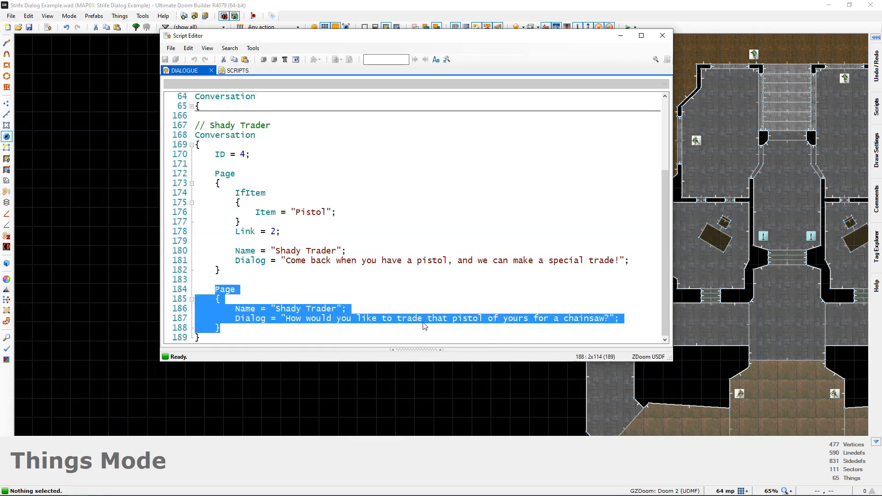
{"action": "left_click", "coordinate": [635, 318]}
{"action": "key", "text": "Return"}
{"action": "key", "text": "Return"}
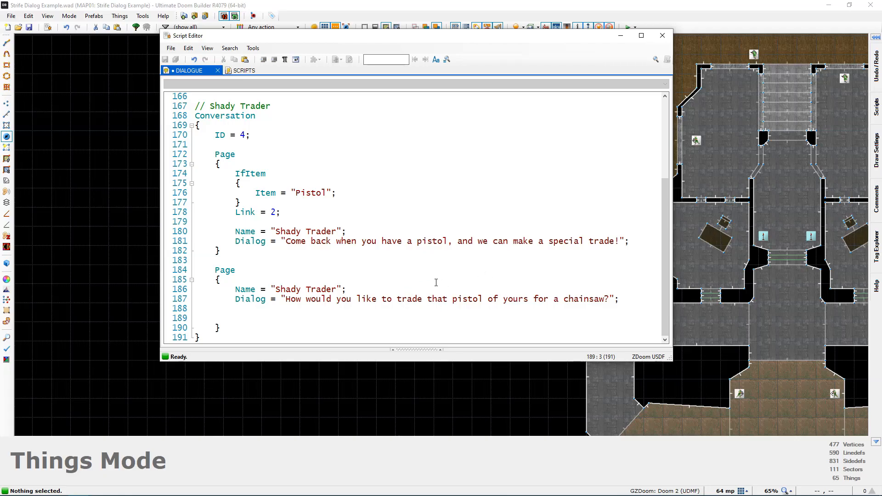
{"action": "type", "text": "Choice"}
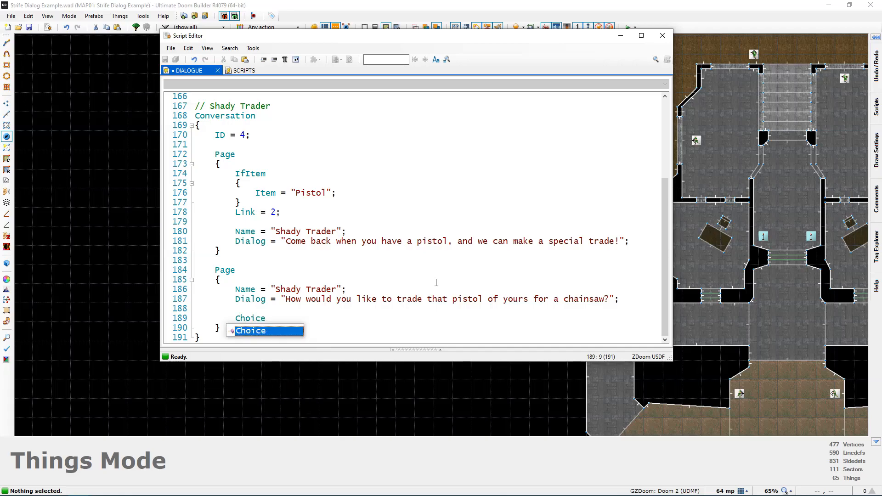
{"action": "key", "text": "Return"}
{"action": "key", "text": "Return"}
{"action": "type", "text": "{"}
{"action": "key", "text": "Return"}
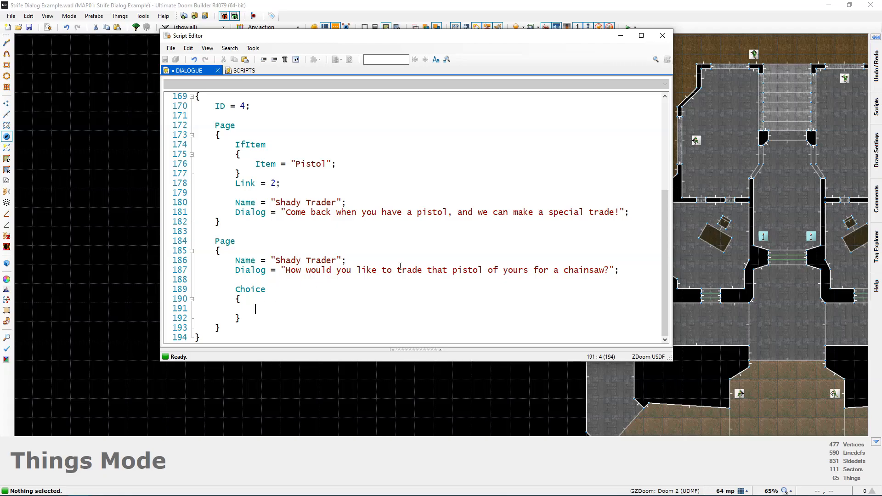
- Set the choice's Text to "Sure, I'd love to have a chainsaw!" and leave a blank line below it
{"action": "type", "text": "Text = \"Sure, I'd love to have a chainsaw!\";"}
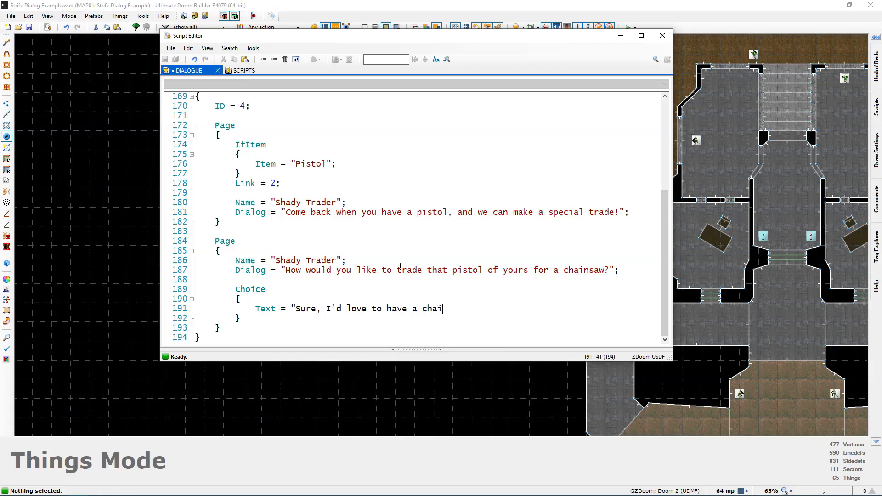
{"action": "key", "text": "Return"}
{"action": "key", "text": "Return"}
{"action": "scroll", "coordinate": [400, 269], "scroll_direction": "down", "scroll_amount": 1}
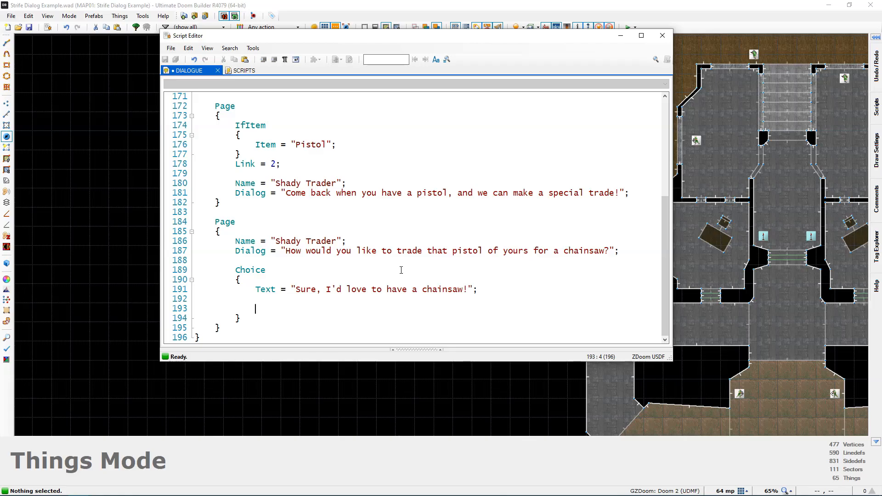
- Add a Cost block inside the choice with Item = "Pistol"
{"action": "type", "text": "Cost"}
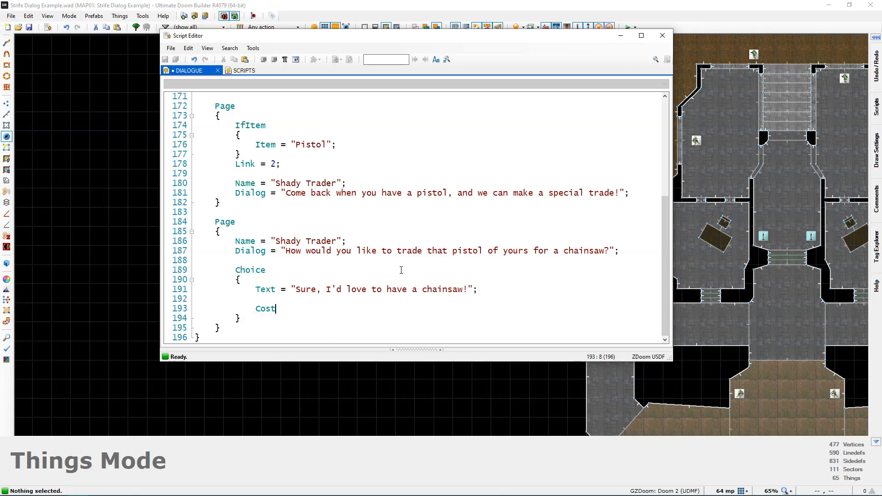
{"action": "key", "text": "Return"}
{"action": "type", "text": "{"}
{"action": "key", "text": "Return"}
{"action": "type", "text": "It"}
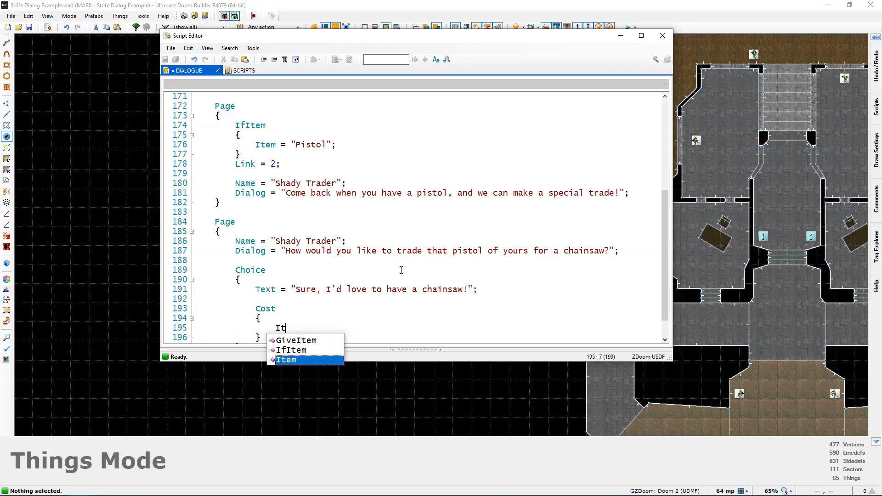
{"action": "type", "text": "em = \"Pistol\";"}
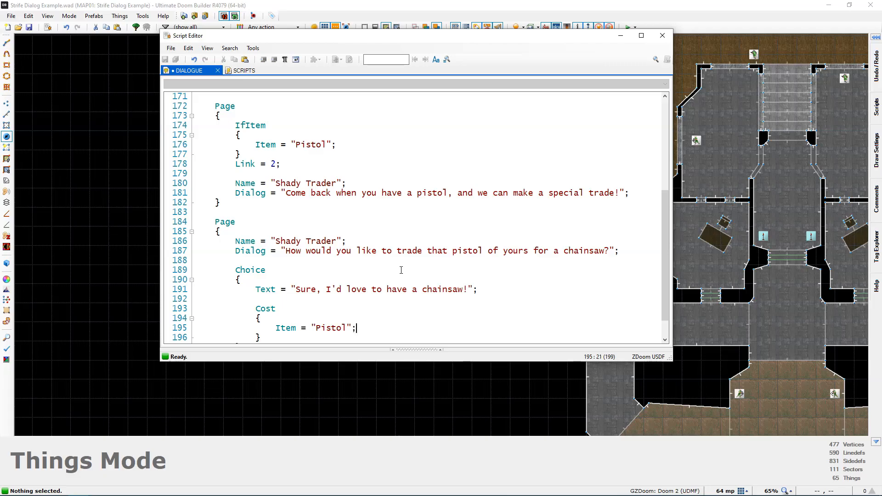
{"action": "scroll", "coordinate": [401, 270], "scroll_direction": "down", "scroll_amount": 1}
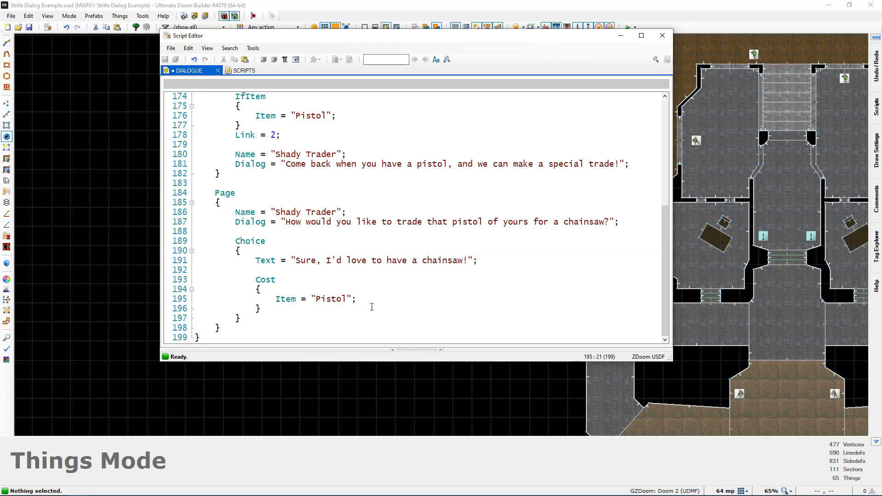
{"action": "left_click_drag", "start_coordinate": [258, 317], "coordinate": [203, 231]}
{"action": "left_click", "coordinate": [255, 260]}
{"action": "left_click_drag", "start_coordinate": [361, 299], "coordinate": [276, 301]}
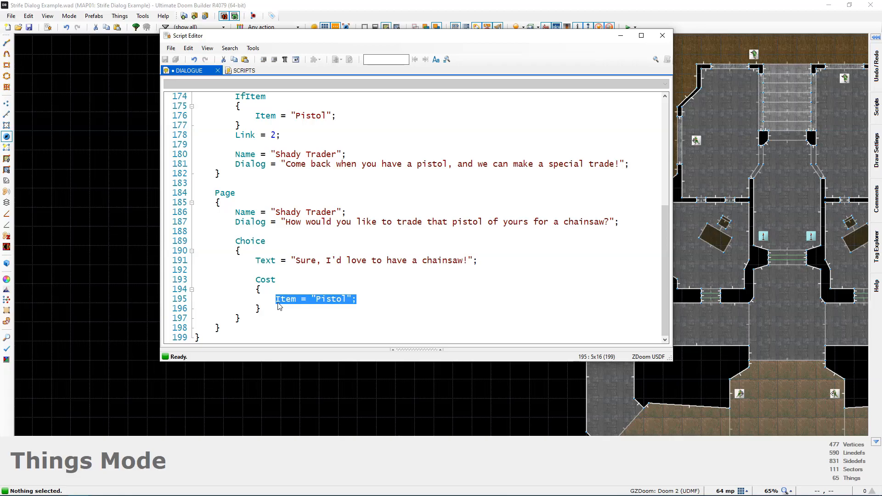
- Add GiveItem = "Chainsaw" below the Cost block in the same choice
{"action": "left_click", "coordinate": [289, 308]}
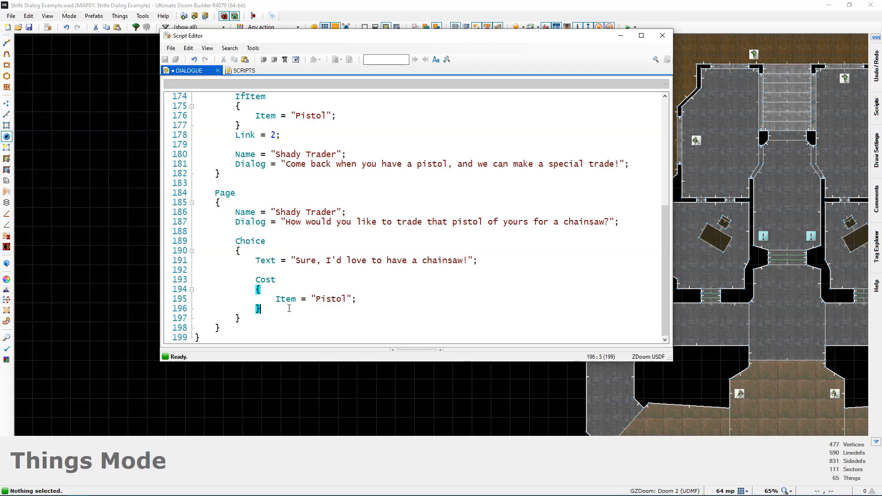
{"action": "key", "text": "Return"}
{"action": "key", "text": "Return"}
{"action": "scroll", "coordinate": [353, 279], "scroll_direction": "down", "scroll_amount": 1}
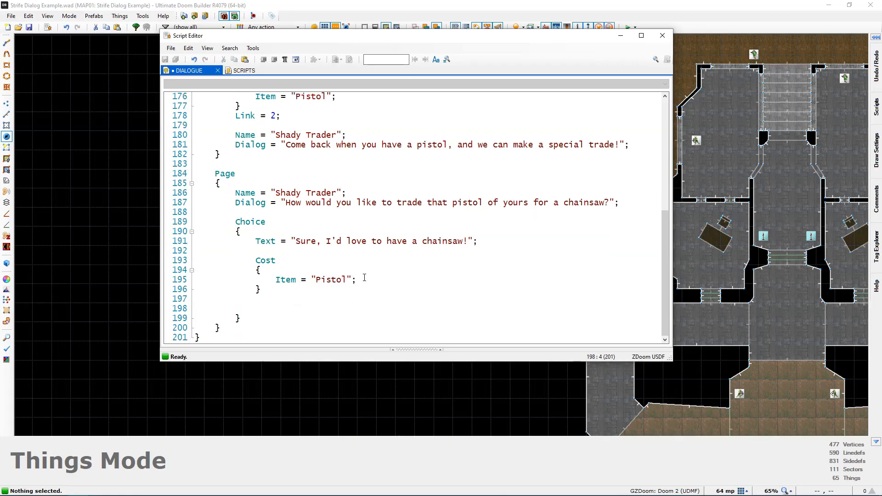
{"action": "type", "text": "GiveItem"}
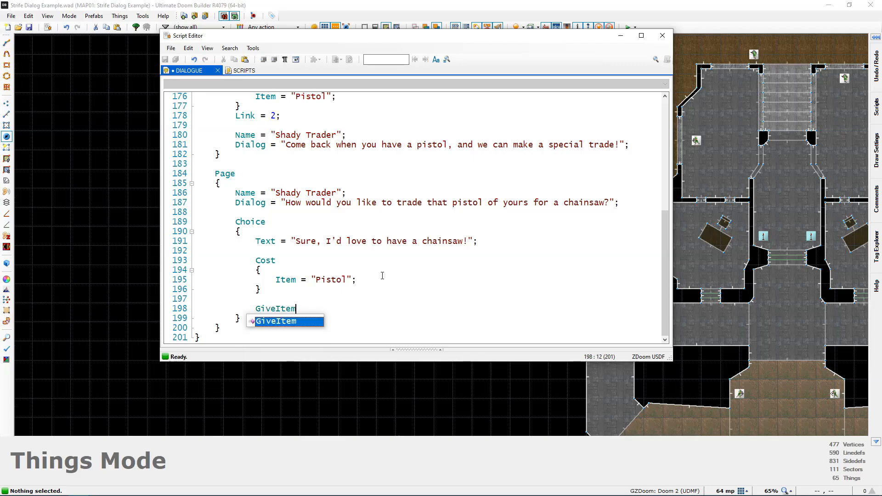
{"action": "type", "text": " = \"Chainsaw\";"}
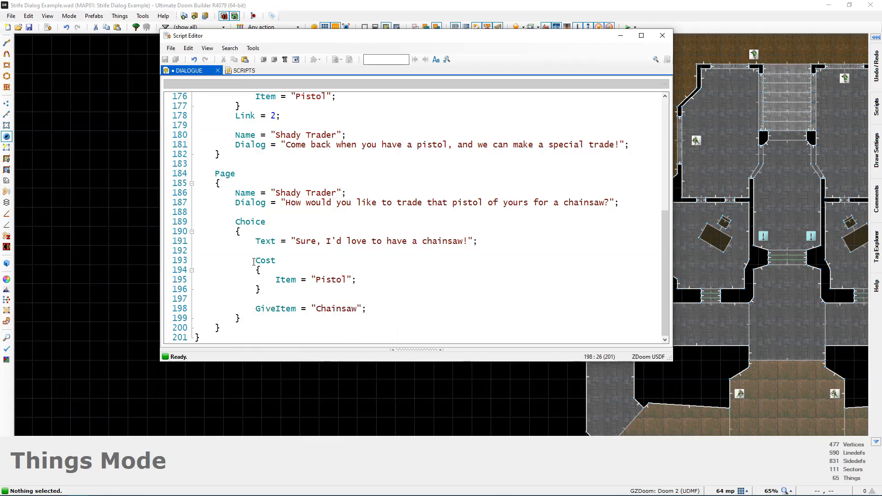
{"action": "left_click_drag", "start_coordinate": [255, 260], "coordinate": [302, 291]}
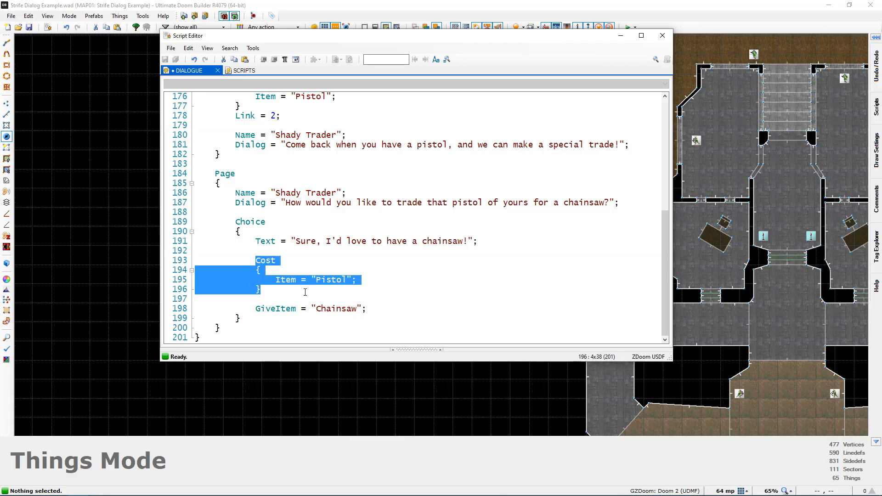
{"action": "left_click_drag", "start_coordinate": [368, 309], "coordinate": [254, 308]}
- Add a YesMessage below GiveItem reading "Thanks man, I've always wanted to have a pistol!"
{"action": "left_click", "coordinate": [379, 308]}
{"action": "key", "text": "Return"}
{"action": "key", "text": "Return"}
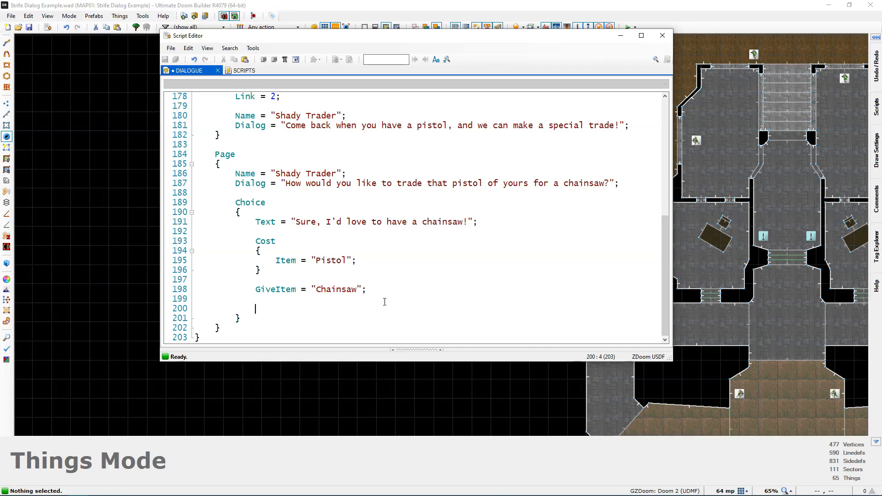
{"action": "type", "text": "YesMessag"}
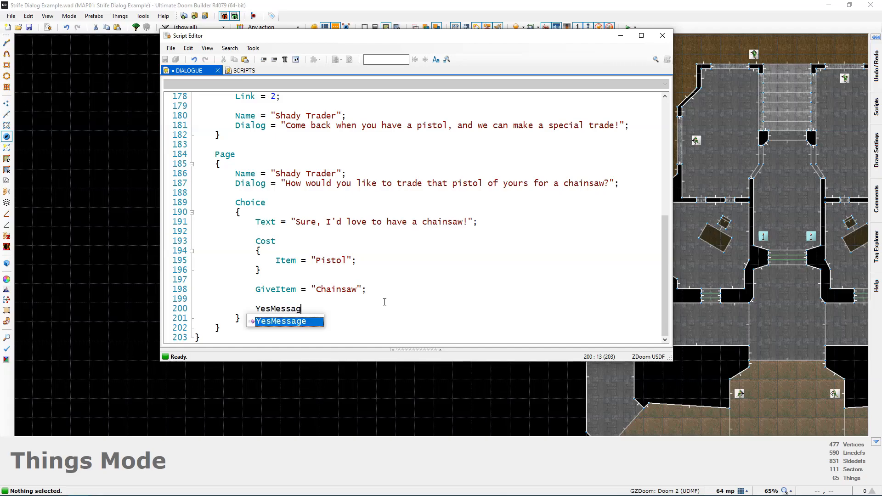
{"action": "type", "text": "e = \"Thanks man,"}
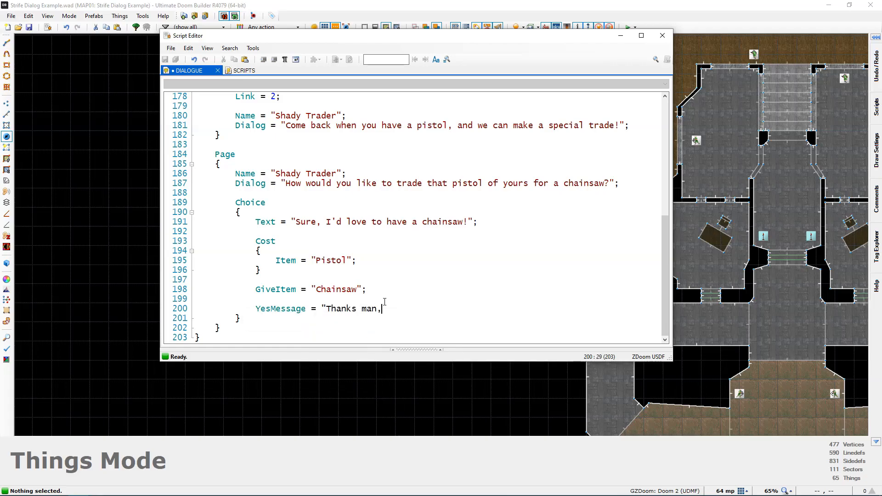
{"action": "type", "text": " I've always wanted "}
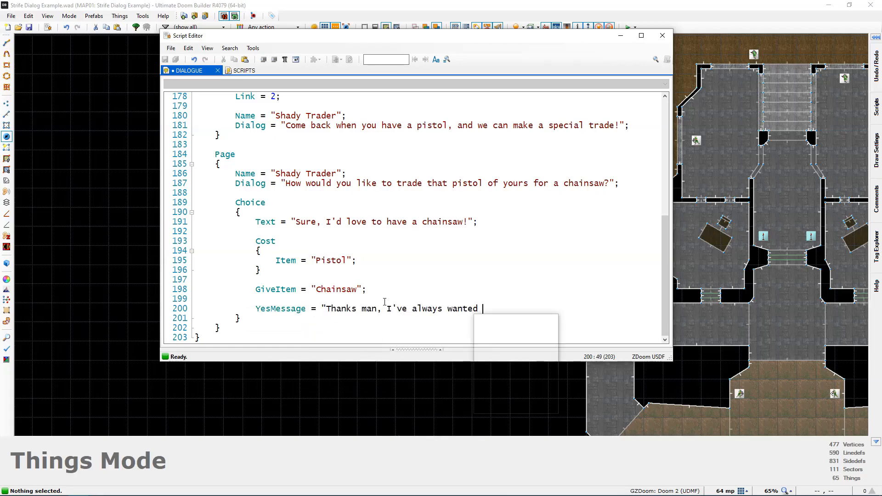
{"action": "type", "text": "to have a pistol!\";"}
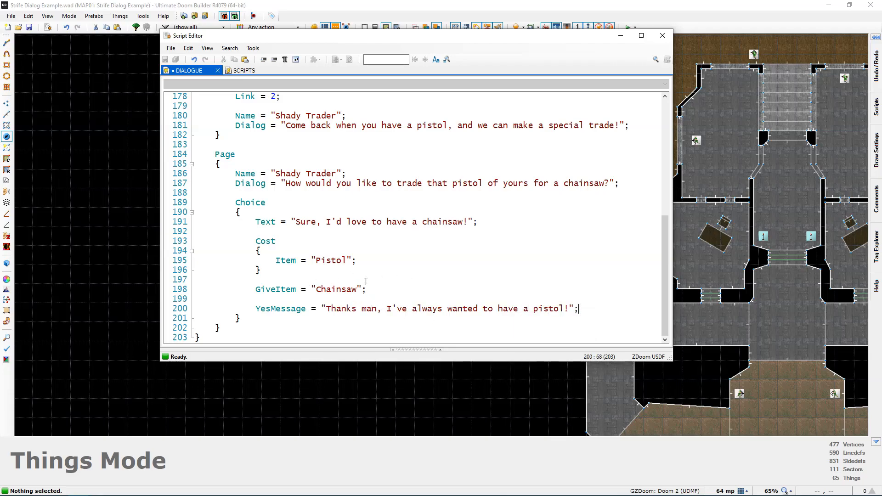
{"action": "scroll", "coordinate": [354, 287], "scroll_direction": "up", "scroll_amount": 3}
{"action": "scroll", "coordinate": [356, 282], "scroll_direction": "down", "scroll_amount": 3}
- Close the Script Editor, test the map, and walk to the edge of the Shady Trader's pool
{"action": "left_click", "coordinate": [662, 36]}
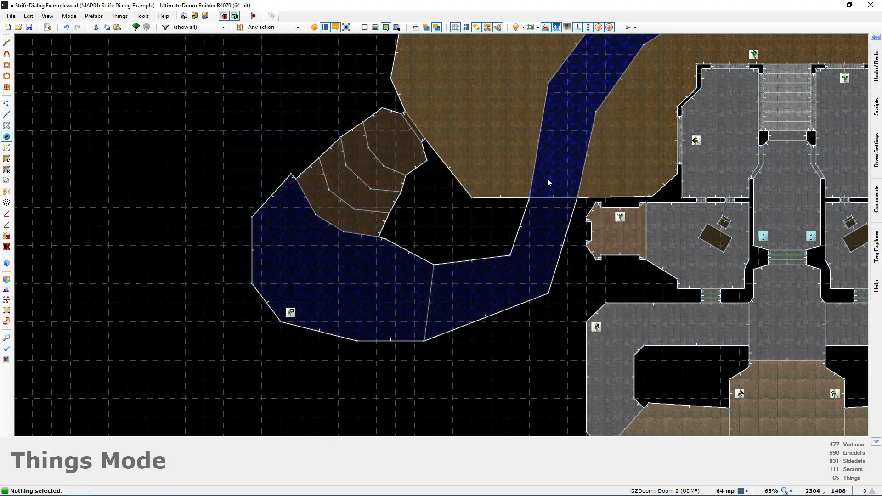
{"action": "key", "text": "F9"}
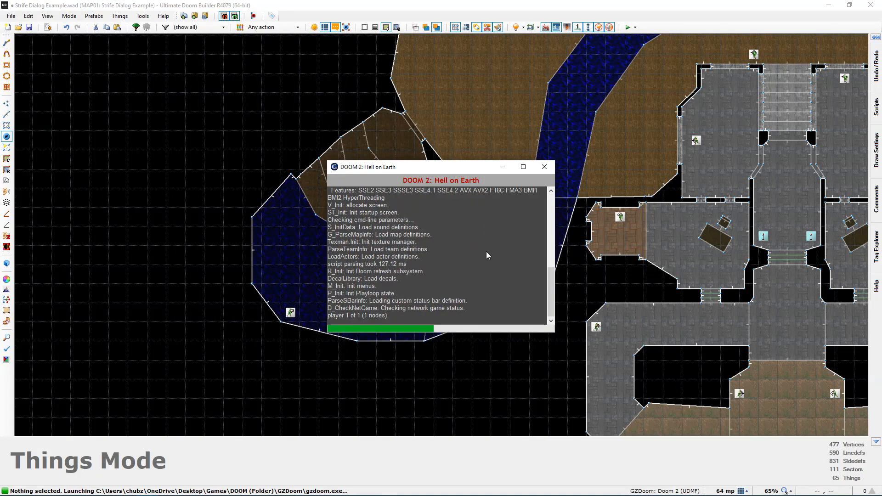
{"action": "key", "text": "w"}
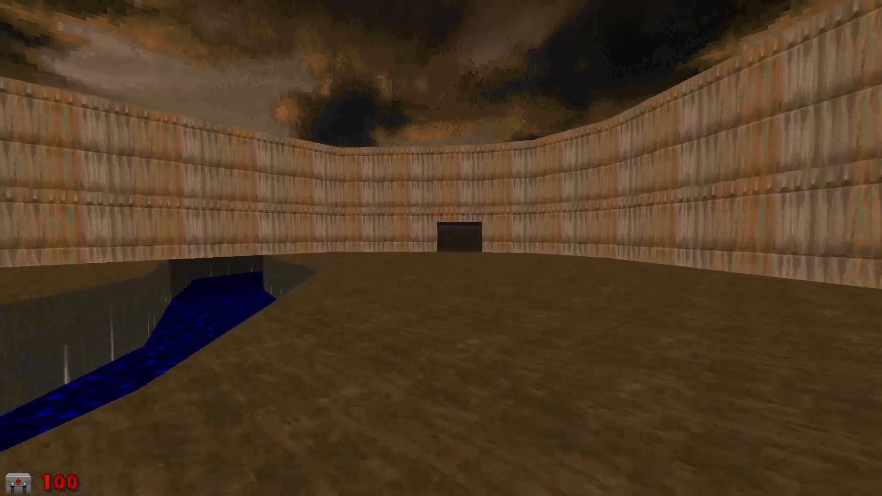
{"action": "key", "text": "w"}
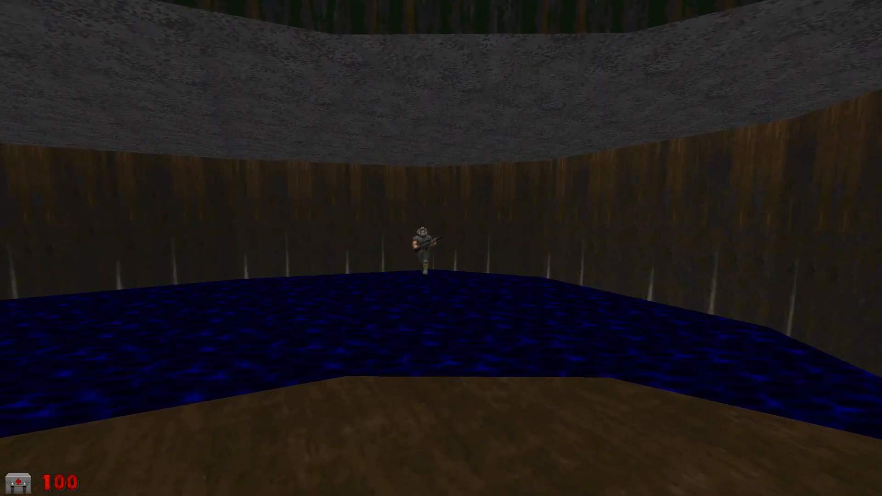
- Give the player a pistol in the new test run with the console command "give pistol"
{"action": "key", "text": "grave"}
{"action": "type", "text": "give pistol"}
{"action": "key", "text": "Return"}
{"action": "key", "text": "grave"}
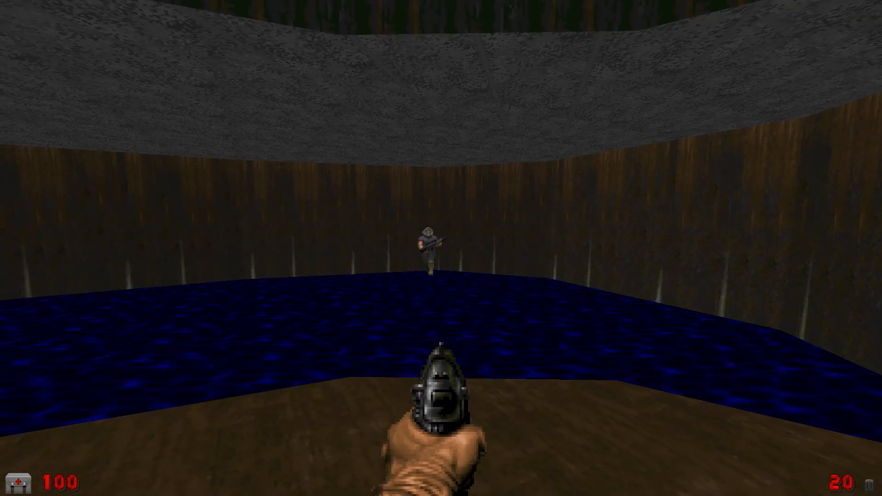
- Talk to the Shady Trader, accept the chainsaw trade, and back away from him
{"action": "key", "text": "w"}
{"action": "key", "text": "w"}
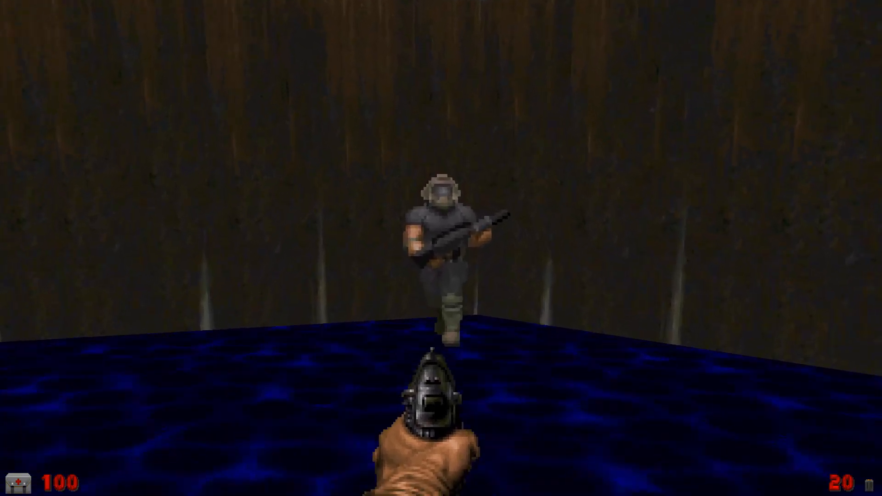
{"action": "key", "text": "e"}
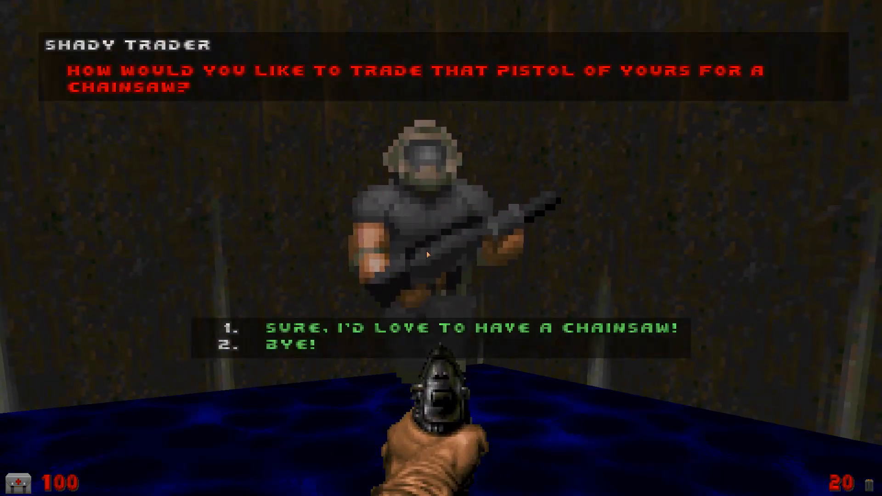
{"action": "left_click", "coordinate": [415, 331]}
{"action": "key", "text": "s"}
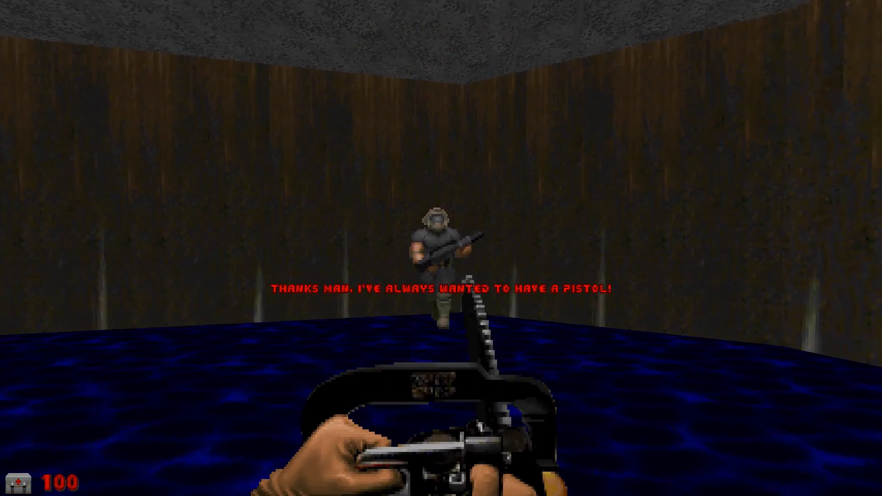
{"action": "key", "text": "s"}
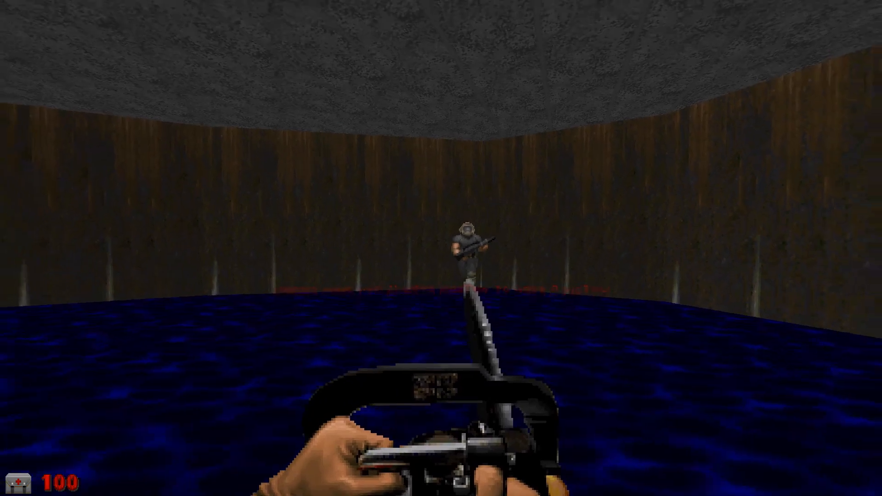
{"action": "key", "text": "w"}
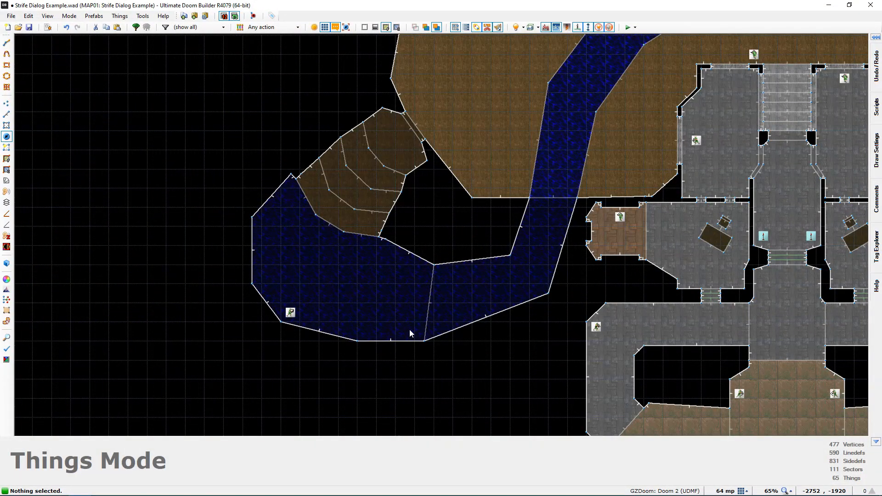
- Reopen the dialogue script in the Script Editor at the Shady Trader's trade choice
{"action": "middle_click_drag", "start_coordinate": [409, 329], "coordinate": [383, 339]}
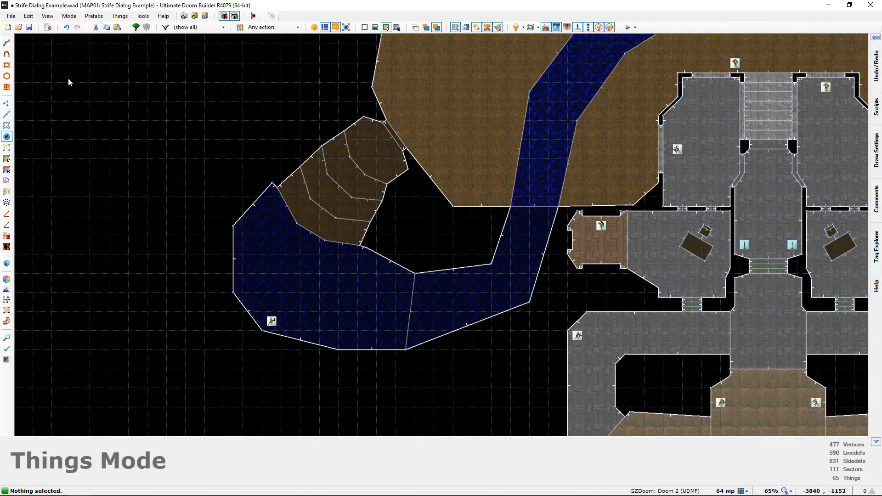
{"action": "left_click", "coordinate": [48, 27]}
{"action": "scroll", "coordinate": [311, 253], "scroll_direction": "up", "scroll_amount": 5, "text": "ctrl"}
{"action": "scroll", "coordinate": [311, 253], "scroll_direction": "down", "scroll_amount": 4}
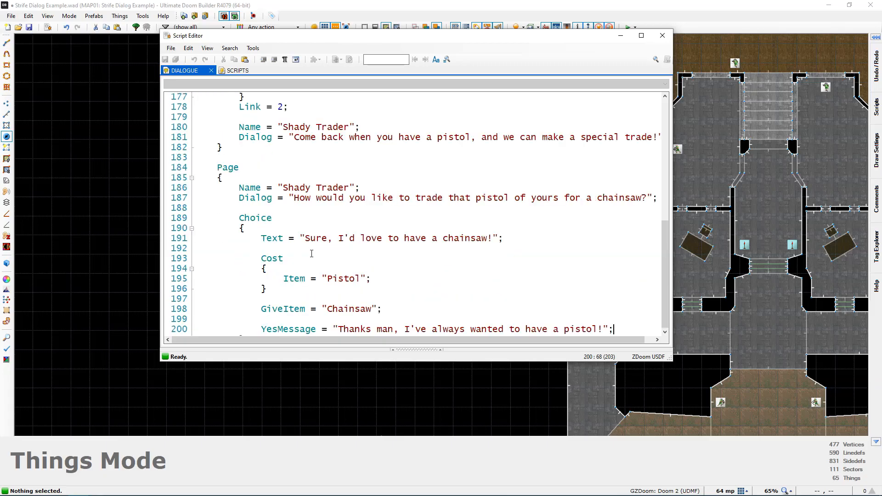
{"action": "scroll", "coordinate": [335, 258], "scroll_direction": "down", "scroll_amount": 2, "text": "ctrl"}
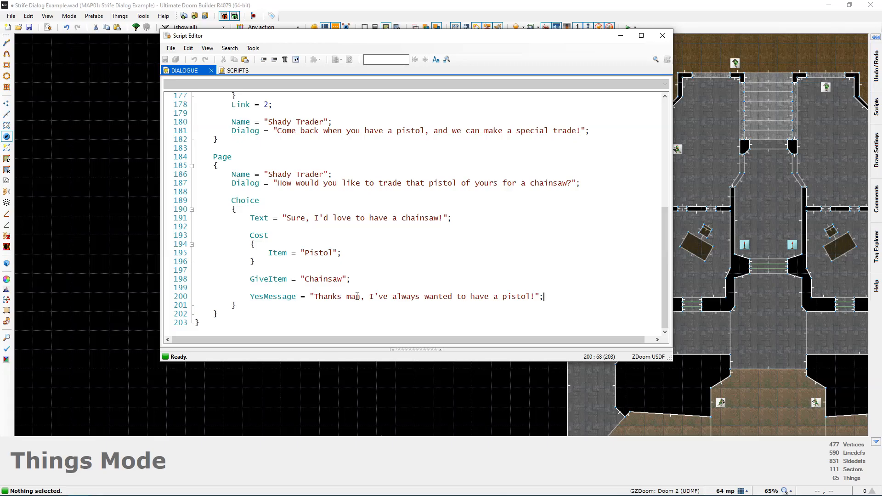
- Leave the Script Editor to test the map, and give the player a pistol with the console command "give pistol"
{"action": "left_click", "coordinate": [662, 35]}
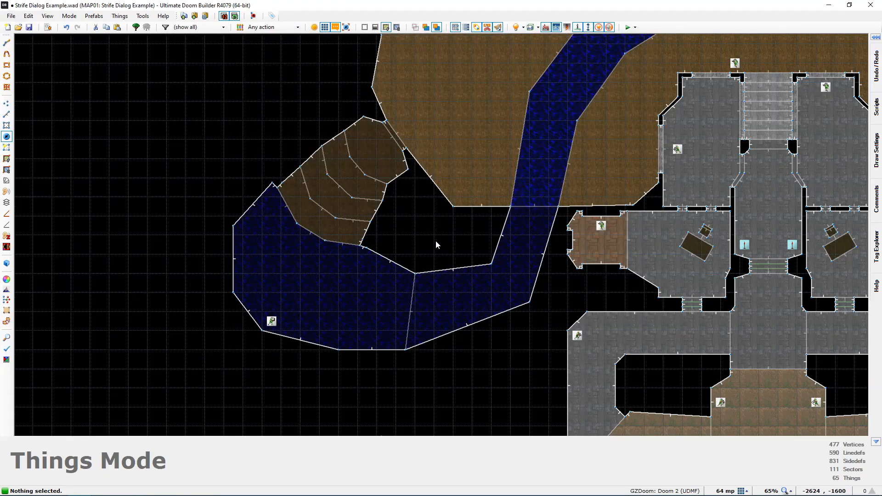
{"action": "key", "text": "F9"}
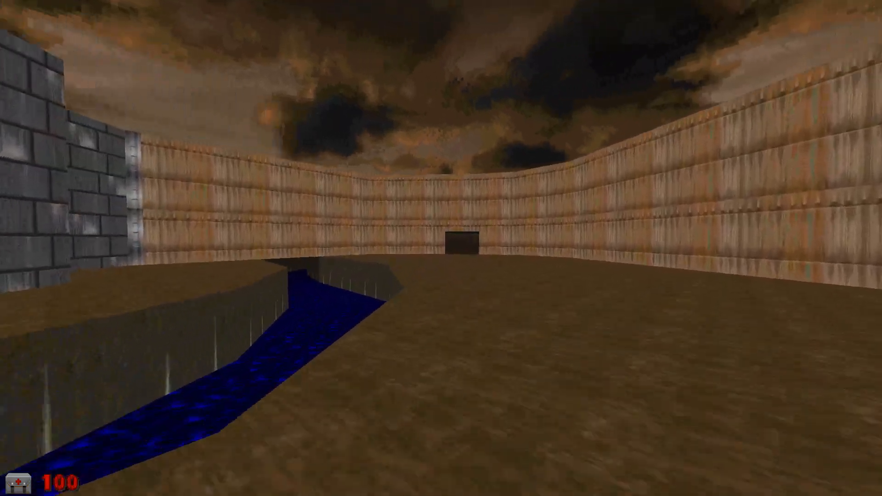
{"action": "key", "text": "grave"}
{"action": "type", "text": "give pistol"}
{"action": "key", "text": "Return"}
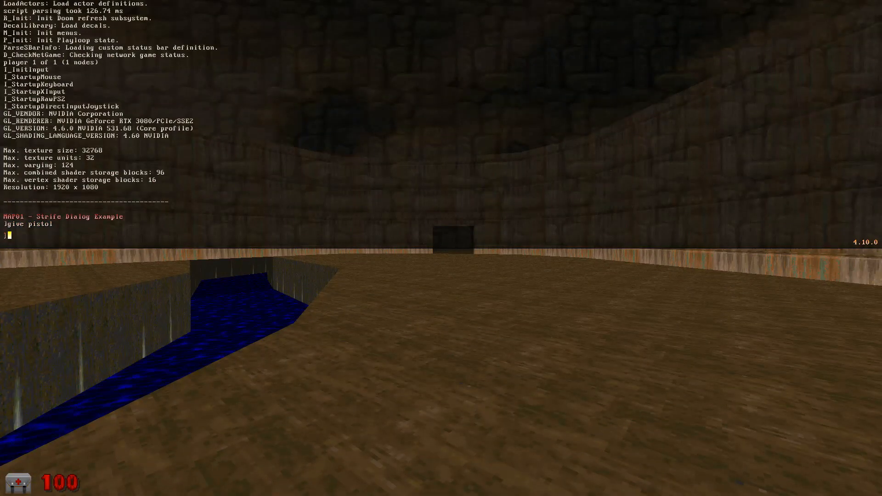
{"action": "key", "text": "grave"}
- Walk through the doorway to the Shady Trader in the pool and accept his pistol-for-chainsaw trade
{"action": "key", "text": "w"}
{"action": "key", "text": "space"}
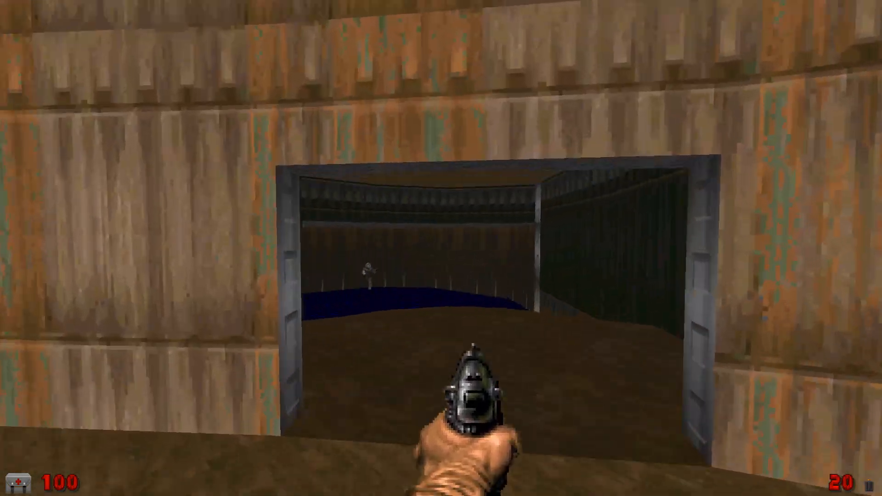
{"action": "key", "text": "w"}
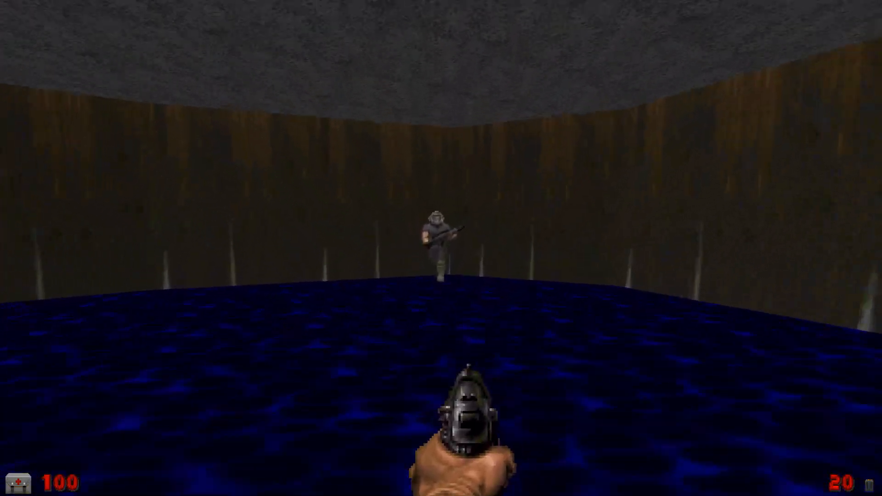
{"action": "key", "text": "w"}
{"action": "key", "text": "space"}
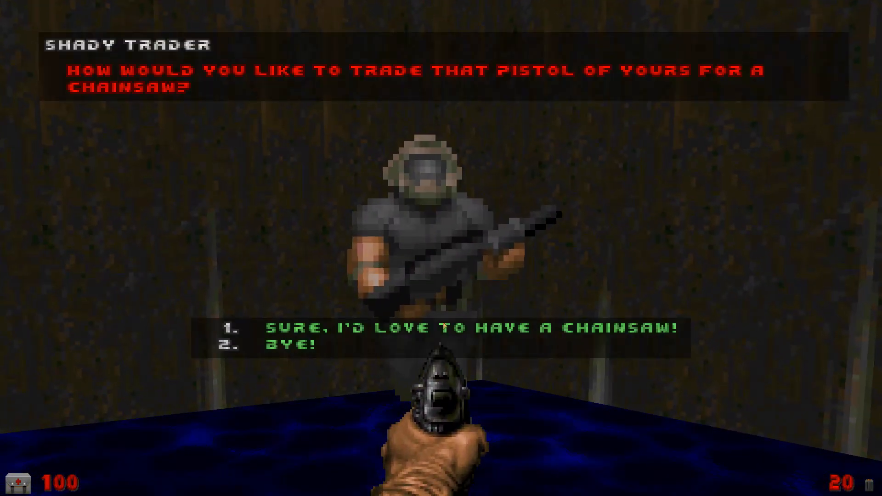
{"action": "left_click", "coordinate": [439, 331]}
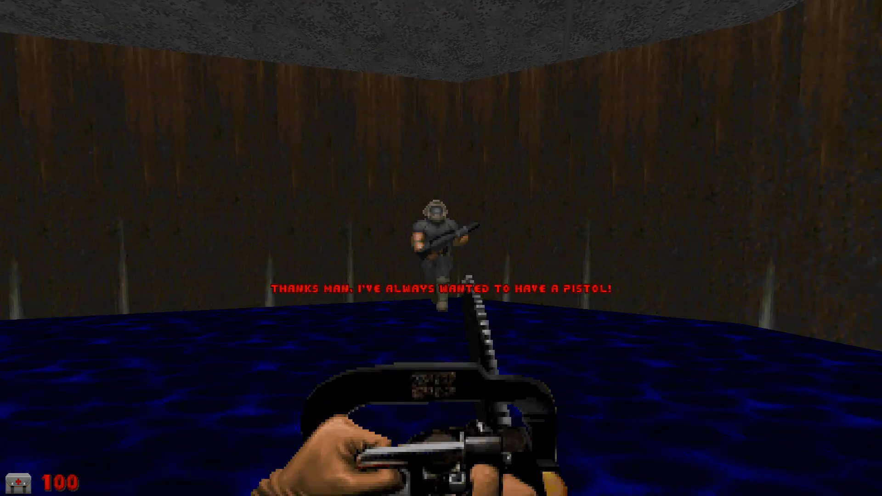
- Talk to the Shady Trader again after the trade and end the conversation with "Bye!"
{"action": "key", "text": "w"}
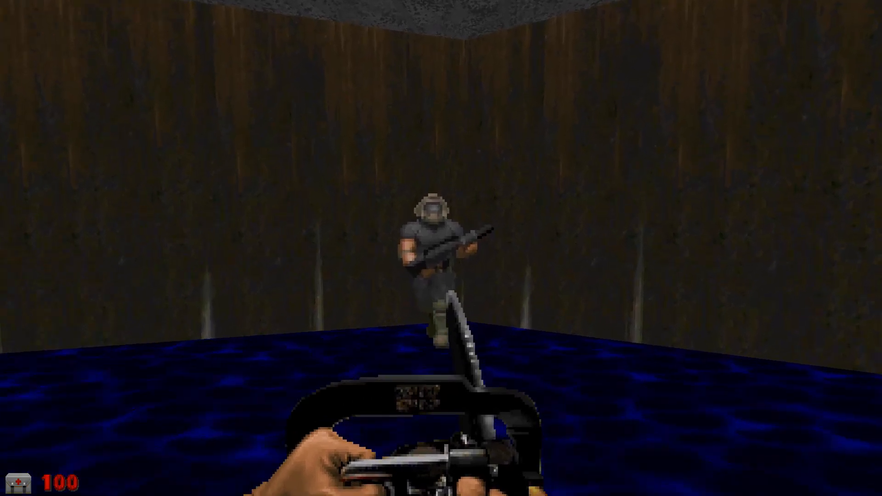
{"action": "key", "text": "e"}
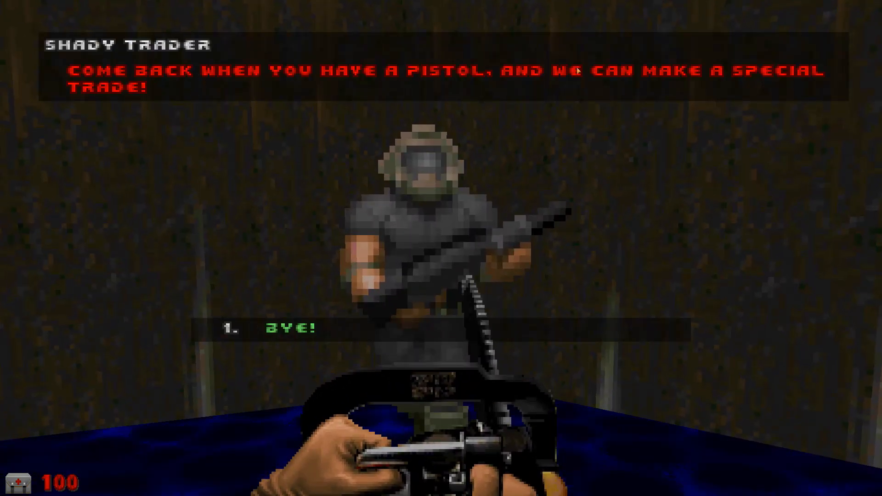
{"action": "left_click", "coordinate": [306, 334]}
{"action": "key", "text": "s"}
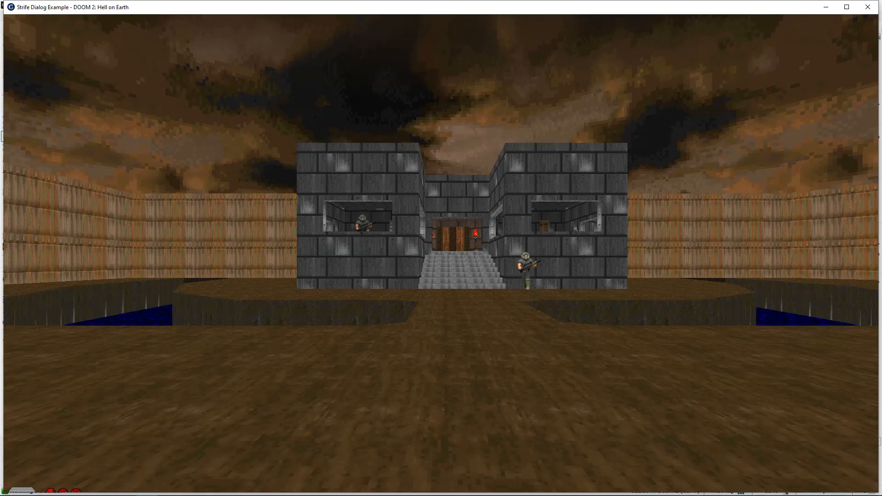
- Save the map and reopen the dialogue script in the Script Editor at the end of the Shady Trader's conversation
{"action": "key", "text": "ctrl+s"}
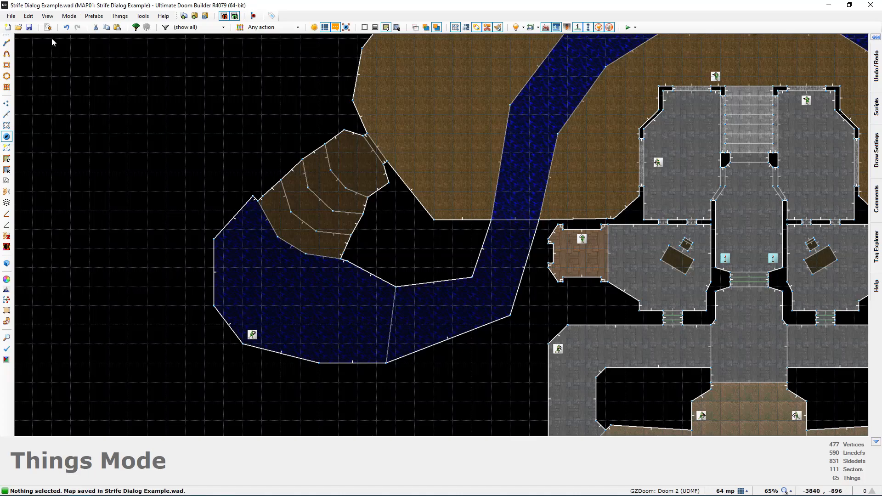
{"action": "left_click", "coordinate": [48, 27]}
{"action": "scroll", "coordinate": [317, 281], "scroll_direction": "up", "scroll_amount": 2, "text": "ctrl"}
{"action": "scroll", "coordinate": [316, 282], "scroll_direction": "down", "scroll_amount": 2}
{"action": "scroll", "coordinate": [317, 282], "scroll_direction": "down", "scroll_amount": 1}
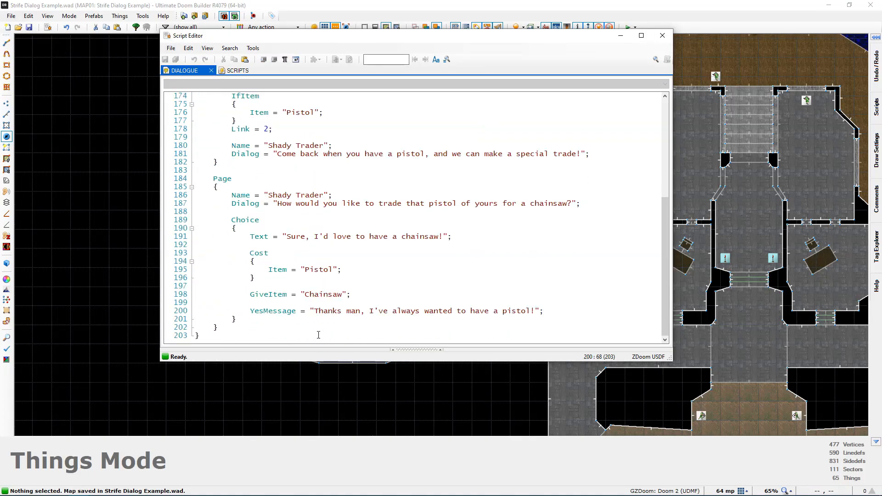
- Add a new Page block with braces below the Shady Trader's trade page, inside the same conversation
{"action": "left_click", "coordinate": [290, 327]}
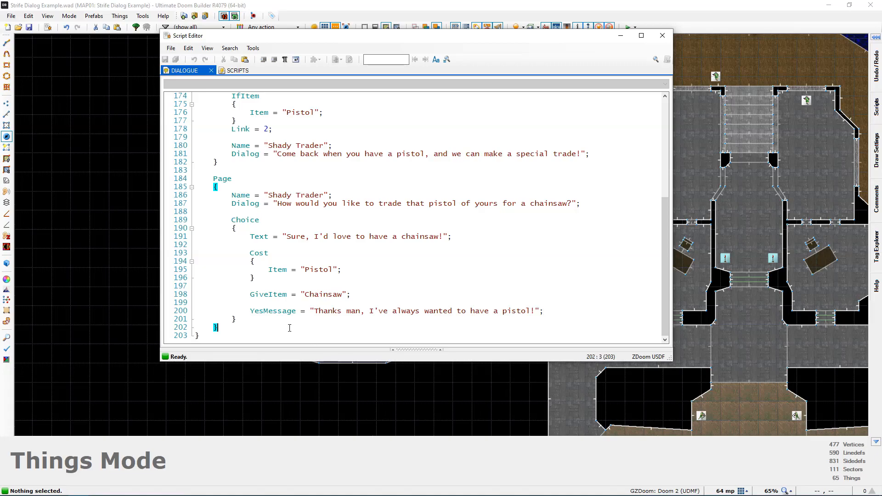
{"action": "key", "text": "Return"}
{"action": "key", "text": "Return"}
{"action": "type", "text": "Page"}
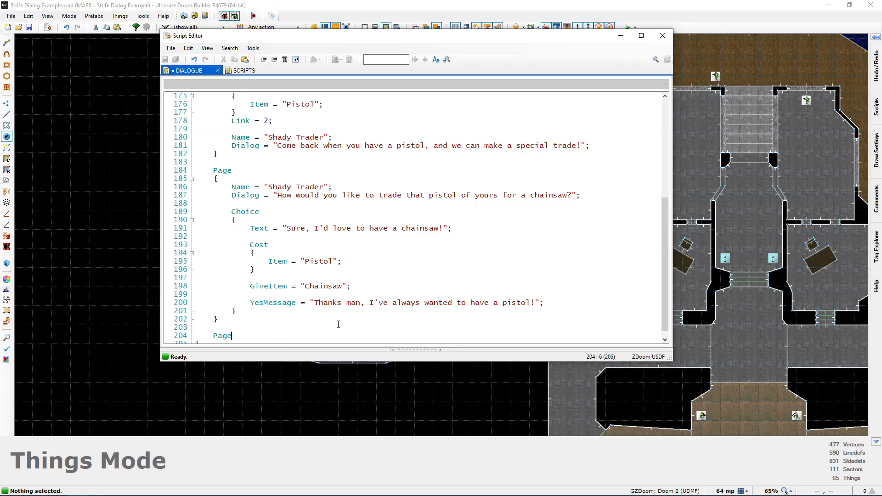
{"action": "key", "text": "Return"}
{"action": "type", "text": "{"}
{"action": "key", "text": "Return"}
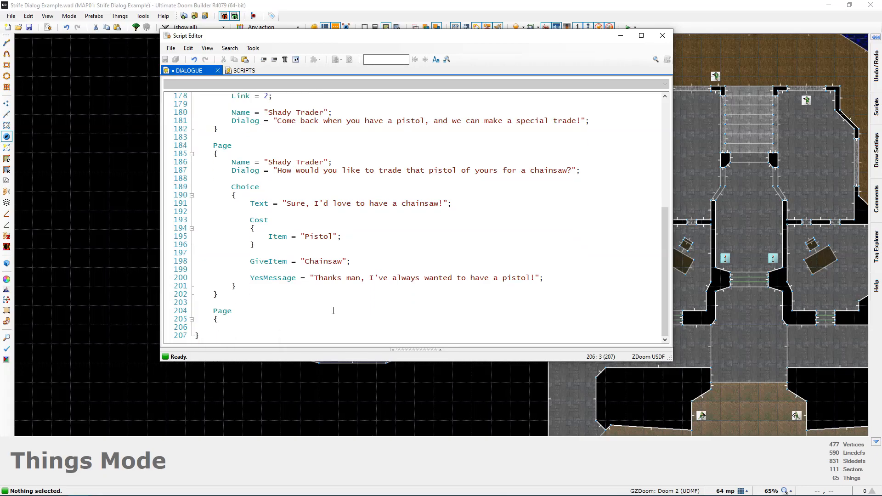
{"action": "type", "text": "}"}
{"action": "key", "text": "BackSpace"}
{"action": "key", "text": "Return"}
- Fill the new page with Name "Shady Trader" and Dialog "Thanks for the trade, man. I love this pistol!"
{"action": "key", "text": "Tab"}
{"action": "type", "text": "Name ="}
{"action": "type", "text": "ader\";"}
{"action": "key", "text": "Return"}
{"action": "type", "text": "D"}
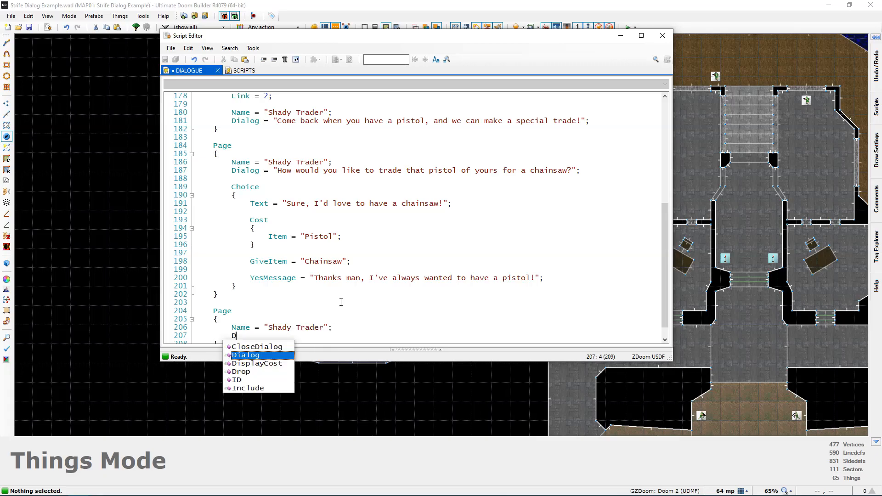
{"action": "type", "text": "ialog = \"Th"}
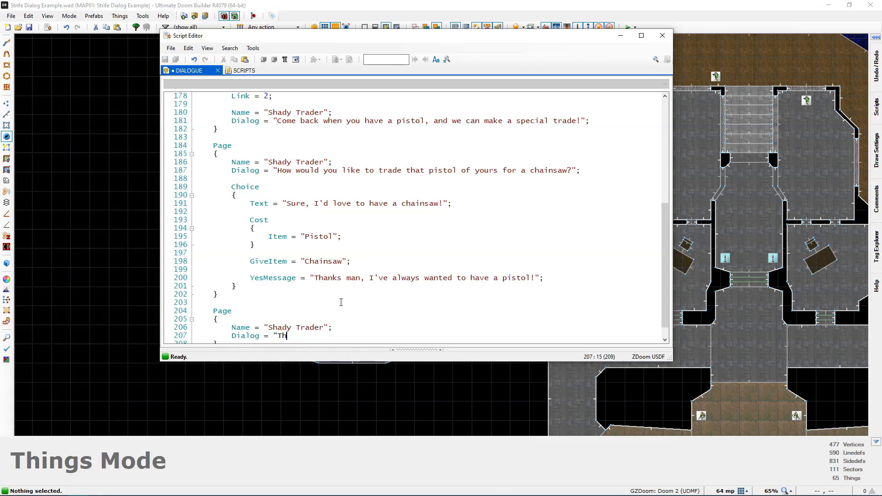
{"action": "type", "text": "anks for the trade, man.  I love this pistol!\";"}
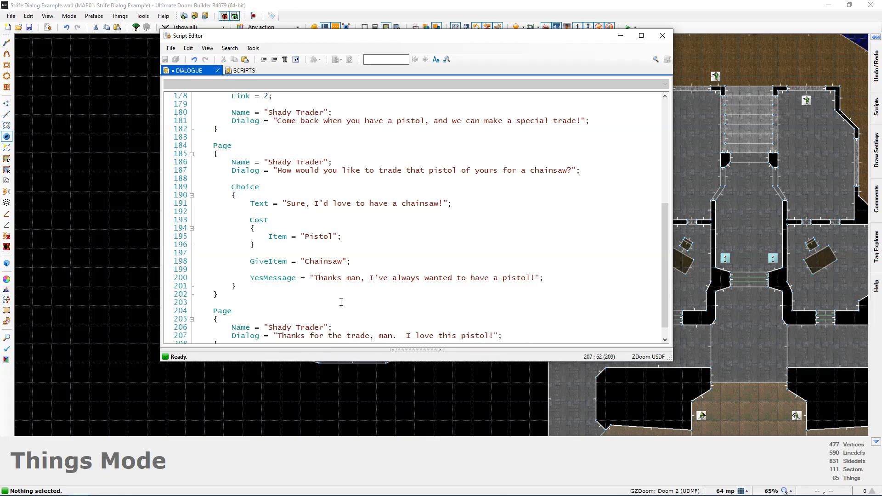
{"action": "scroll", "coordinate": [340, 303], "scroll_direction": "down", "scroll_amount": 1}
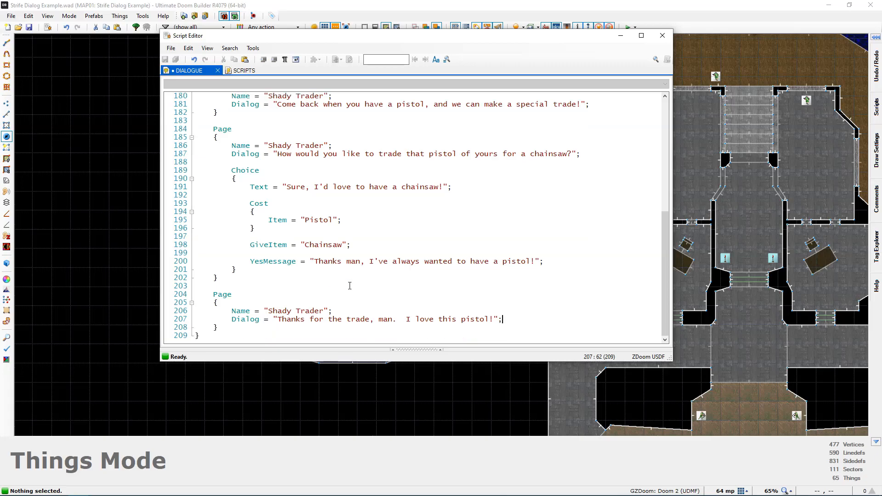
- Add "NextPage = 3;" between the GiveItem and YesMessage lines of the Shady Trader's chainsaw choice
{"action": "left_click_drag", "start_coordinate": [230, 171], "coordinate": [312, 270]}
{"action": "left_click", "coordinate": [313, 270]}
{"action": "left_click", "coordinate": [569, 260]}
{"action": "key", "text": "Up"}
{"action": "key", "text": "Up"}
{"action": "key", "text": "Return"}
{"action": "key", "text": "Return"}
{"action": "type", "text": "N"}
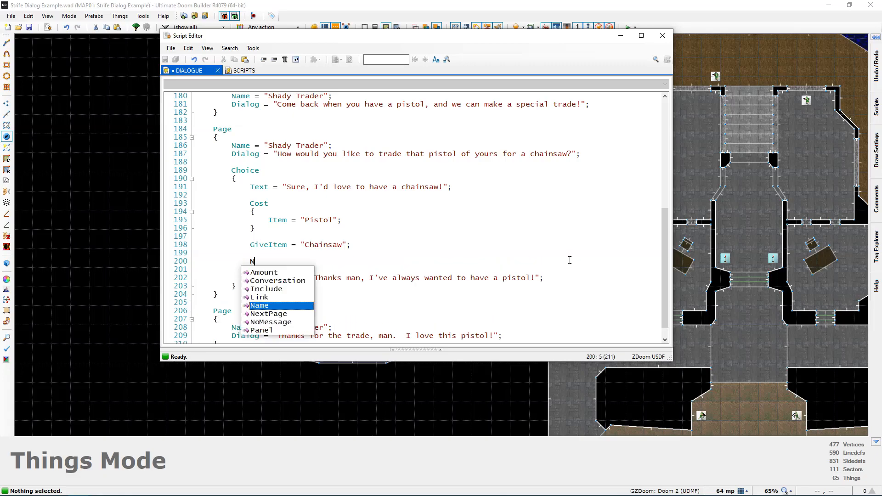
{"action": "type", "text": "extPage = 3;"}
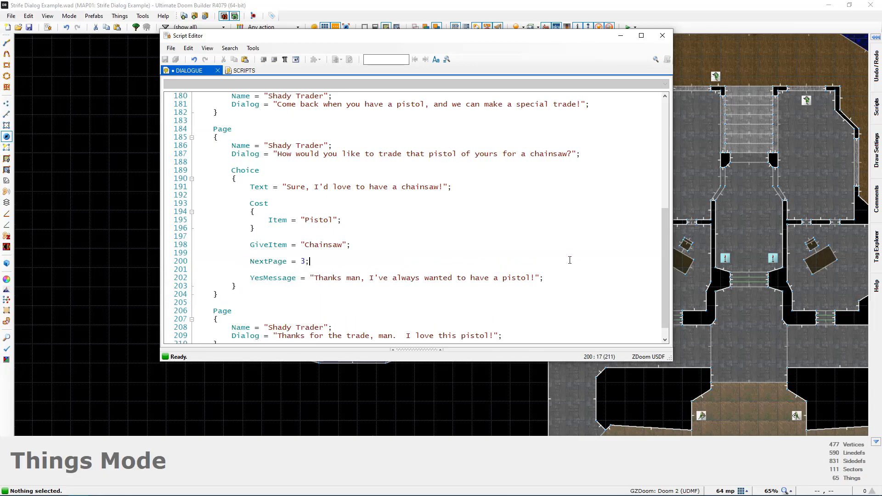
- Review the Shady Trader's three pages in order, including the chainsaw choice and the dialog line of the final page
{"action": "scroll", "coordinate": [390, 271], "scroll_direction": "up", "scroll_amount": 5}
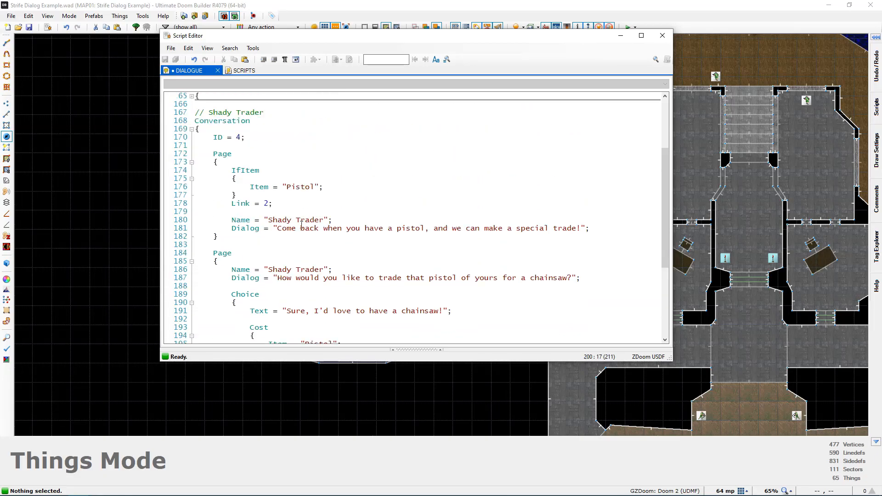
{"action": "left_click_drag", "start_coordinate": [213, 155], "coordinate": [278, 236]}
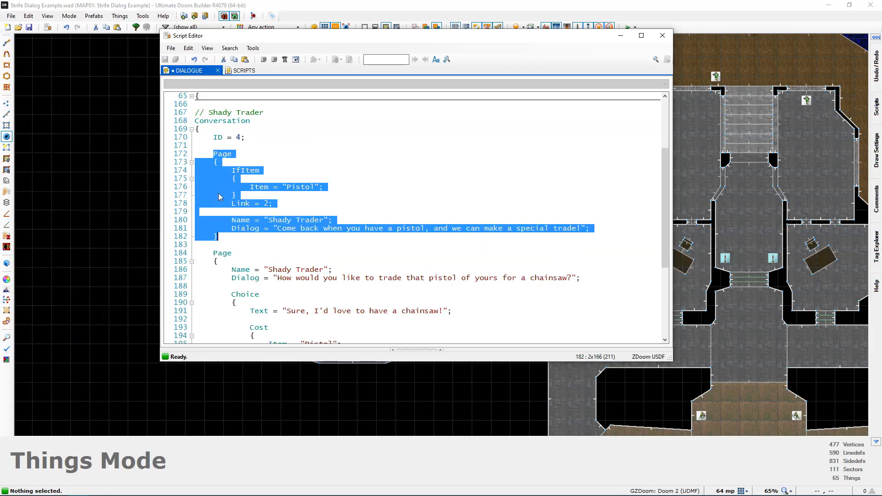
{"action": "scroll", "coordinate": [248, 214], "scroll_direction": "down", "scroll_amount": 5}
{"action": "left_click_drag", "start_coordinate": [213, 130], "coordinate": [285, 292]}
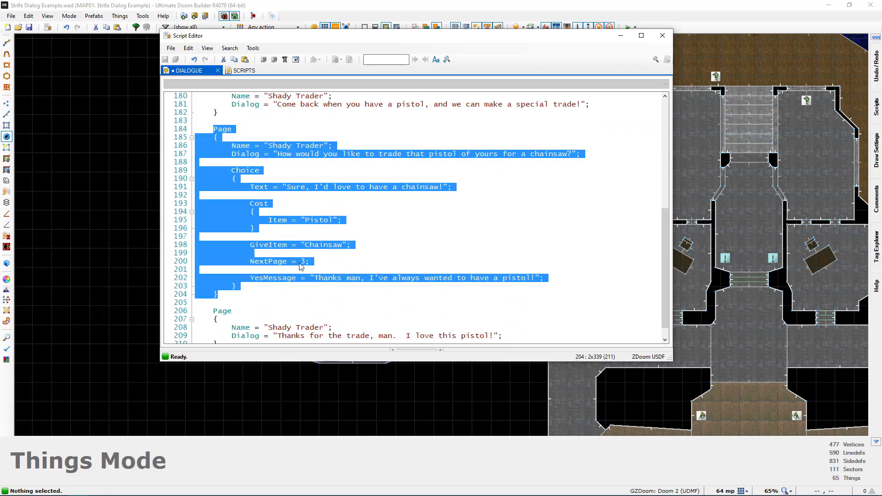
{"action": "scroll", "coordinate": [301, 267], "scroll_direction": "down", "scroll_amount": 1}
{"action": "left_click_drag", "start_coordinate": [213, 295], "coordinate": [218, 327]}
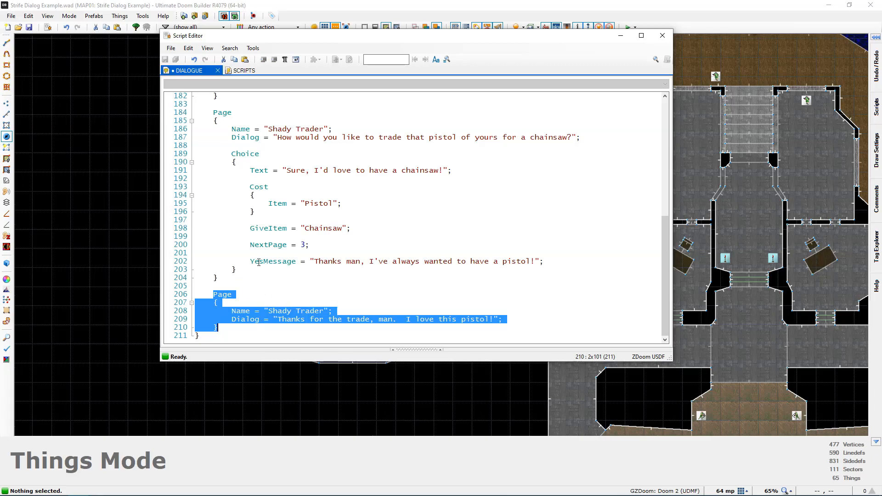
{"action": "left_click_drag", "start_coordinate": [230, 154], "coordinate": [237, 270]}
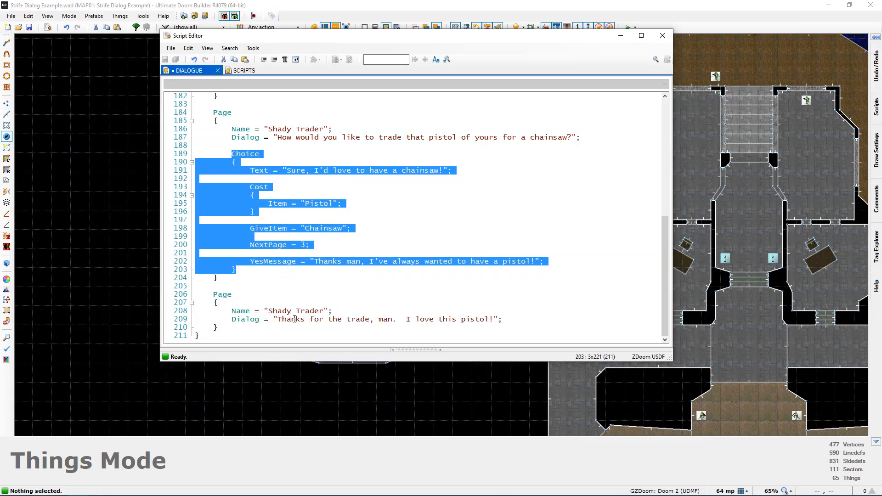
{"action": "left_click", "coordinate": [408, 320]}
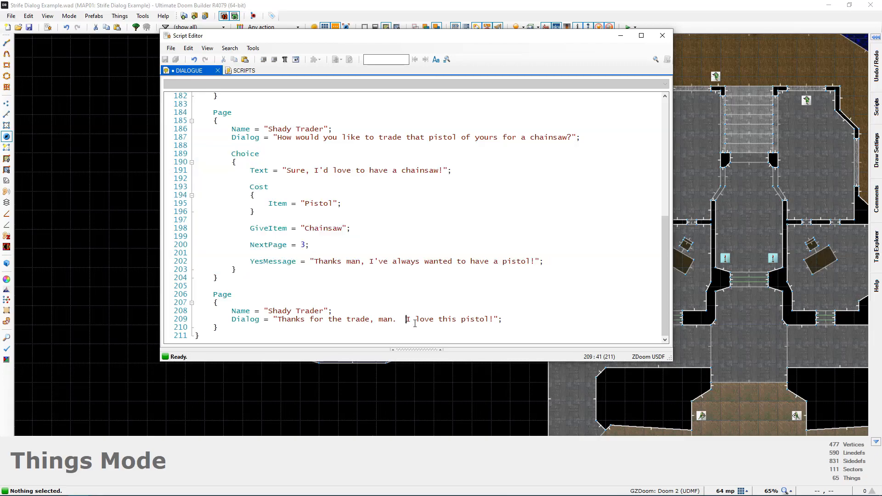
{"action": "left_click_drag", "start_coordinate": [490, 319], "coordinate": [277, 319]}
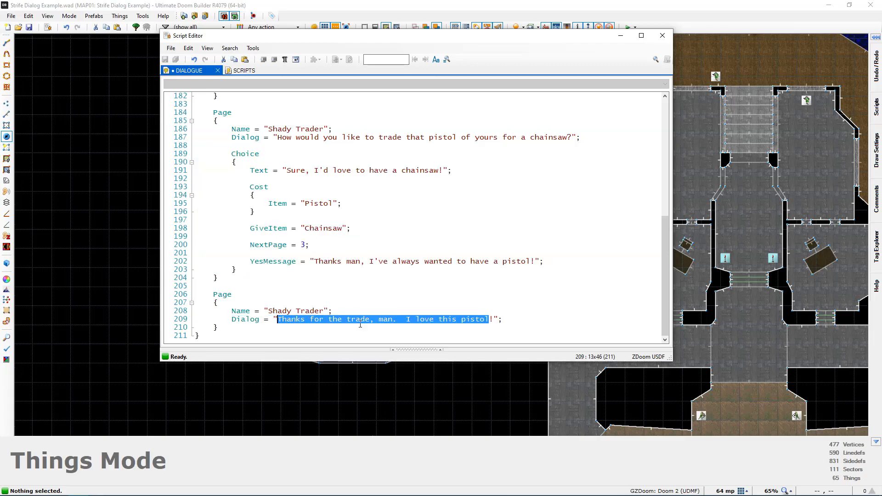
{"action": "left_click", "coordinate": [290, 303]}
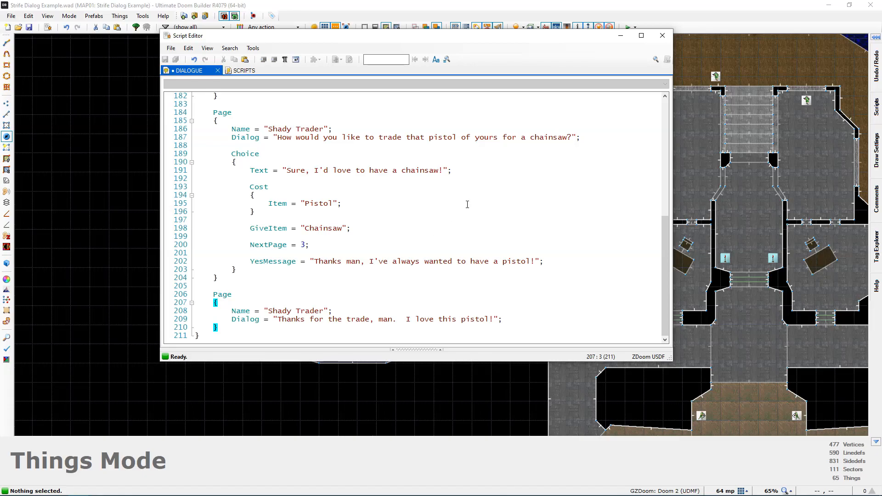
- Close the script editor, test the map in GZDoom, and give the player a pistol with the console command "give pistol"
{"action": "left_click", "coordinate": [662, 35]}
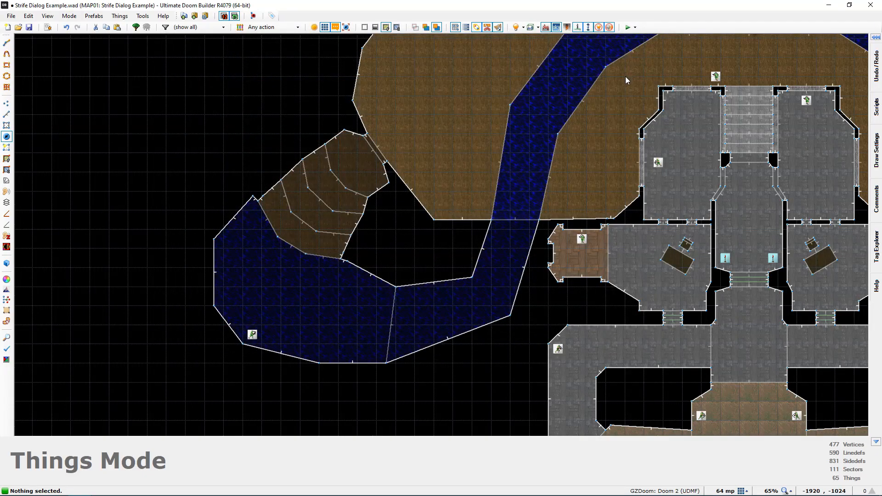
{"action": "key", "text": "F9"}
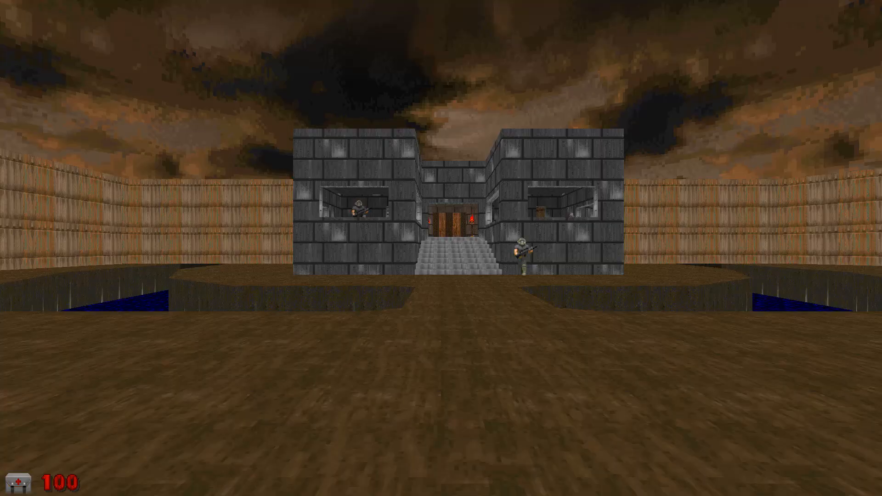
{"action": "key", "text": "w"}
{"action": "key", "text": "w"}
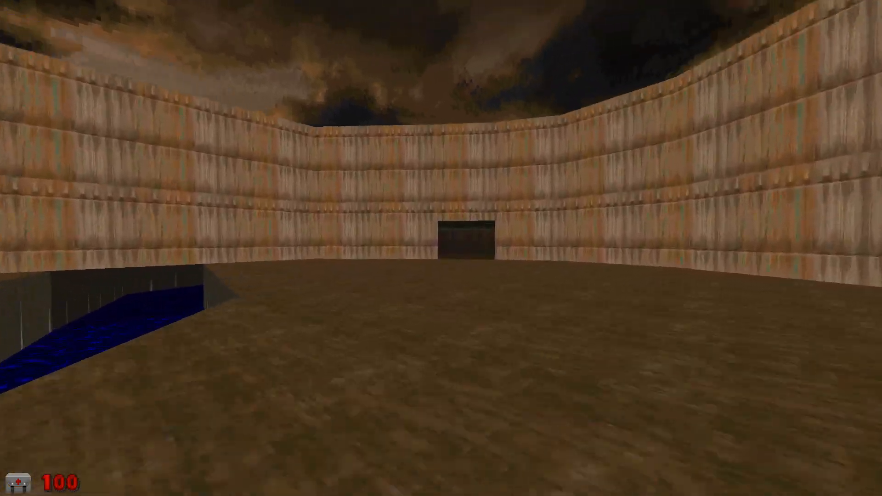
{"action": "key", "text": "grave"}
{"action": "type", "text": "give pistol"}
{"action": "key", "text": "Return"}
{"action": "key", "text": "grave"}
- Walk to the Shady Trader in the water cave, accept the chainsaw trade and end the conversation with "Bye!"
{"action": "key", "text": "w"}
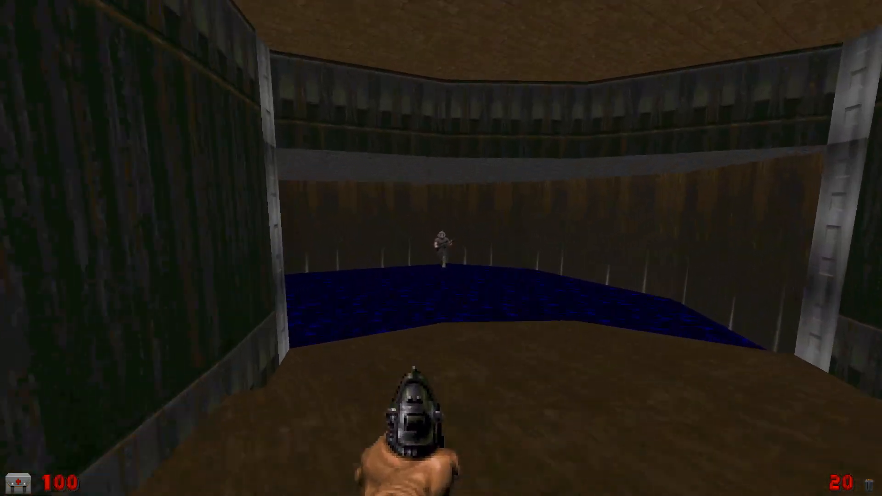
{"action": "key", "text": "w"}
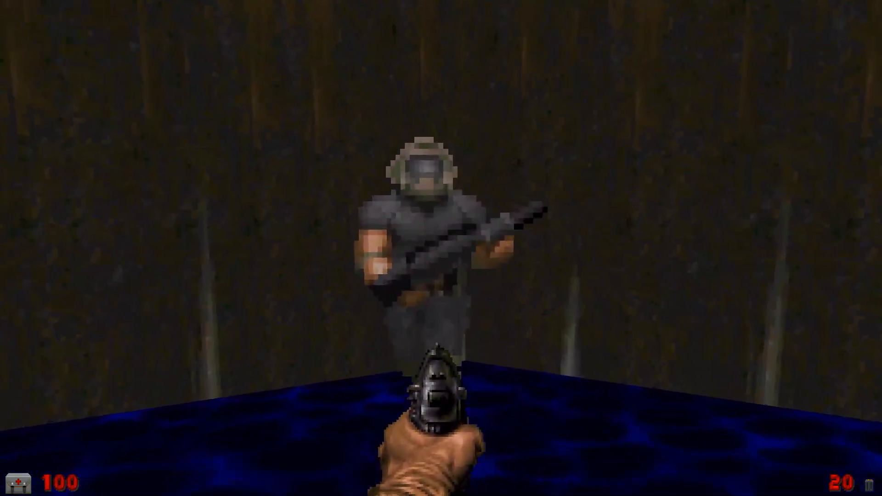
{"action": "key", "text": "e"}
{"action": "left_click", "coordinate": [511, 331]}
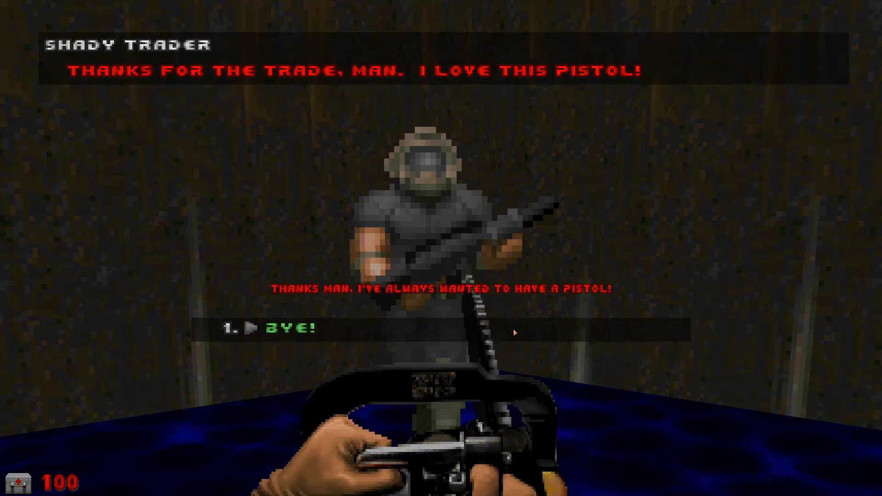
{"action": "left_click", "coordinate": [393, 335]}
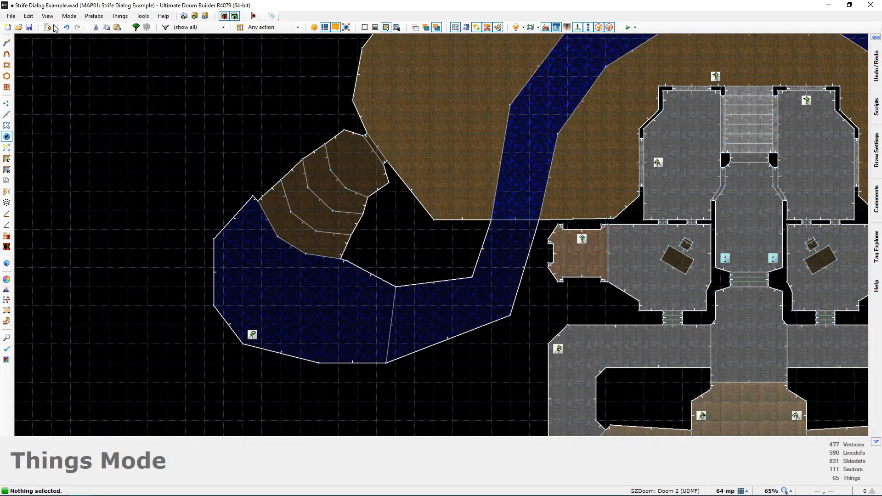
- Reopen the script editor in Ultimate Doom Builder and examine the chainsaw choice, its NextPage line and the Shady Trader's last page
{"action": "left_click", "coordinate": [48, 27]}
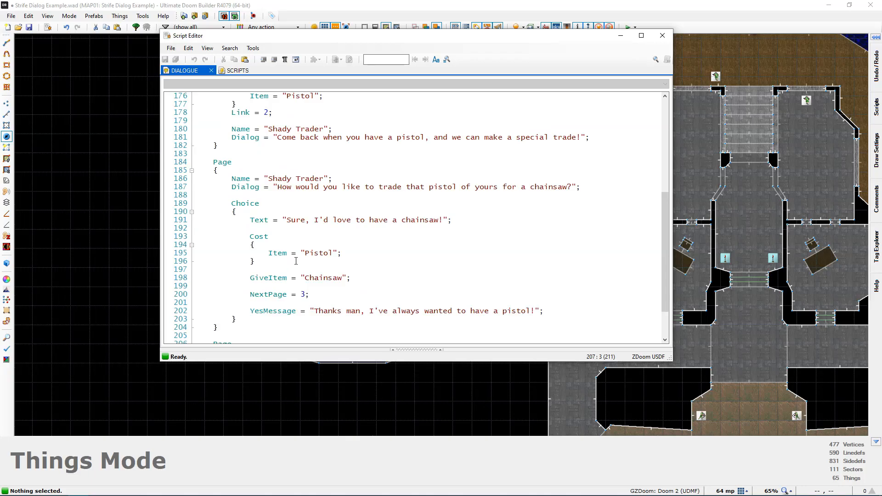
{"action": "scroll", "coordinate": [322, 289], "scroll_direction": "up", "scroll_amount": 1, "text": "ctrl"}
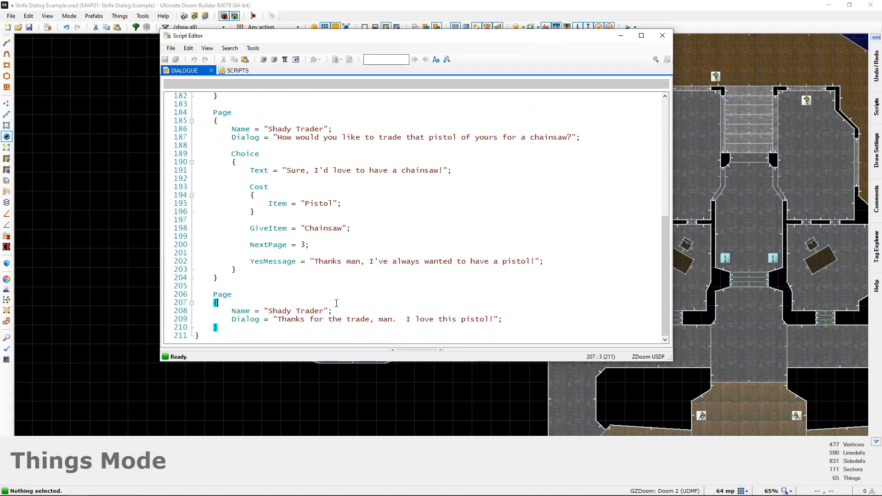
{"action": "left_click", "coordinate": [278, 269]}
{"action": "left_click_drag", "start_coordinate": [230, 152], "coordinate": [321, 278]}
{"action": "left_click", "coordinate": [303, 254]}
{"action": "left_click_drag", "start_coordinate": [309, 245], "coordinate": [255, 245]}
{"action": "left_click_drag", "start_coordinate": [250, 329], "coordinate": [225, 307]}
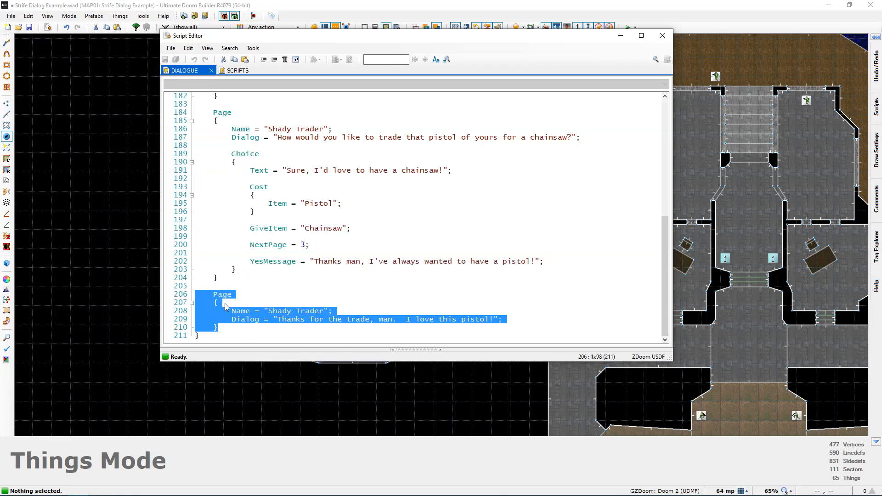
- Insert the line "CloseDialog = true;" directly above "NextPage = 3;" in the chainsaw choice
{"action": "left_click", "coordinate": [263, 297]}
{"action": "key", "text": "Return"}
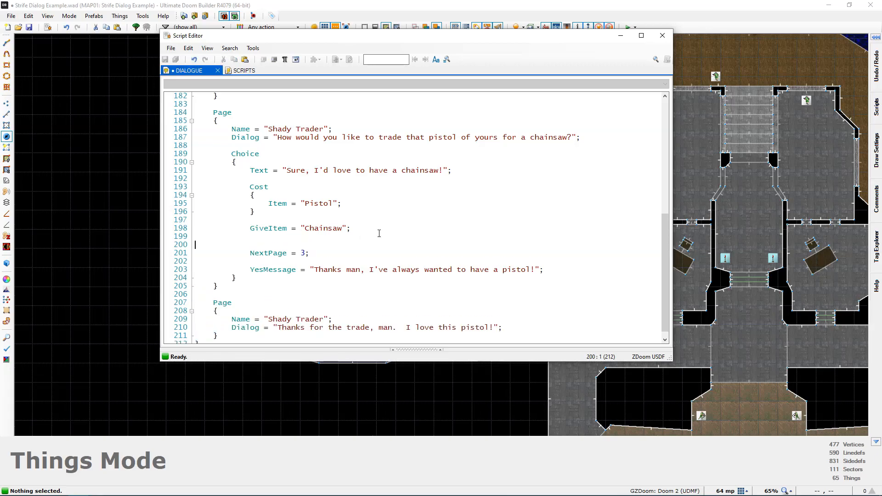
{"action": "key", "text": "Tab"}
{"action": "key", "text": "Tab"}
{"action": "left_click_drag", "start_coordinate": [232, 151], "coordinate": [298, 270]}
{"action": "left_click", "coordinate": [280, 246]}
{"action": "type", "text": "Close"}
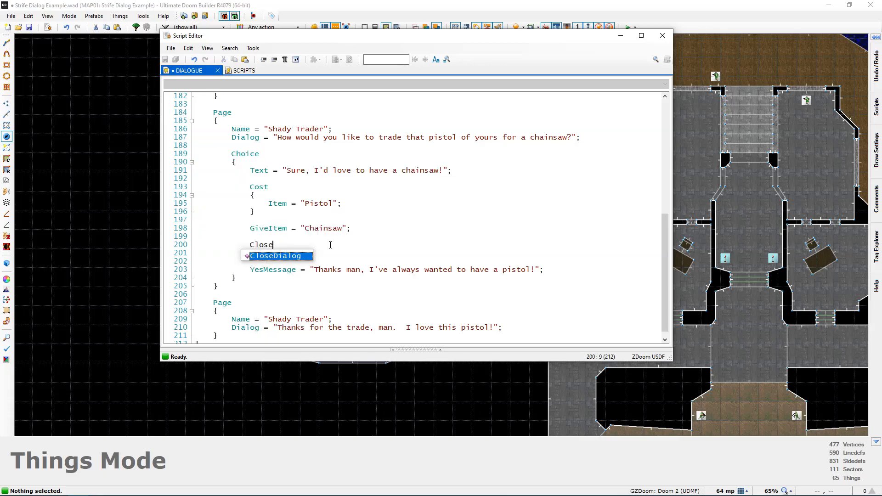
{"action": "type", "text": "Dialog = true;"}
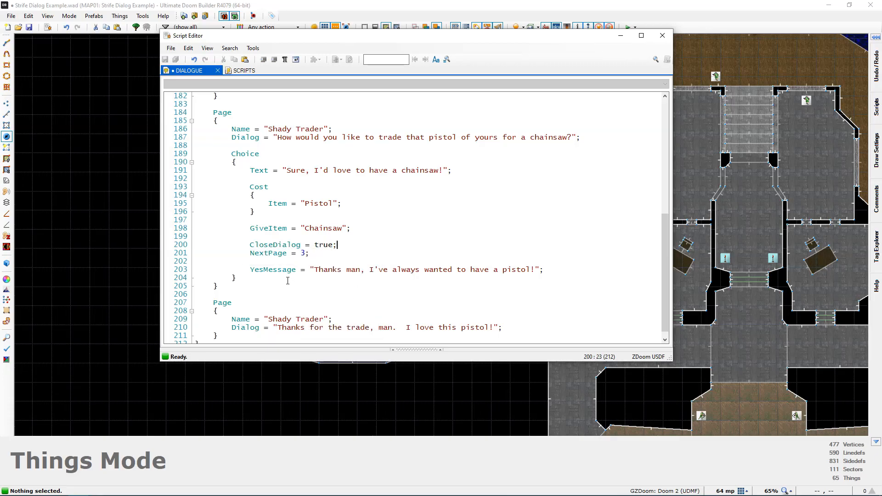
- Examine the CloseDialog and NextPage lines together with the Shady Trader's third page and its dialog text
{"action": "left_click_drag", "start_coordinate": [247, 245], "coordinate": [362, 250]}
{"action": "left_click", "coordinate": [338, 241]}
{"action": "left_click_drag", "start_coordinate": [312, 252], "coordinate": [251, 254]}
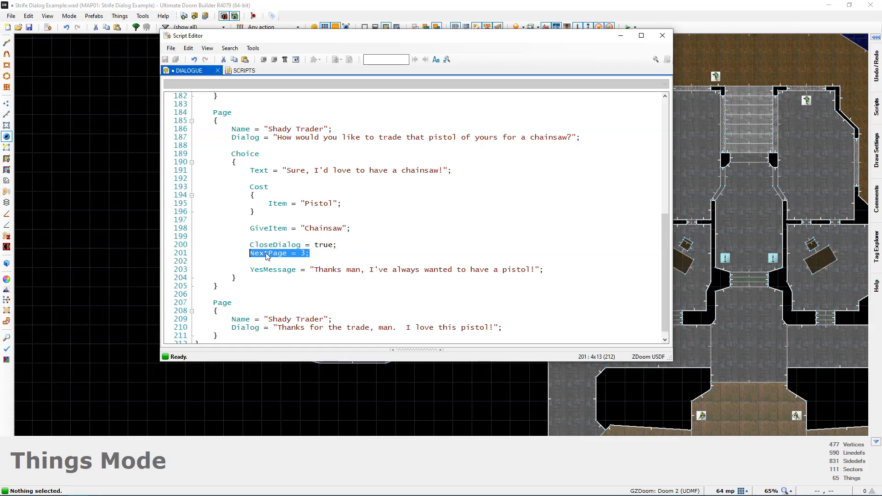
{"action": "left_click", "coordinate": [287, 238]}
{"action": "left_click_drag", "start_coordinate": [248, 331], "coordinate": [202, 308]}
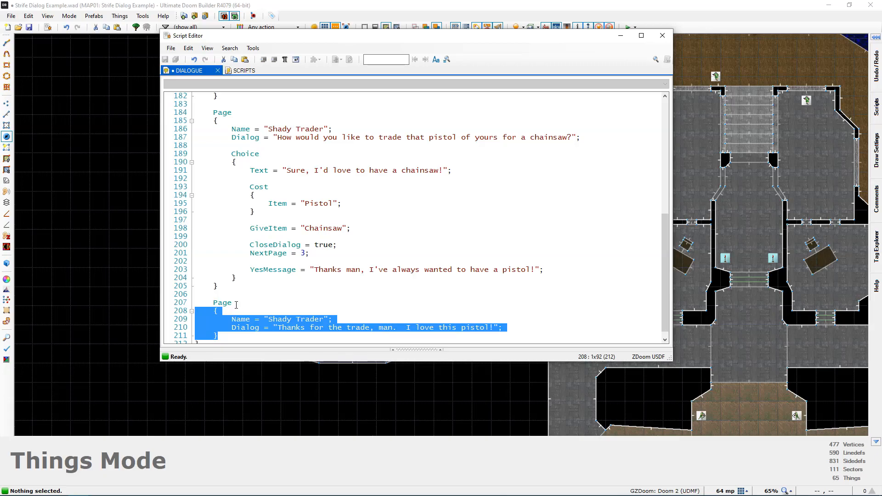
{"action": "left_click_drag", "start_coordinate": [339, 248], "coordinate": [254, 247]}
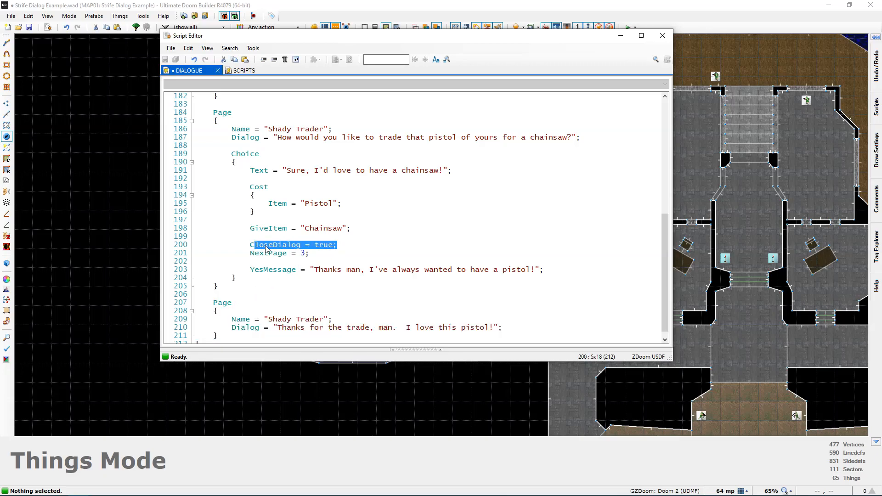
{"action": "left_click", "coordinate": [279, 271]}
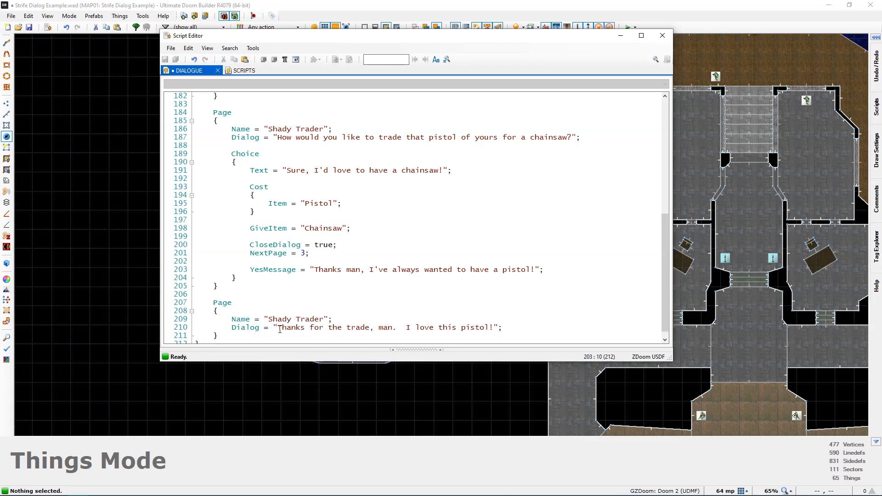
{"action": "left_click_drag", "start_coordinate": [277, 330], "coordinate": [492, 330]}
{"action": "left_click", "coordinate": [425, 328]}
- Close the script editor, relaunch the map test in GZDoom and run "give pistol" in the console
{"action": "left_click", "coordinate": [662, 35]}
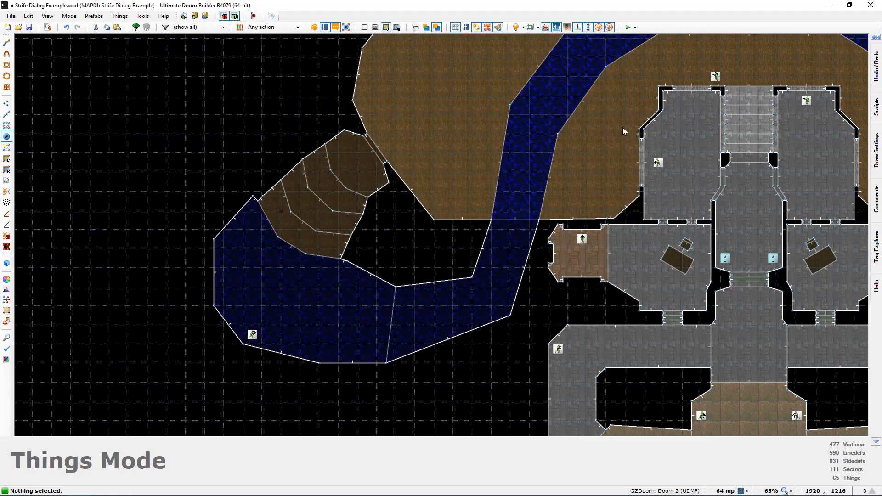
{"action": "key", "text": "F9"}
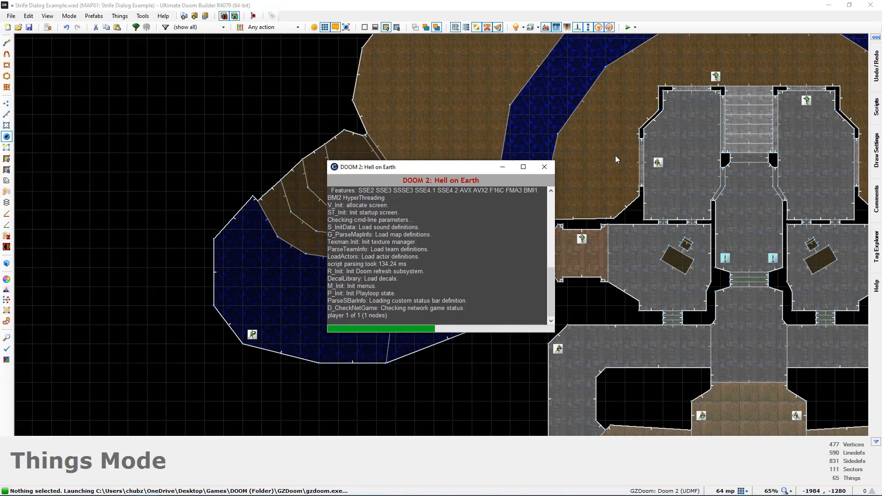
{"action": "key", "text": "grave"}
{"action": "type", "text": "give pistol"}
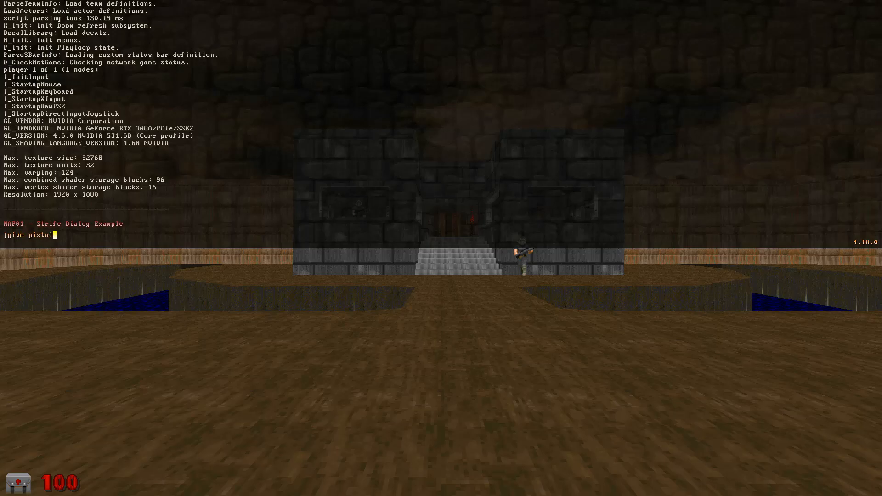
{"action": "key", "text": "Return"}
{"action": "key", "text": "grave"}
- Return to the Shady Trader, choose "Sure, I'd love to have a chainsaw!" and back away from him
{"action": "key", "text": "w"}
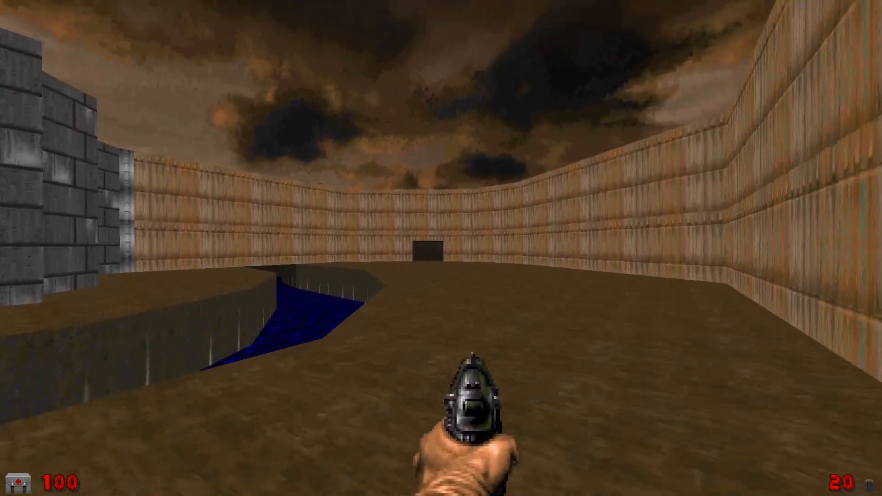
{"action": "key", "text": "w"}
{"action": "key", "text": "e"}
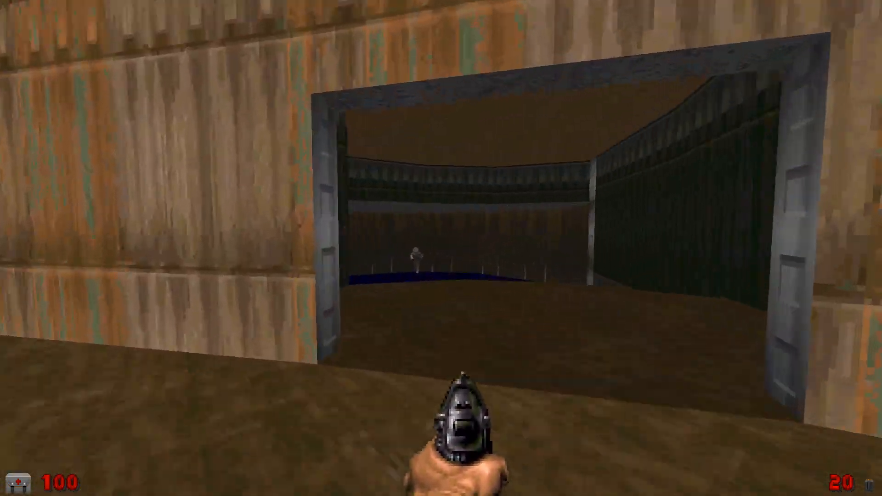
{"action": "key", "text": "w"}
{"action": "key", "text": "e"}
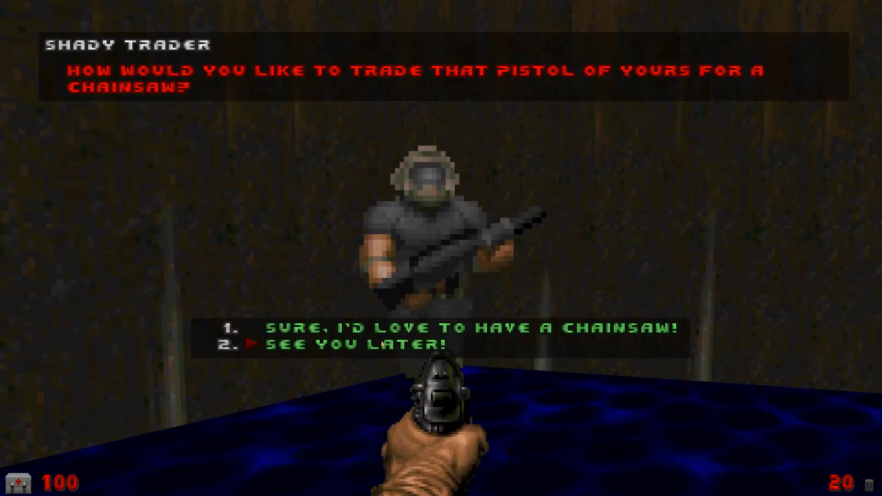
{"action": "key", "text": "1"}
{"action": "key", "text": "s"}
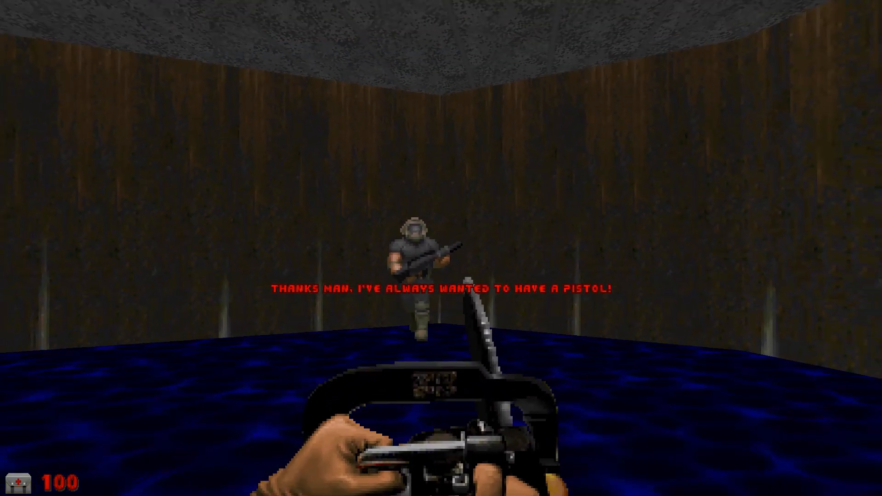
{"action": "key", "text": "s"}
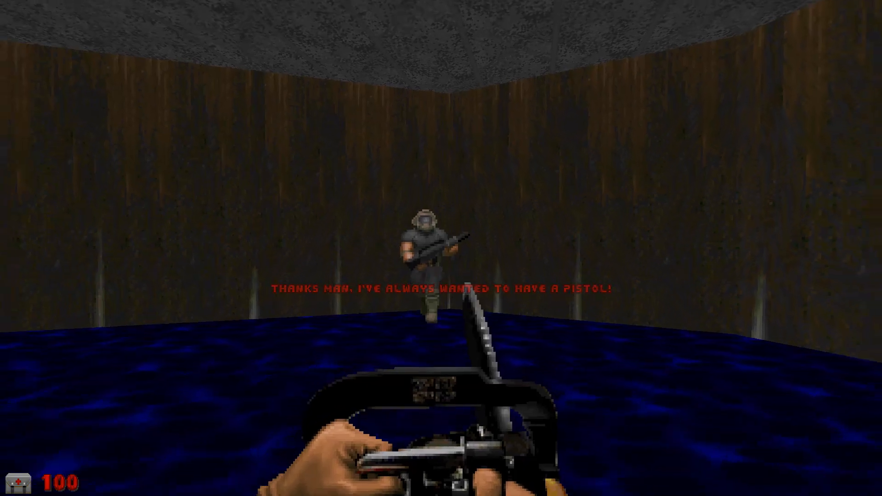
- Talk to the Shady Trader twice more, say goodbye on his thank-you page each time, and end the map test
{"action": "key", "text": "w"}
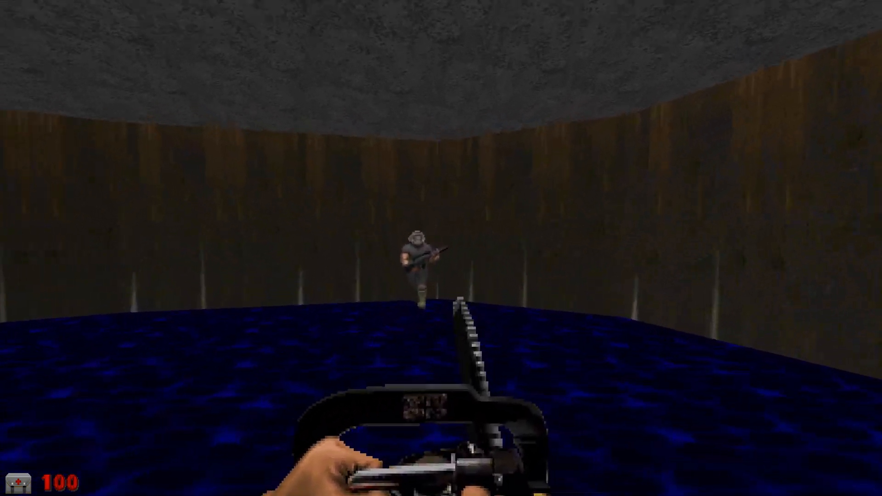
{"action": "key", "text": "e"}
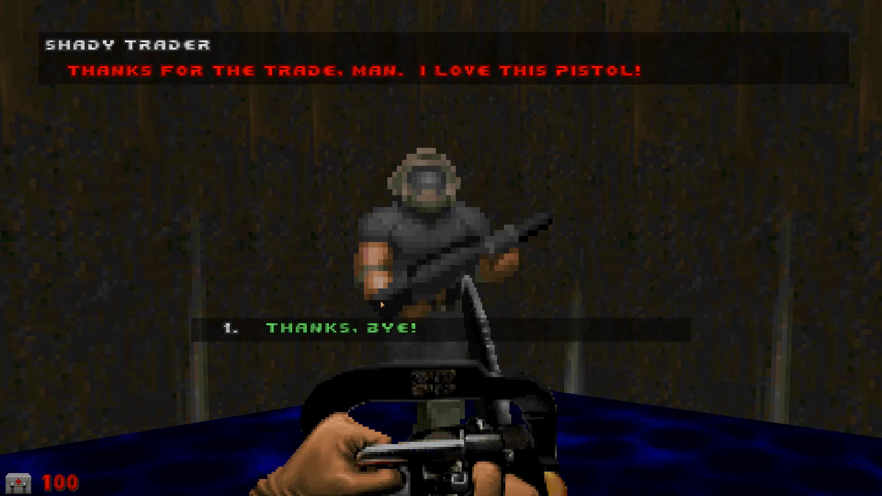
{"action": "left_click", "coordinate": [252, 328]}
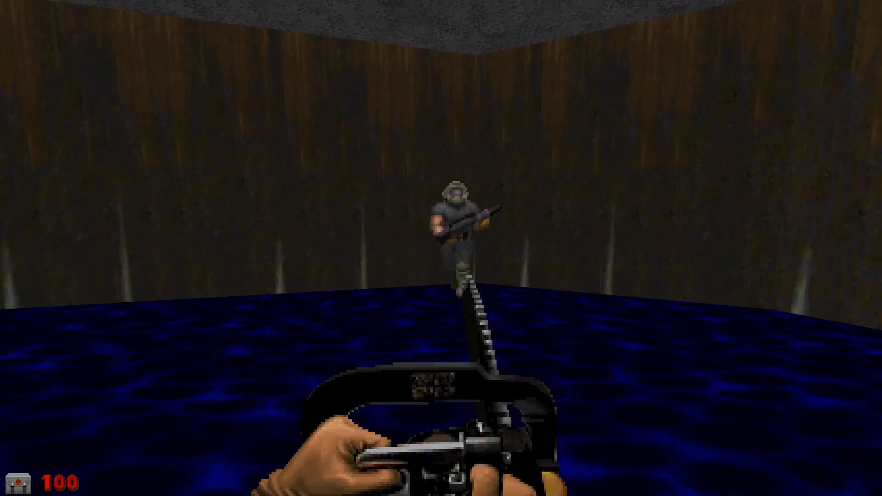
{"action": "key", "text": "w"}
{"action": "key", "text": "e"}
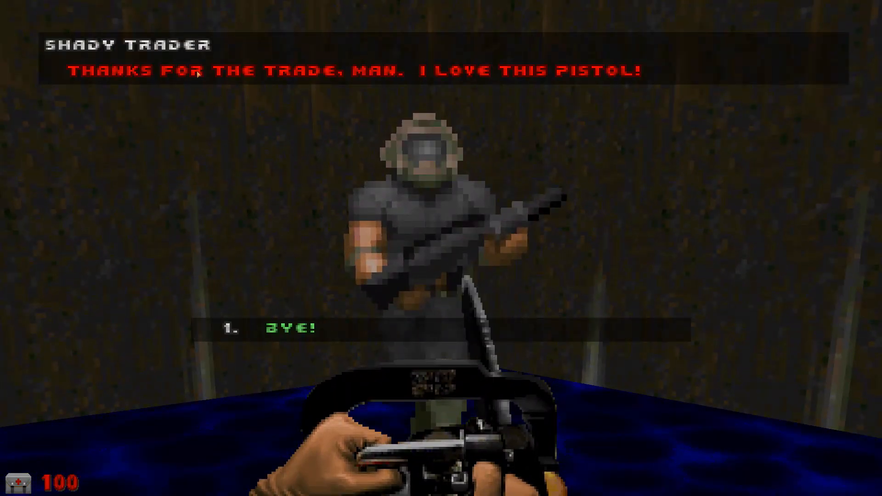
{"action": "left_click", "coordinate": [291, 333]}
{"action": "key", "text": "s"}
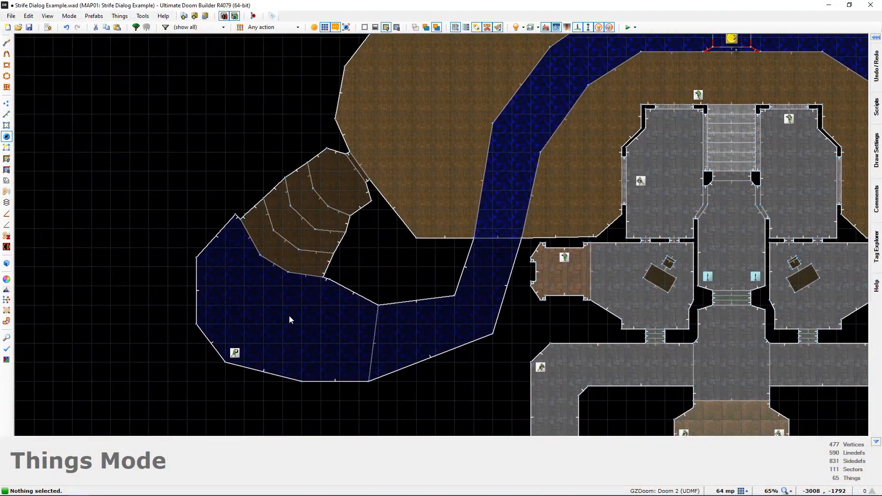
- Save the map in Ultimate Doom Builder and reopen the script editor
{"action": "key", "text": "ctrl+s"}
{"action": "middle_click_drag", "start_coordinate": [367, 250], "coordinate": [417, 243]}
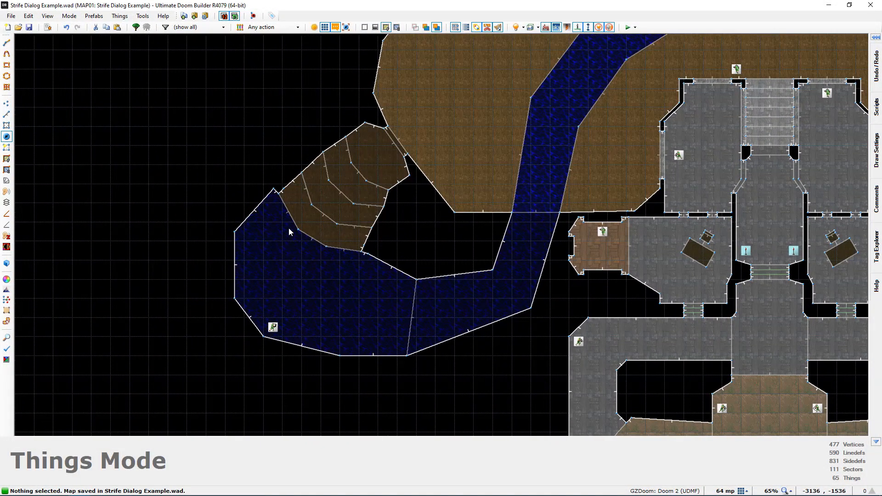
{"action": "middle_click_drag", "start_coordinate": [276, 283], "coordinate": [305, 234]}
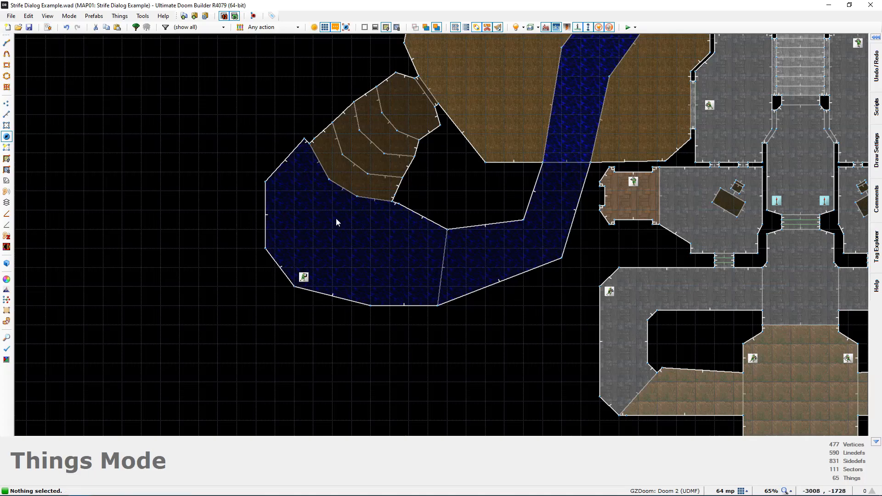
{"action": "middle_click_drag", "start_coordinate": [346, 210], "coordinate": [343, 195]}
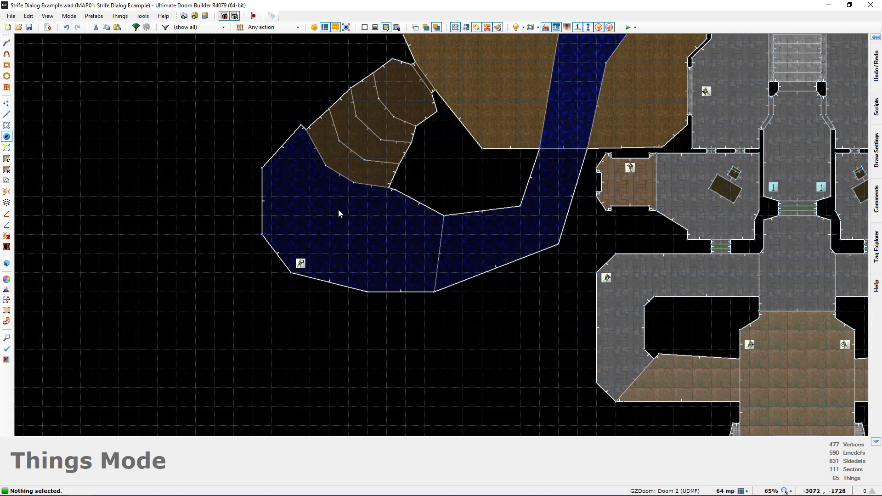
{"action": "left_click", "coordinate": [48, 27]}
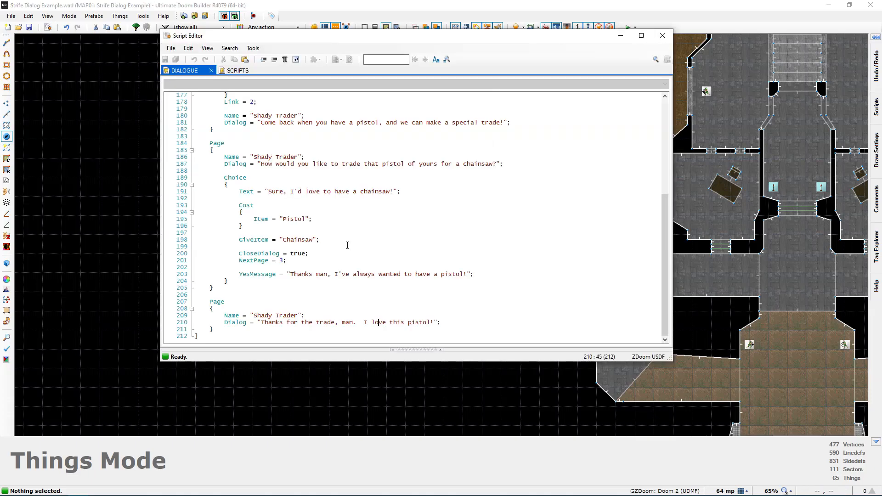
- Enlarge the script text and add the line Goodbye = "Let me think about it."; below the dialog offering a chainsaw for the pistol
{"action": "scroll", "coordinate": [347, 246], "scroll_direction": "up", "scroll_amount": 2, "text": "ctrl"}
{"action": "scroll", "coordinate": [340, 240], "scroll_direction": "down", "scroll_amount": 1}
{"action": "scroll", "coordinate": [342, 240], "scroll_direction": "up", "scroll_amount": 2}
{"action": "scroll", "coordinate": [347, 239], "scroll_direction": "down", "scroll_amount": 2}
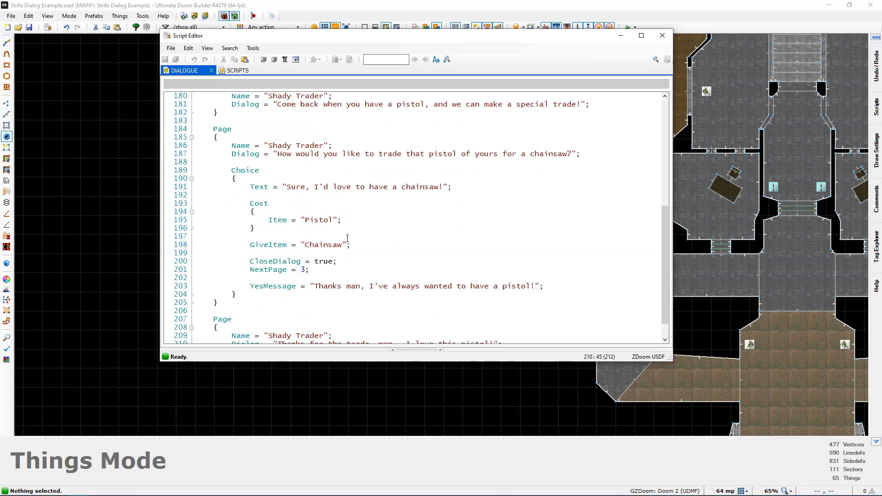
{"action": "left_click", "coordinate": [360, 162]}
{"action": "scroll", "coordinate": [245, 161], "scroll_direction": "up", "scroll_amount": 3}
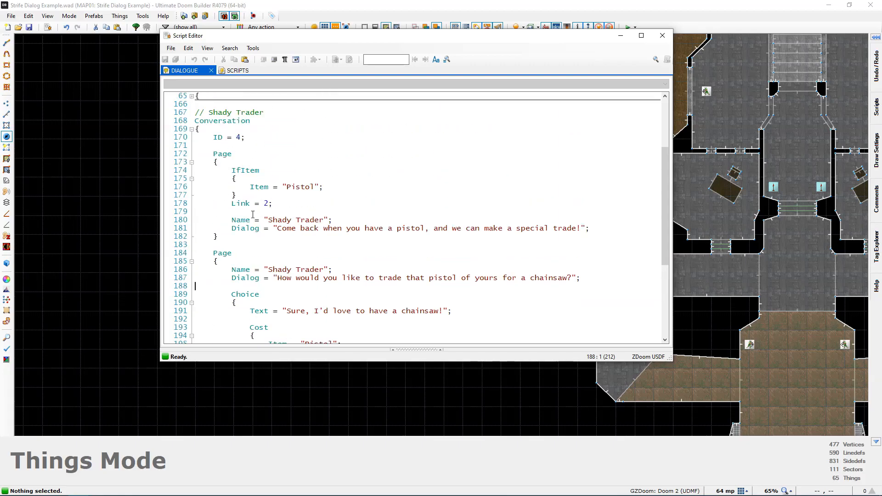
{"action": "scroll", "coordinate": [253, 216], "scroll_direction": "down", "scroll_amount": 3}
{"action": "left_click_drag", "start_coordinate": [230, 203], "coordinate": [588, 204]}
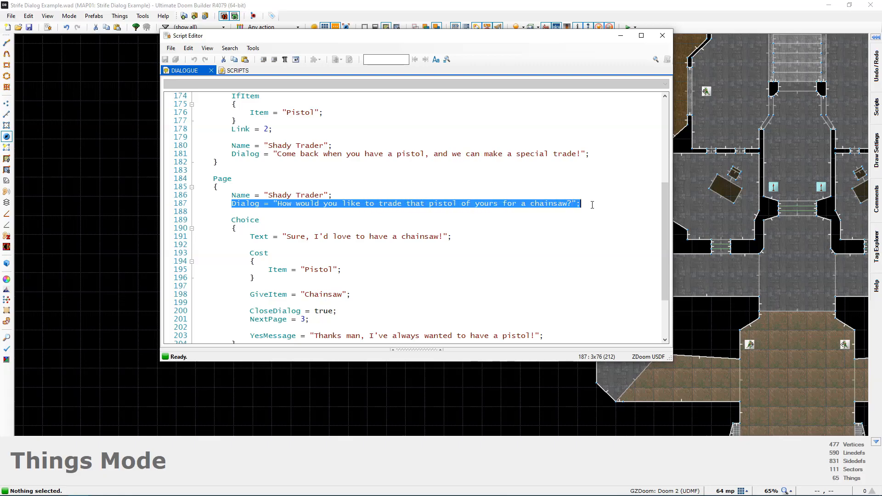
{"action": "left_click", "coordinate": [586, 205]}
{"action": "key", "text": "Return"}
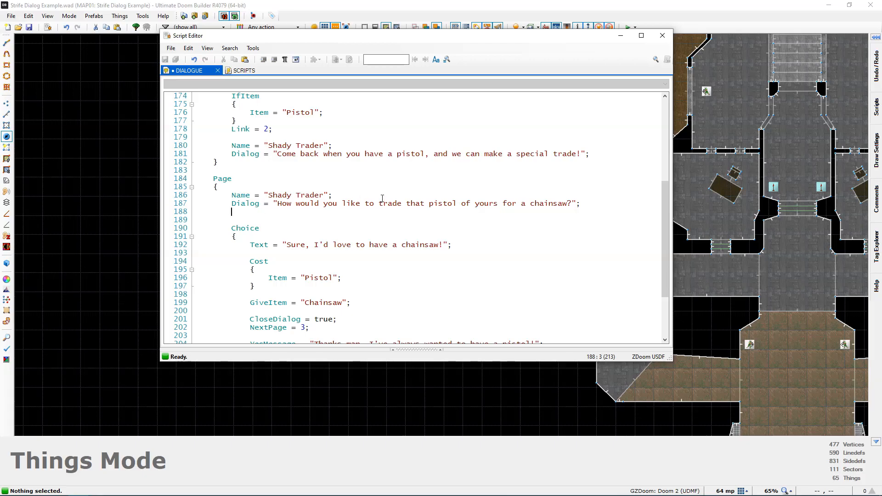
{"action": "type", "text": "Goodbye"}
{"action": "type", "text": " = \"\""}
{"action": "type", "text": "Let me think abou"}
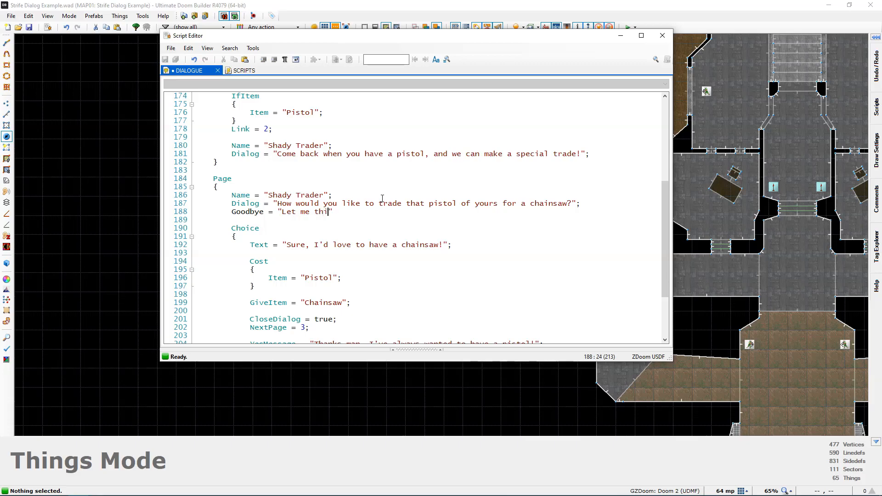
{"action": "type", "text": "t it."}
{"action": "type", "text": ";"}
{"action": "double_click", "coordinate": [241, 212]}
{"action": "left_click", "coordinate": [393, 212], "text": "shift"}
{"action": "left_click", "coordinate": [393, 212]}
- Close the script editor, relaunch the map test in GZDoom and give the player a pistol with the "give pistol" console command
{"action": "left_click", "coordinate": [661, 35]}
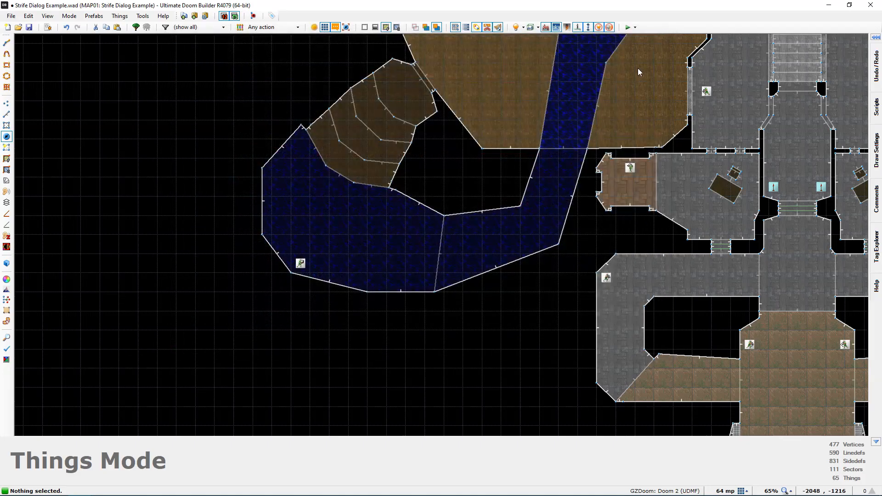
{"action": "key", "text": "F9"}
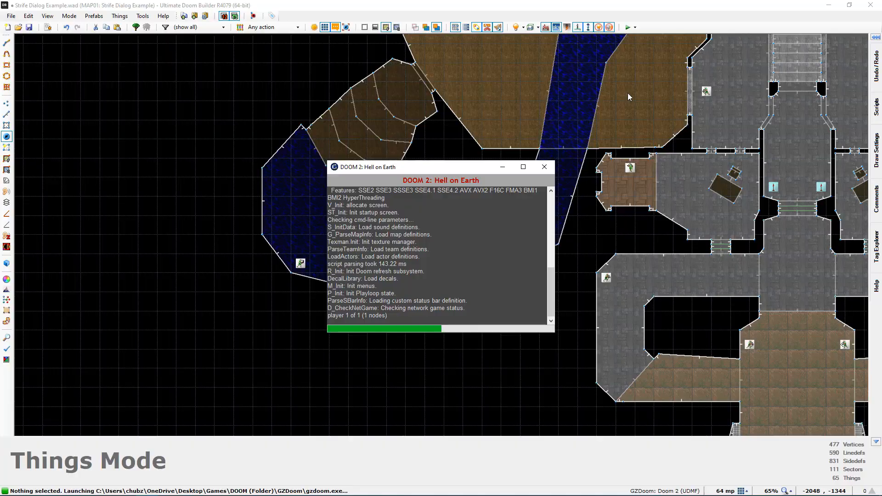
{"action": "key", "text": "grave"}
{"action": "type", "text": "give pistol"}
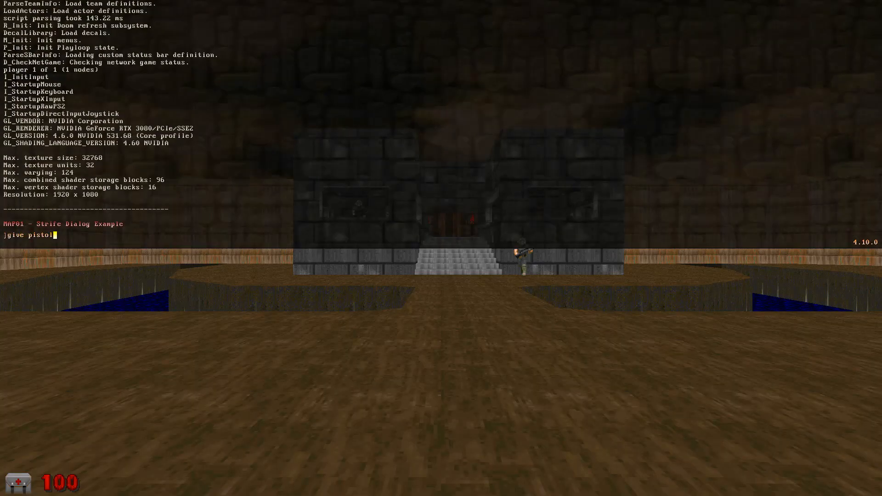
{"action": "key", "text": "Return"}
{"action": "key", "text": "grave"}
- Walk to the Shady Trader in the cave and answer his offer with "Let me think about it." twice
{"action": "key", "text": "w"}
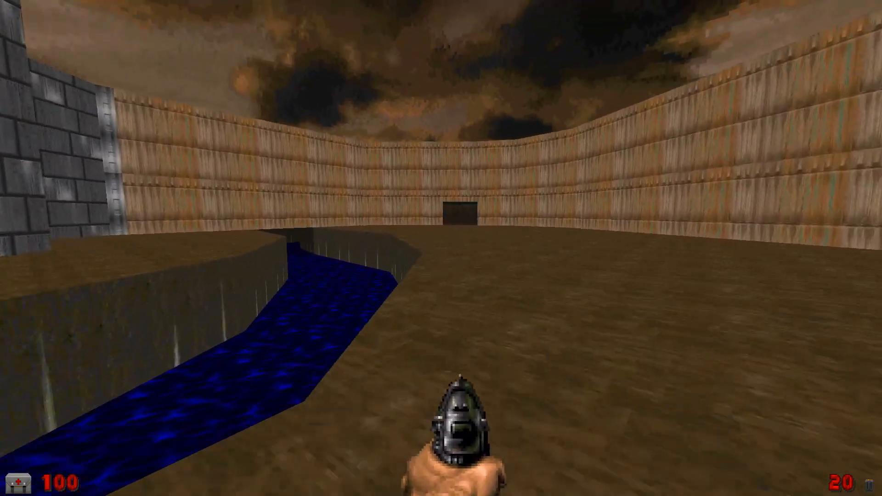
{"action": "key", "text": "w"}
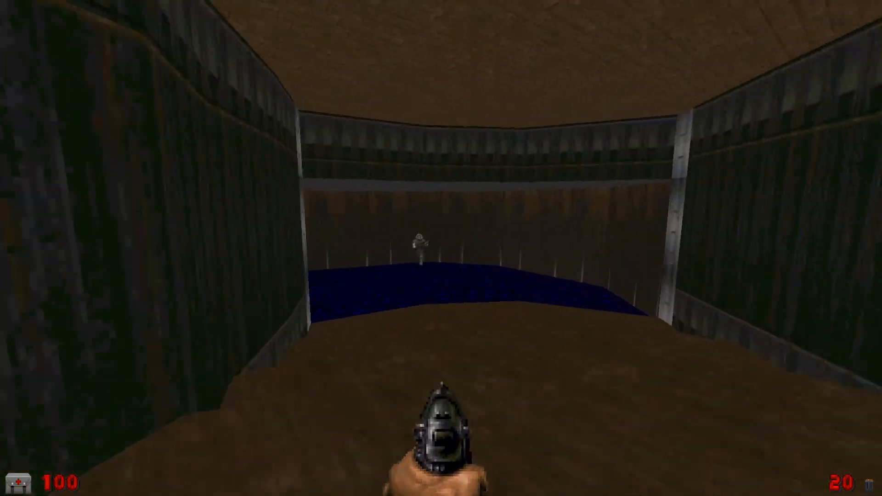
{"action": "key", "text": "w"}
{"action": "key", "text": "e"}
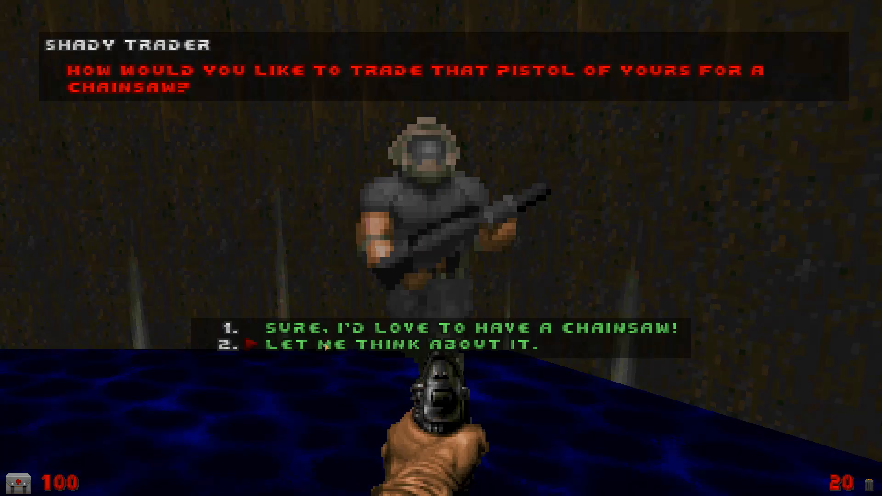
{"action": "left_click", "coordinate": [390, 348]}
{"action": "key", "text": "e"}
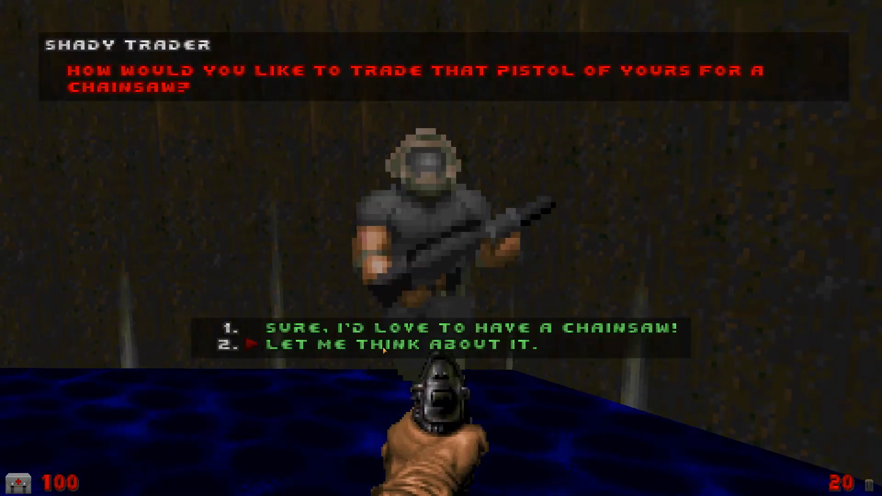
{"action": "left_click", "coordinate": [357, 346]}
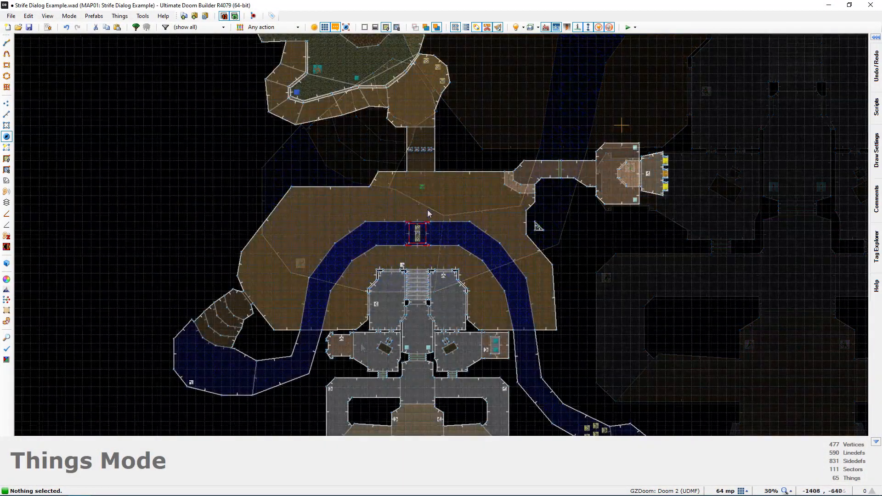
- Enter the 3D view of the map and examine the marines around the stone fort and the Shady Trader in his cave
{"action": "key", "text": "q"}
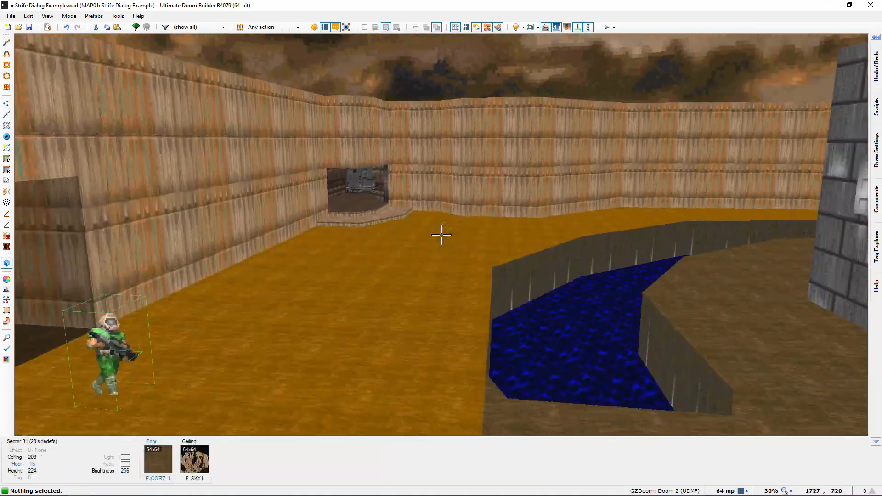
{"action": "key", "text": "s"}
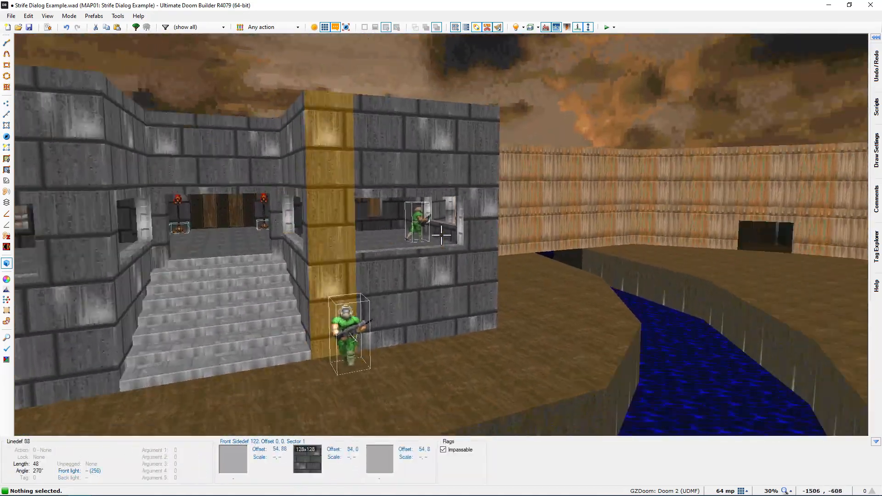
{"action": "key", "text": "w"}
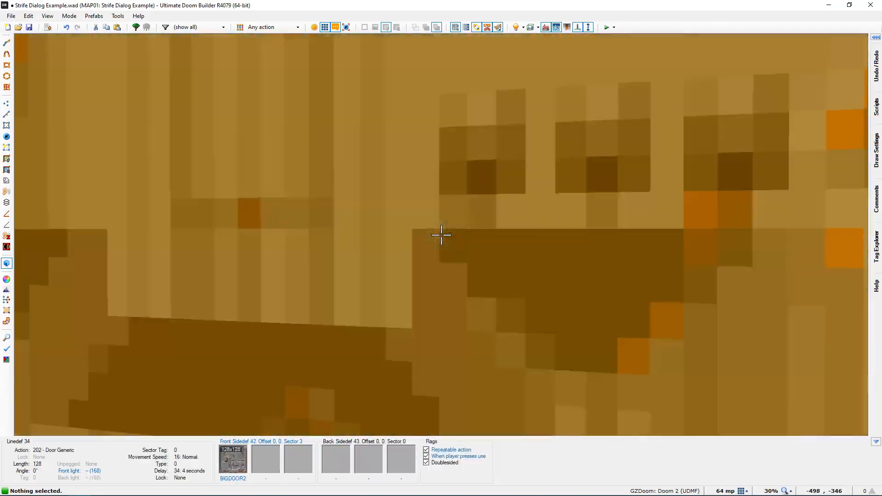
{"action": "key", "text": "w"}
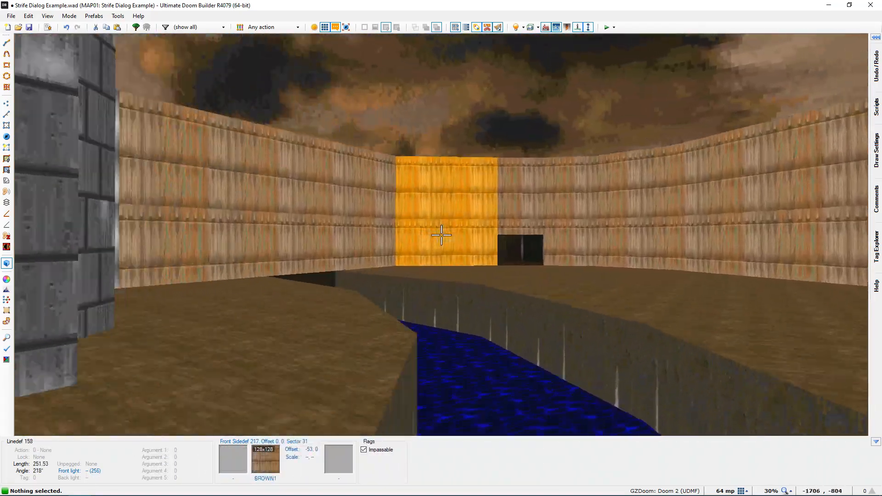
{"action": "key", "text": "w"}
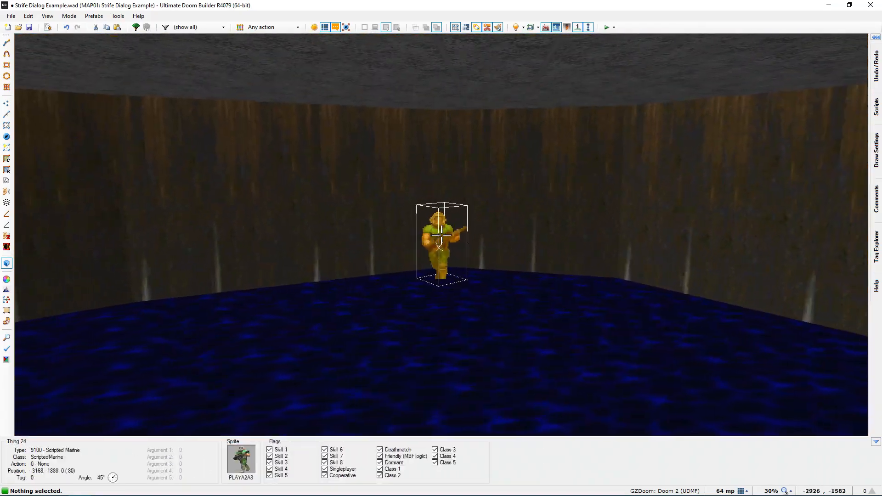
{"action": "key", "text": "w"}
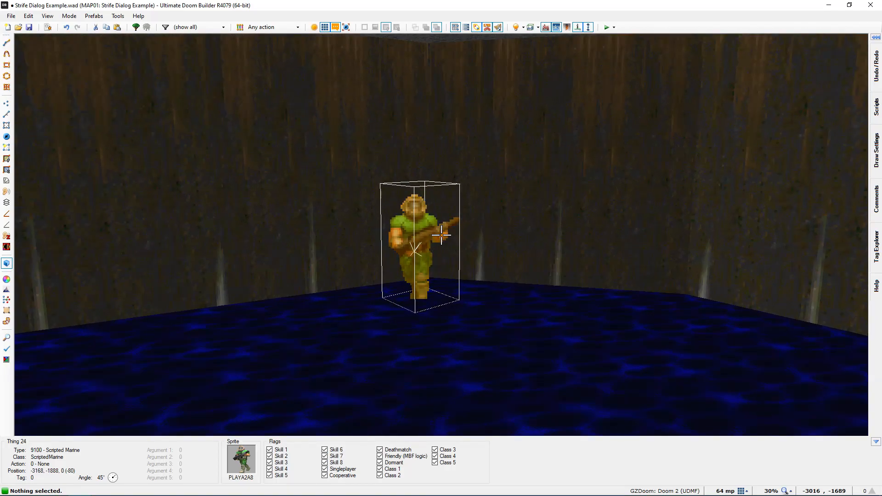
- Examine the coins outside, the cave with the Hell Knight and pistol, and the green-walled room with three marines
{"action": "key", "text": "w"}
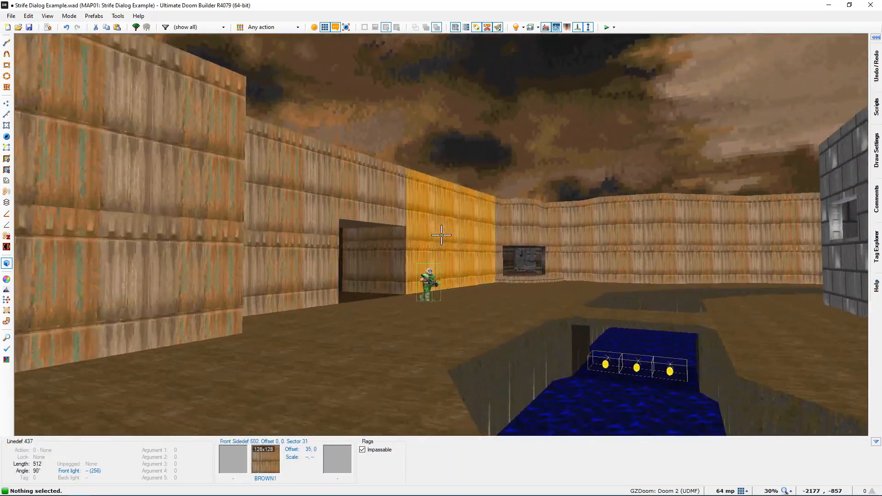
{"action": "key", "text": "w"}
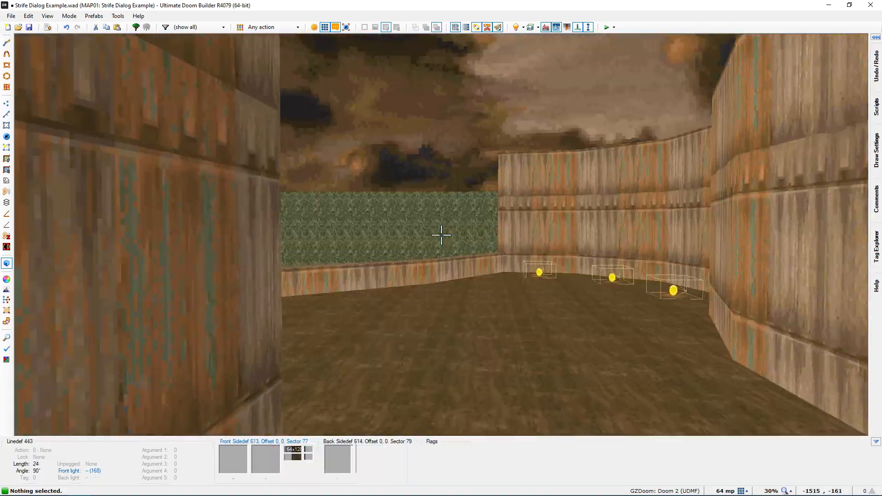
{"action": "key", "text": "w"}
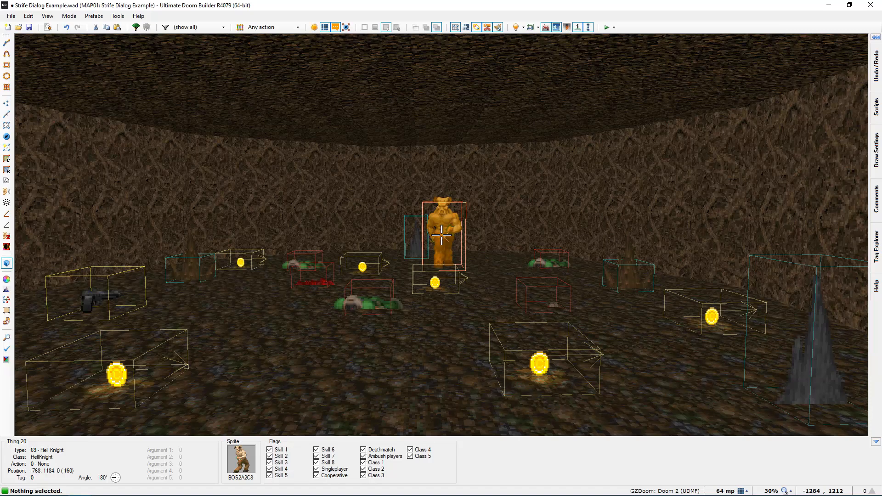
{"action": "key", "text": "w"}
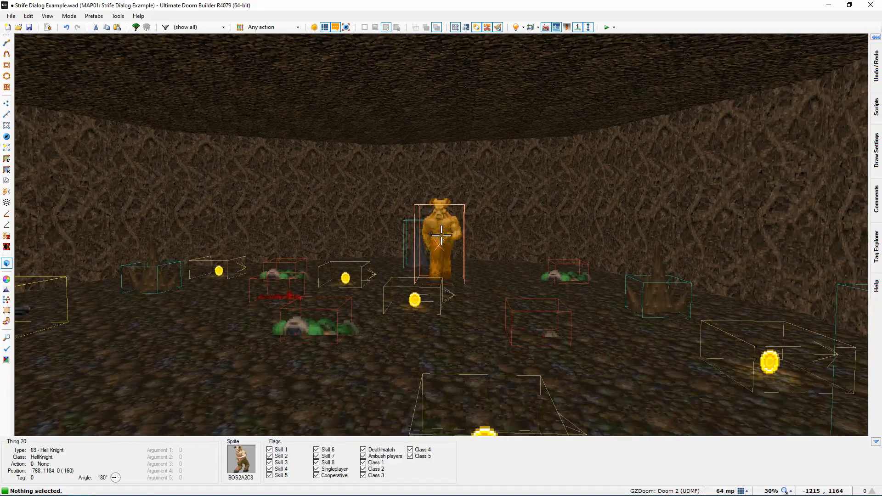
{"action": "key", "text": "s"}
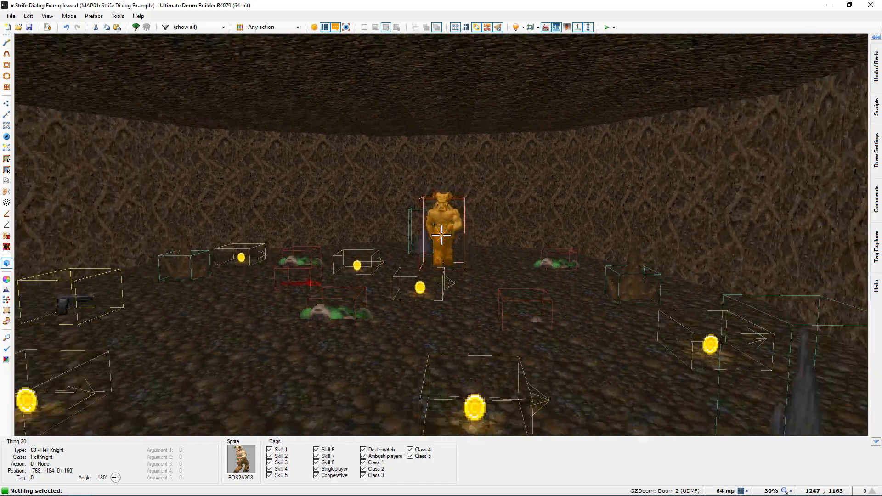
{"action": "key", "text": "s"}
{"action": "key", "text": "w"}
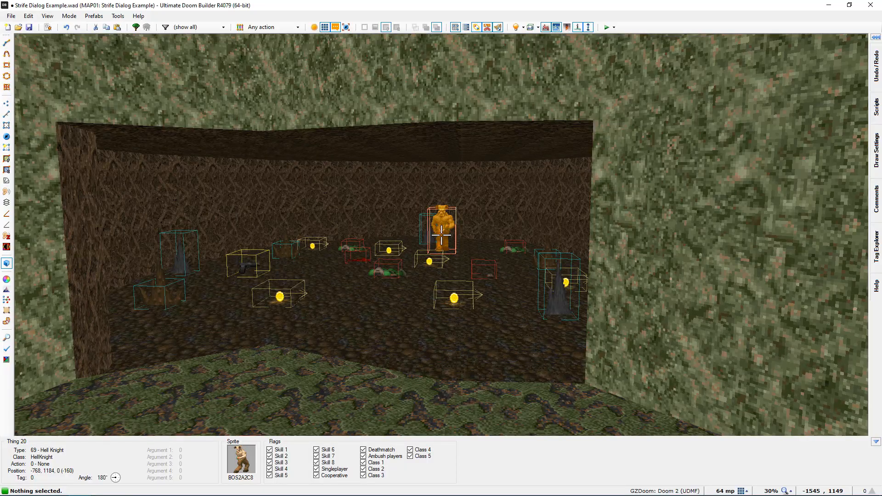
{"action": "key", "text": "w"}
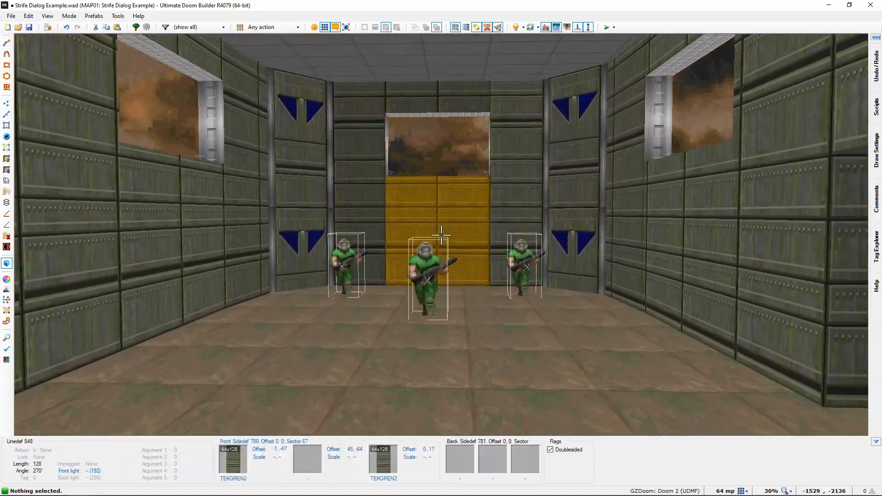
- Leave the 3D view, open the DIALOGUE script and fold the Shady Trader conversation
{"action": "key", "text": "w"}
{"action": "key", "text": "q"}
{"action": "middle_click_drag", "start_coordinate": [440, 235], "coordinate": [431, 350]}
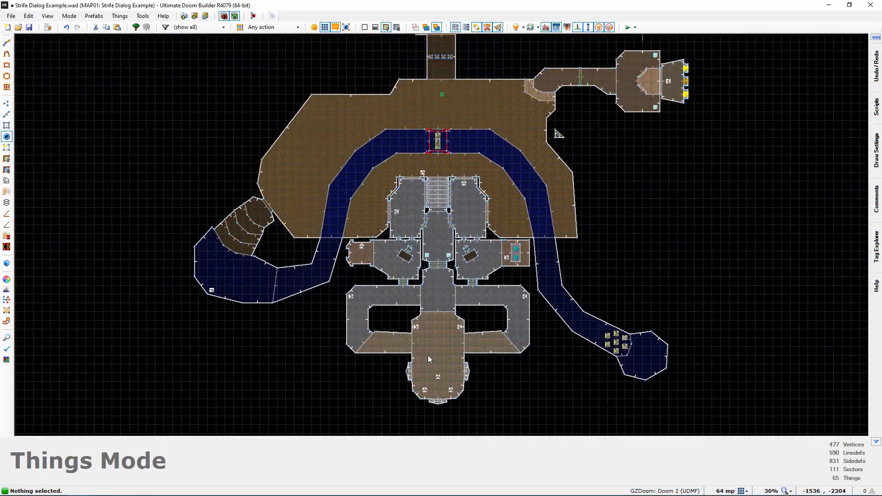
{"action": "left_click", "coordinate": [48, 27]}
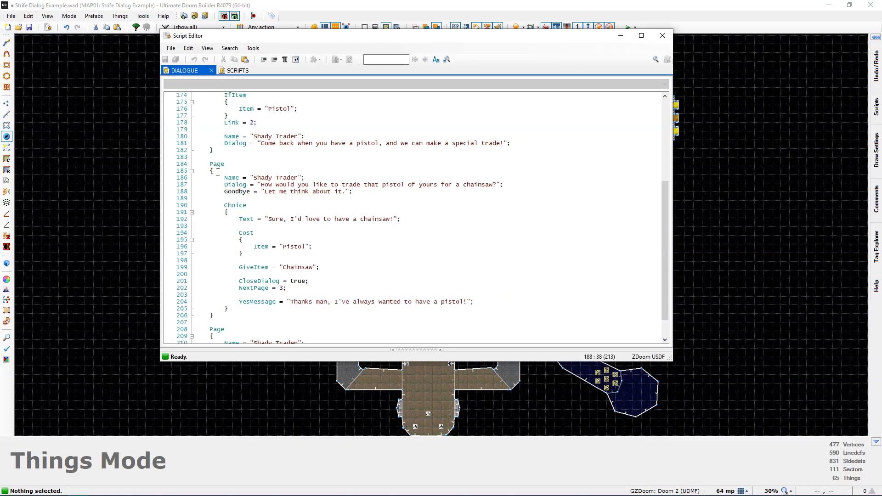
{"action": "scroll", "coordinate": [215, 170], "scroll_direction": "up", "scroll_amount": 8}
{"action": "left_click", "coordinate": [192, 205]}
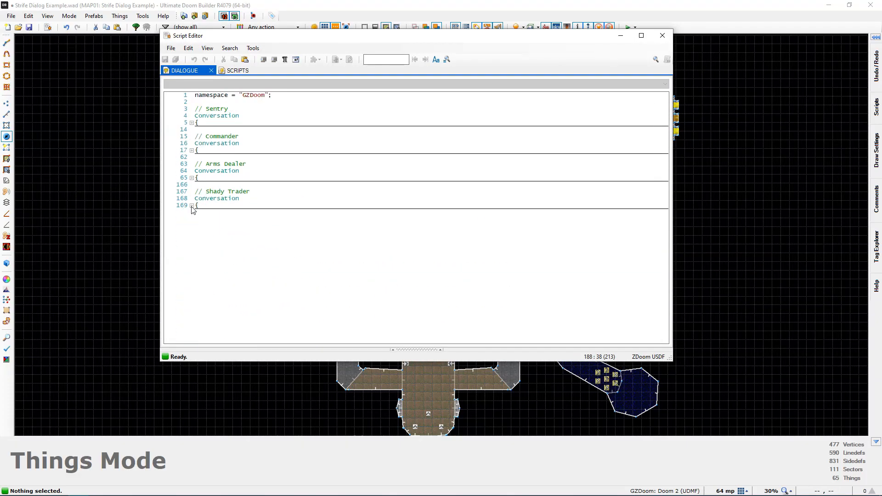
- Look over the Sentry, Commander, Arms Dealer and Shady Trader conversation headings and enlarge the script text
{"action": "left_click", "coordinate": [220, 110]}
{"action": "left_click_drag", "start_coordinate": [195, 109], "coordinate": [235, 137]}
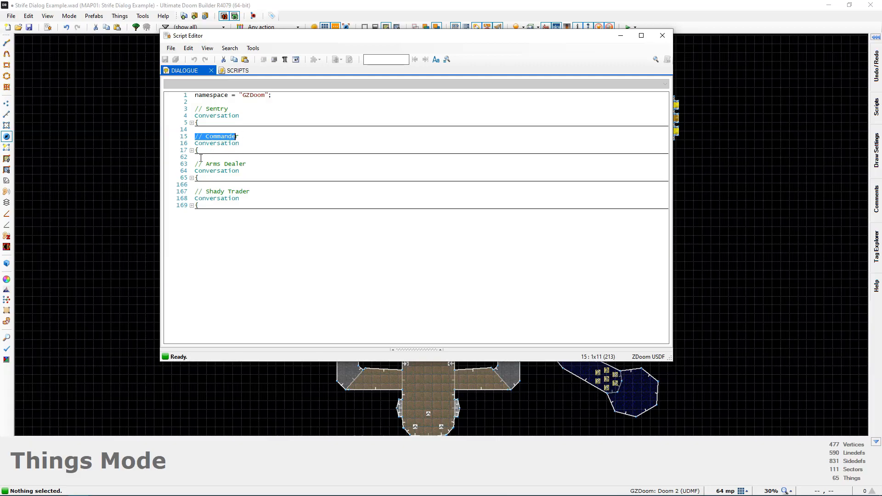
{"action": "left_click", "coordinate": [238, 232]}
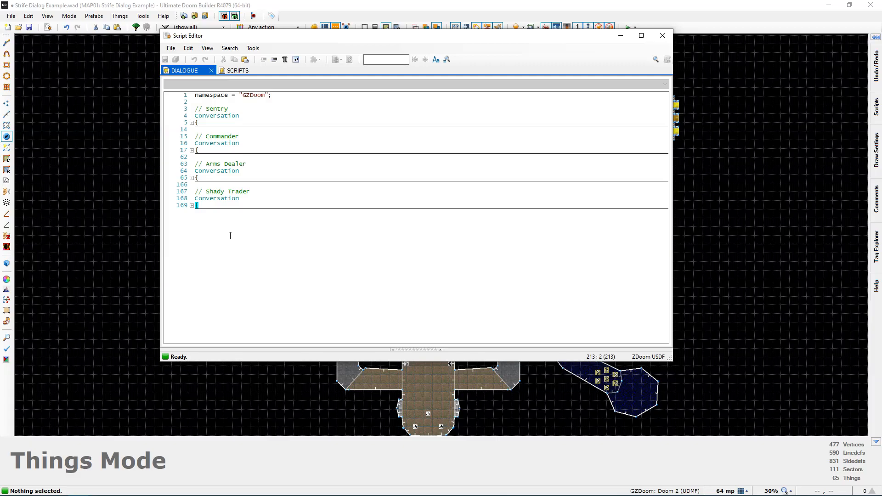
{"action": "scroll", "coordinate": [243, 221], "scroll_direction": "up", "scroll_amount": 3, "text": "ctrl"}
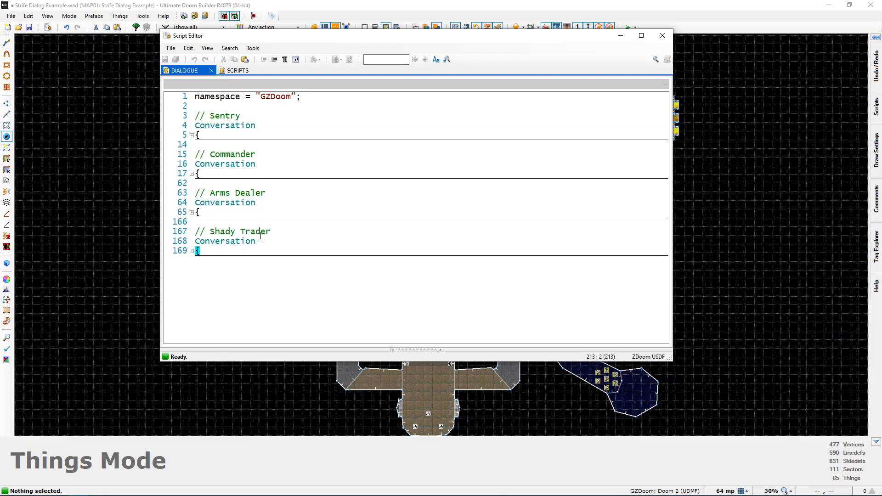
- Start a new "//" comment line below the end of the Shady Trader conversation
{"action": "left_click", "coordinate": [191, 251]}
{"action": "scroll", "coordinate": [273, 291], "scroll_direction": "down", "scroll_amount": 12}
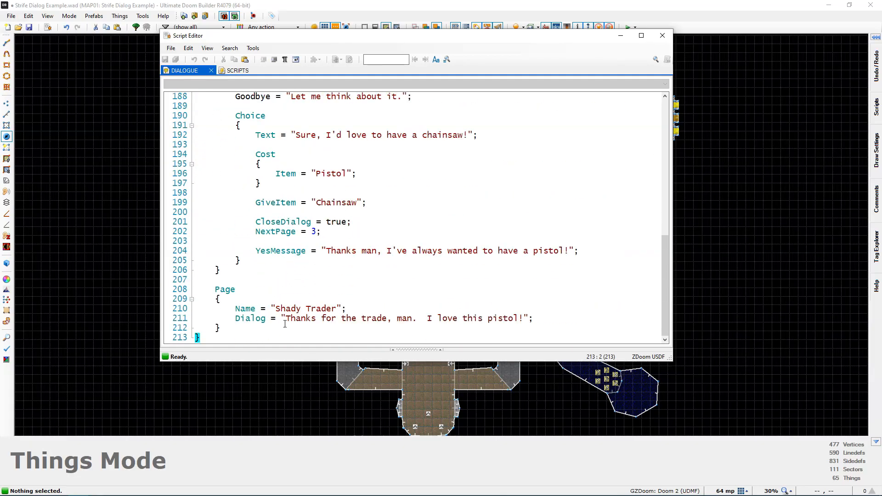
{"action": "key", "text": "Return"}
{"action": "key", "text": "Return"}
{"action": "type", "text": "//"}
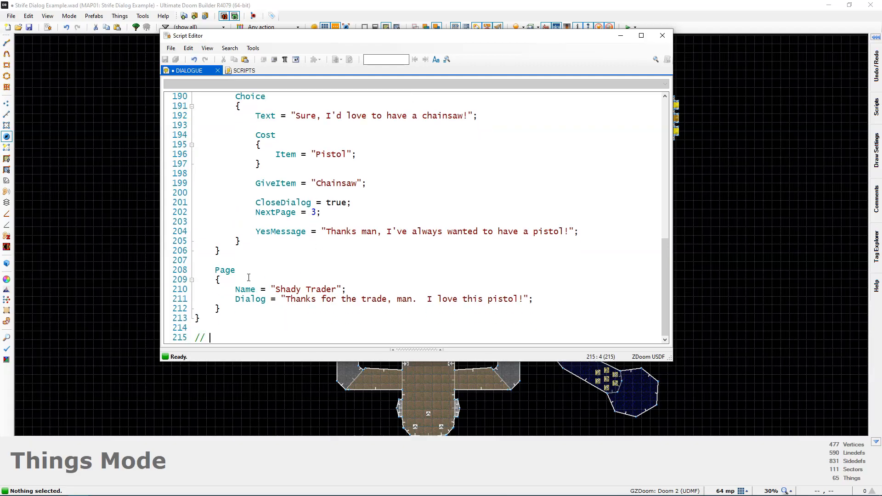
- Extend the existing Commander comment with "(Before Quest Completed)" and leave that conversation folded
{"action": "scroll", "coordinate": [249, 277], "scroll_direction": "up", "scroll_amount": 13}
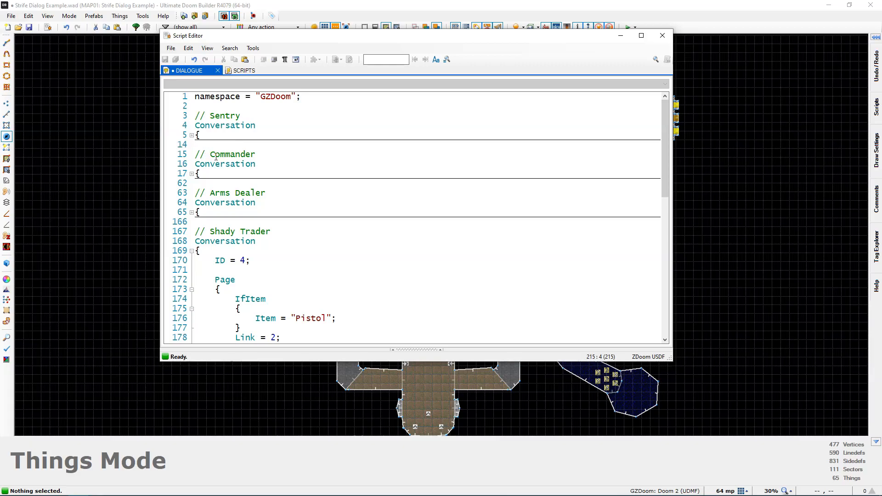
{"action": "left_click", "coordinate": [191, 173]}
{"action": "scroll", "coordinate": [336, 230], "scroll_direction": "down", "scroll_amount": 1}
{"action": "scroll", "coordinate": [259, 264], "scroll_direction": "up", "scroll_amount": 1}
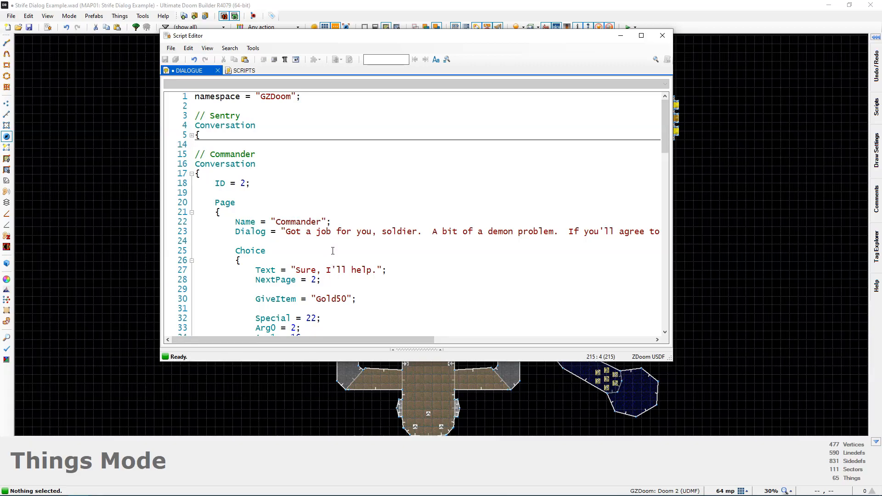
{"action": "left_click", "coordinate": [276, 154]}
{"action": "type", "text": "("}
{"action": "key", "text": "BackSpace"}
{"action": "type", "text": "(Before Quest Completed)"}
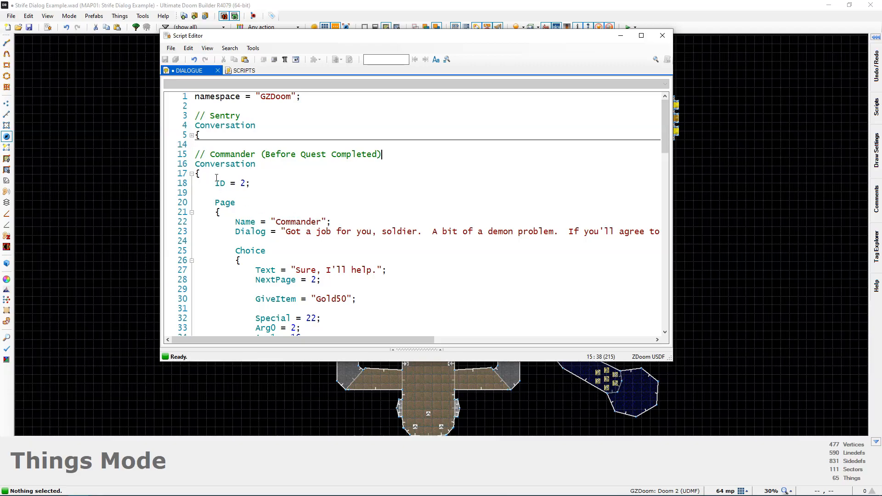
{"action": "left_click", "coordinate": [192, 174]}
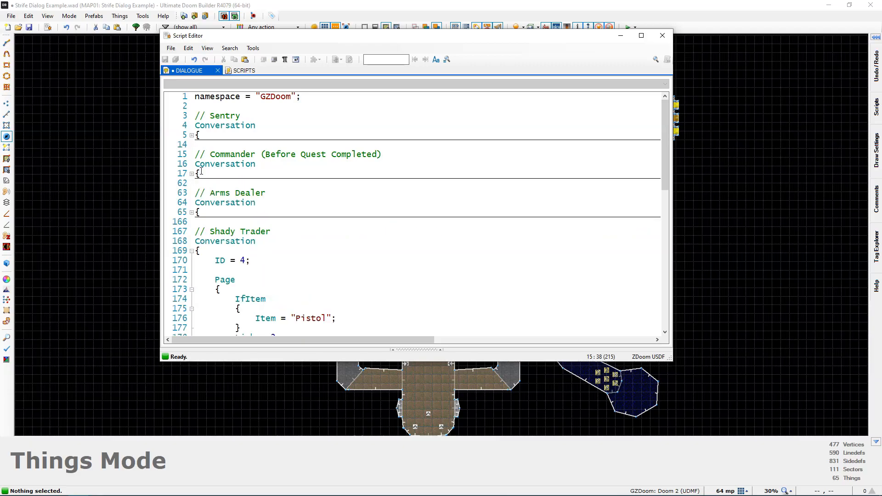
- Complete the comment at the end of the script as "// Commander (After Quest Completed)"
{"action": "scroll", "coordinate": [297, 182], "scroll_direction": "down", "scroll_amount": 13}
{"action": "key", "text": "ctrl+End"}
{"action": "type", "text": "// "}
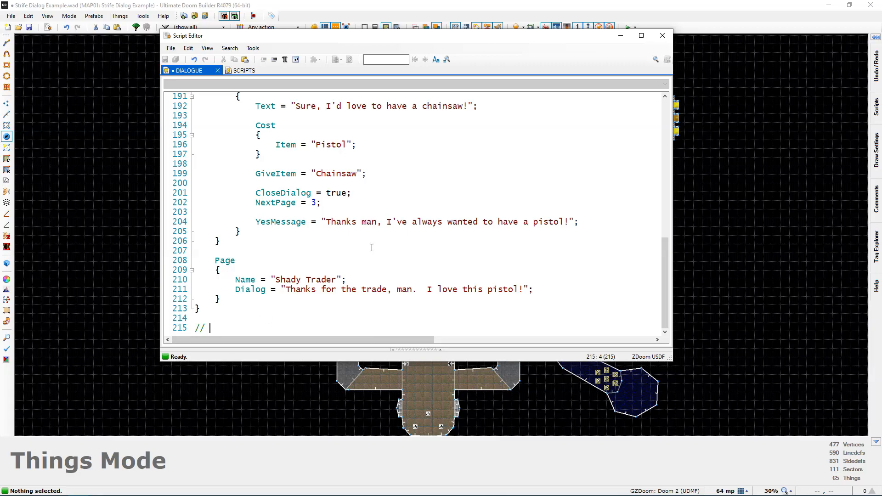
{"action": "type", "text": "Commander (After Quest Comp"}
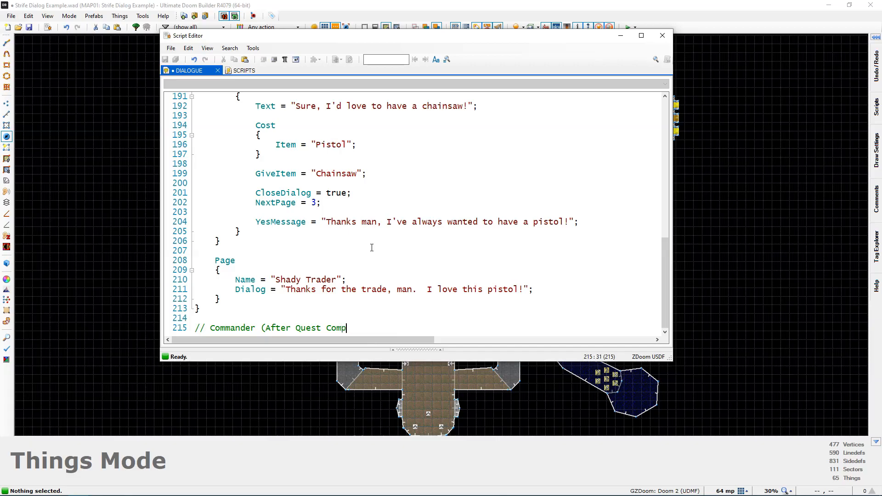
{"action": "type", "text": "leted)"}
{"action": "key", "text": "Return"}
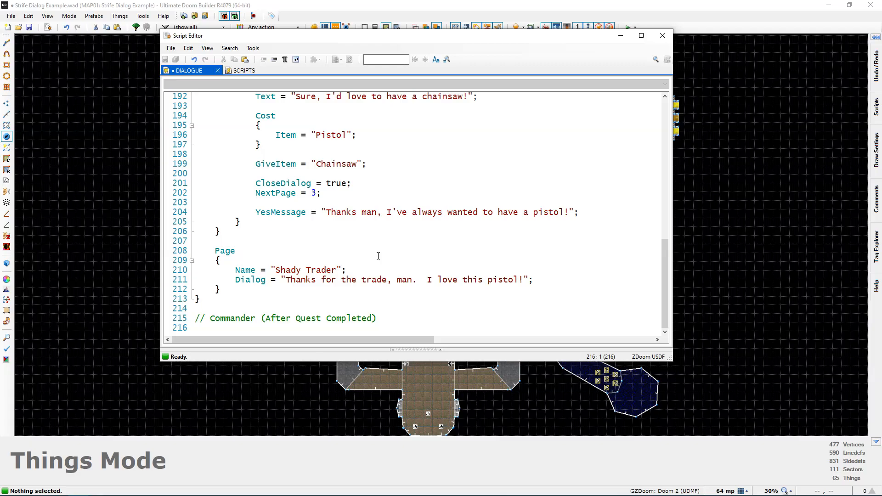
- Add an empty Conversation block under the "Commander (After Quest Completed)" comment and fold the Shady Trader conversation
{"action": "type", "text": "Conversation"}
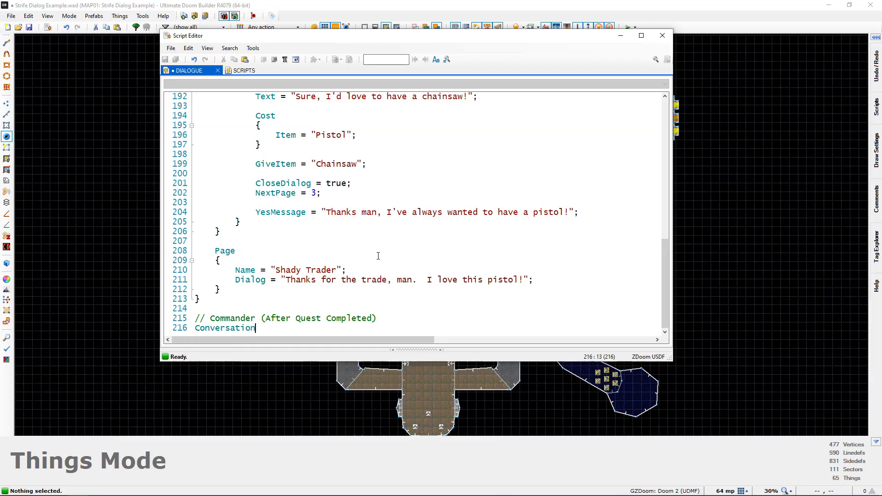
{"action": "key", "text": "Return"}
{"action": "type", "text": "{"}
{"action": "key", "text": "Return"}
{"action": "scroll", "coordinate": [297, 203], "scroll_direction": "up", "scroll_amount": 12}
{"action": "scroll", "coordinate": [298, 203], "scroll_direction": "up", "scroll_amount": 1}
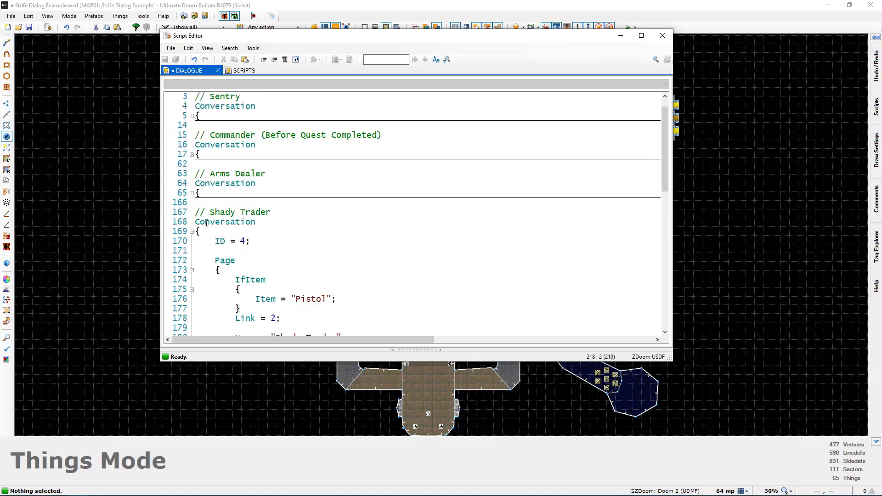
{"action": "left_click", "coordinate": [191, 231]}
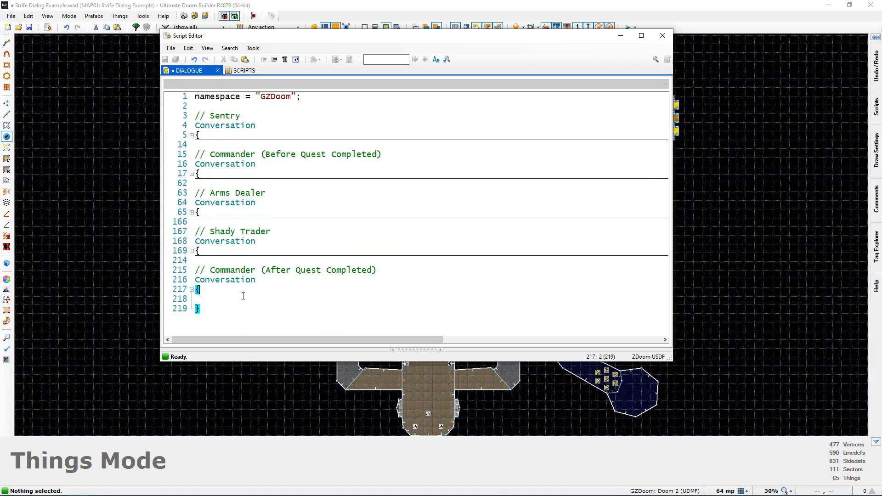
- Give the after-quest Commander conversation ID = 5
{"action": "left_click", "coordinate": [221, 126]}
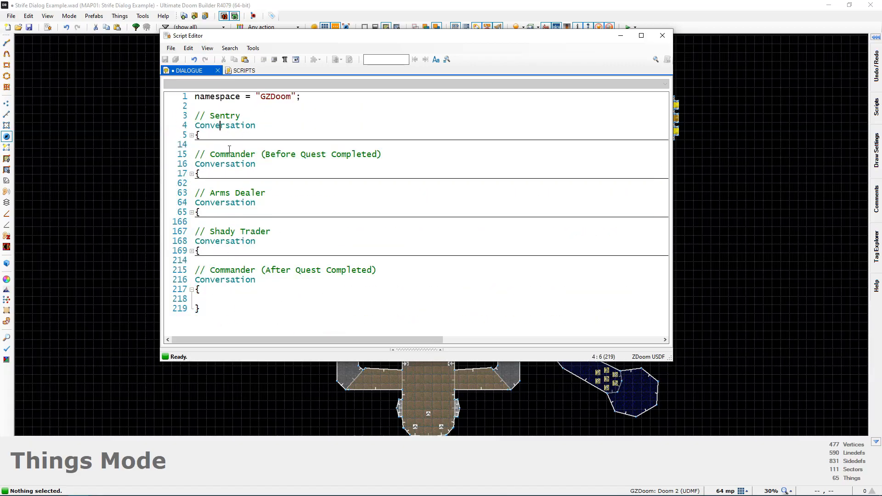
{"action": "left_click", "coordinate": [215, 241]}
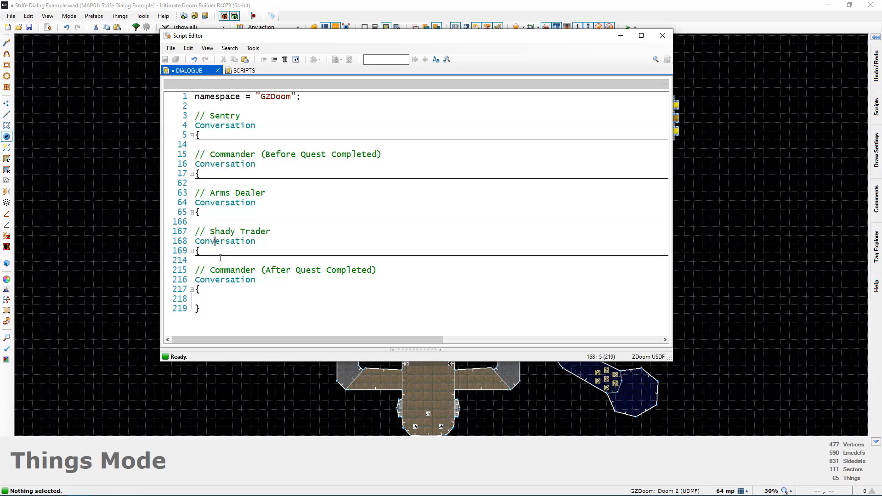
{"action": "left_click", "coordinate": [230, 297]}
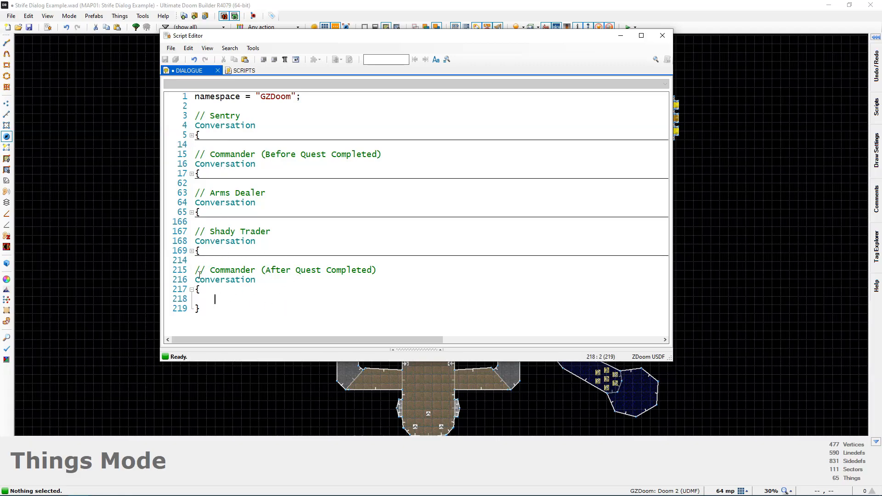
{"action": "type", "text": "ID "}
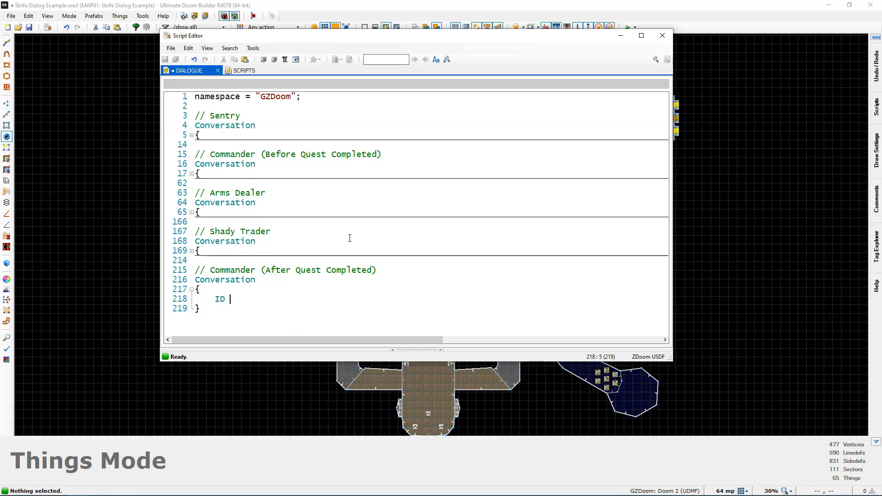
{"action": "type", "text": "= 5;"}
{"action": "key", "text": "Return"}
{"action": "key", "text": "Return"}
- Add a Page block to conversation 5 with Name = "Commander"
{"action": "type", "text": "Page"}
{"action": "key", "text": "Return"}
{"action": "key", "text": "Return"}
{"action": "type", "text": "{"}
{"action": "key", "text": "Return"}
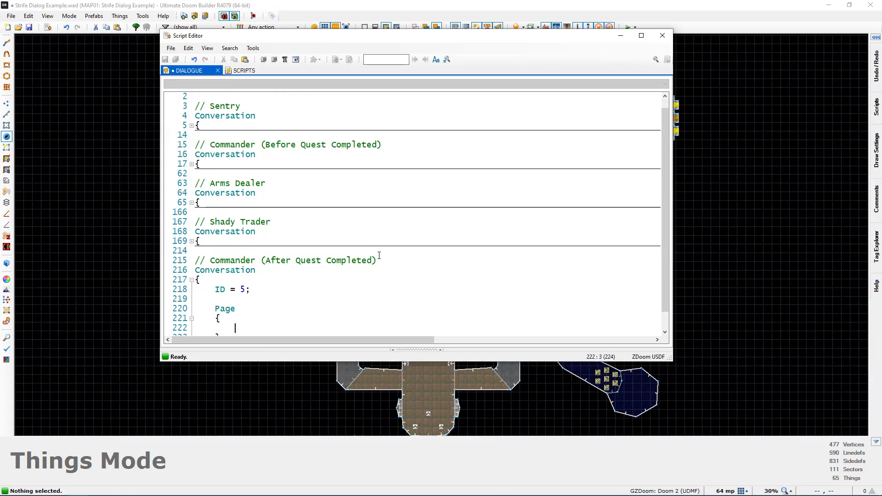
{"action": "scroll", "coordinate": [376, 257], "scroll_direction": "down", "scroll_amount": 1}
{"action": "type", "text": "N"}
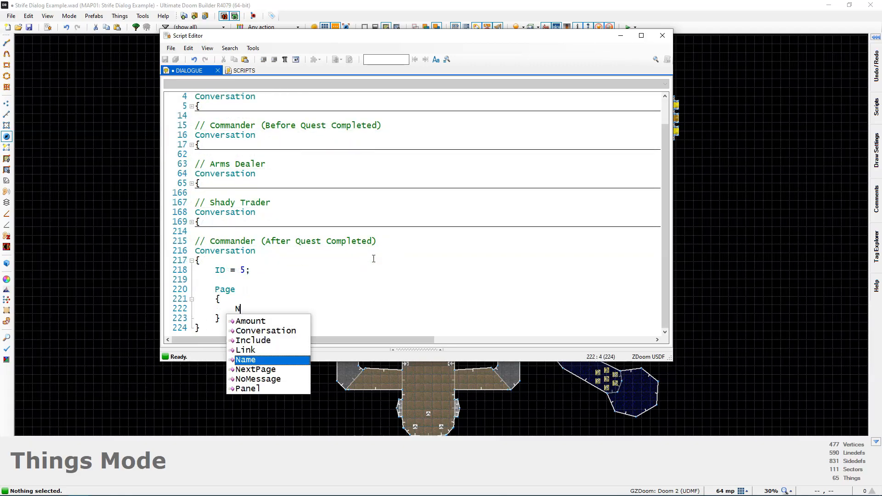
{"action": "type", "text": "ame = \"Commander\";"}
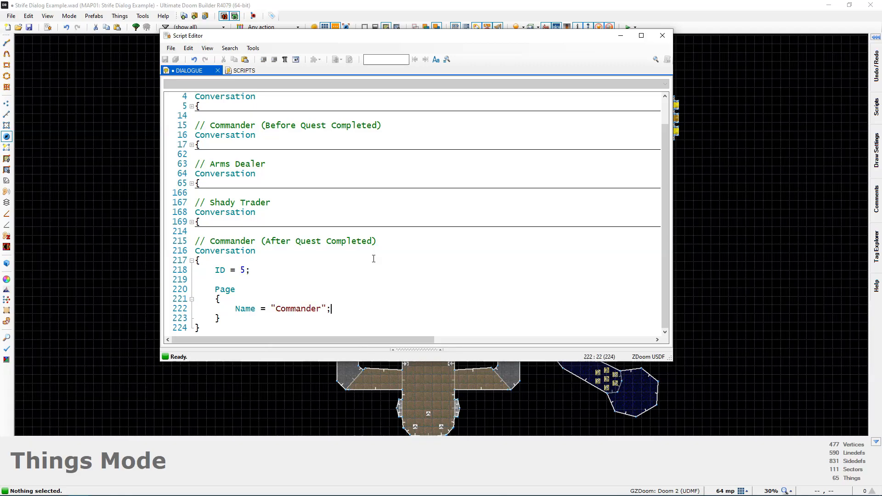
- Give the page the Dialog line "My men tell me the Hell Knight is dead. Is it really true!?"
{"action": "key", "text": "Return"}
{"action": "type", "text": "Dialog"}
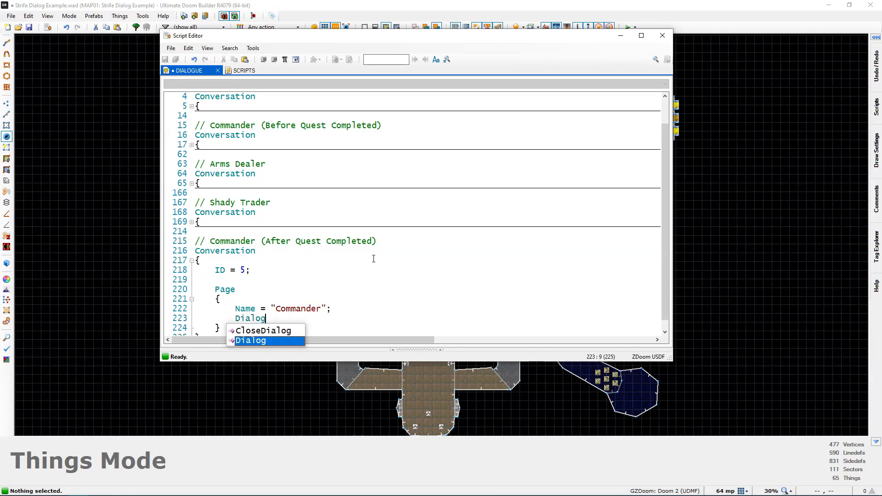
{"action": "type", "text": " = \"My men tell me the h"}
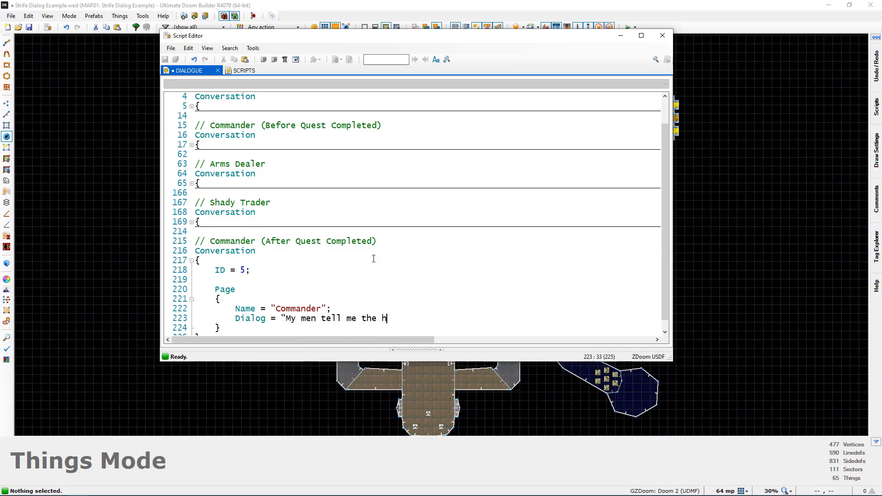
{"action": "key", "text": "BackSpace"}
{"action": "type", "text": "Hell Knight is dead.  Is"}
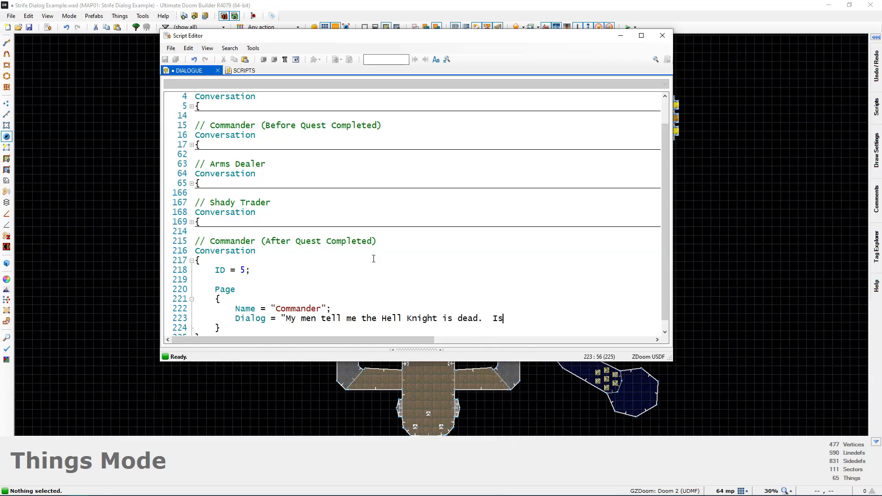
{"action": "type", "text": " it really true!?\";"}
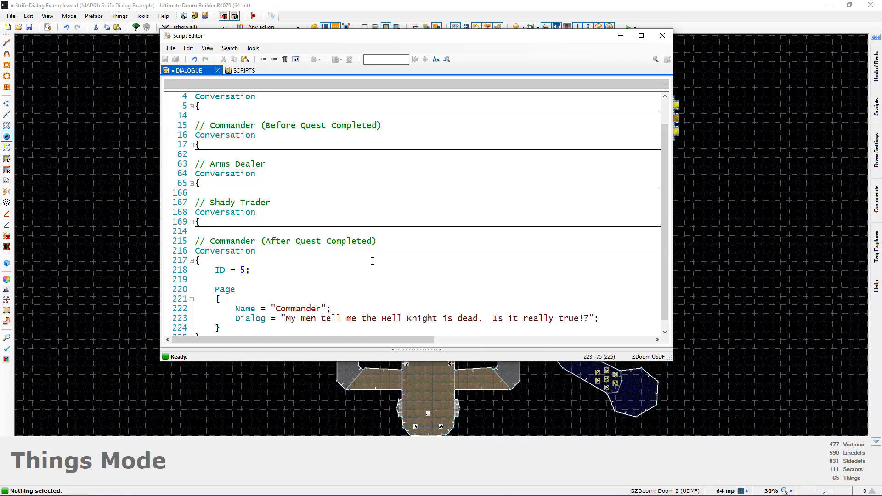
- Add a Choice block to the page with Text = "It's true. I killed it."
{"action": "key", "text": "Return"}
{"action": "key", "text": "Return"}
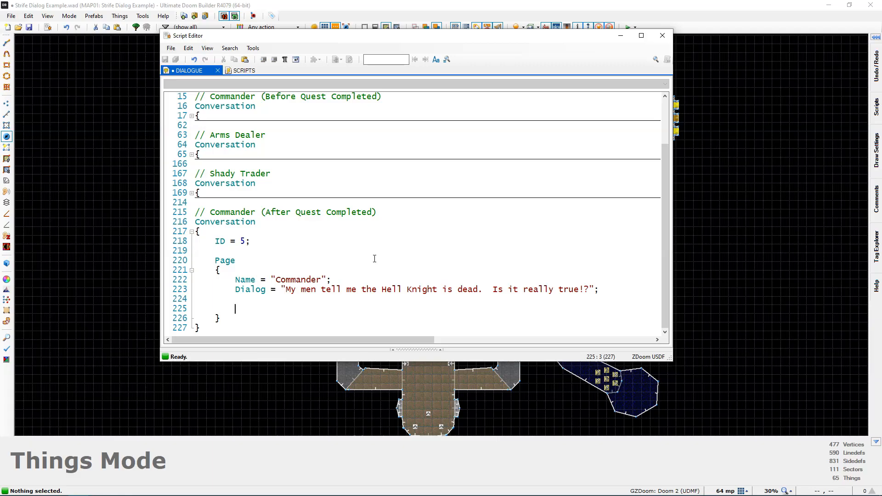
{"action": "type", "text": "Choic"}
{"action": "key", "text": "Return"}
{"action": "scroll", "coordinate": [374, 259], "scroll_direction": "down", "scroll_amount": 1}
{"action": "type", "text": "Text = \"It's true.  I killed it.\""}
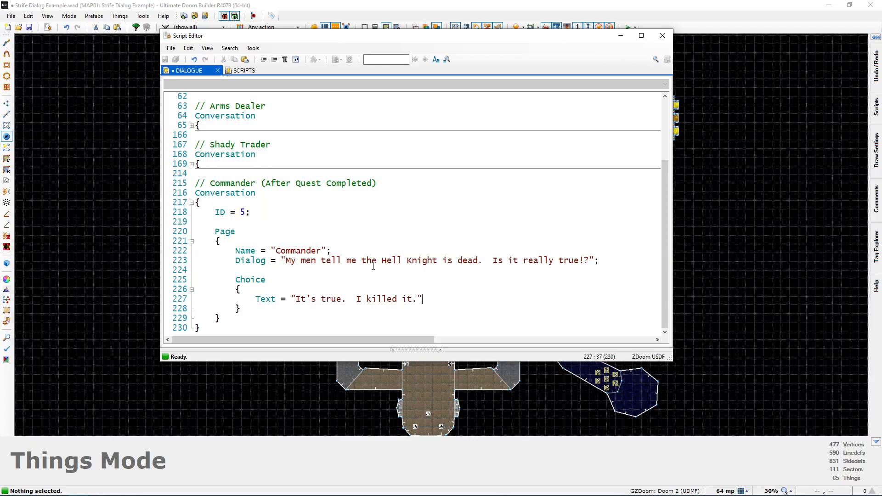
{"action": "type", "text": ";"}
{"action": "key", "text": "Return"}
{"action": "scroll", "coordinate": [352, 294], "scroll_direction": "down", "scroll_amount": 1}
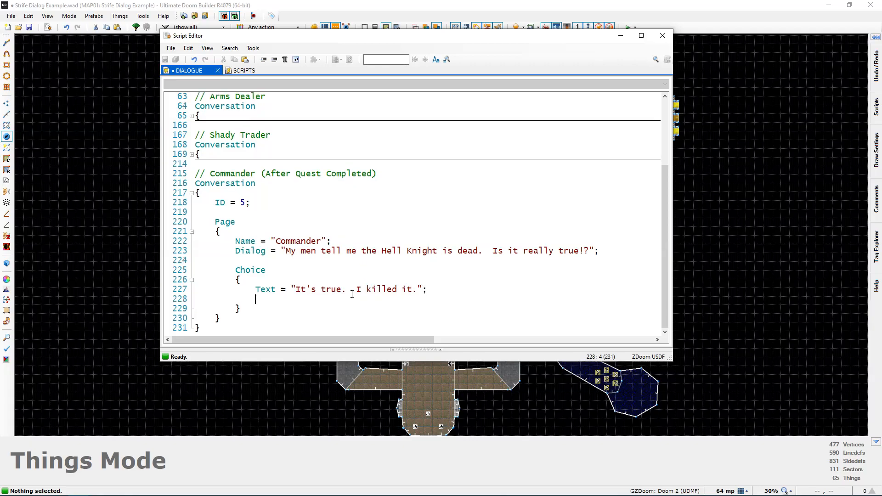
- Add a second Page block to conversation 5, after the first page, with Name = "Commander"
{"action": "left_click", "coordinate": [260, 321]}
{"action": "key", "text": "Return"}
{"action": "key", "text": "Return"}
{"action": "type", "text": "Page"}
{"action": "key", "text": "Return"}
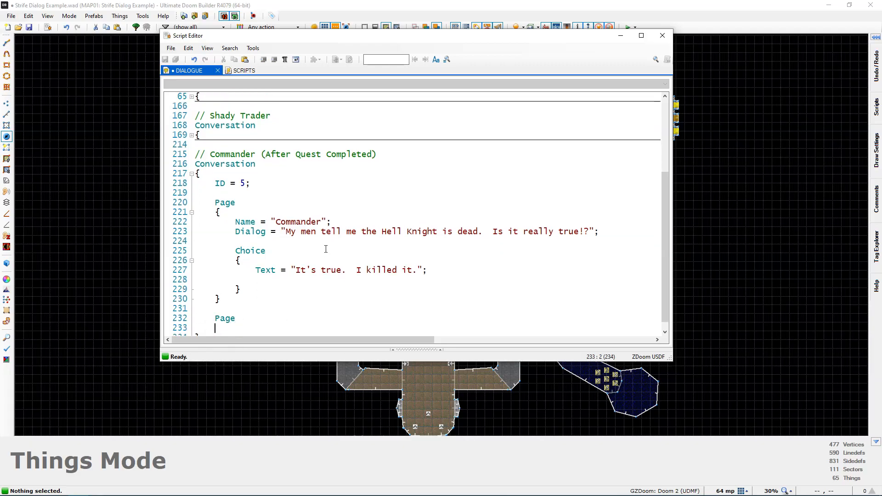
{"action": "type", "text": "{"}
{"action": "key", "text": "Return"}
{"action": "type", "text": "Name = \"Commander\";"}
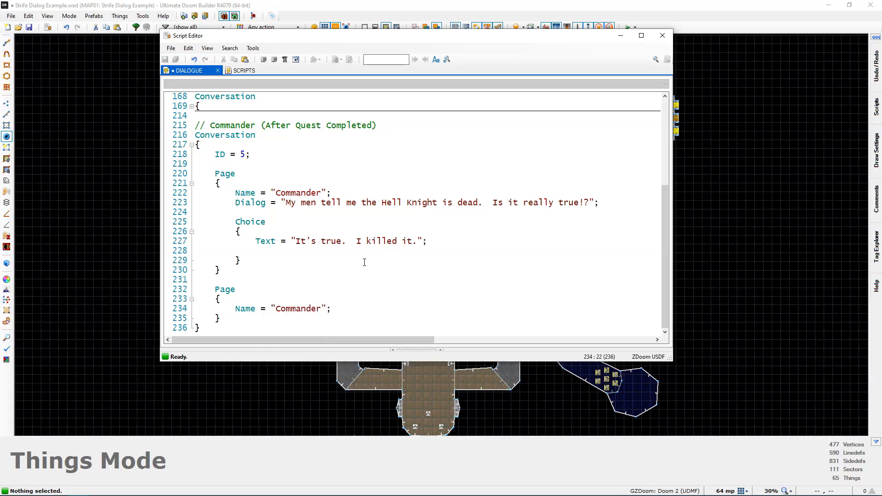
- Give the second page the Dialog line "You've done well, soldier! Take these coins as a reward, and feel free to call this base of ours home."
{"action": "key", "text": "Return"}
{"action": "type", "text": "Dial"}
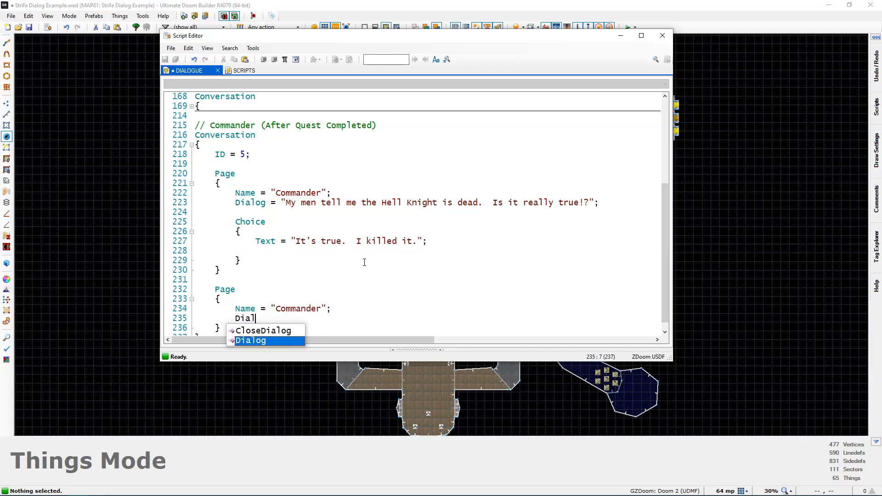
{"action": "type", "text": "og = \"\""}
{"action": "key", "text": "Left"}
{"action": "type", "text": "You've done well, "}
{"action": "type", "text": "soldier!"}
{"action": "type", "text": "  Take these coin"}
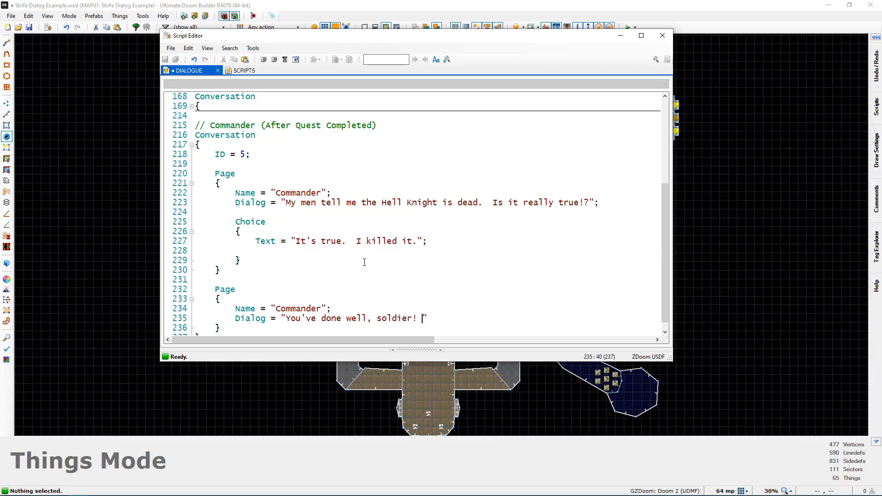
{"action": "type", "text": "s as a reward"}
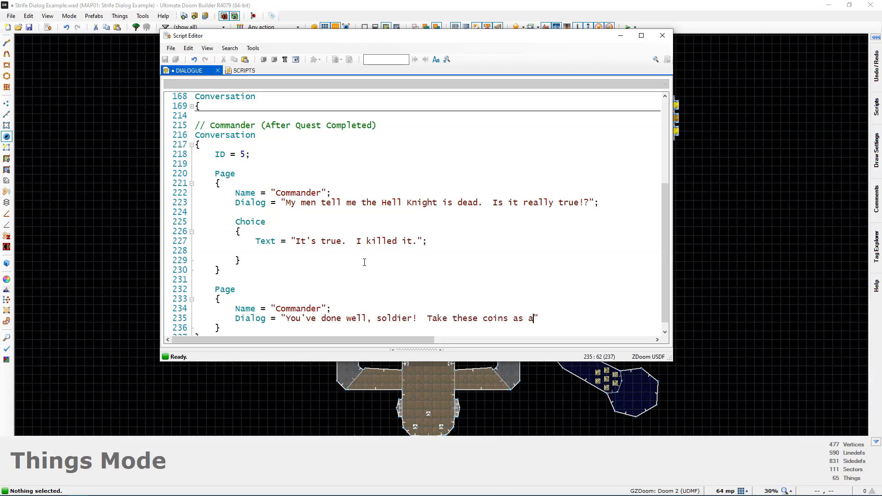
{"action": "type", "text": ", and feel free to call"}
{"action": "type", "text": " this base of ours home."}
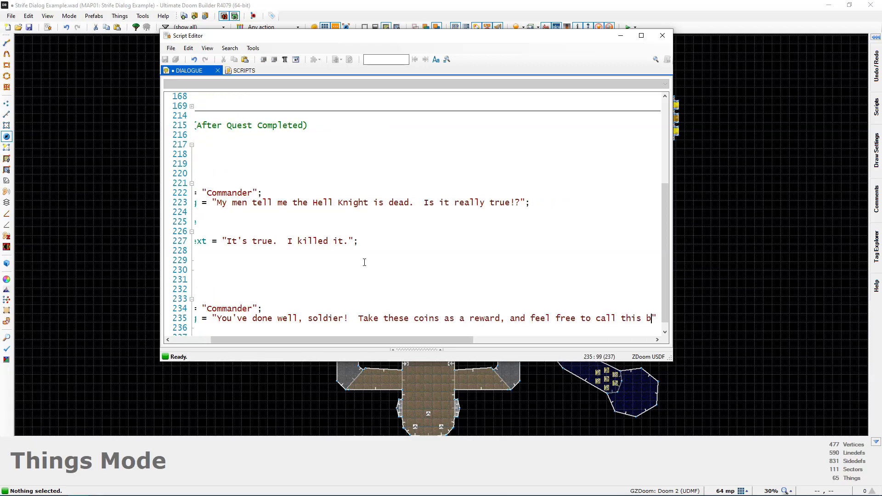
{"action": "type", "text": "\";"}
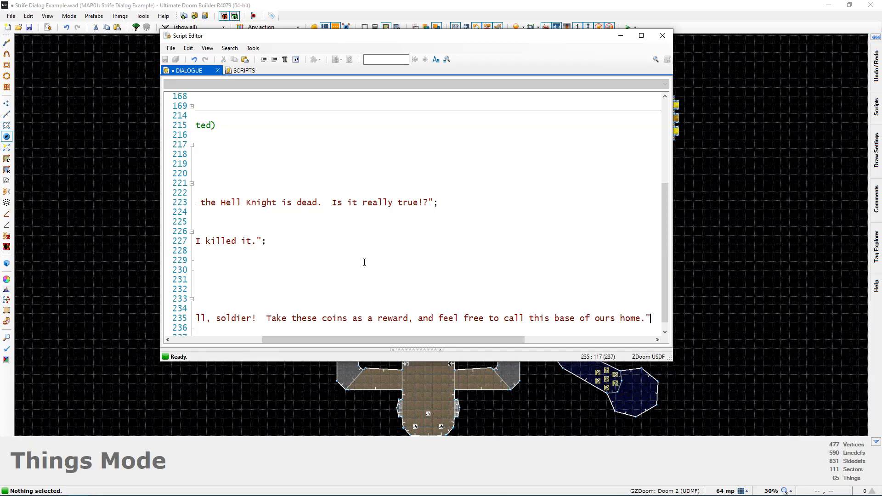
{"action": "left_click_drag", "start_coordinate": [339, 340], "coordinate": [238, 340]}
{"action": "scroll", "coordinate": [277, 248], "scroll_direction": "down", "scroll_amount": 1}
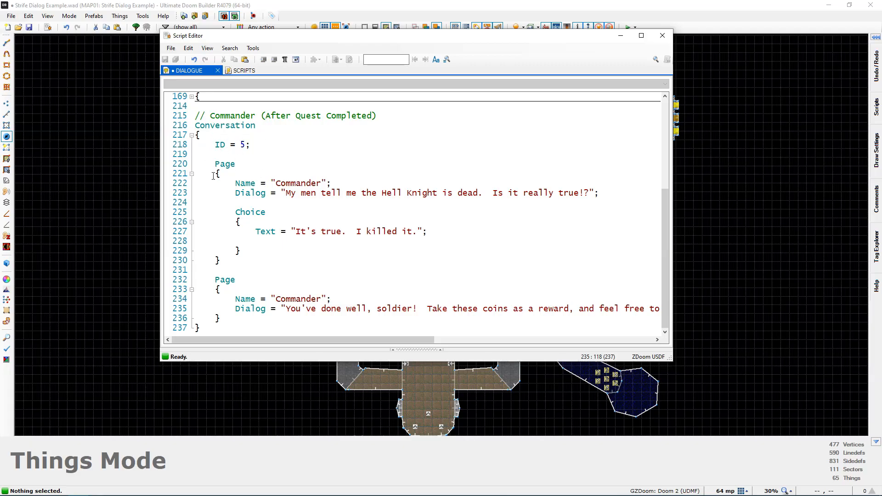
- Examine how conversation 5 is laid out: the opening dialog, the player's choice and the second page
{"action": "left_click_drag", "start_coordinate": [198, 125], "coordinate": [286, 327]}
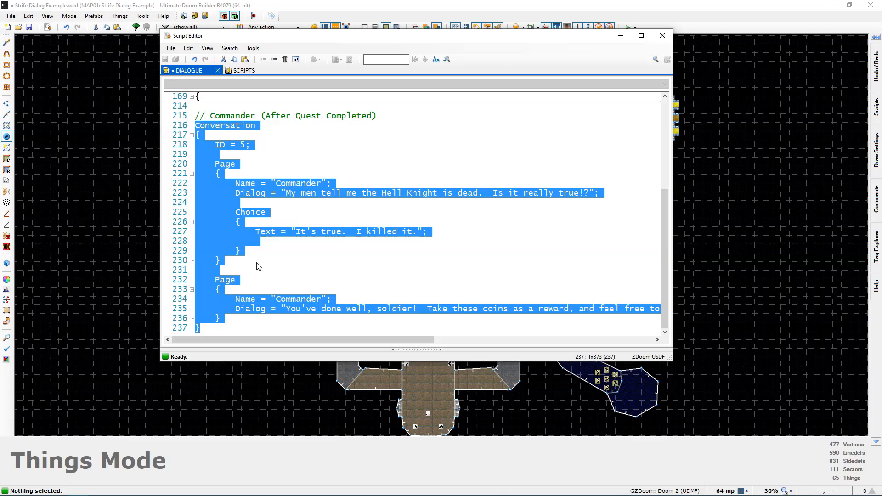
{"action": "left_click", "coordinate": [269, 251]}
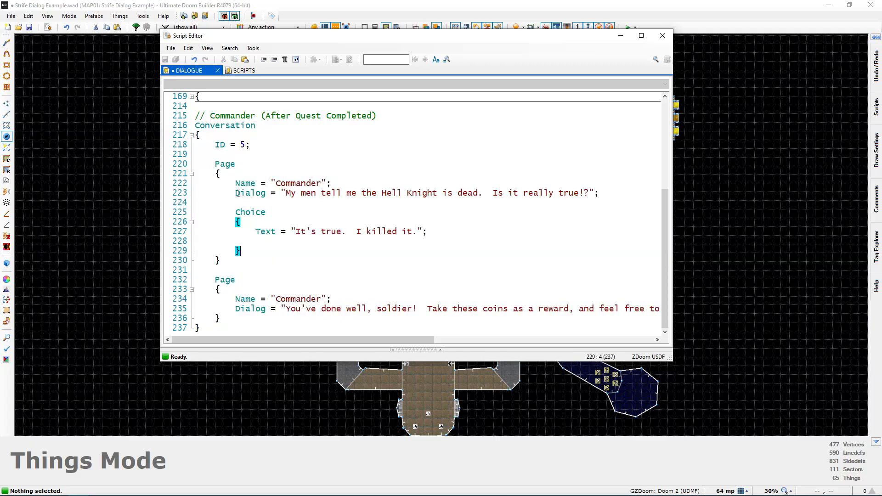
{"action": "left_click_drag", "start_coordinate": [261, 193], "coordinate": [599, 193]}
{"action": "left_click_drag", "start_coordinate": [429, 233], "coordinate": [296, 233]}
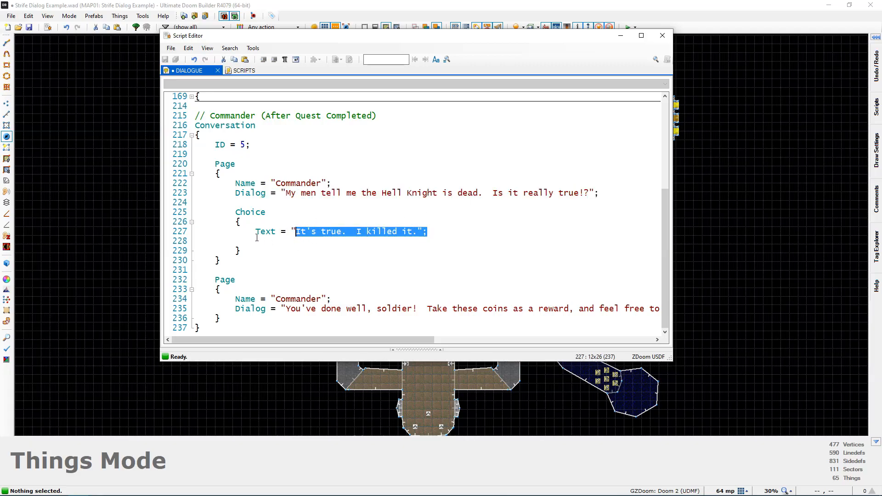
{"action": "left_click_drag", "start_coordinate": [235, 212], "coordinate": [270, 242]}
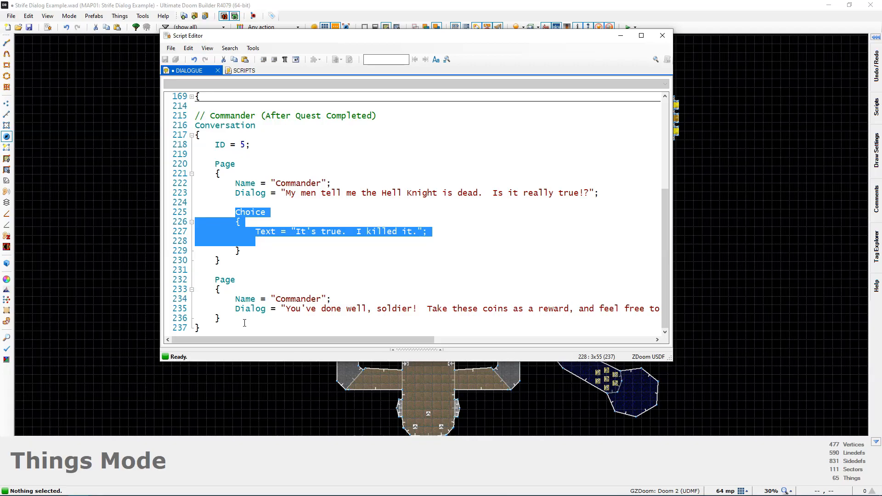
{"action": "left_click_drag", "start_coordinate": [261, 320], "coordinate": [216, 280]}
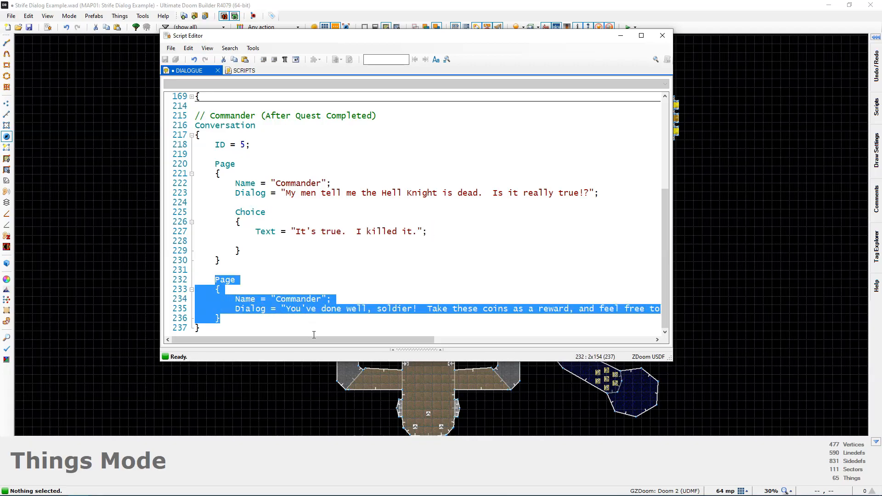
{"action": "left_click_drag", "start_coordinate": [313, 343], "coordinate": [288, 340]}
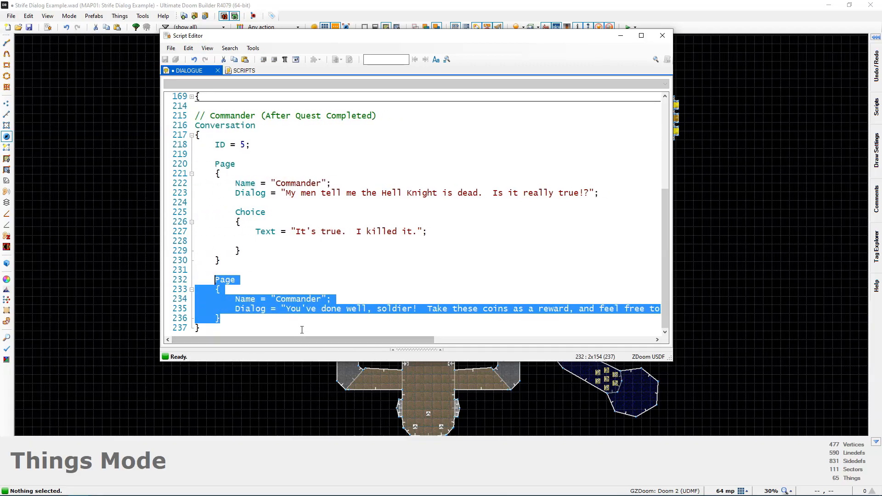
{"action": "left_click", "coordinate": [309, 241]}
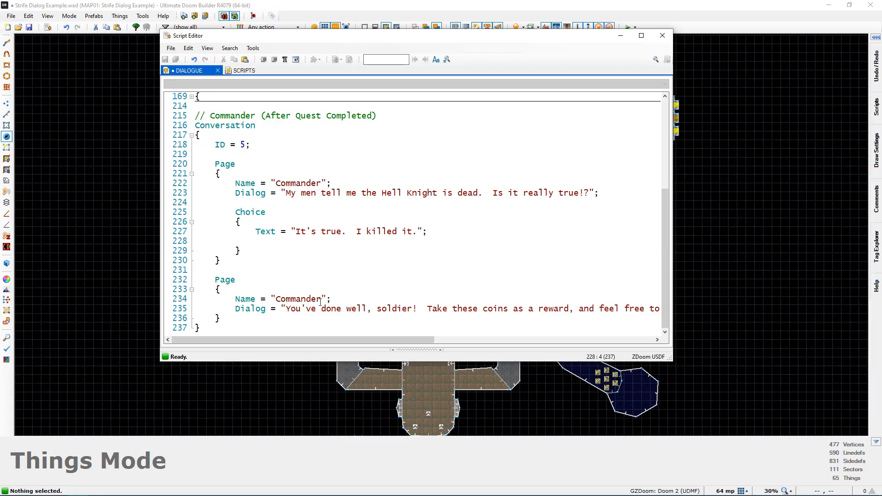
{"action": "left_click_drag", "start_coordinate": [242, 319], "coordinate": [198, 281]}
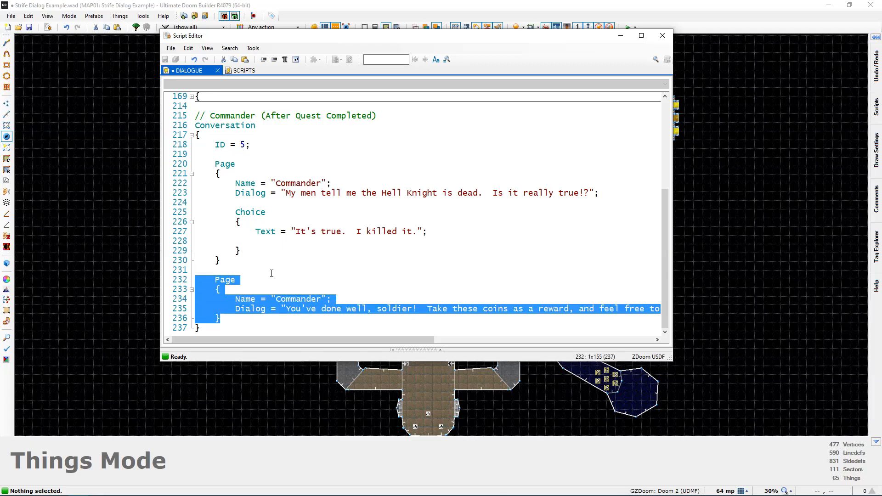
- Link the "It's true. I killed it." choice to the second page with NextPage = 2
{"action": "left_click", "coordinate": [300, 245]}
{"action": "type", "text": "N"}
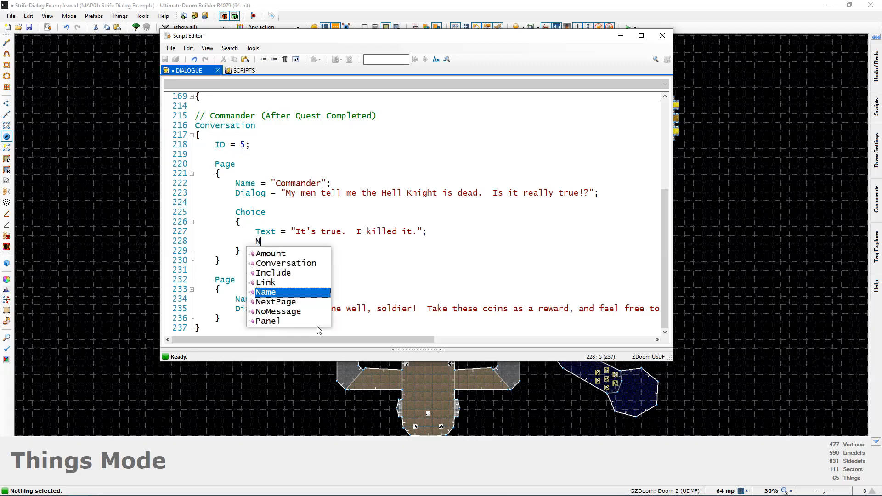
{"action": "type", "text": "extPage = 2;"}
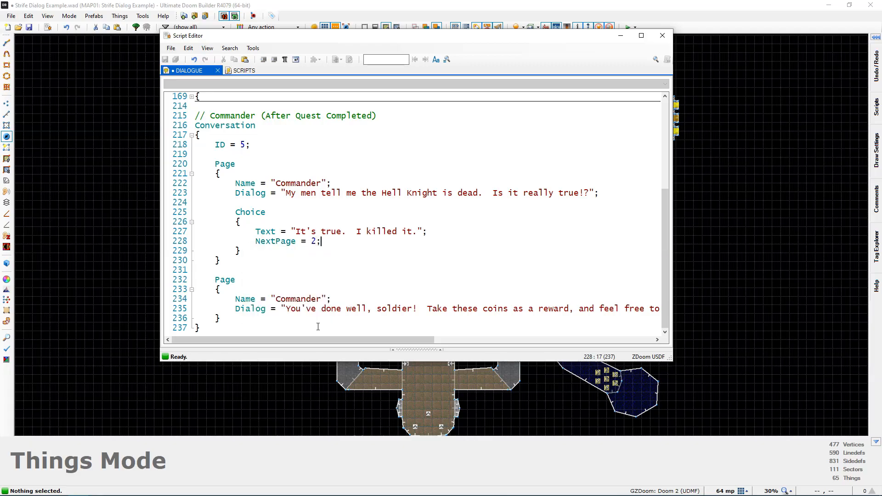
{"action": "left_click_drag", "start_coordinate": [221, 319], "coordinate": [219, 280]}
{"action": "left_click", "coordinate": [219, 279]}
{"action": "left_click_drag", "start_coordinate": [215, 164], "coordinate": [264, 316]}
{"action": "left_click", "coordinate": [240, 251]}
- Make the "It's true. I killed it." choice reward the player with GiveItem = "Gold50"
{"action": "left_click", "coordinate": [343, 241]}
{"action": "key", "text": "Return"}
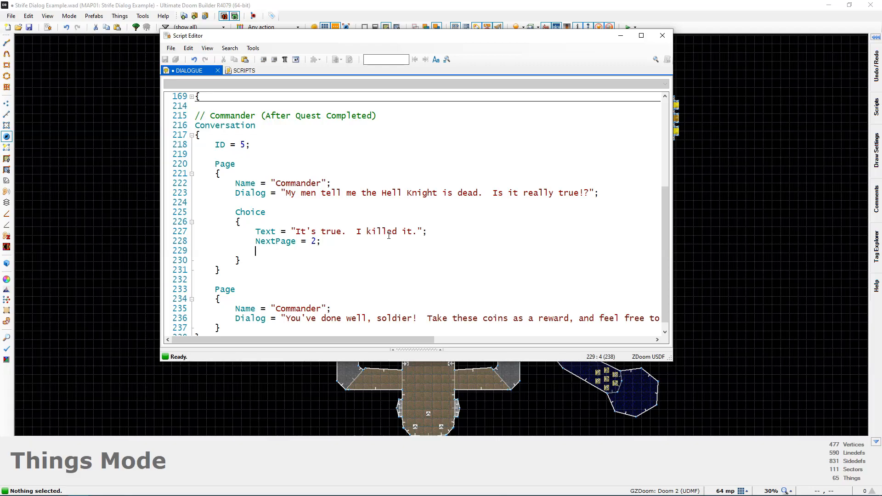
{"action": "type", "text": "GiveItem = \""}
{"action": "type", "text": "Gold50\";"}
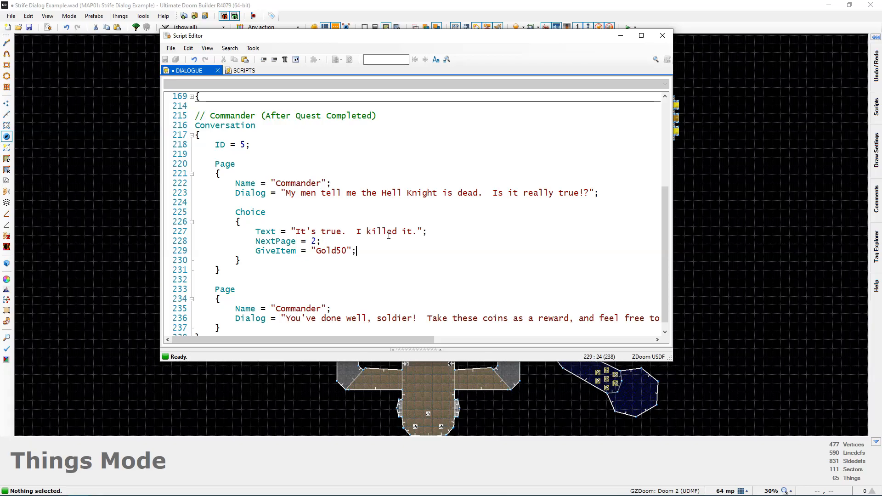
- Review the flow of conversation 5 from the opening dialog through the choice and its reward to the second page
{"action": "scroll", "coordinate": [384, 236], "scroll_direction": "down", "scroll_amount": 1}
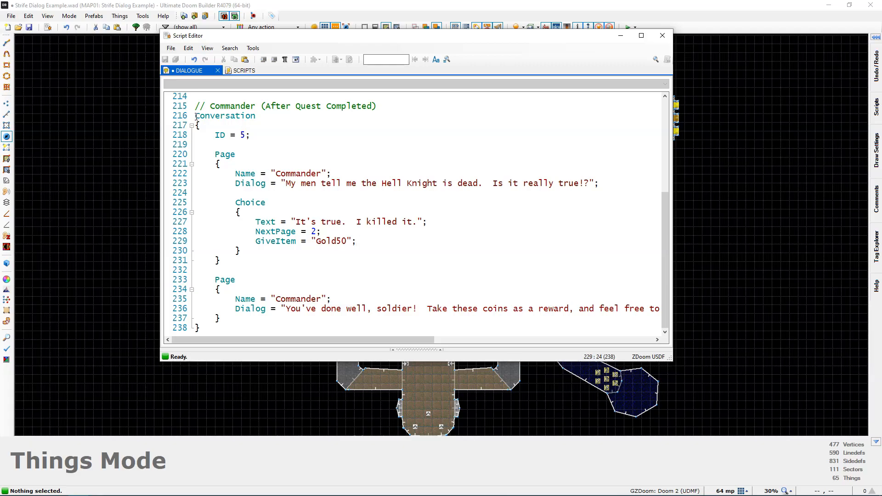
{"action": "left_click_drag", "start_coordinate": [197, 116], "coordinate": [294, 338]}
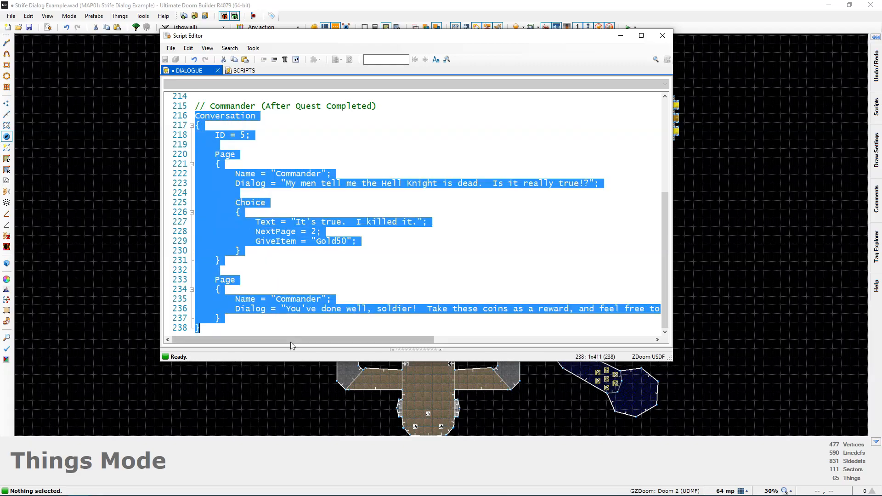
{"action": "left_click", "coordinate": [285, 260]}
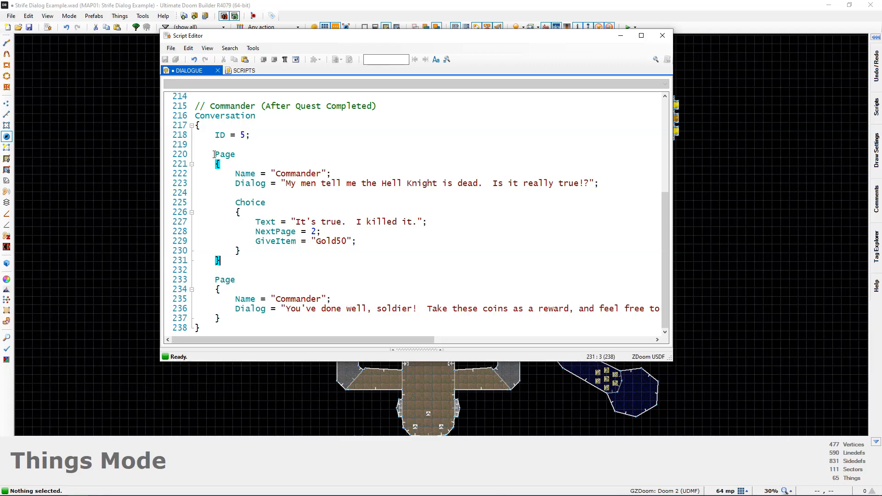
{"action": "left_click_drag", "start_coordinate": [214, 154], "coordinate": [215, 271]}
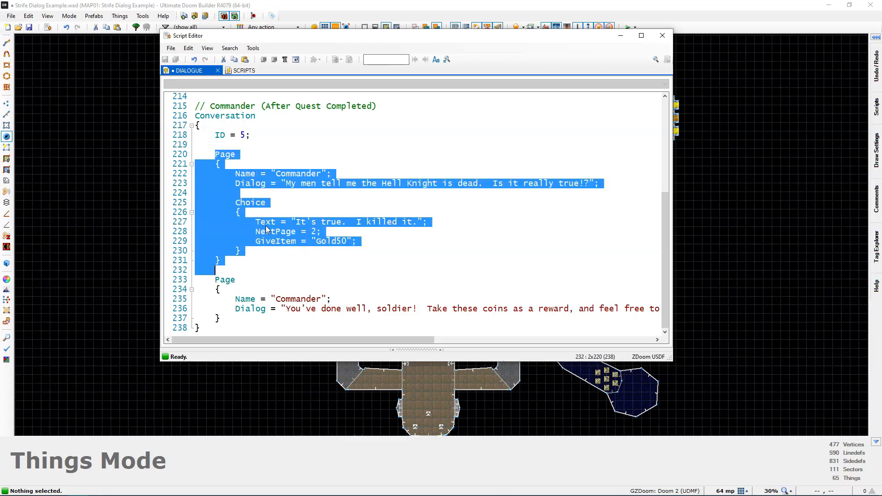
{"action": "left_click", "coordinate": [285, 184]}
{"action": "left_click_drag", "start_coordinate": [285, 183], "coordinate": [552, 184]}
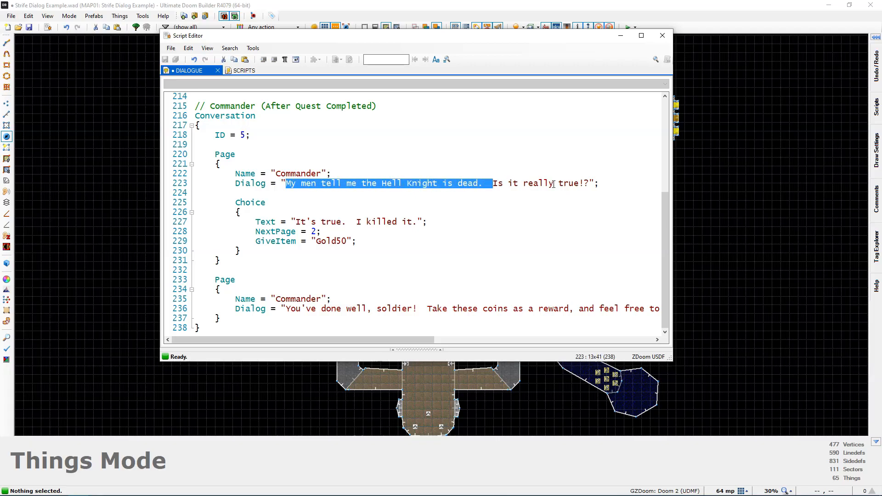
{"action": "left_click", "coordinate": [337, 241]}
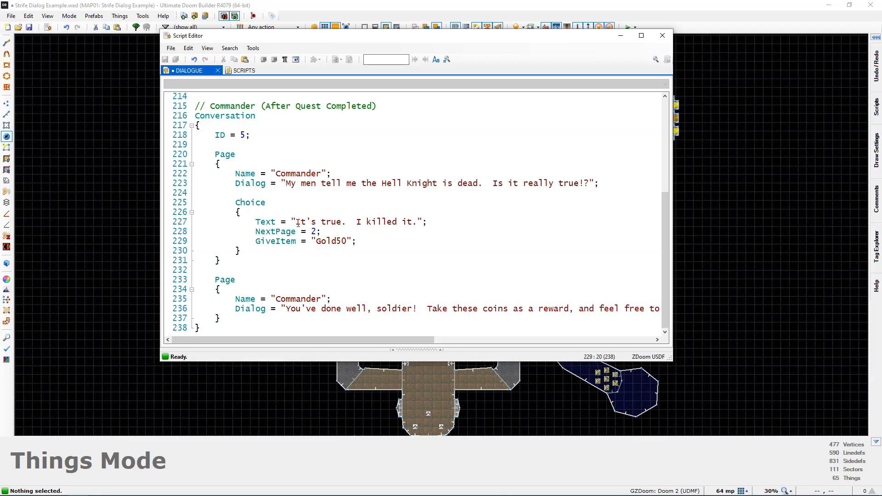
{"action": "left_click_drag", "start_coordinate": [235, 203], "coordinate": [266, 203]}
{"action": "left_click", "coordinate": [321, 221]}
{"action": "left_click_drag", "start_coordinate": [358, 241], "coordinate": [309, 240]}
{"action": "left_click_drag", "start_coordinate": [251, 308], "coordinate": [311, 309]}
{"action": "mouse_move", "coordinate": [324, 339]}
{"action": "left_mouse_down"}
{"action": "mouse_move", "coordinate": [442, 341]}
{"action": "mouse_move", "coordinate": [325, 340]}
{"action": "left_mouse_up"}
{"action": "left_click", "coordinate": [314, 242]}
{"action": "left_click", "coordinate": [286, 252]}
- Add the line Goodbye = "Let me step away for a moment." below the Dialog of conversation 5's first page
{"action": "left_click", "coordinate": [302, 193]}
{"action": "key", "text": "Return"}
{"action": "key", "text": "Up"}
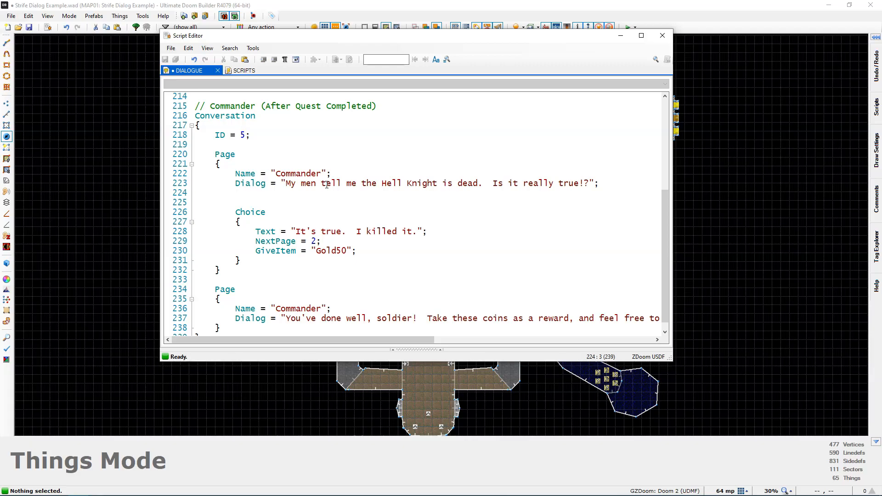
{"action": "type", "text": "Goodbye = \"L"}
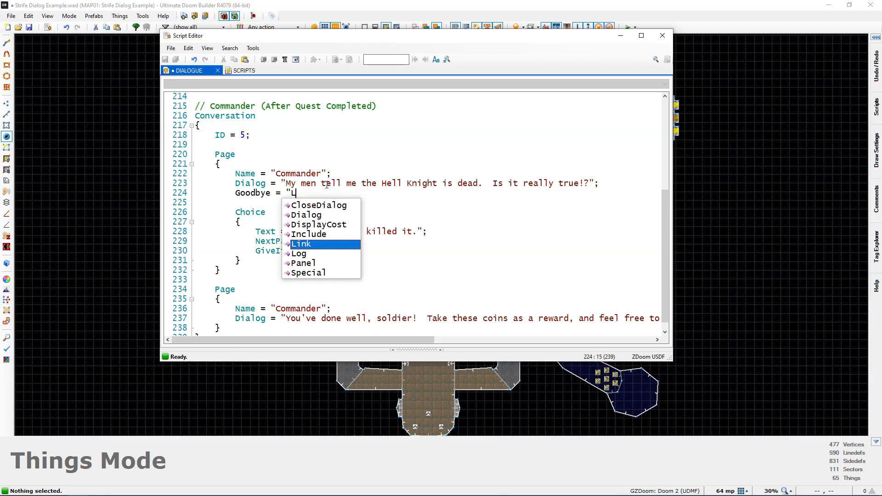
{"action": "type", "text": "et me step away "}
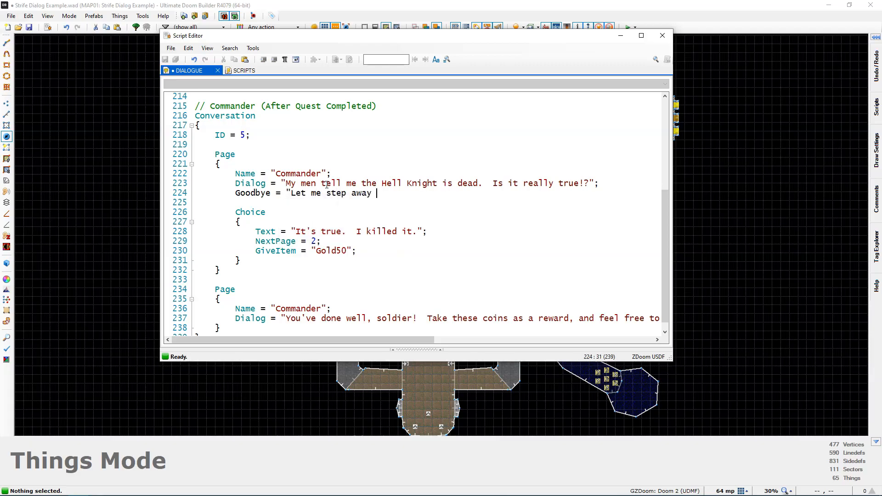
{"action": "type", "text": "for a moment.\";"}
{"action": "scroll", "coordinate": [338, 229], "scroll_direction": "down", "scroll_amount": 1}
{"action": "left_click", "coordinate": [337, 252]}
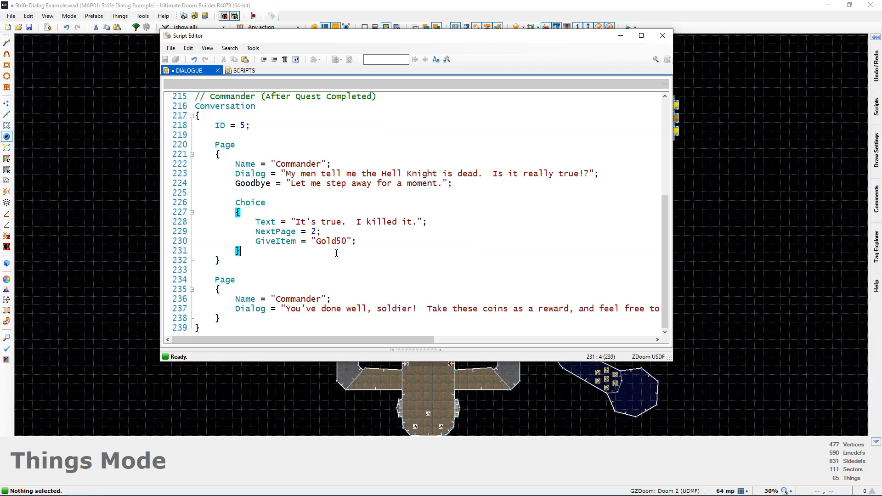
- Look over the whole after-quest Commander conversation and the list of conversations in the dialogue script
{"action": "scroll", "coordinate": [282, 214], "scroll_direction": "up", "scroll_amount": 1}
{"action": "scroll", "coordinate": [278, 211], "scroll_direction": "down", "scroll_amount": 1}
{"action": "left_click_drag", "start_coordinate": [230, 328], "coordinate": [195, 106]}
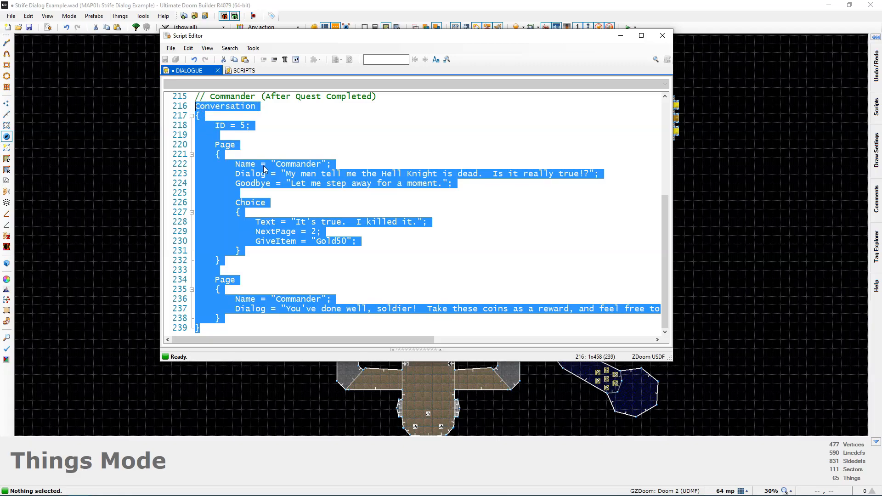
{"action": "left_click", "coordinate": [259, 250]}
{"action": "left_click_drag", "start_coordinate": [202, 328], "coordinate": [191, 106]}
{"action": "left_click", "coordinate": [350, 214]}
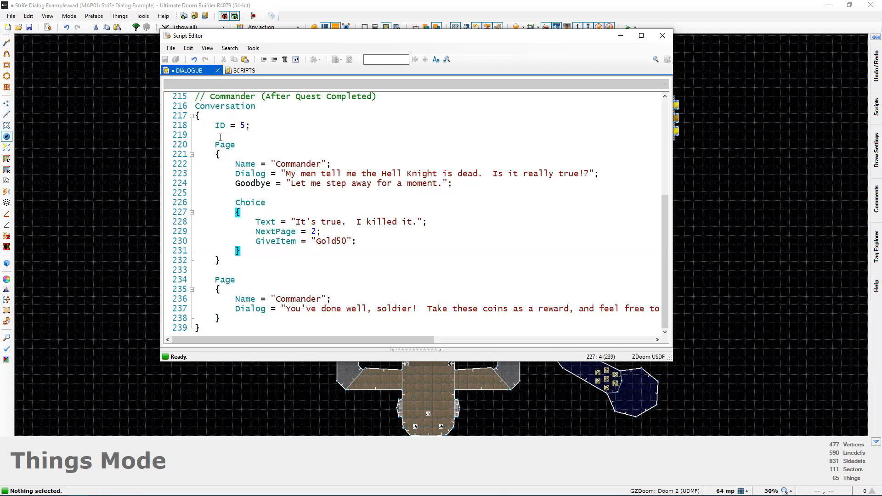
{"action": "scroll", "coordinate": [308, 163], "scroll_direction": "up", "scroll_amount": 6}
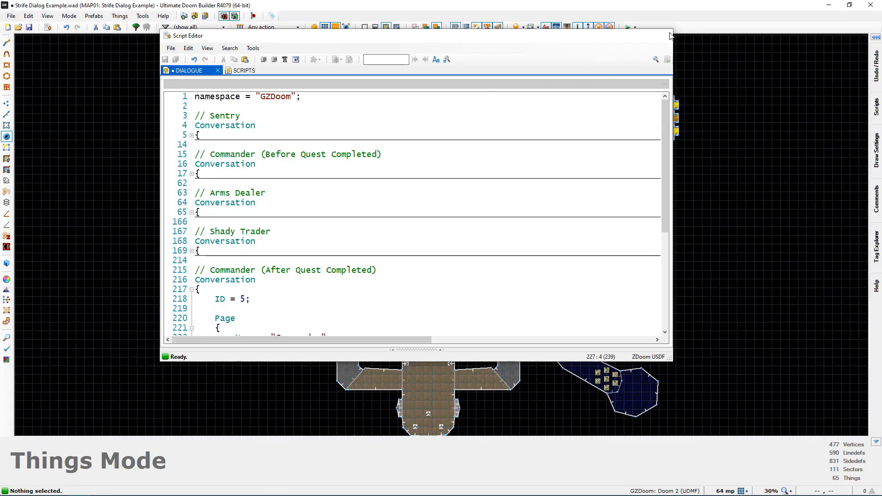
- Close the script editor and check the Conversation ID assigned to the Commander thing on the map
{"action": "left_click", "coordinate": [662, 36]}
{"action": "scroll", "coordinate": [427, 294], "scroll_direction": "up", "scroll_amount": 5}
{"action": "right_click", "coordinate": [427, 294]}
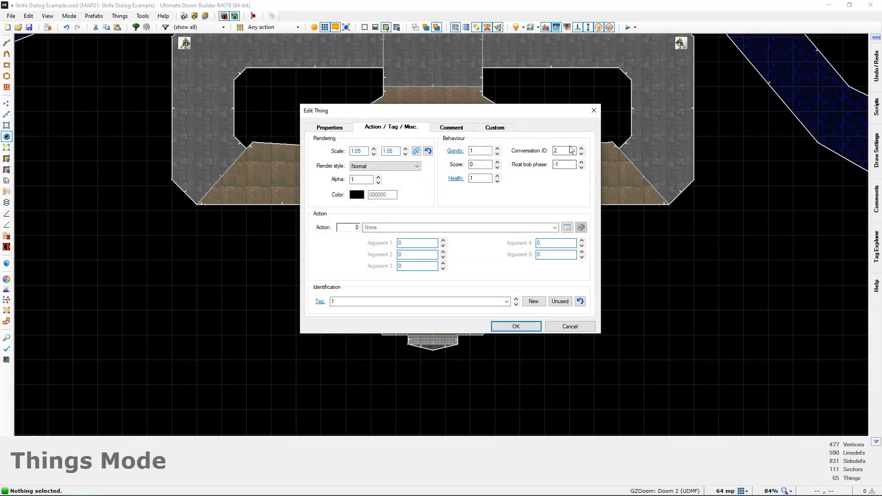
{"action": "double_click", "coordinate": [557, 150]}
{"action": "left_click", "coordinate": [594, 111]}
{"action": "scroll", "coordinate": [449, 242], "scroll_direction": "down", "scroll_amount": 3}
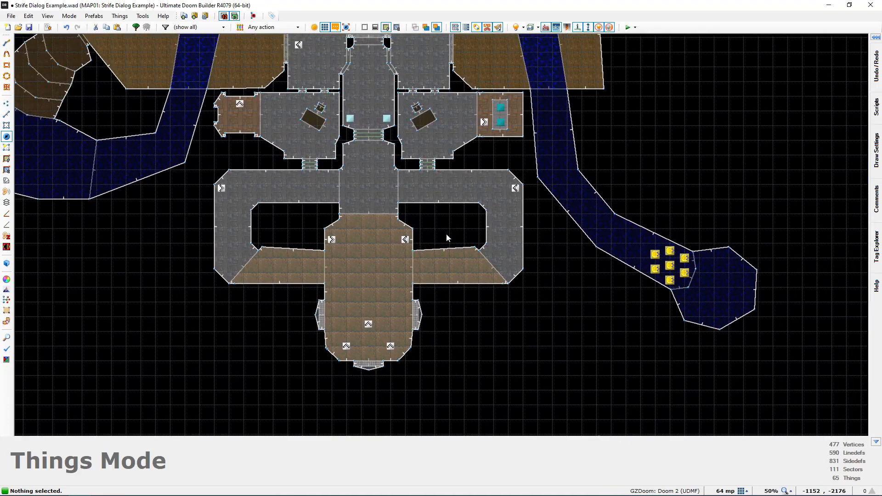
- Assign action 79 Set Conversation to the Hell Knight in the cave at the map's northern end
{"action": "scroll", "coordinate": [418, 269], "scroll_direction": "down", "scroll_amount": 2}
{"action": "middle_click_drag", "start_coordinate": [401, 90], "coordinate": [396, 131]}
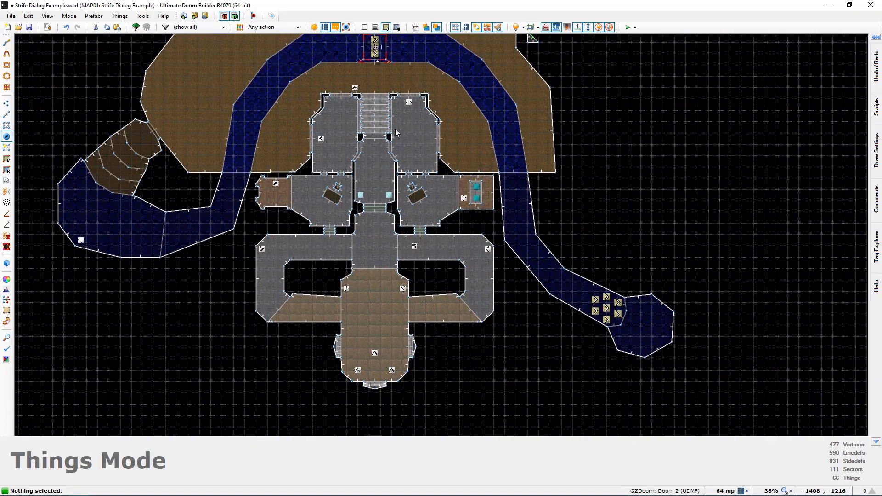
{"action": "middle_click_drag", "start_coordinate": [392, 50], "coordinate": [379, 208]}
{"action": "middle_click_drag", "start_coordinate": [404, 100], "coordinate": [394, 257]}
{"action": "middle_click_drag", "start_coordinate": [419, 136], "coordinate": [378, 331]}
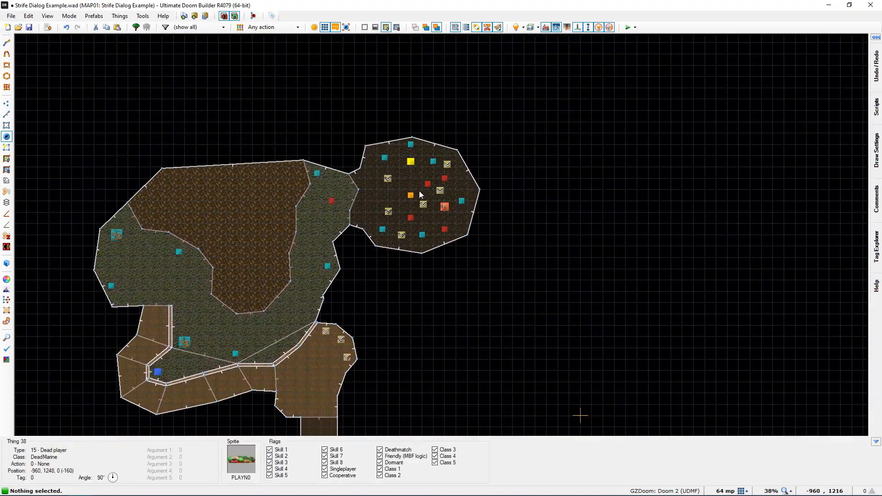
{"action": "scroll", "coordinate": [419, 199], "scroll_direction": "up", "scroll_amount": 6}
{"action": "middle_click_drag", "start_coordinate": [456, 224], "coordinate": [487, 265]}
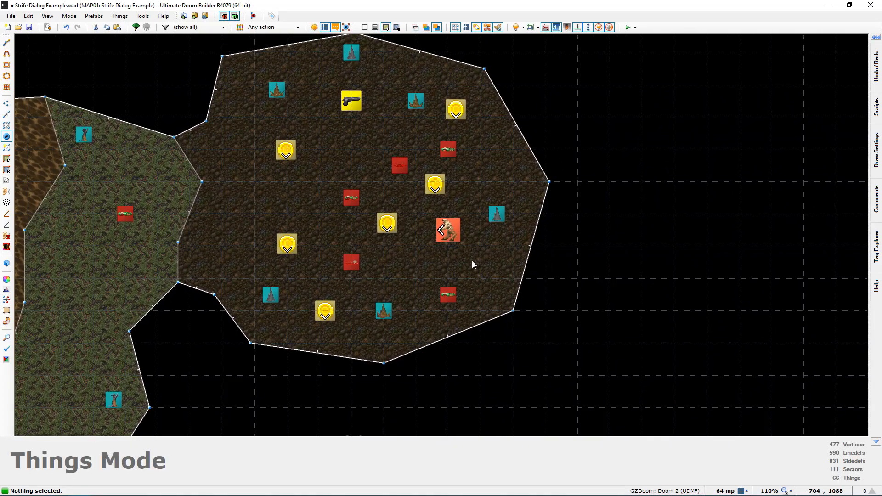
{"action": "right_click", "coordinate": [454, 230]}
{"action": "left_click_drag", "start_coordinate": [450, 108], "coordinate": [445, 83]}
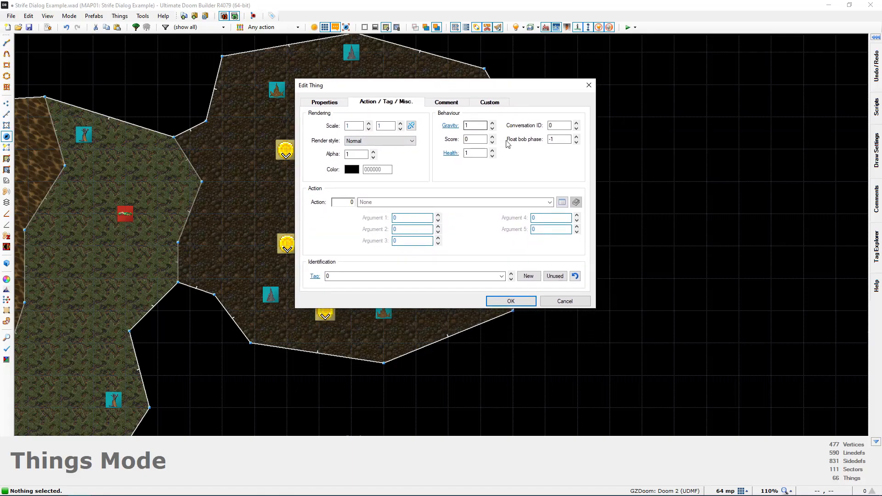
{"action": "left_click", "coordinate": [562, 202]}
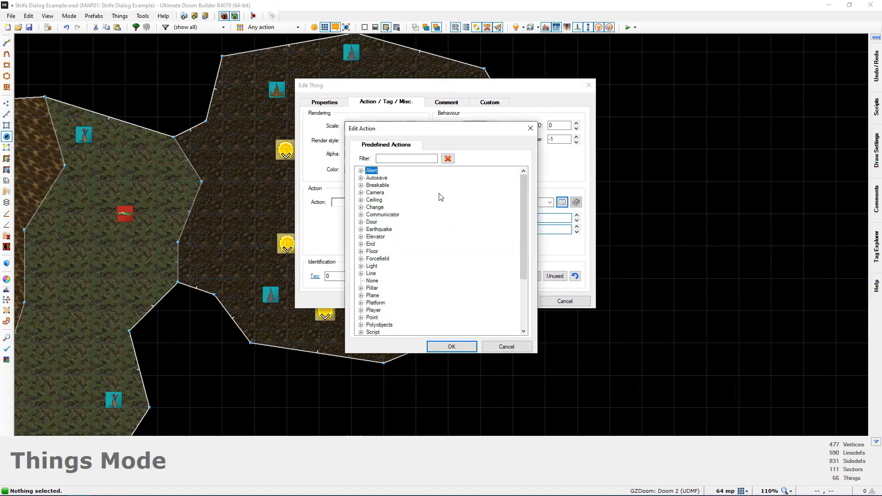
{"action": "scroll", "coordinate": [440, 197], "scroll_direction": "down", "scroll_amount": 4}
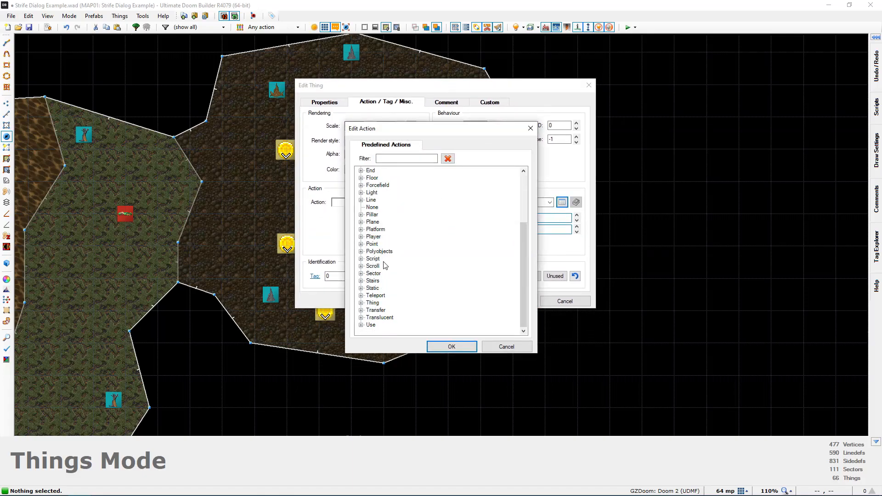
{"action": "left_click", "coordinate": [361, 303]}
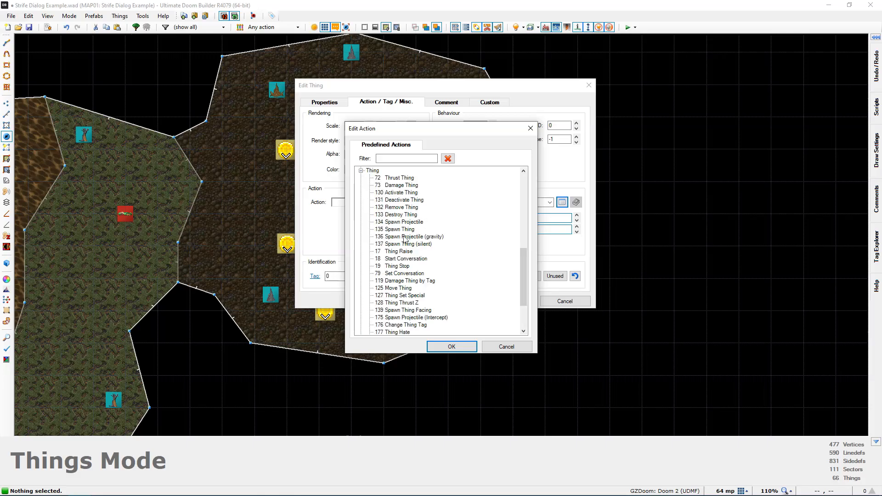
{"action": "left_click", "coordinate": [395, 274]}
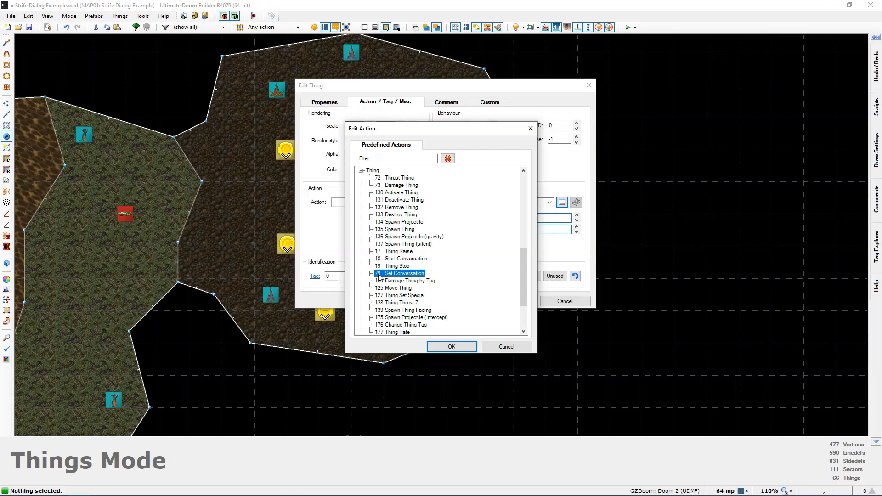
{"action": "double_click", "coordinate": [397, 276]}
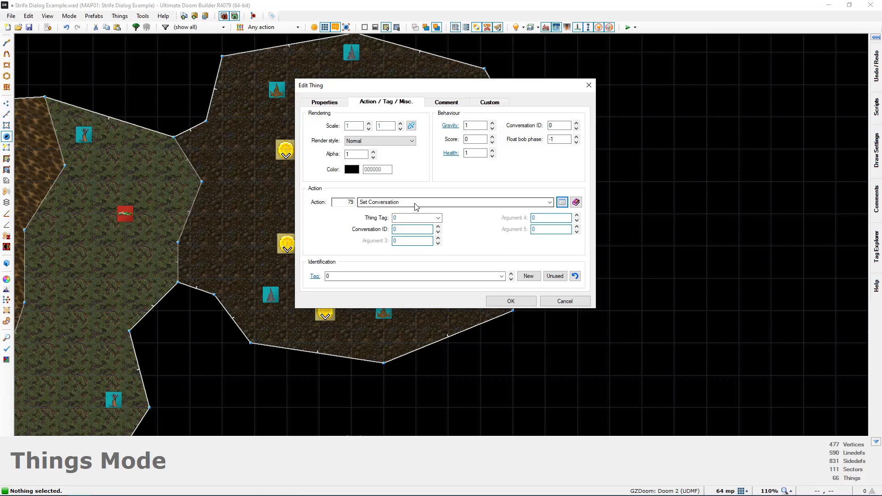
{"action": "left_click", "coordinate": [511, 301]}
- Check the tag assigned to the Commander, the front middle marine in the base's southern room
{"action": "scroll", "coordinate": [458, 277], "scroll_direction": "down", "scroll_amount": 7}
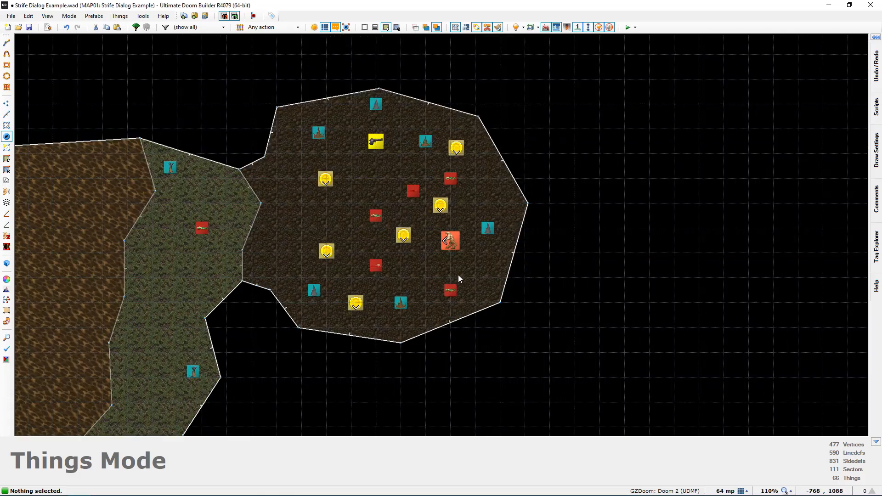
{"action": "scroll", "coordinate": [383, 234], "scroll_direction": "up", "scroll_amount": 7}
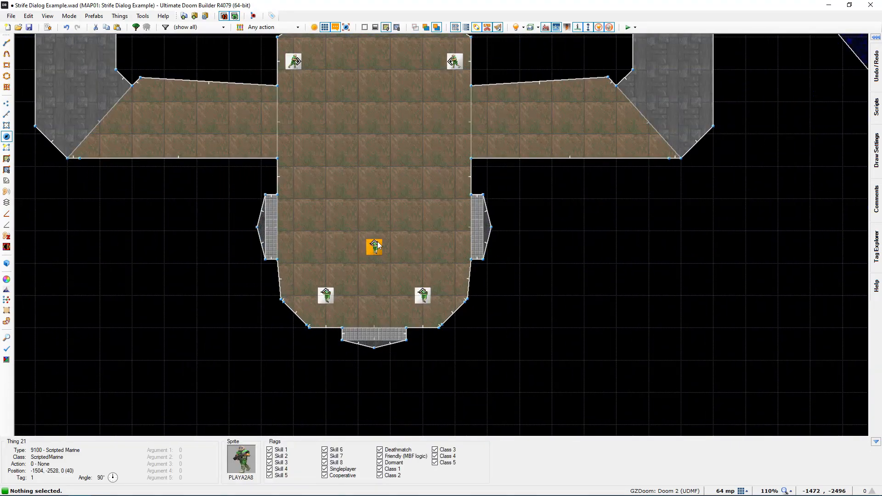
{"action": "right_click", "coordinate": [376, 243]}
{"action": "left_click", "coordinate": [327, 276]}
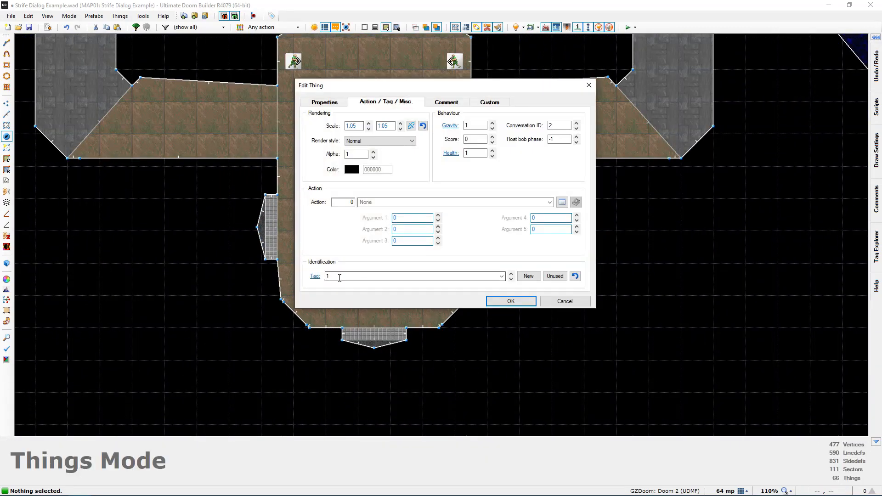
{"action": "double_click", "coordinate": [341, 277]}
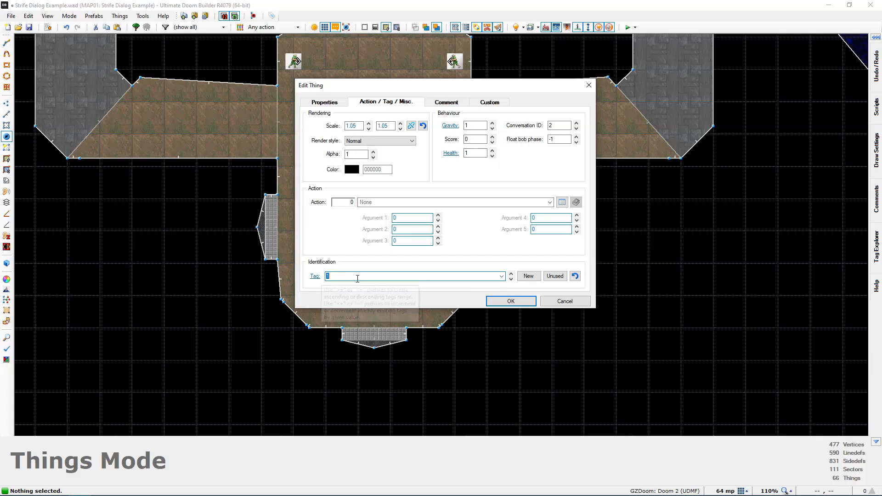
{"action": "left_click", "coordinate": [510, 301]}
- Set the Hell Knight's Set Conversation arguments to Thing Tag 1 and Conversation ID 5
{"action": "scroll", "coordinate": [545, 271], "scroll_direction": "down", "scroll_amount": 6}
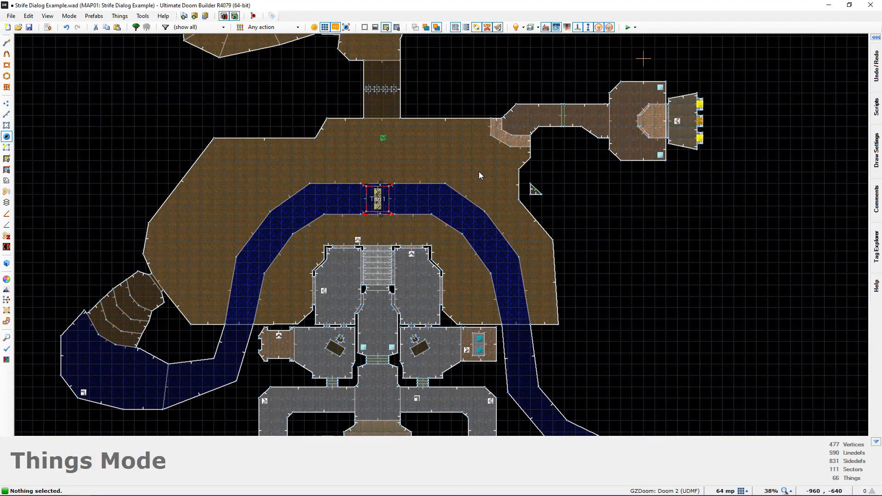
{"action": "middle_click_drag", "start_coordinate": [475, 36], "coordinate": [454, 222]}
{"action": "scroll", "coordinate": [464, 197], "scroll_direction": "up", "scroll_amount": 7}
{"action": "double_click", "coordinate": [465, 198]}
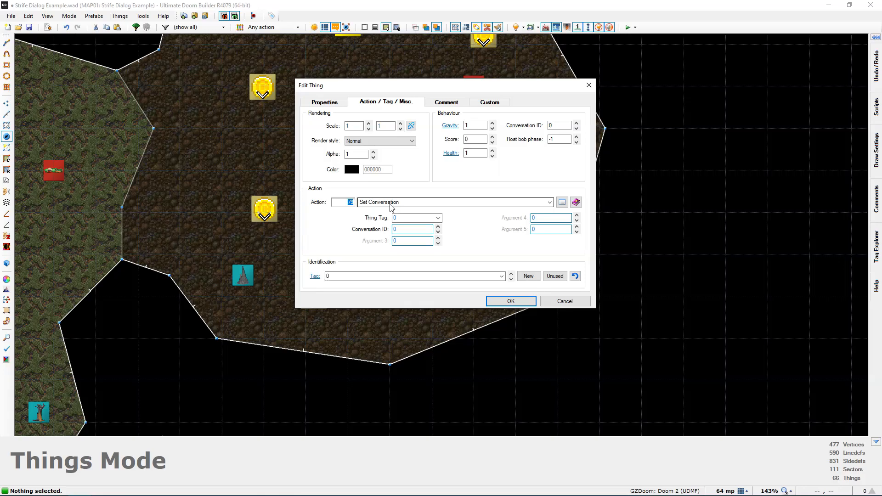
{"action": "left_click", "coordinate": [393, 219]}
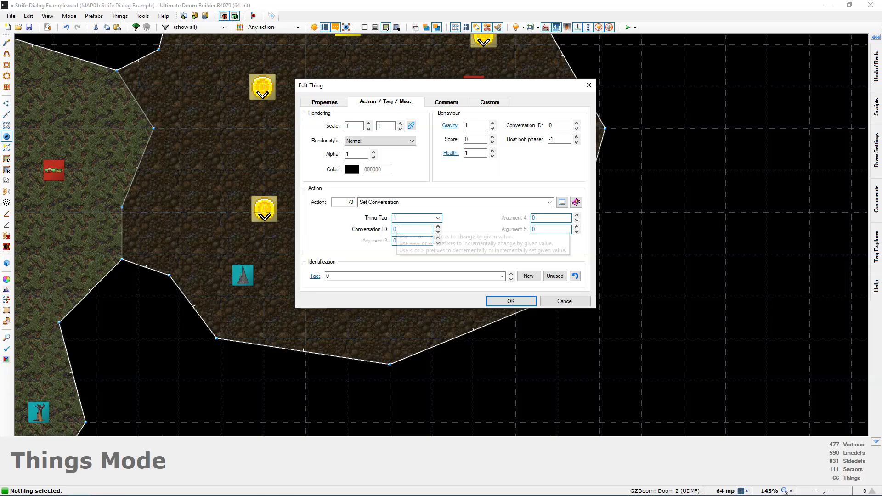
{"action": "left_click", "coordinate": [394, 232]}
{"action": "type", "text": "5"}
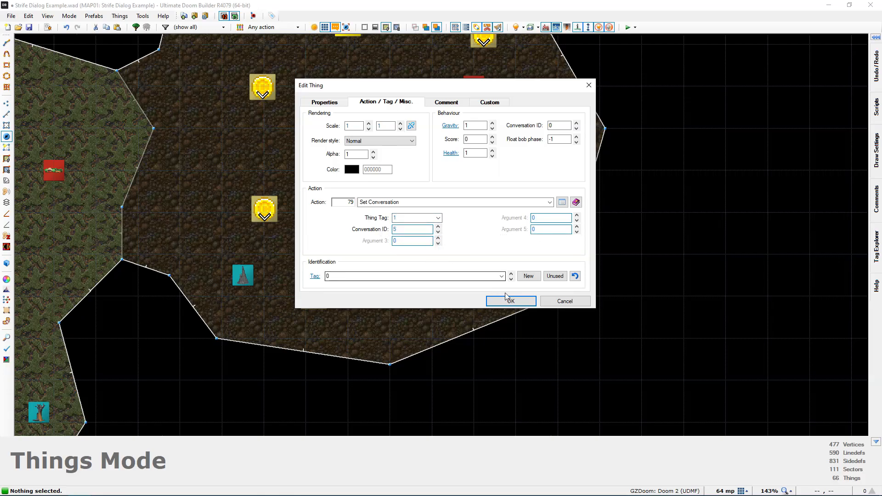
{"action": "left_click", "coordinate": [509, 301]}
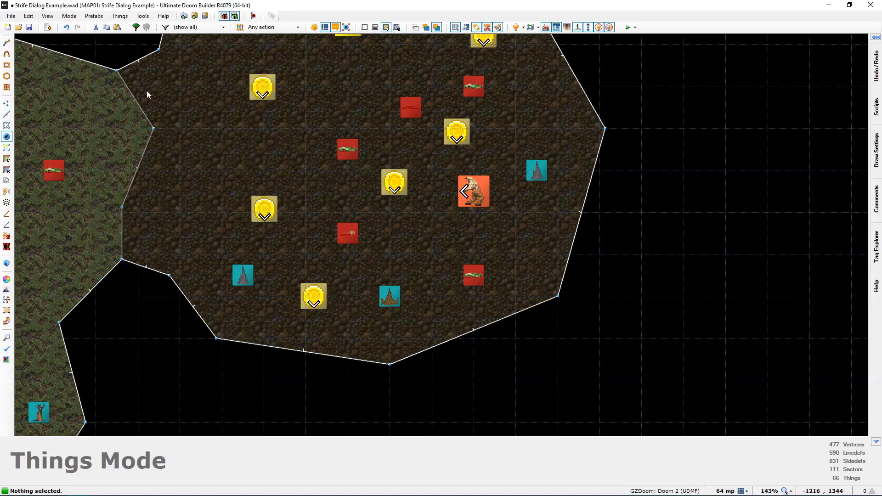
- Compare the Commander's before-quest and after-quest conversations in the dialogue script
{"action": "left_click", "coordinate": [47, 27]}
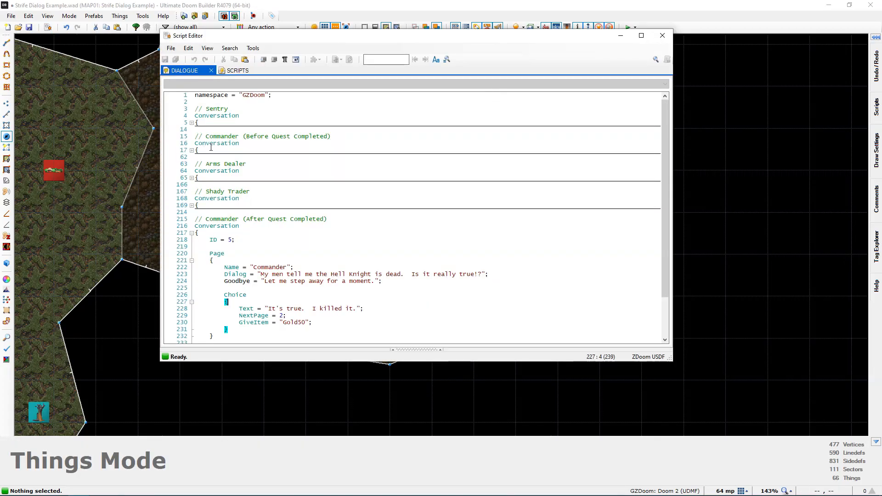
{"action": "left_click_drag", "start_coordinate": [195, 144], "coordinate": [313, 141]}
{"action": "left_click", "coordinate": [279, 139]}
{"action": "left_click", "coordinate": [199, 144]}
{"action": "scroll", "coordinate": [245, 189], "scroll_direction": "down", "scroll_amount": 3}
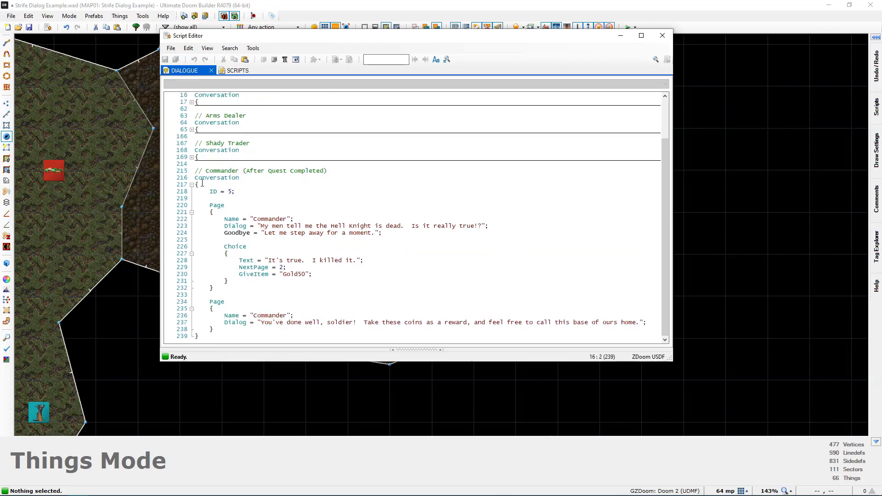
{"action": "left_click_drag", "start_coordinate": [196, 178], "coordinate": [269, 226]}
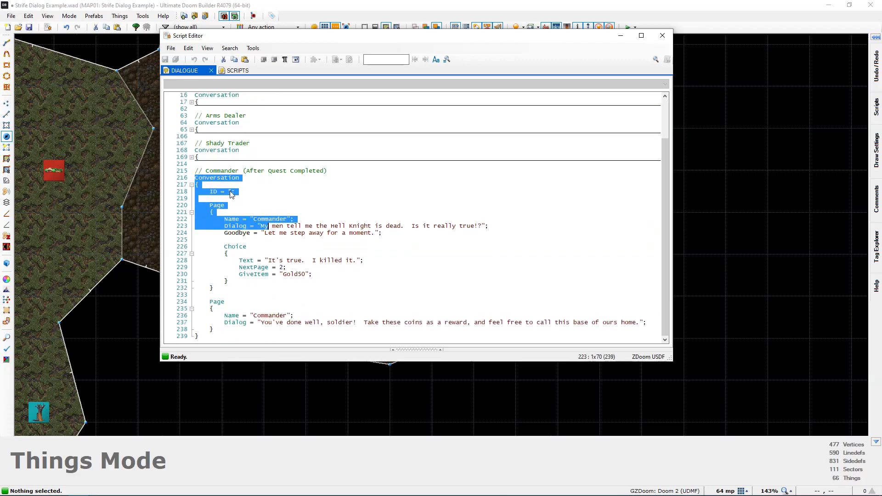
{"action": "left_click", "coordinate": [277, 240]}
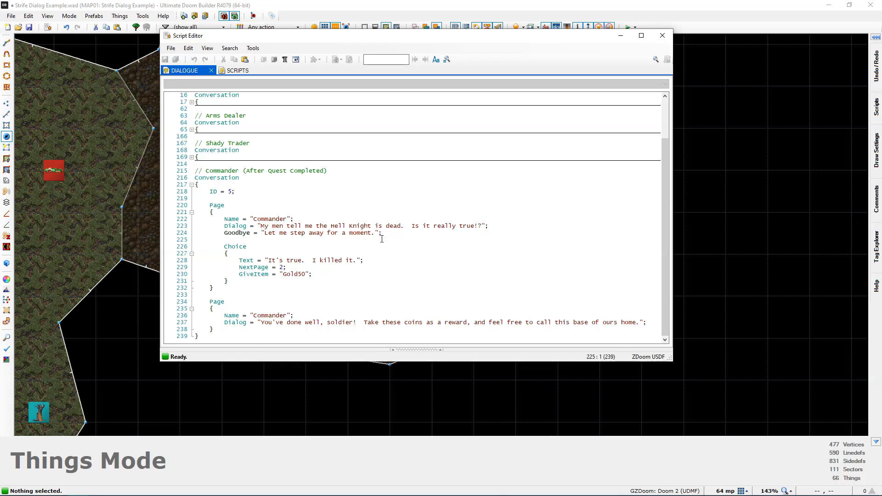
- Close the script editor and recheck the Hell Knight's Set Conversation thing tag and conversation ID
{"action": "left_click", "coordinate": [662, 36]}
{"action": "right_click", "coordinate": [473, 192]}
{"action": "left_click_drag", "start_coordinate": [403, 218], "coordinate": [387, 221]}
{"action": "left_click", "coordinate": [405, 229]}
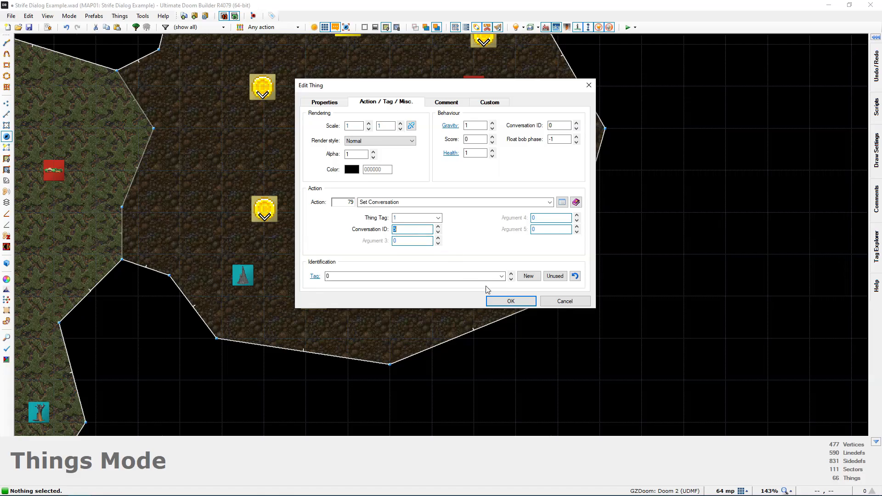
{"action": "left_click", "coordinate": [508, 301]}
- Tour the map in 3D, viewing the base, the arms dealer's shop and the swamp, then return to the 2D view
{"action": "scroll", "coordinate": [415, 242], "scroll_direction": "down", "scroll_amount": 1}
{"action": "scroll", "coordinate": [423, 255], "scroll_direction": "down", "scroll_amount": 3}
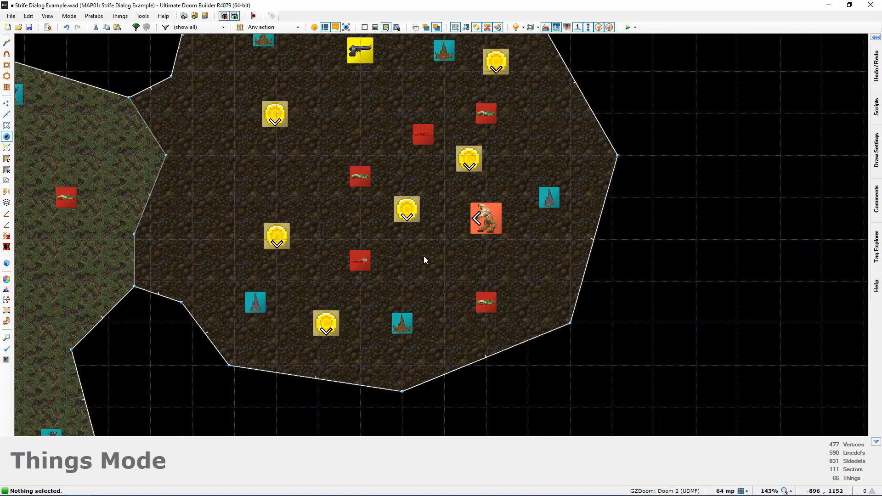
{"action": "scroll", "coordinate": [430, 259], "scroll_direction": "down", "scroll_amount": 1}
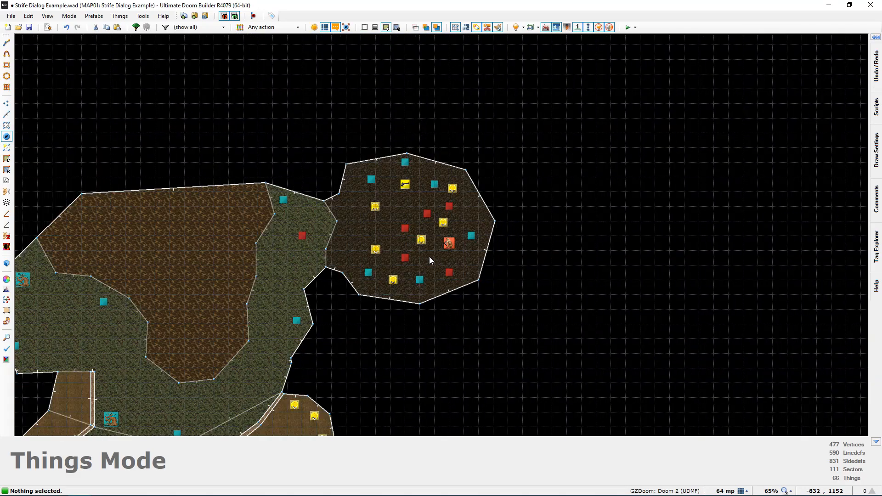
{"action": "scroll", "coordinate": [429, 260], "scroll_direction": "down", "scroll_amount": 1}
{"action": "middle_click_drag", "start_coordinate": [429, 260], "coordinate": [409, 270]}
{"action": "key", "text": "q"}
{"action": "key", "text": "w"}
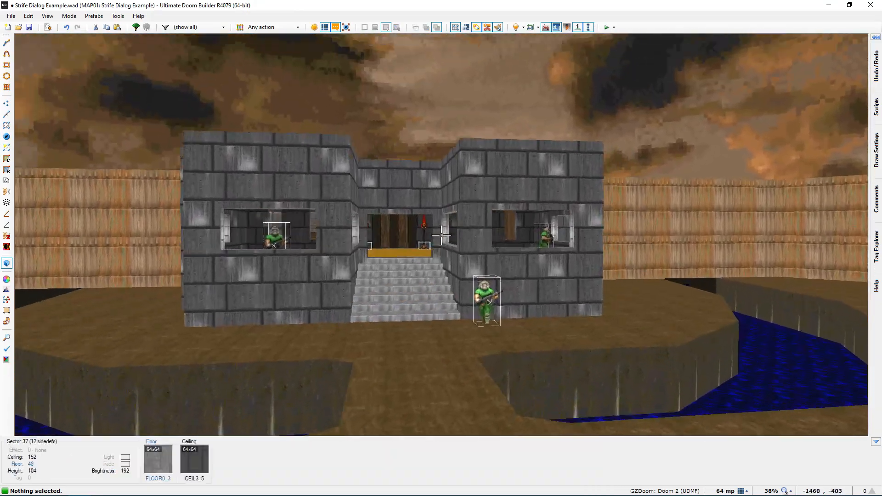
{"action": "key", "text": "w"}
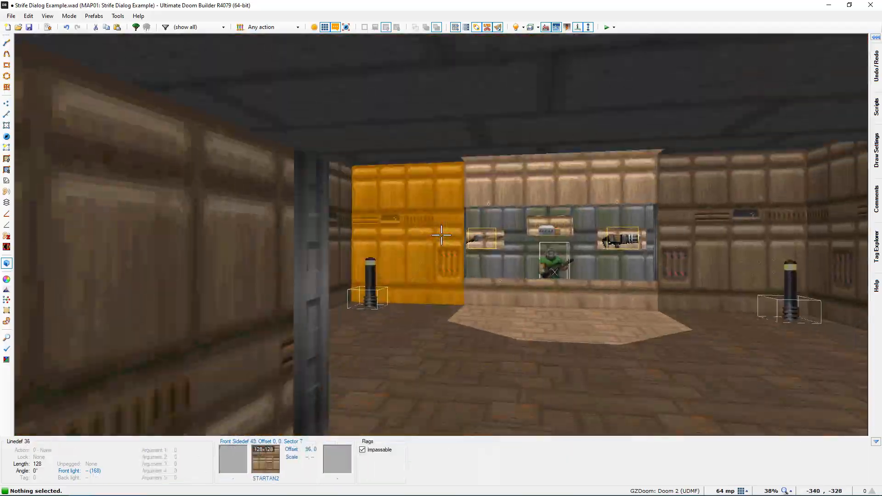
{"action": "key", "text": "w"}
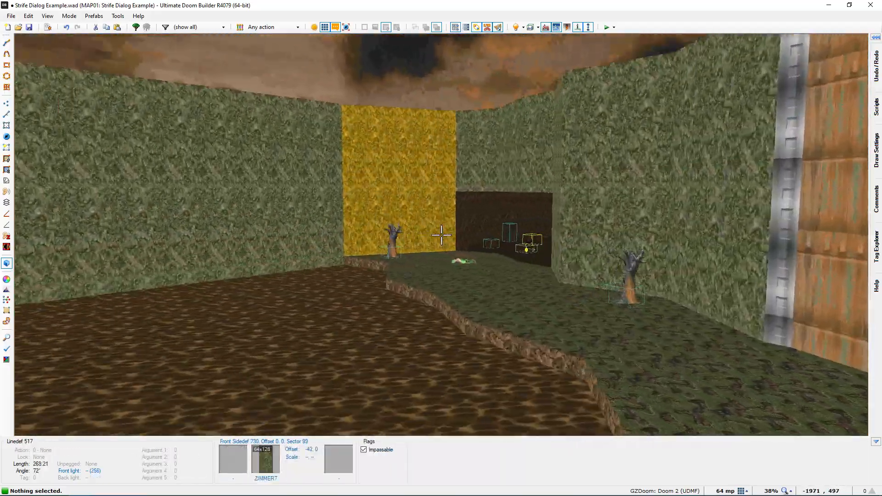
{"action": "key", "text": "s"}
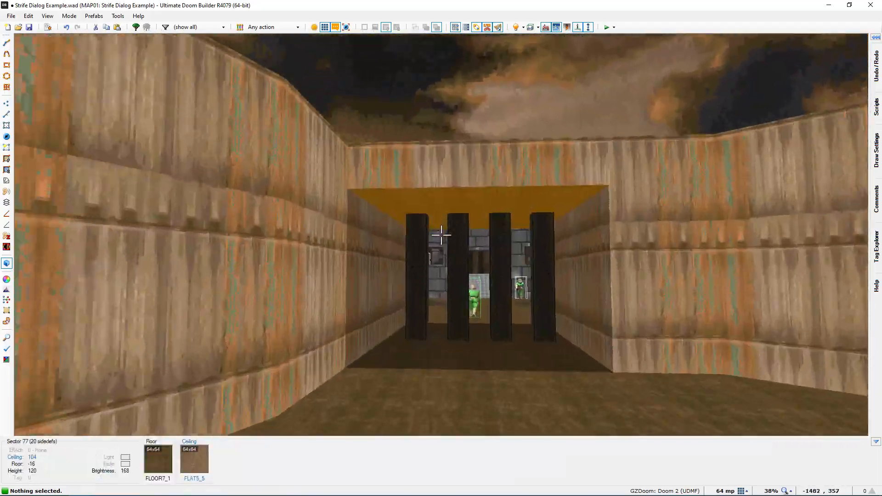
{"action": "key", "text": "w"}
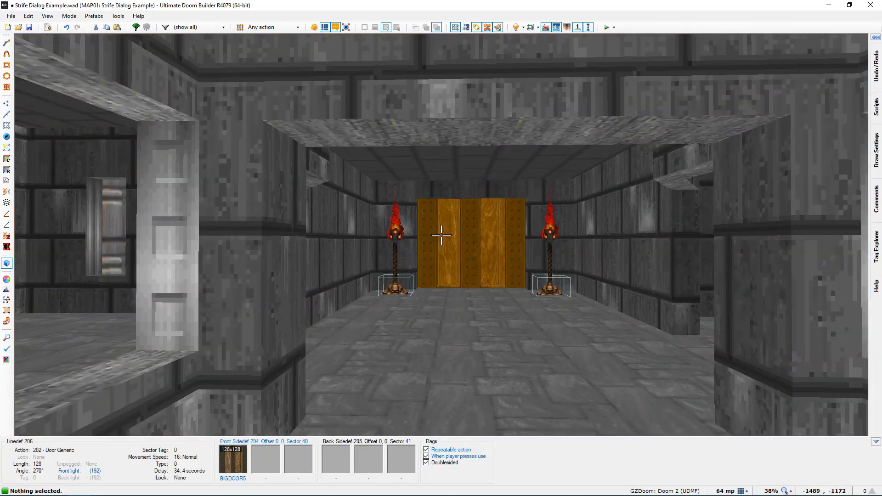
{"action": "key", "text": "q"}
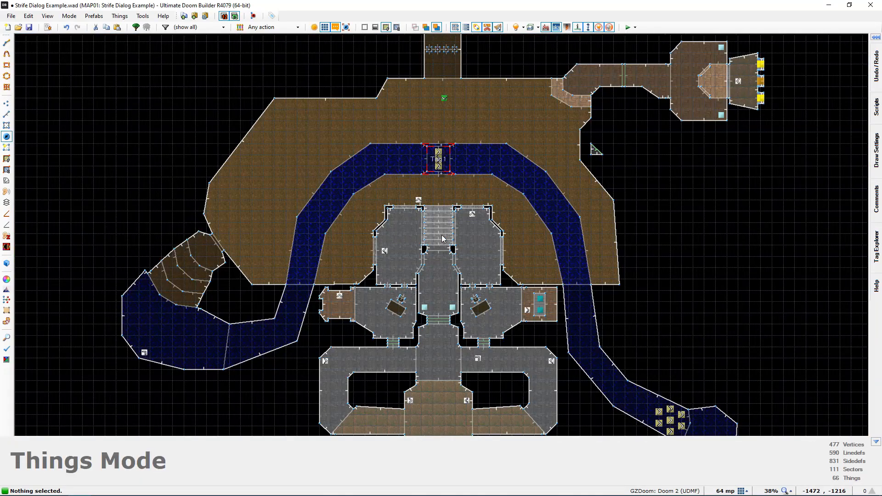
- Launch a test of the map from the base's stairs and walk through the wooden door to the Commander
{"action": "key", "text": "F9"}
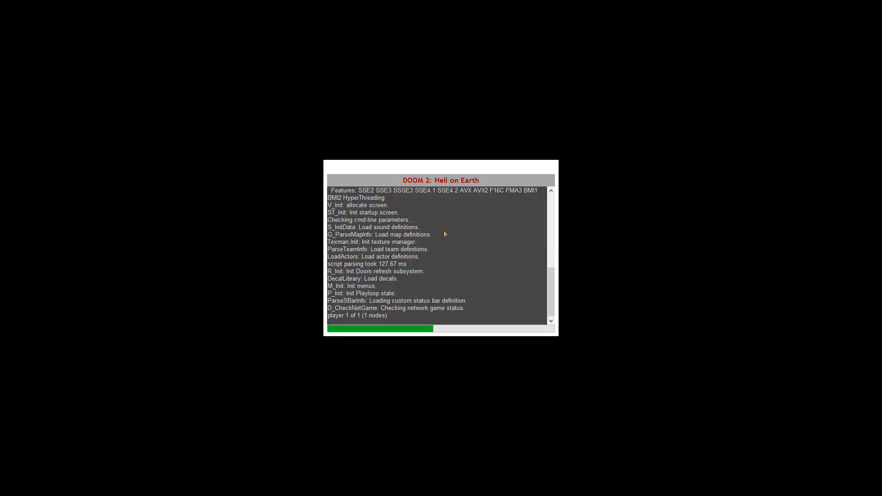
{"action": "key", "text": "w"}
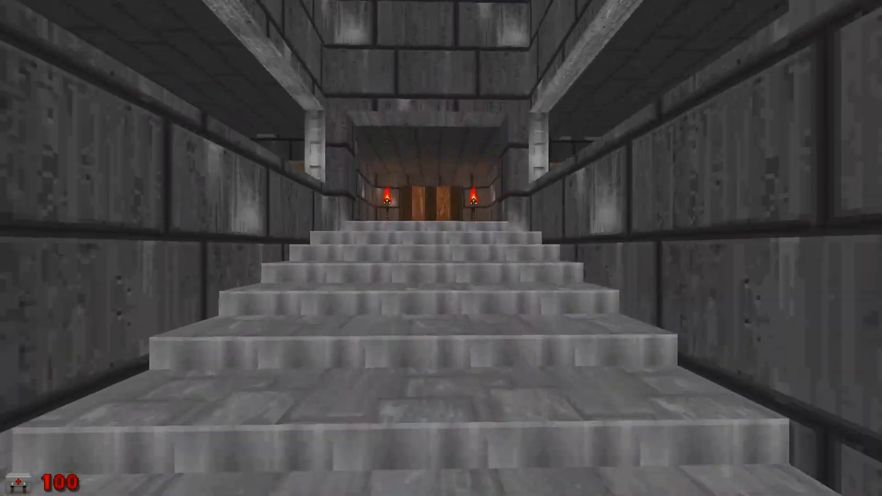
{"action": "key", "text": "w"}
{"action": "key", "text": "e"}
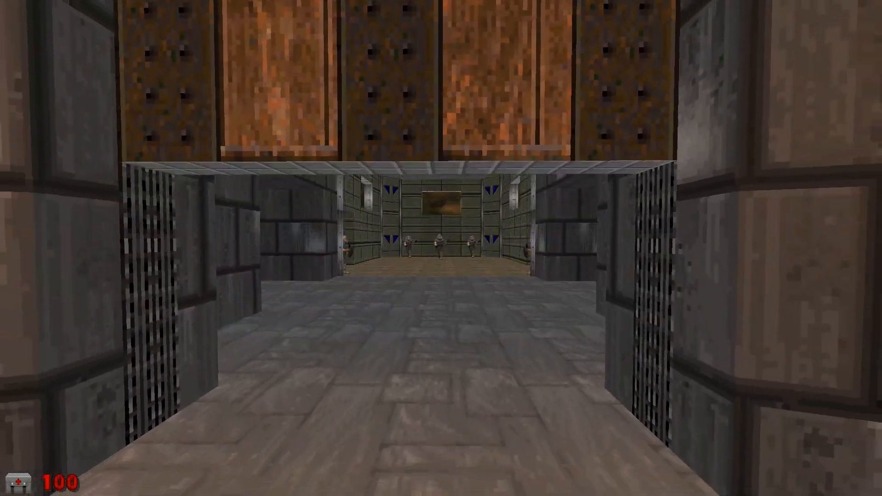
{"action": "key", "text": "w"}
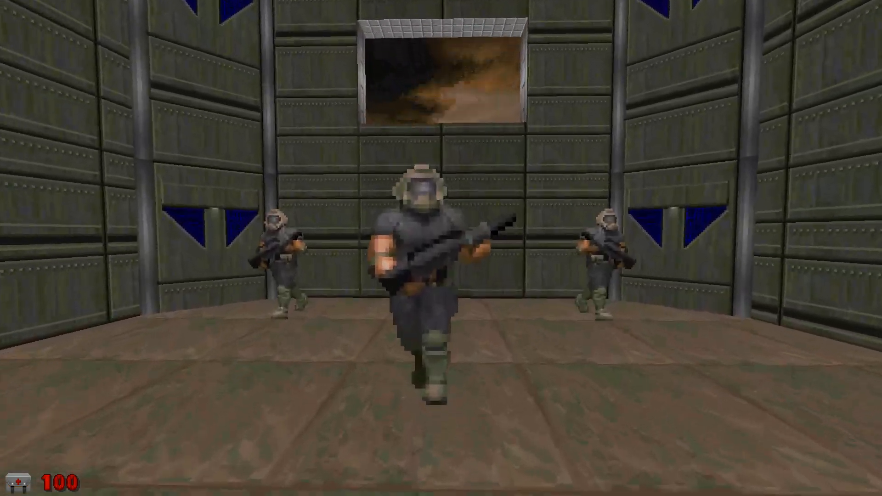
- Talk to the Commander, ask what kind of demon problem it is, return to the offer, accept the job and end the conversation
{"action": "key", "text": "e"}
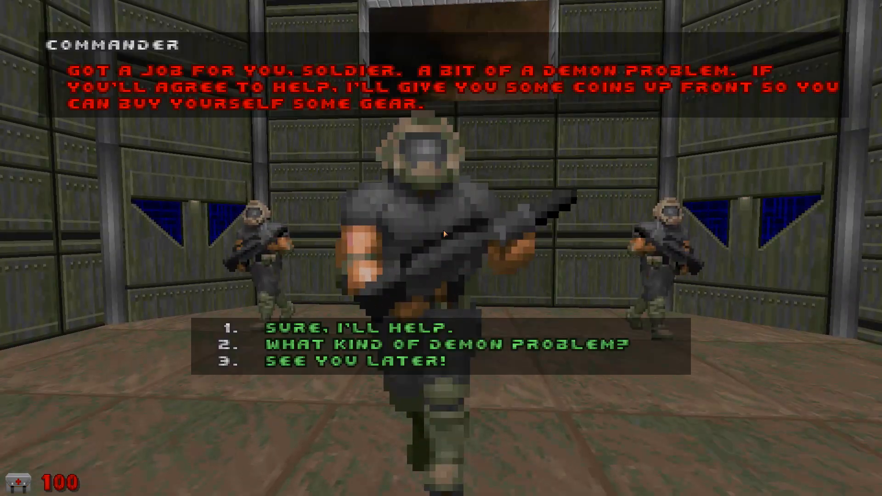
{"action": "left_click", "coordinate": [374, 350]}
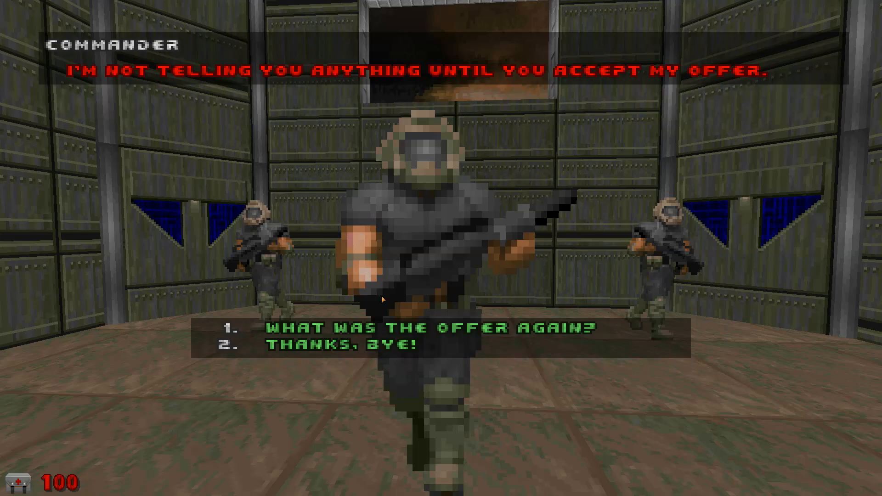
{"action": "left_click", "coordinate": [394, 329]}
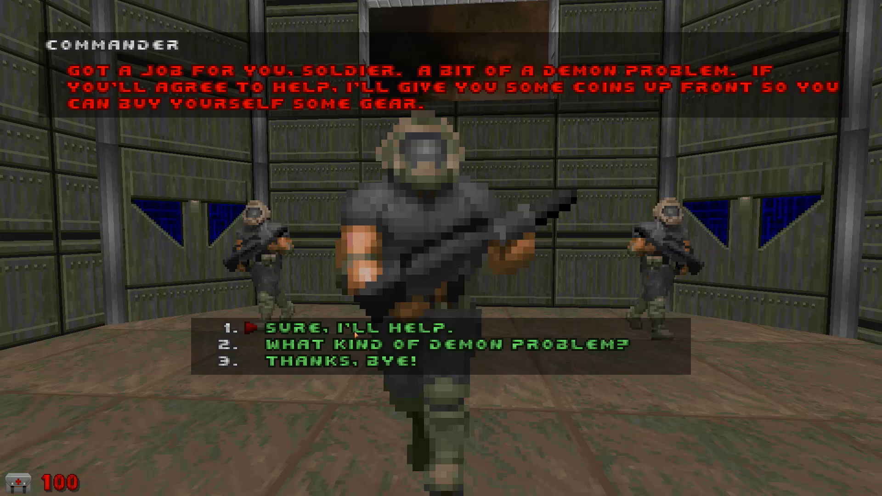
{"action": "left_click", "coordinate": [348, 329]}
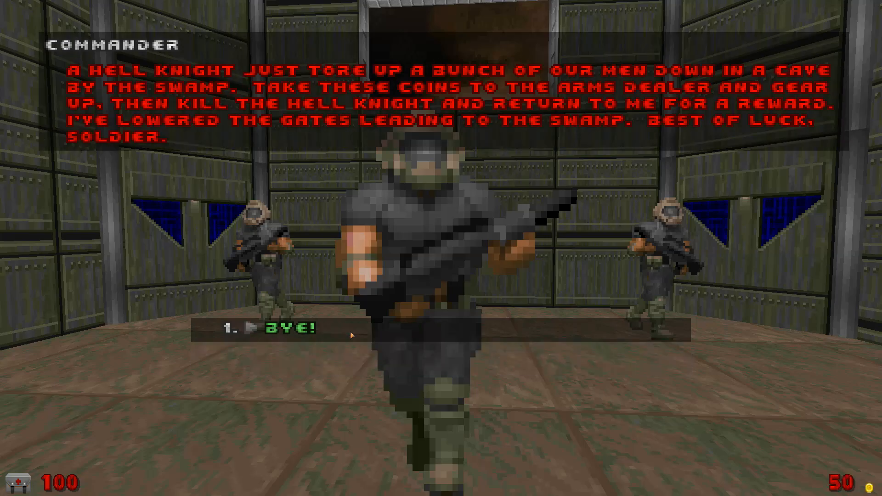
{"action": "left_click", "coordinate": [291, 328]}
- Leave the base through the wooden door and cross the yard to the arms dealer's shop
{"action": "key", "text": "w"}
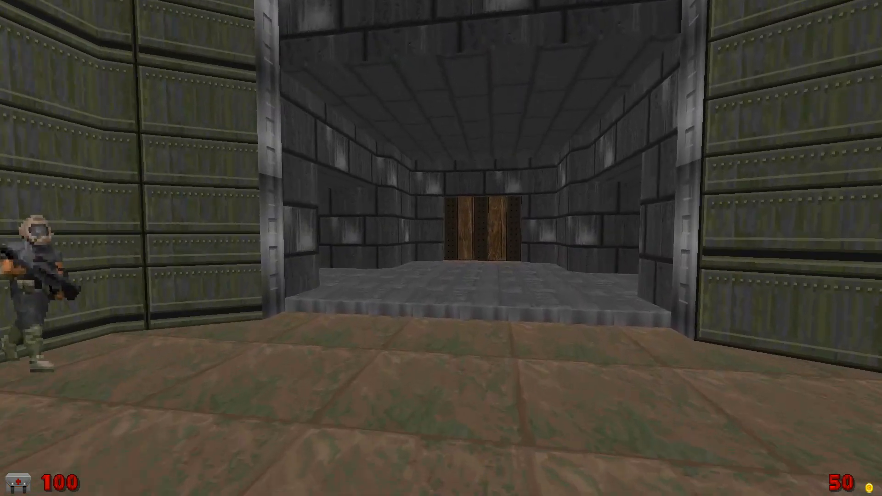
{"action": "key", "text": "e"}
{"action": "key", "text": "w"}
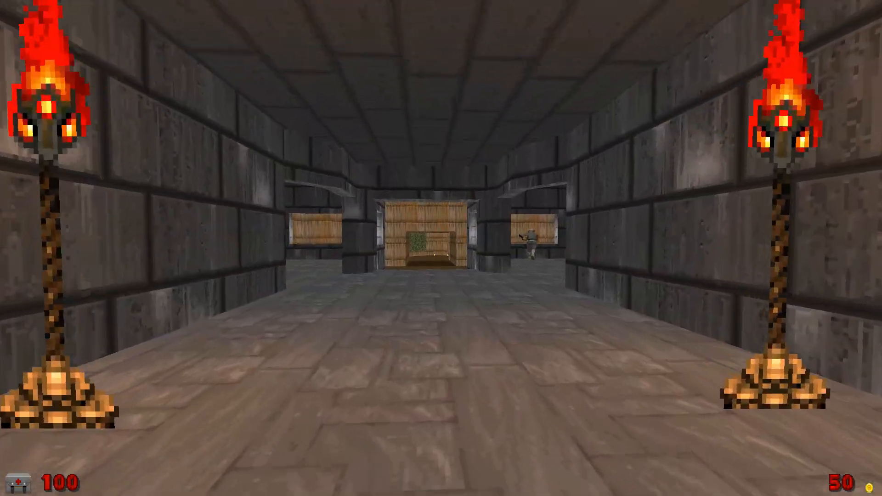
{"action": "key", "text": "w"}
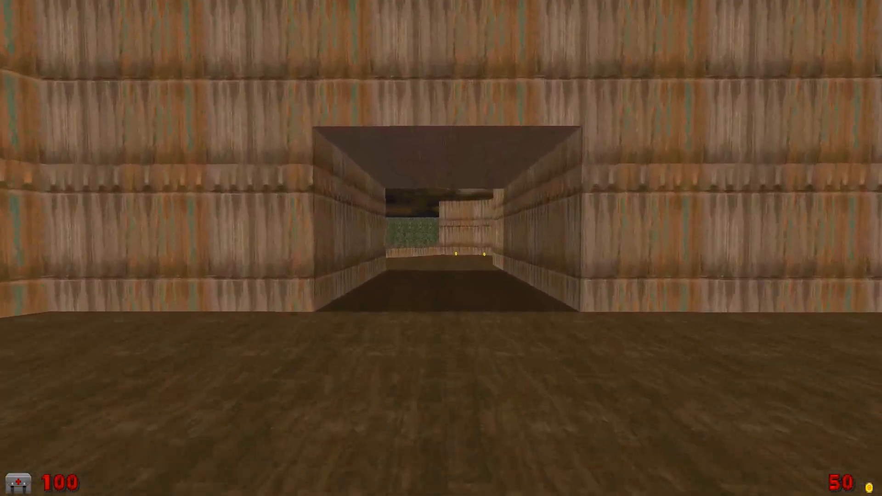
{"action": "key", "text": "w"}
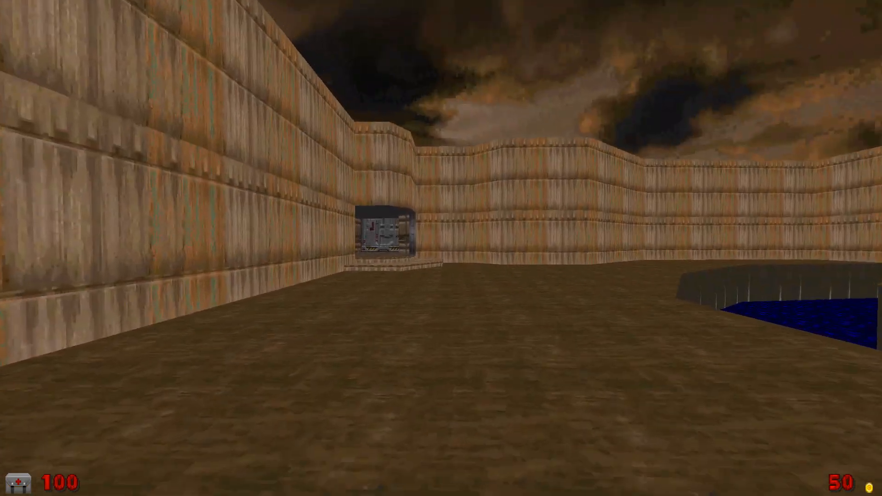
{"action": "key", "text": "w"}
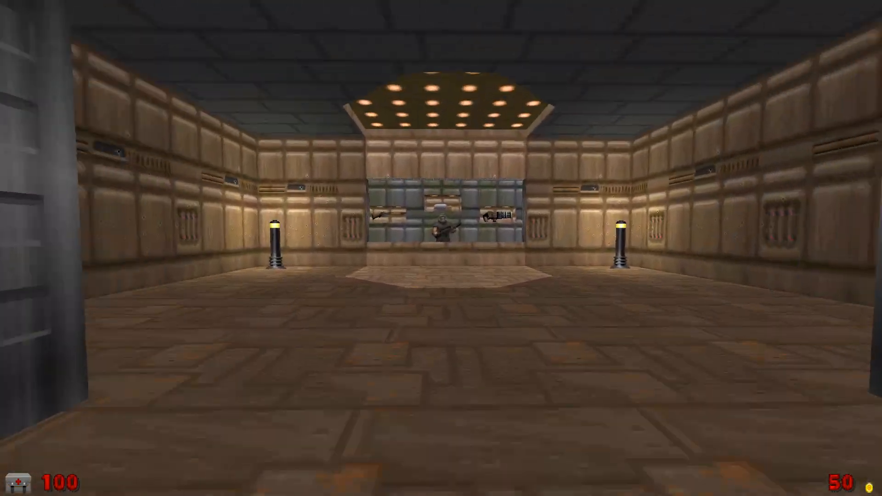
- Approach the arms dealer at the counter and buy a shotgun
{"action": "key", "text": "w"}
{"action": "key", "text": "e"}
{"action": "key", "text": "Return"}
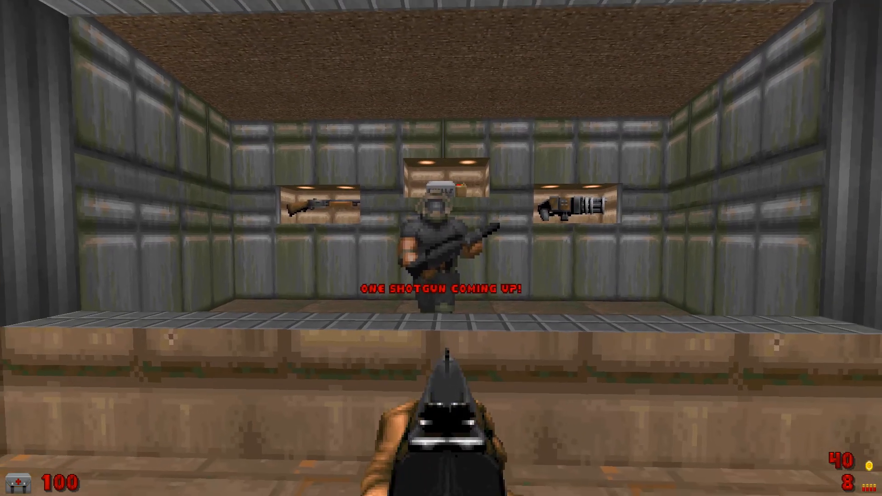
- Buy extra shotgun shells, a chaingun and ammo clips from the arms dealer
{"action": "key", "text": "e"}
{"action": "key", "text": "Return"}
{"action": "key", "text": "Return"}
{"action": "key", "text": "e"}
{"action": "key", "text": "Return"}
{"action": "key", "text": "e"}
{"action": "key", "text": "Down"}
{"action": "key", "text": "Return"}
{"action": "key", "text": "e"}
{"action": "key", "text": "Return"}
{"action": "key", "text": "Return"}
{"action": "key", "text": "e"}
{"action": "key", "text": "Return"}
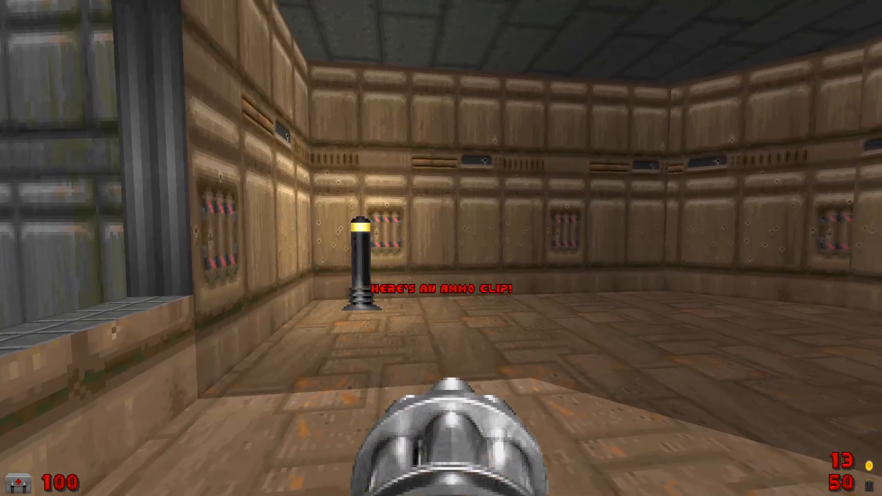
- Equip the shotgun, leave the shop and go through the lowered gates to the swamp's cave, collecting coins on the way
{"action": "key", "text": "2"}
{"action": "key", "text": "w"}
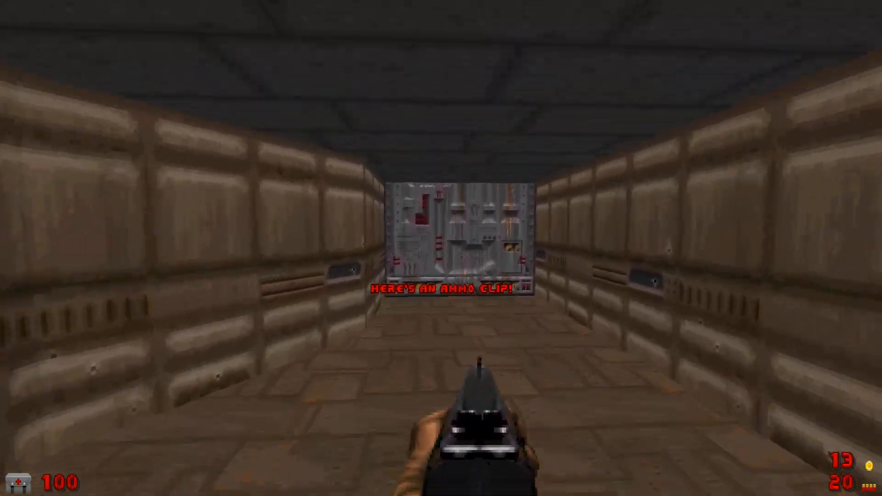
{"action": "key", "text": "e"}
{"action": "key", "text": "w"}
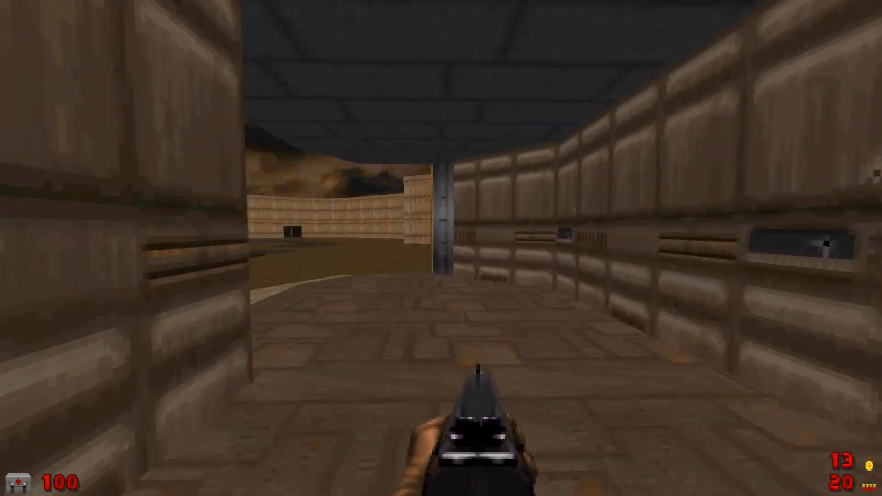
{"action": "key", "text": "w"}
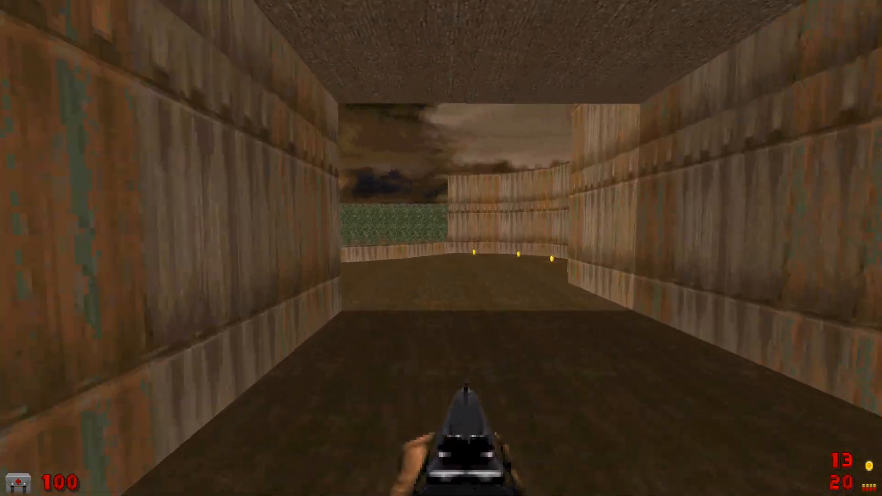
{"action": "key", "text": "w"}
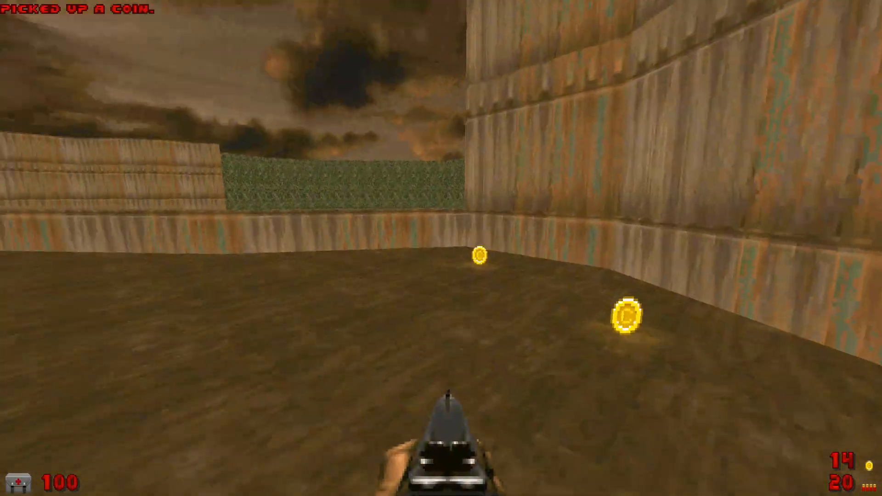
{"action": "key", "text": "w"}
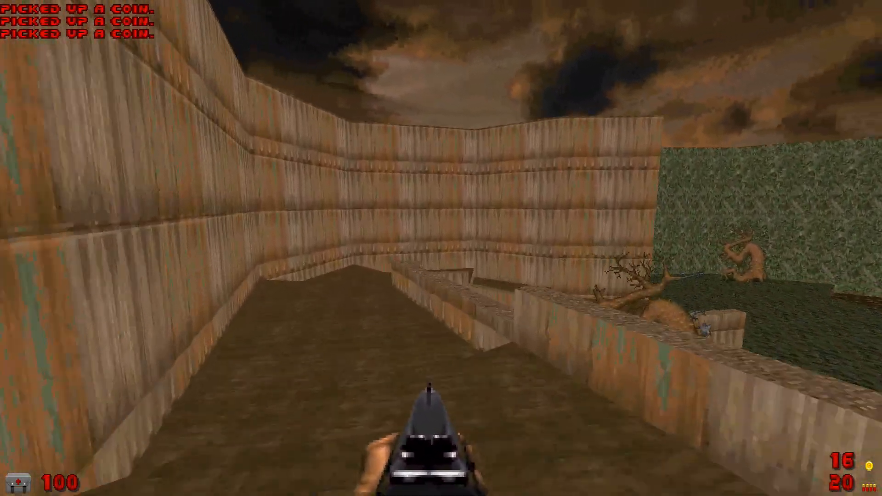
{"action": "key", "text": "w"}
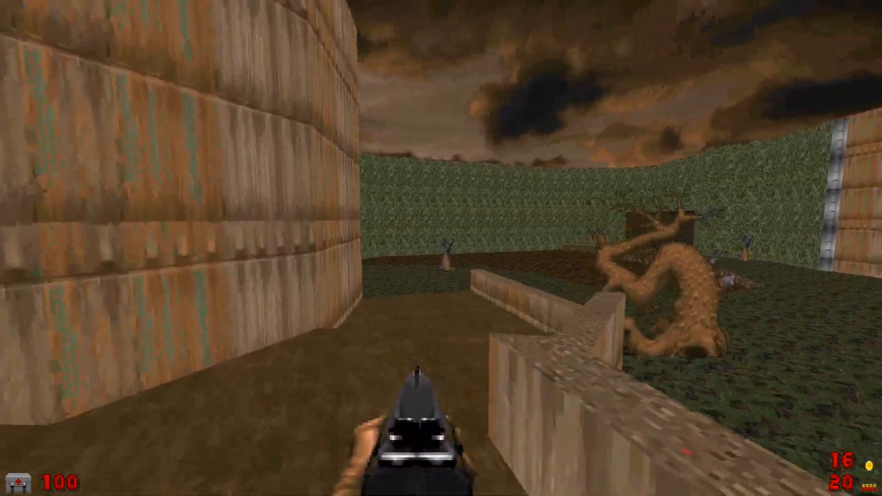
{"action": "key", "text": "w"}
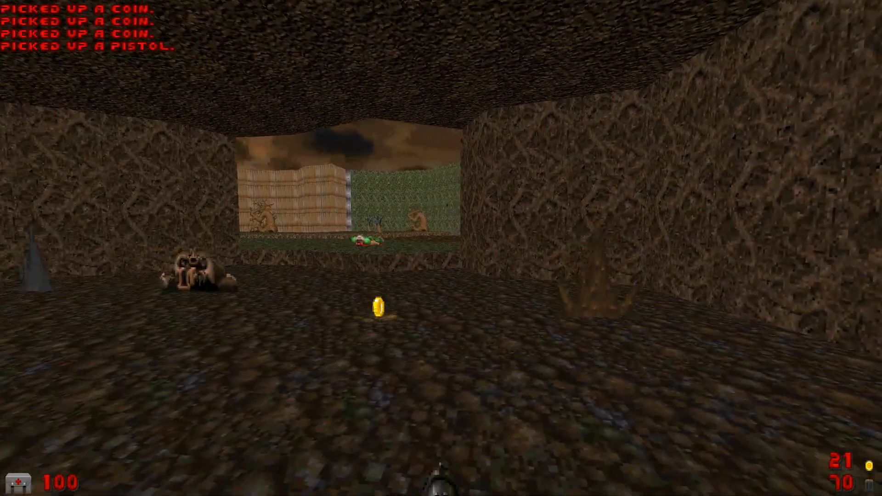
- Collect the coin in the cave, cross the swamp with the shotgun equipped and report back to the Commander in the base
{"action": "key", "text": "w"}
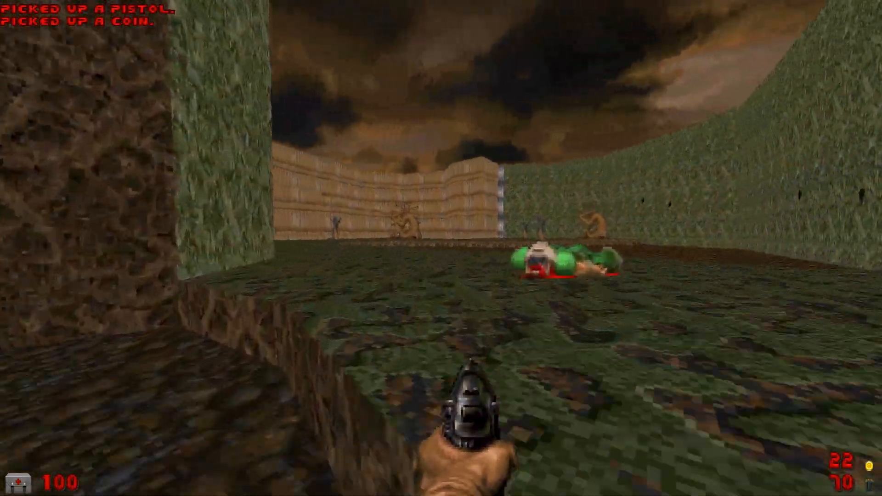
{"action": "key", "text": "w"}
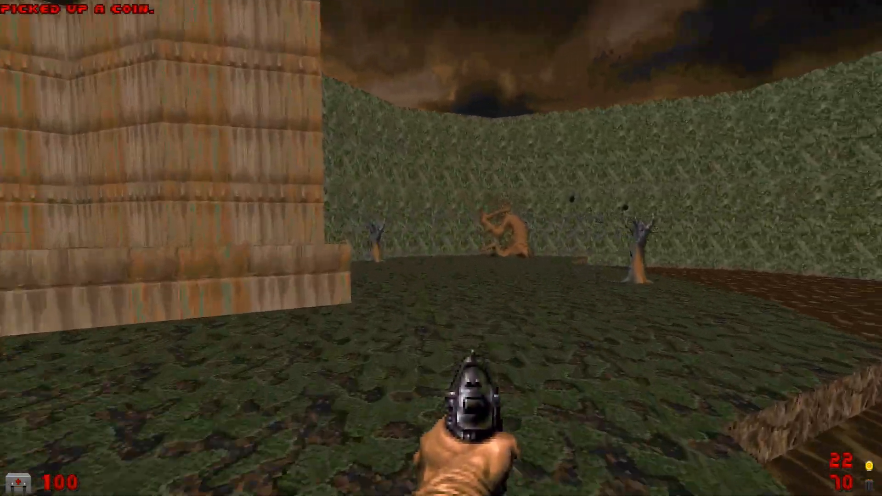
{"action": "key", "text": "w"}
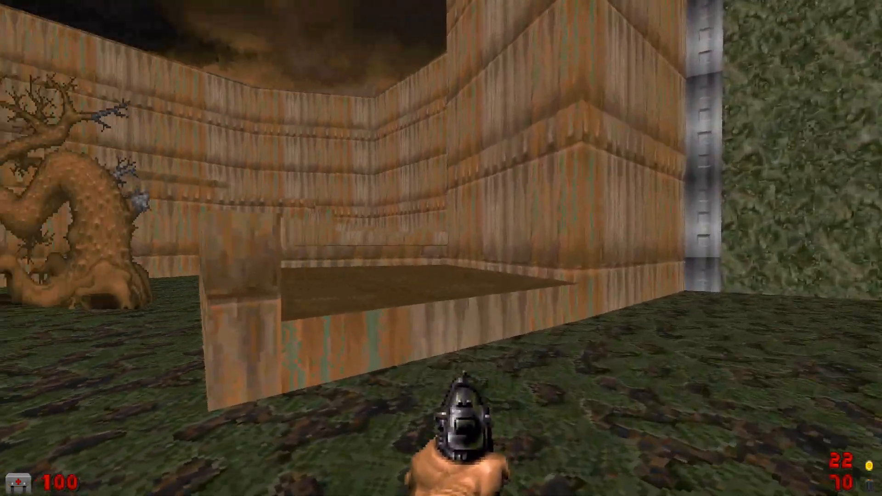
{"action": "key", "text": "3"}
{"action": "key", "text": "w"}
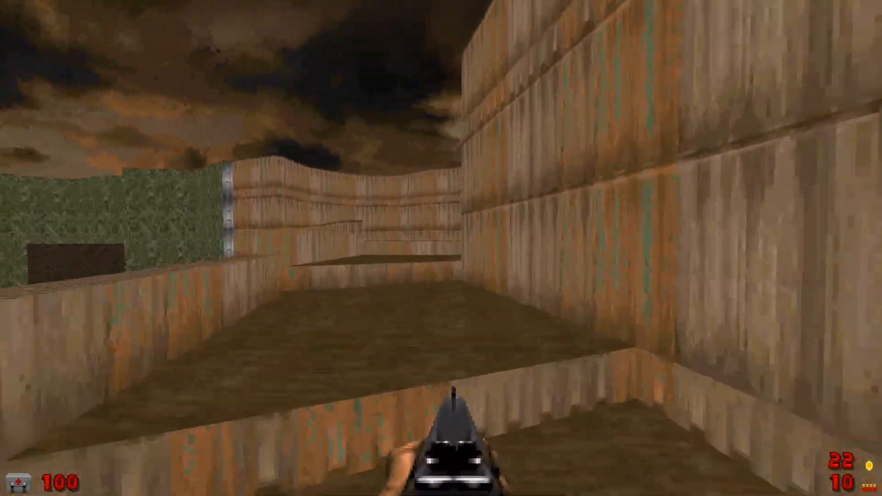
{"action": "key", "text": "w"}
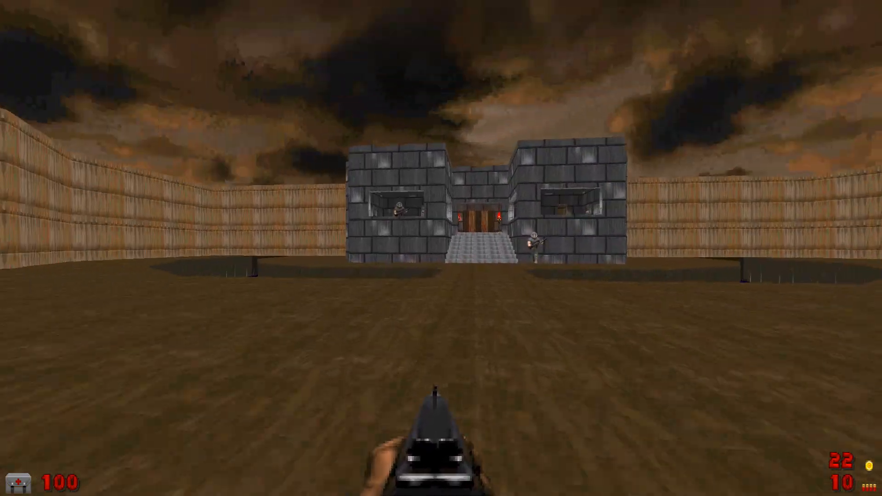
{"action": "key", "text": "w"}
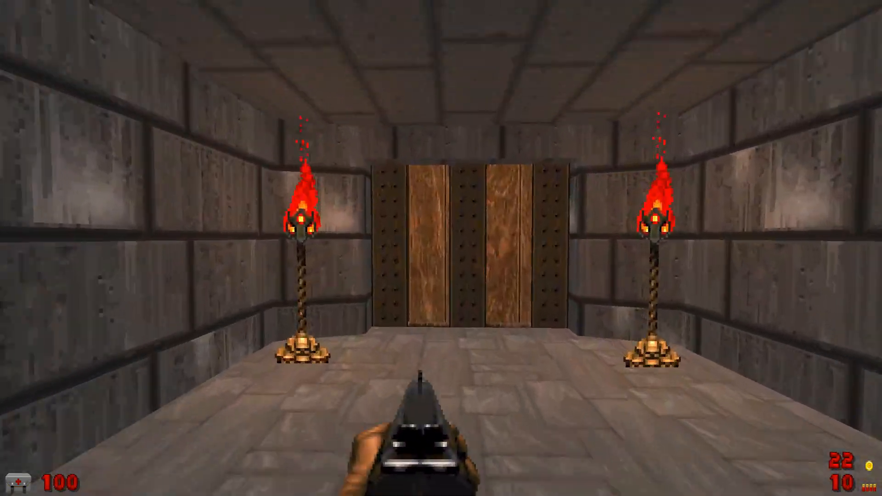
{"action": "key", "text": "w"}
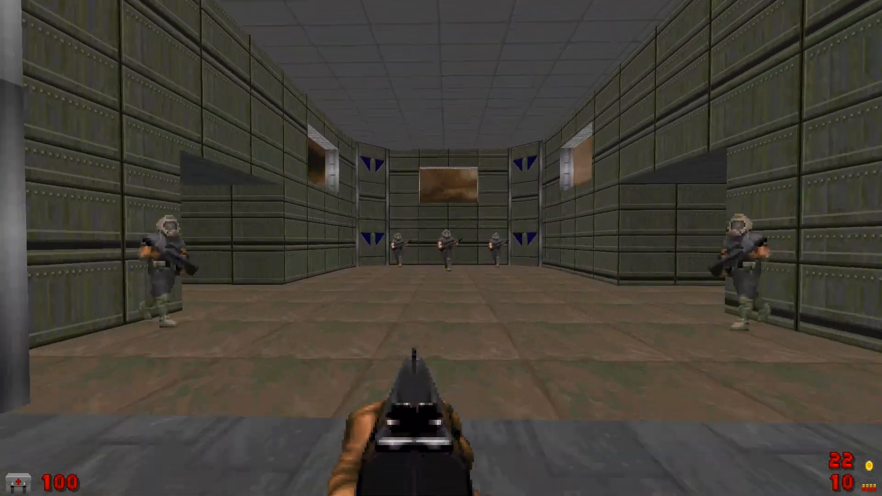
{"action": "key", "text": "w"}
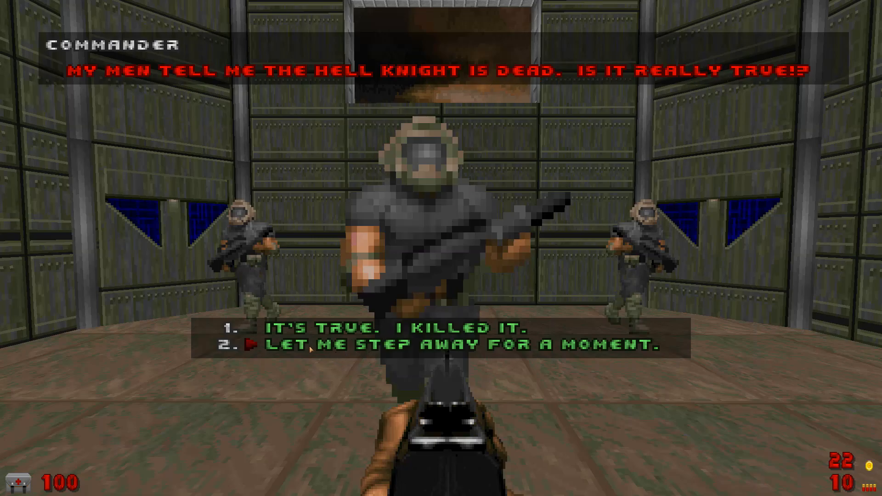
- Step away from the Commander's reward conversation, reopen it, confirm the Hell Knight's kill to collect the coins and say goodbye
{"action": "left_click", "coordinate": [417, 348]}
{"action": "key", "text": "s"}
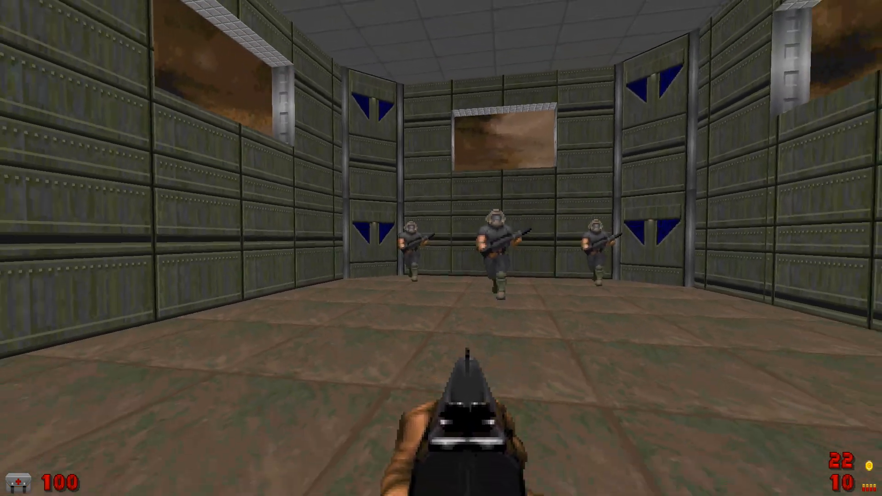
{"action": "key", "text": "w"}
{"action": "key", "text": "e"}
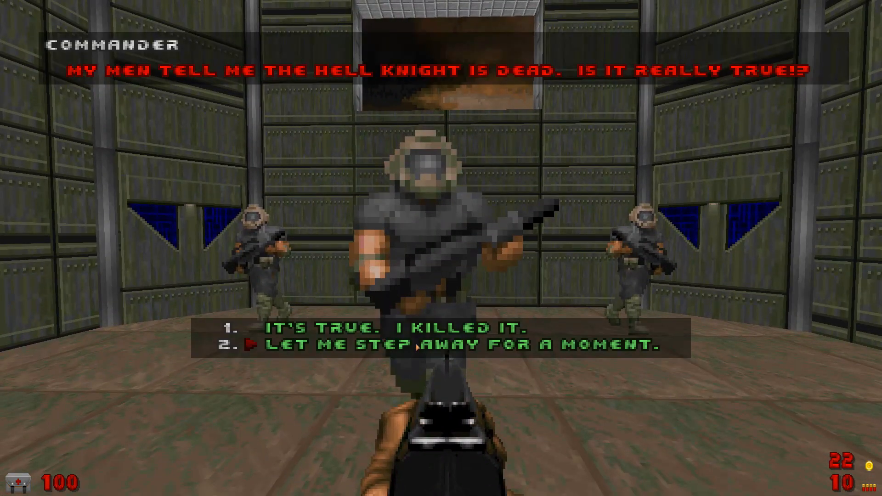
{"action": "left_click", "coordinate": [387, 328]}
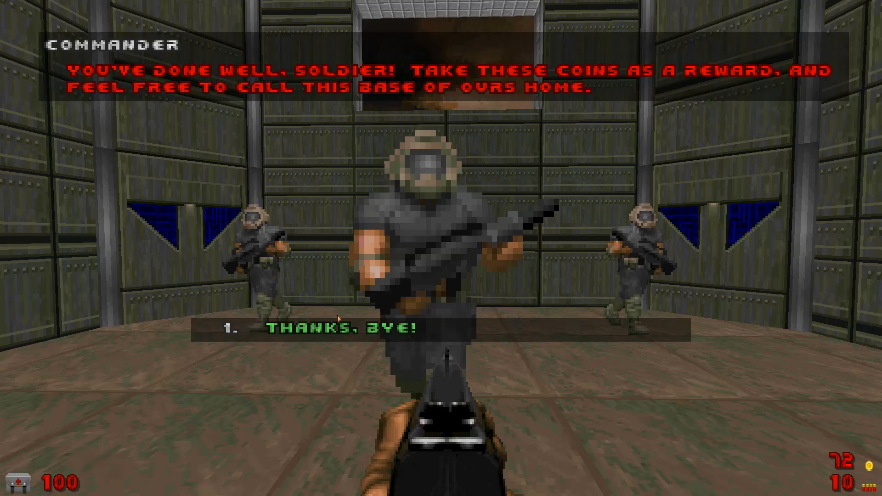
{"action": "left_click", "coordinate": [338, 327]}
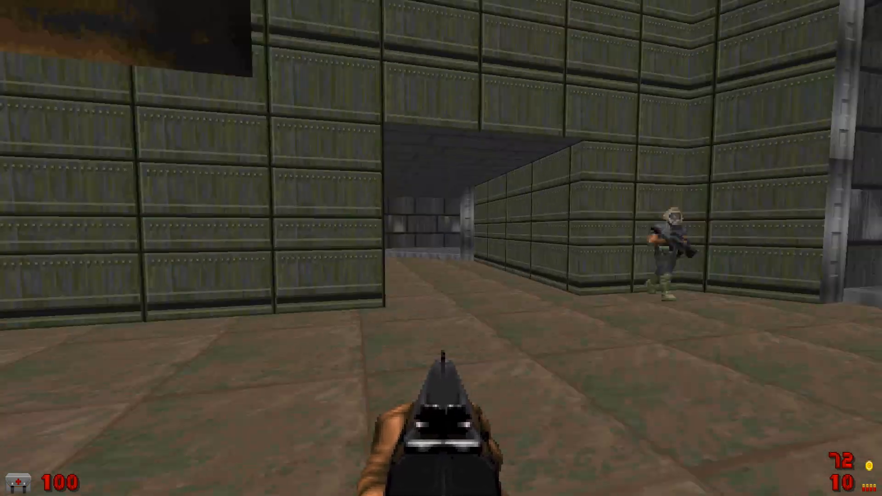
- Leave the base, circle the yard and drop into the moat to reach the marine in the water-filled cave
{"action": "key", "text": "w"}
{"action": "key", "text": "e"}
{"action": "key", "text": "w"}
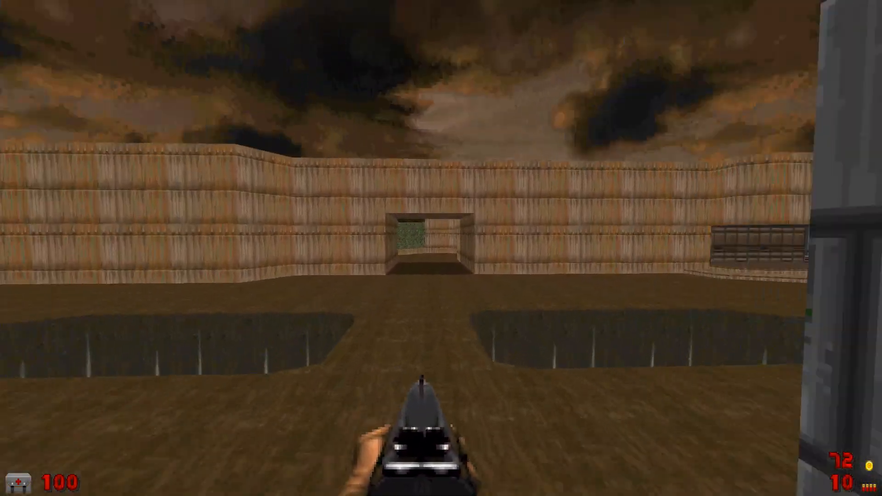
{"action": "key", "text": "w"}
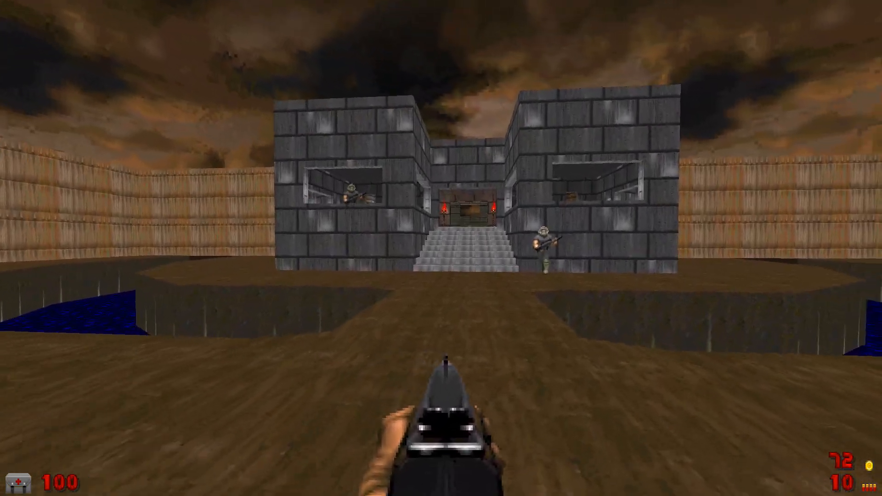
{"action": "key", "text": "w"}
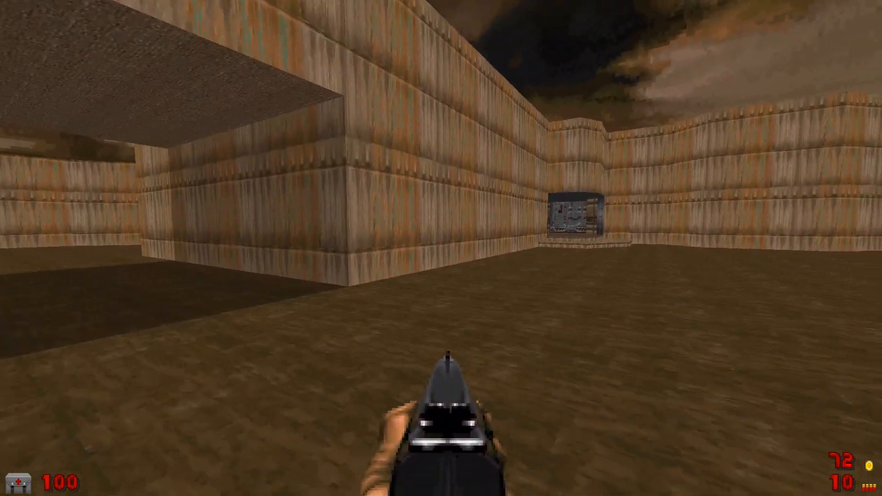
{"action": "key", "text": "w"}
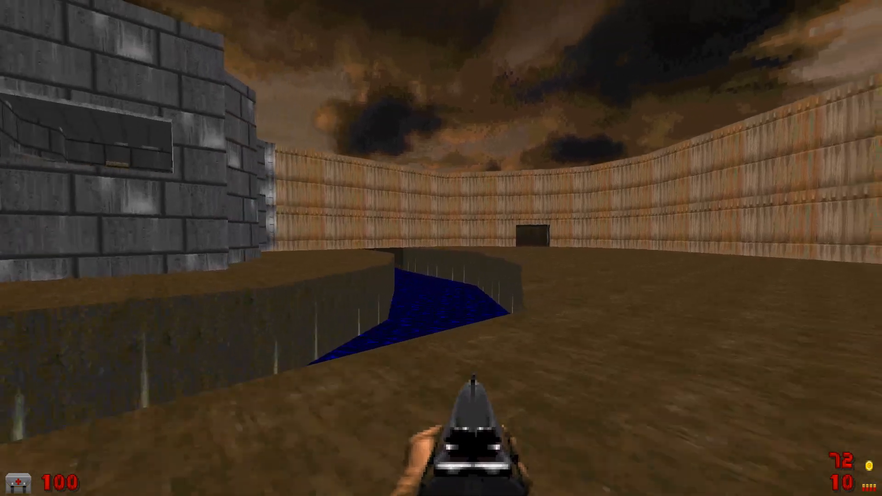
{"action": "key", "text": "w"}
{"action": "key", "text": "space"}
{"action": "key", "text": "w"}
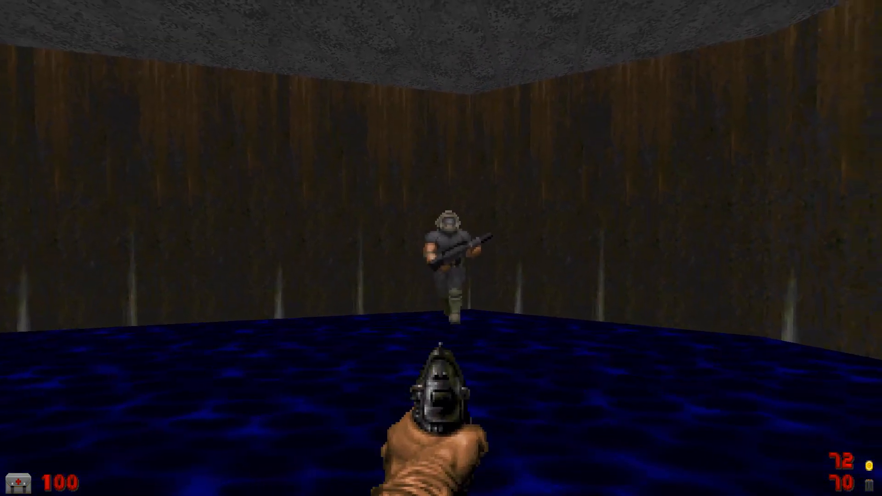
- Talk to the Shady Trader in the flooded cave, accept trading the pistol for a chainsaw, and try to re-equip the pistol
{"action": "key", "text": "w"}
{"action": "key", "text": "e"}
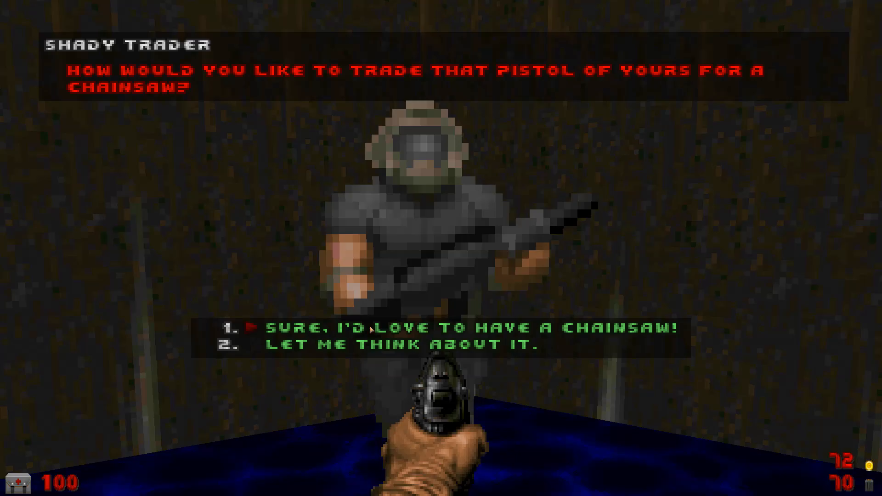
{"action": "left_click", "coordinate": [385, 329]}
{"action": "key", "text": "s"}
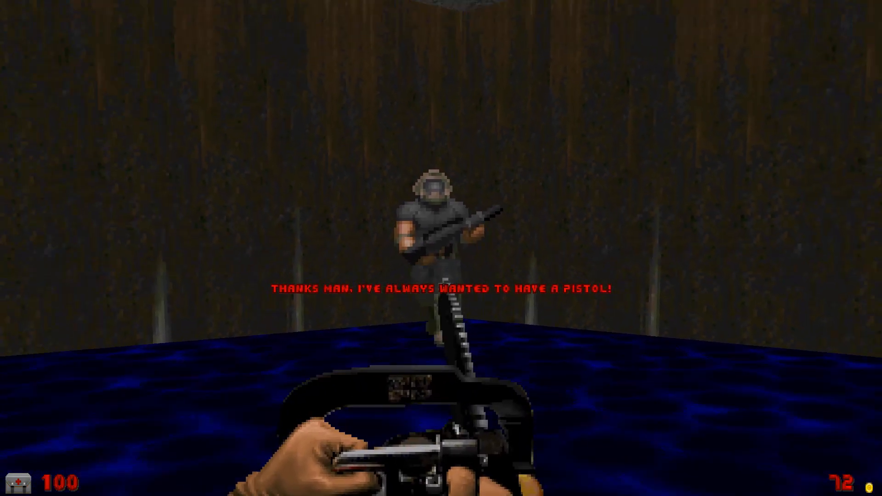
{"action": "key", "text": "2"}
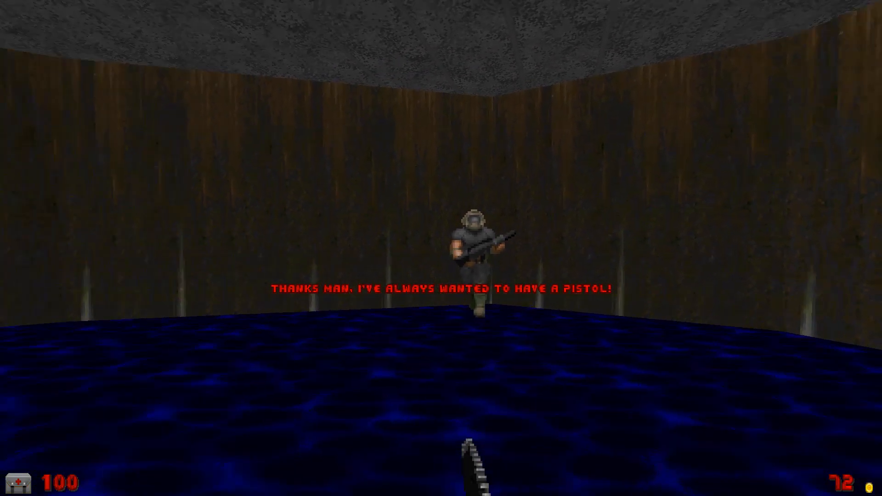
- Leave the cave for the yard while switching between the chainsaw and the shotgun, and quit the test game
{"action": "key", "text": "w"}
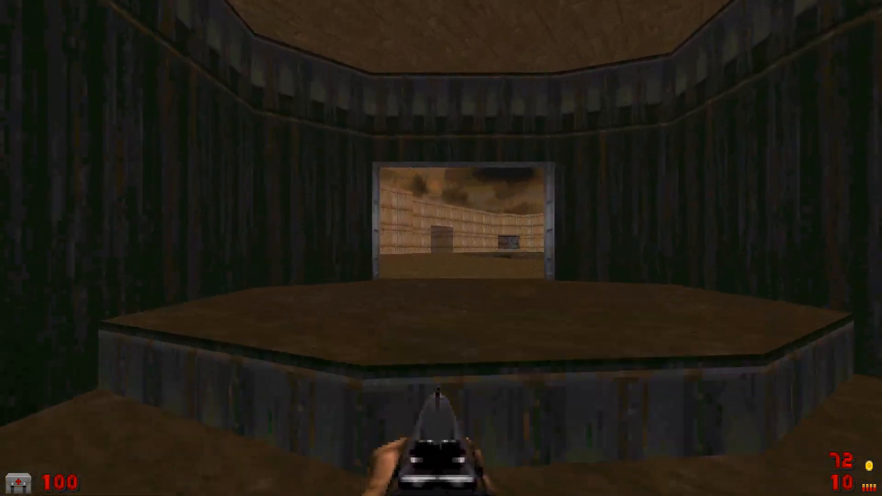
{"action": "key", "text": "4"}
{"action": "key", "text": "1"}
{"action": "key", "text": "w"}
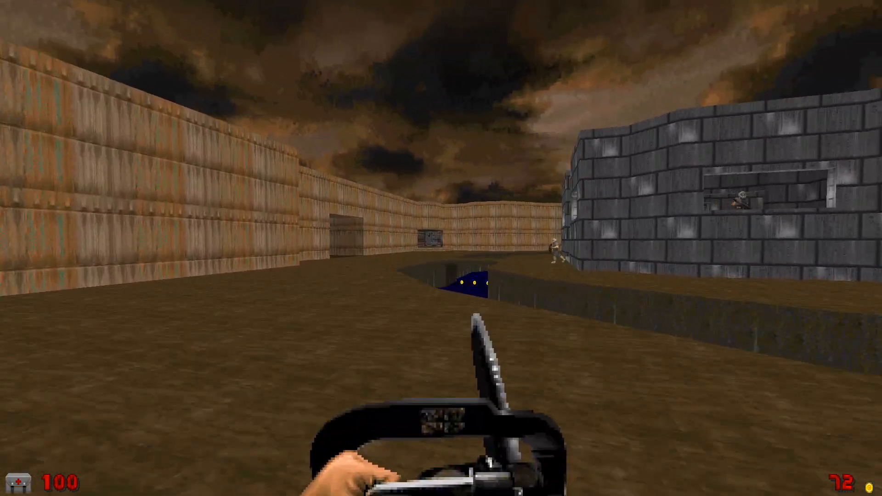
{"action": "key", "text": "3"}
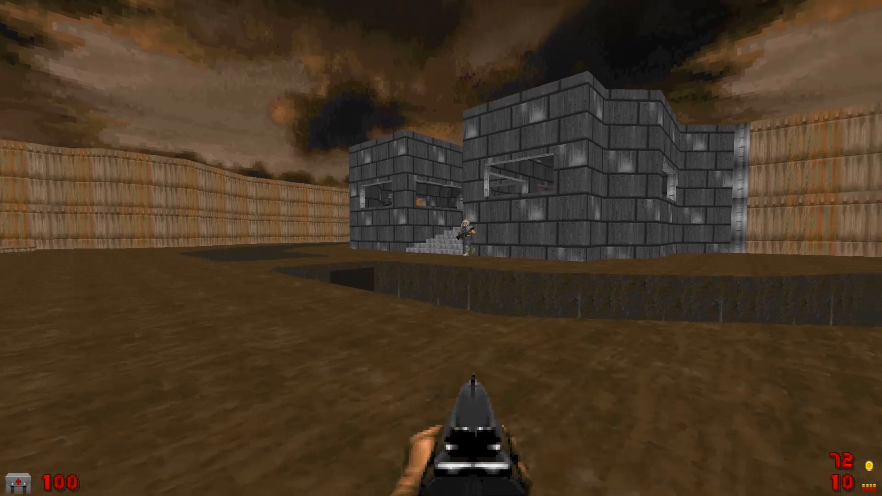
{"action": "key", "text": "w"}
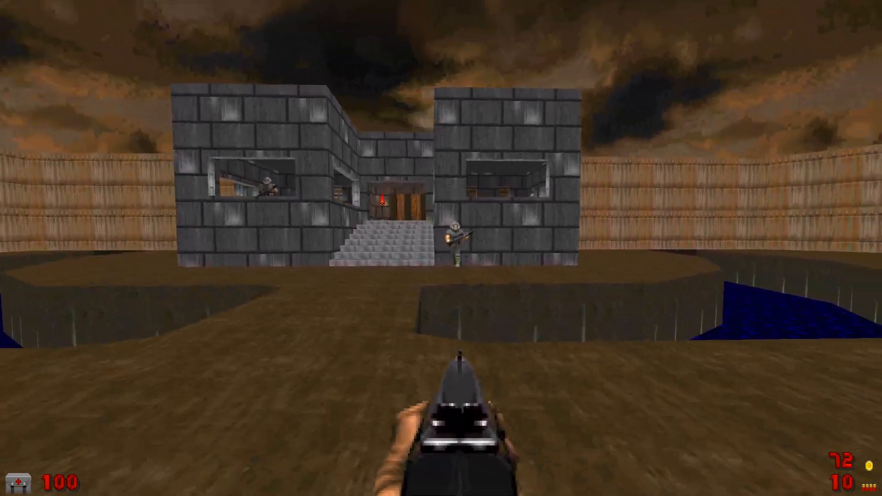
{"action": "key", "text": "alt+F4"}
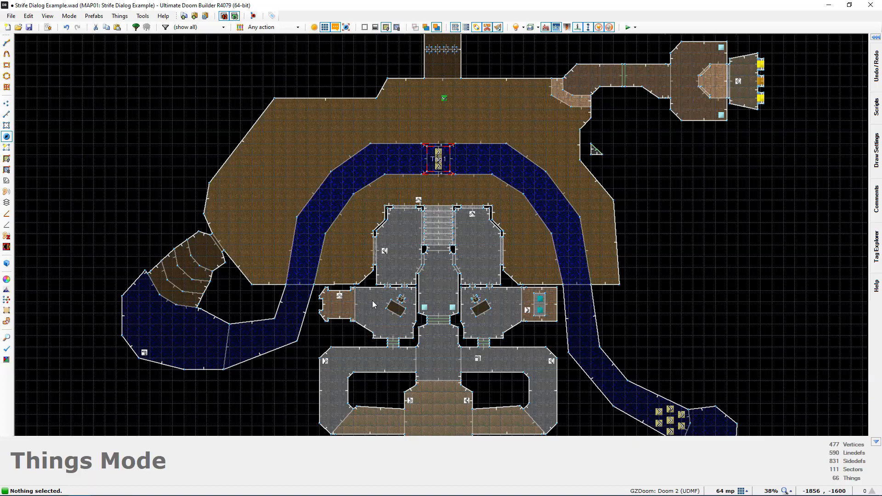
- Inspect the base in the 3D view, from its front entrance to the Commander in the rear hall, and return to the 2D map
{"action": "middle_click_drag", "start_coordinate": [409, 259], "coordinate": [380, 274]}
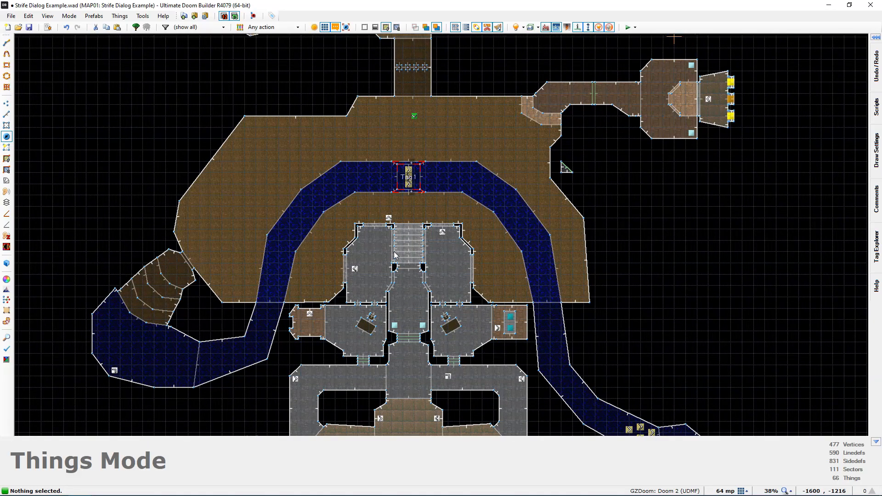
{"action": "scroll", "coordinate": [420, 207], "scroll_direction": "up", "scroll_amount": 4}
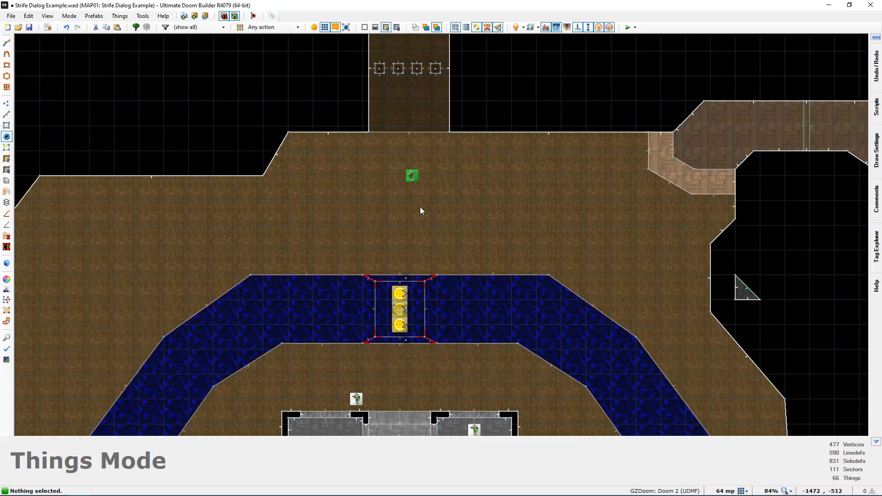
{"action": "middle_click_drag", "start_coordinate": [419, 203], "coordinate": [409, 192]}
{"action": "key", "text": "q"}
{"action": "key", "text": "w"}
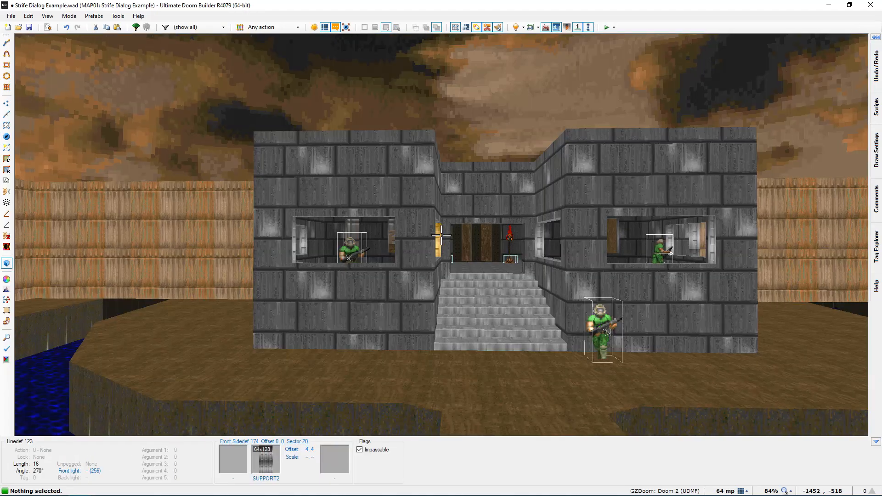
{"action": "key", "text": "w"}
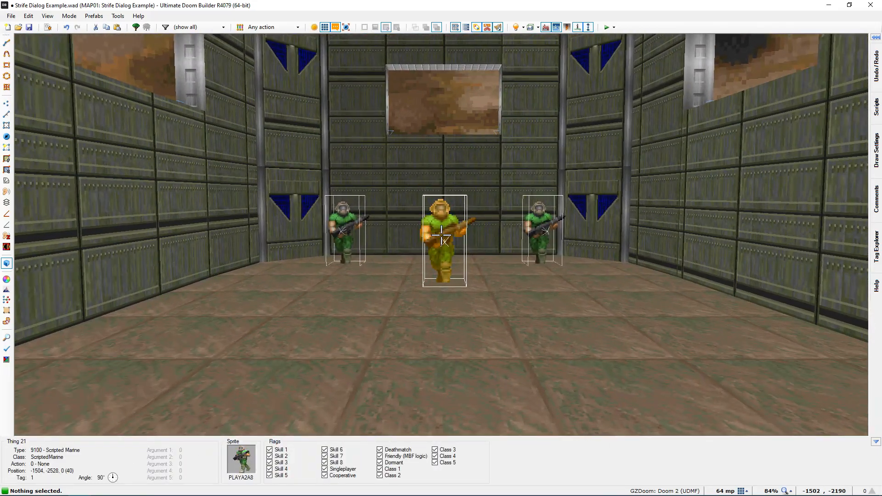
{"action": "key", "text": "w"}
{"action": "key", "text": "s"}
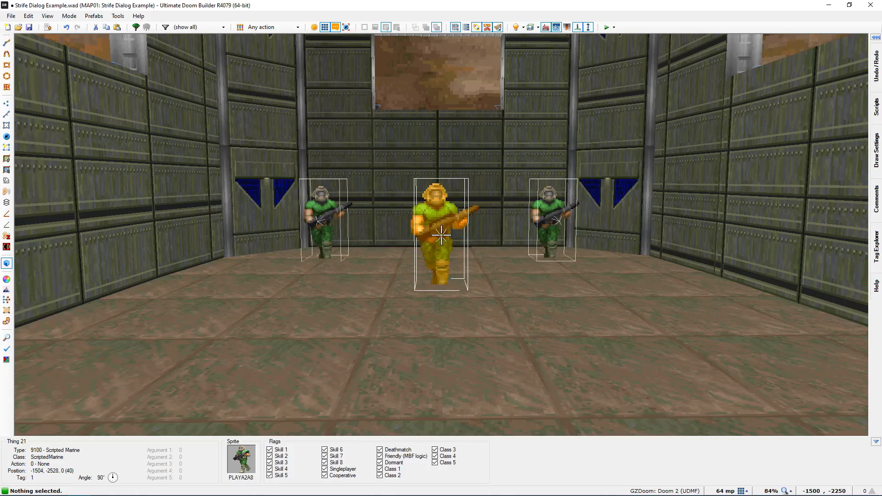
{"action": "key", "text": "q"}
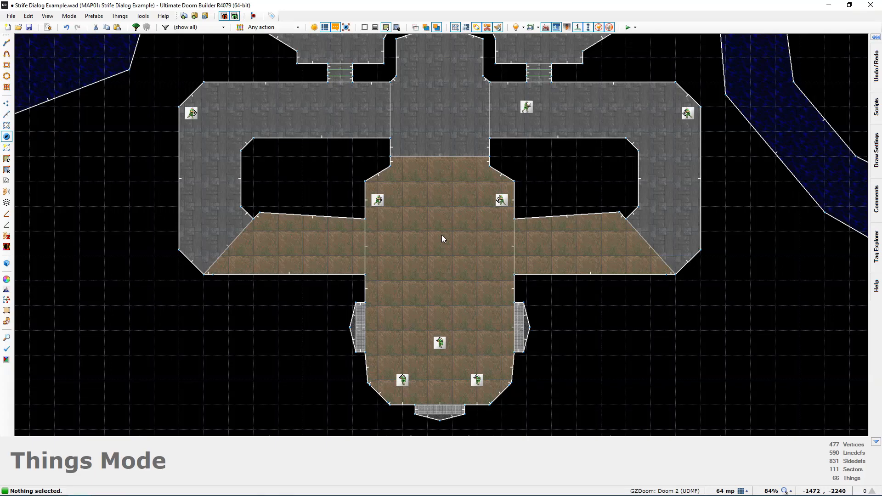
- Switch to the Tutorial Assets folder and view the CMMNDR.png portrait enlarged, closing it when done
{"action": "key", "text": "alt+Tab"}
{"action": "key", "text": "Tab"}
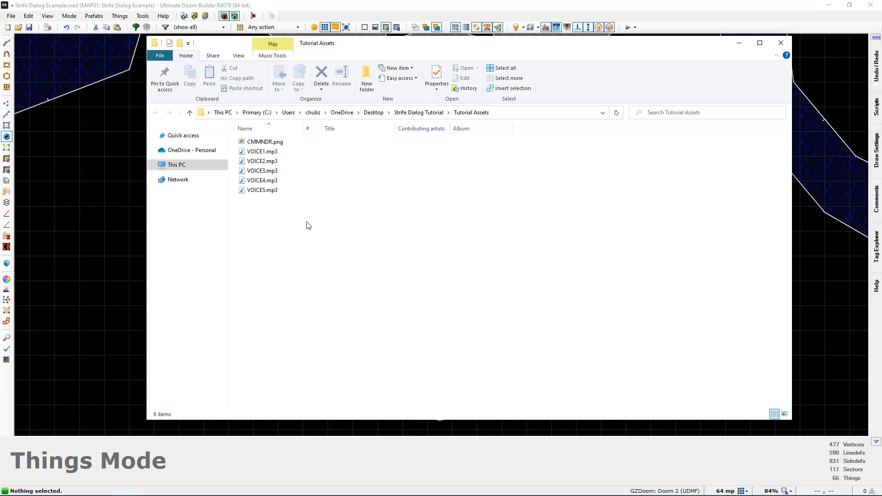
{"action": "double_click", "coordinate": [263, 143]}
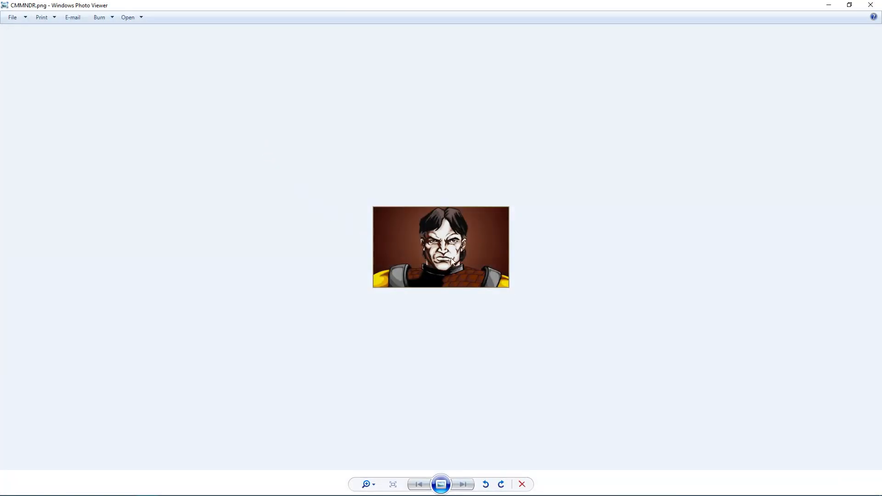
{"action": "scroll", "coordinate": [444, 259], "scroll_direction": "up", "scroll_amount": 3}
{"action": "scroll", "coordinate": [400, 202], "scroll_direction": "down", "scroll_amount": 1}
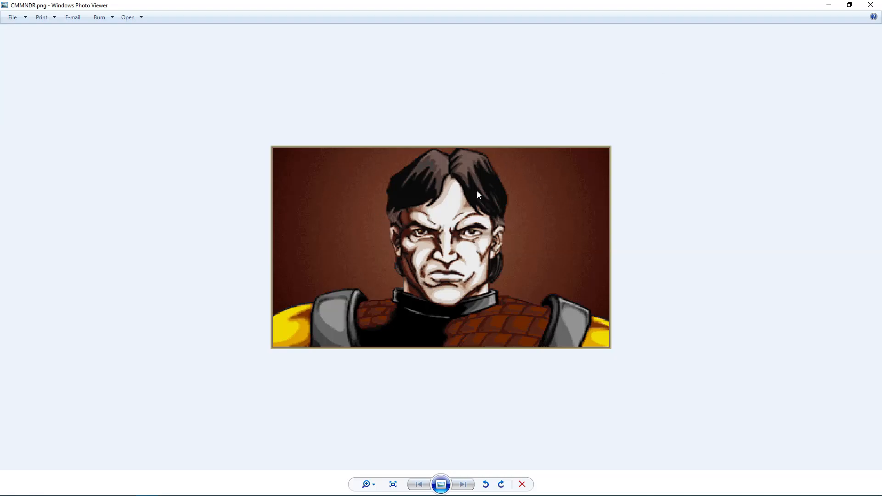
{"action": "left_click", "coordinate": [870, 5]}
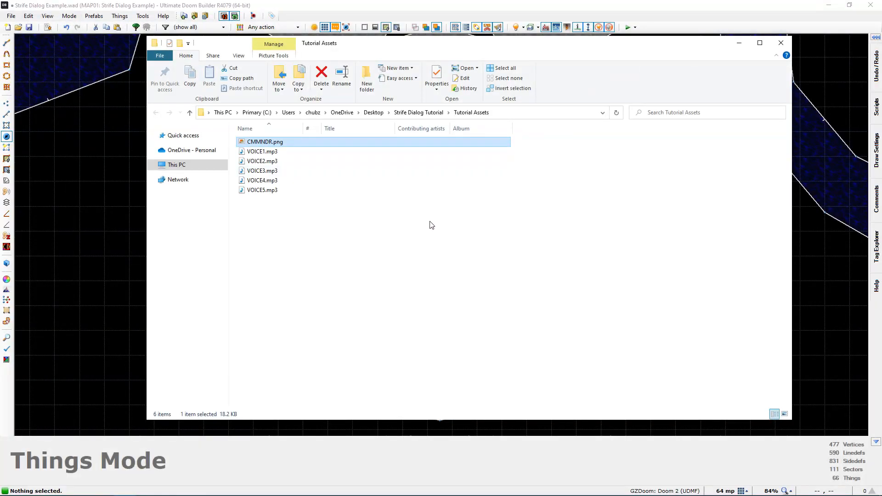
- Open Strife Dialog Example.wad in SLADE and import CMMNDR.png from the Tutorial Assets folder into it
{"action": "key", "text": "alt+Tab"}
{"action": "key", "text": "Tab"}
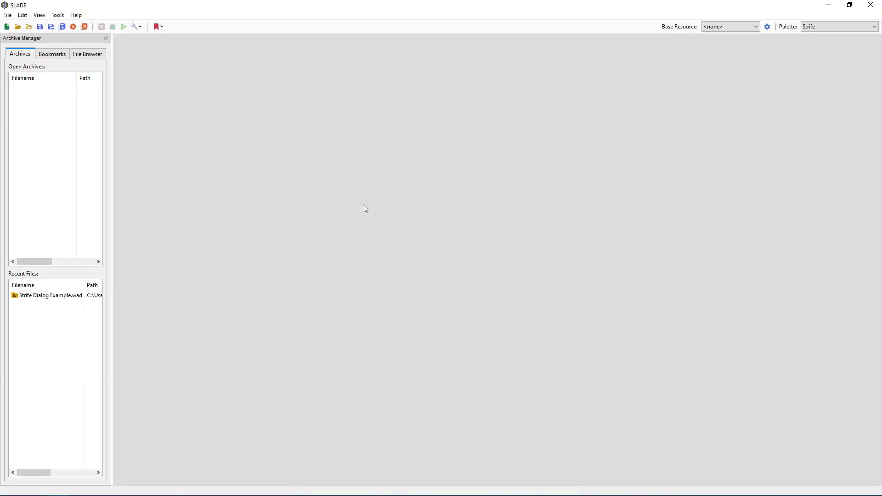
{"action": "double_click", "coordinate": [69, 295]}
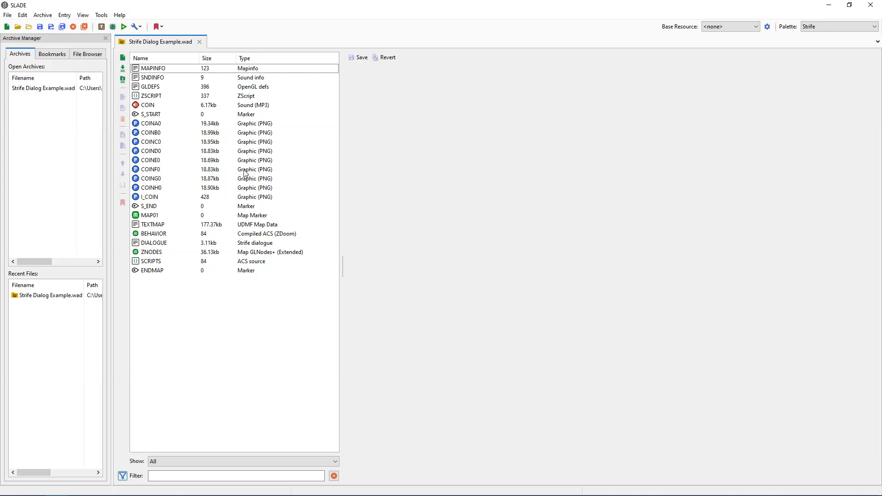
{"action": "key", "text": "alt+Tab"}
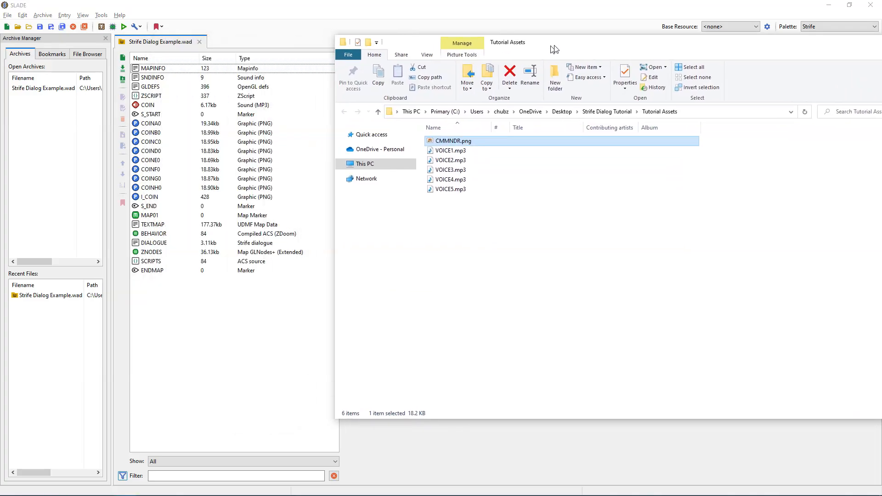
{"action": "left_click_drag", "start_coordinate": [550, 49], "coordinate": [585, 47]}
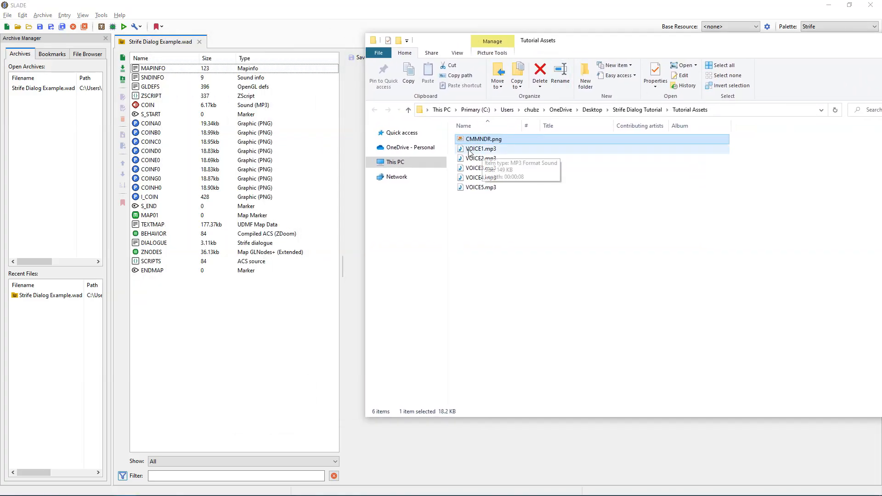
{"action": "double_click", "coordinate": [490, 139]}
{"action": "left_click", "coordinate": [870, 4]}
{"action": "left_click_drag", "start_coordinate": [482, 141], "coordinate": [156, 139]}
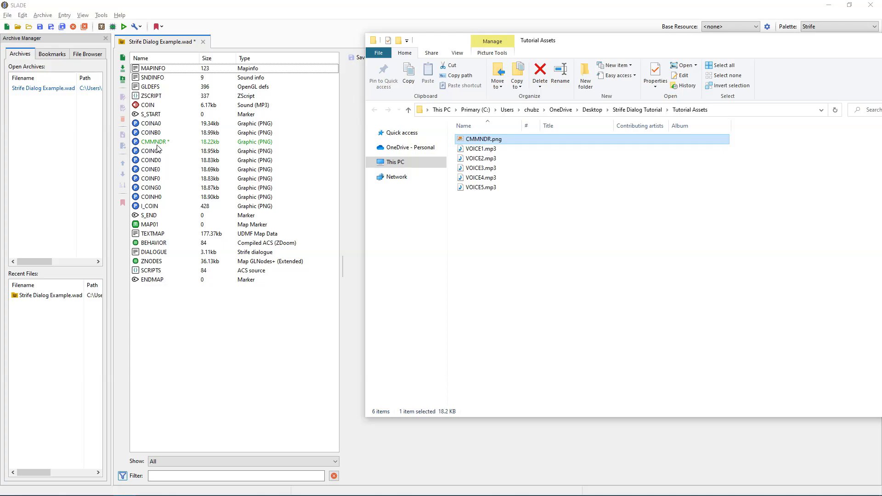
- Move the CMMNDR graphic up to the first entry of the archive, above MAPINFO
{"action": "left_click", "coordinate": [157, 144]}
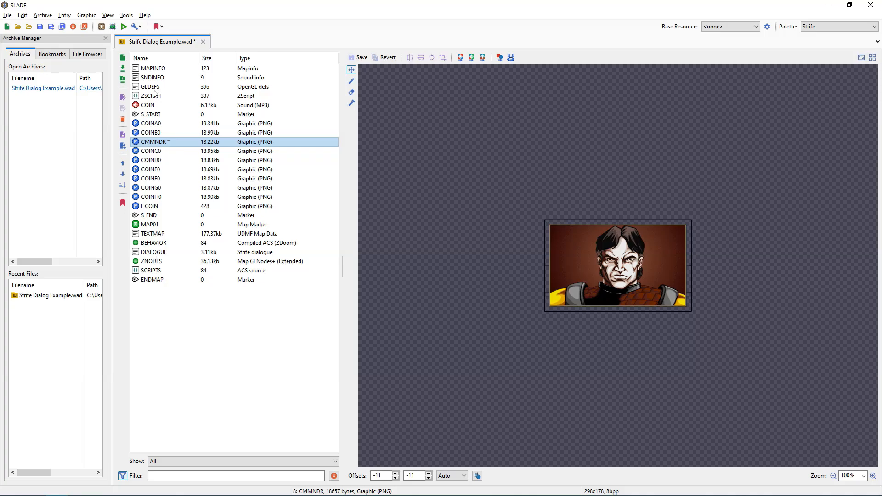
{"action": "left_click", "coordinate": [122, 163]}
{"action": "left_click", "coordinate": [123, 164]}
{"action": "left_click", "coordinate": [123, 163]}
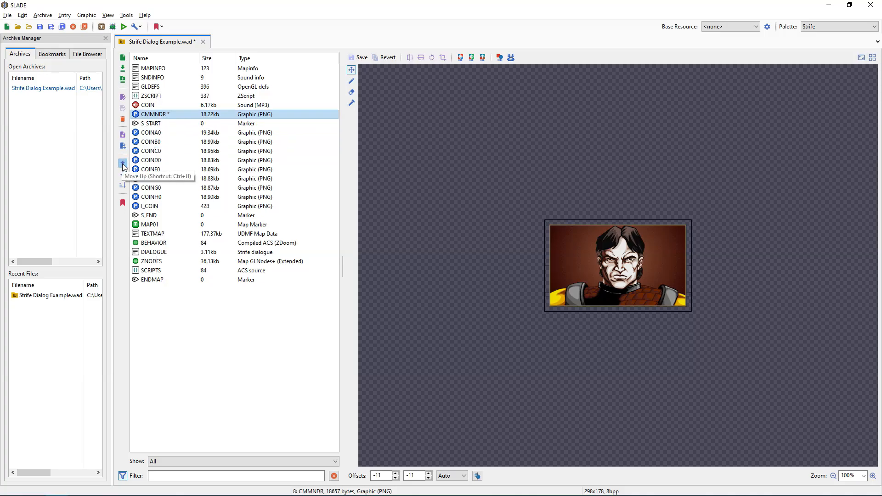
{"action": "left_click", "coordinate": [122, 163]}
{"action": "left_click", "coordinate": [122, 164]}
{"action": "left_click", "coordinate": [123, 163]}
{"action": "left_click", "coordinate": [123, 164]}
{"action": "left_click", "coordinate": [122, 164]}
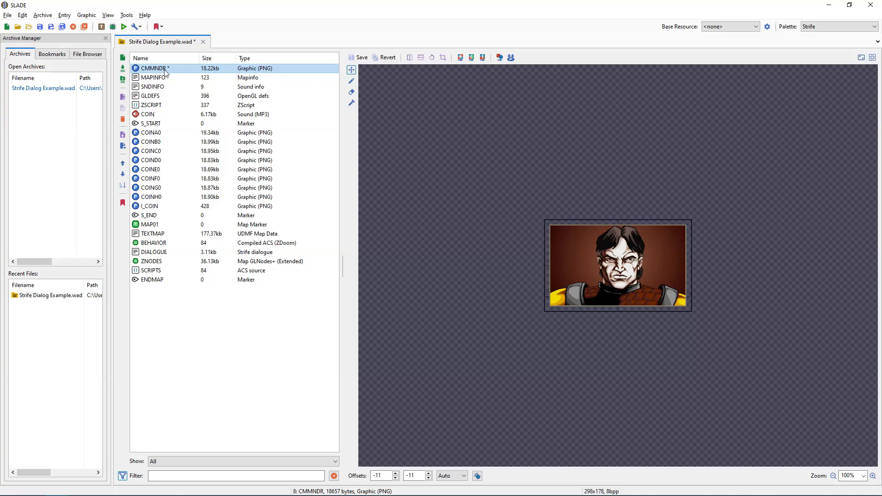
- Close the Strife Dialog Example.wad archive with its changes saved and switch back to Ultimate Doom Builder
{"action": "left_click", "coordinate": [202, 42]}
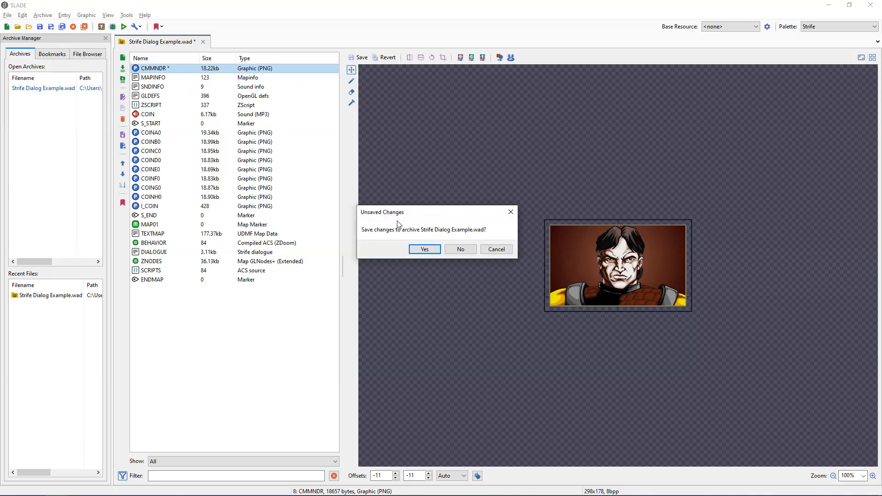
{"action": "left_click", "coordinate": [424, 250]}
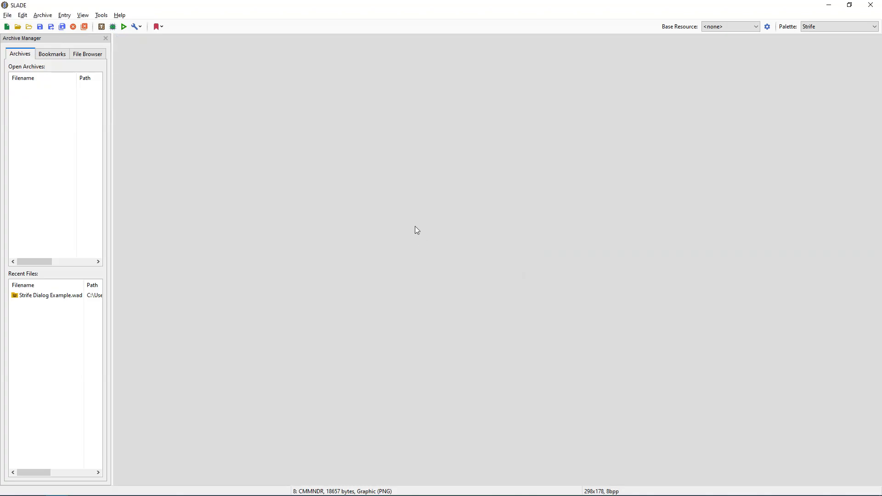
{"action": "key", "text": "alt+Tab"}
{"action": "key", "text": "alt+Tab"}
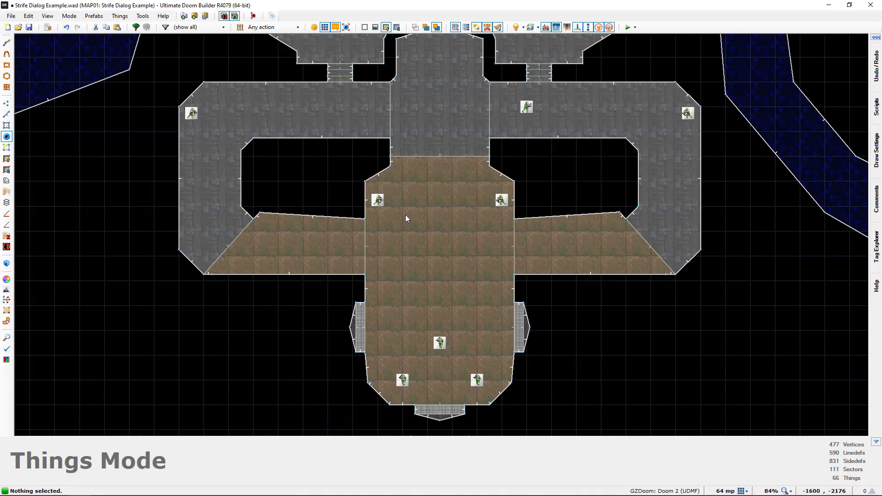
- Open the DIALOGUE script and expand the Commander (Before Quest Completed) conversation
{"action": "left_click", "coordinate": [47, 28]}
{"action": "scroll", "coordinate": [319, 246], "scroll_direction": "up", "scroll_amount": 2, "text": "ctrl"}
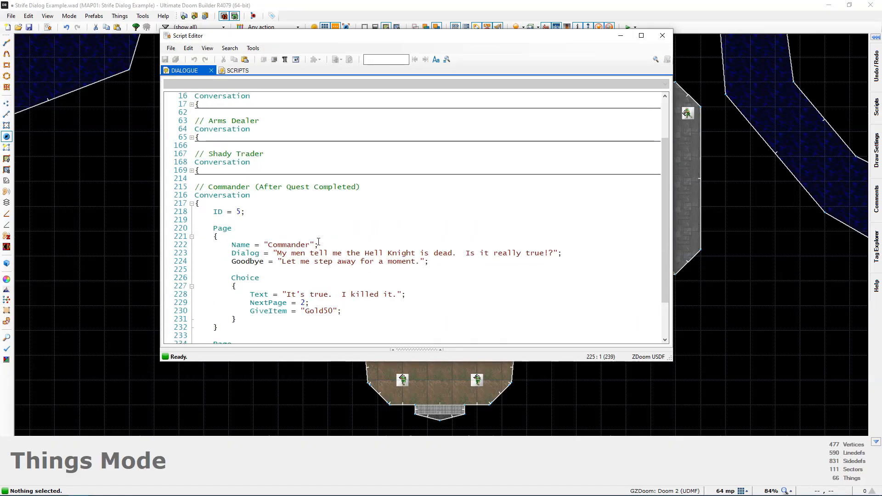
{"action": "scroll", "coordinate": [213, 148], "scroll_direction": "up", "scroll_amount": 3}
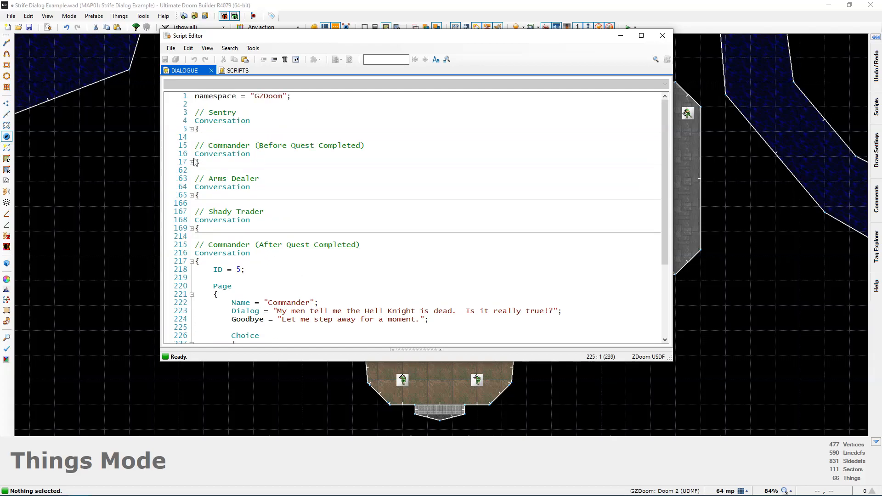
{"action": "left_click", "coordinate": [191, 162]}
{"action": "scroll", "coordinate": [197, 166], "scroll_direction": "down", "scroll_amount": 2}
- Add the line Panel = "CMMNDR"; below the Name line on the first page of the Commander (Before Quest Completed) conversation
{"action": "left_click", "coordinate": [260, 179]}
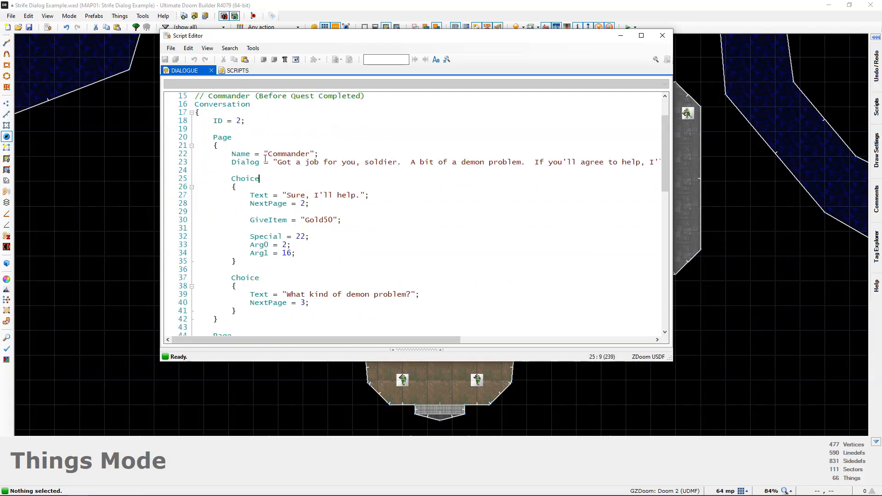
{"action": "key", "text": "Up"}
{"action": "key", "text": "Up"}
{"action": "key", "text": "Up"}
{"action": "key", "text": "End"}
{"action": "key", "text": "Return"}
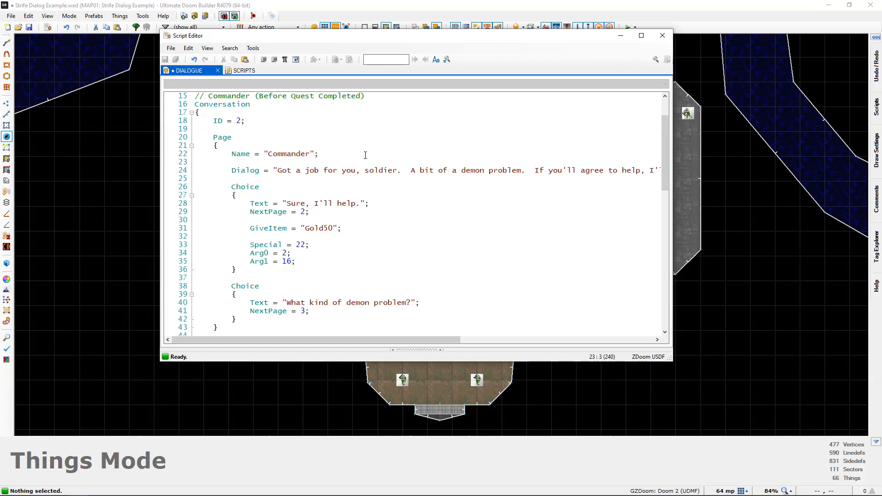
{"action": "type", "text": "Pane"}
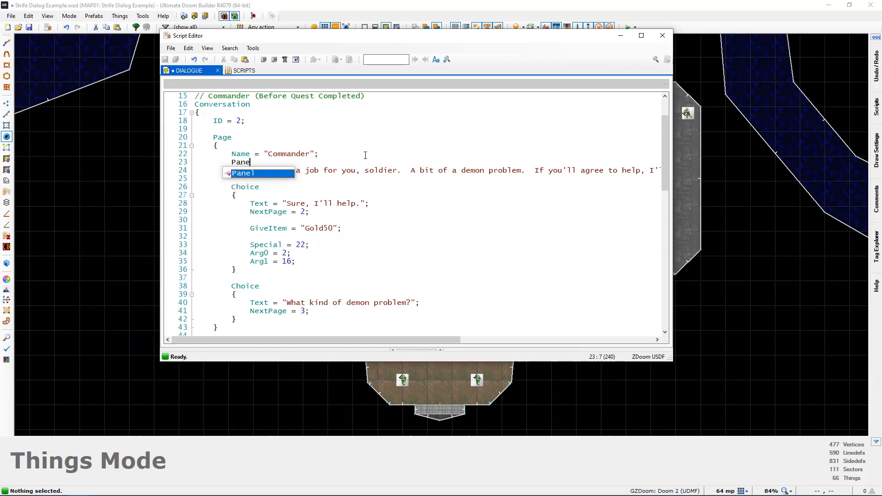
{"action": "type", "text": "l = "}
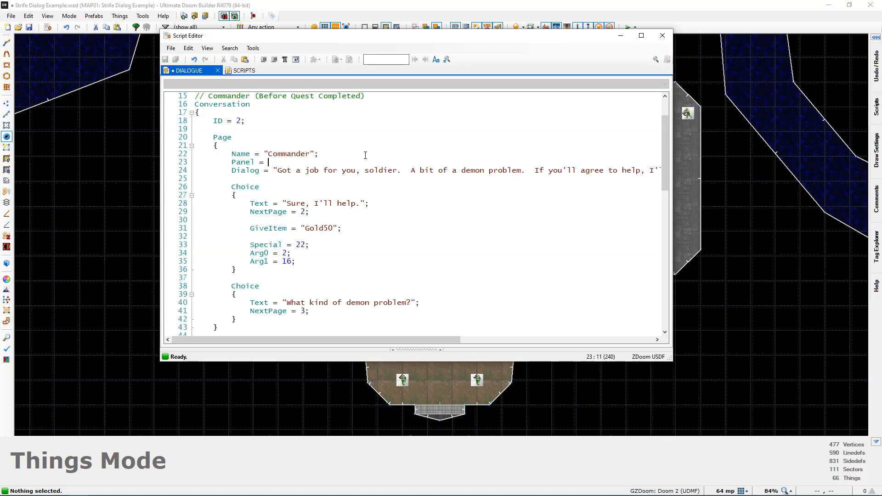
{"action": "type", "text": "\"\""}
{"action": "type", "text": "C"}
{"action": "type", "text": "MMNDR"}
{"action": "type", "text": ";"}
- Copy the CMMNDR panel line below the Name line on the second and third pages of the Commander (Before Quest Completed) conversation
{"action": "left_click_drag", "start_coordinate": [315, 162], "coordinate": [233, 162]}
{"action": "key", "text": "ctrl+c"}
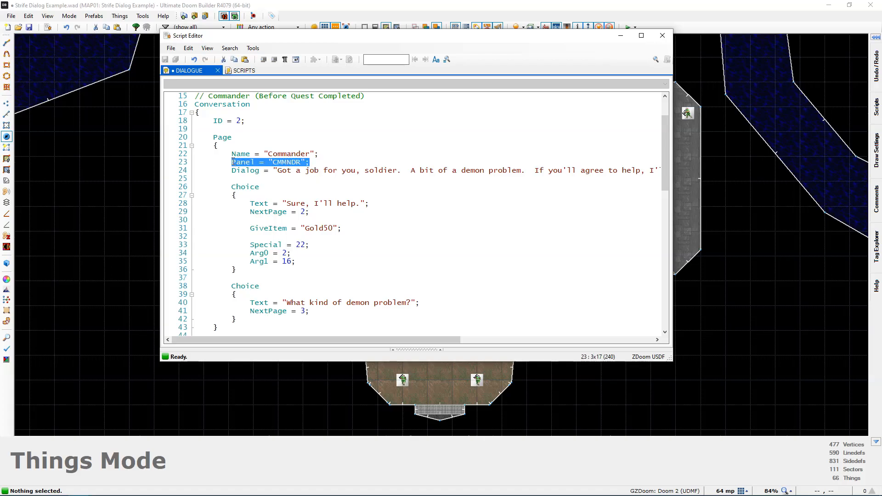
{"action": "left_click", "coordinate": [321, 165]}
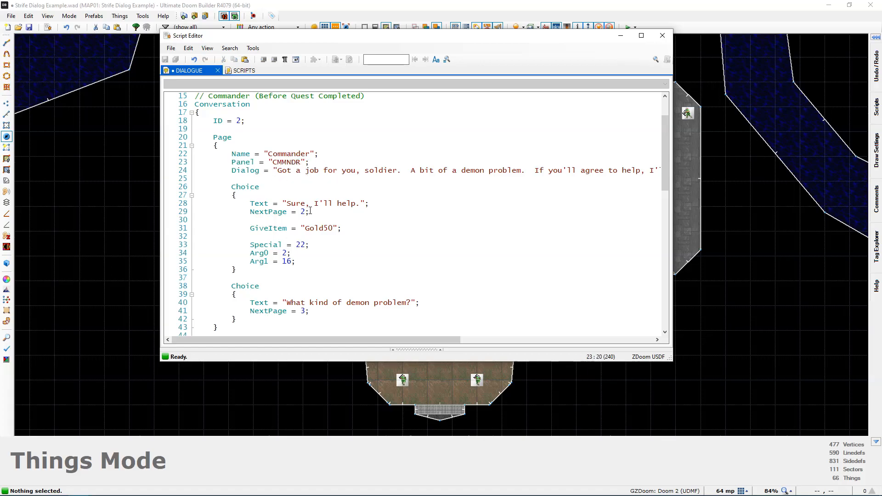
{"action": "scroll", "coordinate": [310, 210], "scroll_direction": "down", "scroll_amount": 6}
{"action": "left_click", "coordinate": [351, 210]}
{"action": "key", "text": "Return"}
{"action": "key", "text": "ctrl+v"}
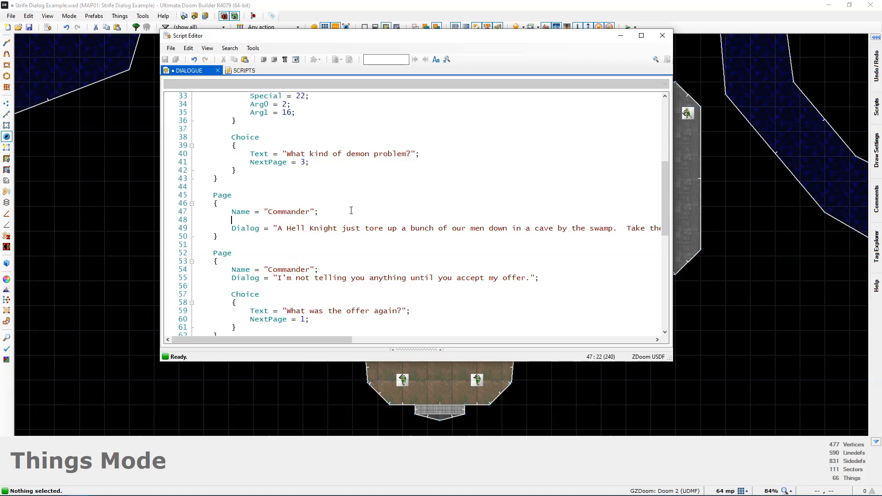
{"action": "scroll", "coordinate": [350, 210], "scroll_direction": "down", "scroll_amount": 2}
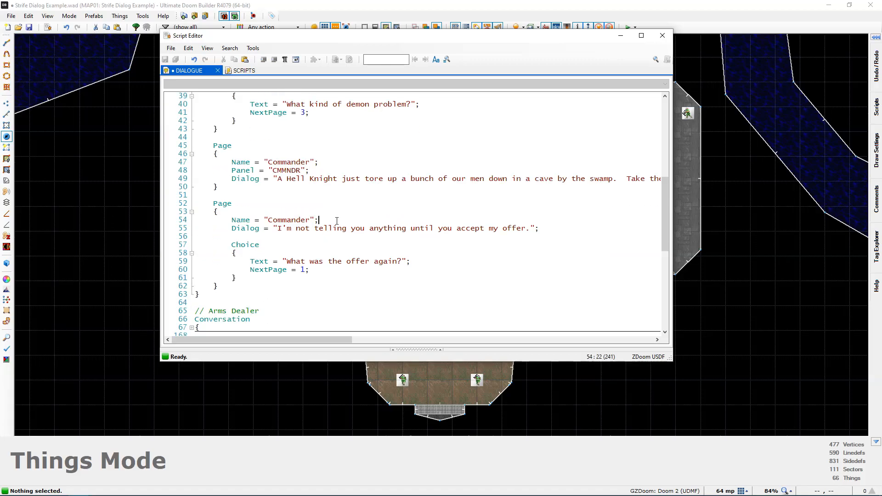
{"action": "key", "text": "Return"}
{"action": "key", "text": "ctrl+v"}
{"action": "scroll", "coordinate": [295, 215], "scroll_direction": "down", "scroll_amount": 1}
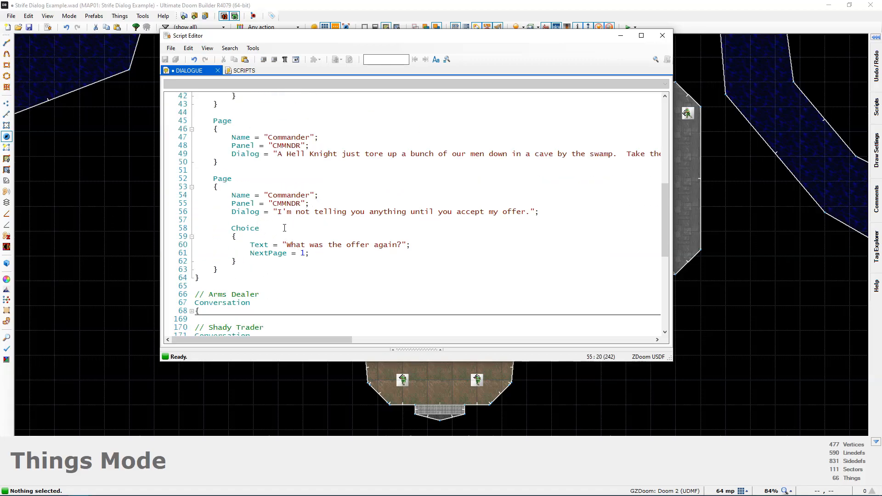
- Insert the copied CMMNDR panel line below the Name line on both pages of the Commander (After Quest Completed) conversation
{"action": "scroll", "coordinate": [285, 228], "scroll_direction": "down", "scroll_amount": 8}
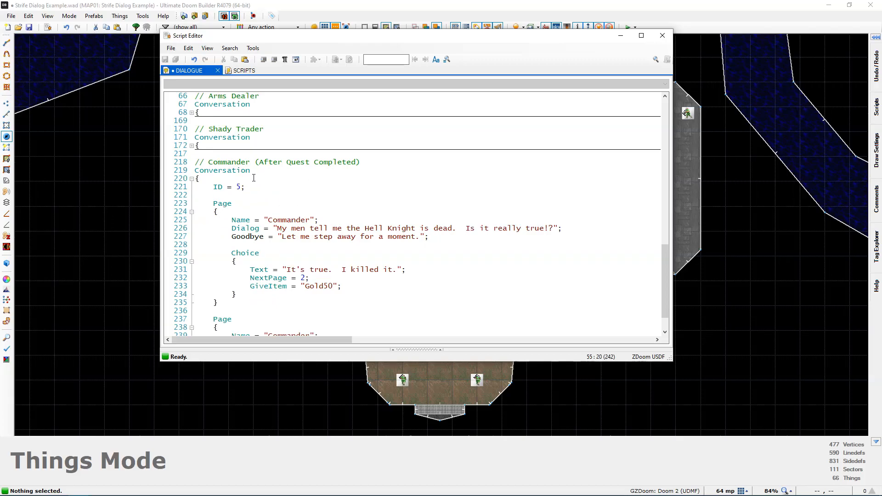
{"action": "scroll", "coordinate": [283, 188], "scroll_direction": "down", "scroll_amount": 1}
{"action": "left_click", "coordinate": [386, 195]}
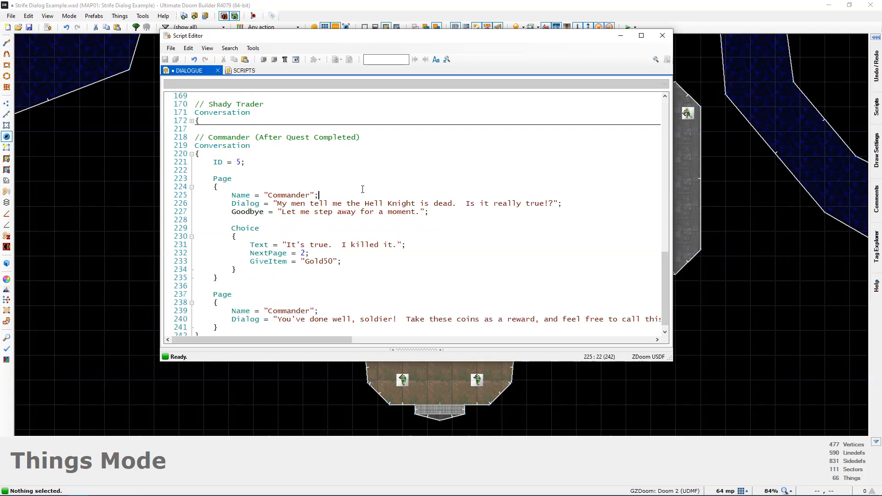
{"action": "key", "text": "Return"}
{"action": "key", "text": "ctrl+v"}
{"action": "scroll", "coordinate": [351, 206], "scroll_direction": "down", "scroll_amount": 1}
{"action": "left_click", "coordinate": [328, 309]}
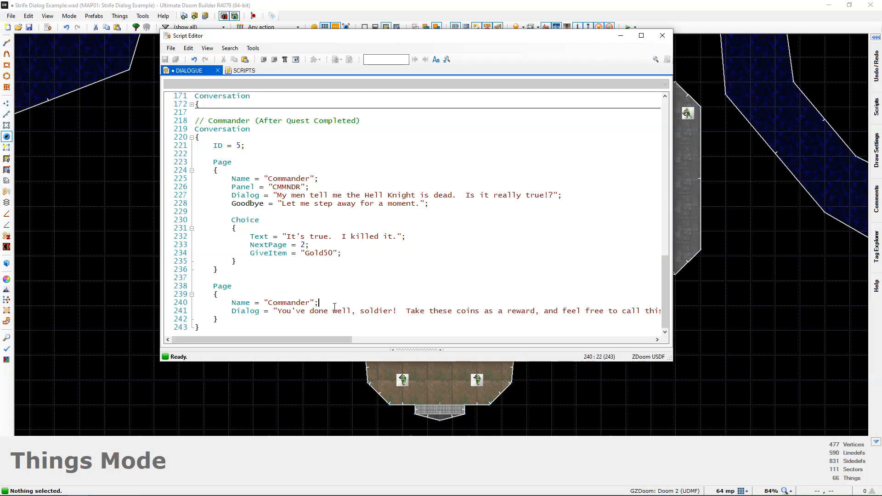
{"action": "key", "text": "Return"}
{"action": "key", "text": "ctrl+v"}
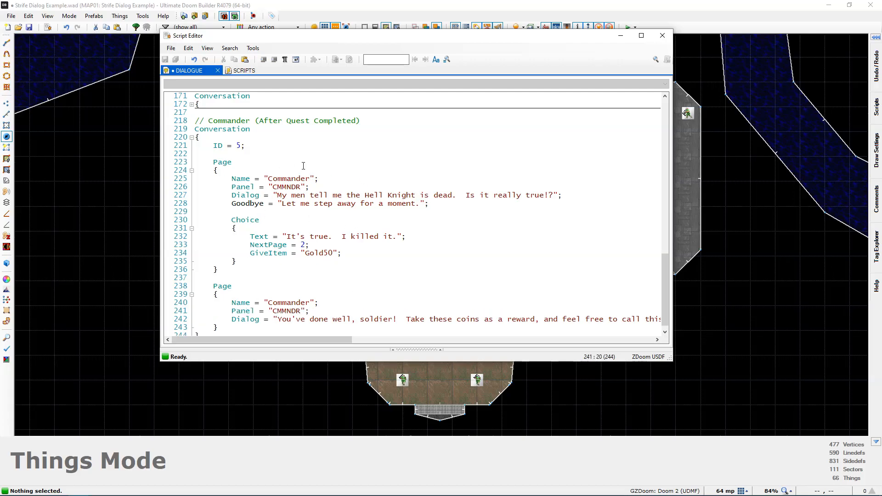
{"action": "scroll", "coordinate": [309, 182], "scroll_direction": "down", "scroll_amount": 1}
{"action": "scroll", "coordinate": [324, 243], "scroll_direction": "up", "scroll_amount": 8}
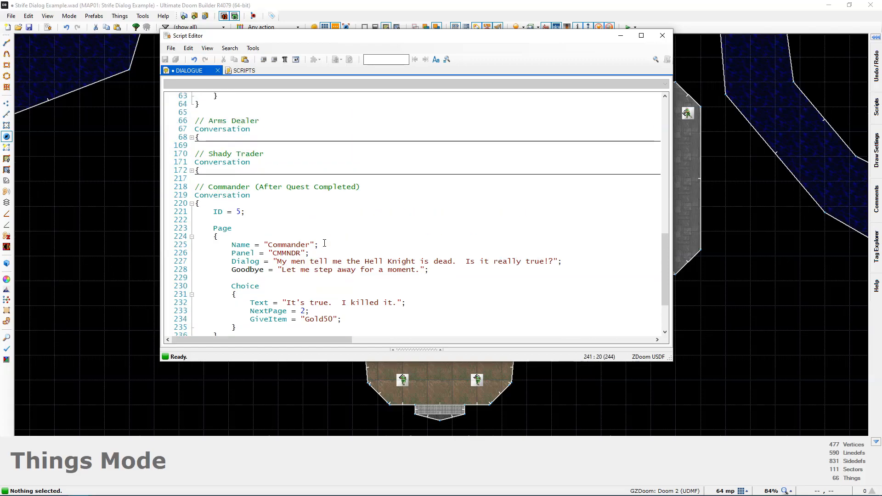
- Close the script editor, save the map and launch it in the game for testing
{"action": "left_click", "coordinate": [662, 35]}
{"action": "key", "text": "ctrl+s"}
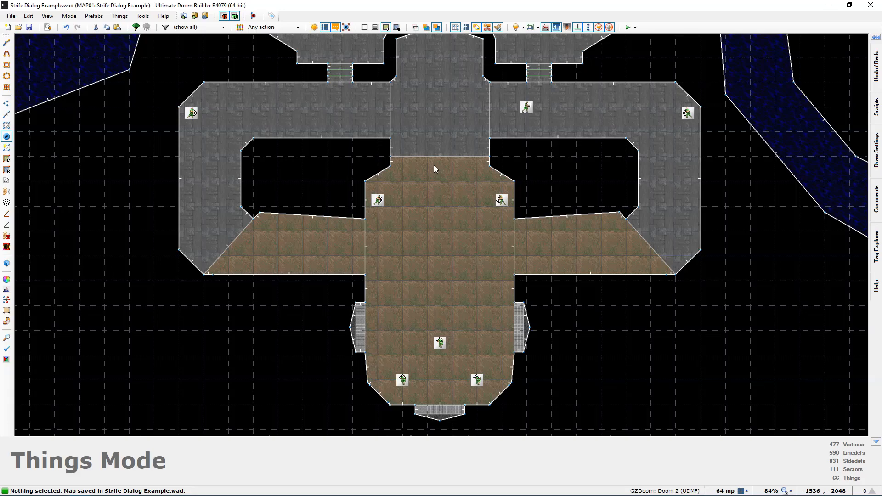
{"action": "key", "text": "F9"}
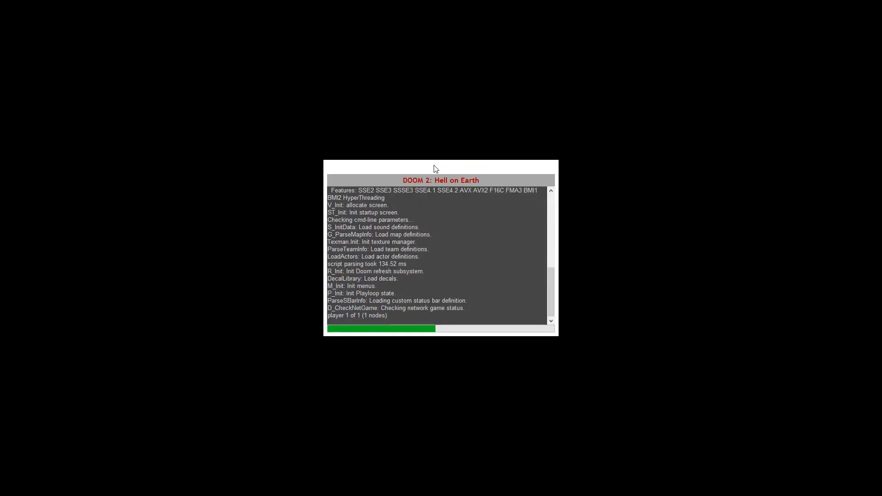
- Talk to the Commander in game, ask about the demon problem, return to the offer, accept it, say goodbye and leave the test
{"action": "key", "text": "w"}
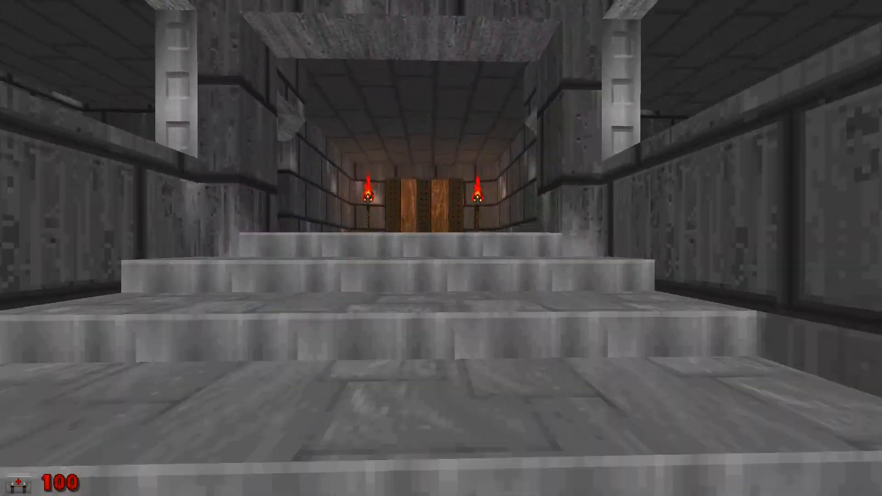
{"action": "key", "text": "space"}
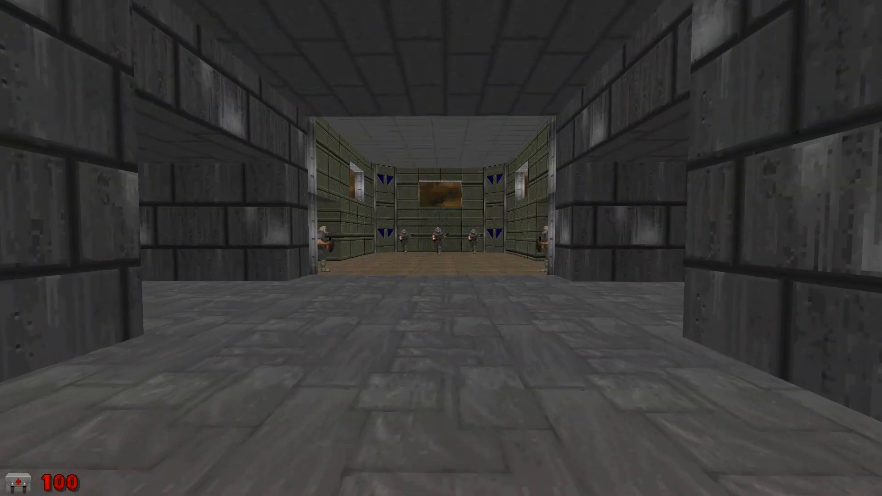
{"action": "key", "text": "w"}
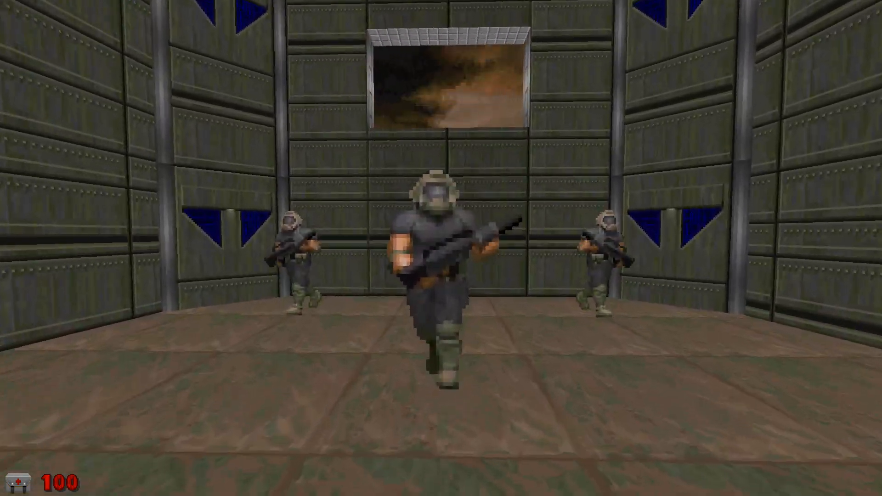
{"action": "key", "text": "space"}
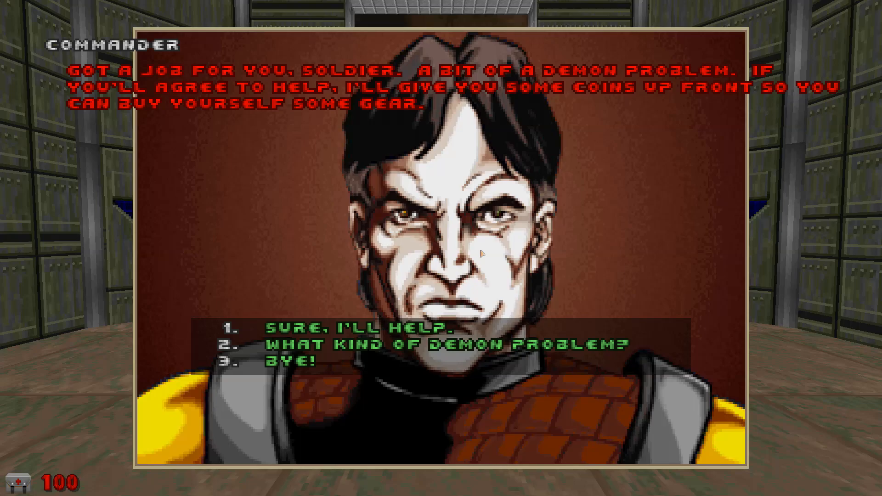
{"action": "left_click", "coordinate": [431, 346]}
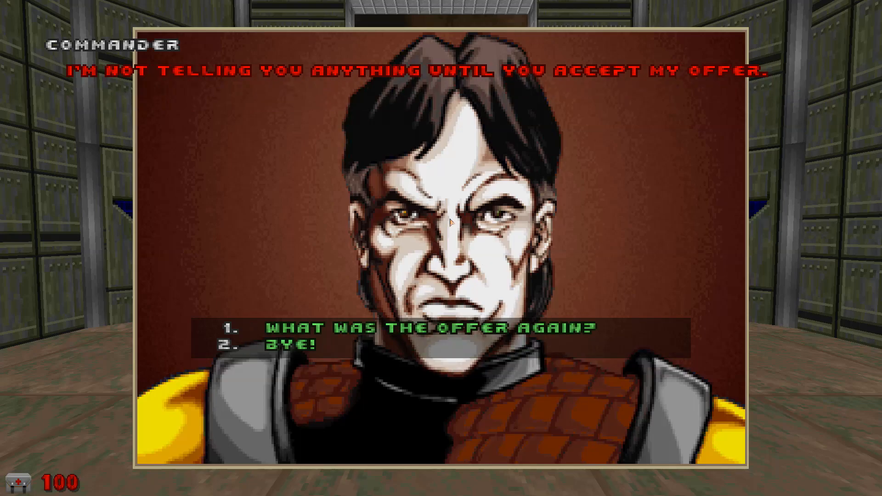
{"action": "left_click", "coordinate": [409, 331]}
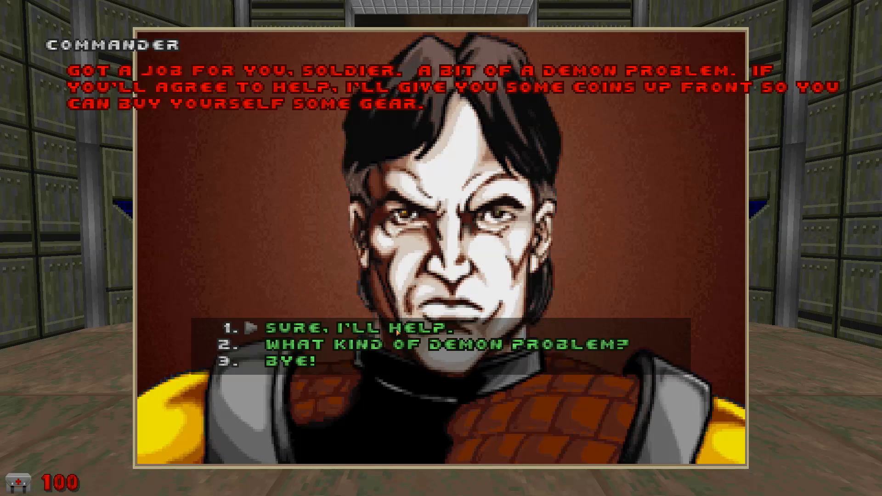
{"action": "left_click", "coordinate": [396, 330]}
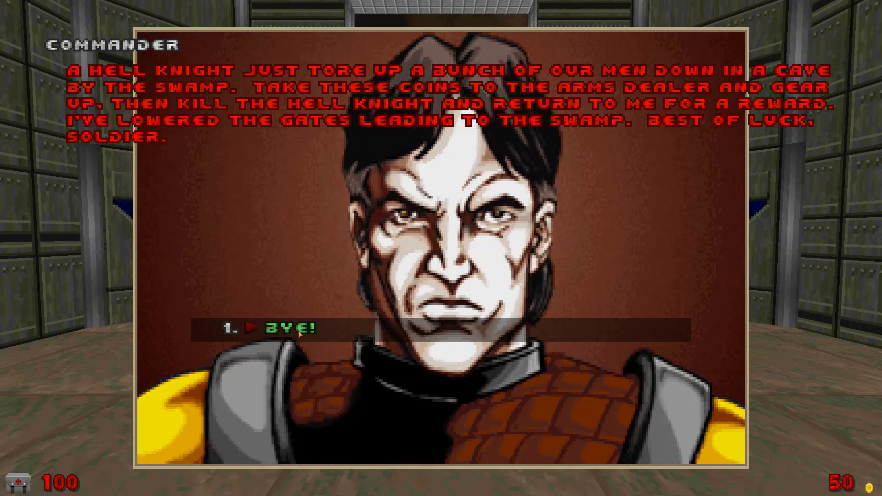
{"action": "left_click", "coordinate": [314, 330]}
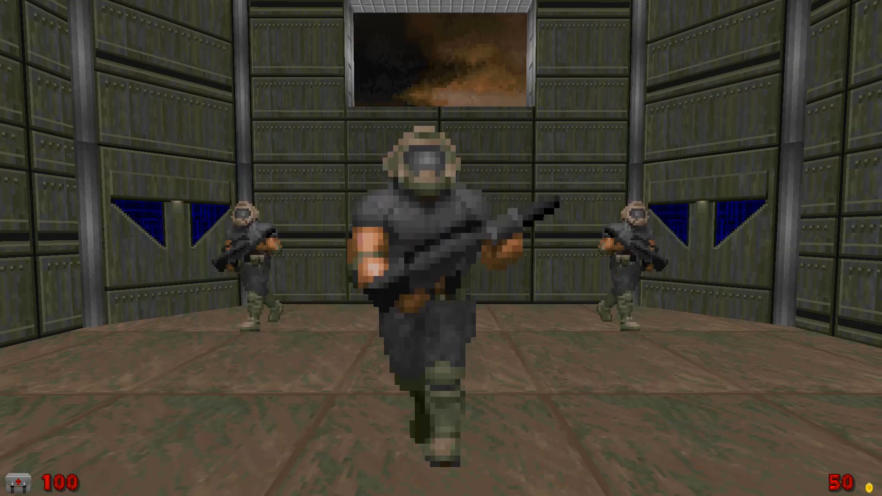
{"action": "key", "text": "e"}
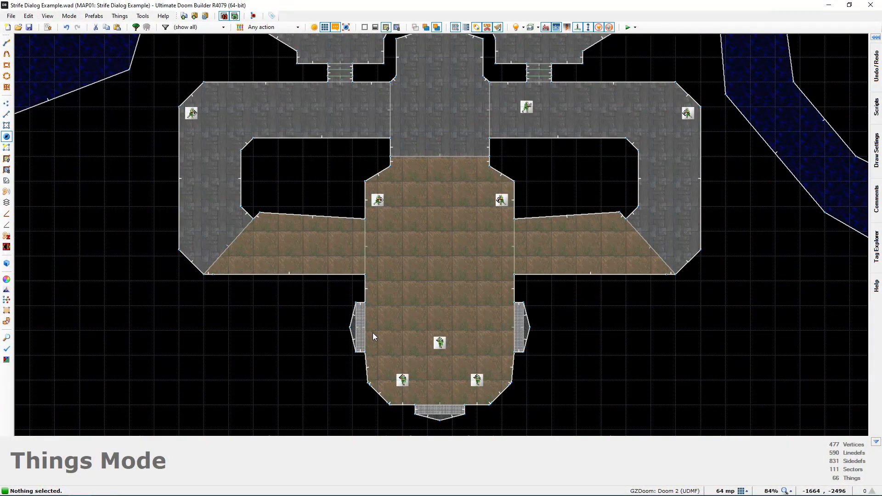
- Look over VOICE1.mp3 to VOICE5.mp3 in the Tutorial Assets folder, then switch back to Ultimate Doom Builder
{"action": "scroll", "coordinate": [397, 280], "scroll_direction": "down", "scroll_amount": 3}
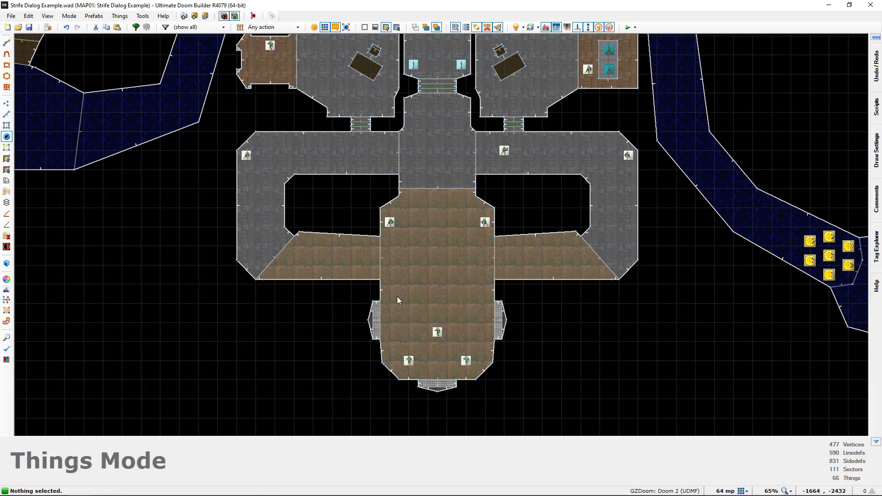
{"action": "key", "text": "alt+Tab"}
{"action": "left_click", "coordinate": [500, 246]}
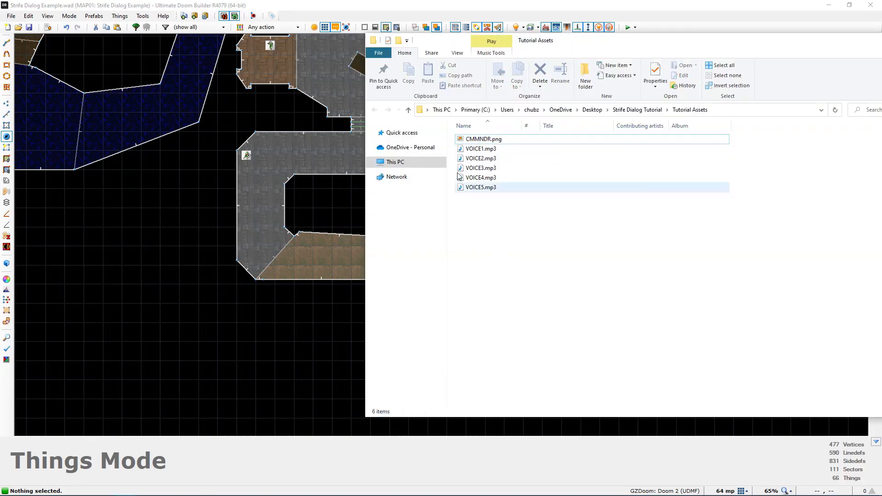
{"action": "left_click_drag", "start_coordinate": [513, 213], "coordinate": [486, 149]}
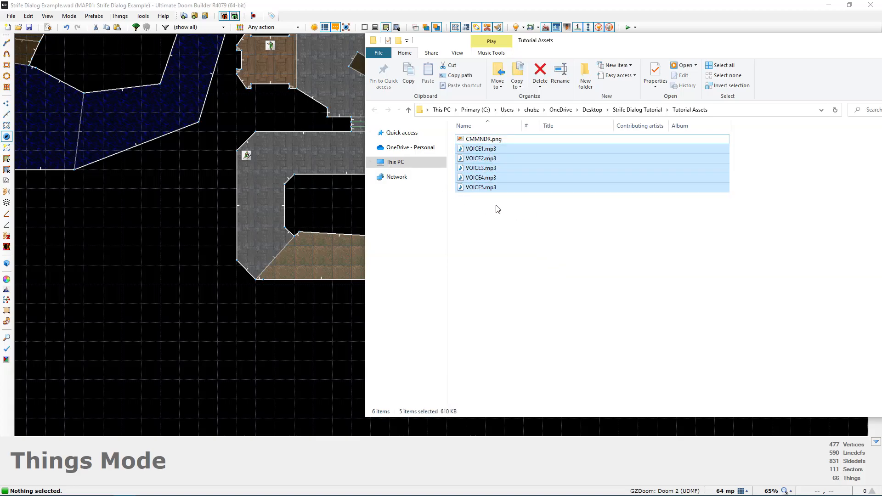
{"action": "key", "text": "alt+Tab"}
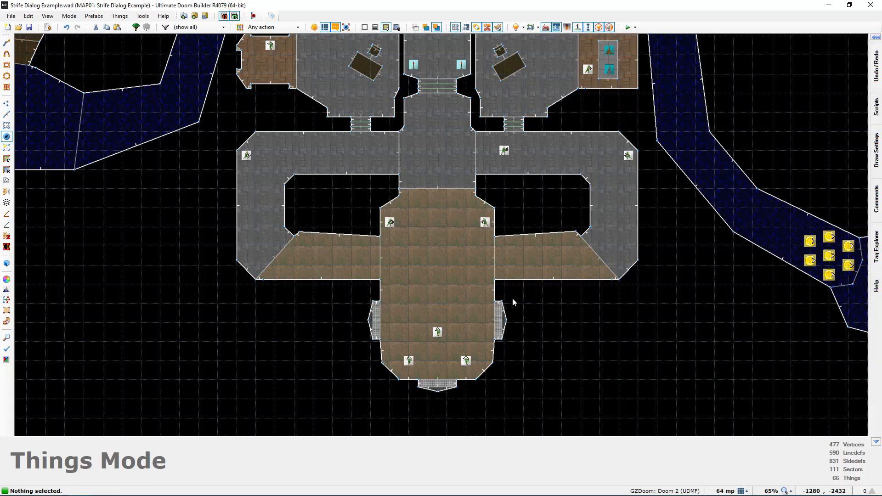
- Close the map in Ultimate Doom Builder, switch to SLADE and open Strife Dialog Example.wad from the recent files
{"action": "scroll", "coordinate": [344, 223], "scroll_direction": "down", "scroll_amount": 2}
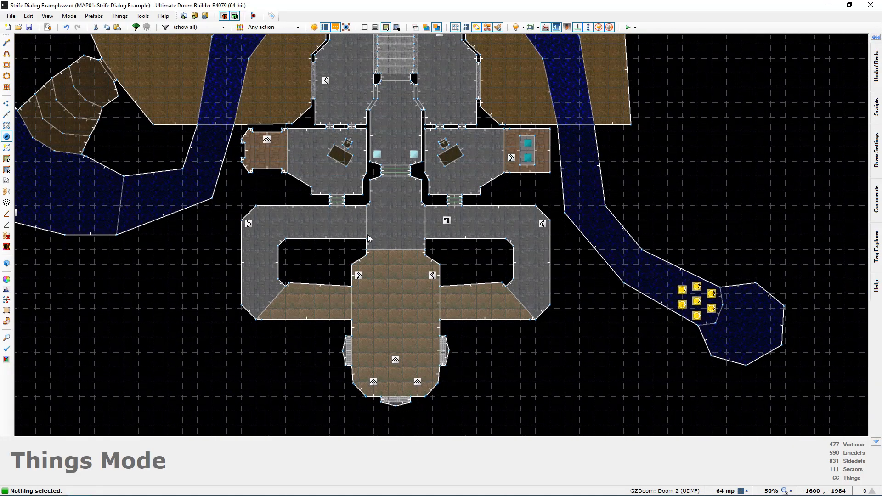
{"action": "scroll", "coordinate": [403, 208], "scroll_direction": "down", "scroll_amount": 3}
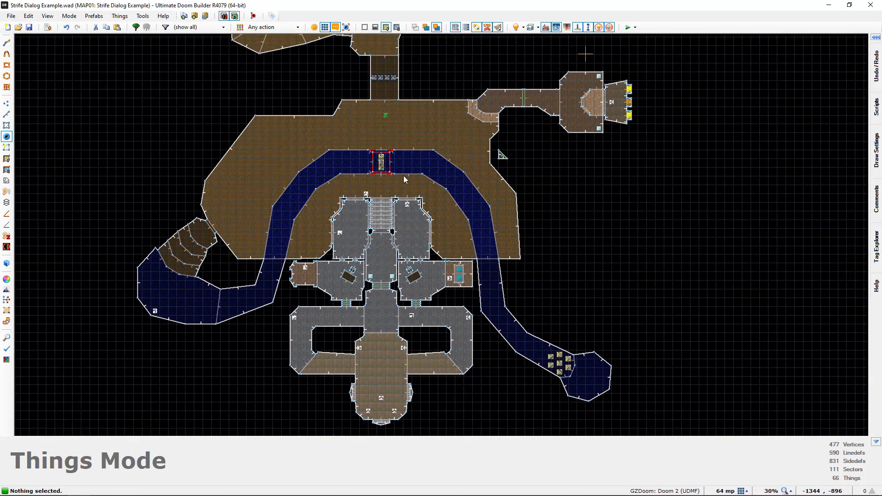
{"action": "middle_click_drag", "start_coordinate": [403, 176], "coordinate": [362, 197]}
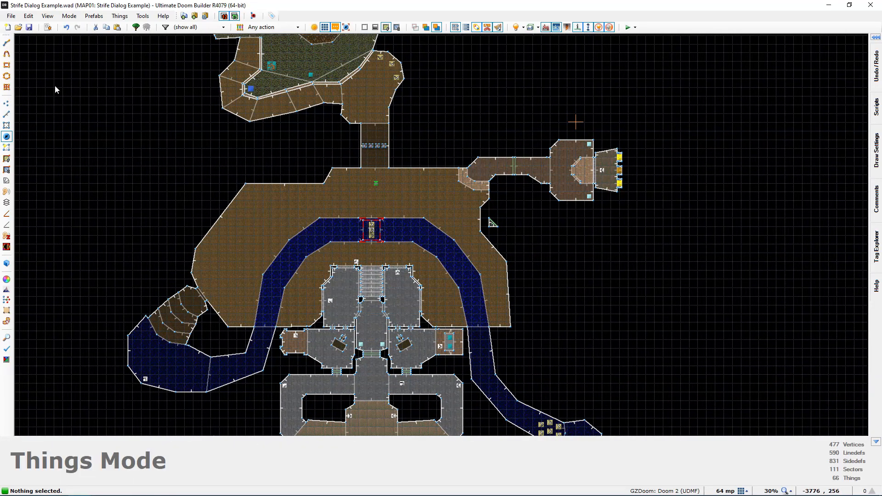
{"action": "left_click", "coordinate": [11, 15]}
{"action": "left_click", "coordinate": [30, 57]}
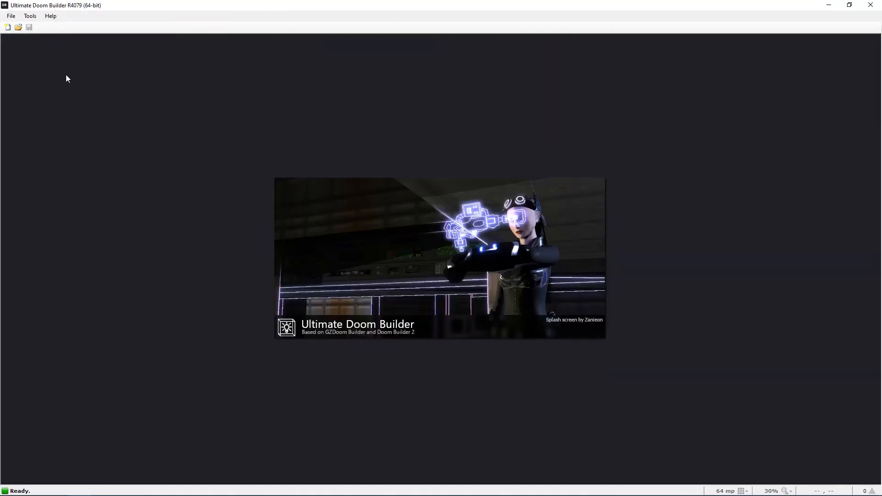
{"action": "key", "text": "alt+Tab"}
{"action": "key", "text": "alt+Tab"}
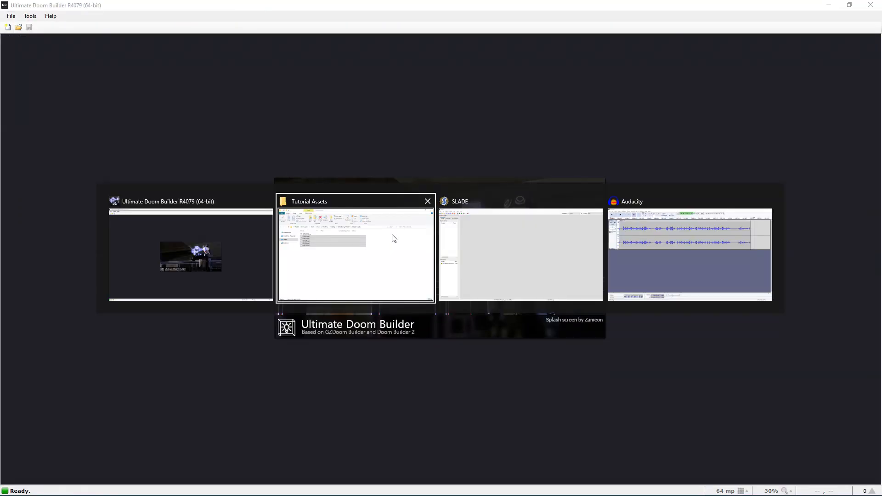
{"action": "double_click", "coordinate": [69, 295]}
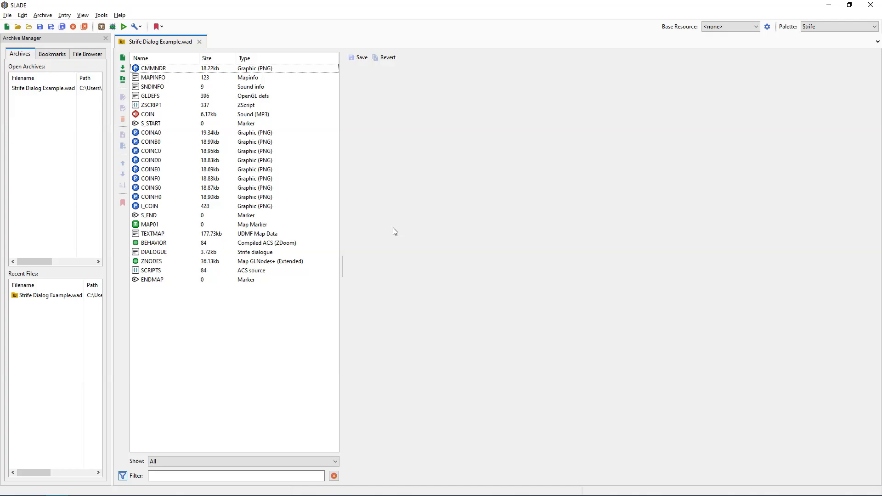
- Create two empty marker entries named V_START and V_END in the archive
{"action": "left_click", "coordinate": [123, 59]}
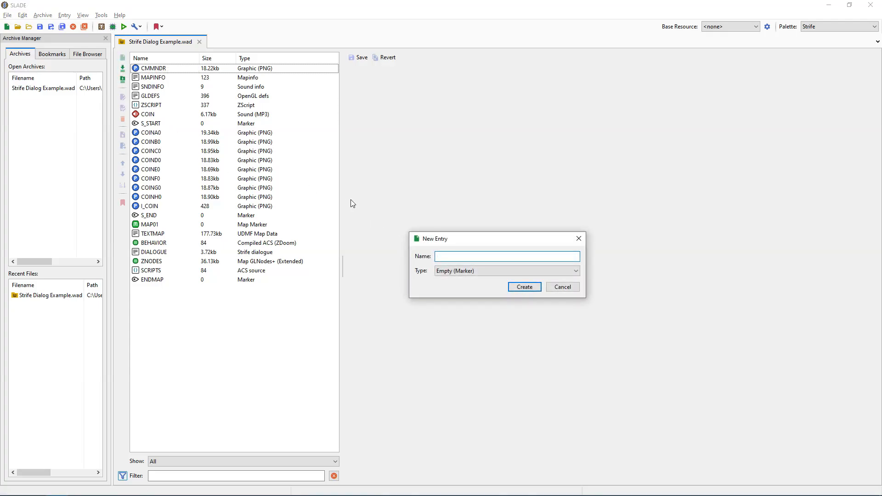
{"action": "type", "text": "V_START"}
{"action": "key", "text": "Return"}
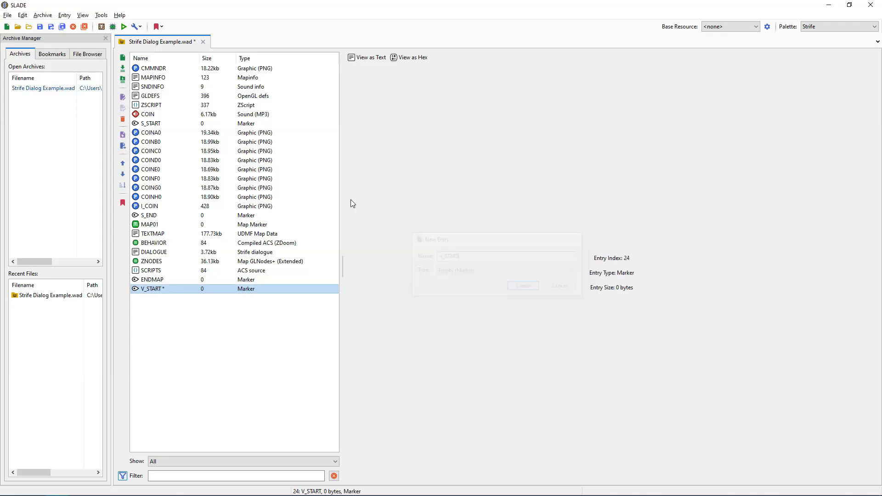
{"action": "left_click", "coordinate": [122, 57]}
{"action": "type", "text": "V_END"}
{"action": "key", "text": "Return"}
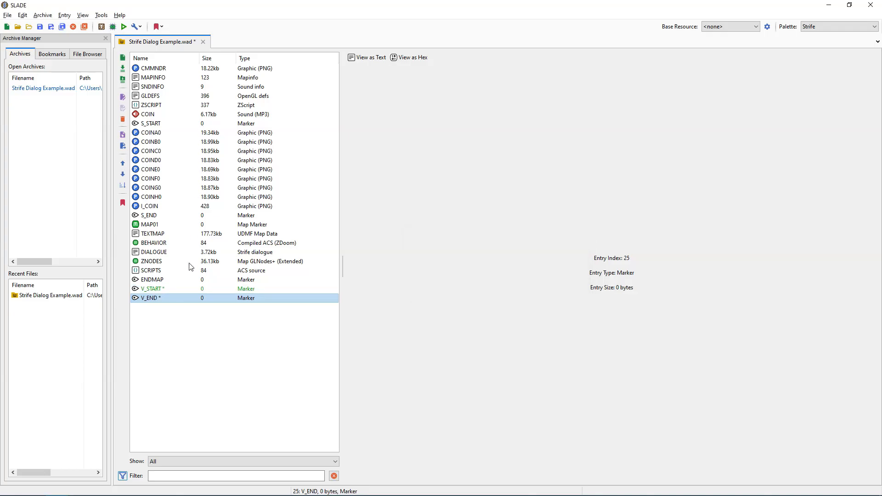
- Move the V_START and V_END markers together up the entry list to sit between S_END and MAP01
{"action": "left_click", "coordinate": [168, 290], "text": "shift"}
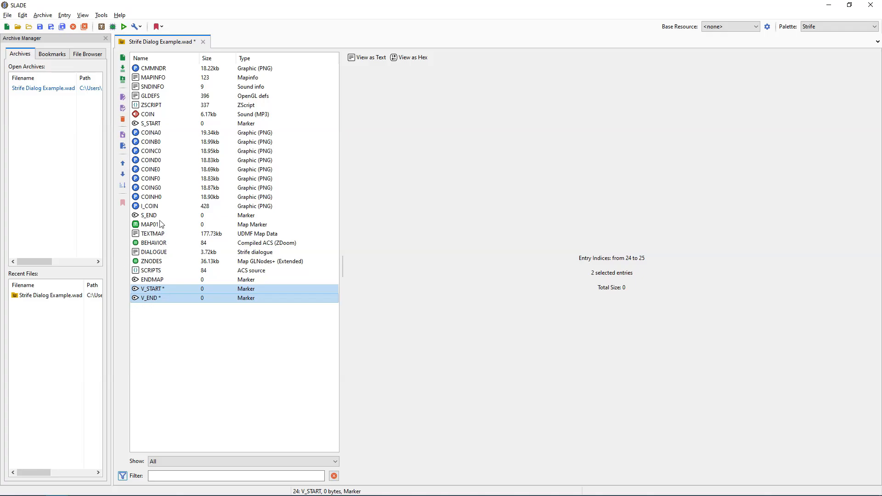
{"action": "left_click", "coordinate": [122, 163]}
{"action": "left_click", "coordinate": [123, 163]}
{"action": "left_click", "coordinate": [122, 163]}
{"action": "left_click", "coordinate": [123, 163]}
{"action": "left_click", "coordinate": [122, 163]}
{"action": "left_click", "coordinate": [123, 163]}
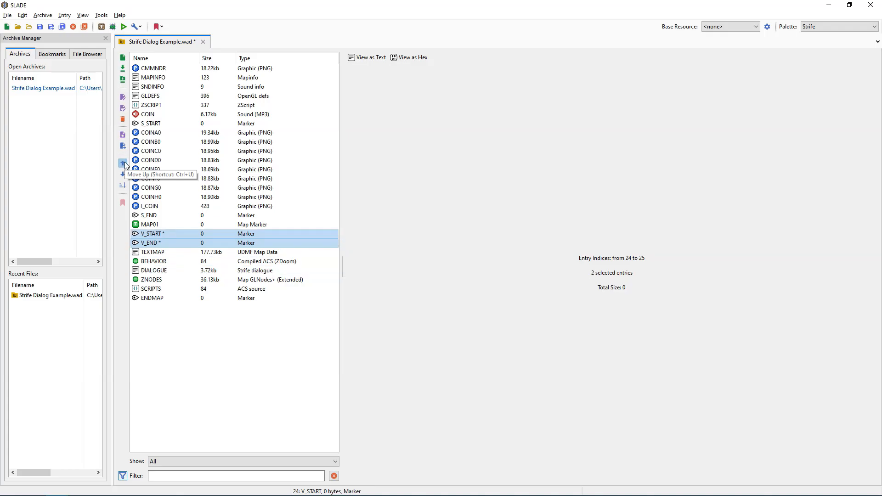
{"action": "left_click", "coordinate": [125, 165]}
{"action": "left_click", "coordinate": [156, 246]}
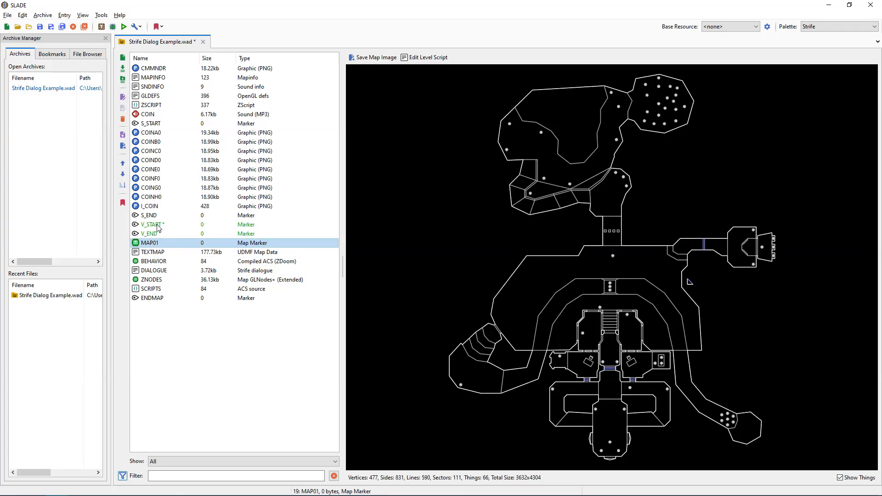
- Import VOICE1.mp3 to VOICE5.mp3 from the Tutorial Assets folder between the V_START and V_END markers
{"action": "left_click", "coordinate": [155, 225]}
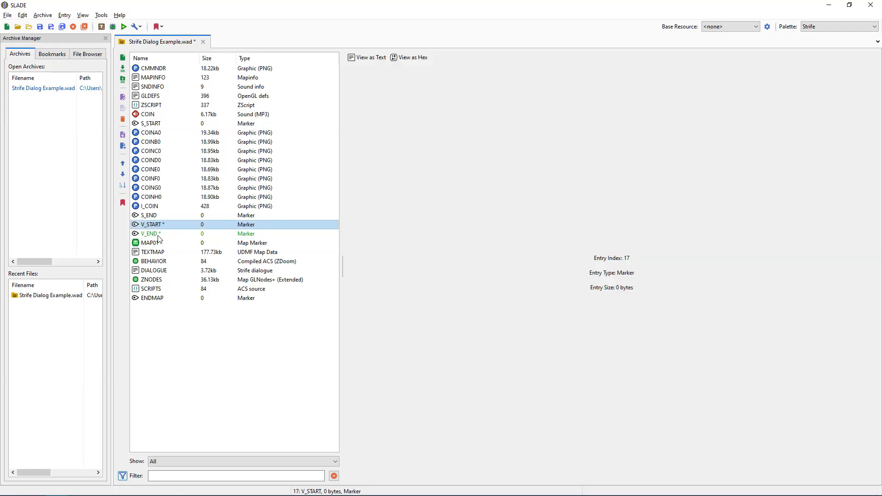
{"action": "left_click", "coordinate": [158, 234]}
{"action": "left_click", "coordinate": [154, 226]}
{"action": "left_click", "coordinate": [158, 235]}
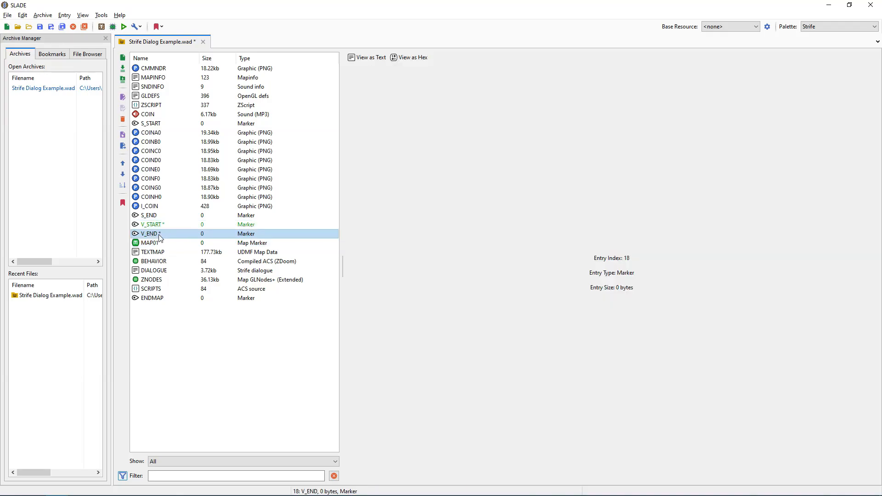
{"action": "left_click", "coordinate": [153, 226]}
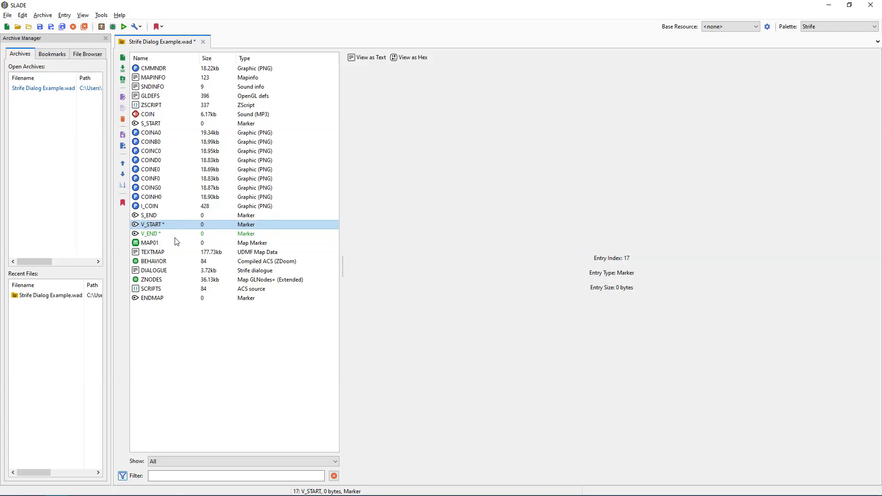
{"action": "key", "text": "alt+Tab"}
{"action": "key", "text": "Tab"}
{"action": "left_click_drag", "start_coordinate": [478, 152], "coordinate": [171, 226]}
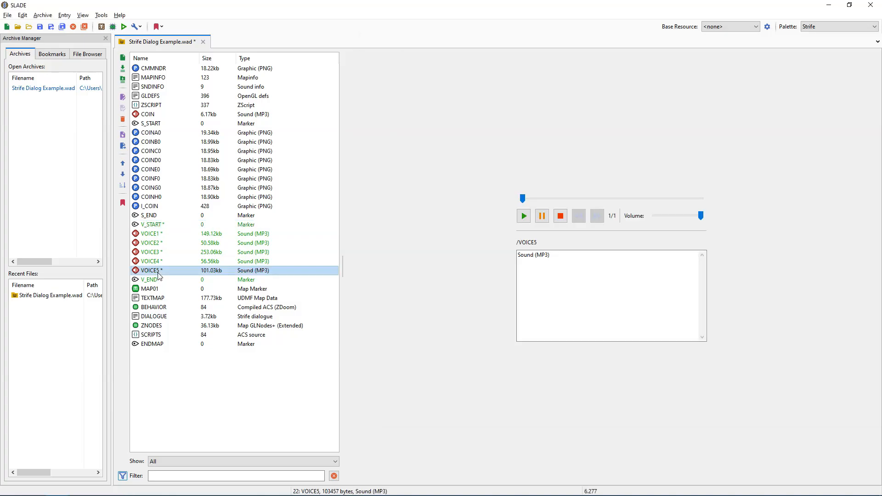
- Check the VOICE1 to VOICE5 entries between the markers, then close Strife Dialog Example.wad and save its changes
{"action": "left_click", "coordinate": [159, 272]}
{"action": "left_click", "coordinate": [155, 233], "text": "shift"}
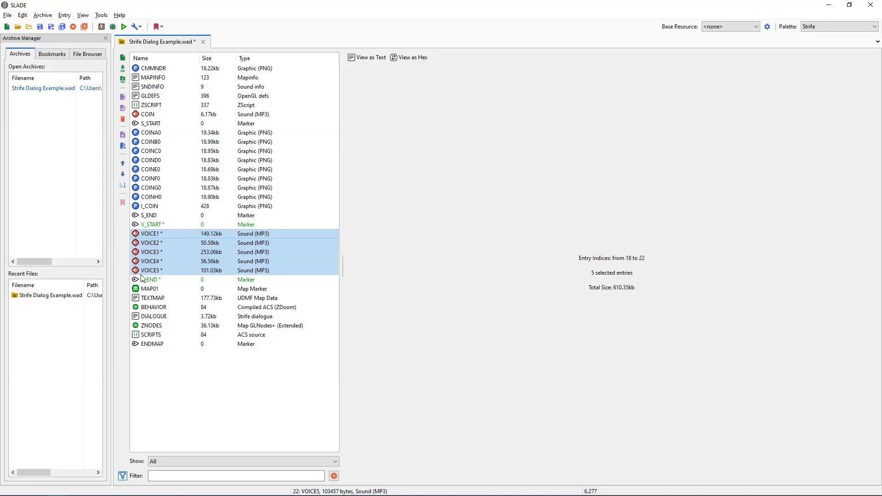
{"action": "left_click", "coordinate": [175, 251]}
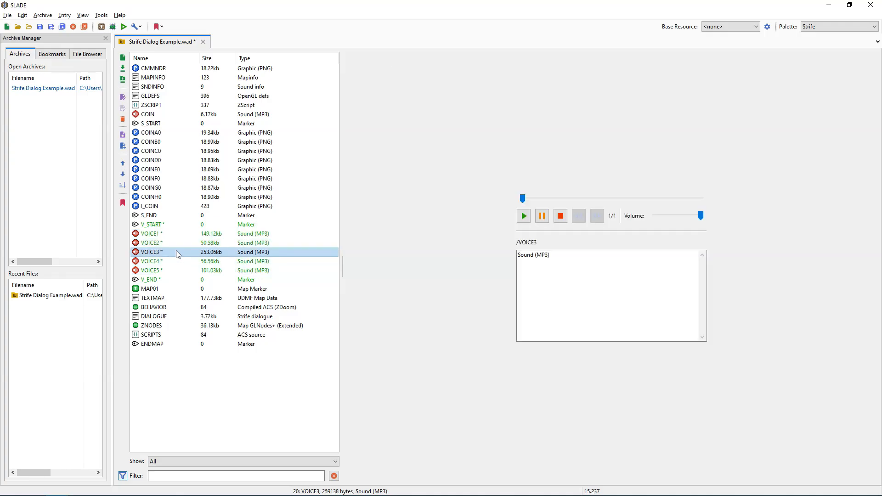
{"action": "left_click", "coordinate": [202, 42]}
{"action": "left_click", "coordinate": [418, 250]}
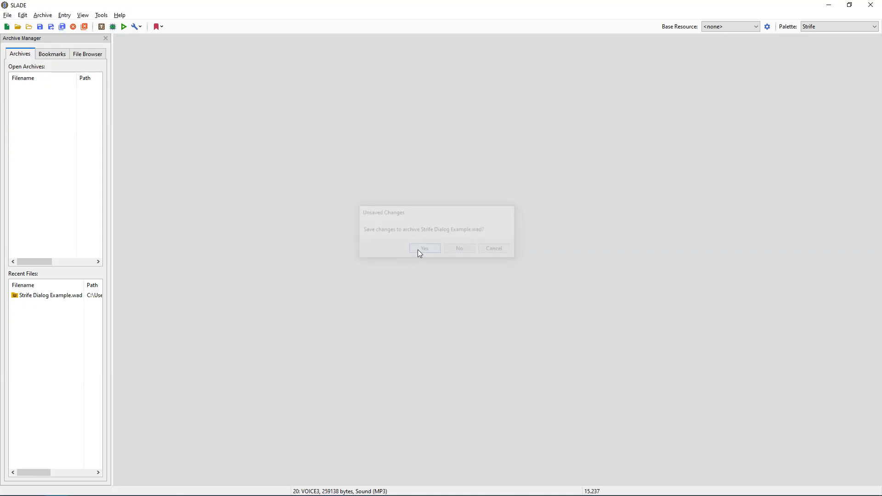
- Switch to Ultimate Doom Builder and reopen MAP01 of Strife Dialog Example.wad
{"action": "key", "text": "alt+Tab"}
{"action": "key", "text": "alt+Tab"}
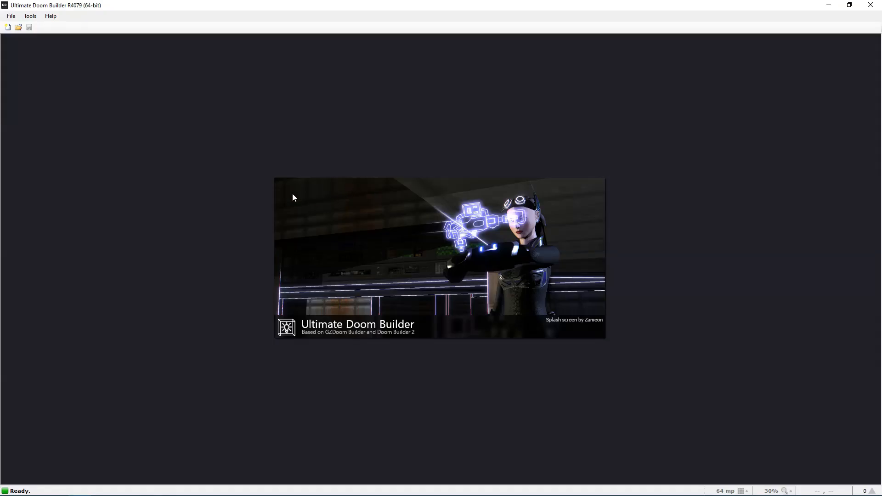
{"action": "left_click", "coordinate": [11, 15]}
{"action": "left_click", "coordinate": [69, 48]}
{"action": "double_click", "coordinate": [253, 206]}
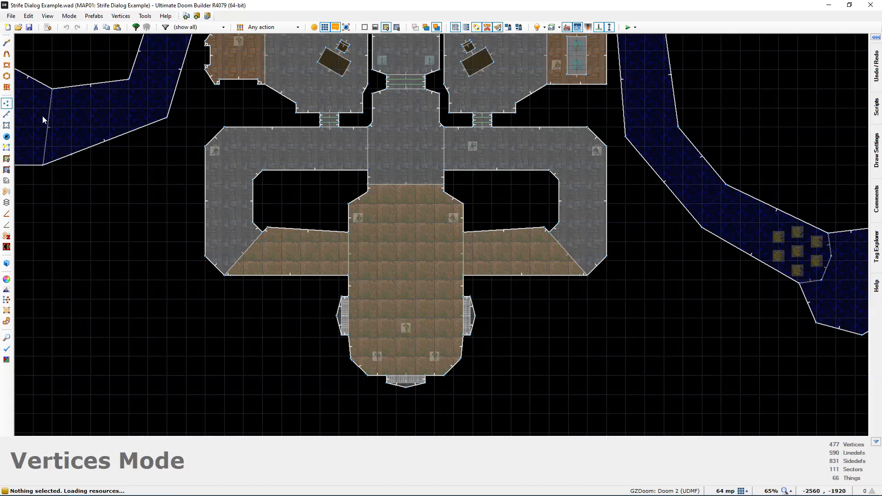
- Open the DIALOGUE script and add Voice = "VOICE1"; below the Panel line of the Commander's first pre-quest page
{"action": "left_click", "coordinate": [48, 27]}
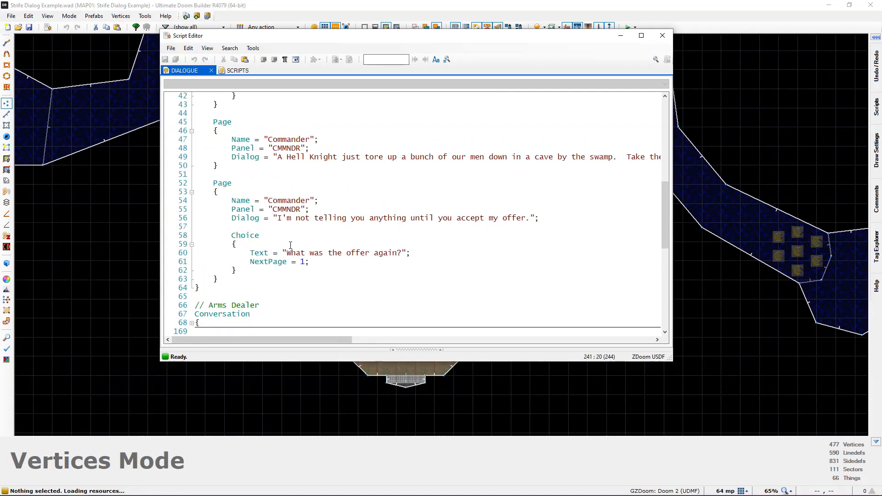
{"action": "scroll", "coordinate": [290, 246], "scroll_direction": "up", "scroll_amount": 14}
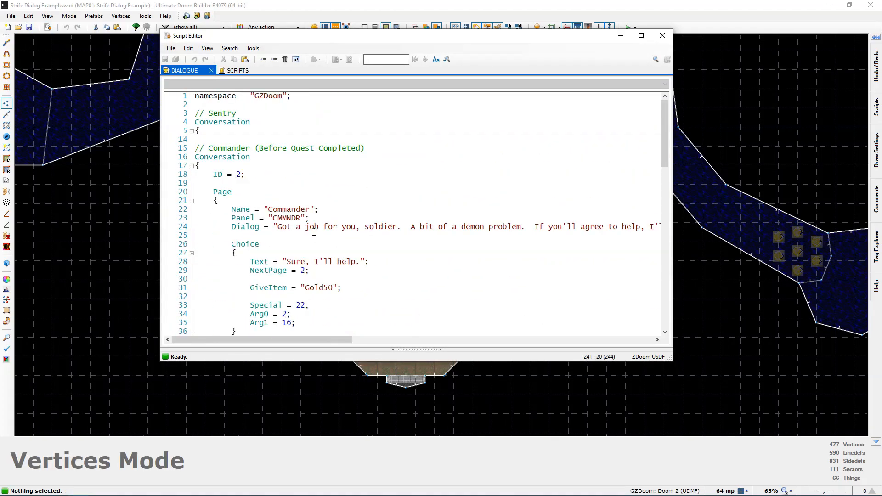
{"action": "left_click", "coordinate": [323, 219]}
{"action": "key", "text": "Return"}
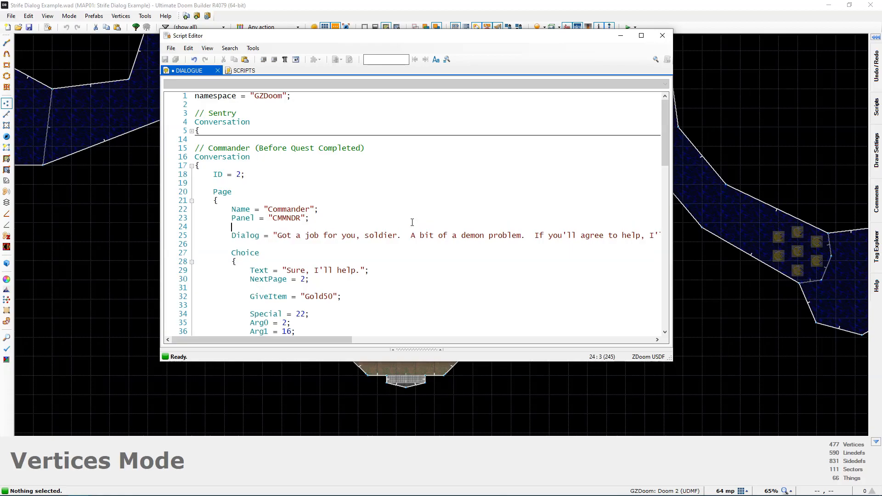
{"action": "scroll", "coordinate": [241, 194], "scroll_direction": "down", "scroll_amount": 1}
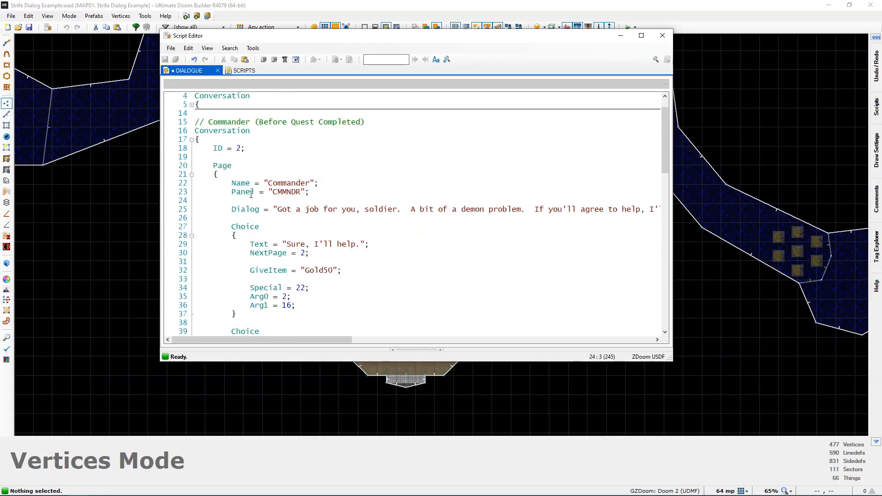
{"action": "left_click_drag", "start_coordinate": [232, 183], "coordinate": [312, 183]}
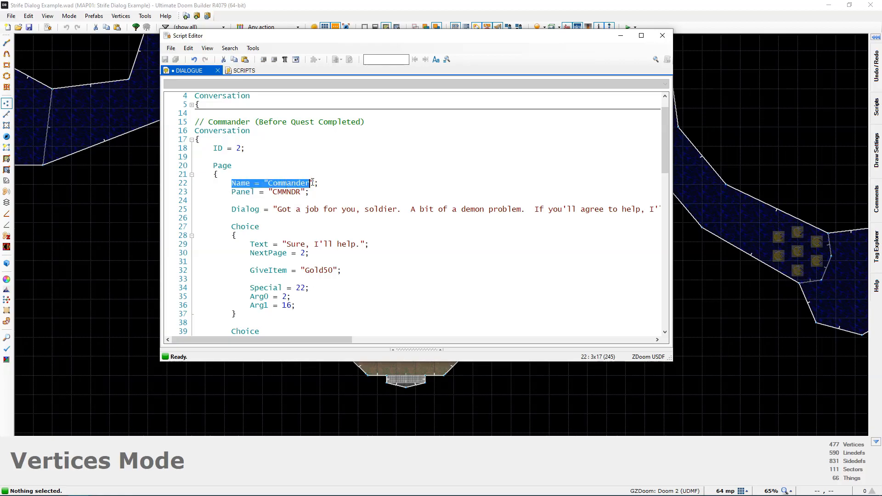
{"action": "left_click", "coordinate": [253, 201]}
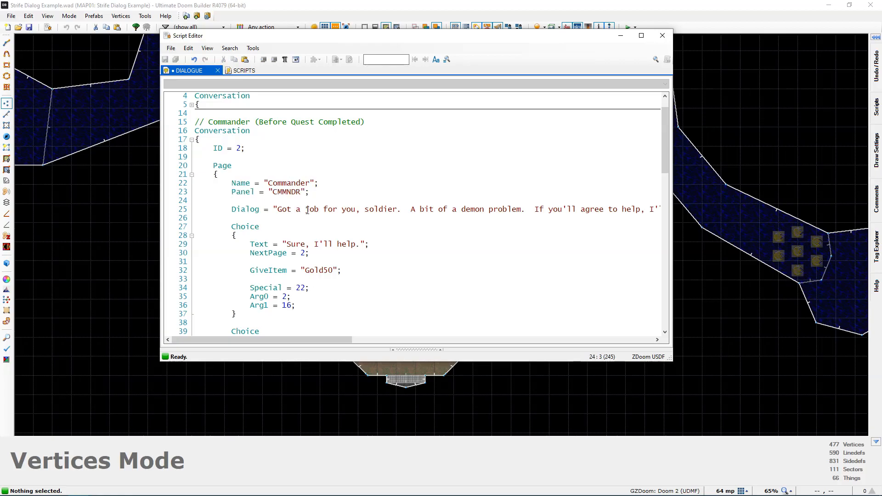
{"action": "type", "text": "Voice ="}
{"action": "type", "text": "\"VOICE"}
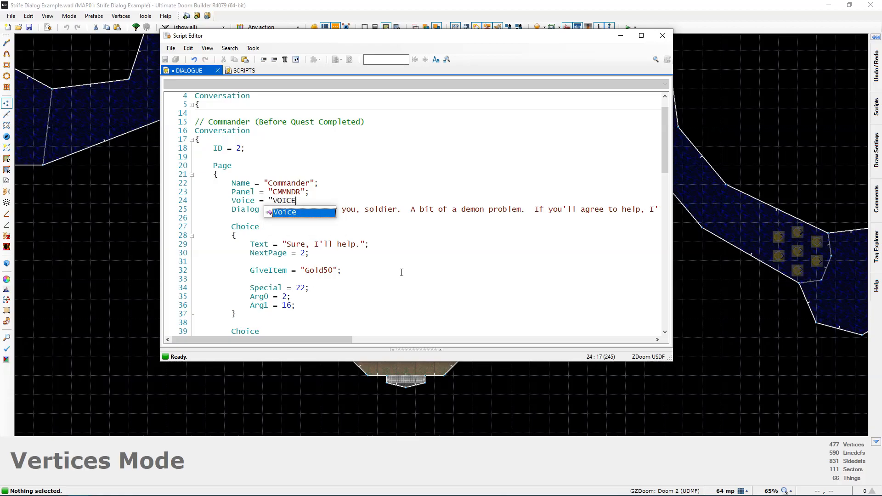
{"action": "type", "text": "1\";"}
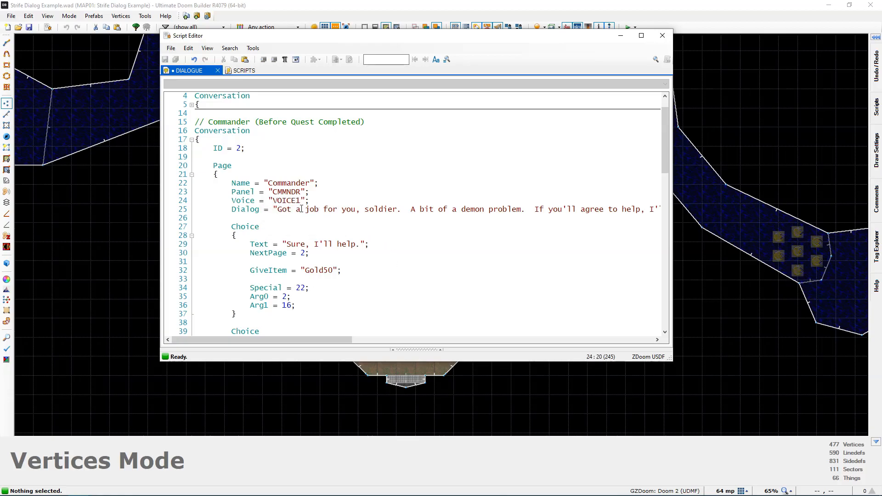
- Add Voice = "VOICE2"; below the Panel line of the Commander's "I'm not telling you anything until you accept my offer." page
{"action": "scroll", "coordinate": [310, 214], "scroll_direction": "down", "scroll_amount": 12}
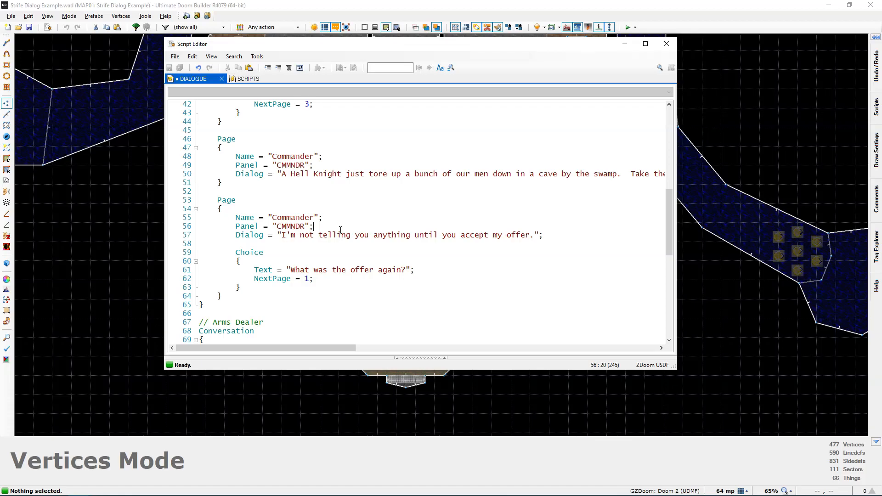
{"action": "key", "text": "Return"}
{"action": "type", "text": "Voice = \"VOICE2\";"}
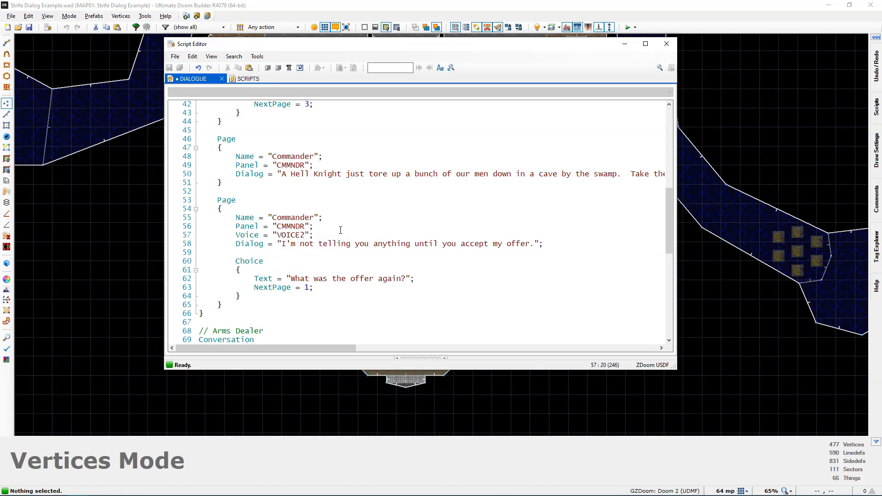
- Add Voice = "VOICE3"; below the Panel line of the Commander's page about the Hell Knight in the cave
{"action": "scroll", "coordinate": [297, 217], "scroll_direction": "up", "scroll_amount": 1}
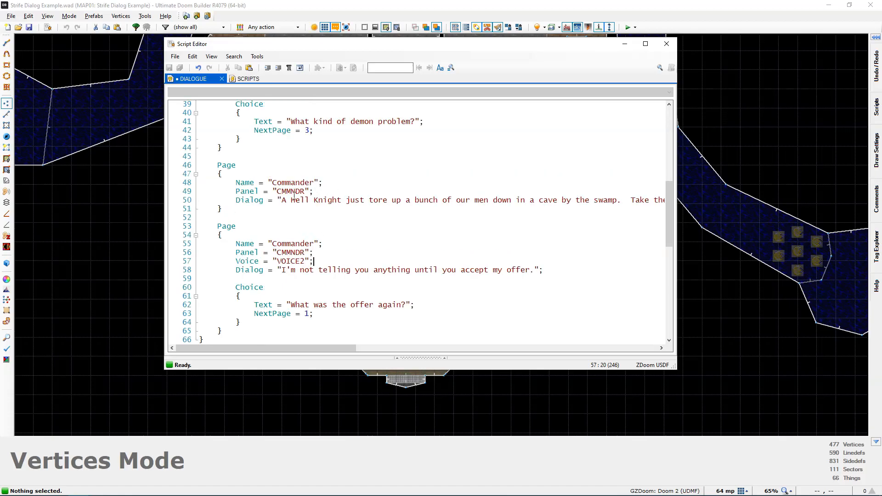
{"action": "left_click_drag", "start_coordinate": [277, 200], "coordinate": [364, 199]}
{"action": "left_click", "coordinate": [364, 191]}
{"action": "key", "text": "Return"}
{"action": "type", "text": "Voice = \"VOI"}
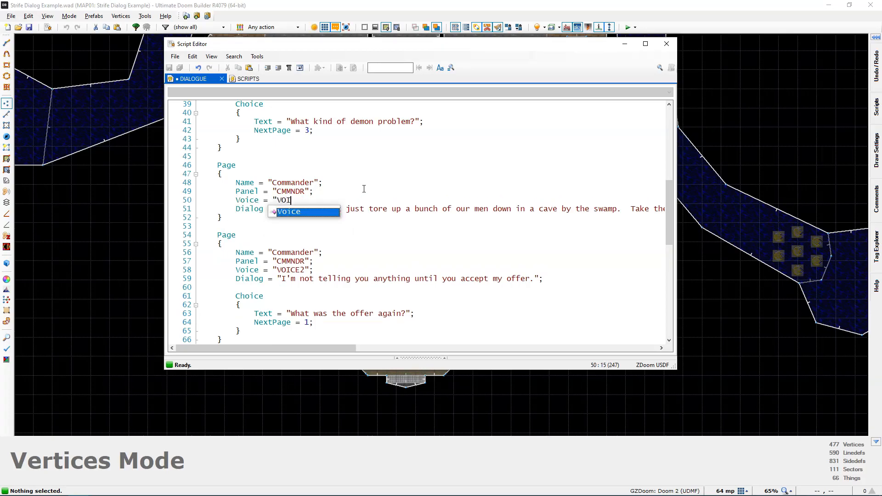
{"action": "type", "text": "CE3\";"}
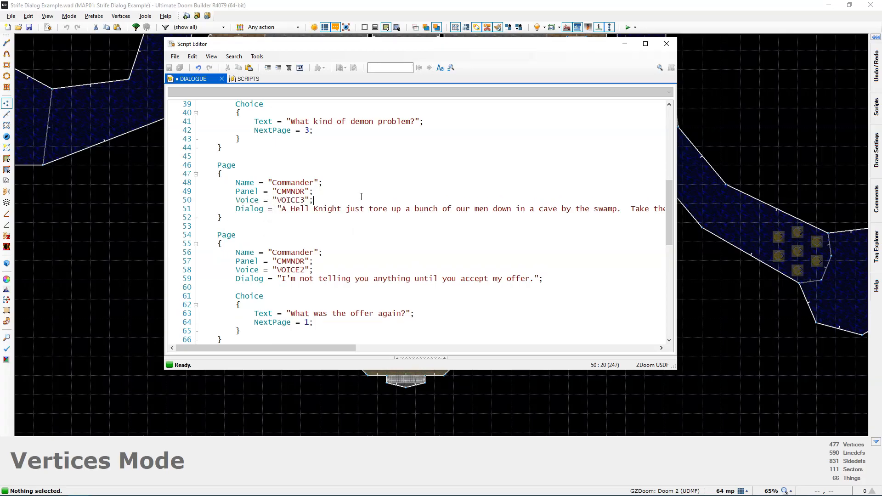
- Add Voice = "VOICE4"; below the Panel line of the first page in the Commander (After Quest Completed) conversation
{"action": "scroll", "coordinate": [358, 204], "scroll_direction": "down", "scroll_amount": 4}
{"action": "scroll", "coordinate": [355, 219], "scroll_direction": "down", "scroll_amount": 8}
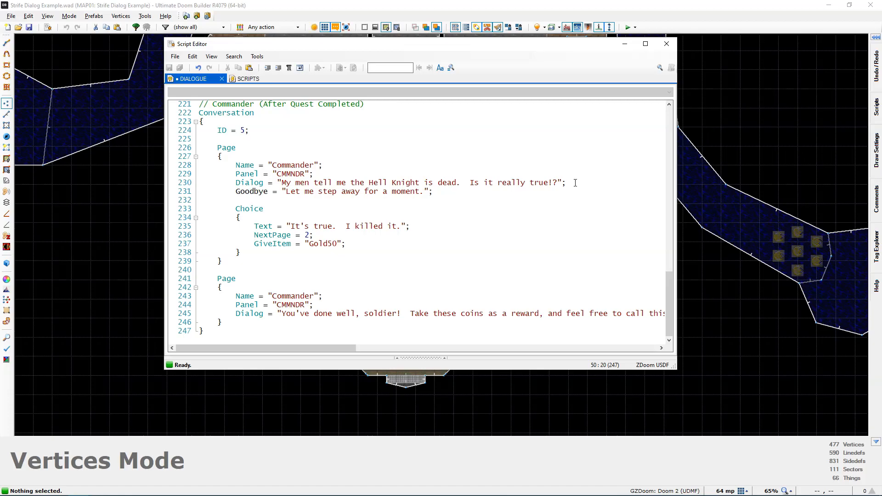
{"action": "key", "text": "Return"}
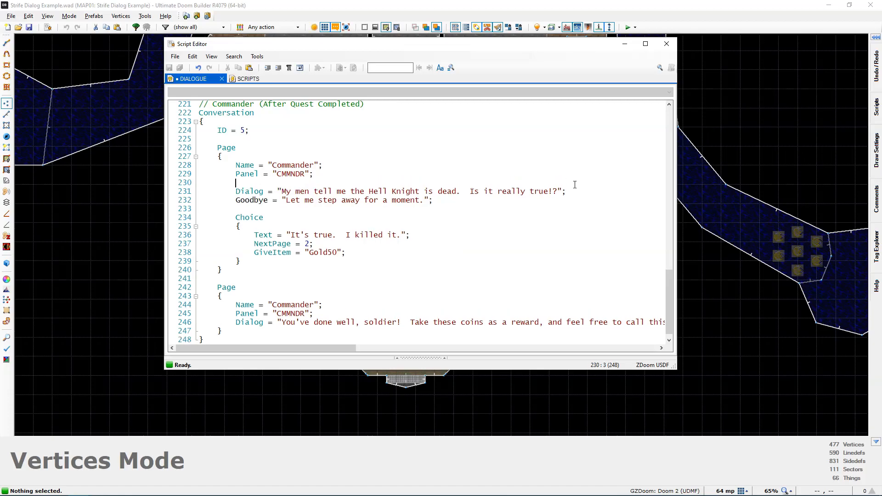
{"action": "type", "text": "Voice = \"VOICE4\";"}
- Add Voice = "VOICE5"; to the Commander's "You've done well, soldier!" page and close the script editor
{"action": "scroll", "coordinate": [372, 273], "scroll_direction": "down", "scroll_amount": 1}
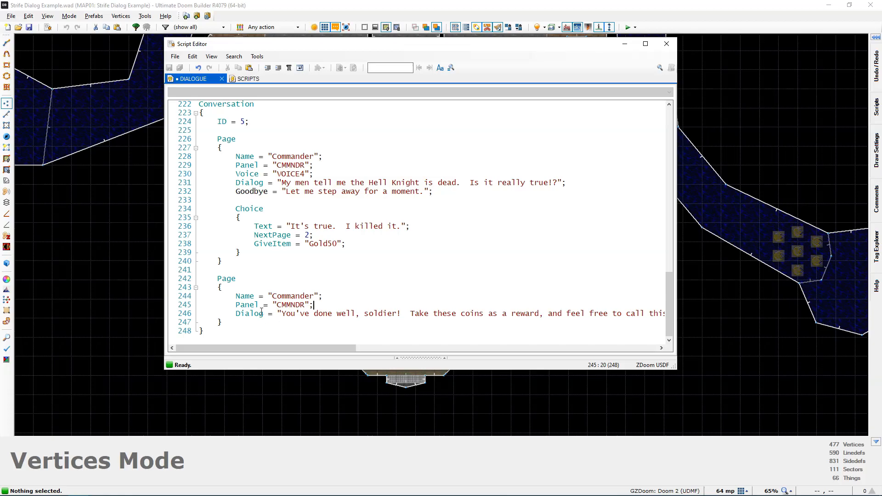
{"action": "key", "text": "Return"}
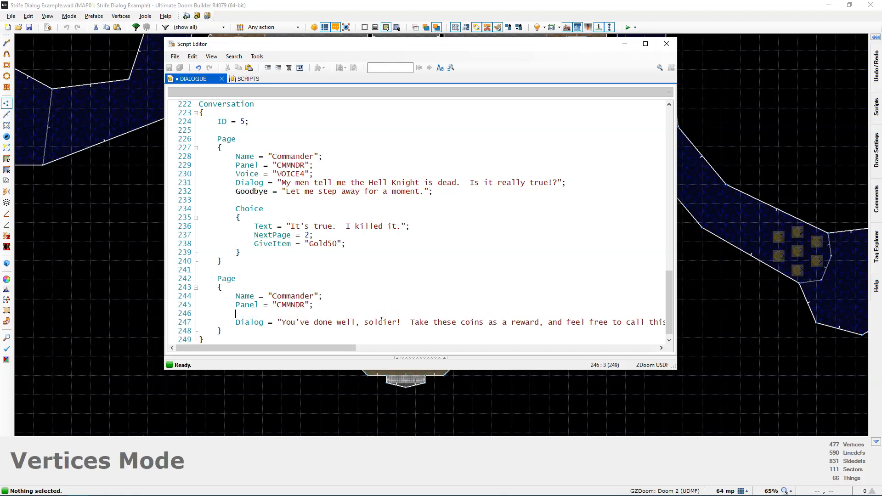
{"action": "type", "text": "Voic"}
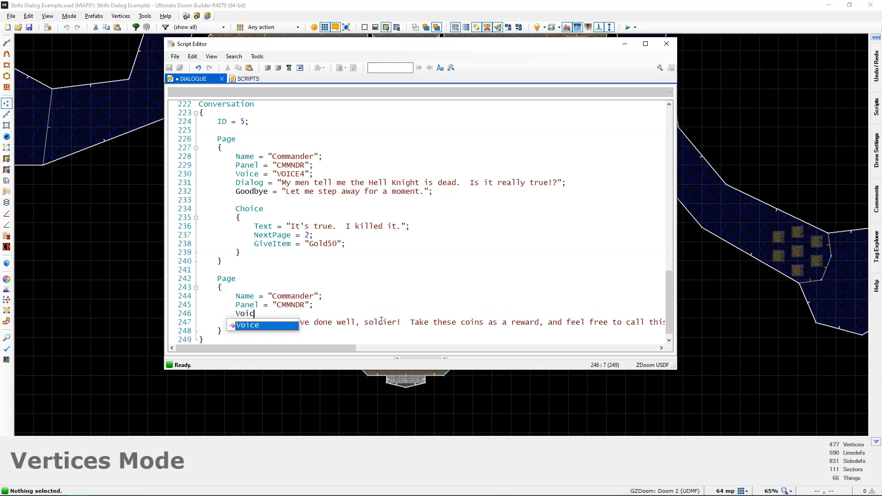
{"action": "type", "text": "e = \"VOICE5\";"}
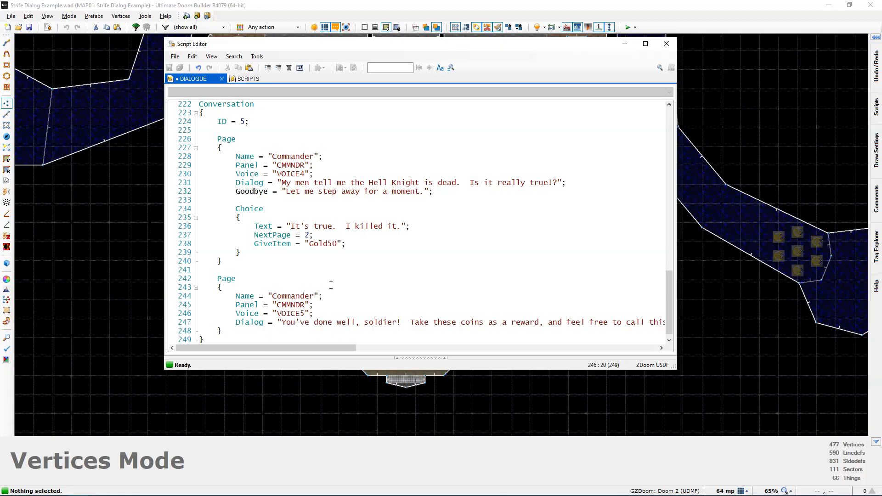
{"action": "scroll", "coordinate": [331, 285], "scroll_direction": "up", "scroll_amount": 4}
{"action": "scroll", "coordinate": [341, 270], "scroll_direction": "down", "scroll_amount": 4}
{"action": "left_click", "coordinate": [666, 43]}
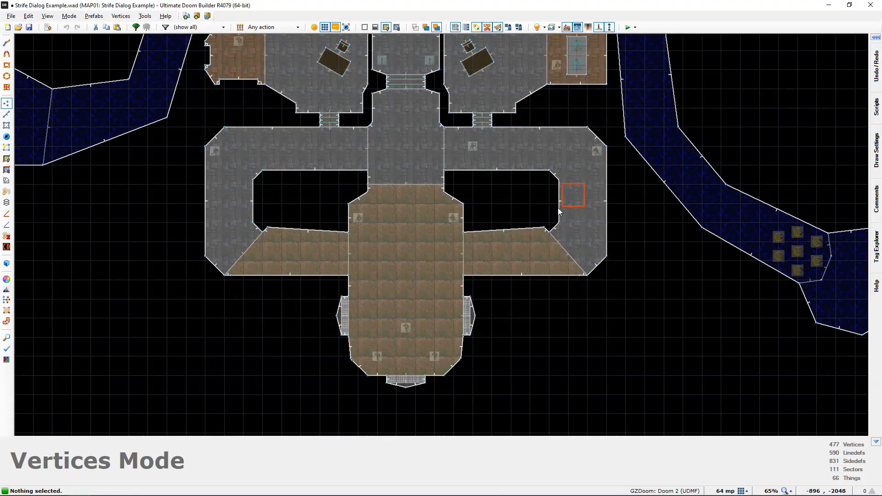
- Test the map in GZDoom, go through the base door to the Commander and start a conversation
{"action": "key", "text": "F9"}
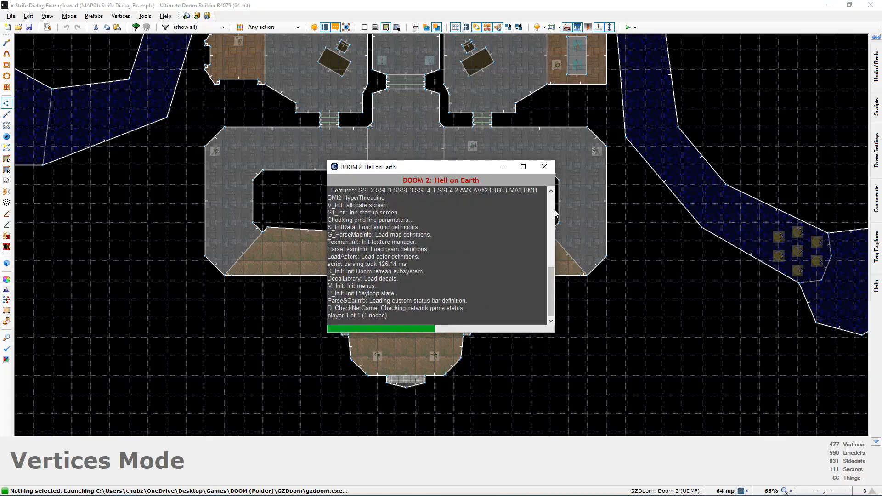
{"action": "key", "text": "w"}
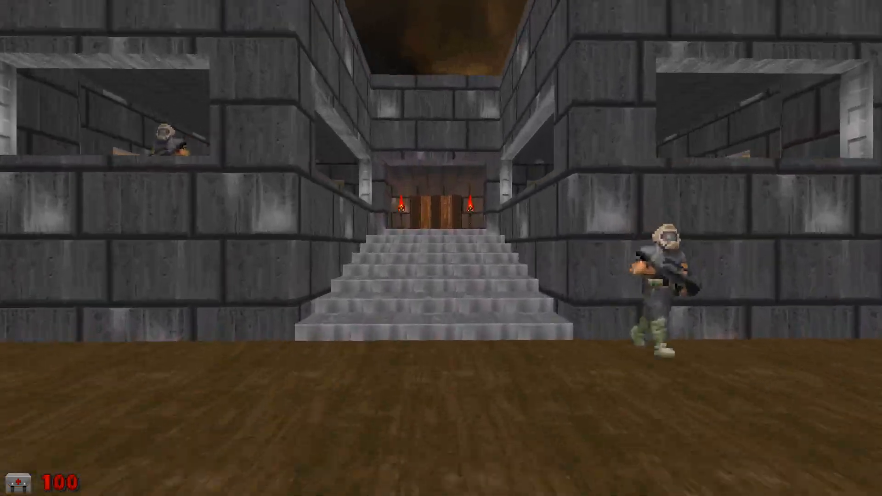
{"action": "key", "text": "w"}
{"action": "key", "text": "e"}
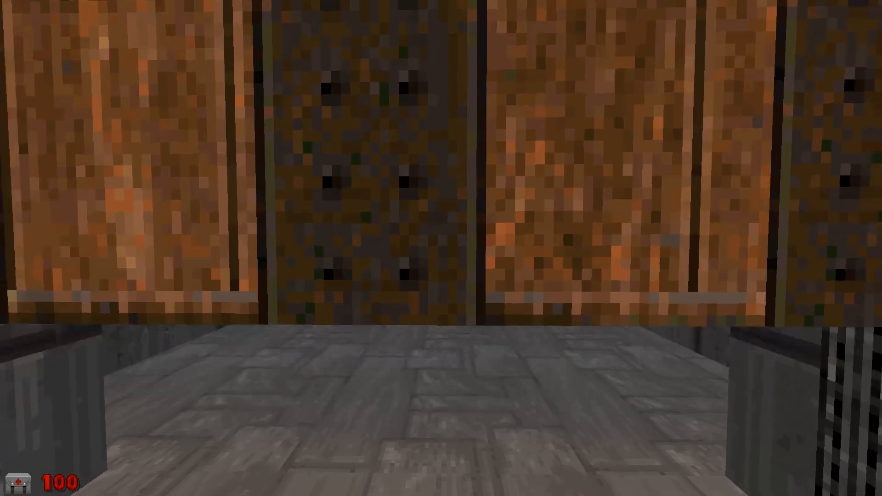
{"action": "key", "text": "w"}
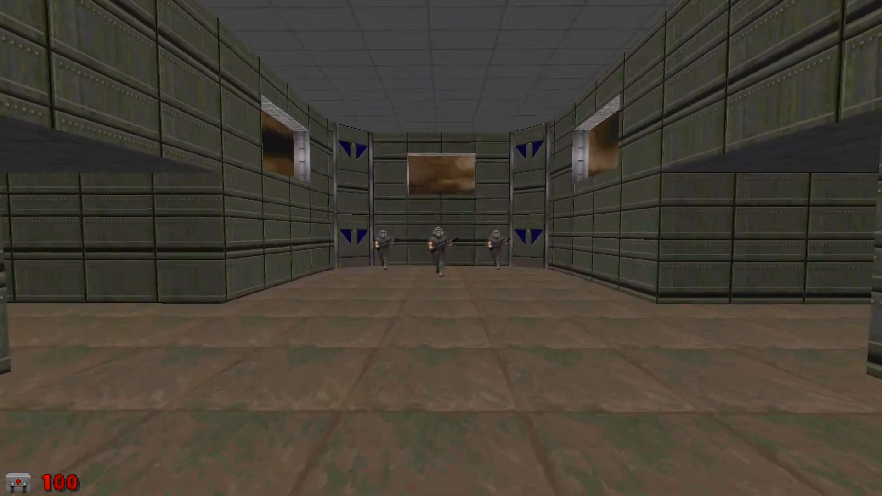
{"action": "key", "text": "w"}
{"action": "key", "text": "e"}
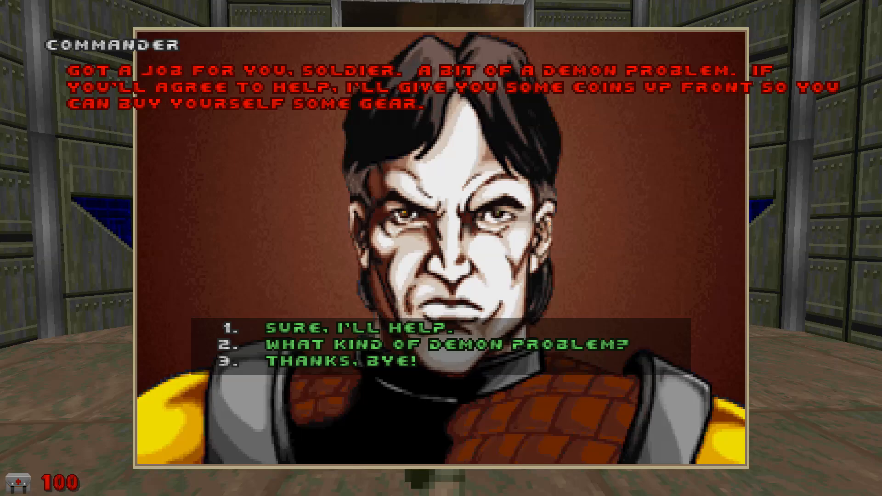
- Ask what kind of demon problem it is, return to the offer, accept it and end the Commander's conversation
{"action": "left_click", "coordinate": [484, 346]}
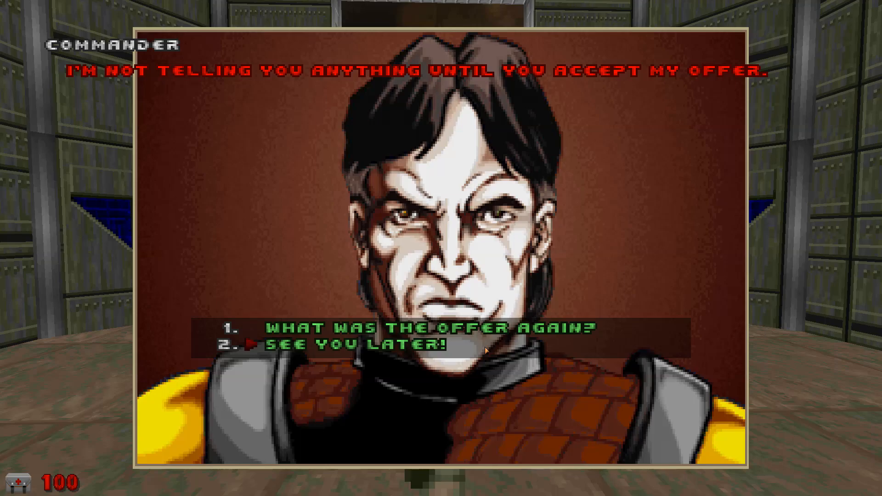
{"action": "left_click", "coordinate": [480, 329]}
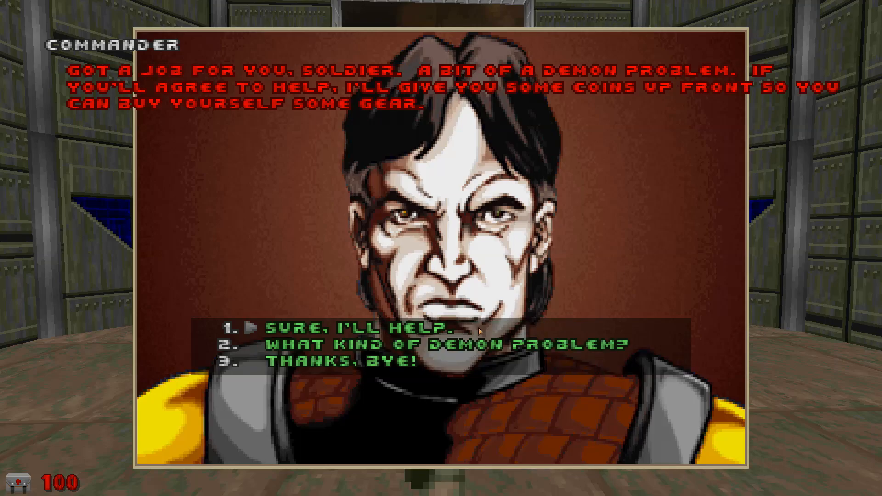
{"action": "left_click", "coordinate": [432, 329]}
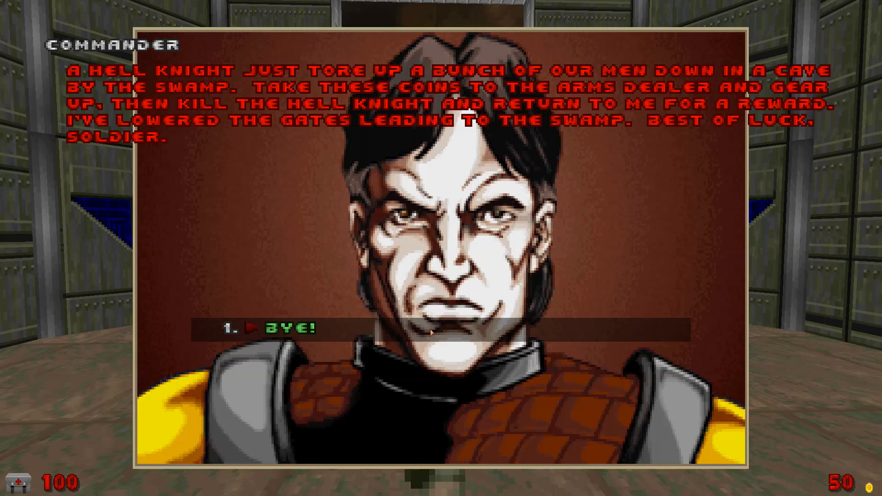
{"action": "left_click", "coordinate": [329, 334]}
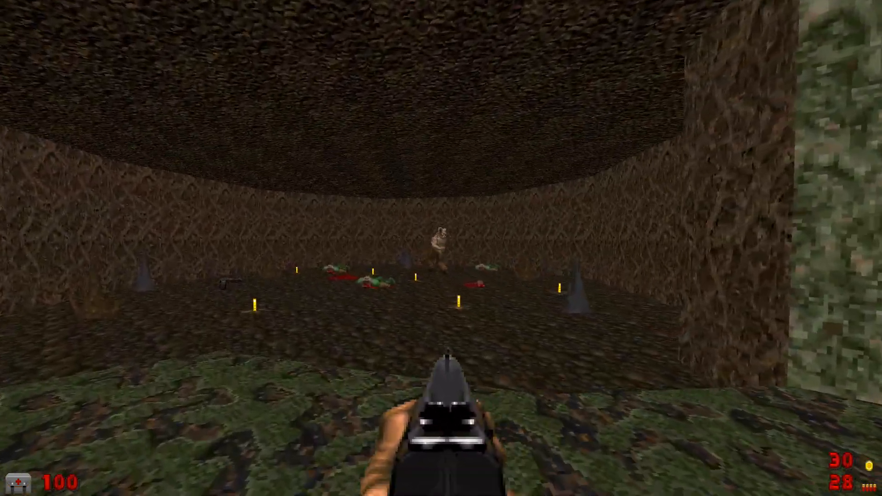
- Shoot the Hell Knight in the swamp cave to complete the Commander's quest
{"action": "left_click", "coordinate": [441, 248]}
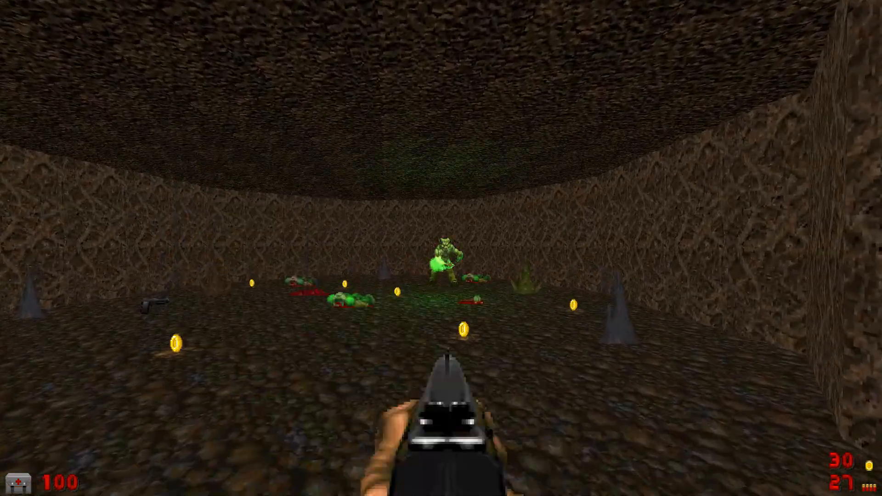
{"action": "left_click", "coordinate": [441, 248]}
{"action": "left_click", "coordinate": [441, 248]}
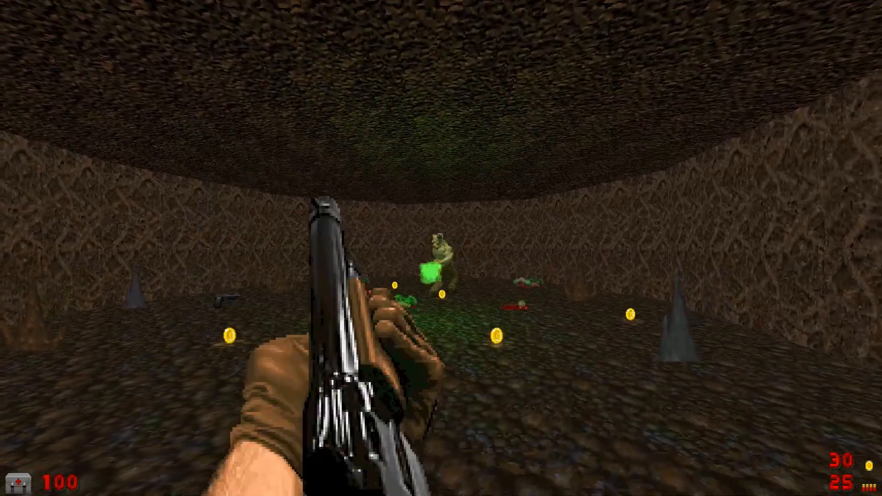
{"action": "left_click", "coordinate": [441, 248]}
{"action": "left_click", "coordinate": [441, 248]}
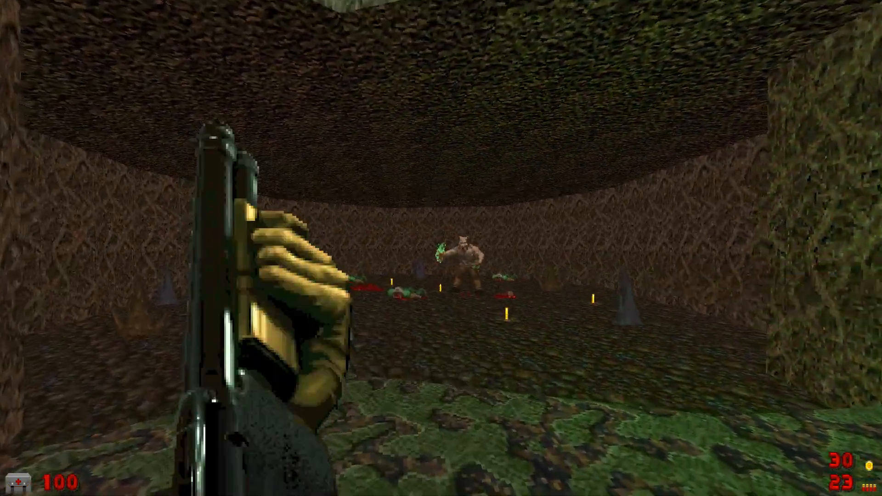
{"action": "left_click", "coordinate": [441, 248]}
{"action": "left_click", "coordinate": [441, 248]}
{"action": "left_click", "coordinate": [441, 248]}
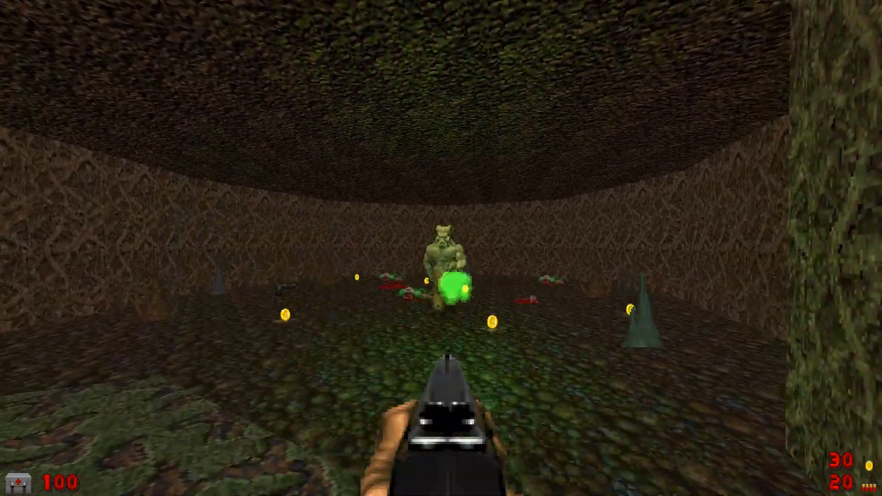
{"action": "left_click", "coordinate": [441, 248]}
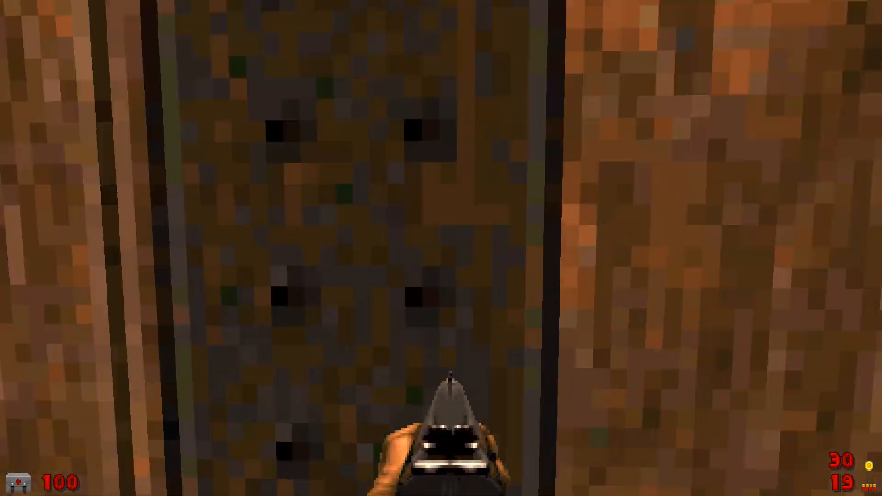
- Return to the Commander, answer "It's true. I killed it." and end the conversation to check the after-quest voices
{"action": "key", "text": "space"}
{"action": "key", "text": "w"}
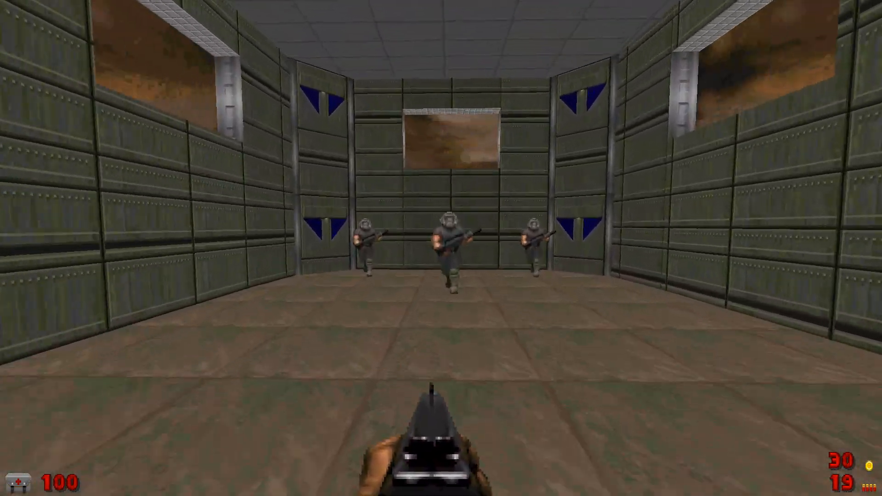
{"action": "key", "text": "space"}
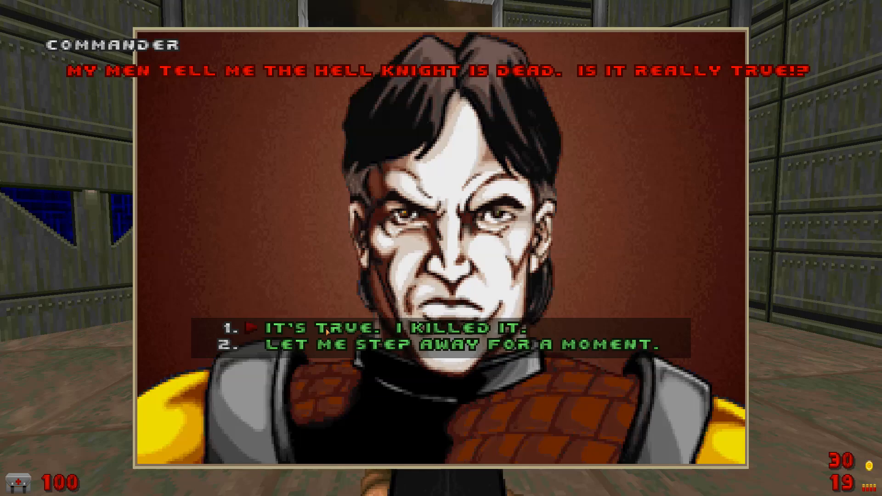
{"action": "left_click", "coordinate": [326, 329]}
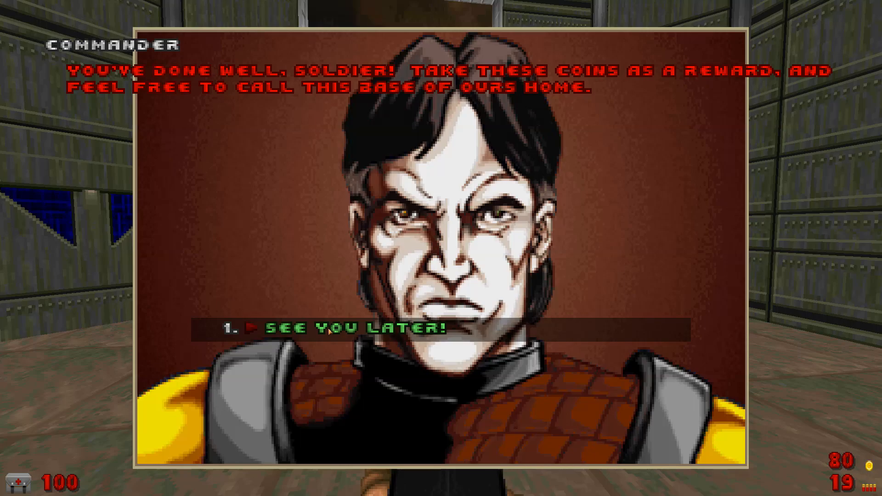
{"action": "left_click", "coordinate": [330, 328]}
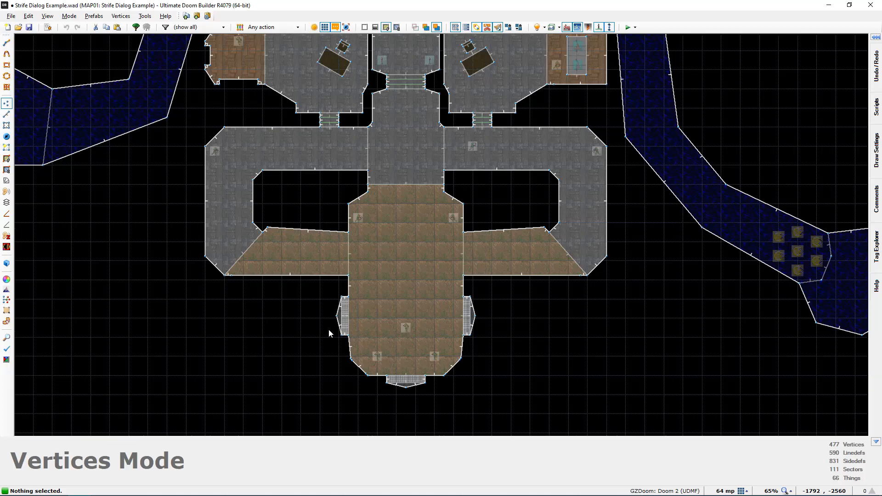
- Close the map in Ultimate Doom Builder, switch to SLADE and open Strife Dialog Example.wad
{"action": "scroll", "coordinate": [422, 234], "scroll_direction": "up", "scroll_amount": 5}
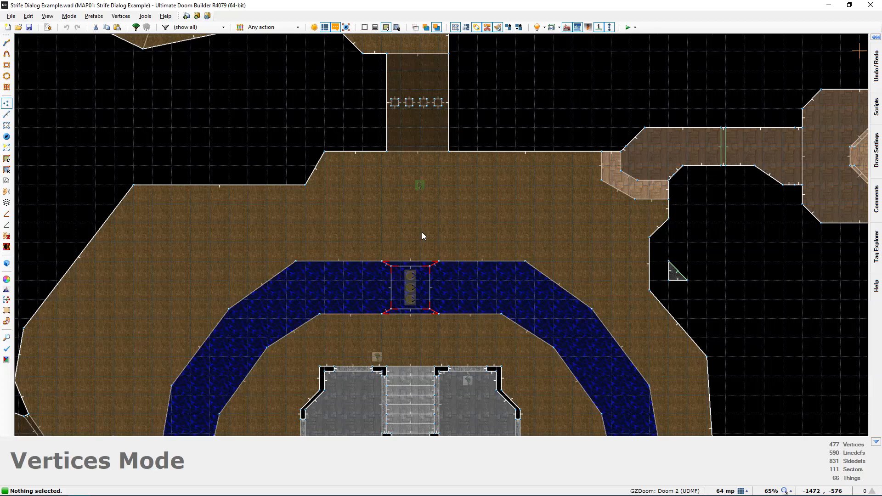
{"action": "left_click", "coordinate": [10, 15]}
{"action": "left_click", "coordinate": [41, 57]}
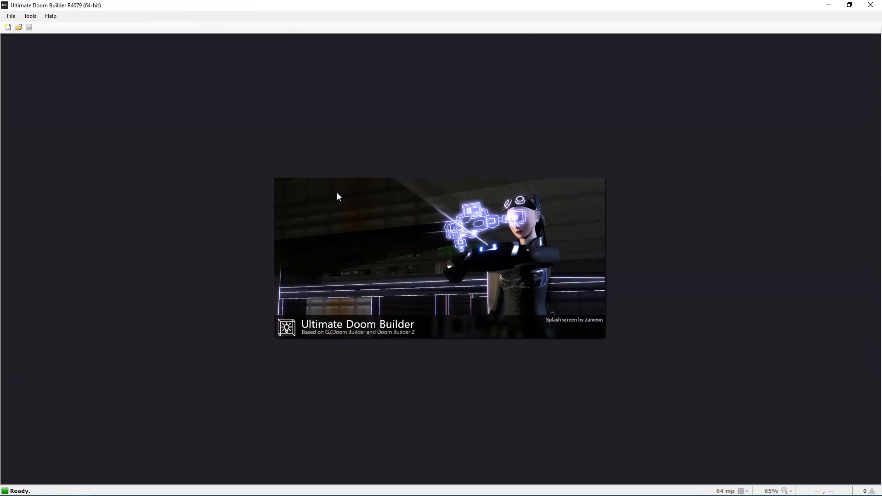
{"action": "key", "text": "alt+Tab"}
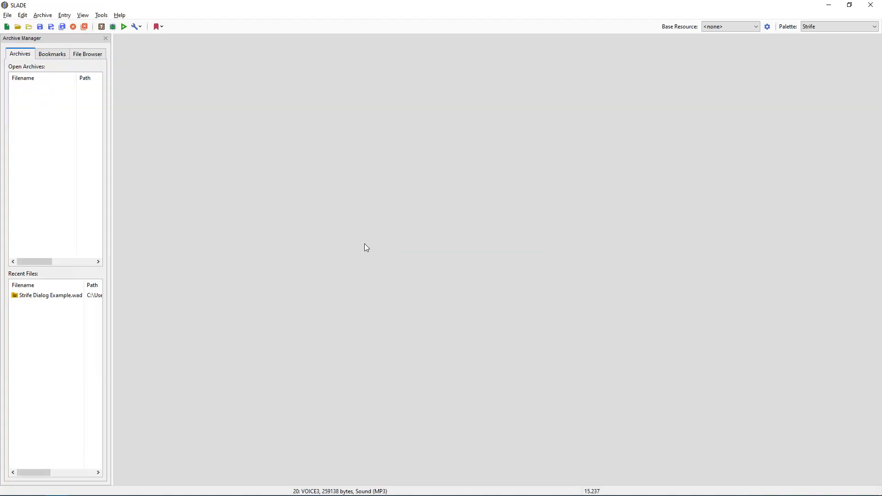
{"action": "double_click", "coordinate": [64, 295]}
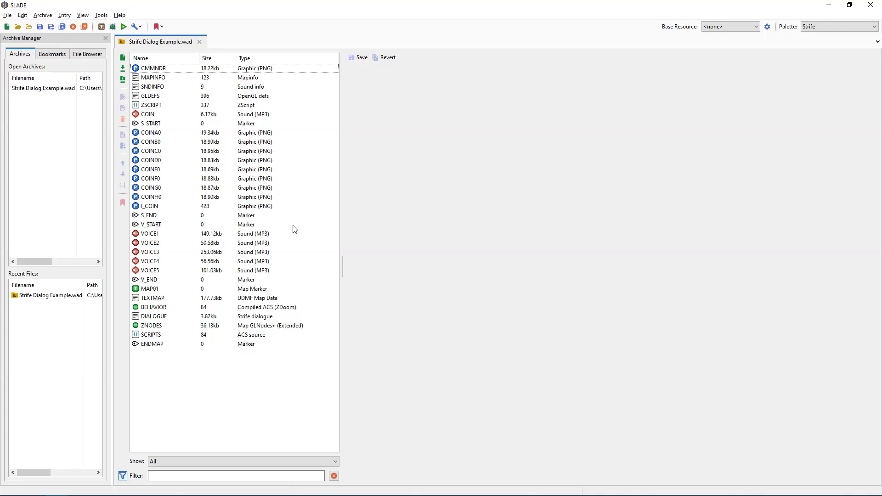
- Create a new entry named LANGUAGE and move it above CMMNDR as the archive's first entry
{"action": "left_click", "coordinate": [123, 58]}
{"action": "type", "text": "LANGUAGE"}
{"action": "key", "text": "Return"}
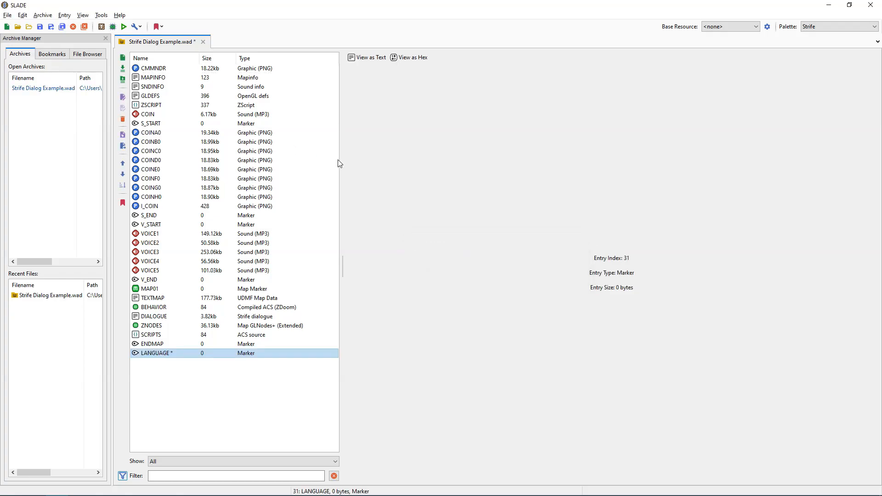
{"action": "left_click", "coordinate": [124, 163]}
{"action": "left_click", "coordinate": [123, 163]}
{"action": "left_click", "coordinate": [123, 163]}
{"action": "left_click", "coordinate": [123, 163]}
{"action": "left_click", "coordinate": [123, 164]}
{"action": "left_click", "coordinate": [124, 163]}
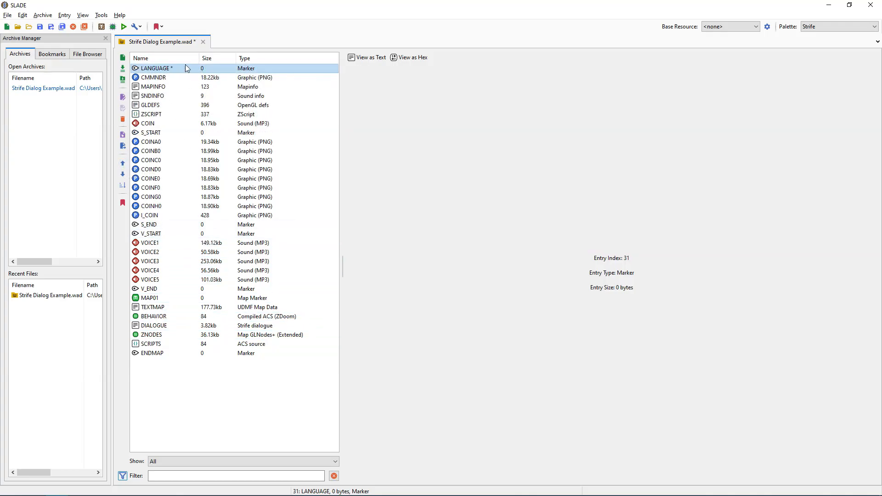
- View the LANGUAGE entry as text and start it with a [default] header followed by a blank line
{"action": "left_click", "coordinate": [365, 57]}
{"action": "left_click", "coordinate": [370, 71]}
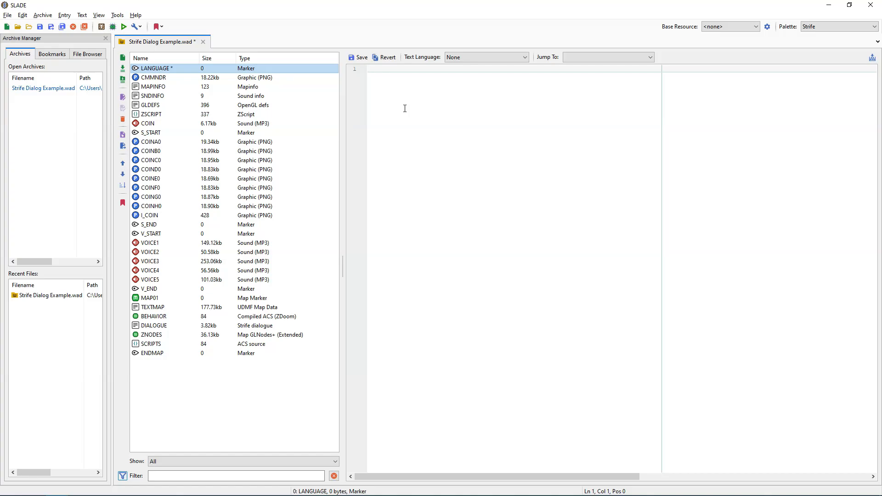
{"action": "type", "text": "["}
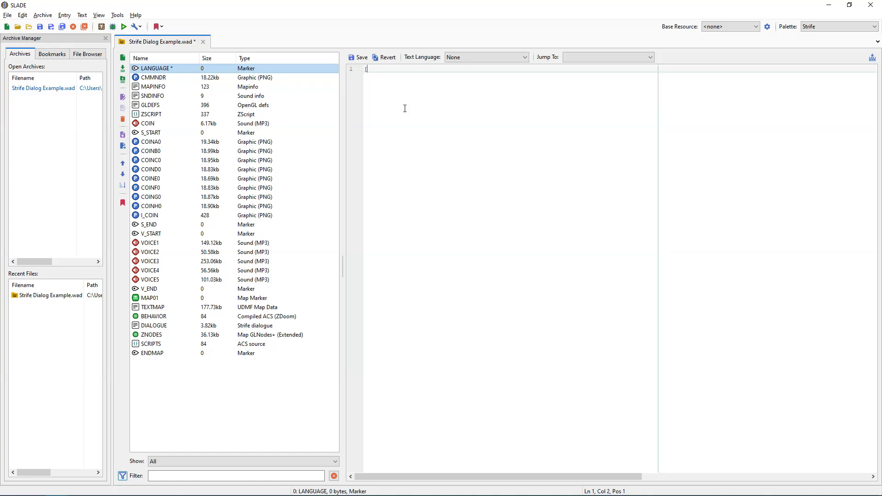
{"action": "type", "text": "default]"}
{"action": "key", "text": "Return"}
{"action": "key", "text": "Return"}
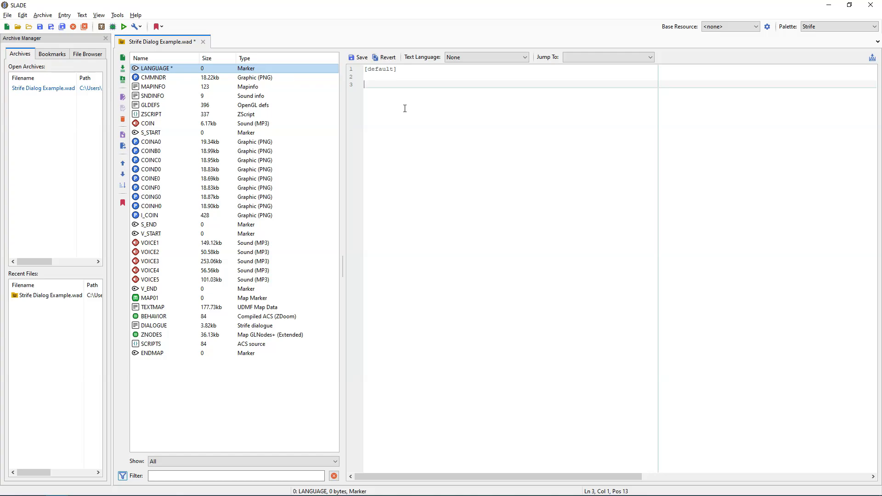
- Add the string name TXT_RANDOM_GENERICGUARD_01 below the [default] header
{"action": "type", "text": "TXT_RANDOM"}
{"action": "type", "text": "ENERICGUARD_01"}
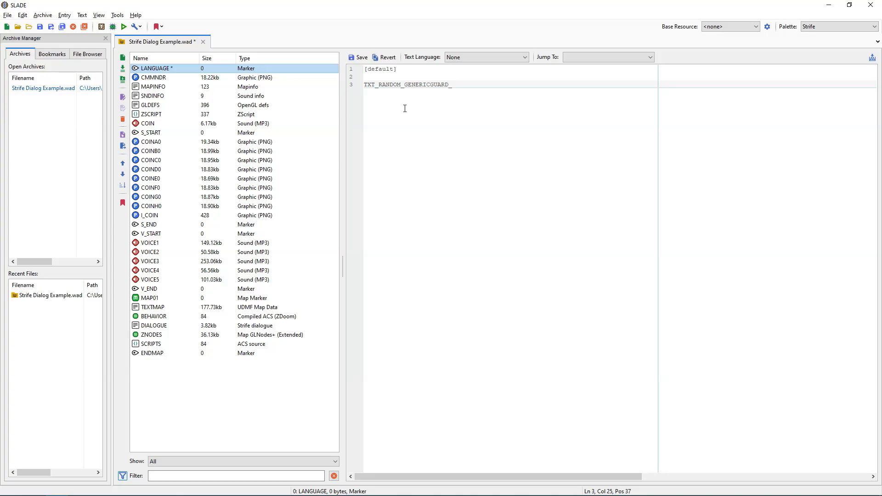
{"action": "type", "text": "01"}
{"action": "key", "text": "Return"}
- Add the string name TXT_RANDOM_GENERICGUARD_02 on the following line
{"action": "type", "text": "TXT_RANDOM_"}
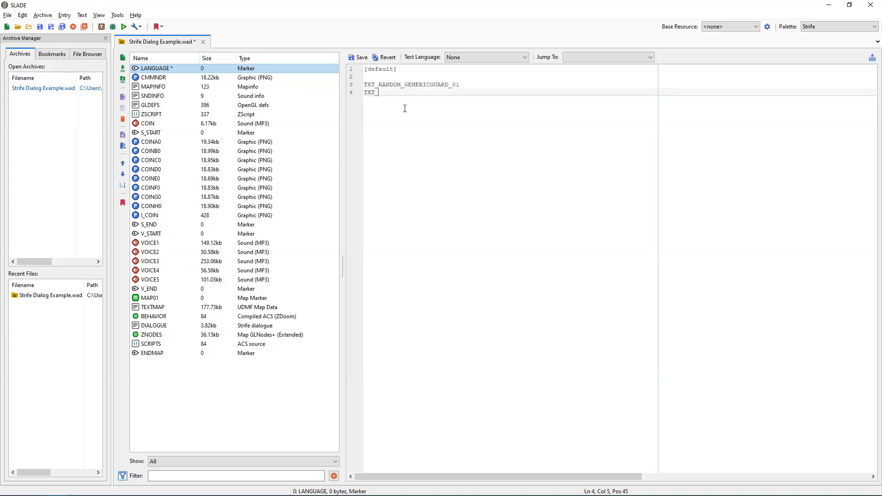
{"action": "type", "text": "GENERICGUARD"}
{"action": "key", "text": "BackSpace"}
{"action": "key", "text": "BackSpace"}
{"action": "key", "text": "BackSpace"}
{"action": "key", "text": "BackSpace"}
{"action": "key", "text": "BackSpace"}
{"action": "type", "text": "GUARD"}
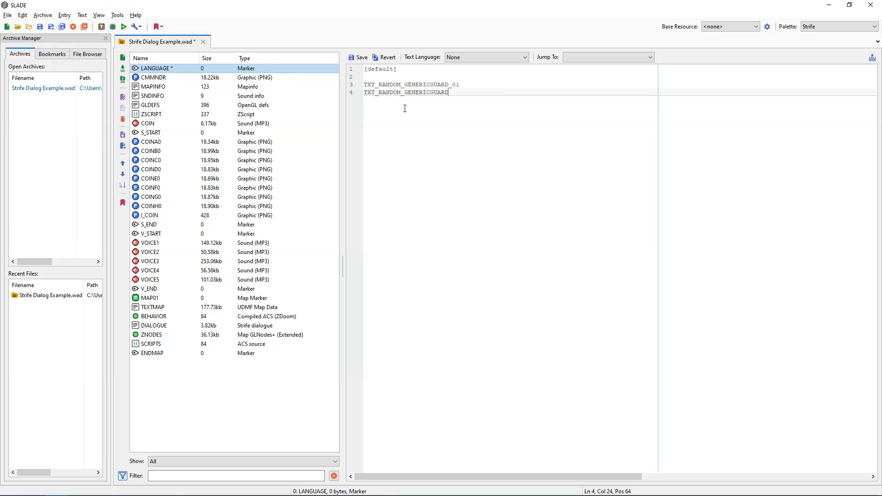
{"action": "type", "text": "_02"}
{"action": "key", "text": "Return"}
- Add the string names TXT_RANDOM_GENERICGUARD_03 through TXT_RANDOM_GENERICGUARD_10, each on its own line
{"action": "type", "text": "TXT_RAN"}
{"action": "type", "text": "DOM_GENERICG"}
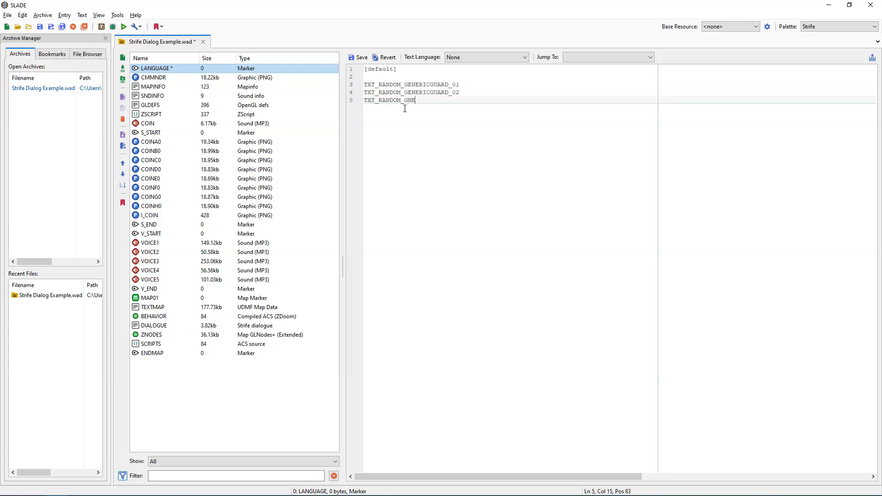
{"action": "type", "text": "UARD_03"}
{"action": "key", "text": "Return"}
{"action": "type", "text": "TXT_RANDOM_GENERI"}
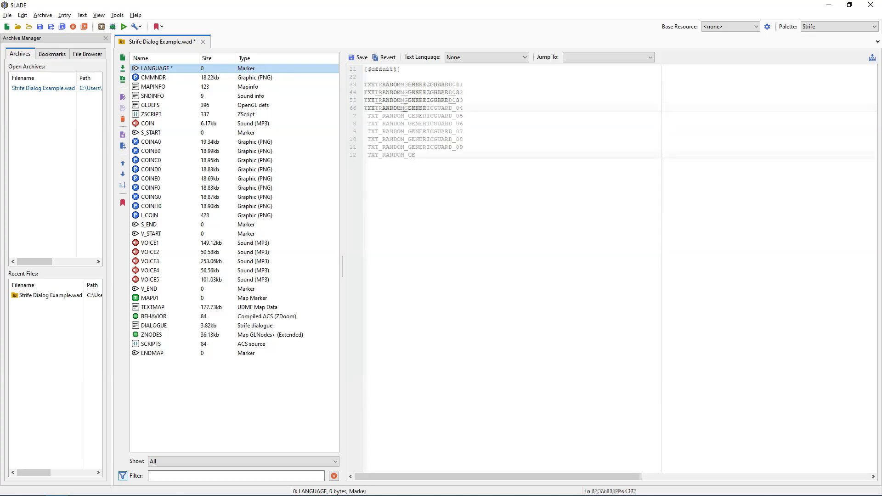
{"action": "type", "text": "NERICGUARD_10"}
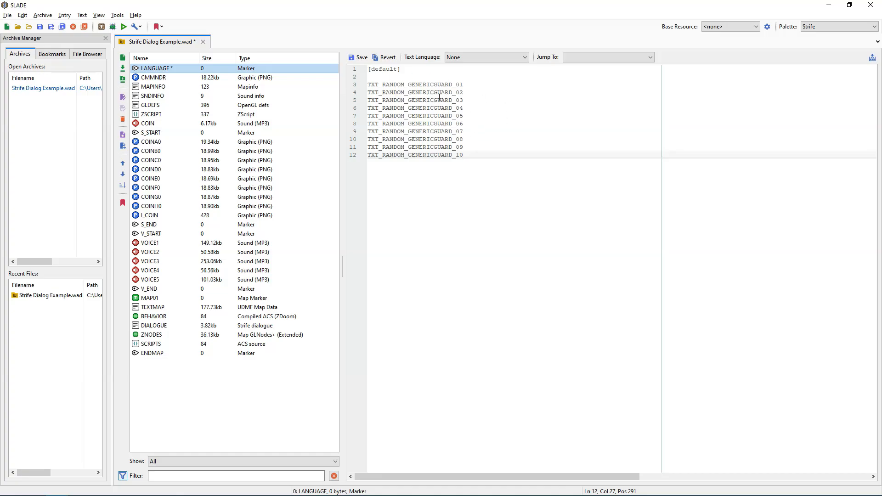
- Assign the text "Hey soldier, how's it going?" to TXT_RANDOM_GENERICGUARD_01, ending the line with a semicolon
{"action": "left_click_drag", "start_coordinate": [422, 92], "coordinate": [430, 93]}
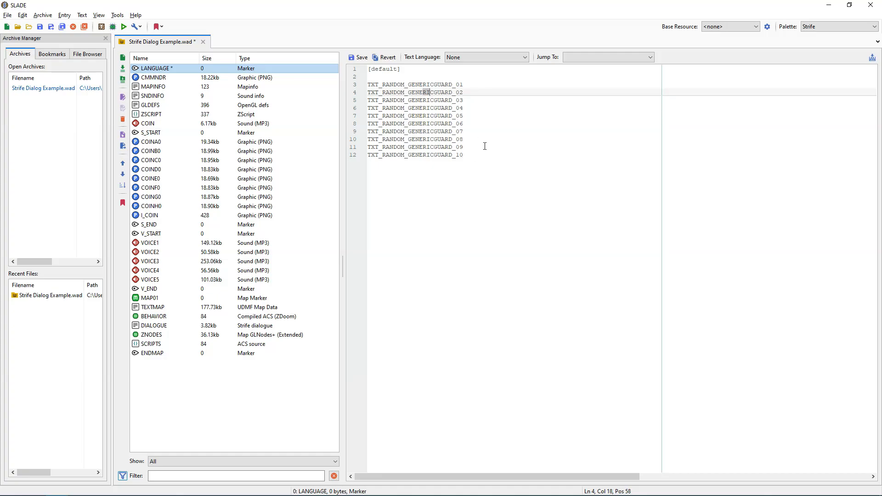
{"action": "left_click", "coordinate": [507, 85]}
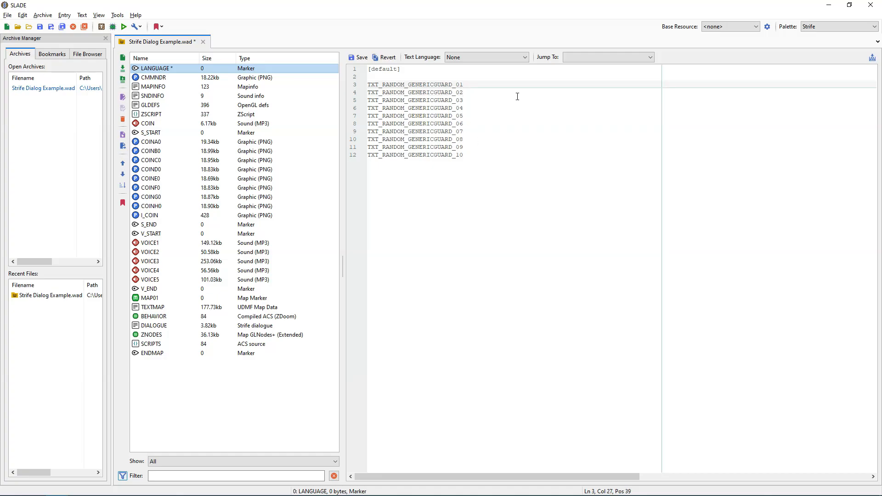
{"action": "key", "text": "BackSpace"}
{"action": "key", "text": "BackSpace"}
{"action": "type", "text": "= \"\""}
{"action": "type", "text": "Hey soldier, how's i"}
{"action": "type", "text": "t going?"}
{"action": "key", "text": "Down"}
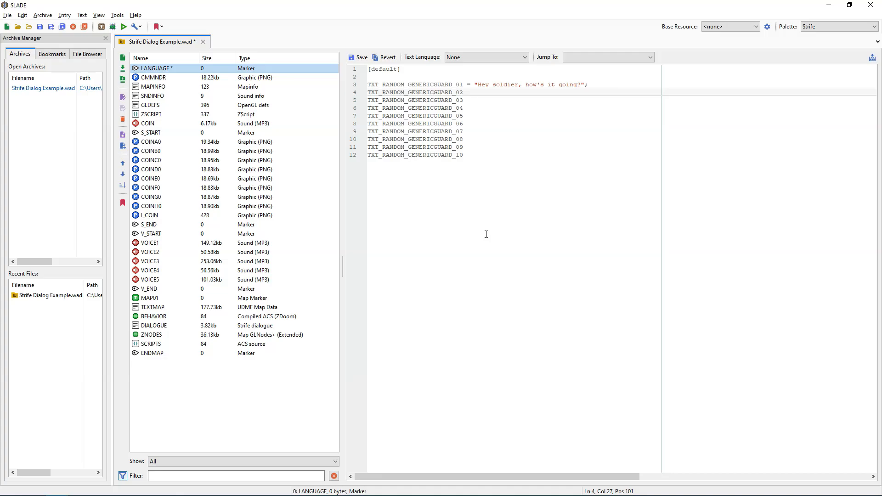
- Assign quoted guard lines to strings 02 through 10, beginning with "If you see any demons, be sure and let us know." for 02
{"action": "type", "text": "= \"If you see any demons, be sure and let us know.\";  = \"I've heard bad things about the swamp.  Be careful if you head that way.\";  = \"If you need guns or ammo, check out the Arms Dealer just outside the base.\";  = \"The commander seems to be in a better mood than usual.  Let's hope it stays that way.\";  = \"My back is getting sore from all this standing around.\";  = \"Grab any coins you find.  You never know when you'll need them.\";  = \"Be careful not to take any damage out there.  Medical supplies are scarce.\";  = \"Sometimes I wish I'd found a different line of work.\";  = \"Rumor has it there's a legendary weapon out there called the BFG.  What could those letters stand for?\";"}
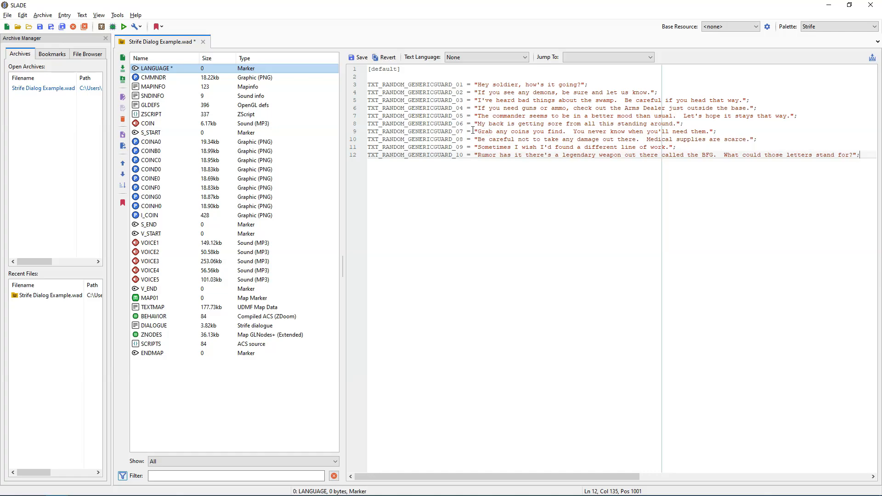
{"action": "double_click", "coordinate": [422, 85]}
{"action": "left_click", "coordinate": [431, 86]}
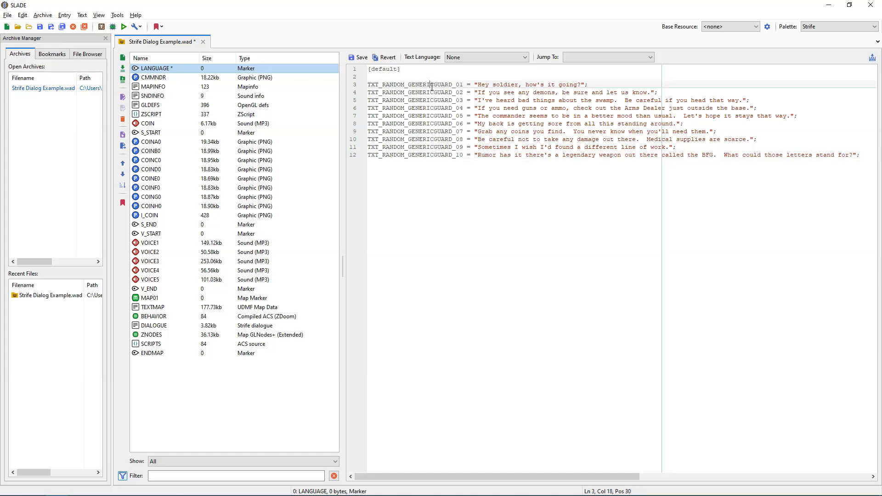
{"action": "left_click_drag", "start_coordinate": [452, 86], "coordinate": [382, 86]}
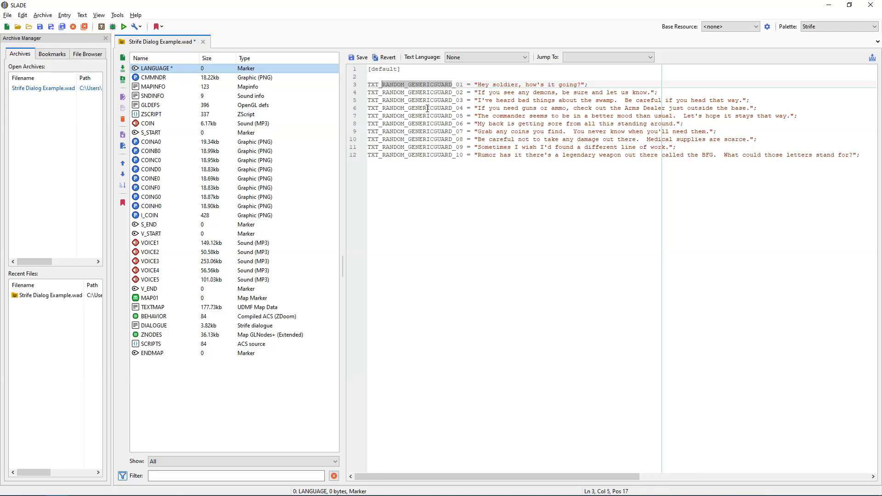
{"action": "left_click", "coordinate": [473, 116]}
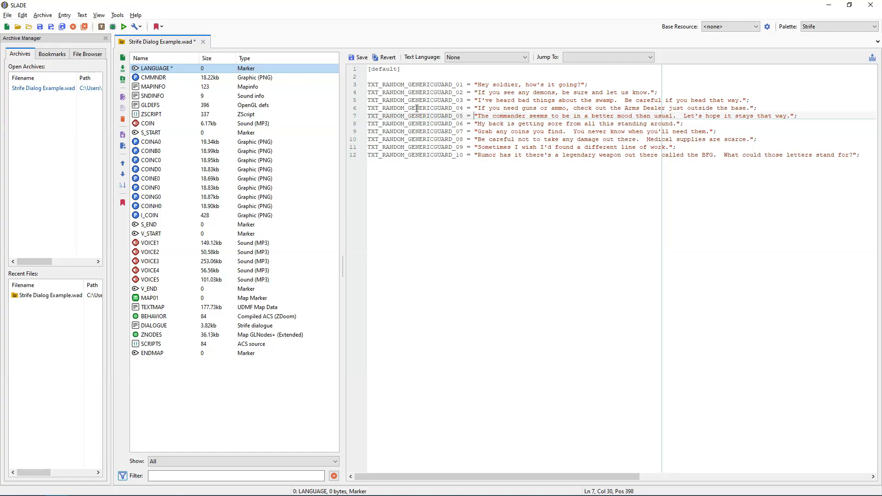
{"action": "double_click", "coordinate": [374, 86]}
{"action": "left_click", "coordinate": [463, 86]}
{"action": "left_click_drag", "start_coordinate": [463, 85], "coordinate": [367, 84]}
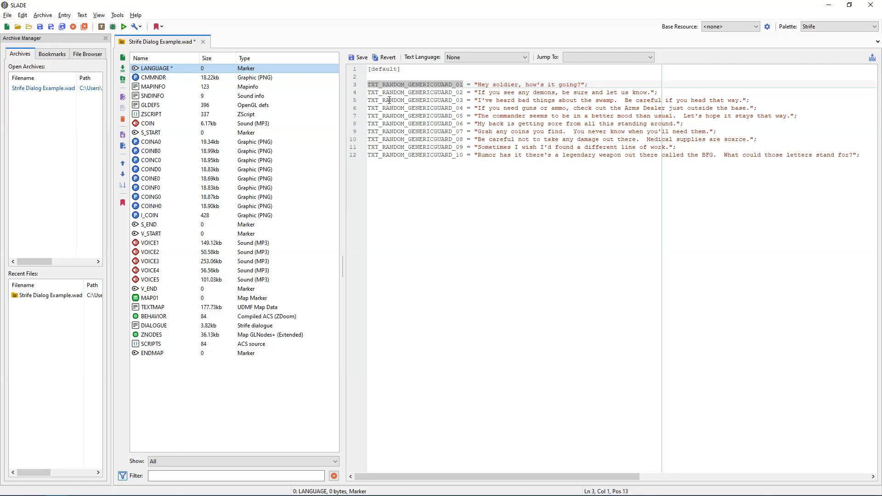
- Close Strife Dialog Example.wad, saving the changes to both the LANGUAGE entry and the archive
{"action": "left_click", "coordinate": [202, 42]}
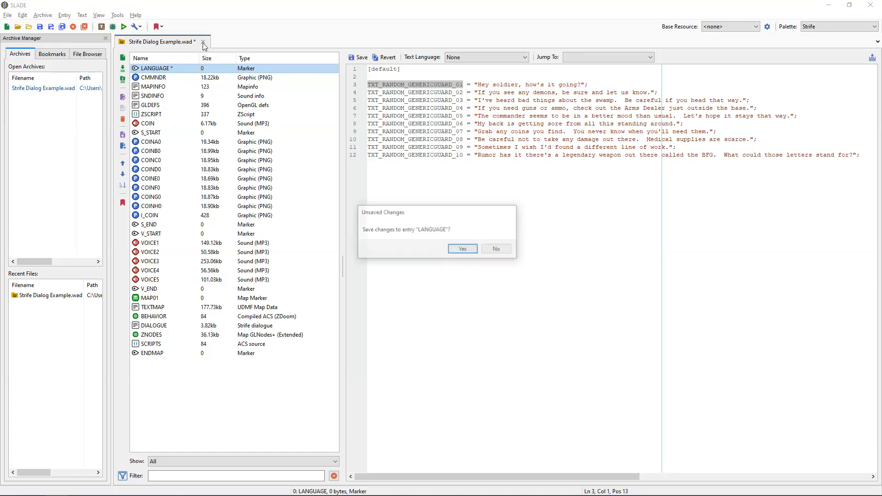
{"action": "left_click", "coordinate": [459, 249]}
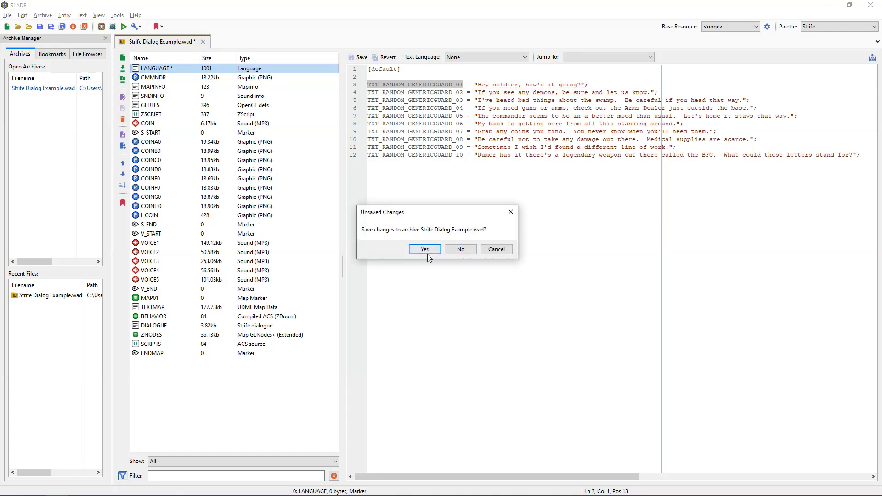
{"action": "left_click", "coordinate": [427, 248]}
- Switch to Ultimate Doom Builder and open MAP01 from Strife Dialog Example.wad
{"action": "key", "text": "alt+Tab"}
{"action": "key", "text": "alt+Tab"}
{"action": "key", "text": "alt+shift+Tab"}
{"action": "left_click", "coordinate": [11, 16]}
{"action": "left_click", "coordinate": [75, 57]}
{"action": "double_click", "coordinate": [251, 205]}
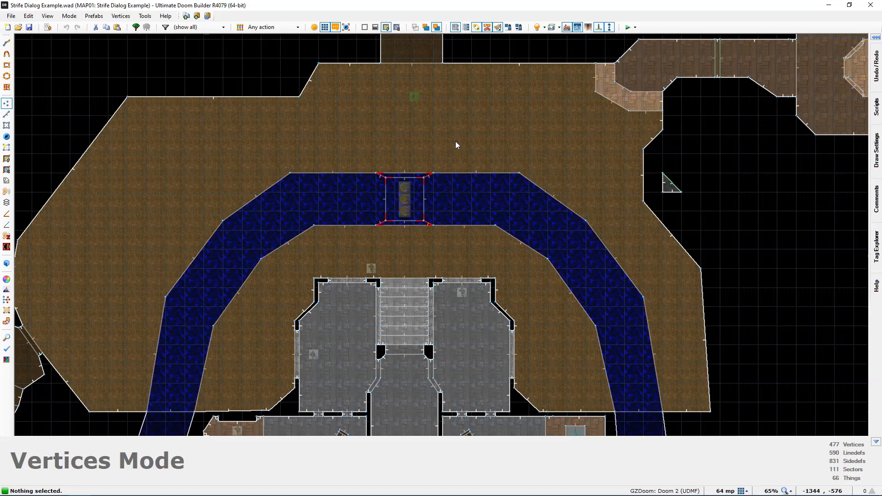
- Open the map's DIALOGUE script and check the ID of the "Commander (After Quest Completed)" conversation
{"action": "left_click", "coordinate": [48, 27]}
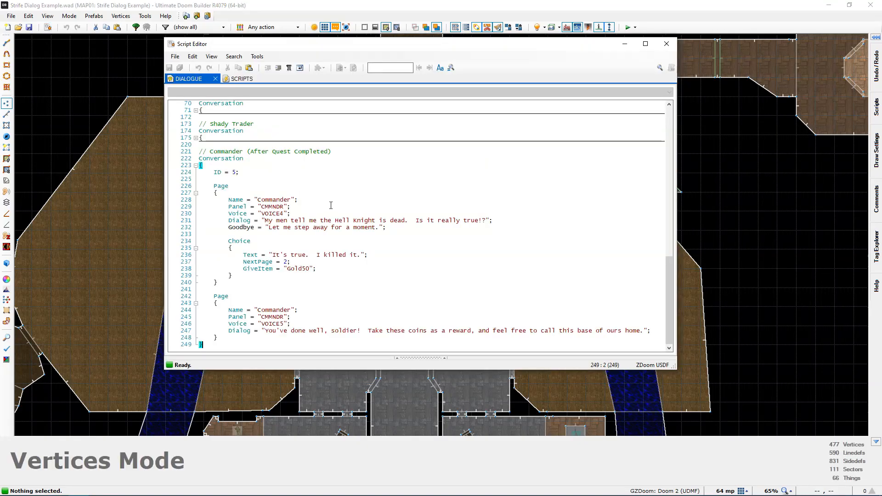
{"action": "scroll", "coordinate": [272, 220], "scroll_direction": "up", "scroll_amount": 2, "text": "ctrl"}
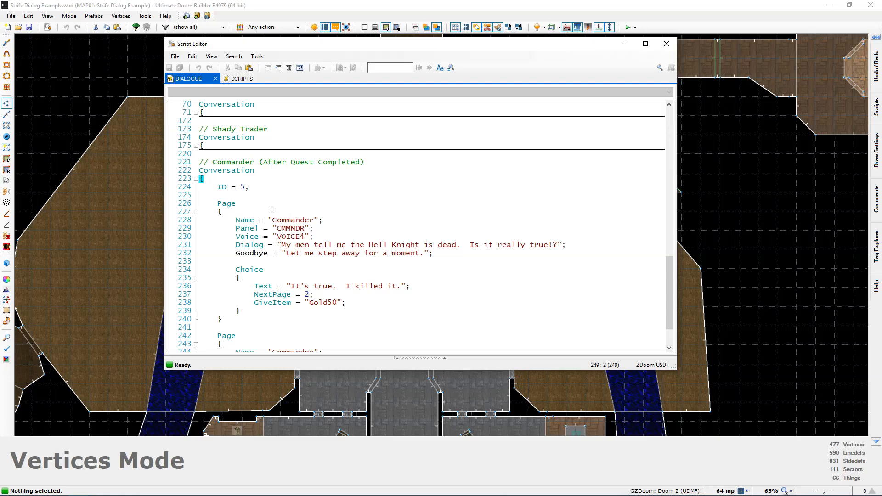
{"action": "left_click", "coordinate": [227, 188]}
{"action": "key", "text": "Home"}
{"action": "key", "text": "shift+End"}
{"action": "scroll", "coordinate": [255, 204], "scroll_direction": "down", "scroll_amount": 3}
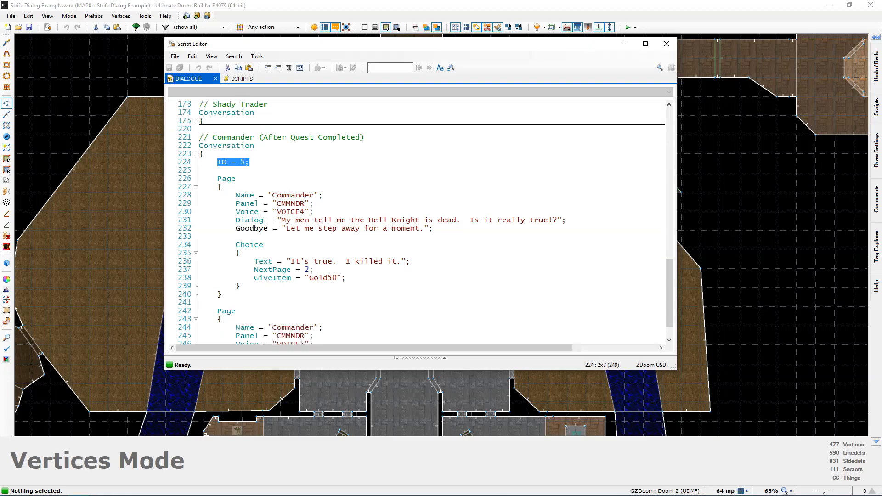
- At the end of the DIALOGUE script, add a "// Generic Guard" comment followed by a Conversation keyword
{"action": "key", "text": "ctrl+End"}
{"action": "key", "text": "Return"}
{"action": "key", "text": "Return"}
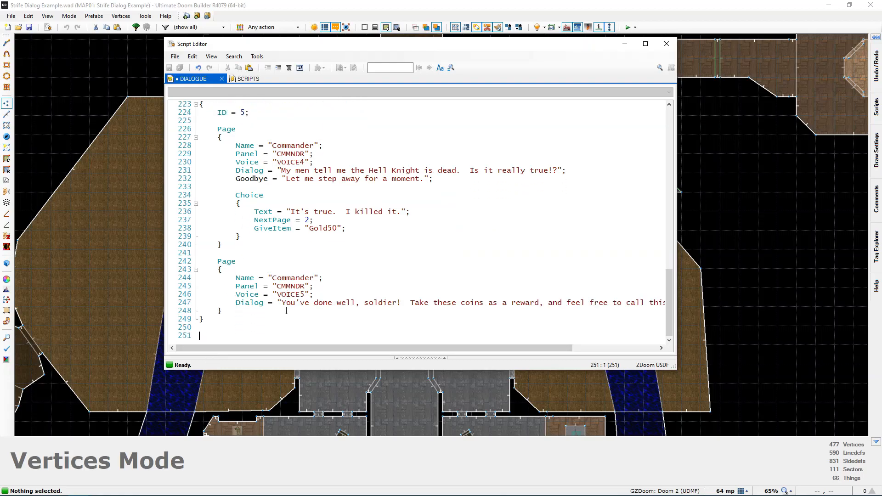
{"action": "type", "text": "// Generic Guard"}
{"action": "key", "text": "Return"}
{"action": "type", "text": "Conversation"}
{"action": "key", "text": "Return"}
{"action": "key", "text": "Return"}
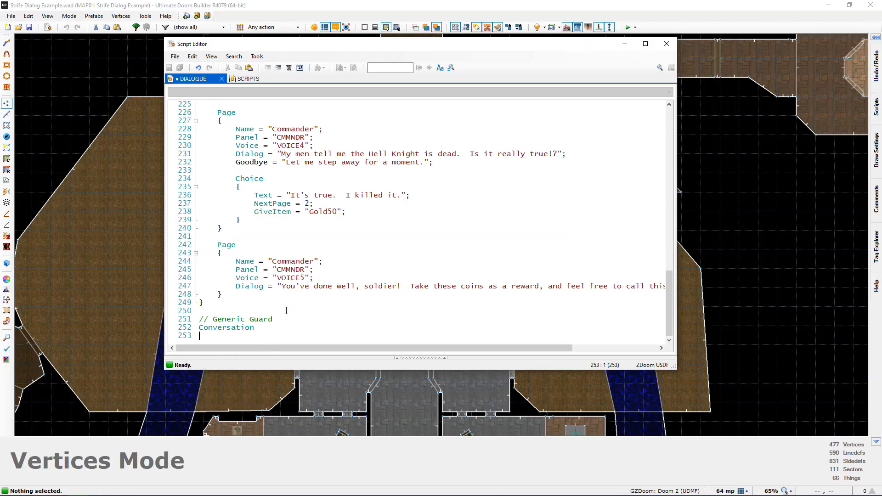
- Add a braced body to the Generic Guard conversation containing ID = 6; and a blank line below it
{"action": "type", "text": "{"}
{"action": "key", "text": "Return"}
{"action": "type", "text": "ID = 6;"}
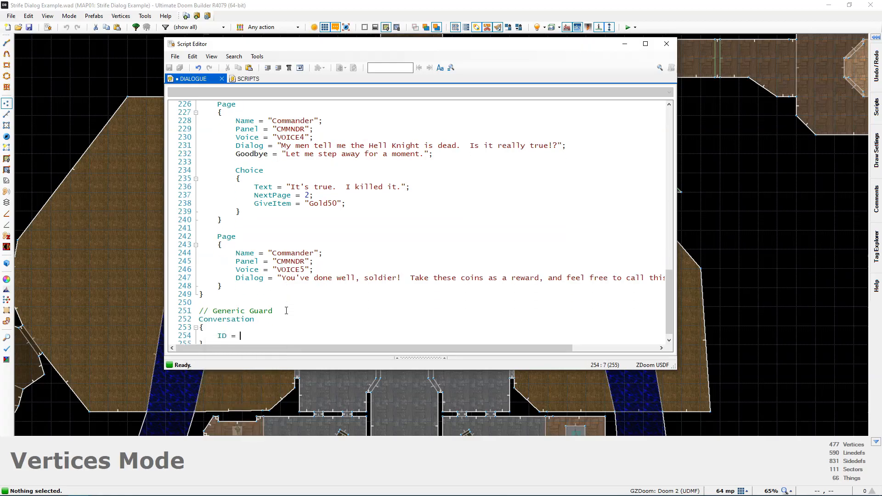
{"action": "key", "text": "Return"}
{"action": "key", "text": "Return"}
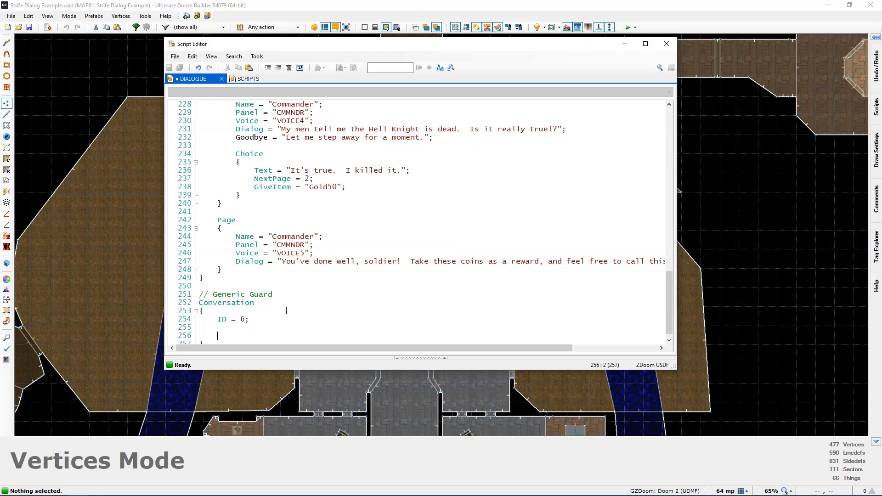
- Add a Page block to the Generic Guard conversation with Name = "Guard";
{"action": "type", "text": "Page"}
{"action": "key", "text": "Return"}
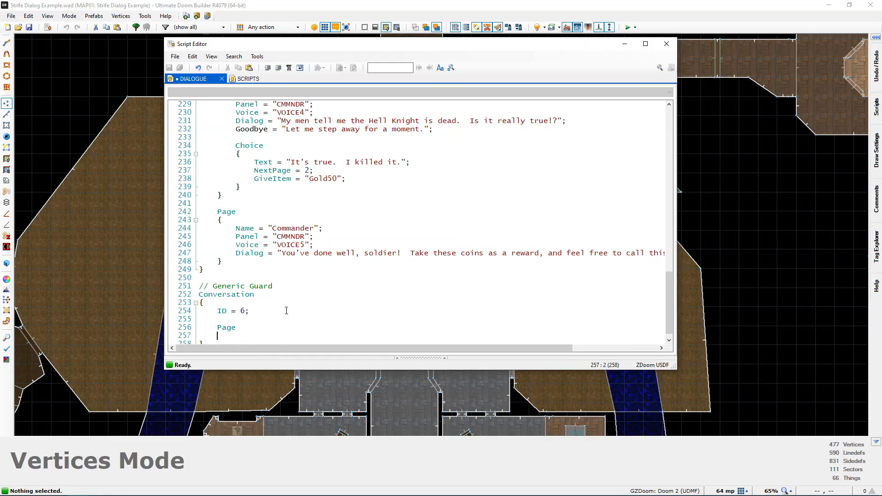
{"action": "type", "text": "{"}
{"action": "key", "text": "Return"}
{"action": "type", "text": "Nam"}
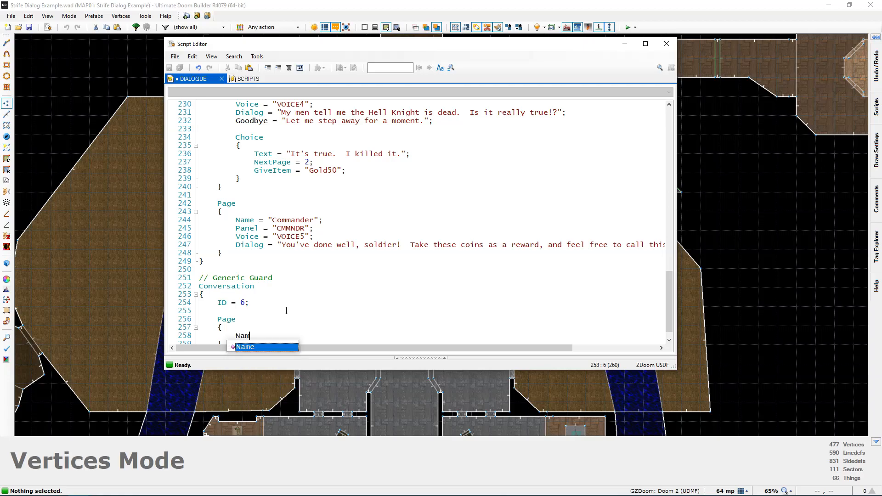
{"action": "type", "text": "e = \"Guard\";"}
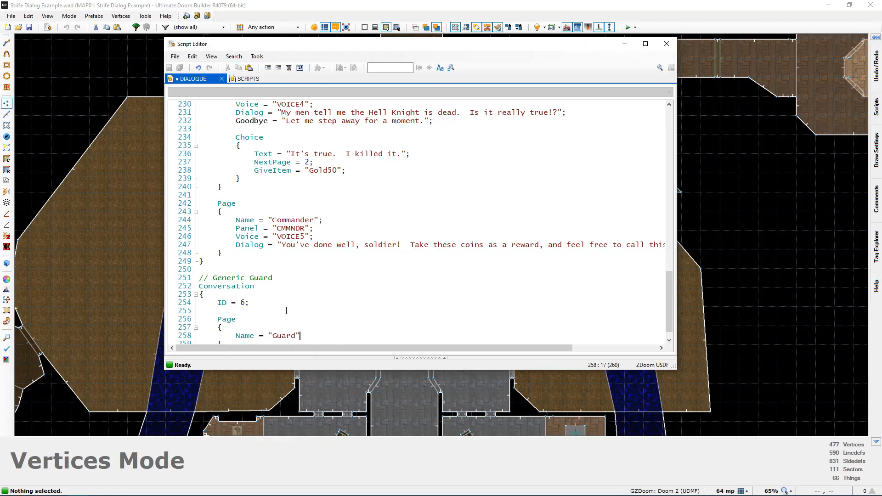
- Add the line Dialog = "RANDOM_GENERICGUARD"; below the guard page's Name
{"action": "key", "text": "Return"}
{"action": "scroll", "coordinate": [350, 275], "scroll_direction": "down", "scroll_amount": 1}
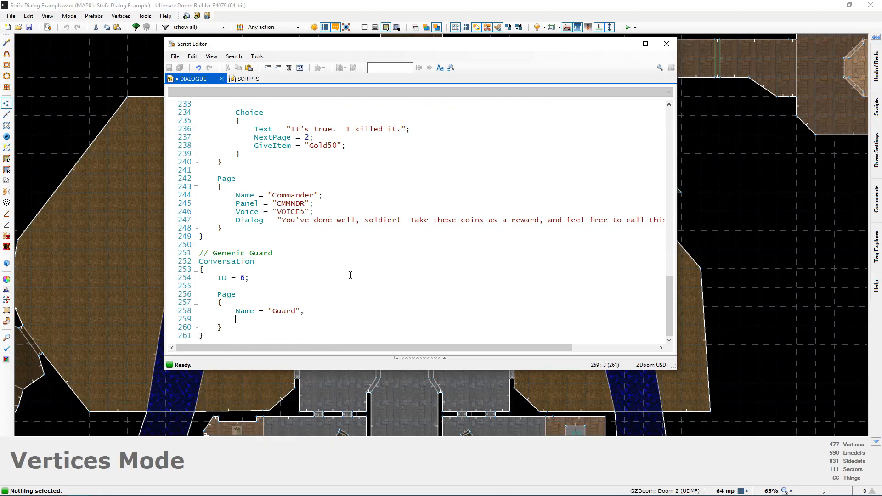
{"action": "type", "text": "Di"}
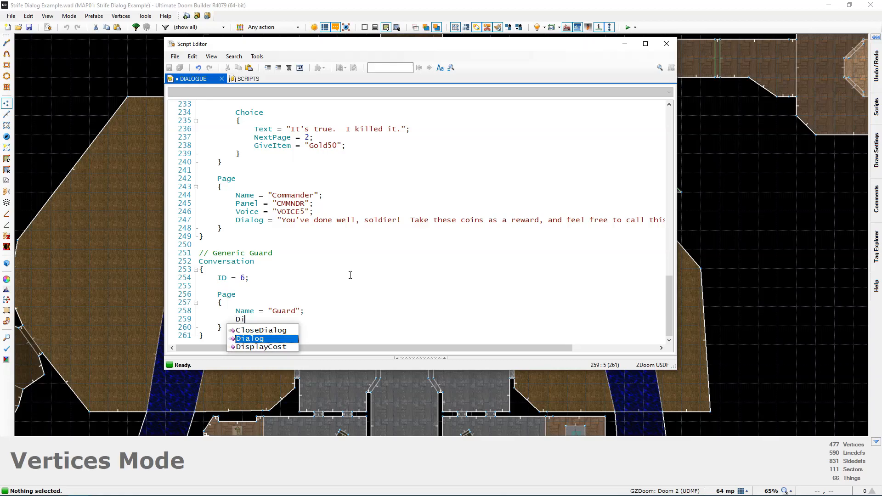
{"action": "type", "text": "alog = \"\""}
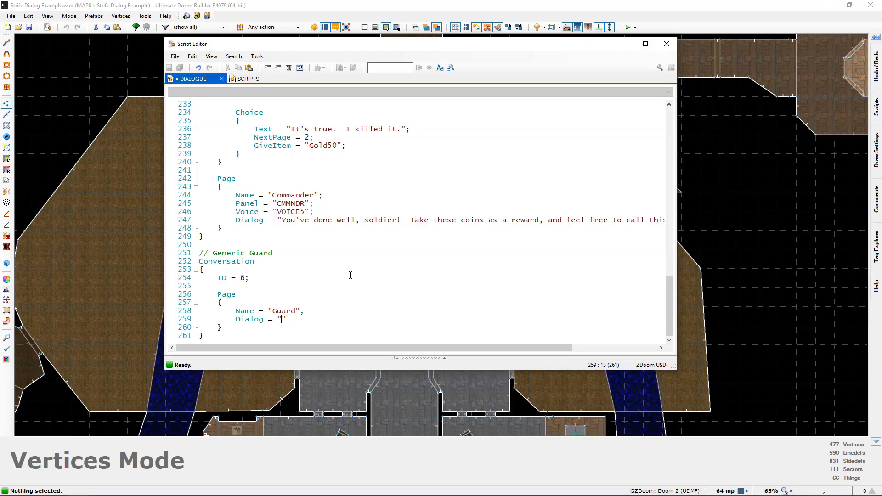
{"action": "type", "text": "RANDOM_GENERICGUARD"}
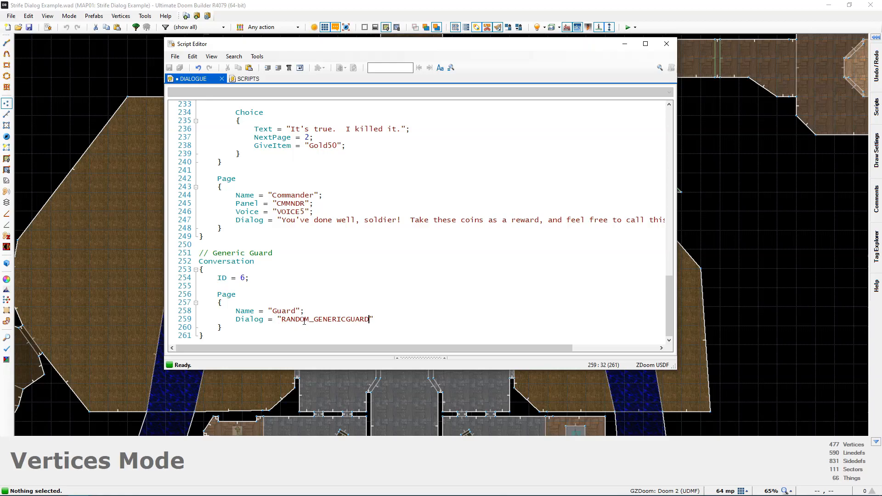
{"action": "left_click_drag", "start_coordinate": [282, 319], "coordinate": [370, 317]}
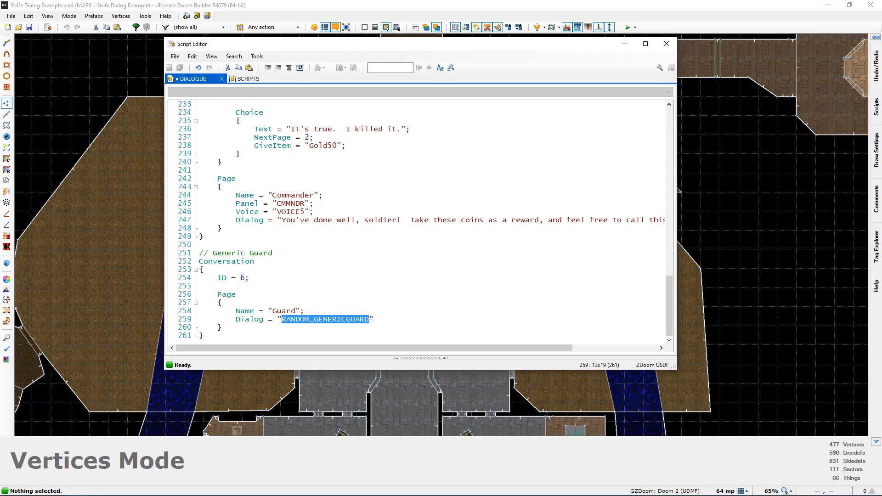
{"action": "left_click", "coordinate": [282, 319]}
{"action": "left_click_drag", "start_coordinate": [281, 320], "coordinate": [370, 320]}
{"action": "left_click", "coordinate": [380, 320]}
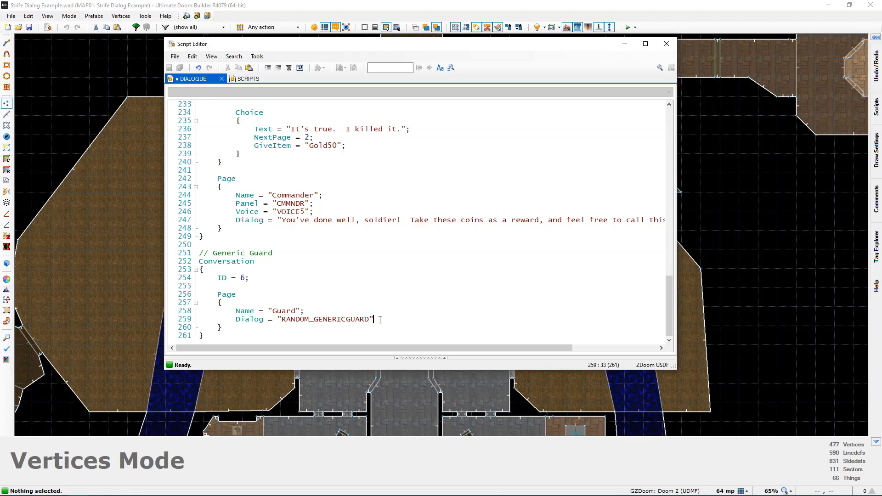
{"action": "type", "text": ";"}
- Close the script editor and save the map
{"action": "left_click", "coordinate": [666, 44]}
{"action": "key", "text": "ctrl+s"}
- Enter the 3D view and go to the scripted marines standing in the two front rooms of the stone base
{"action": "middle_click_drag", "start_coordinate": [473, 170], "coordinate": [471, 89]}
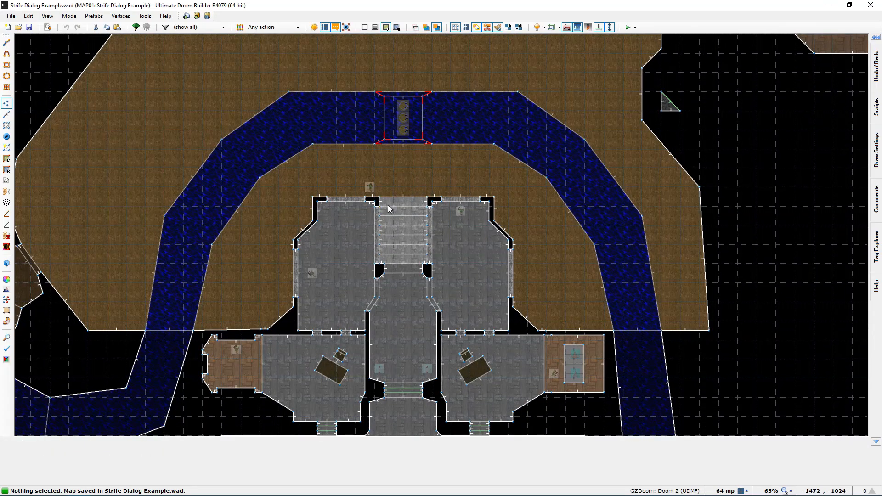
{"action": "middle_click_drag", "start_coordinate": [386, 214], "coordinate": [367, 198]}
{"action": "key", "text": "q"}
{"action": "key", "text": "w"}
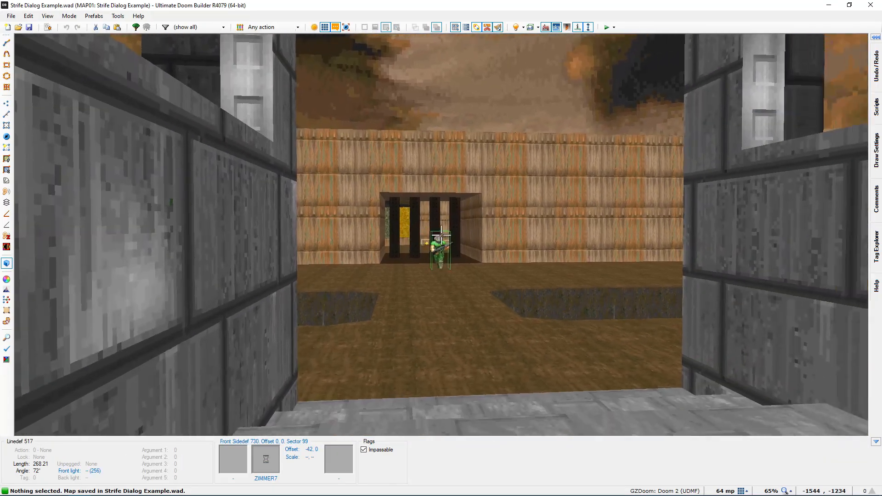
{"action": "key", "text": "w"}
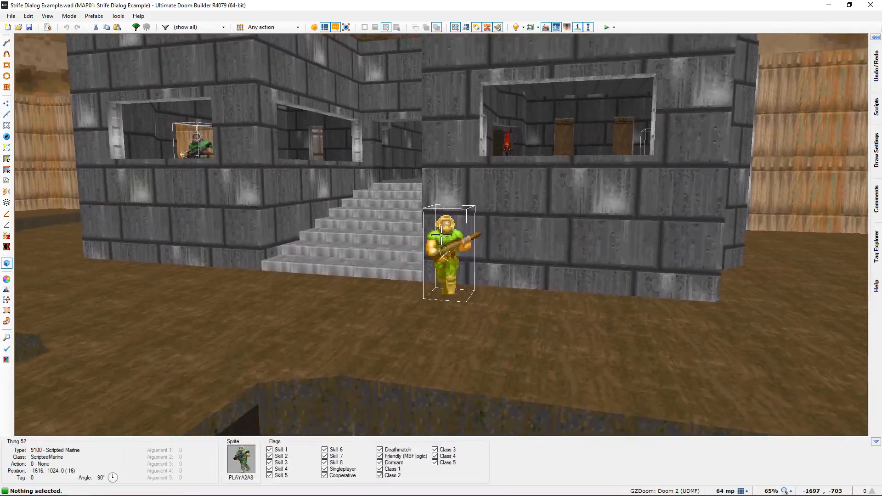
{"action": "key", "text": "s"}
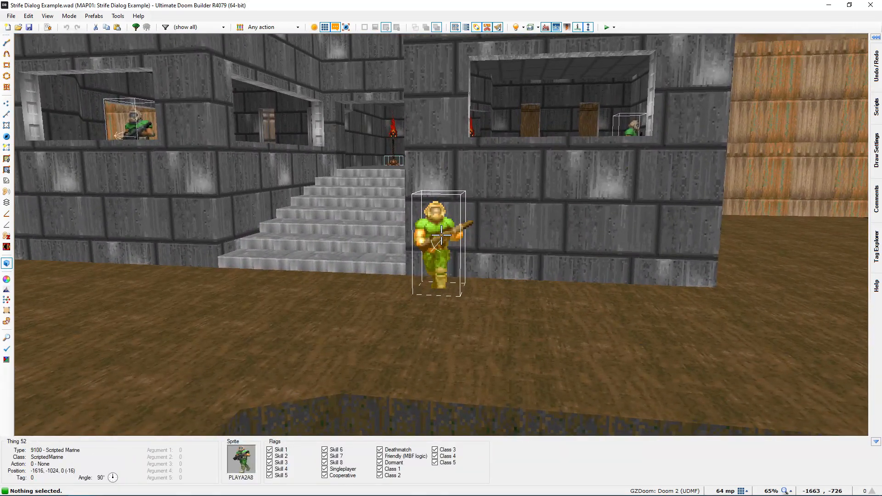
{"action": "key", "text": "w"}
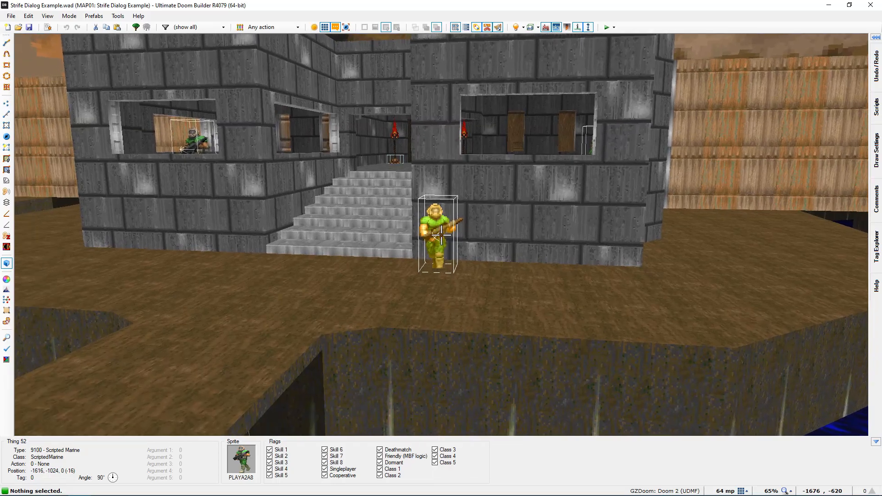
{"action": "key", "text": "w"}
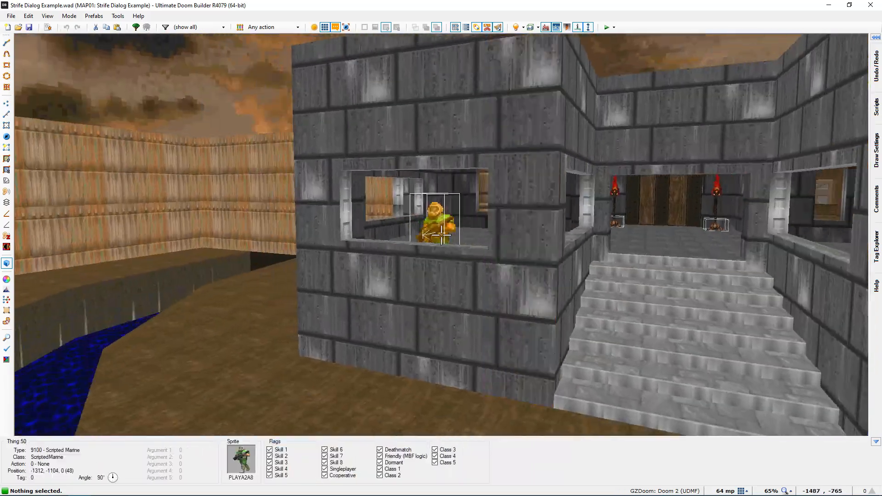
{"action": "key", "text": "w"}
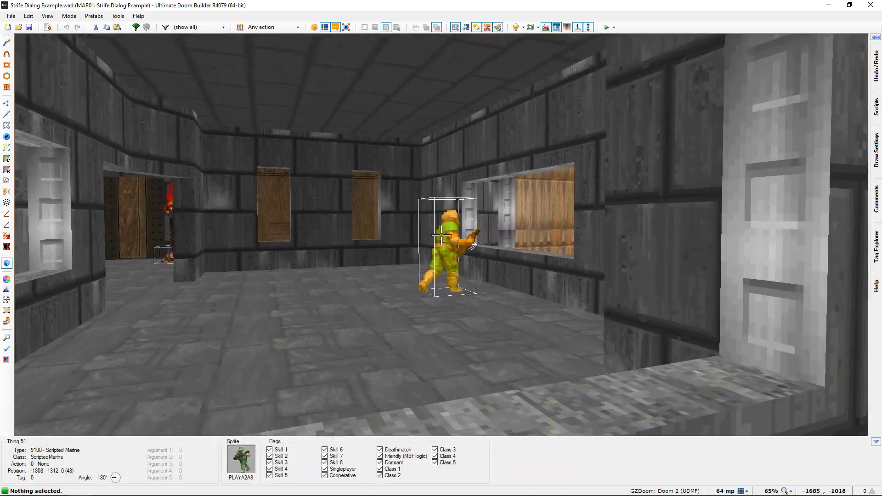
- Assign Conversation ID 6 to both scripted marines in the base's front rooms, and clear the selection
{"action": "left_click", "coordinate": [441, 235]}
{"action": "key", "text": "w"}
{"action": "key", "text": "s"}
{"action": "left_click", "coordinate": [441, 234]}
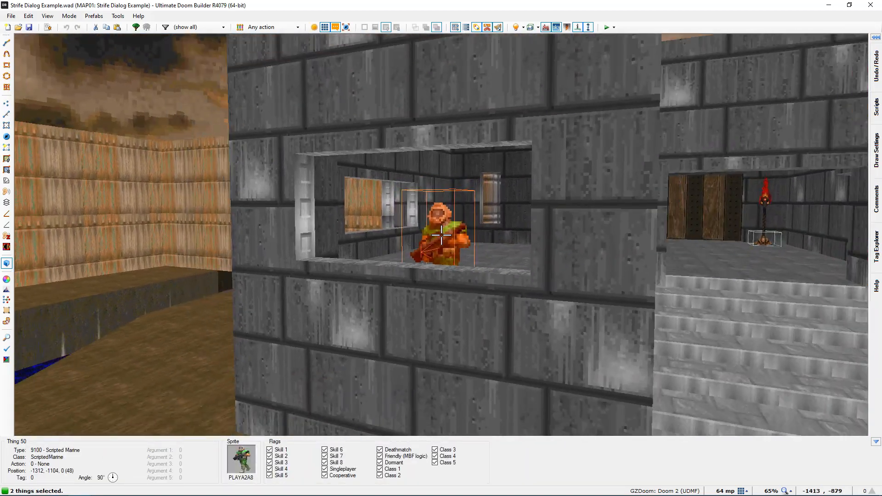
{"action": "right_click", "coordinate": [441, 235]}
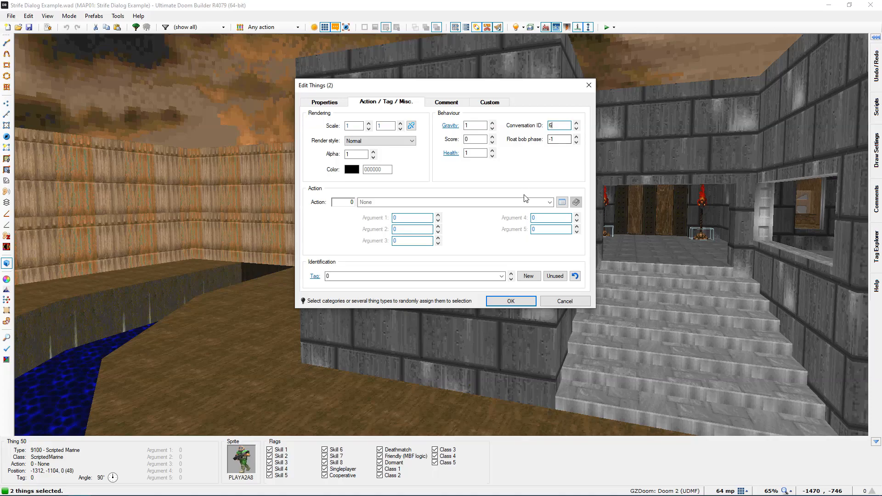
{"action": "left_click", "coordinate": [510, 301]}
{"action": "key", "text": "c"}
{"action": "key", "text": "s"}
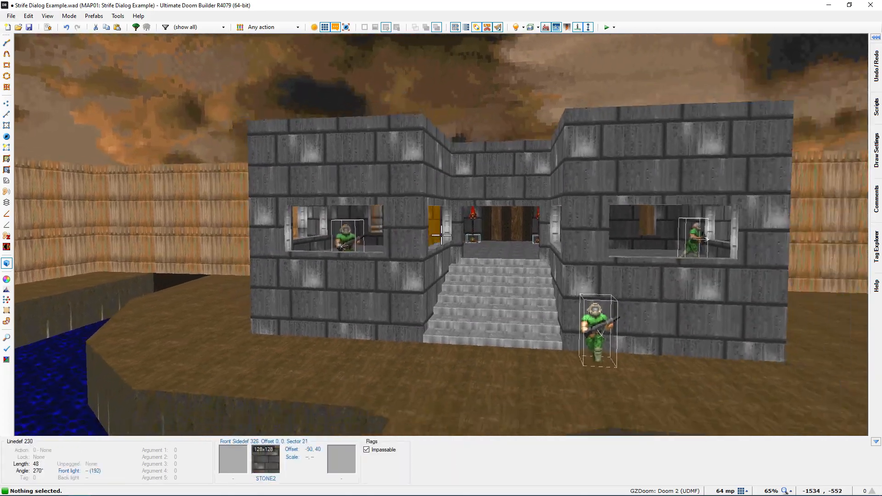
{"action": "key", "text": "w"}
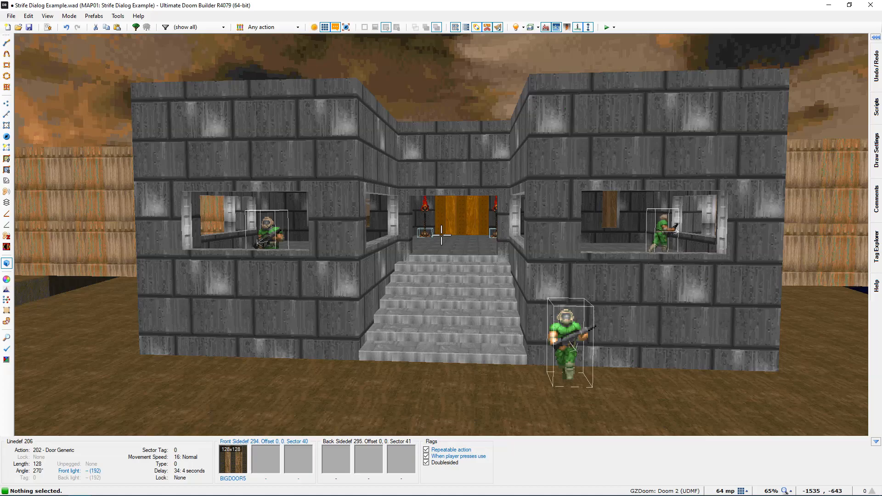
- Leave the 3D view, launch a test of the map, and start a conversation with the guard in one front room
{"action": "key", "text": "v"}
{"action": "key", "text": "F9"}
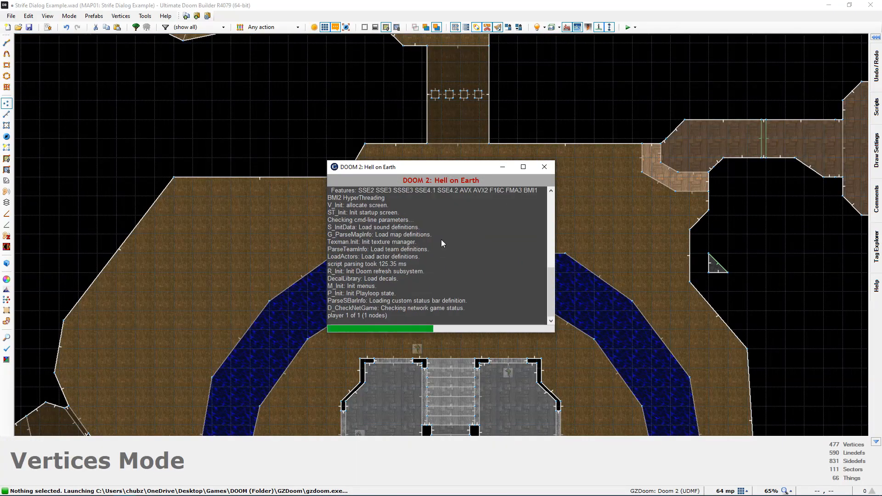
{"action": "key", "text": "w"}
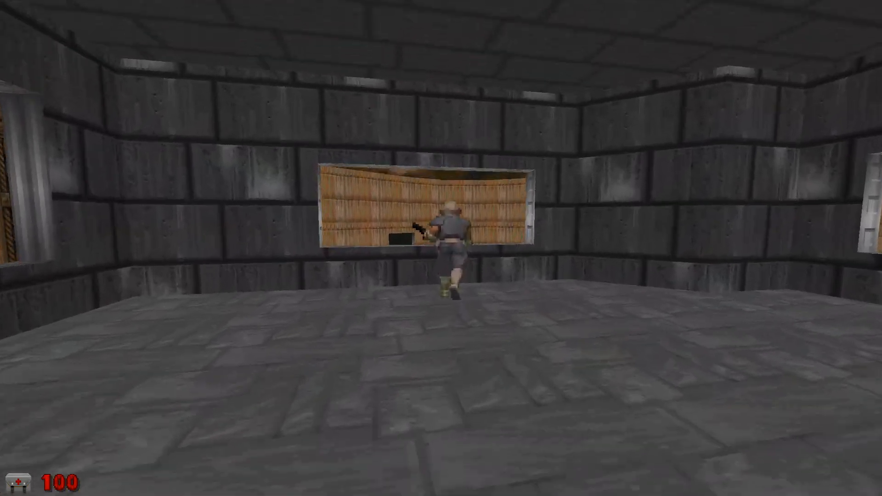
{"action": "key", "text": "e"}
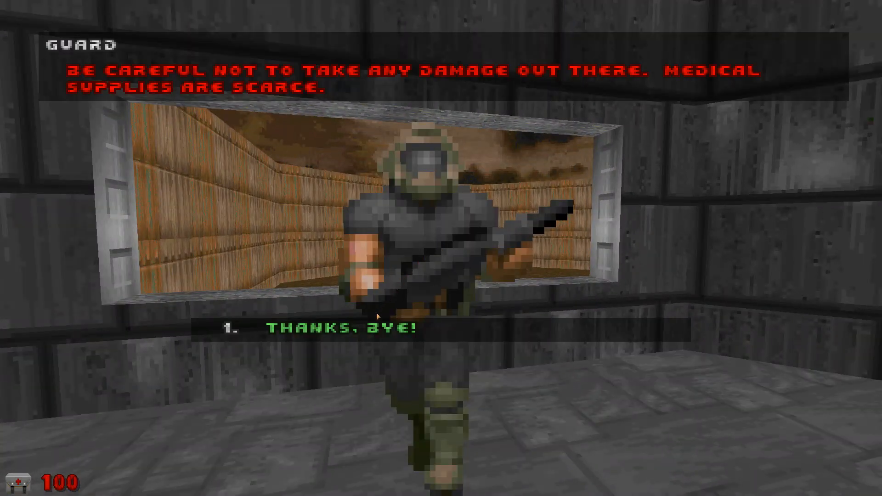
- Close and restart the conversation with the same guard several times to check the random dialogue lines
{"action": "left_click", "coordinate": [371, 334]}
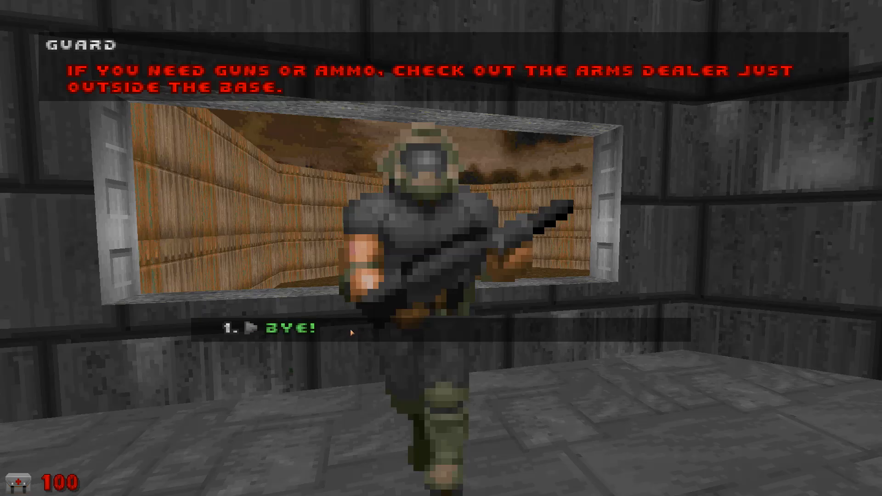
{"action": "left_click", "coordinate": [339, 333]}
{"action": "key", "text": "e"}
{"action": "left_click", "coordinate": [335, 333]}
{"action": "key", "text": "e"}
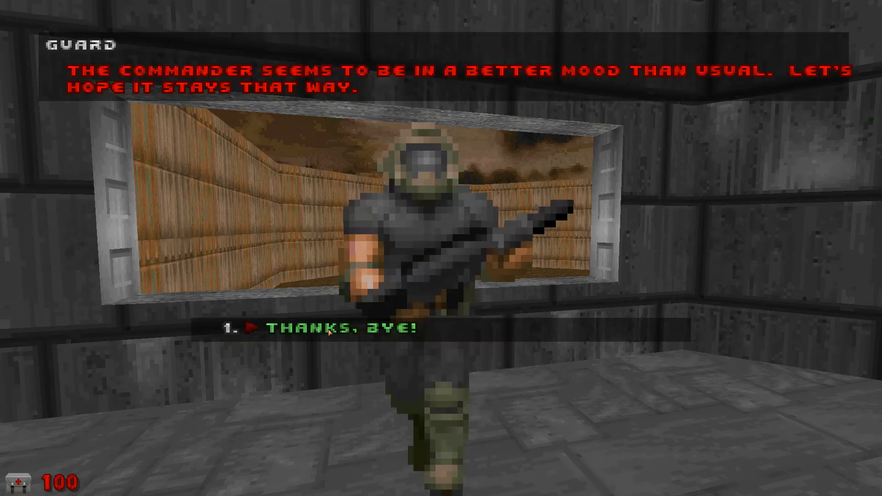
{"action": "left_click", "coordinate": [329, 331]}
{"action": "key", "text": "e"}
{"action": "left_click", "coordinate": [335, 332]}
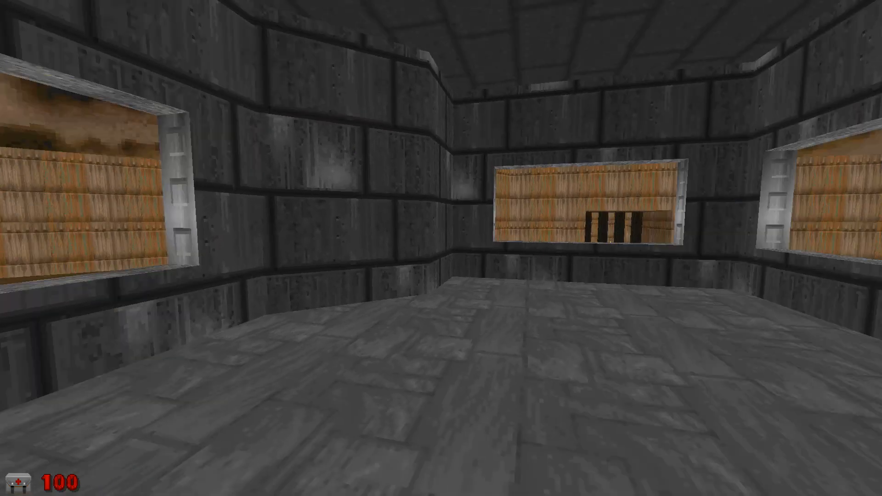
- Talk repeatedly to the guard in the other front room to check his random lines, and return to the map editor
{"action": "key", "text": "e"}
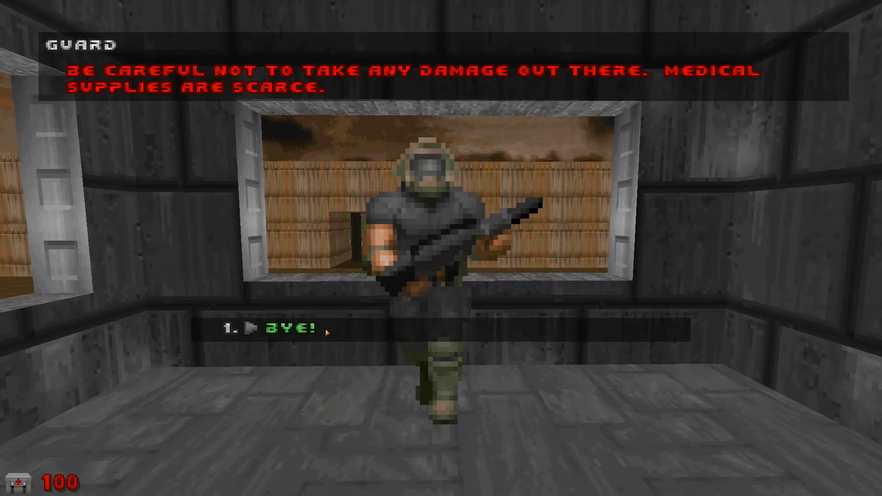
{"action": "left_click", "coordinate": [321, 332]}
{"action": "key", "text": "e"}
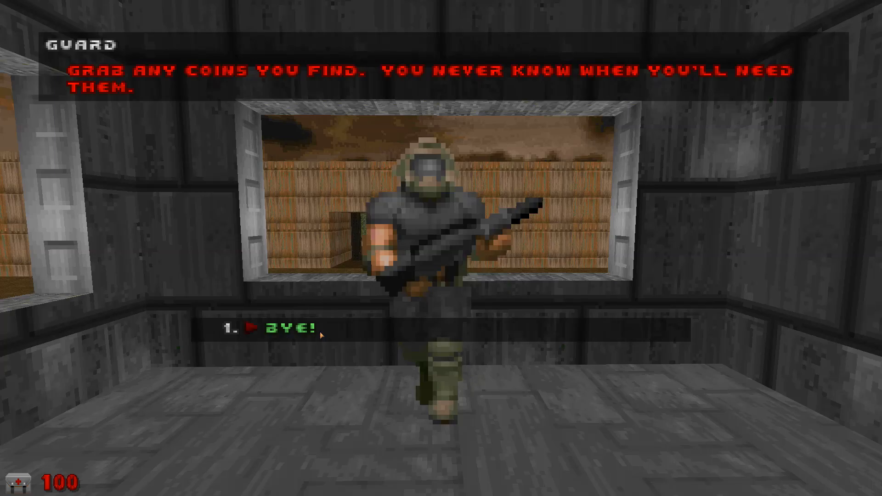
{"action": "left_click", "coordinate": [319, 332]}
{"action": "key", "text": "e"}
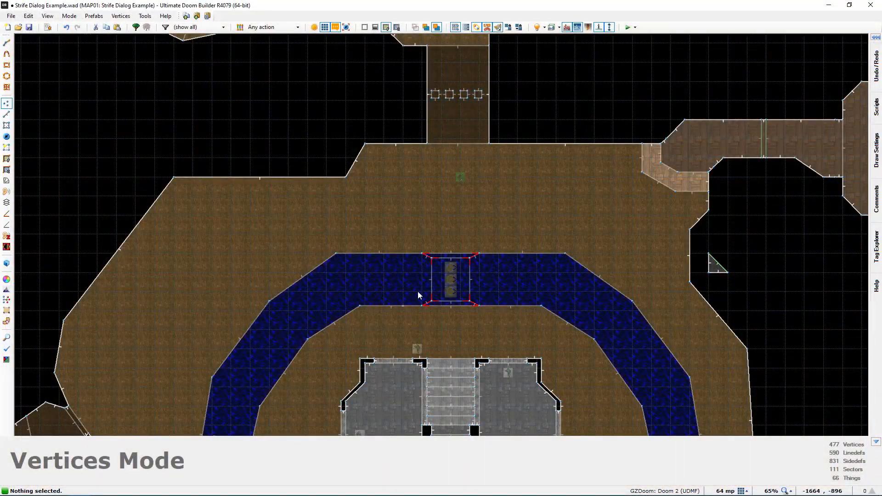
{"action": "scroll", "coordinate": [418, 291], "scroll_direction": "down", "scroll_amount": 3}
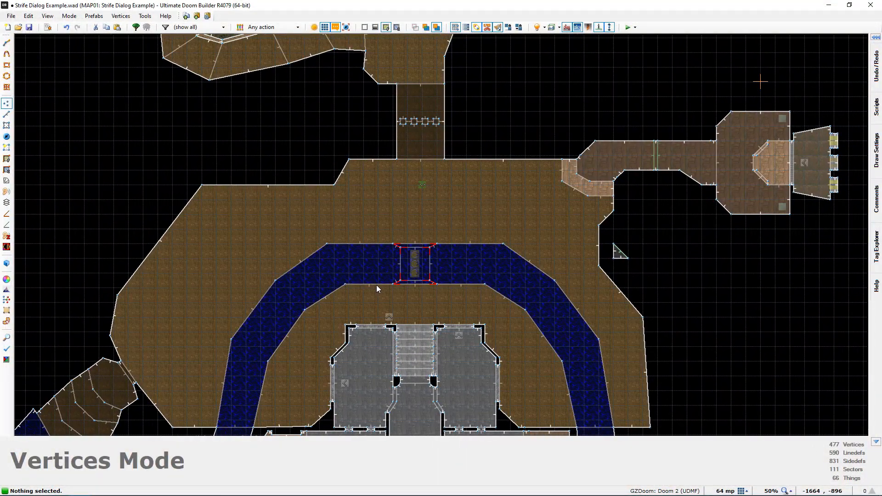